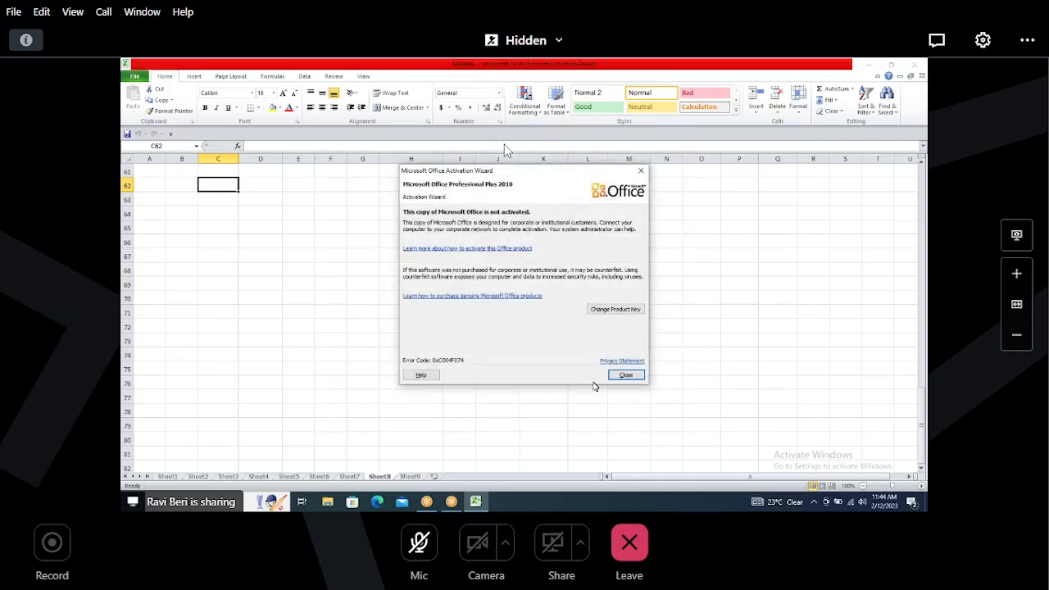
Step: Close the Microsoft Office Activation Wizard dialog
{"action": "left_click", "coordinate": [627, 375]}
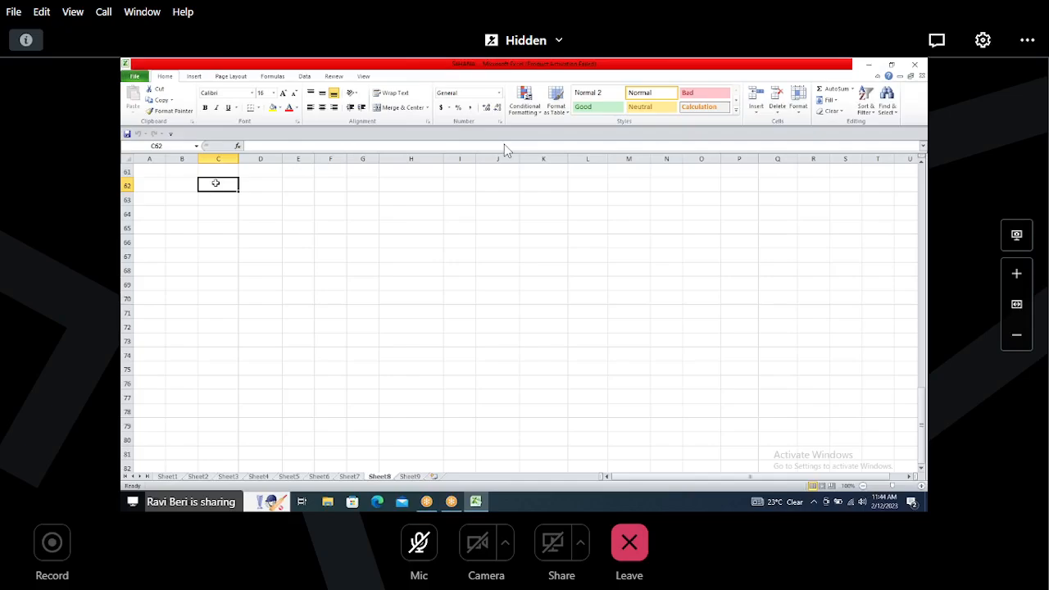
{"action": "key", "text": "Left"}
{"action": "type", "text": "1"}
{"action": "key", "text": "Tab"}
{"action": "key", "text": "ctrl+z"}
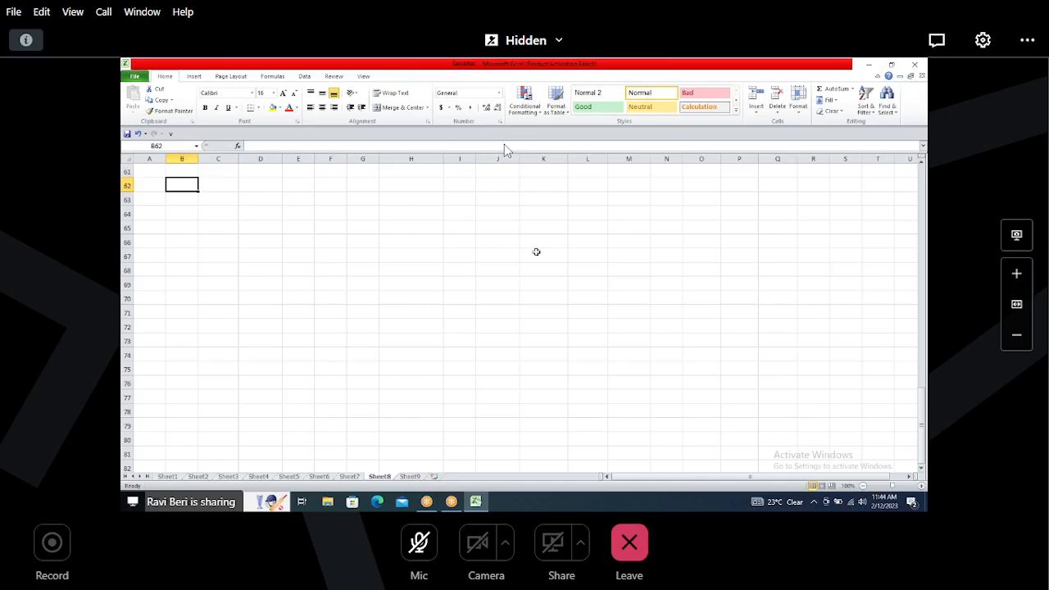
Step: Enter DEFINE BP ROLES FOR DIRECTION CUSTOMER TO BP as the description for step 7 in cell C57
{"action": "left_click_drag", "start_coordinate": [923, 409], "coordinate": [926, 353]}
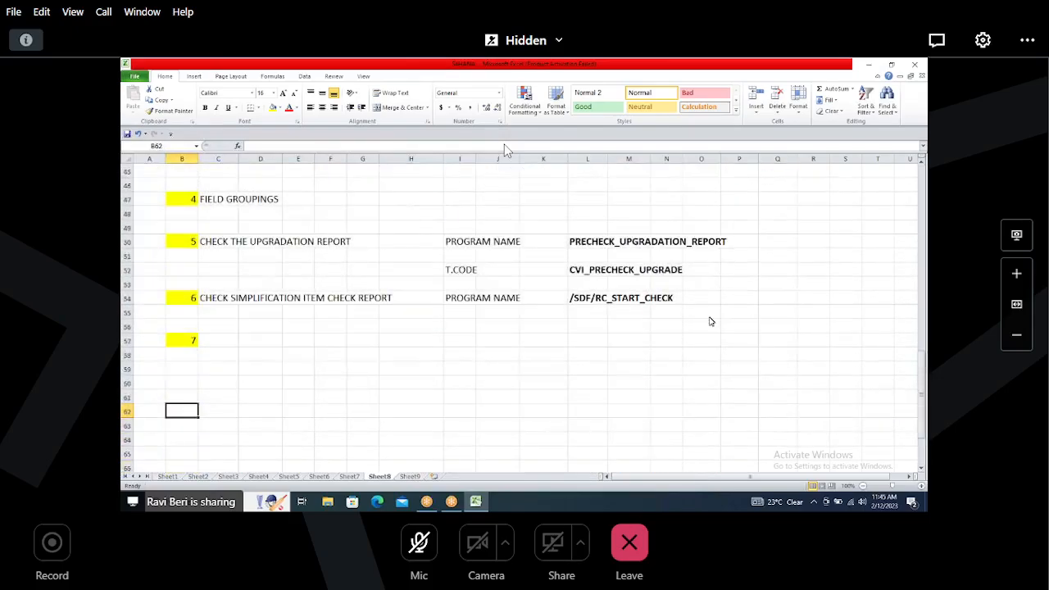
{"action": "left_click_drag", "start_coordinate": [177, 242], "coordinate": [356, 240]}
{"action": "left_click_drag", "start_coordinate": [172, 298], "coordinate": [414, 299]}
{"action": "left_click", "coordinate": [218, 340]}
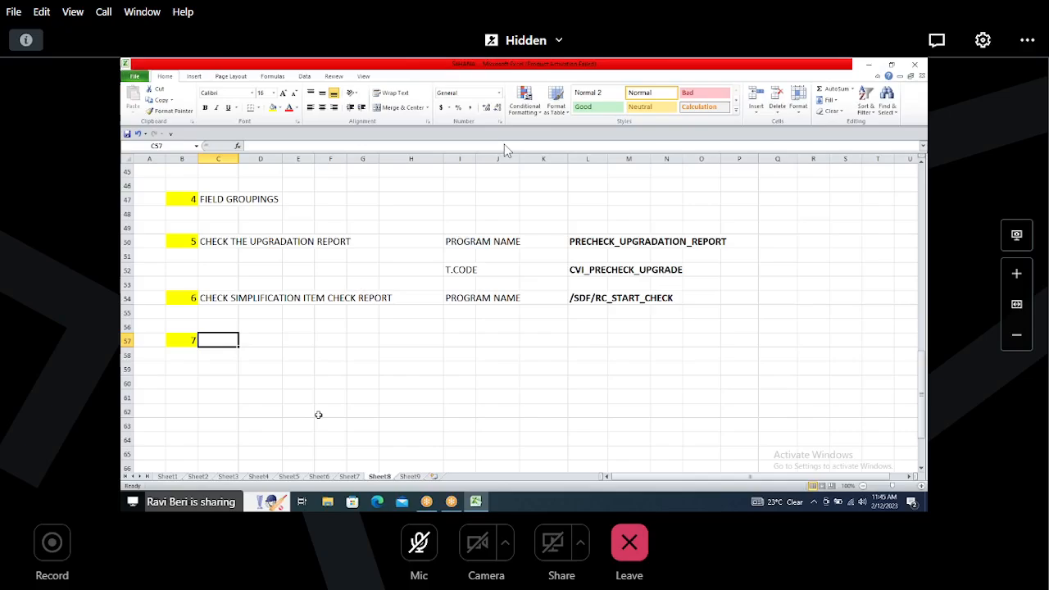
{"action": "type", "text": "DEFINE BP"}
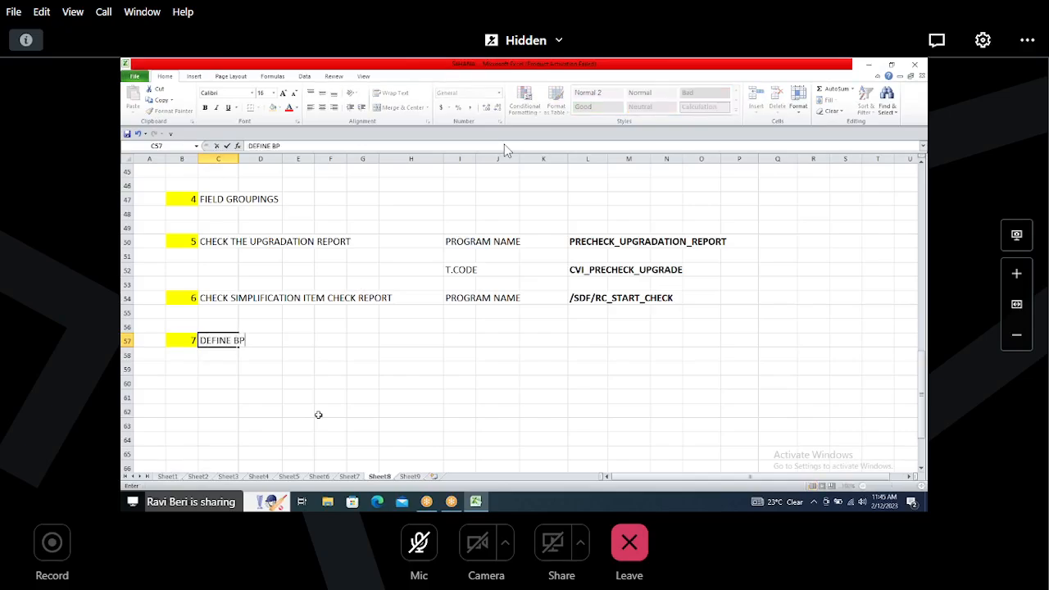
{"action": "type", "text": " ROLES FOR DIRECTION CUSTOMER TO BP"}
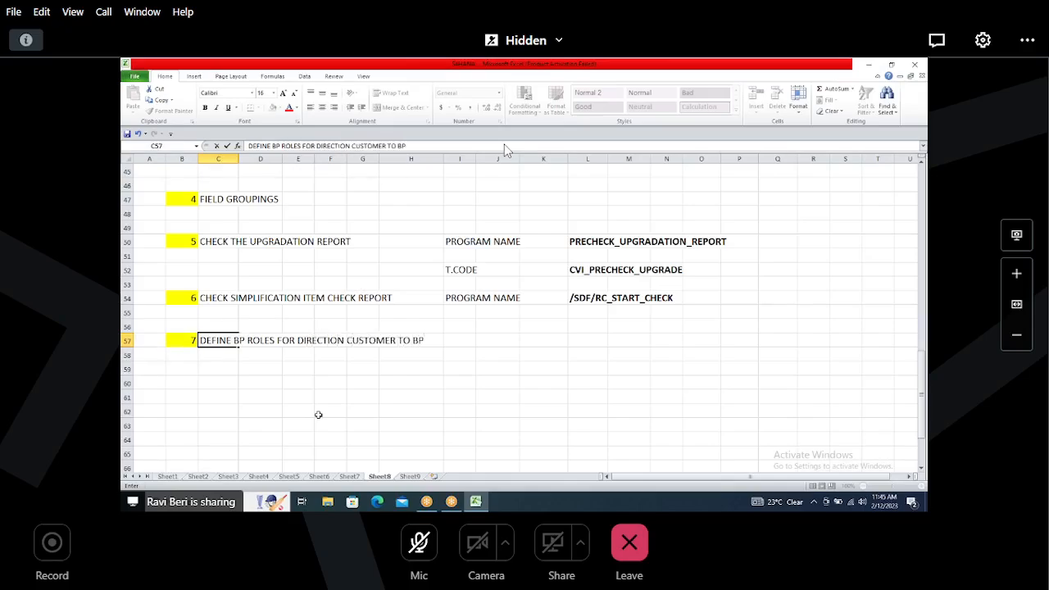
{"action": "key", "text": "Return"}
Step: Number the next step 8 in cell B60, clearing the stray 8 from B59
{"action": "key", "text": "Down"}
{"action": "key", "text": "Left"}
{"action": "type", "text": "8"}
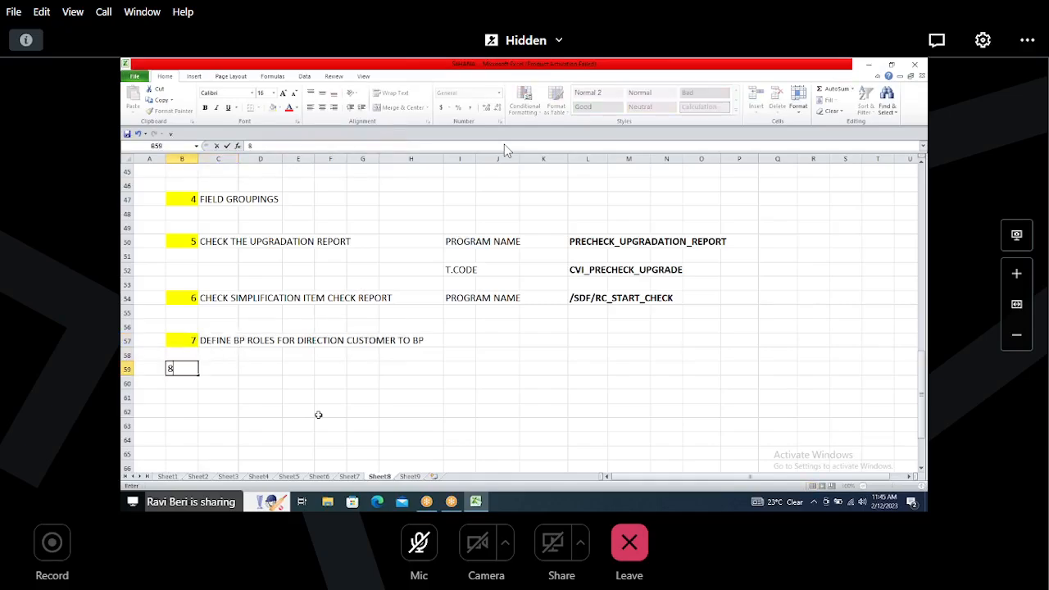
{"action": "key", "text": "Tab"}
{"action": "key", "text": "Left"}
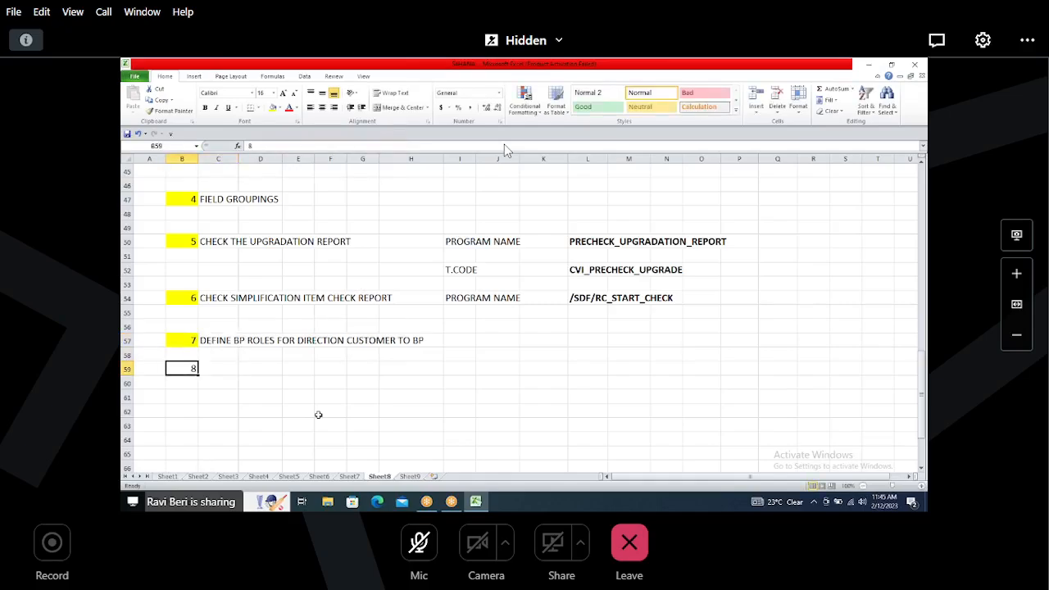
{"action": "key", "text": "Delete"}
{"action": "key", "text": "Down"}
{"action": "type", "text": "8"}
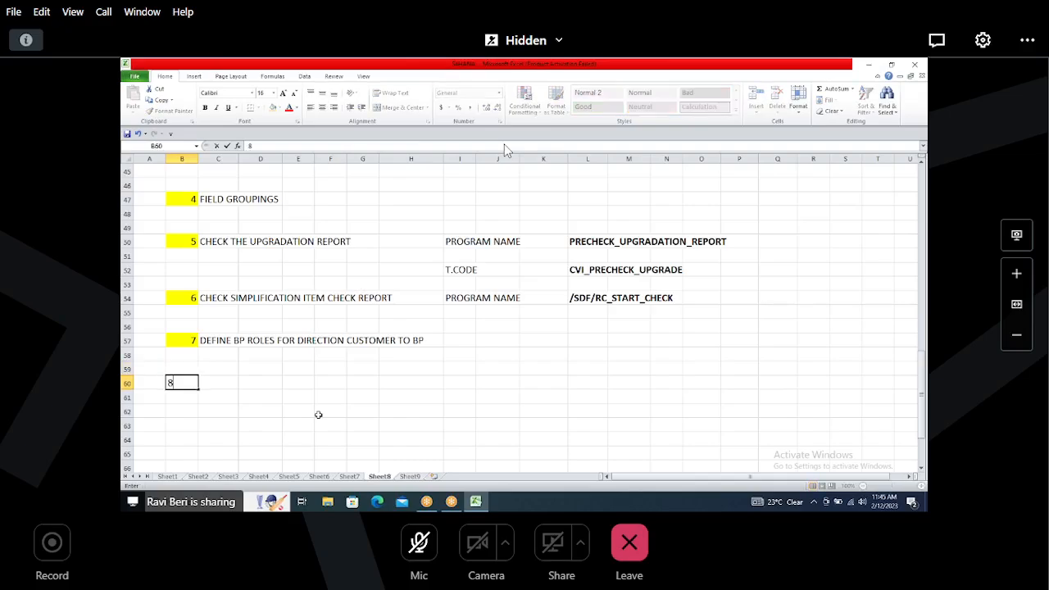
{"action": "left_click", "coordinate": [212, 406]}
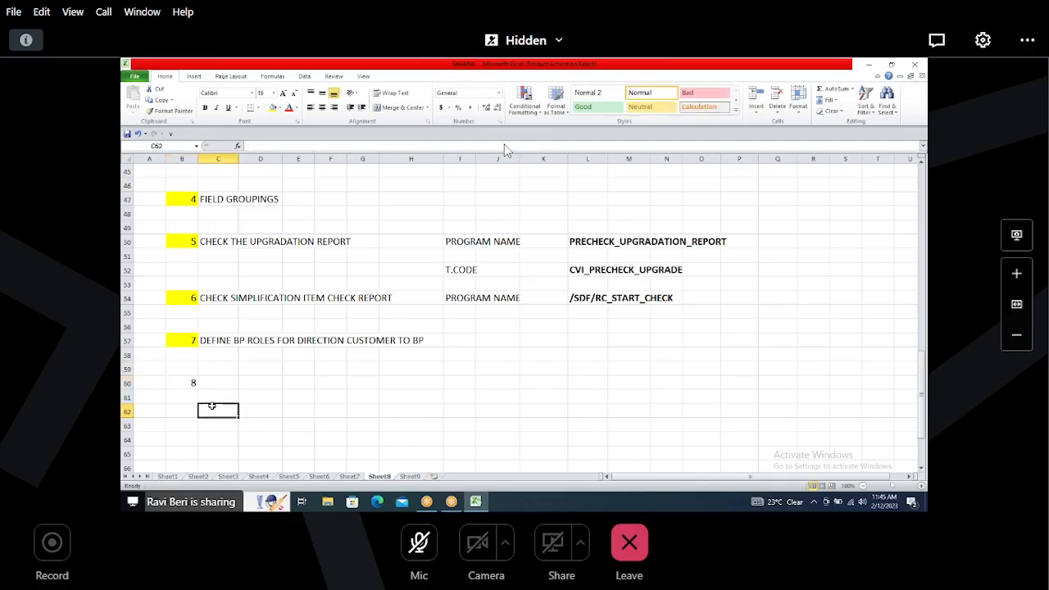
{"action": "key", "text": "super+Tab"}
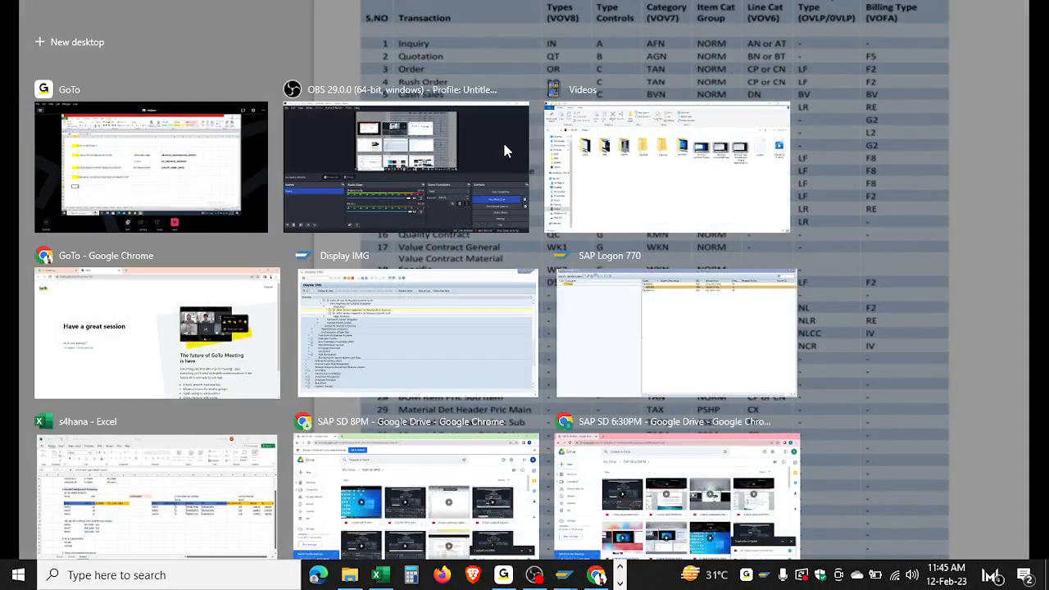
{"action": "left_click", "coordinate": [152, 164]}
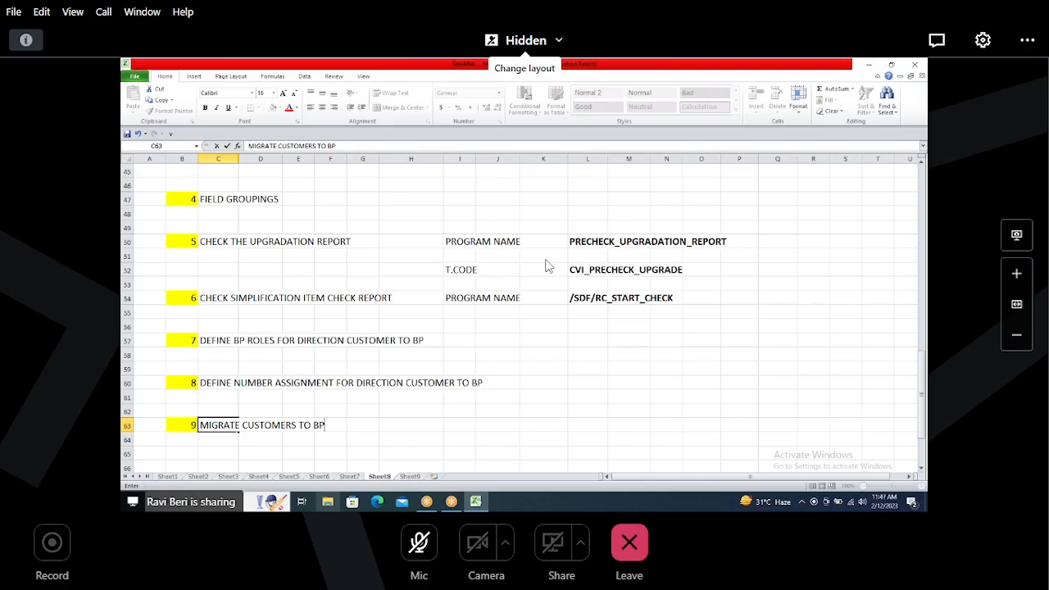
Step: Add T.CODE in I63 and MDS_LOAD_COCKPIT in L63 beside the MIGRATE CUSTOMERS TO BP step
{"action": "key", "text": "Right"}
{"action": "key", "text": "Right"}
{"action": "key", "text": "Right"}
{"action": "key", "text": "Right"}
{"action": "key", "text": "Right"}
{"action": "key", "text": "Right"}
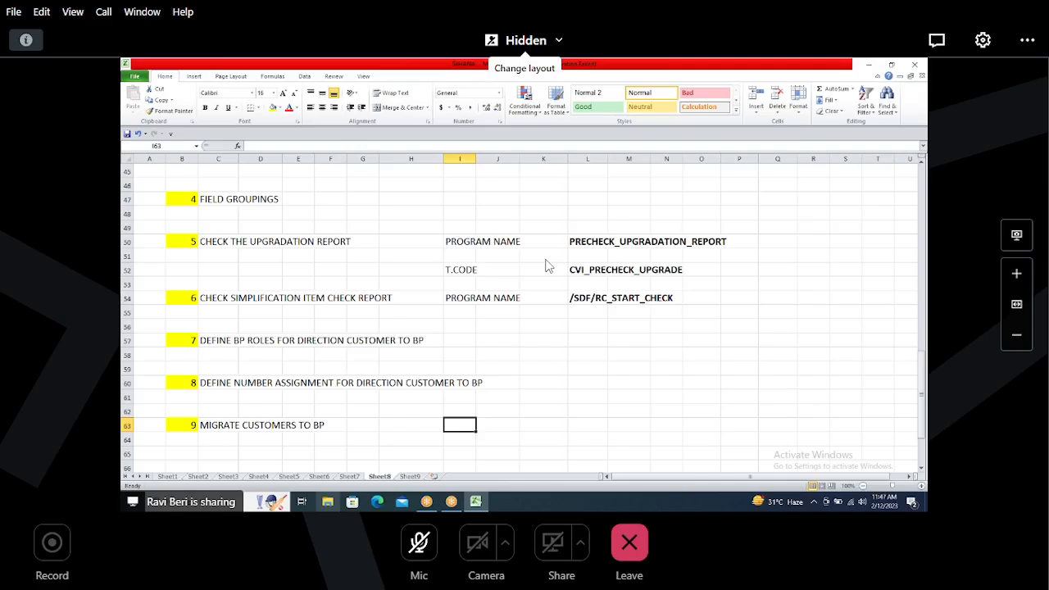
{"action": "type", "text": "T.CODE"}
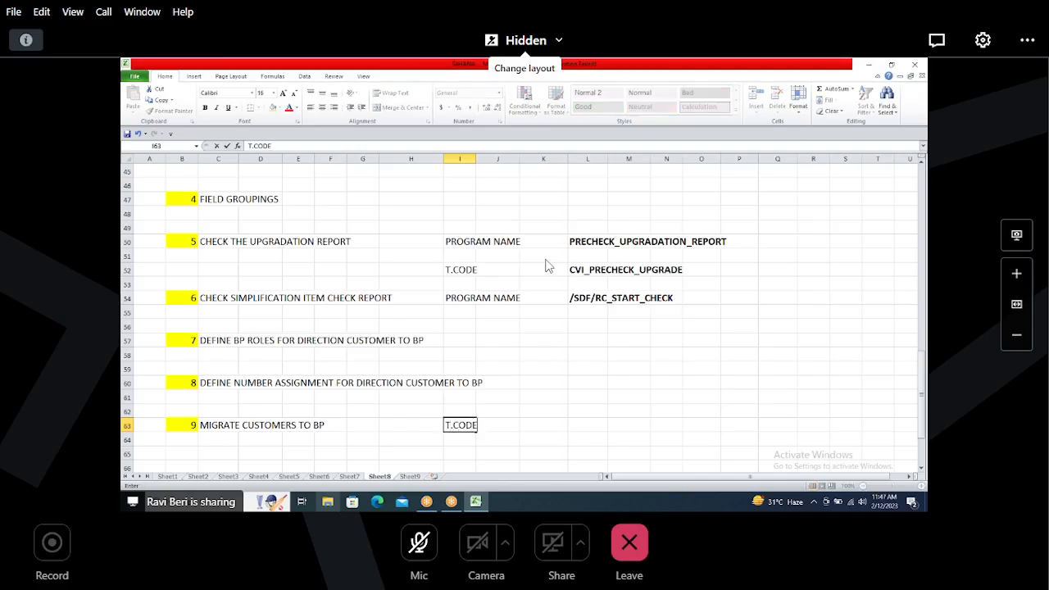
{"action": "key", "text": "Right"}
{"action": "key", "text": "Right"}
{"action": "key", "text": "Right"}
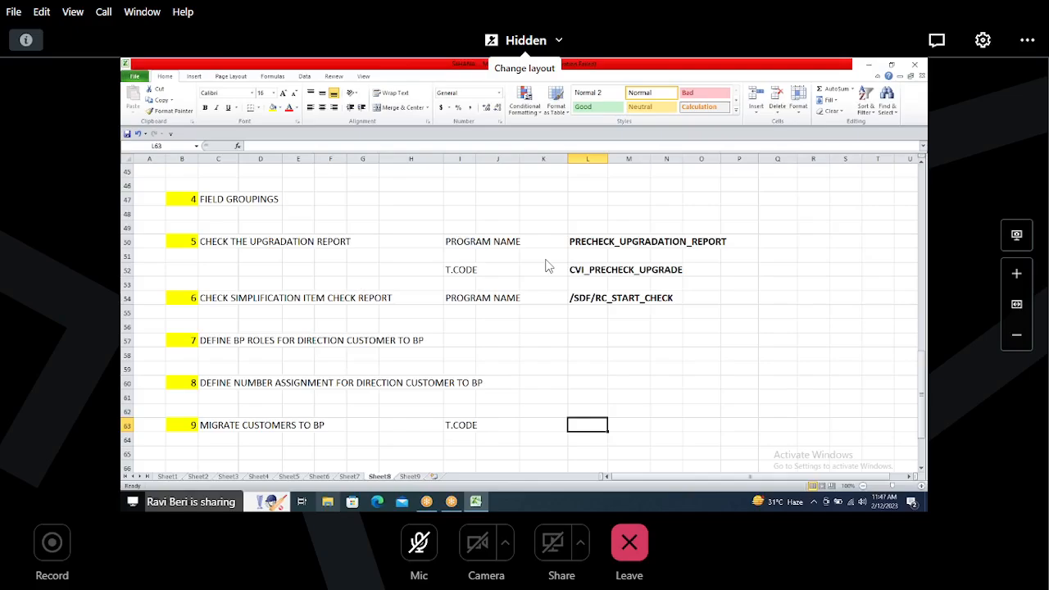
{"action": "type", "text": "MDS"}
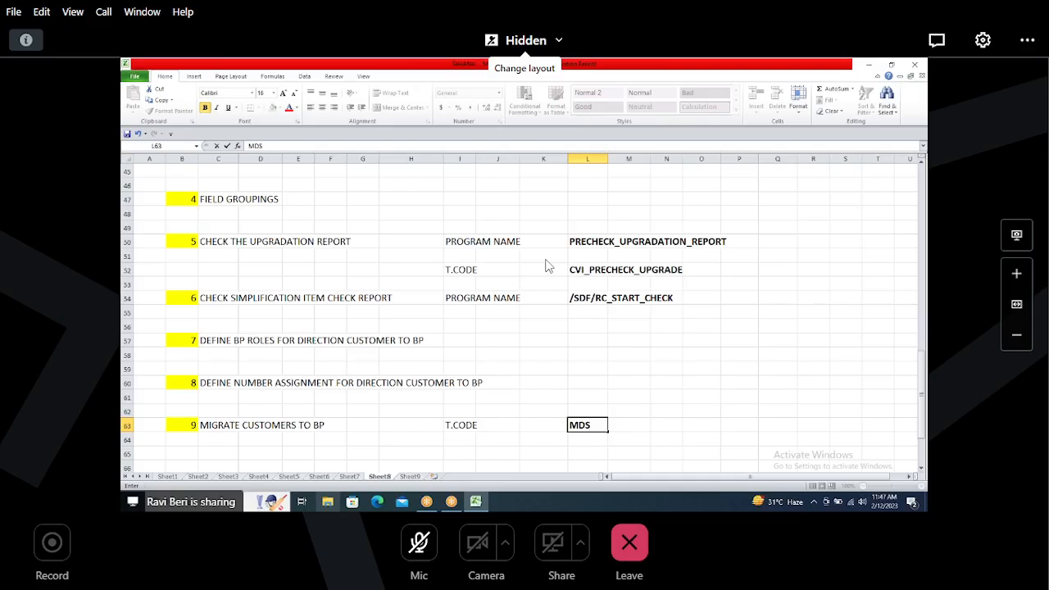
{"action": "type", "text": "_LOAD_COCKPIT"}
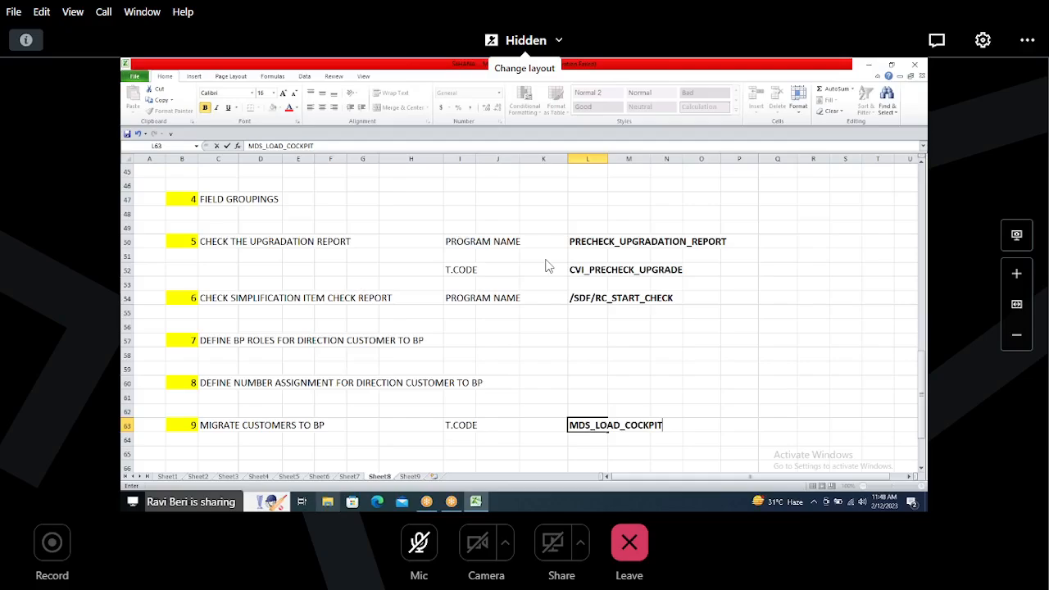
Step: Launch SAP Logon from the desktop and return to the Excel workbook
{"action": "key", "text": "alt+Tab"}
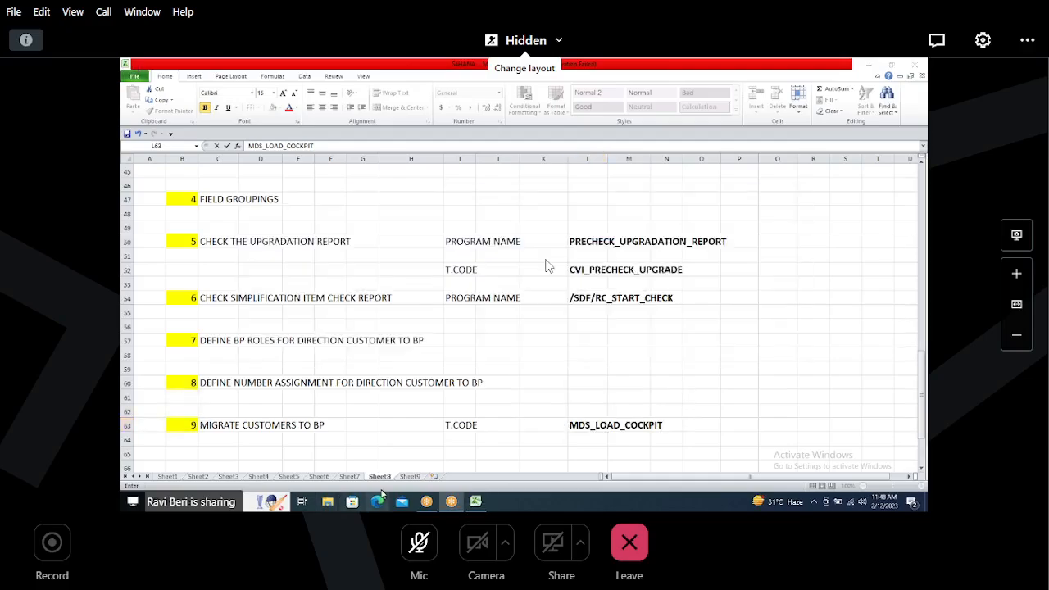
{"action": "right_click", "coordinate": [505, 503]}
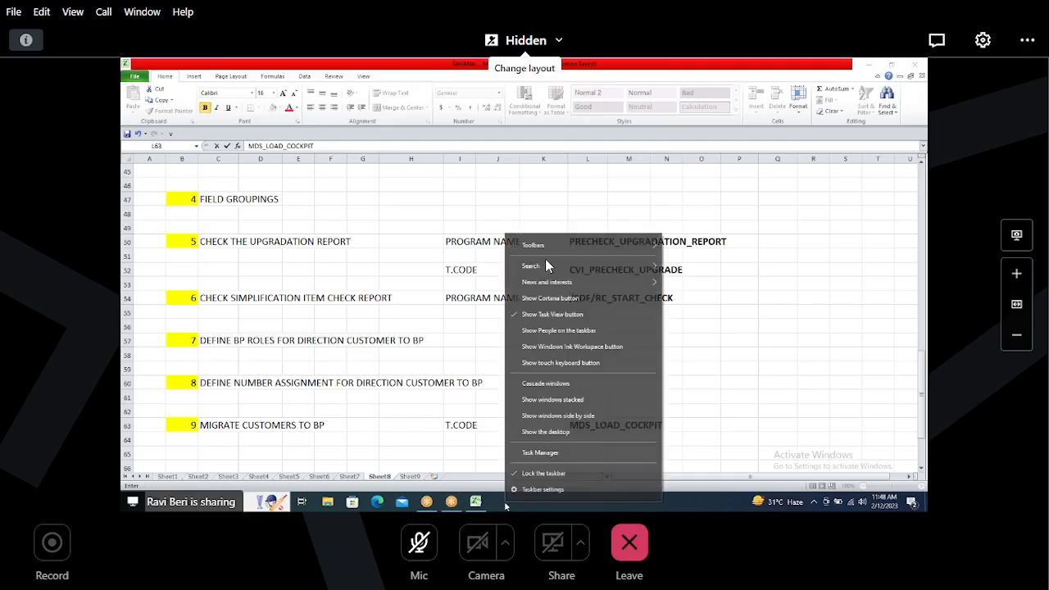
{"action": "left_click", "coordinate": [537, 434]}
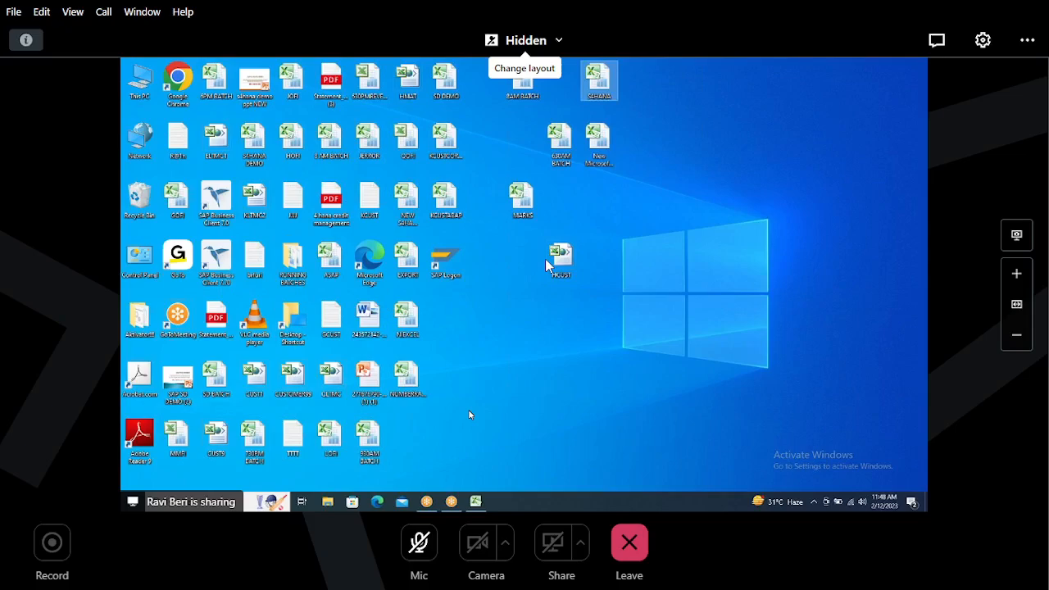
{"action": "double_click", "coordinate": [445, 262]}
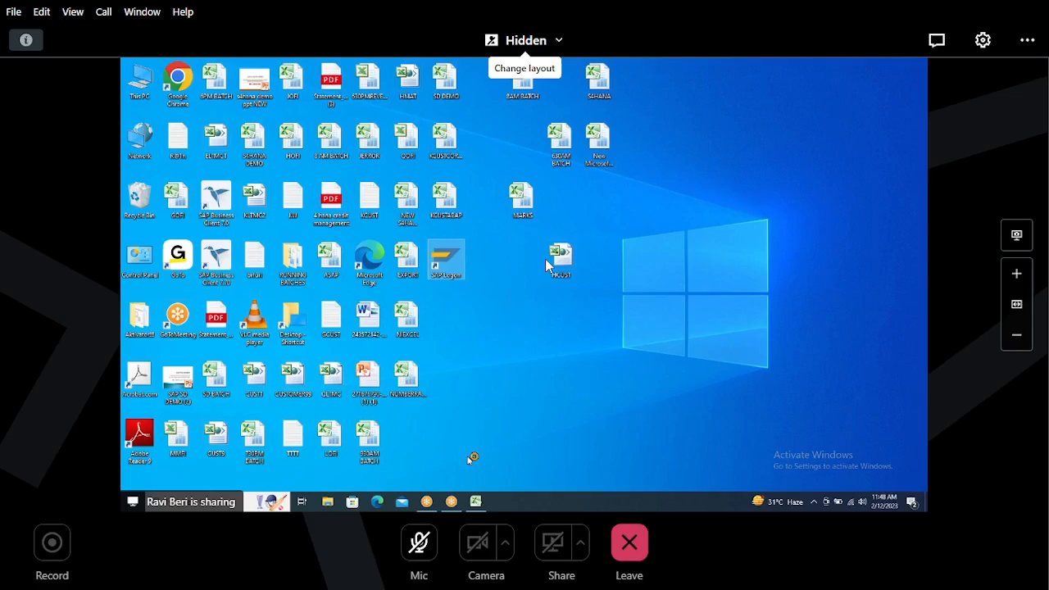
{"action": "mouse_move", "coordinate": [477, 502]}
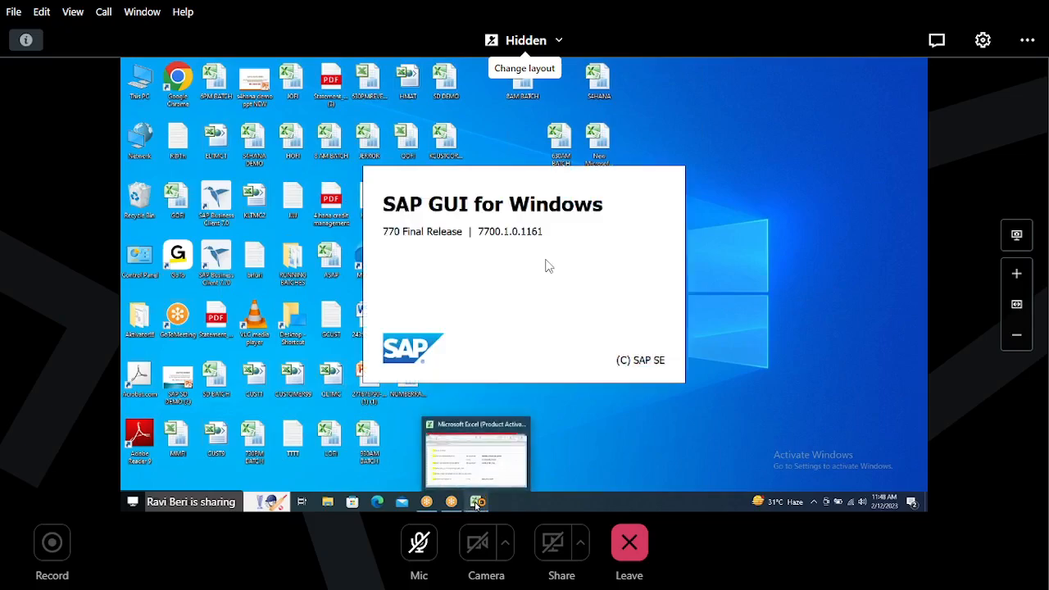
{"action": "left_click", "coordinate": [477, 502]}
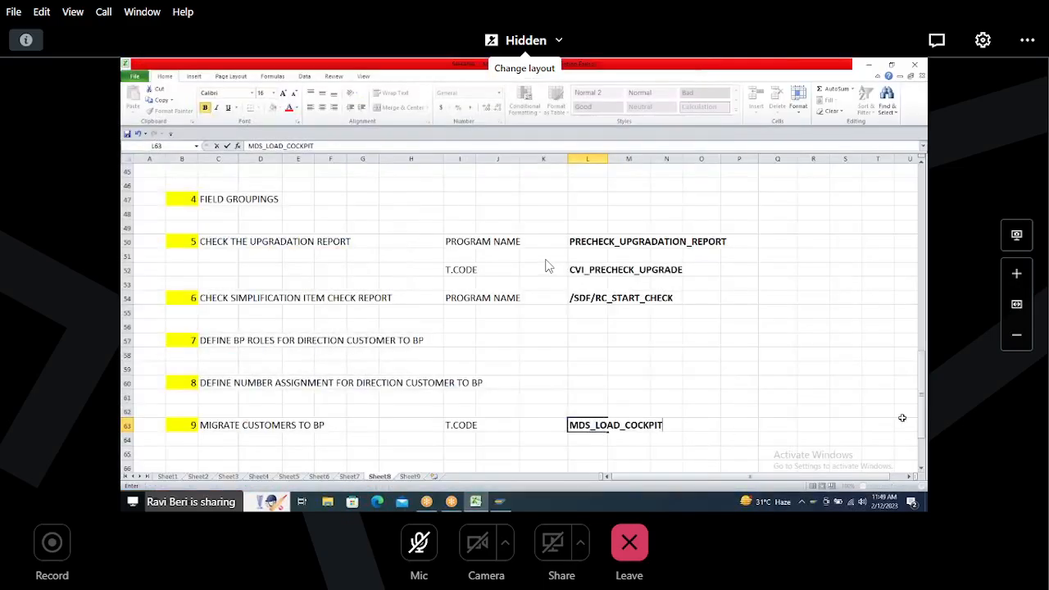
Step: Review the customer account groups and their customer number ranges on Sheet8
{"action": "left_click_drag", "start_coordinate": [922, 423], "coordinate": [924, 367]}
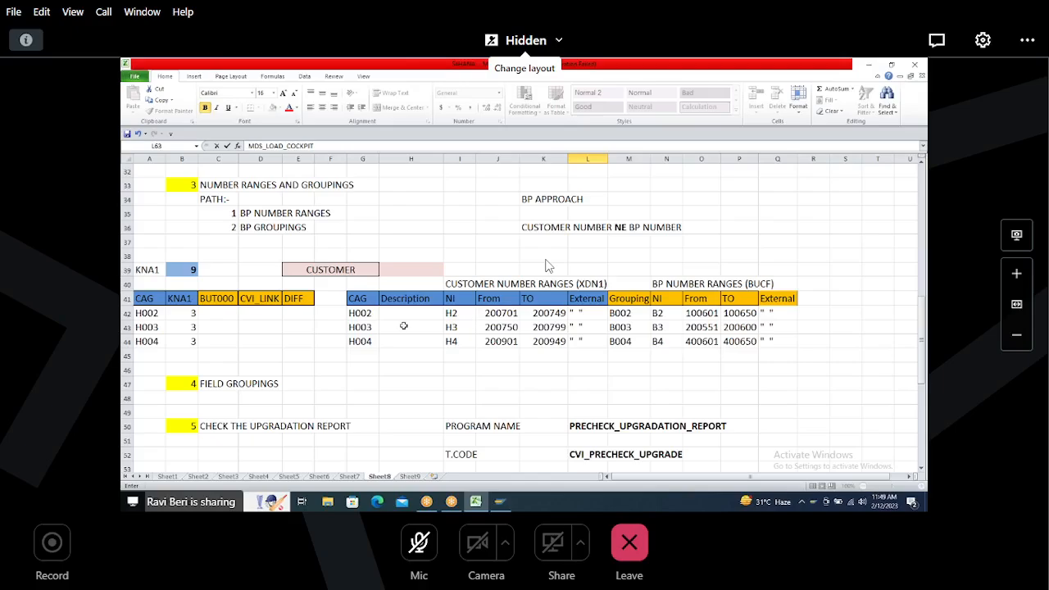
{"action": "mouse_move", "coordinate": [923, 345]}
{"action": "left_mouse_down"}
{"action": "mouse_move", "coordinate": [924, 288]}
{"action": "mouse_move", "coordinate": [924, 335]}
{"action": "left_mouse_up"}
{"action": "left_click", "coordinate": [358, 341]}
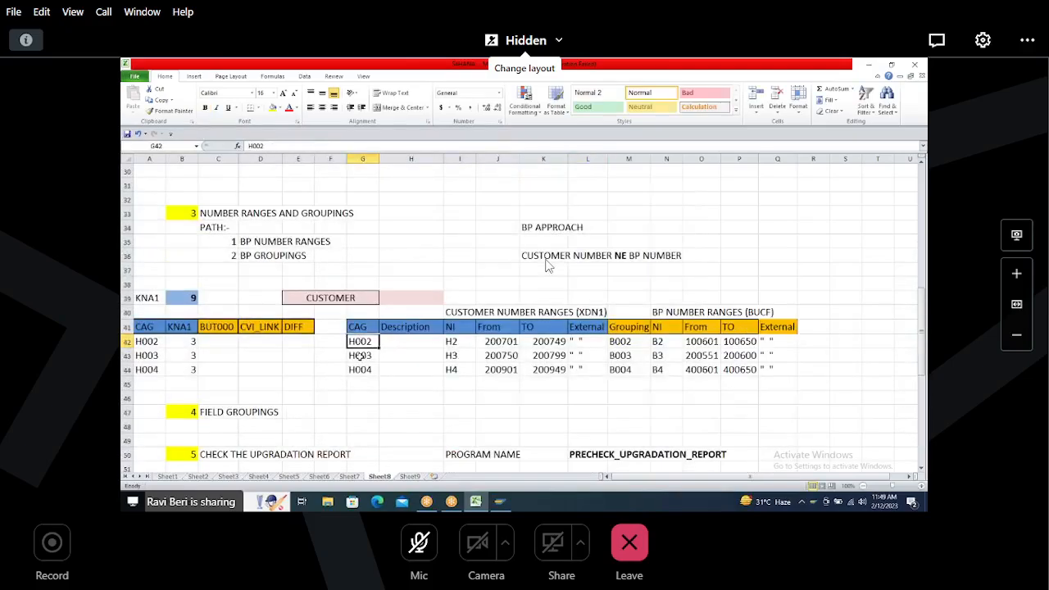
{"action": "left_click", "coordinate": [361, 356]}
{"action": "left_click", "coordinate": [360, 370]}
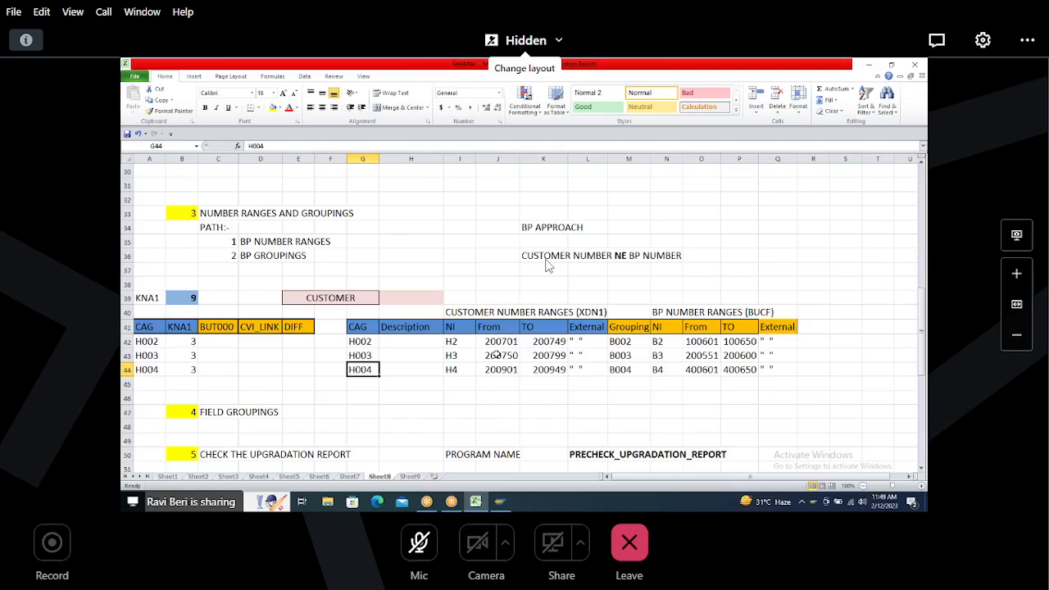
{"action": "left_click", "coordinate": [502, 342]}
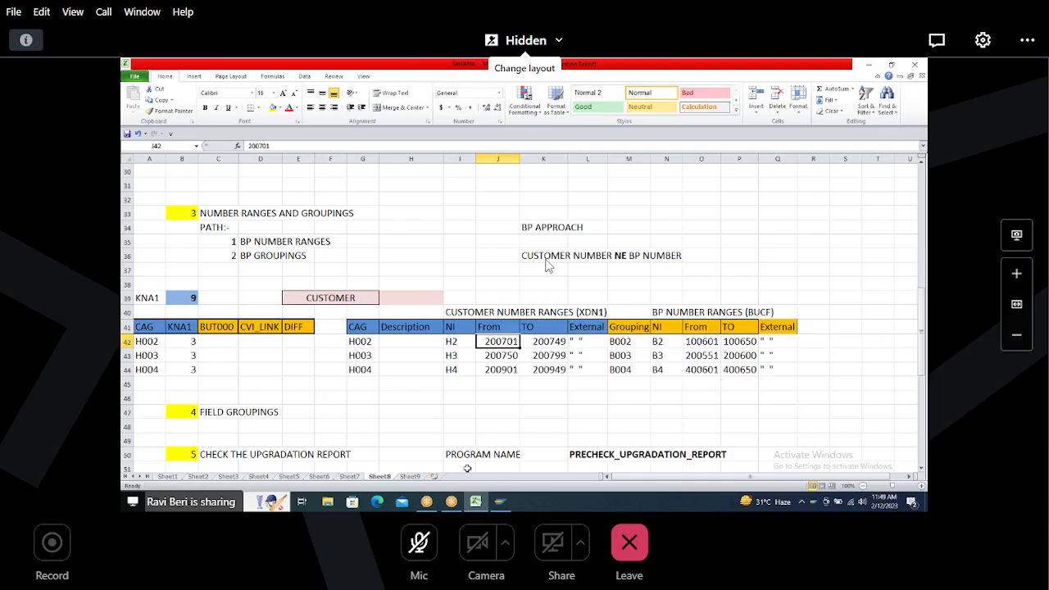
Step: Open Sheet9 and review the customer numbers listed under each account group
{"action": "left_click", "coordinate": [410, 477]}
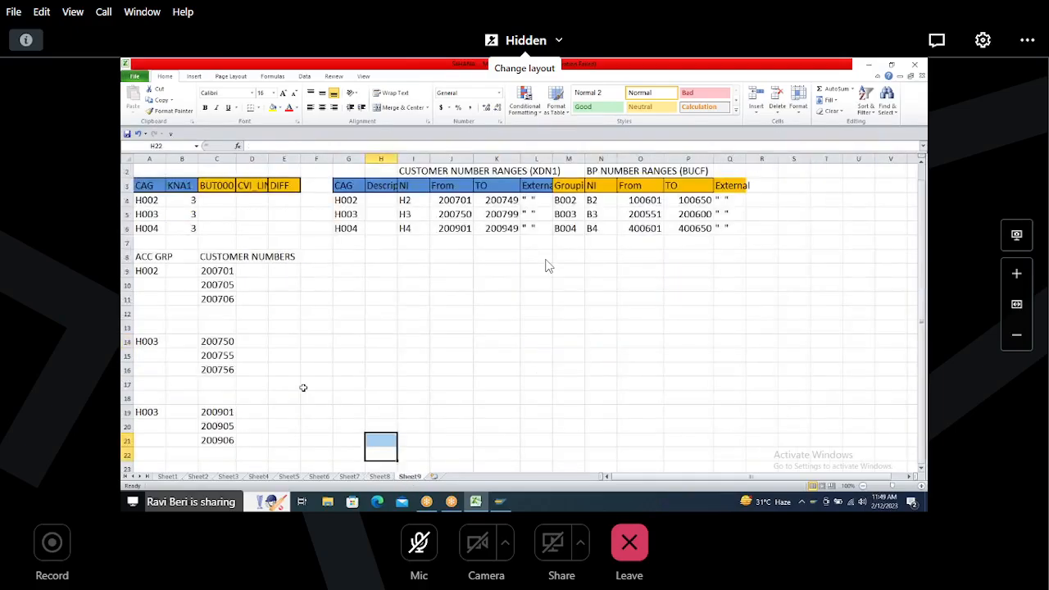
{"action": "left_click_drag", "start_coordinate": [139, 190], "coordinate": [632, 450]}
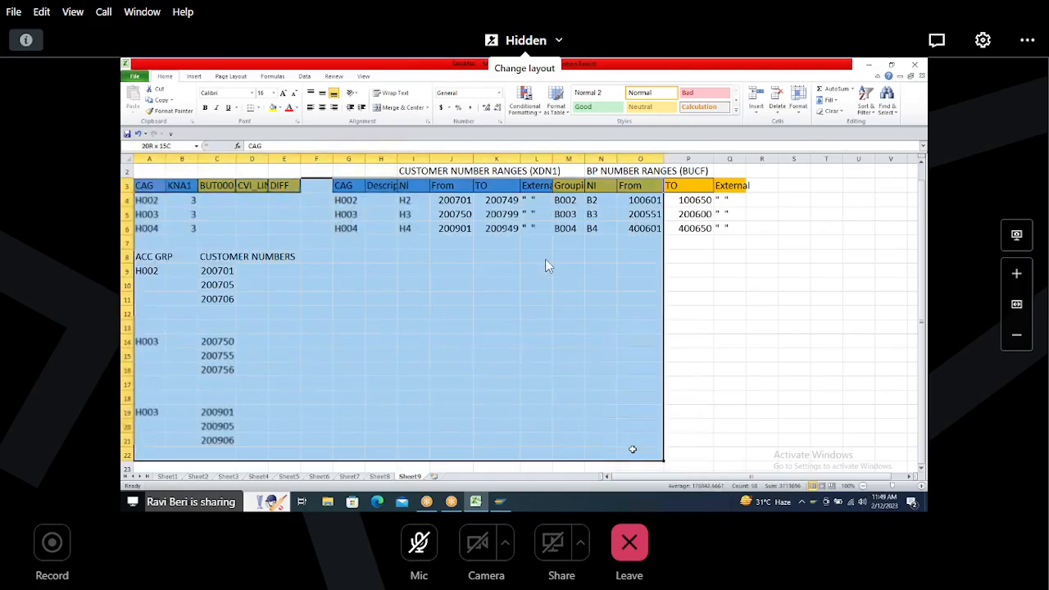
{"action": "left_click", "coordinate": [218, 271]}
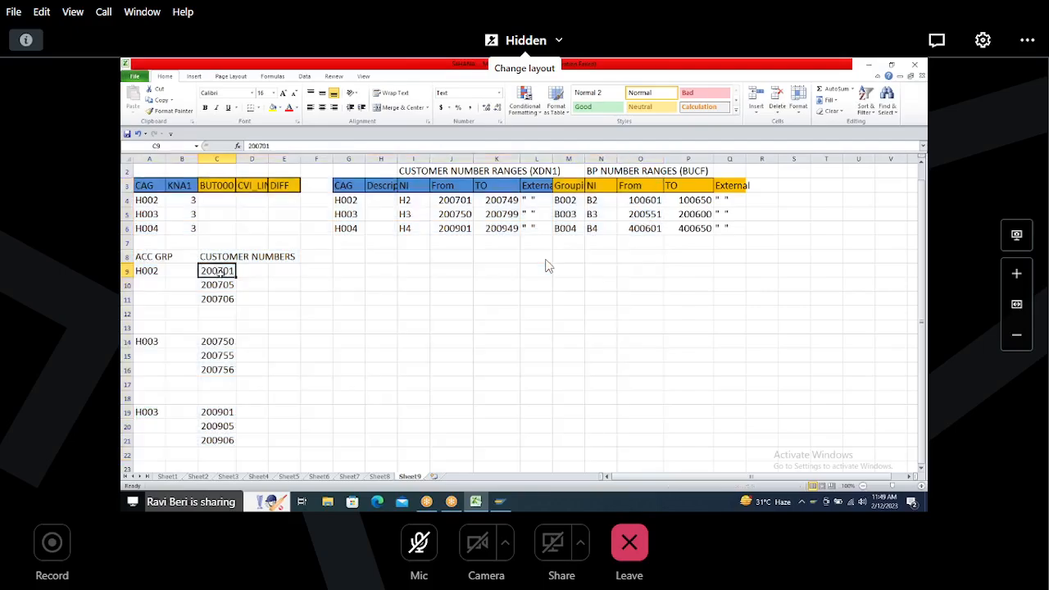
{"action": "left_click_drag", "start_coordinate": [218, 273], "coordinate": [221, 298]}
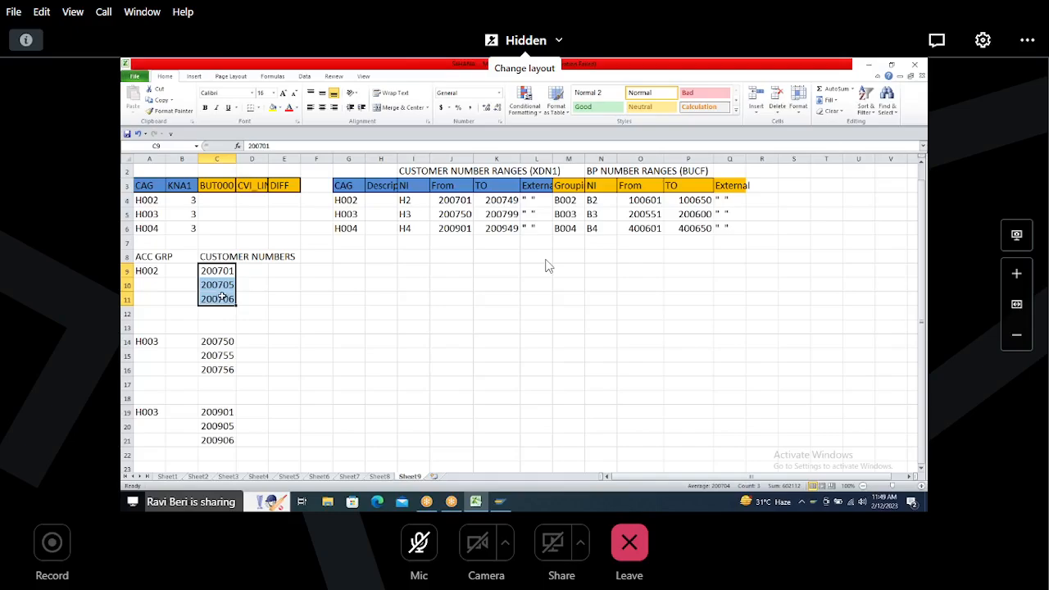
{"action": "left_click_drag", "start_coordinate": [220, 273], "coordinate": [223, 300]}
{"action": "left_click_drag", "start_coordinate": [219, 342], "coordinate": [221, 371]}
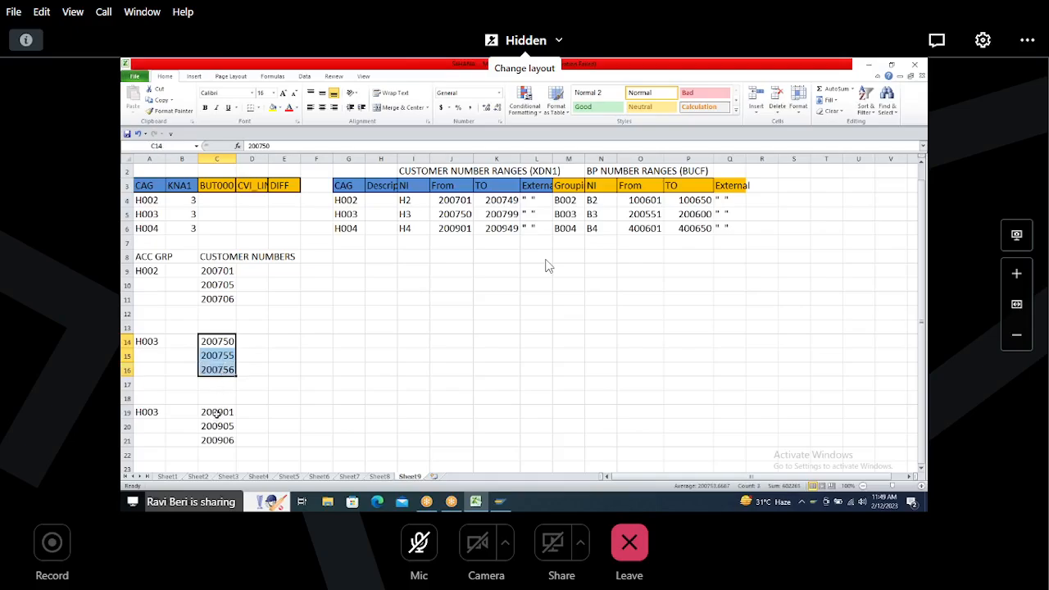
{"action": "left_click_drag", "start_coordinate": [217, 413], "coordinate": [218, 440]}
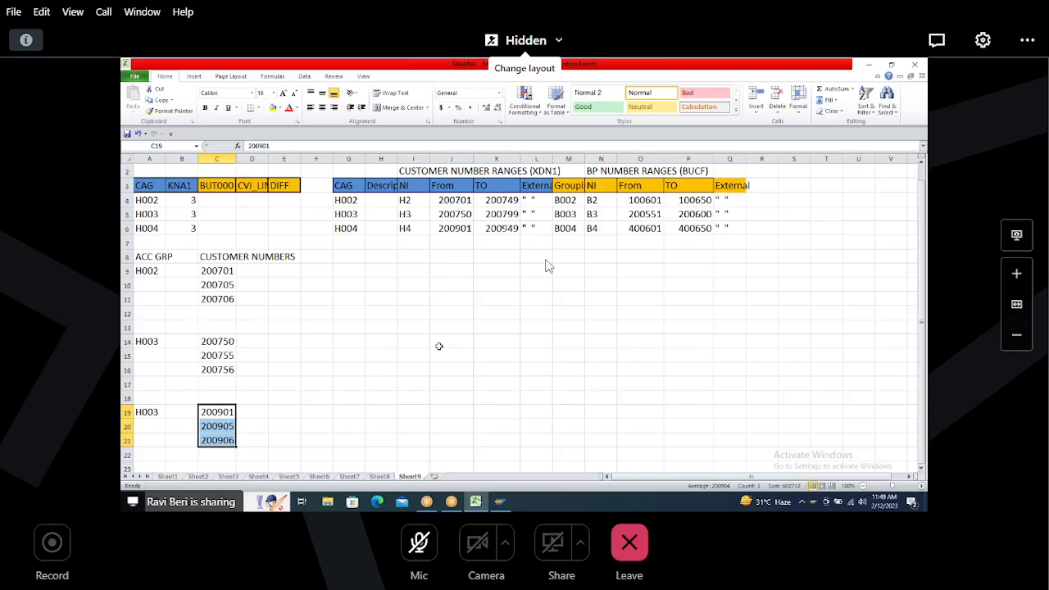
{"action": "key", "text": "alt+Tab"}
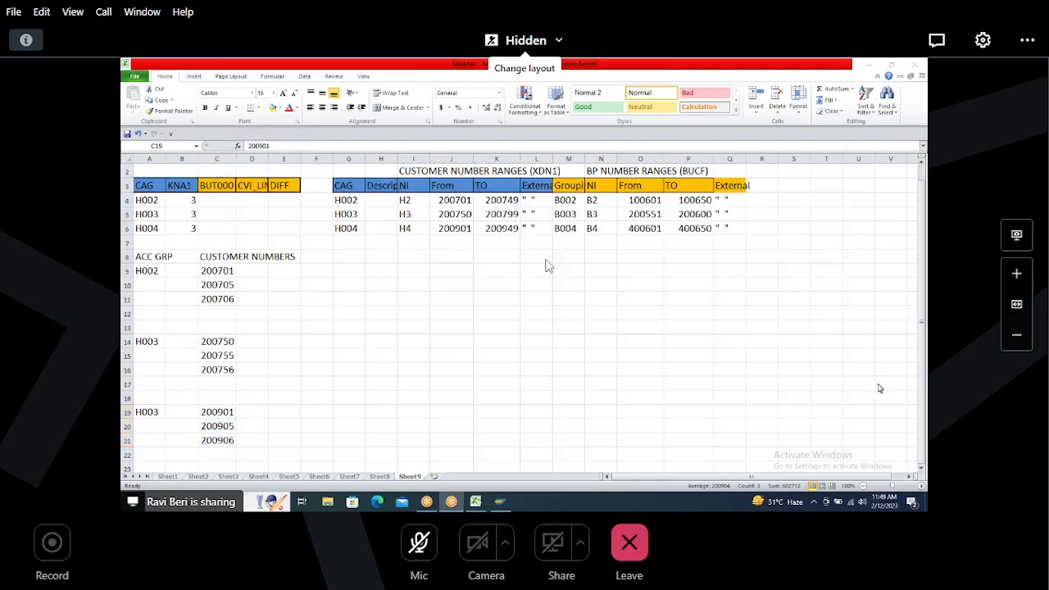
{"action": "left_click", "coordinate": [924, 386]}
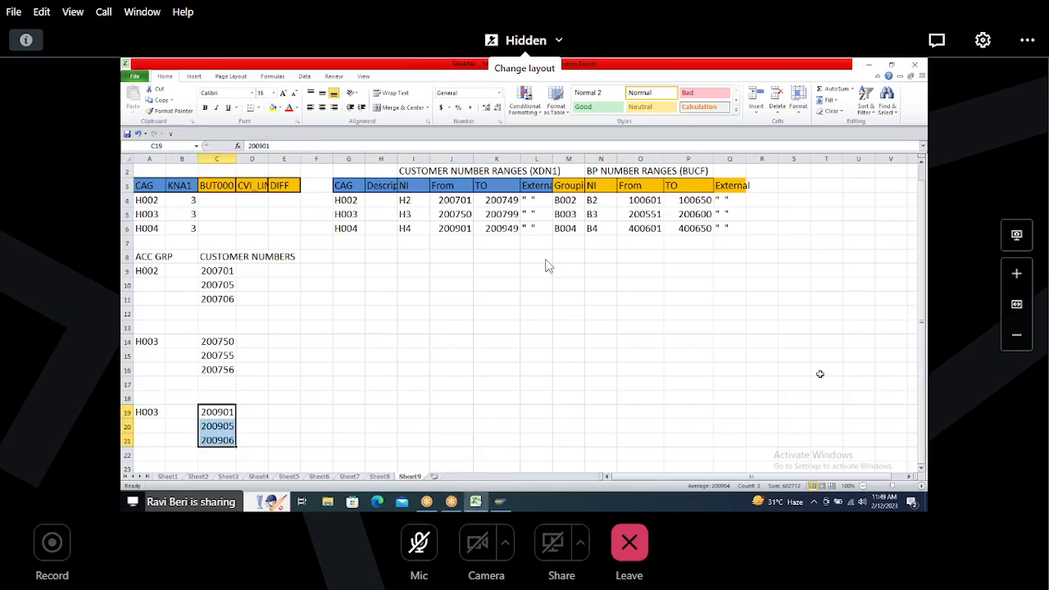
Step: Switch to SAP Logon and open a system connection from the list
{"action": "key", "text": "alt+Tab"}
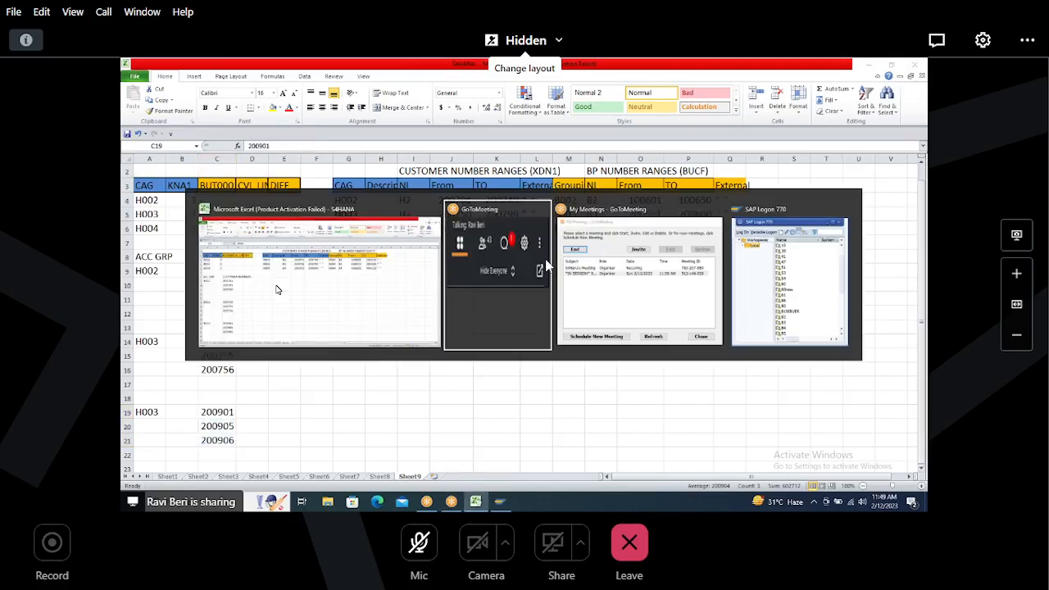
{"action": "key", "text": "alt+Tab"}
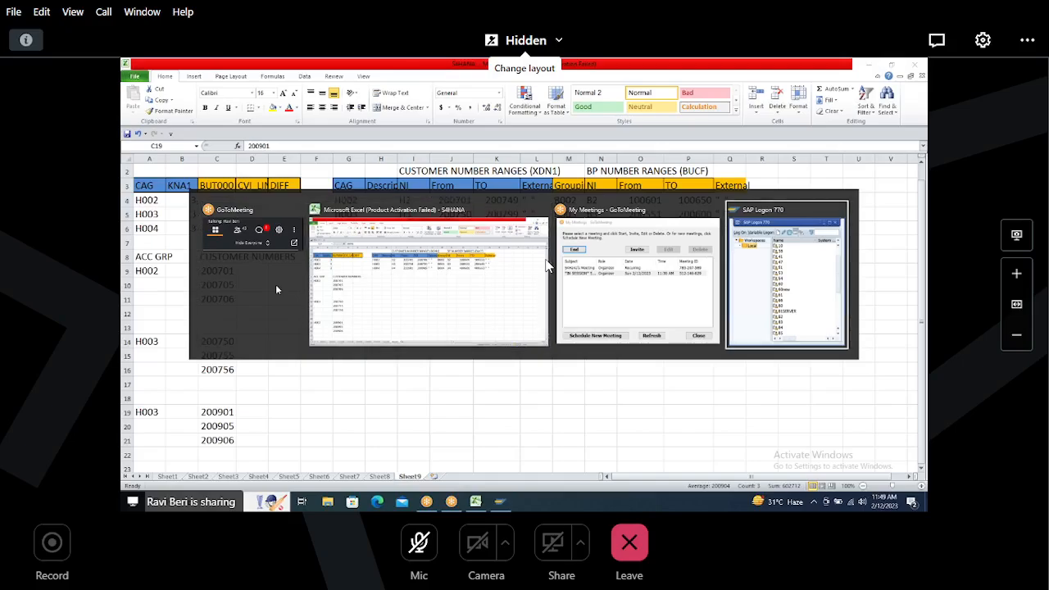
{"action": "scroll", "coordinate": [340, 399], "scroll_direction": "down", "scroll_amount": 6}
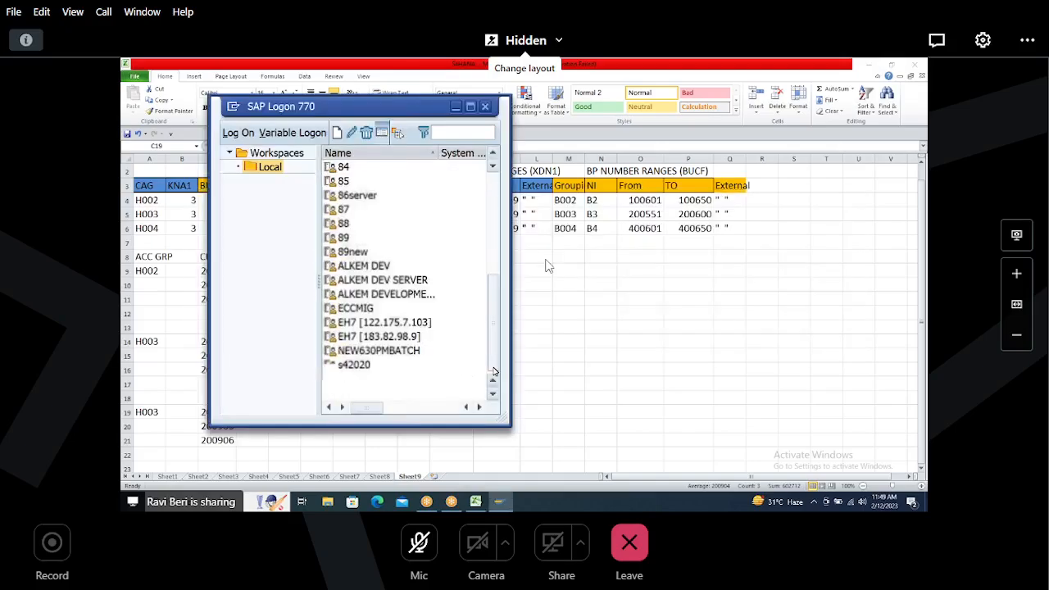
{"action": "left_click", "coordinate": [348, 396]}
{"action": "double_click", "coordinate": [347, 395]}
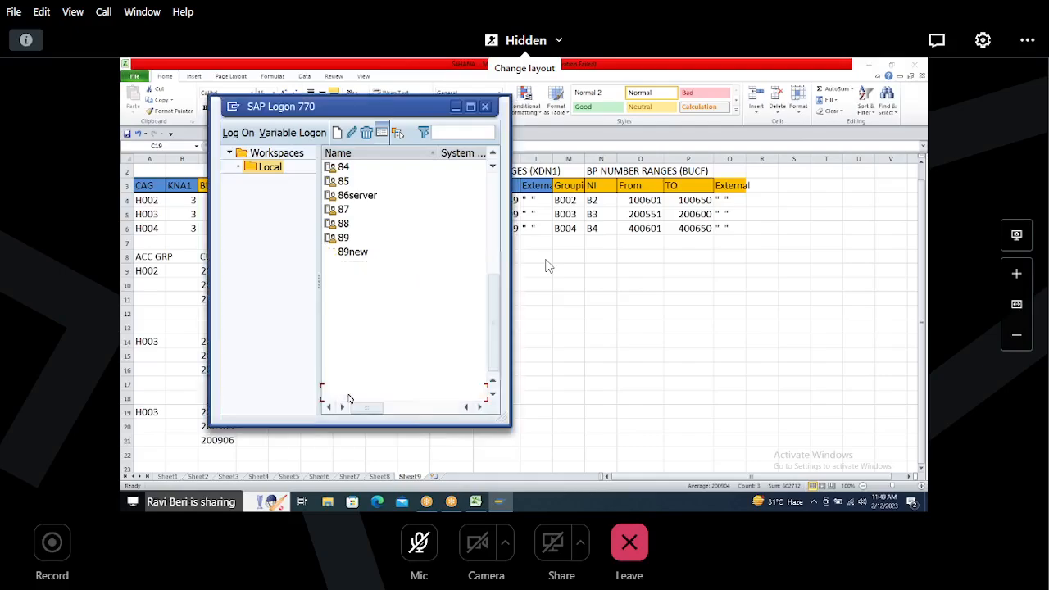
Step: Log on to client 500 by entering the user name and the account password
{"action": "type", "text": "PROPE"}
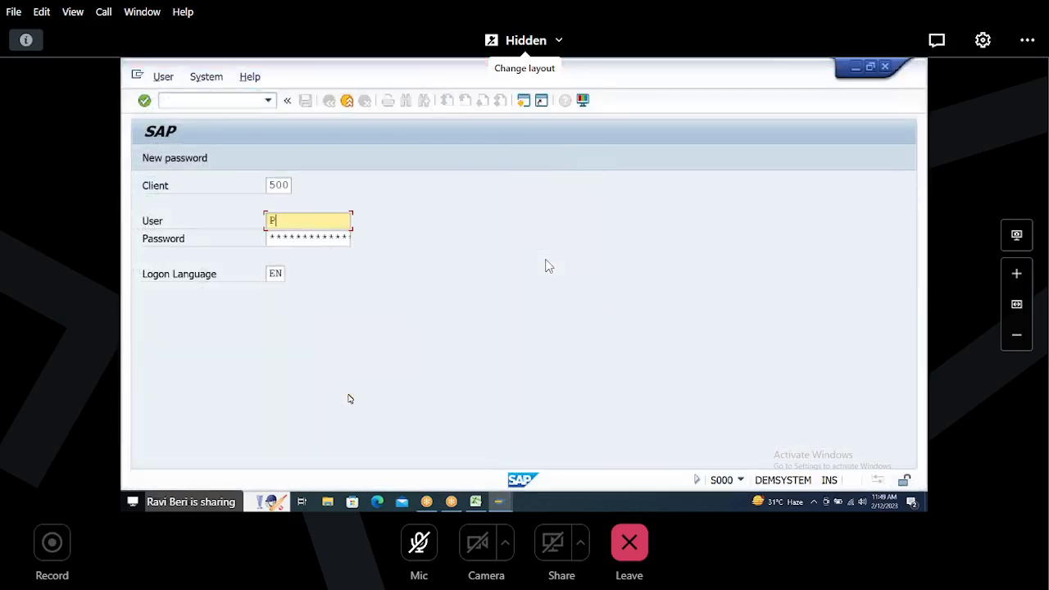
{"action": "key", "text": "BackSpace"}
{"action": "key", "text": "BackSpace"}
{"action": "key", "text": "BackSpace"}
{"action": "key", "text": "BackSpace"}
{"action": "key", "text": "BackSpace"}
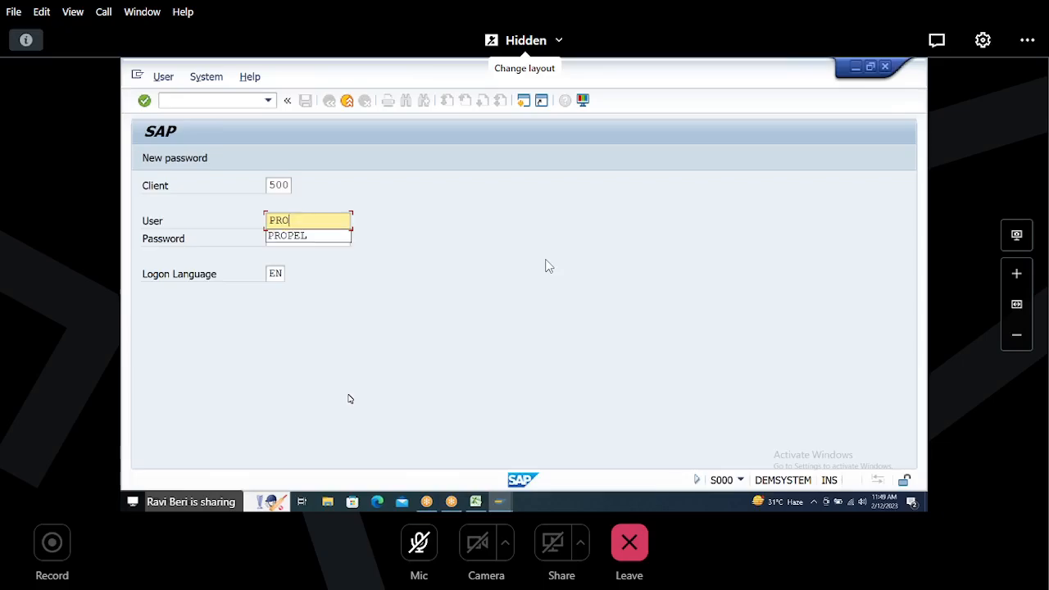
{"action": "type", "text": "root"}
{"action": "key", "text": "Tab"}
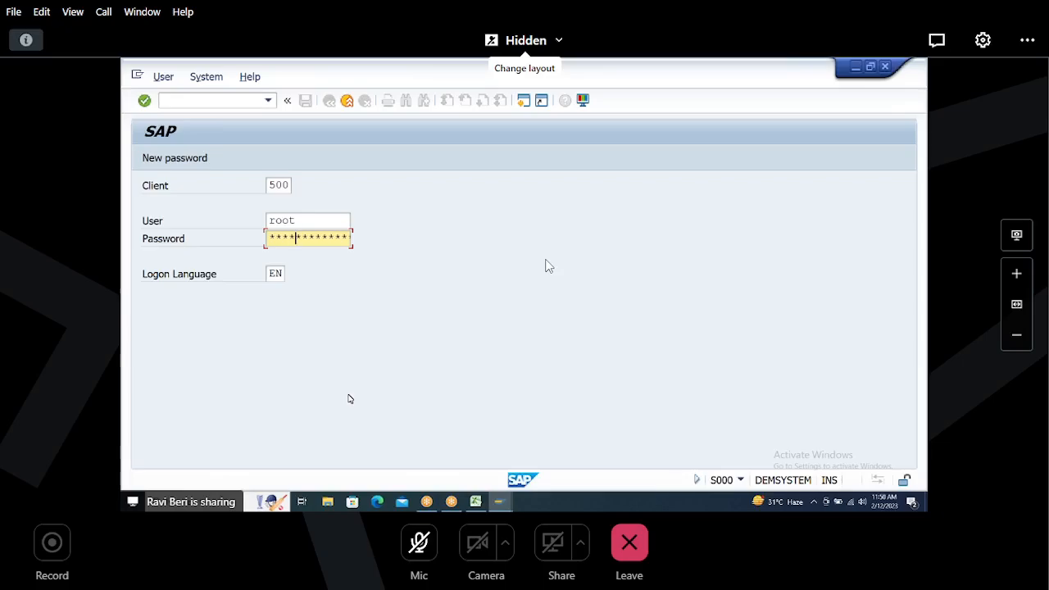
{"action": "type", "text": "************"}
{"action": "key", "text": "Return"}
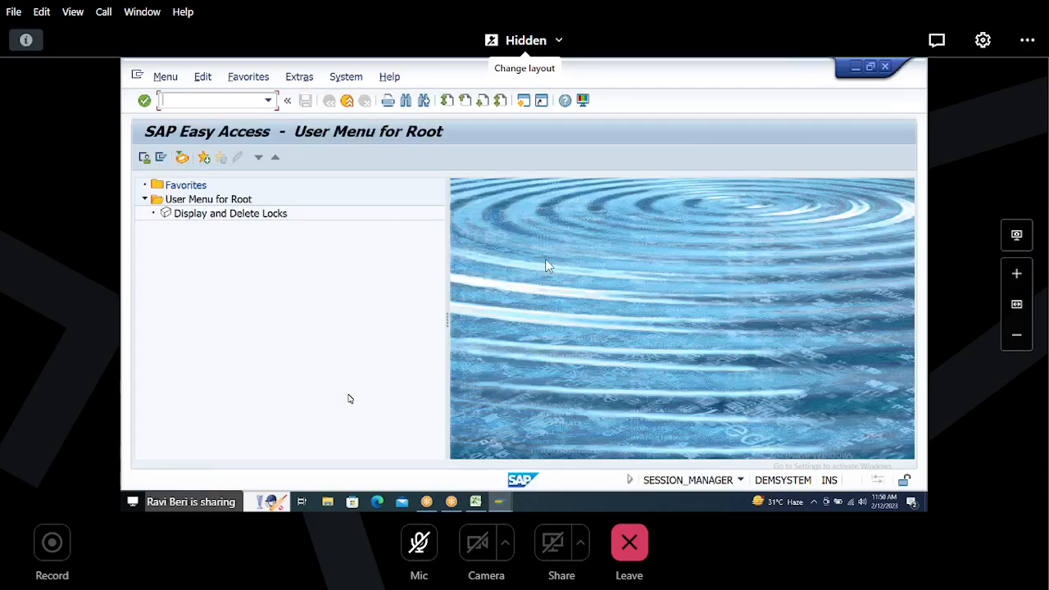
Step: Run transaction MDS_LOAD_COCKPIT
{"action": "type", "text": "MDS_LOAD_COCKPIT"}
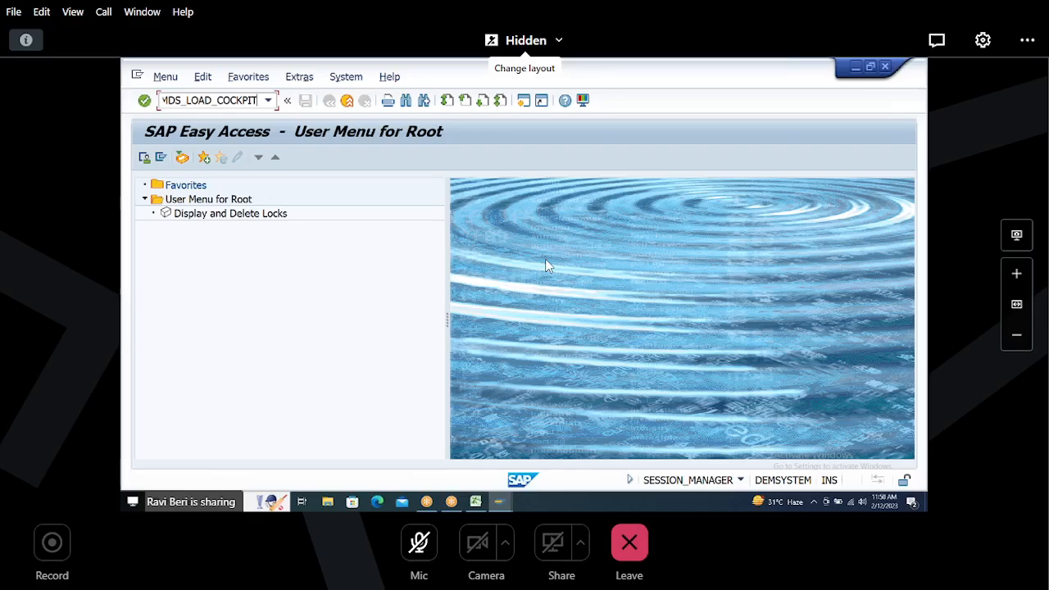
{"action": "key", "text": "Return"}
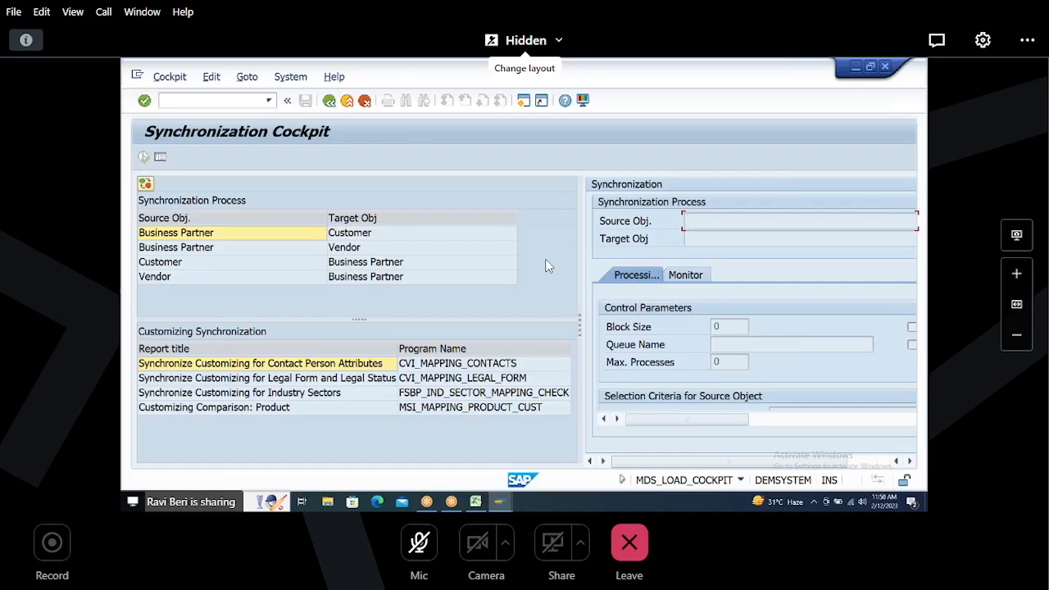
Step: Select the Customer to Business Partner synchronization process
{"action": "left_click", "coordinate": [205, 254]}
{"action": "left_click", "coordinate": [198, 264]}
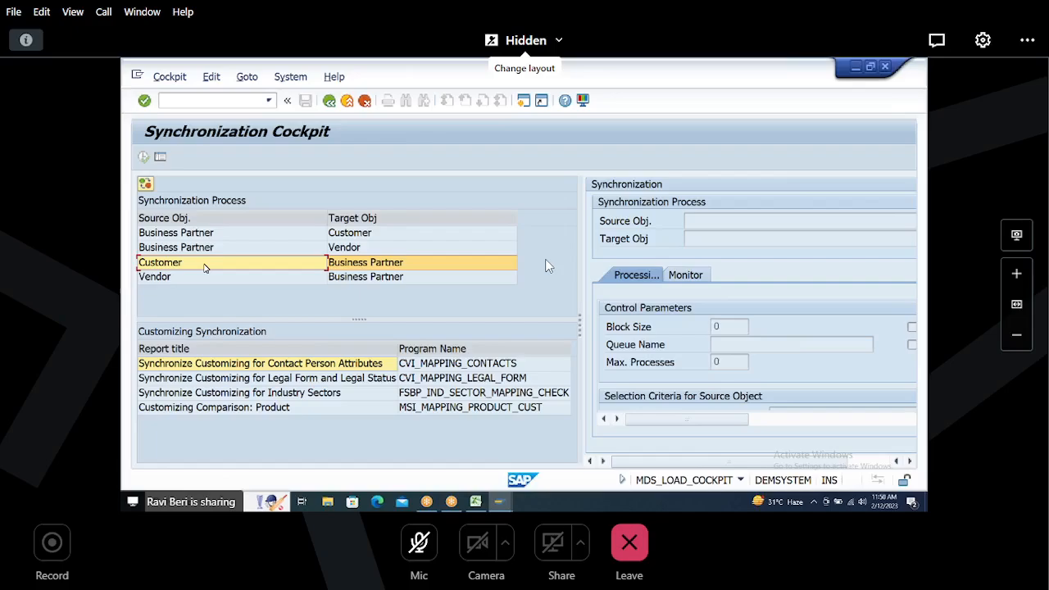
{"action": "key", "text": "super+Tab"}
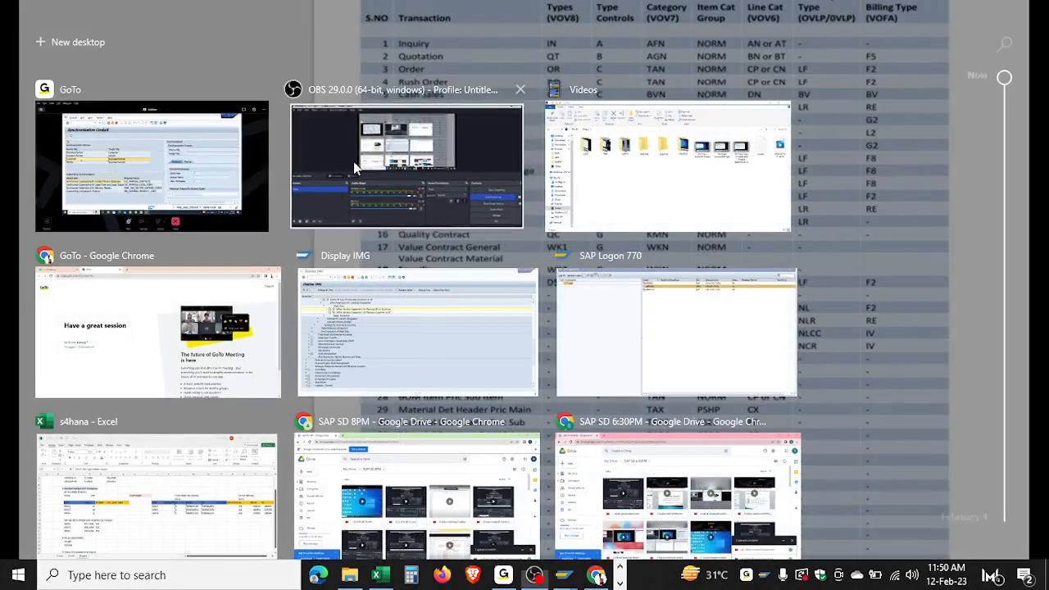
{"action": "left_click", "coordinate": [353, 161]}
{"action": "key", "text": "super+Tab"}
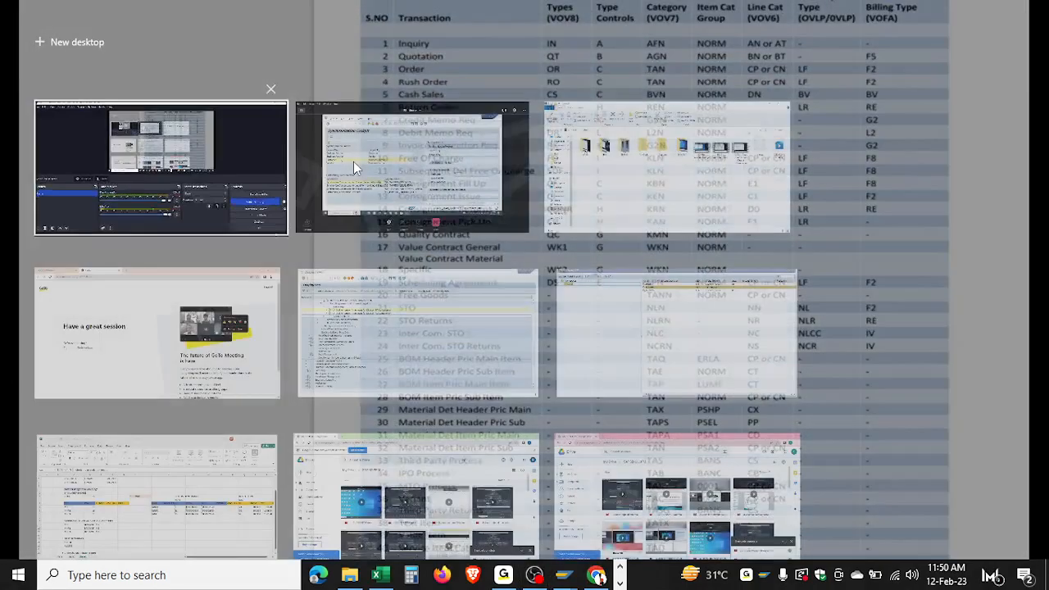
{"action": "left_click", "coordinate": [402, 172]}
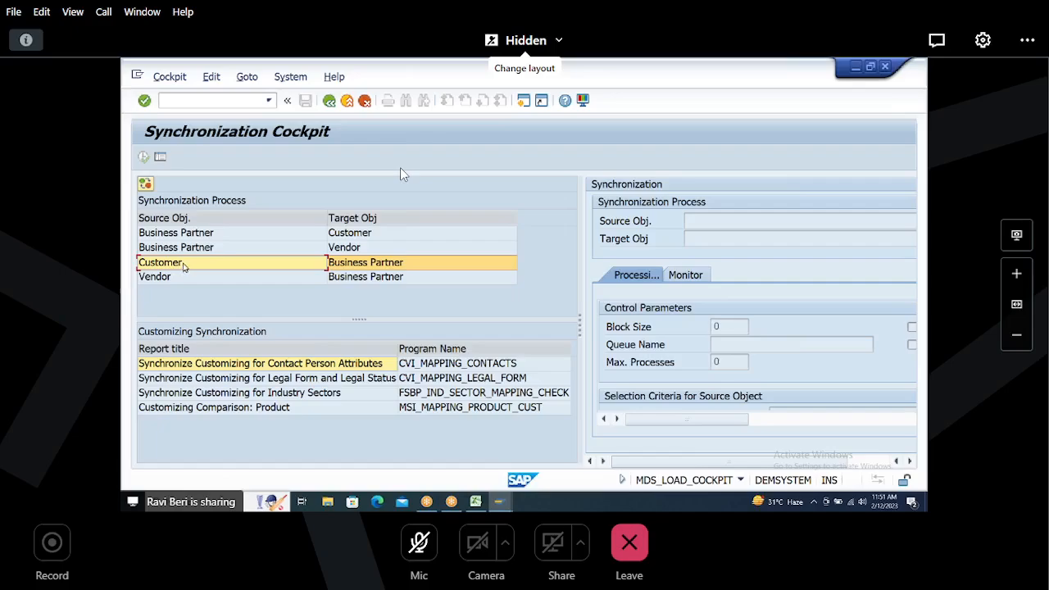
Step: Load the Customer to Business Partner process into the synchronization panel and widen it to show the selection criteria
{"action": "double_click", "coordinate": [183, 267]}
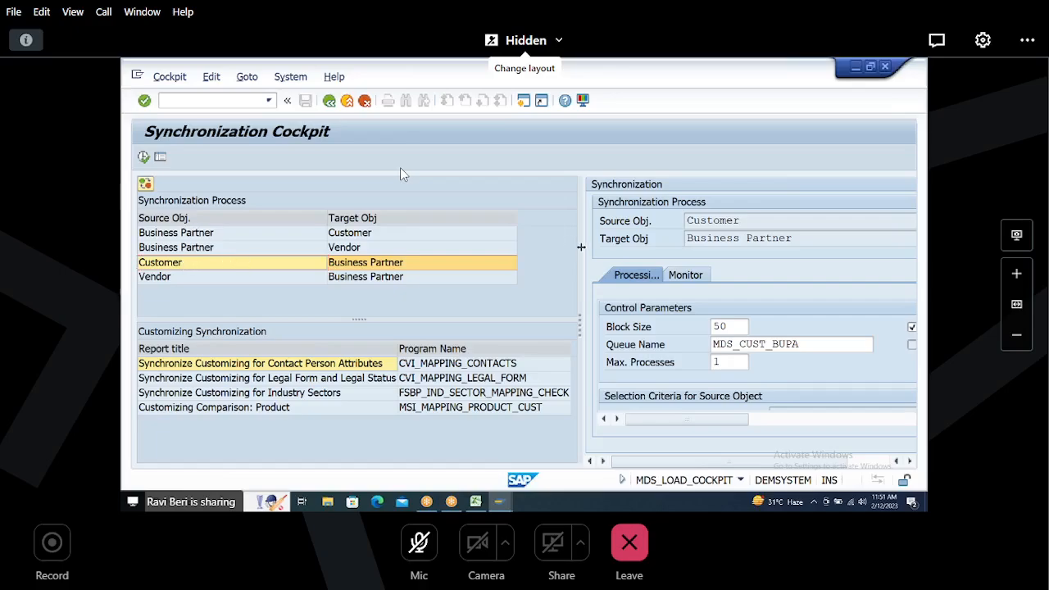
{"action": "left_click_drag", "start_coordinate": [580, 247], "coordinate": [404, 267]}
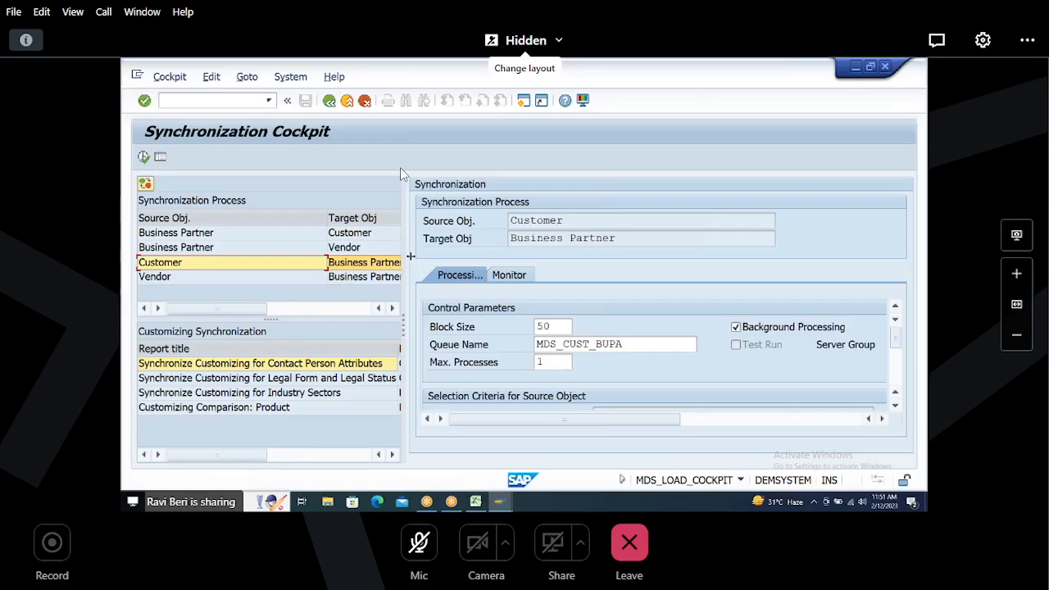
{"action": "left_click_drag", "start_coordinate": [403, 252], "coordinate": [341, 254]}
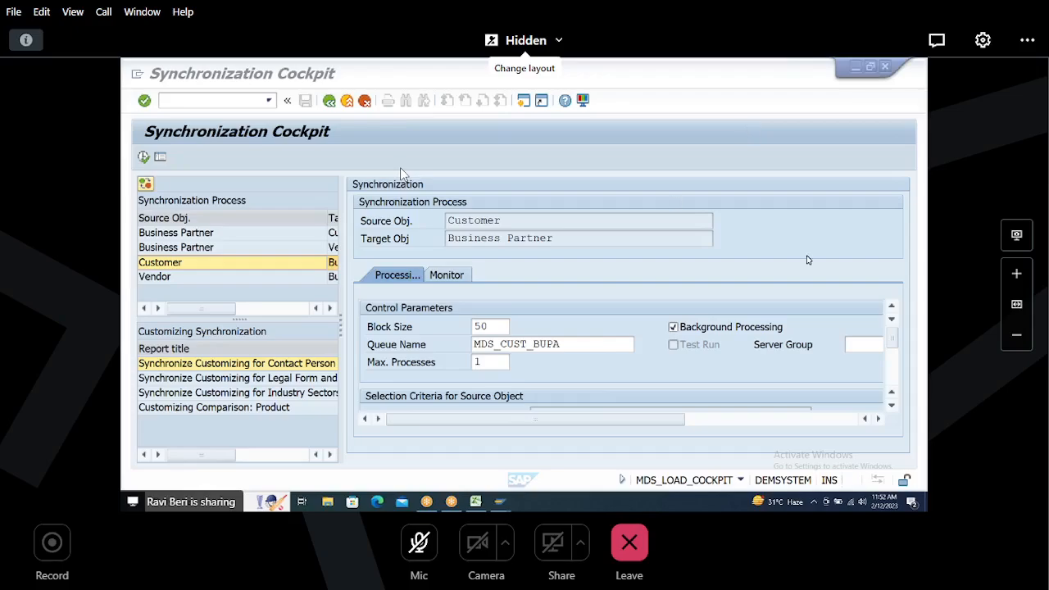
{"action": "left_click_drag", "start_coordinate": [894, 341], "coordinate": [895, 369]}
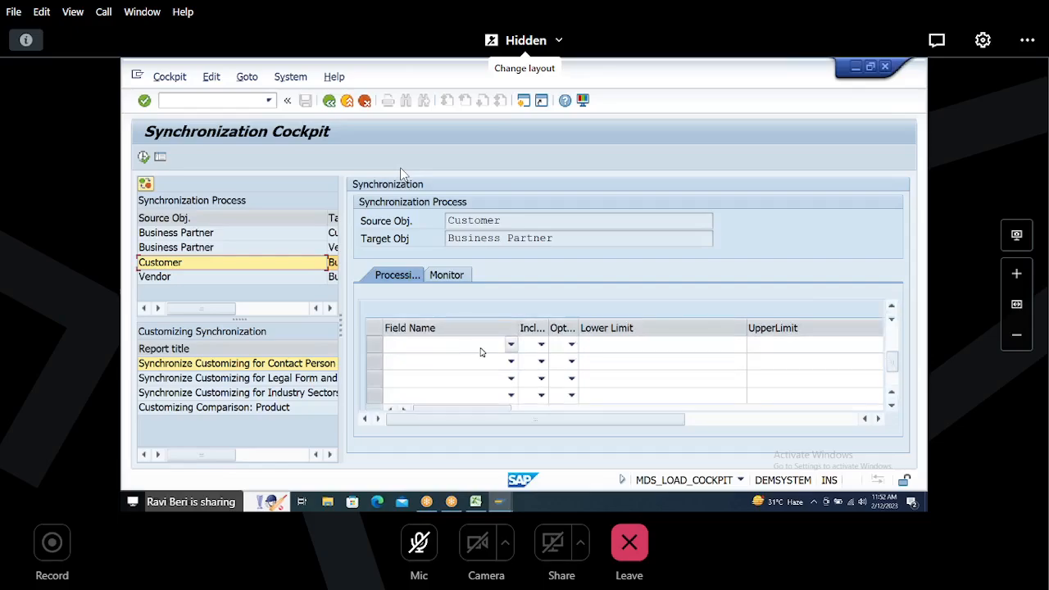
Step: Add a selection criterion on KTOKD Account group, including specified values, option Equal, with lower limit H002
{"action": "left_click", "coordinate": [510, 346]}
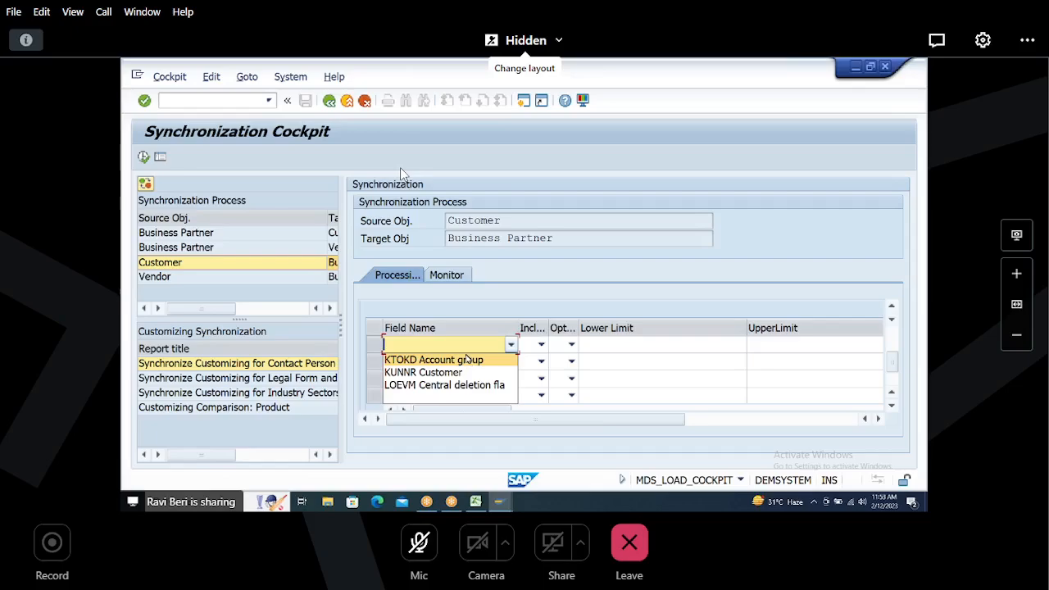
{"action": "left_click", "coordinate": [456, 361]}
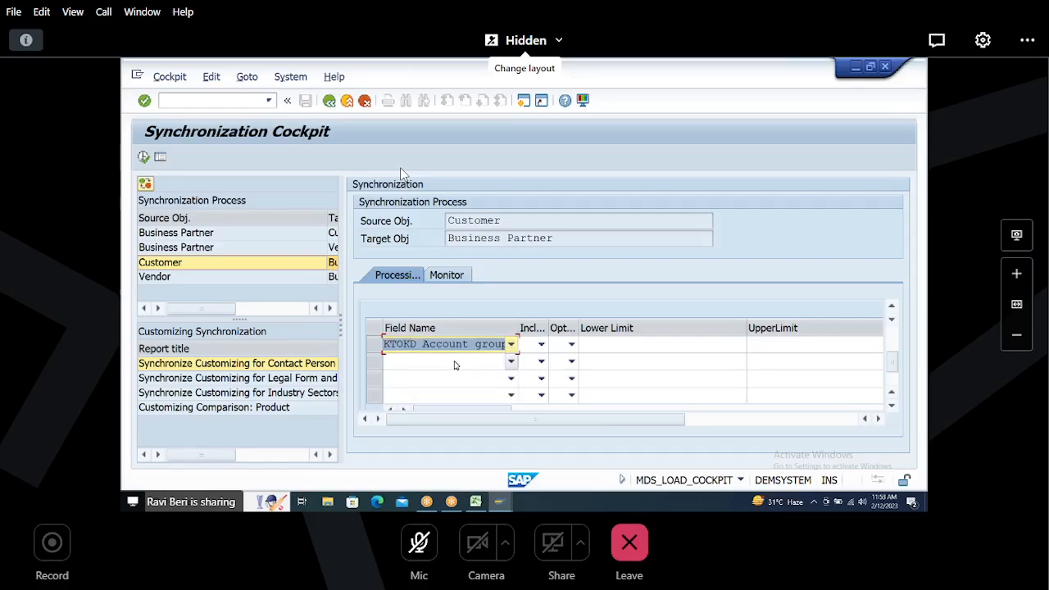
{"action": "left_click", "coordinate": [541, 345]}
{"action": "left_click", "coordinate": [541, 345]}
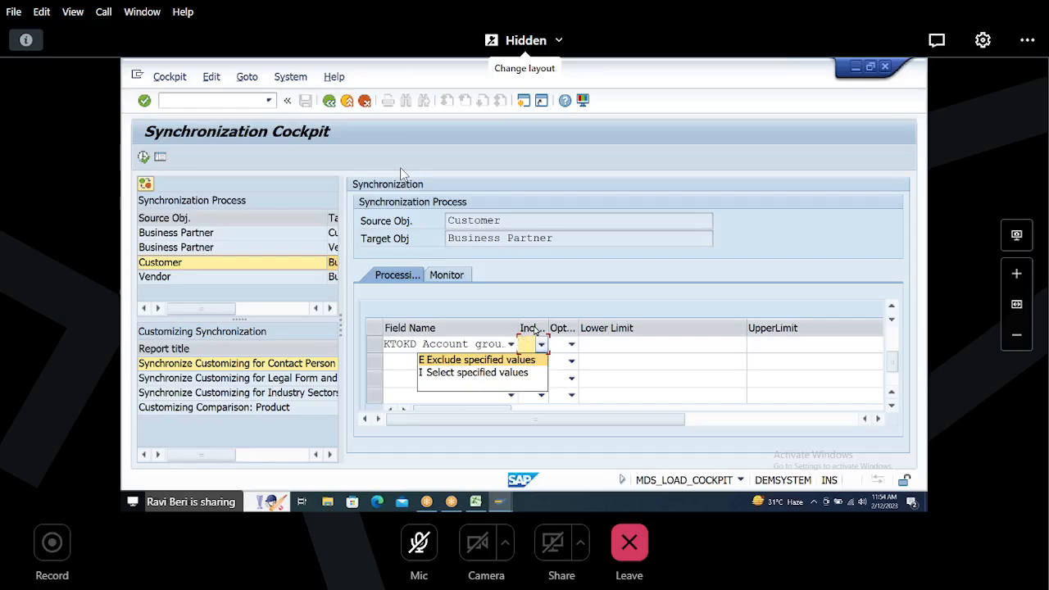
{"action": "left_click", "coordinate": [482, 375]}
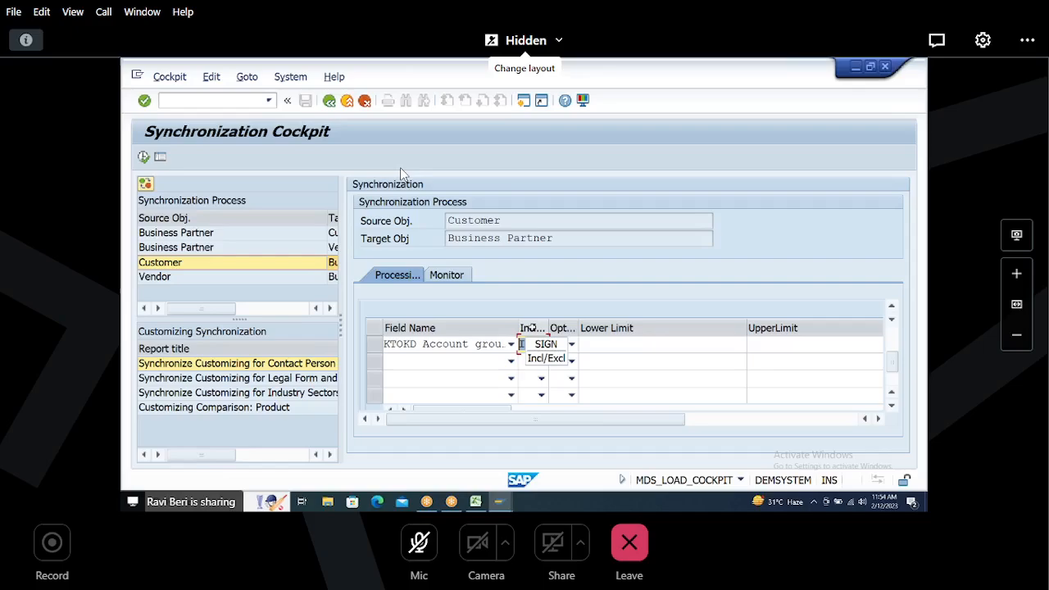
{"action": "left_click", "coordinate": [572, 346]}
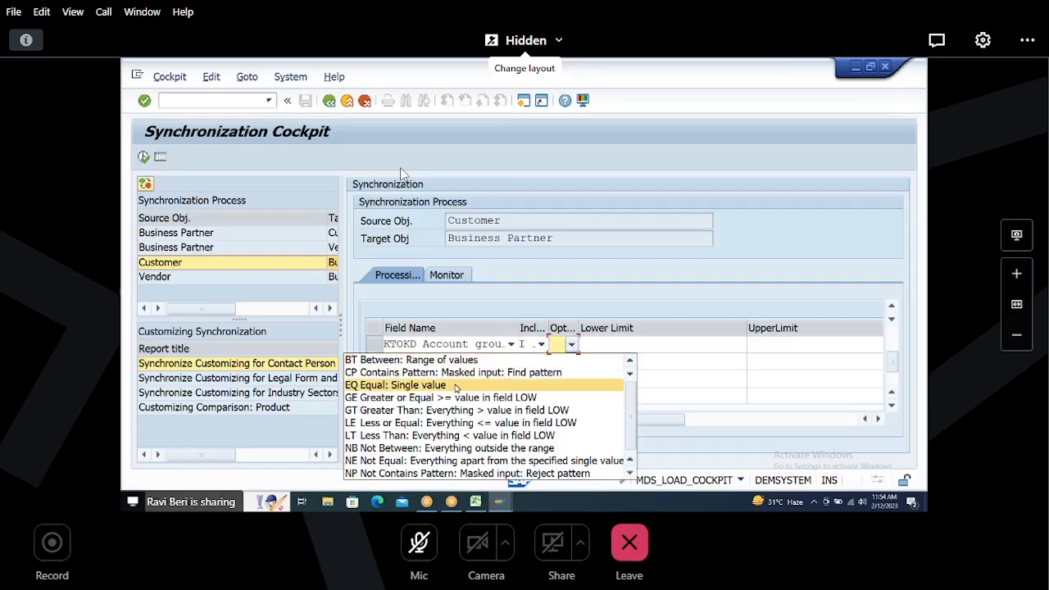
{"action": "left_click", "coordinate": [413, 390]}
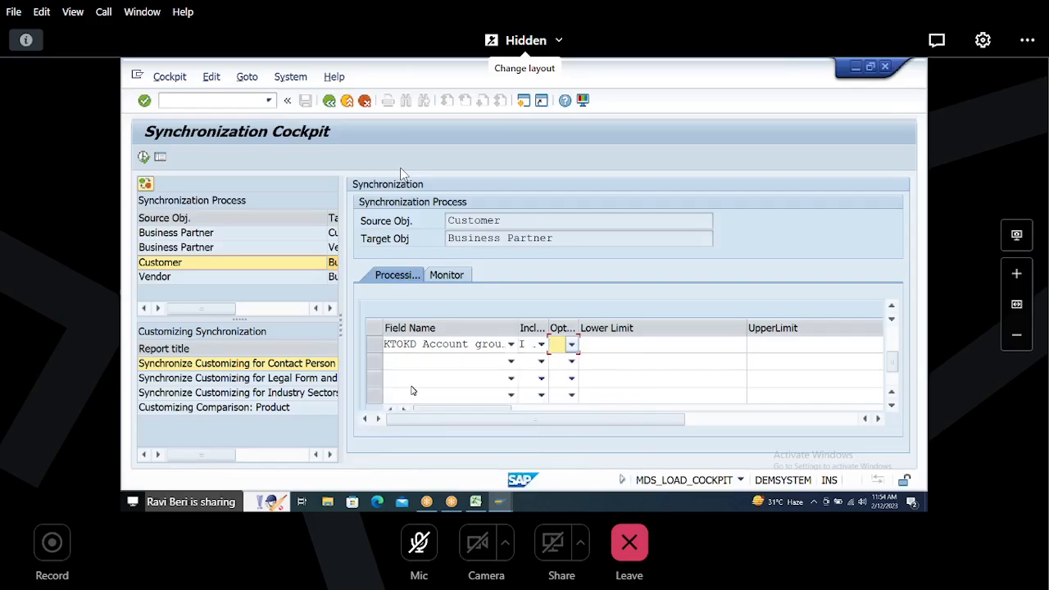
{"action": "left_click", "coordinate": [617, 343]}
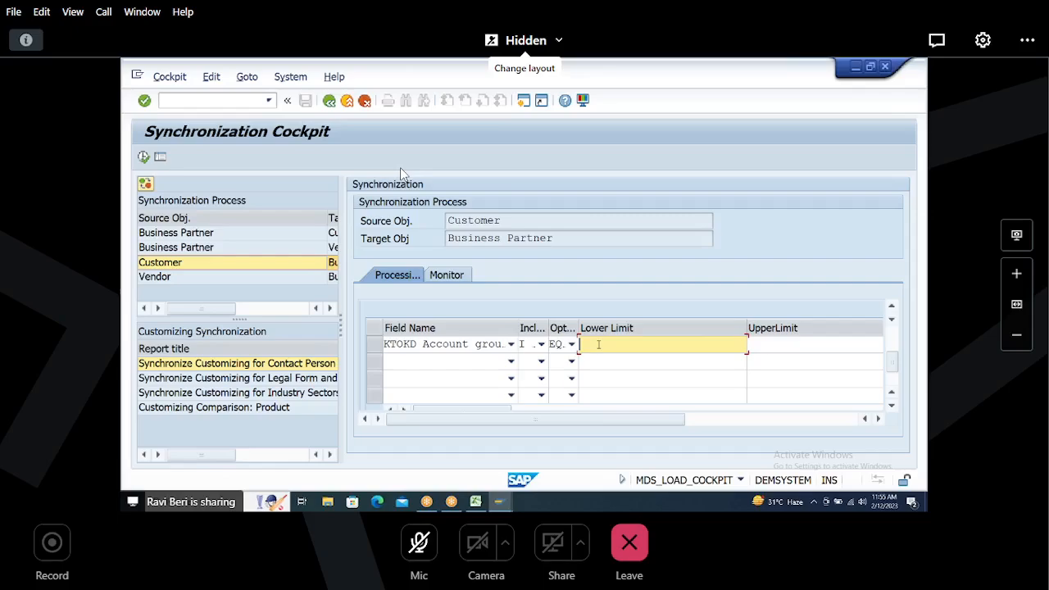
{"action": "type", "text": "H002"}
Step: Check the account groups and customer counts in the Excel notes sheet
{"action": "left_click", "coordinate": [475, 502]}
{"action": "left_click", "coordinate": [346, 200]}
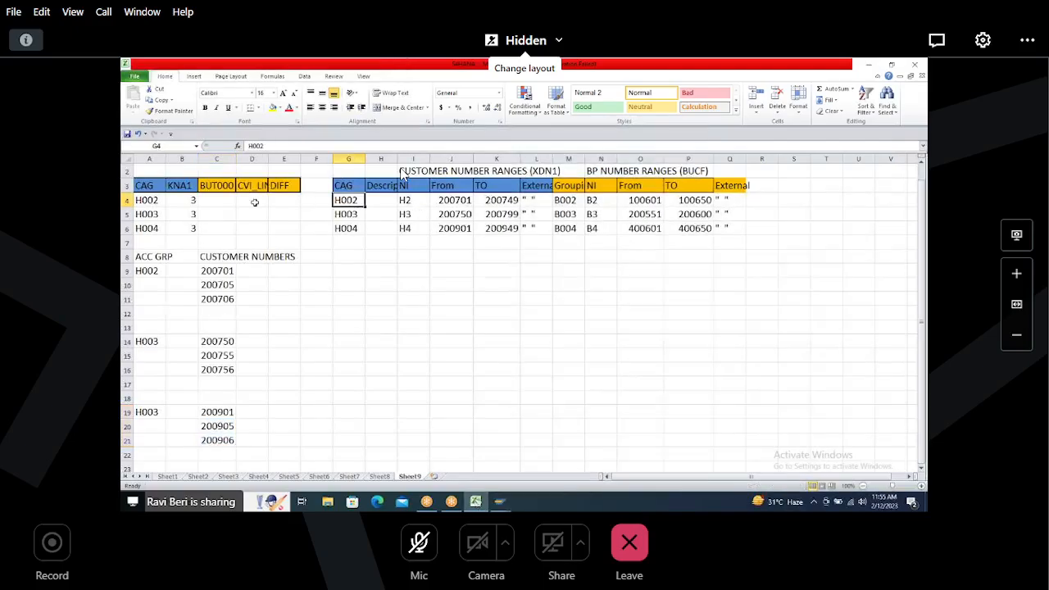
{"action": "left_click", "coordinate": [182, 200]}
{"action": "left_click", "coordinate": [183, 187]}
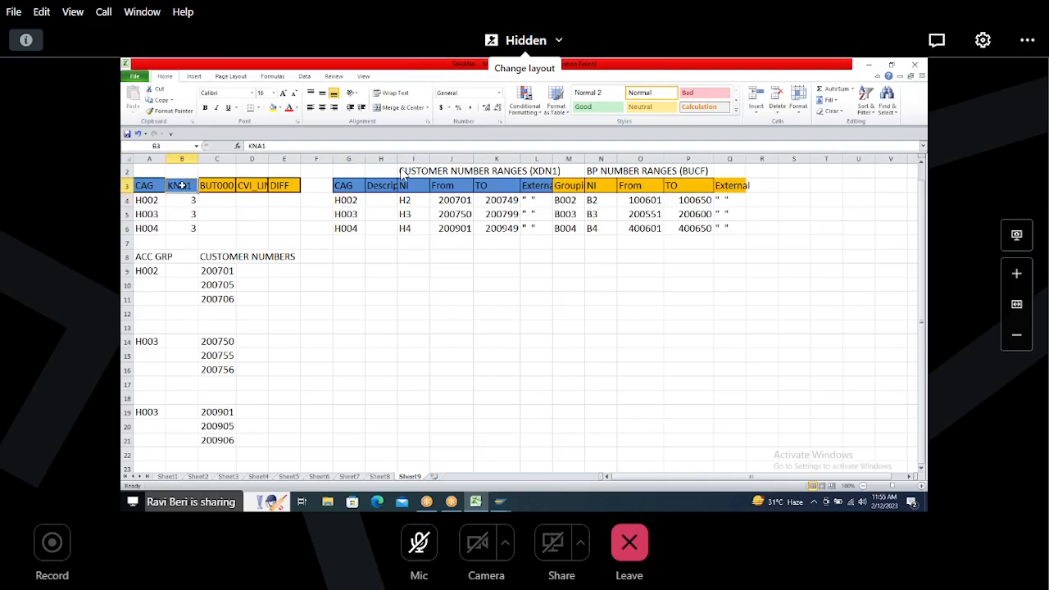
{"action": "left_click", "coordinate": [185, 198]}
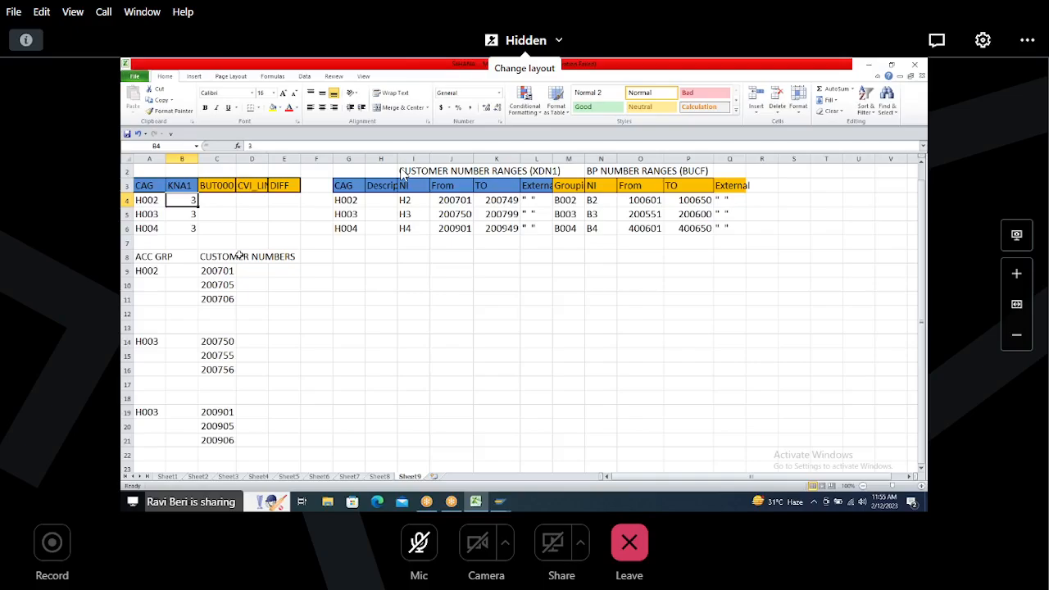
{"action": "left_click", "coordinate": [424, 551]}
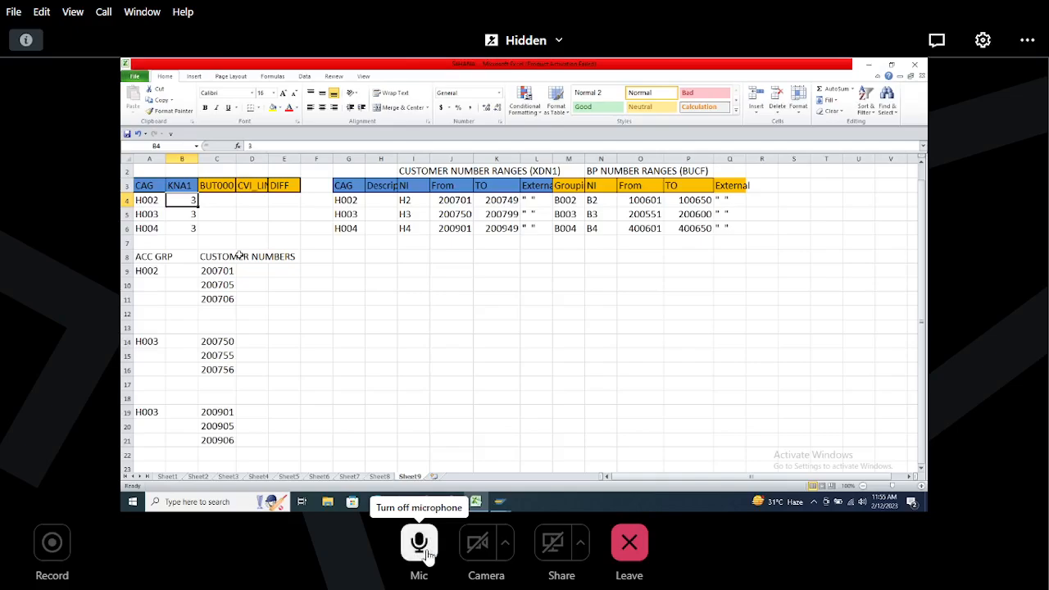
{"action": "left_click", "coordinate": [427, 556]}
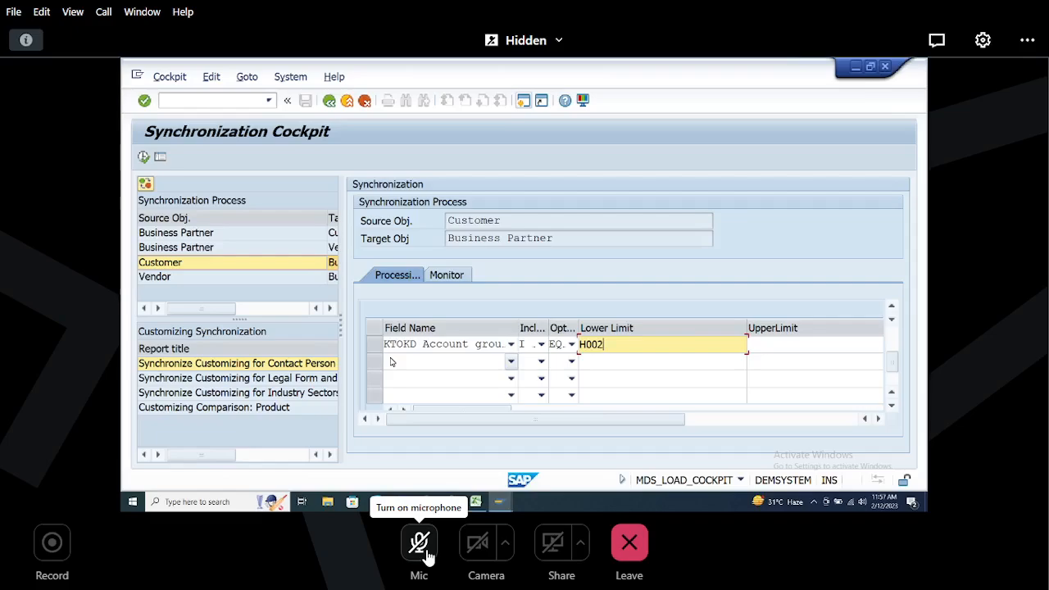
{"action": "key", "text": "super+Tab"}
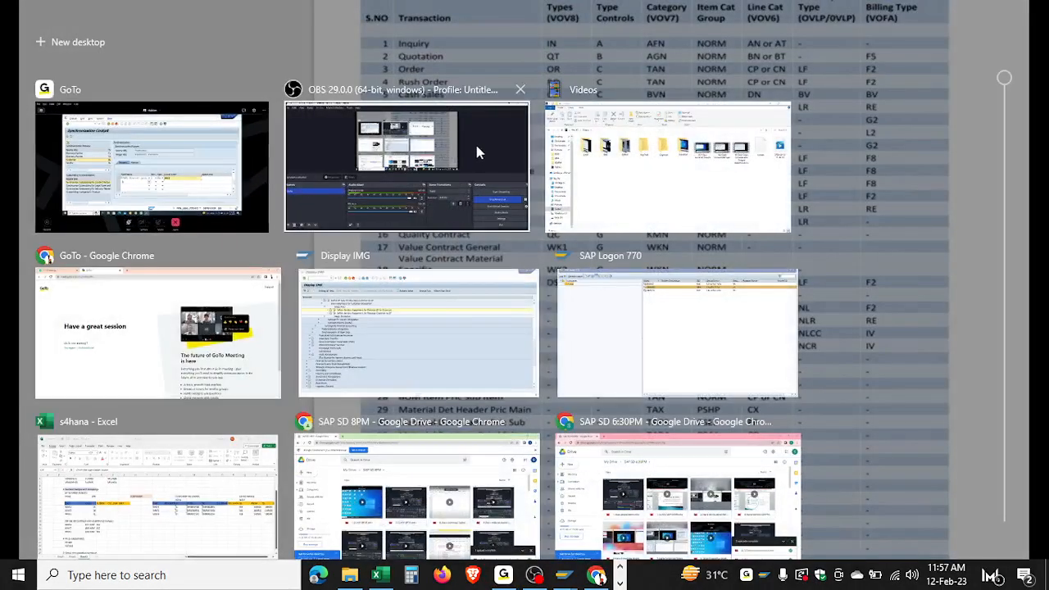
{"action": "left_click", "coordinate": [478, 153]}
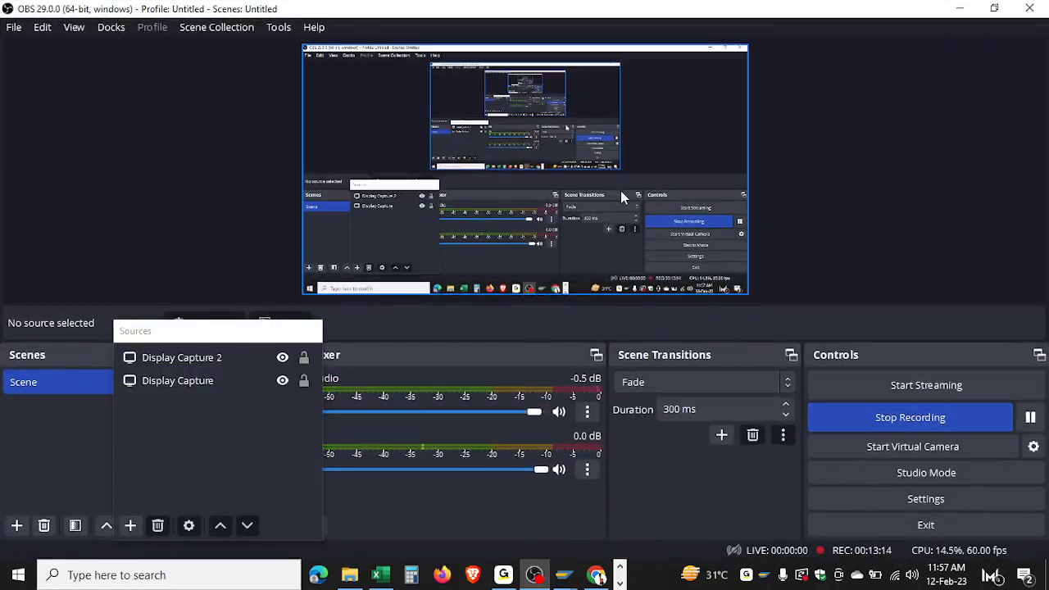
{"action": "key", "text": "super+Tab"}
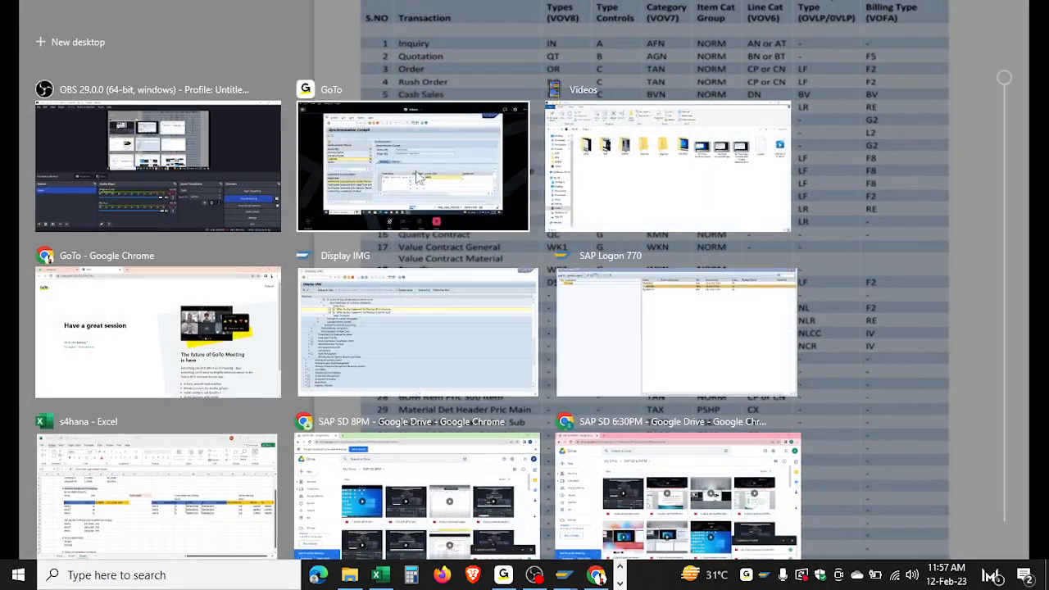
{"action": "left_click", "coordinate": [415, 176]}
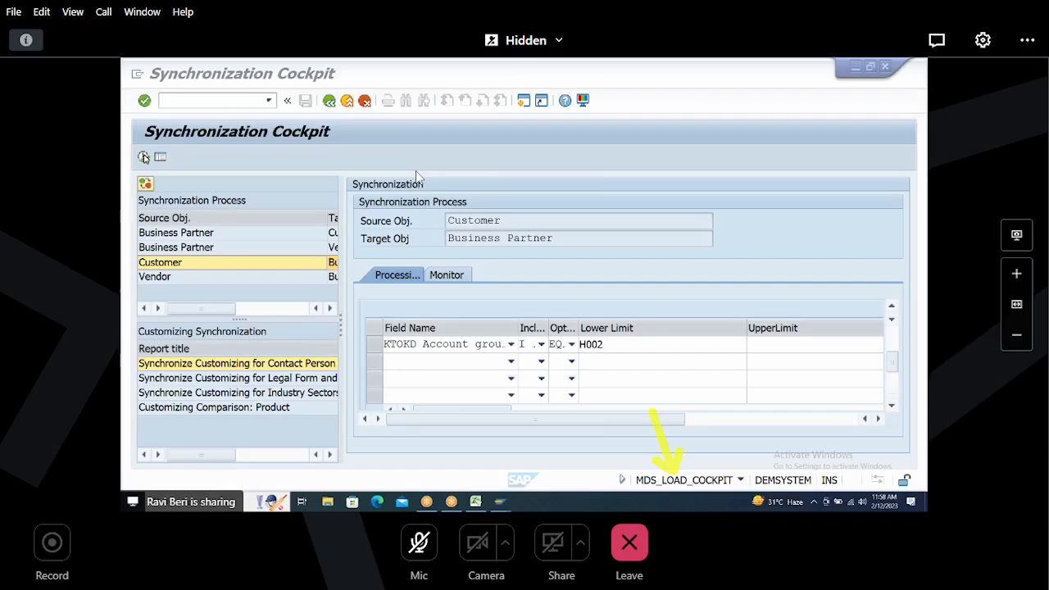
Step: Start the Customer to Business Partner synchronization
{"action": "left_click", "coordinate": [143, 156]}
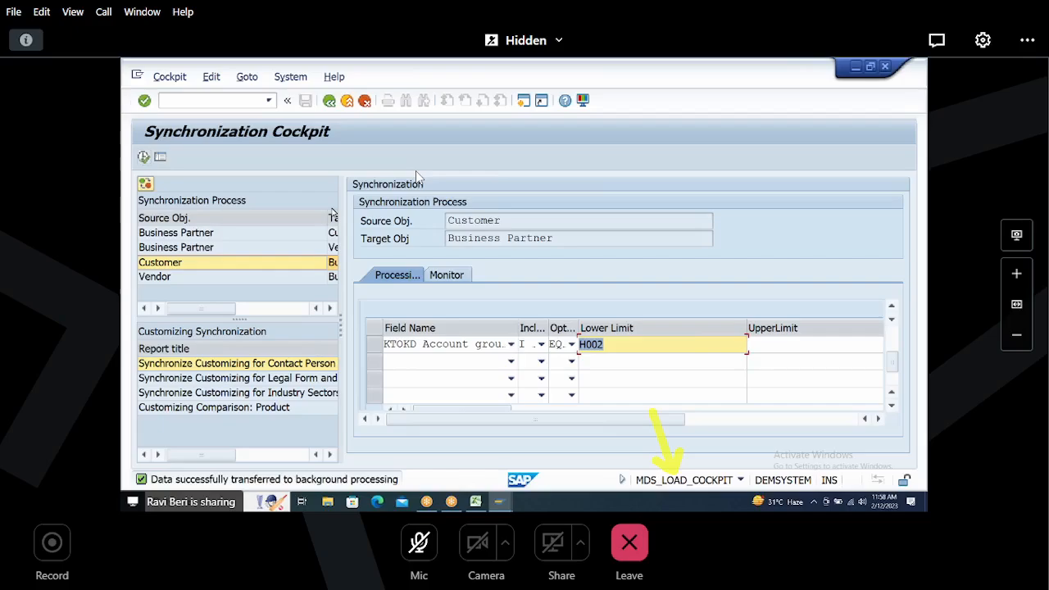
Step: Review the synchronization runs in the Monitor, attempting Register and Activate Queue and selecting the latest run
{"action": "left_click", "coordinate": [456, 278]}
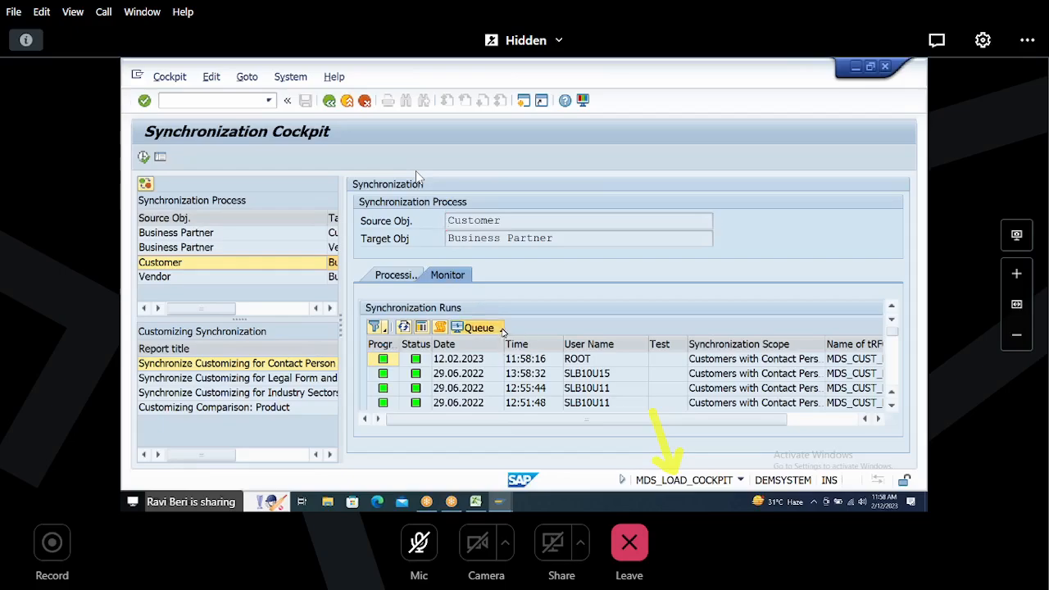
{"action": "left_click", "coordinate": [502, 329]}
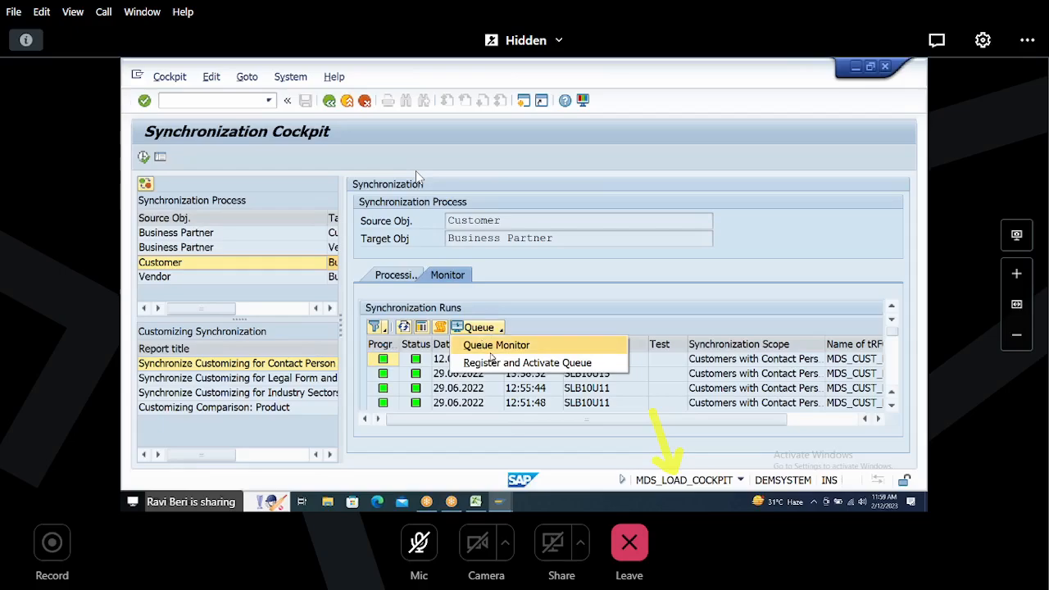
{"action": "left_click", "coordinate": [491, 364]}
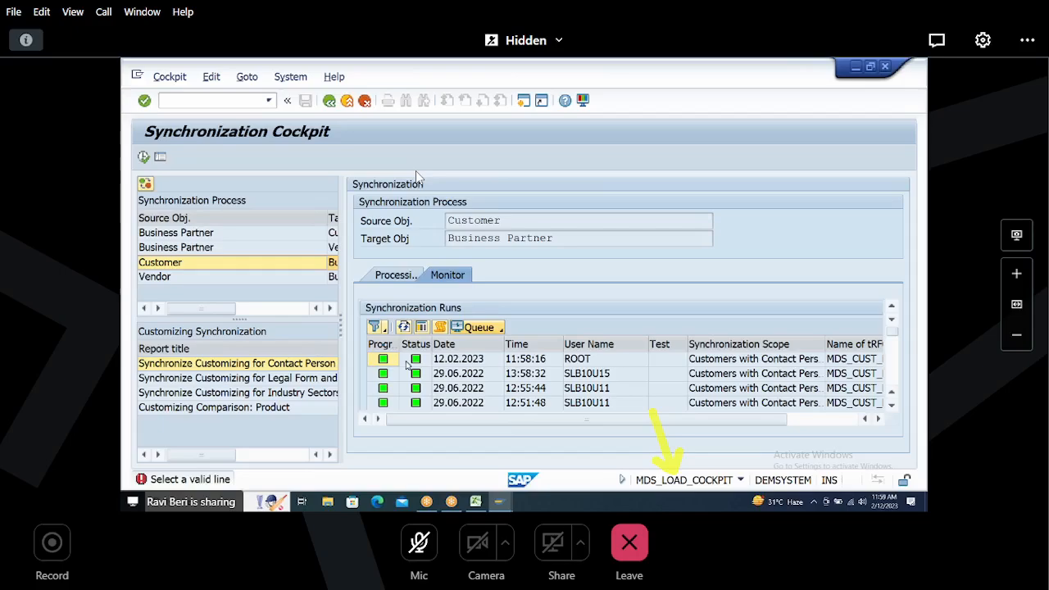
{"action": "left_click", "coordinate": [374, 361]}
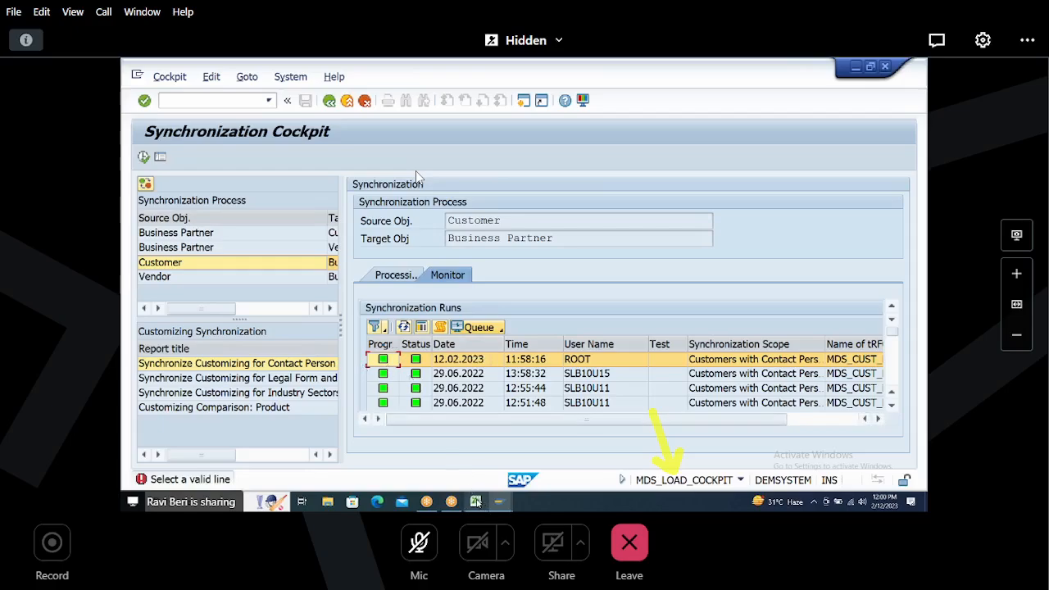
Step: Switch to the BUT000 data browser, reload its selection screen, and count the entries with BU_GROUP B002
{"action": "mouse_move", "coordinate": [499, 502]}
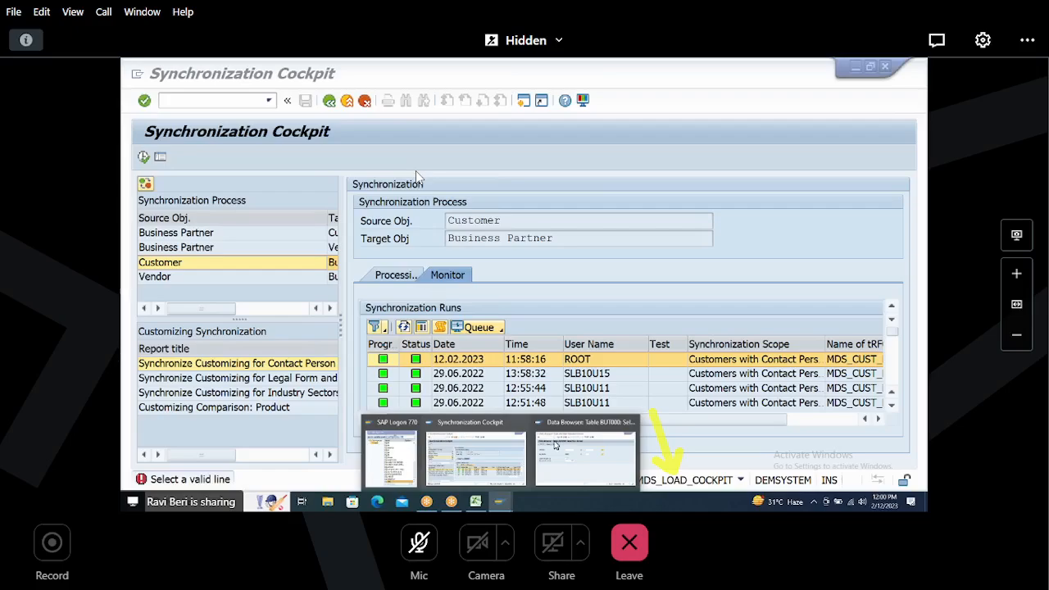
{"action": "left_click", "coordinate": [572, 467]}
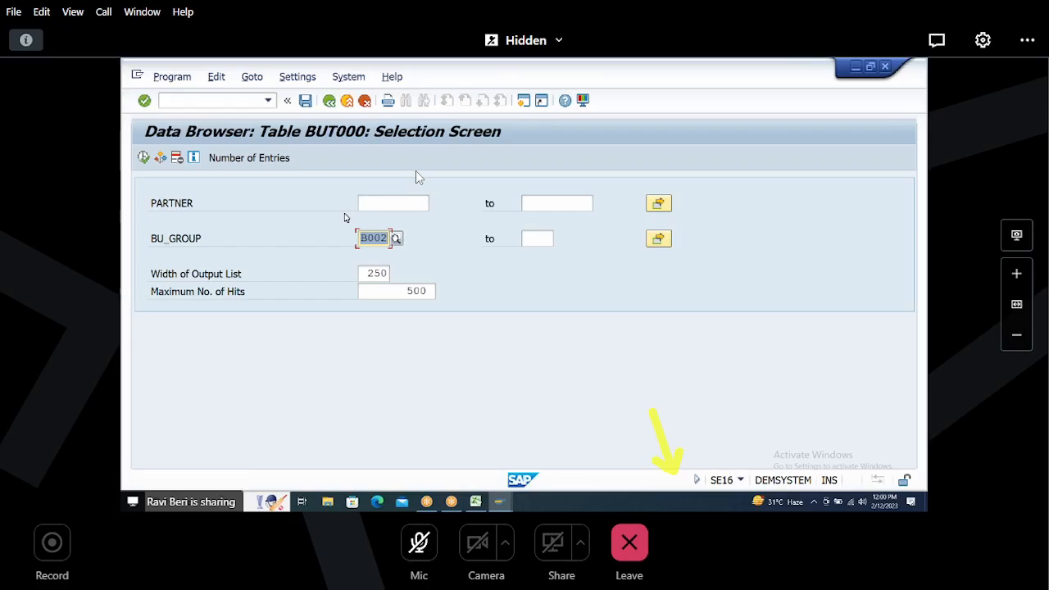
{"action": "key", "text": "F3"}
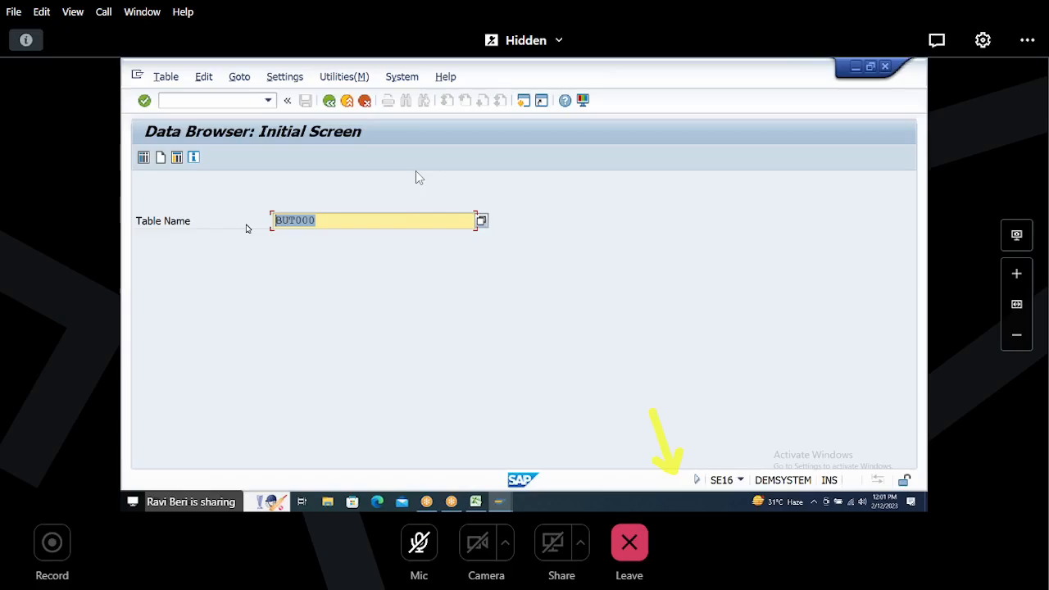
{"action": "key", "text": "Return"}
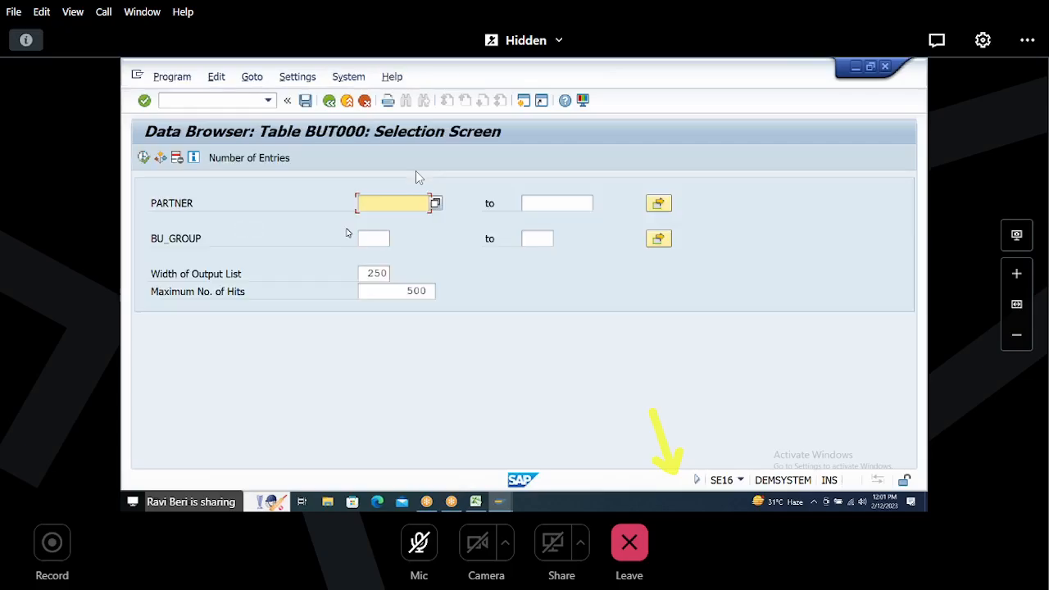
{"action": "left_click", "coordinate": [373, 238]}
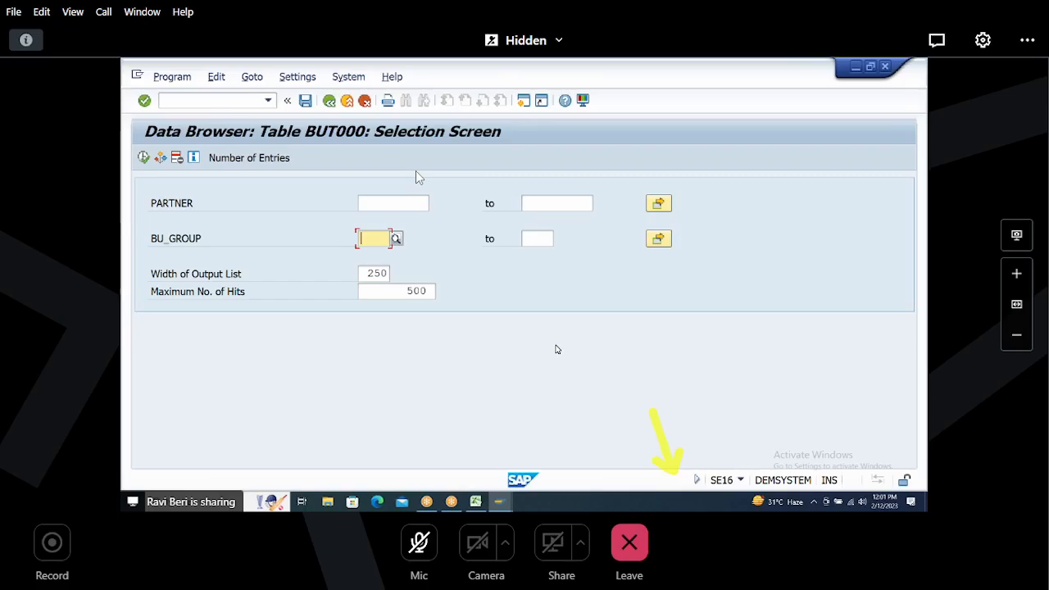
{"action": "type", "text": "B002"}
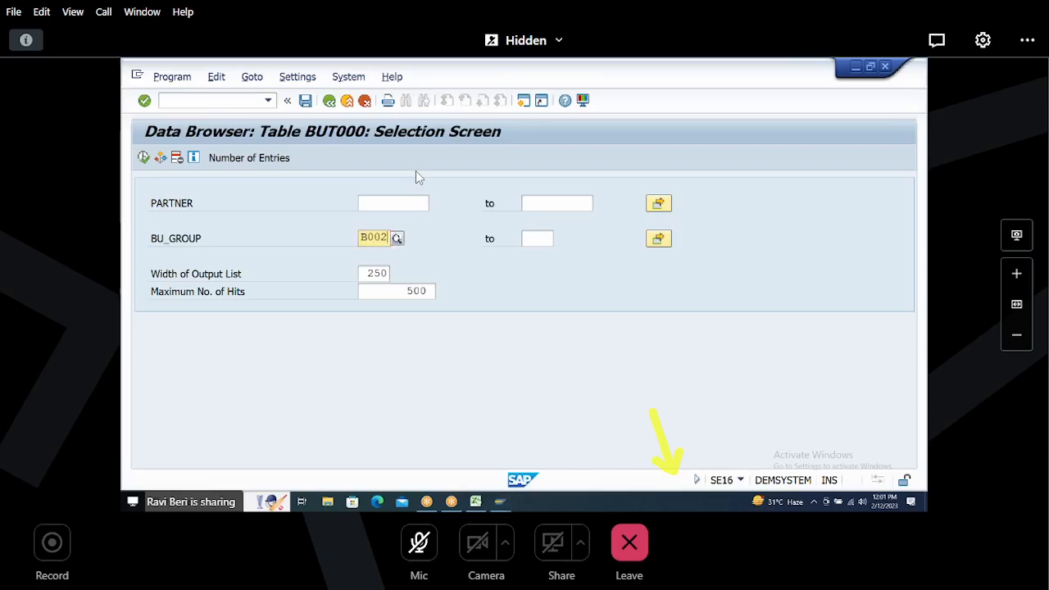
{"action": "left_click", "coordinate": [375, 269]}
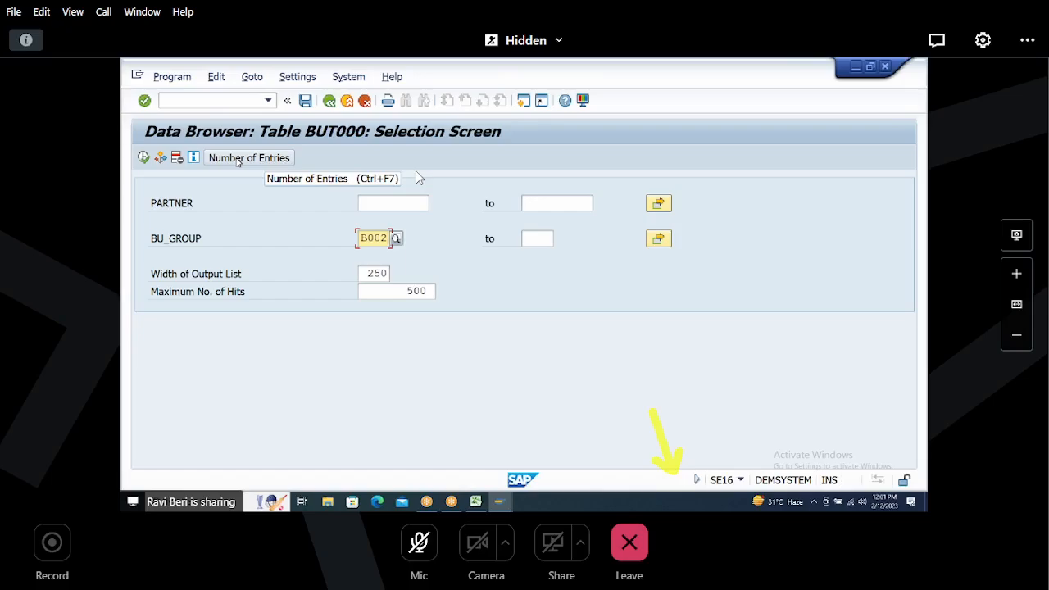
{"action": "left_click", "coordinate": [238, 159]}
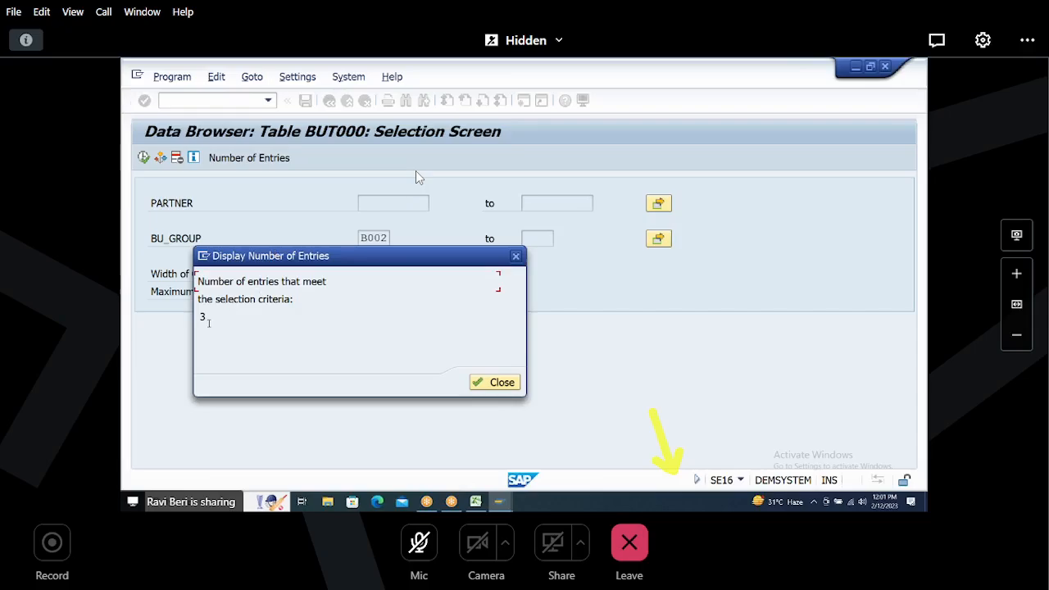
{"action": "left_click_drag", "start_coordinate": [200, 318], "coordinate": [223, 325]}
Step: Switch to the Excel notes sheet and review the H002 customer numbers
{"action": "left_click", "coordinate": [475, 501]}
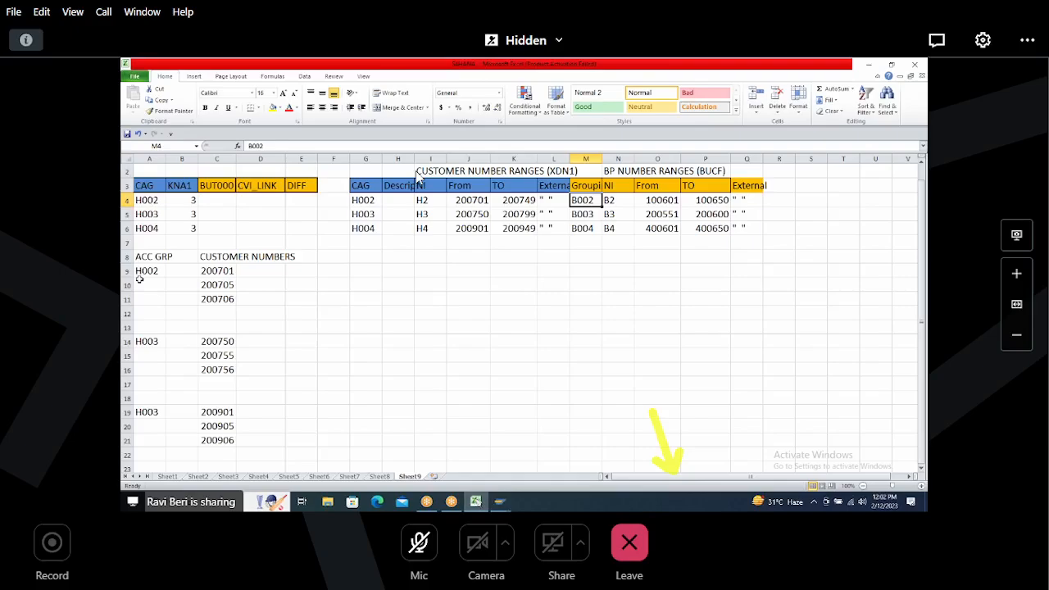
{"action": "left_click", "coordinate": [140, 258]}
{"action": "left_click", "coordinate": [140, 271]}
{"action": "left_click_drag", "start_coordinate": [179, 271], "coordinate": [274, 314]}
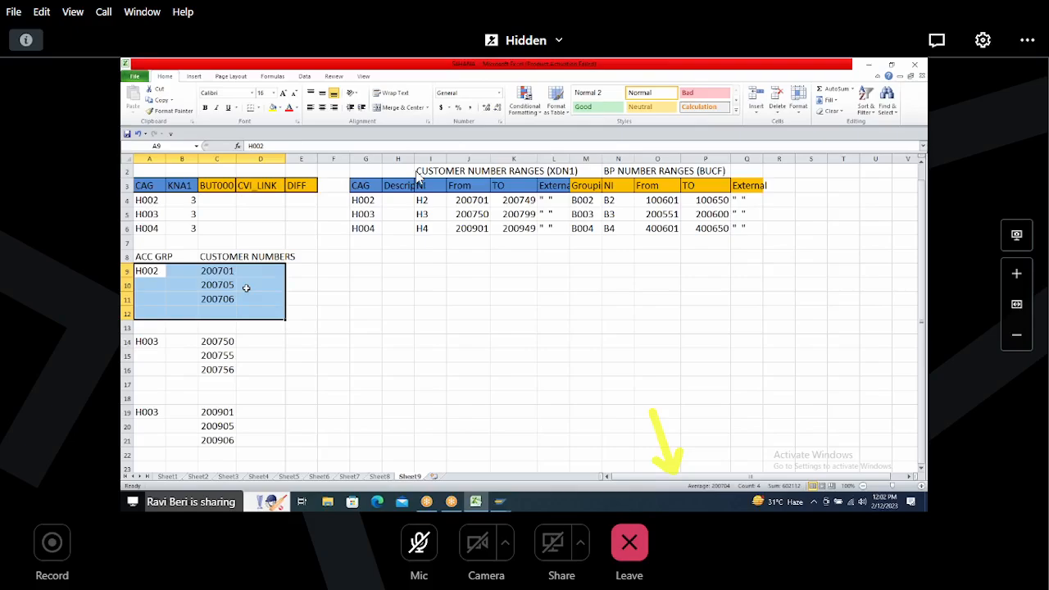
{"action": "left_click_drag", "start_coordinate": [145, 268], "coordinate": [218, 297]}
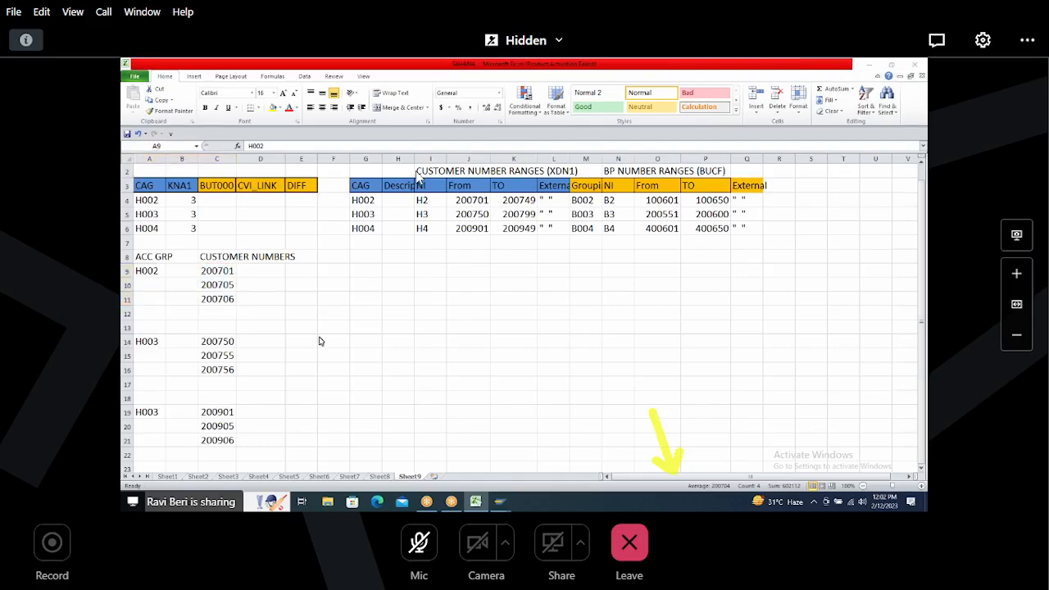
Step: Return to SAP, close the entry count, and list the BUT000 entries for grouping B002 to inspect their partner numbers
{"action": "key", "text": "alt+Tab"}
{"action": "left_click", "coordinate": [501, 383]}
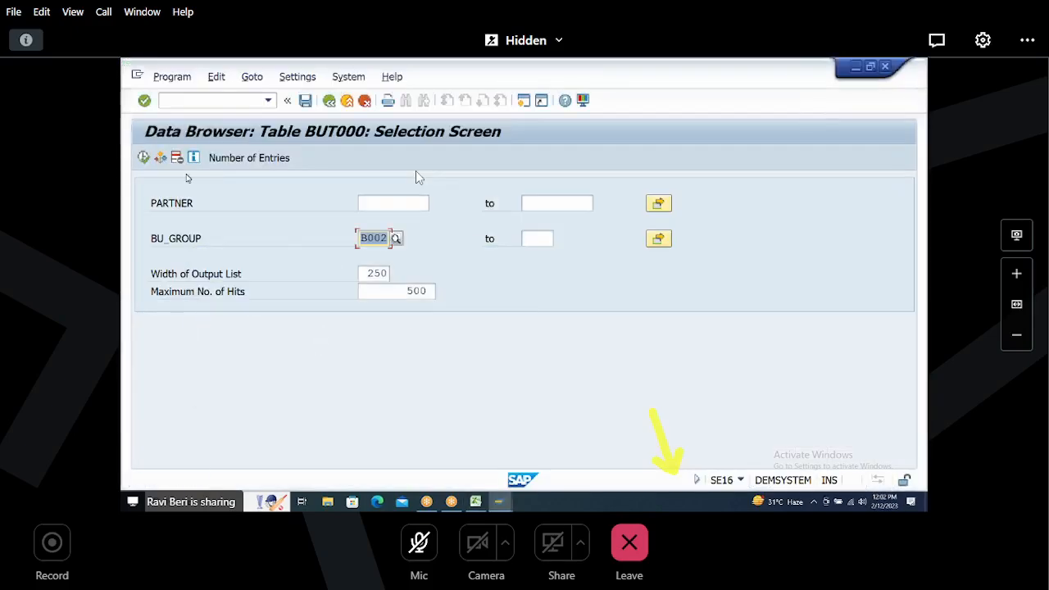
{"action": "left_click", "coordinate": [144, 158]}
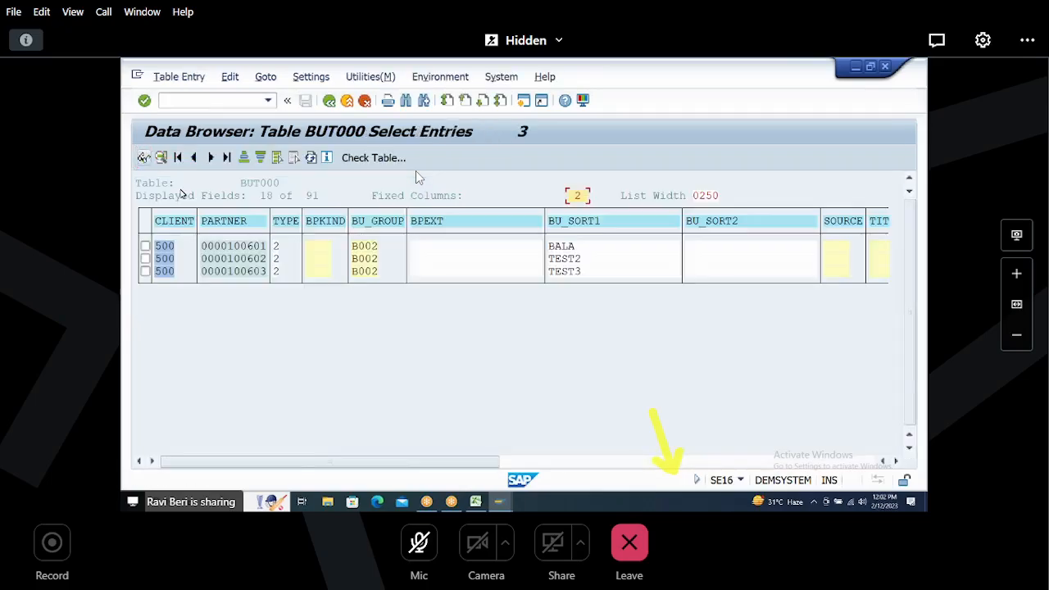
{"action": "left_click", "coordinate": [232, 252]}
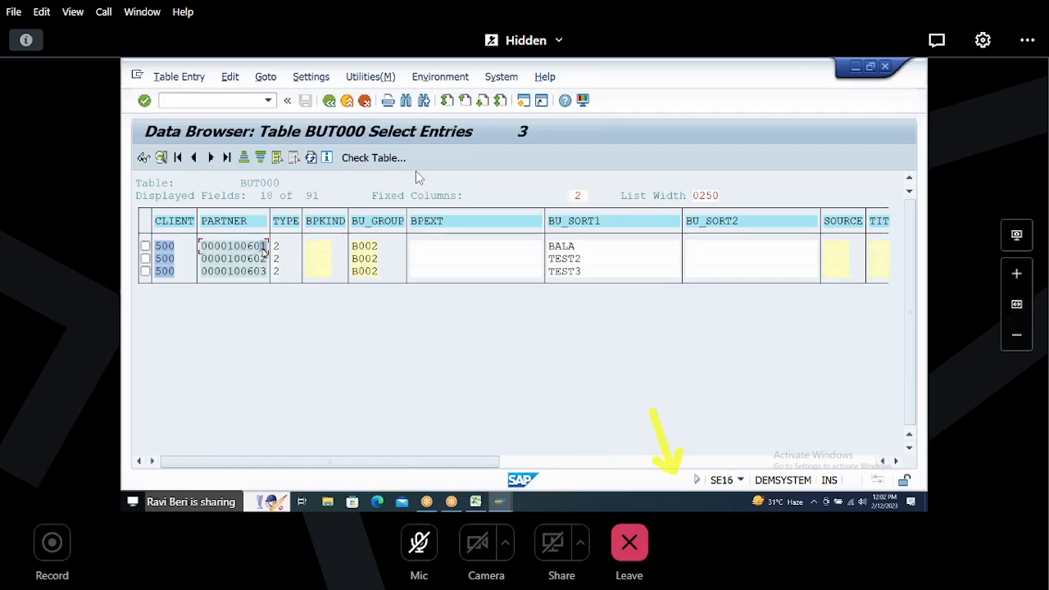
{"action": "left_click", "coordinate": [233, 259]}
{"action": "left_click", "coordinate": [233, 273]}
Step: Enter 3 as the BUT000 count for account group H002 in the Excel notes sheet
{"action": "key", "text": "alt+Tab"}
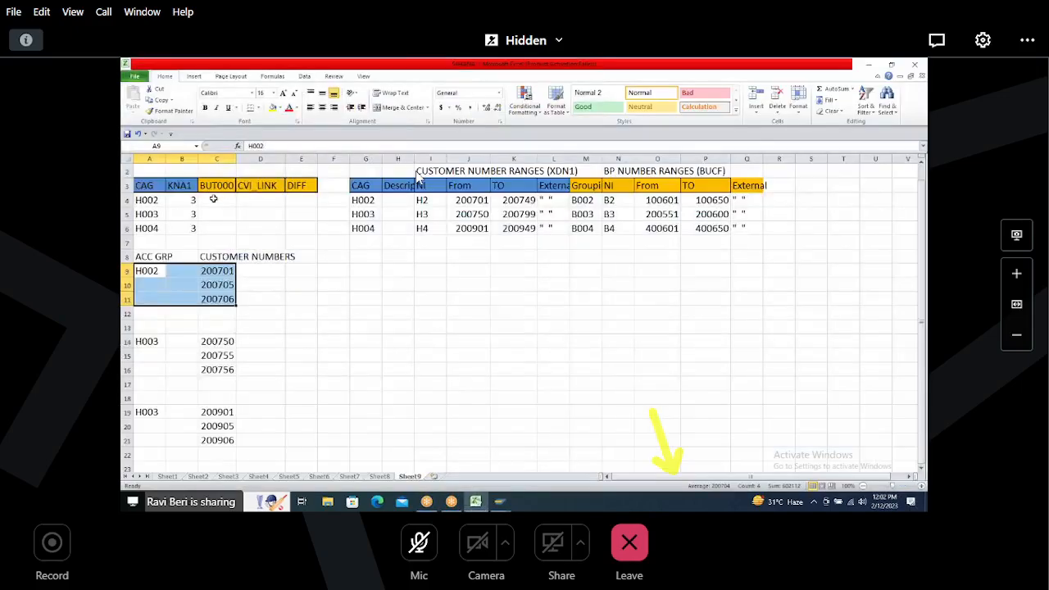
{"action": "left_click", "coordinate": [225, 201]}
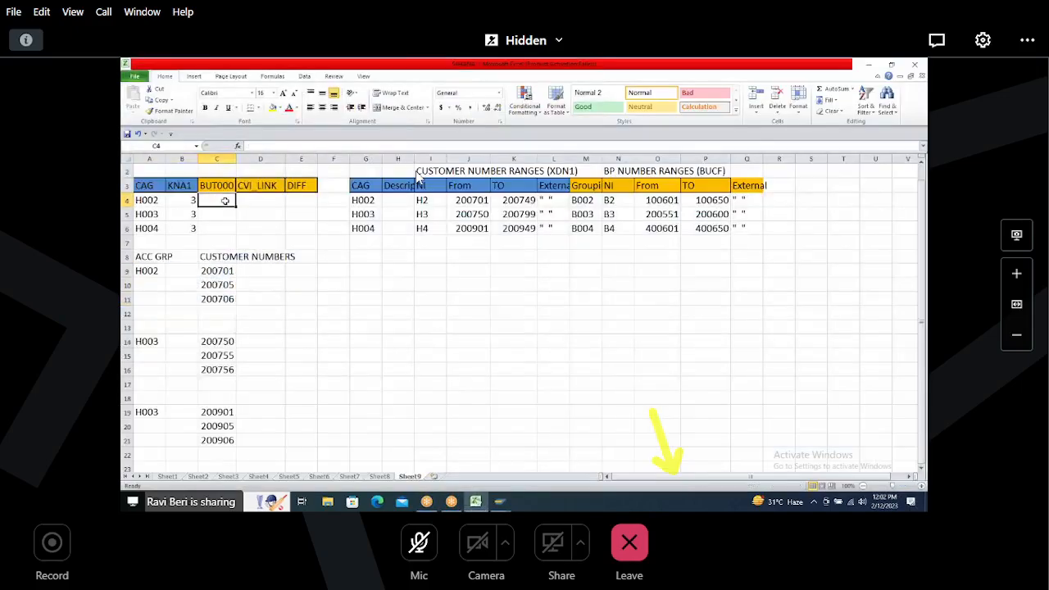
{"action": "type", "text": "3"}
{"action": "key", "text": "Tab"}
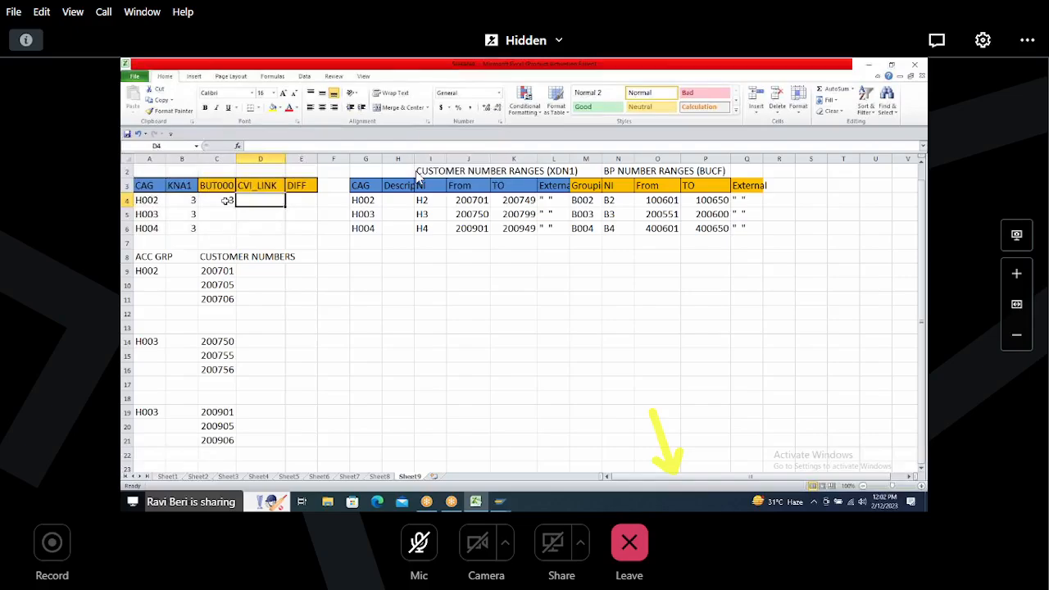
{"action": "left_click_drag", "start_coordinate": [138, 203], "coordinate": [180, 200]}
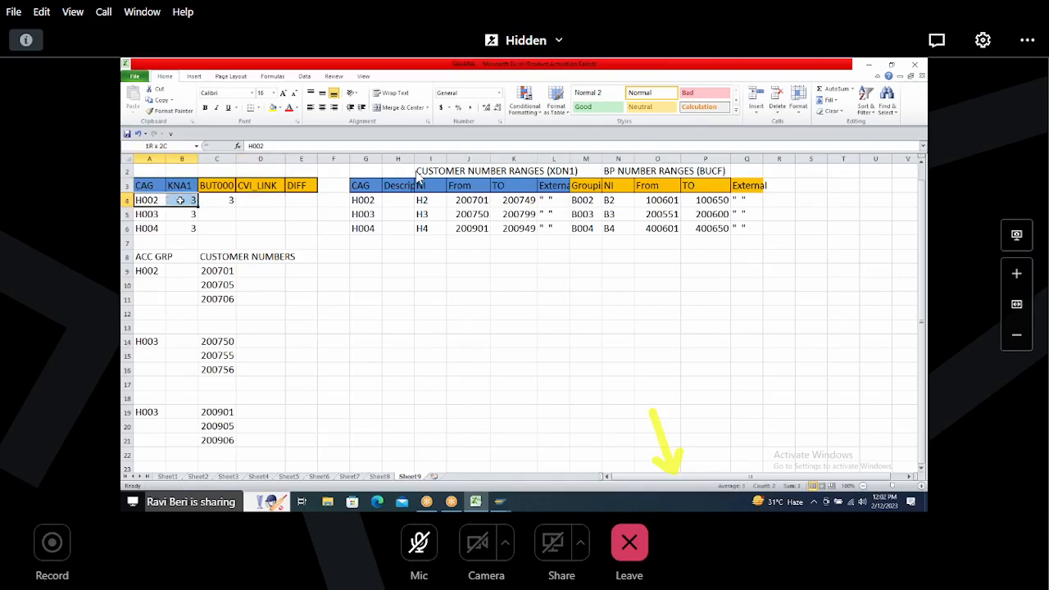
{"action": "left_click", "coordinate": [228, 199]}
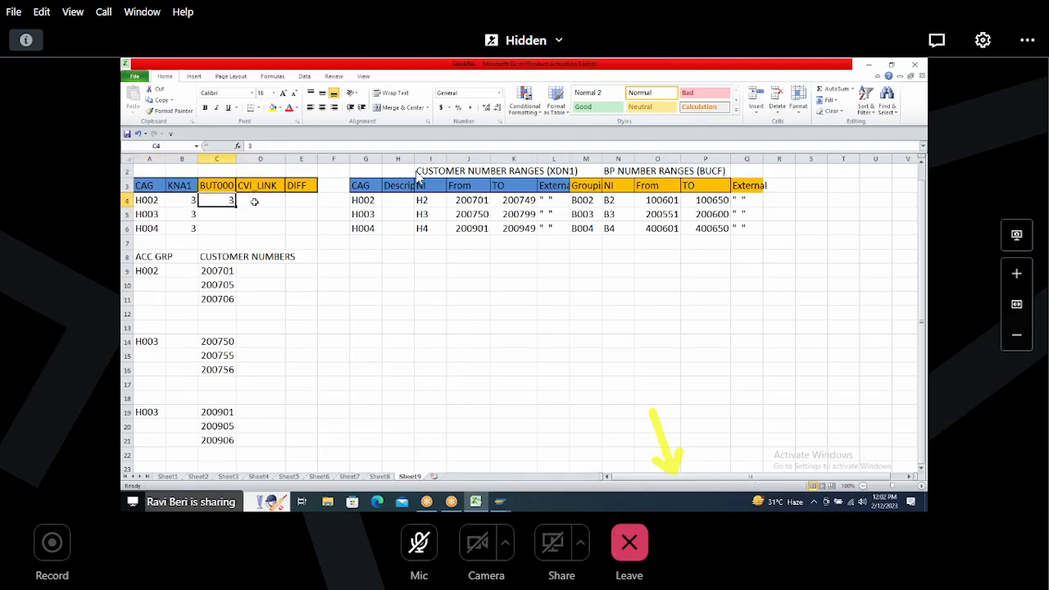
{"action": "left_click", "coordinate": [266, 199]}
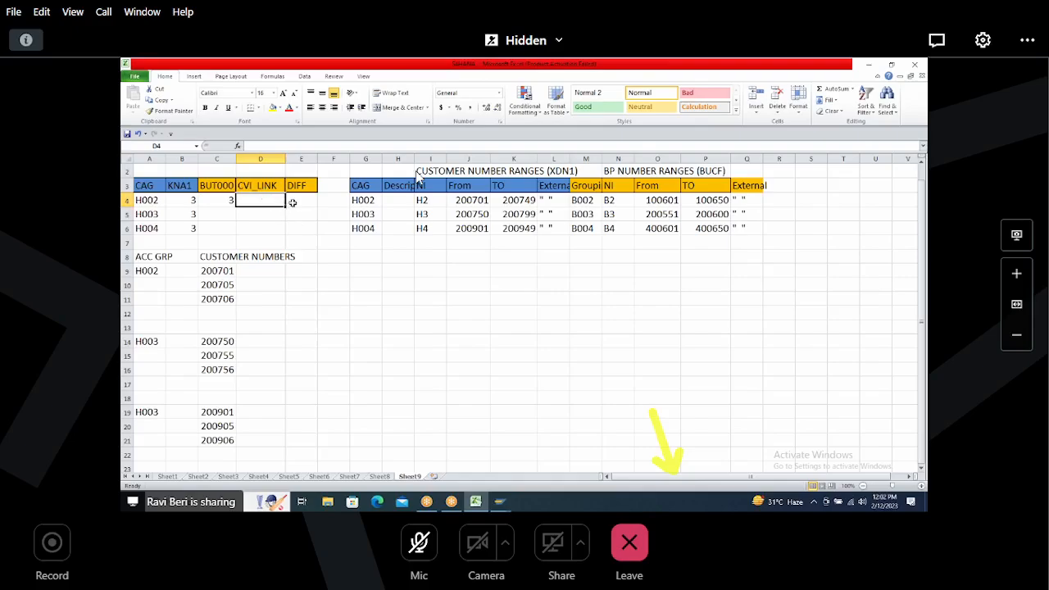
Step: Return to SAP, leave the data browser list, and open transaction /NSE16N for table BUT000
{"action": "key", "text": "alt+Tab"}
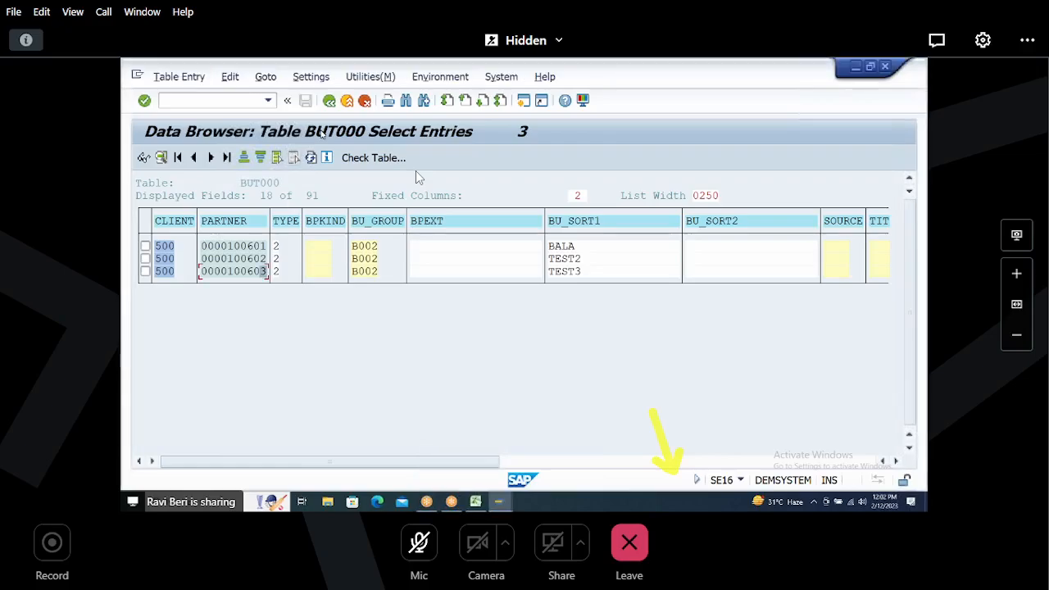
{"action": "key", "text": "F3"}
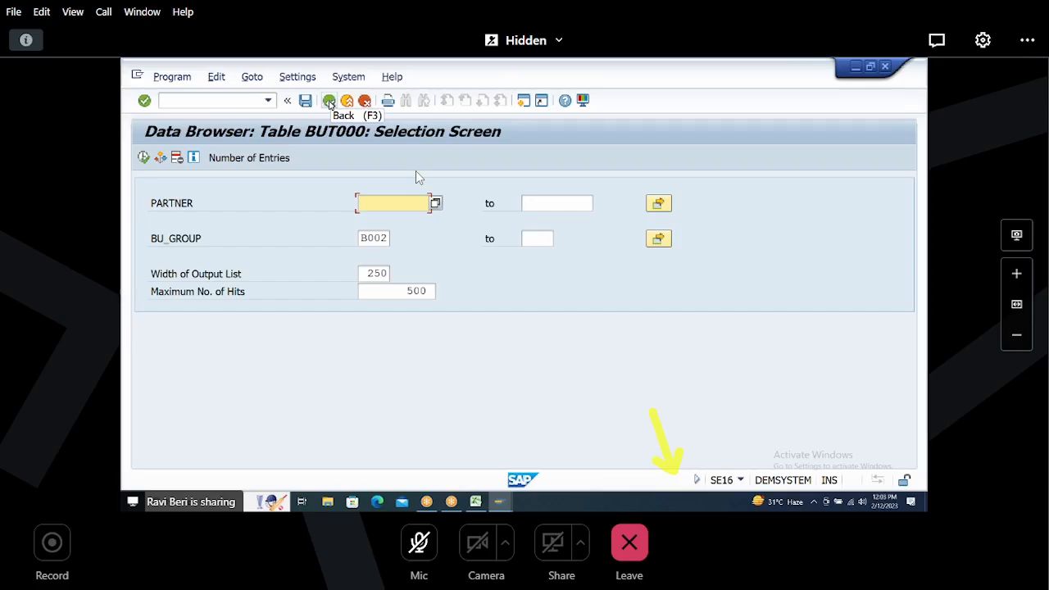
{"action": "left_click", "coordinate": [237, 102]}
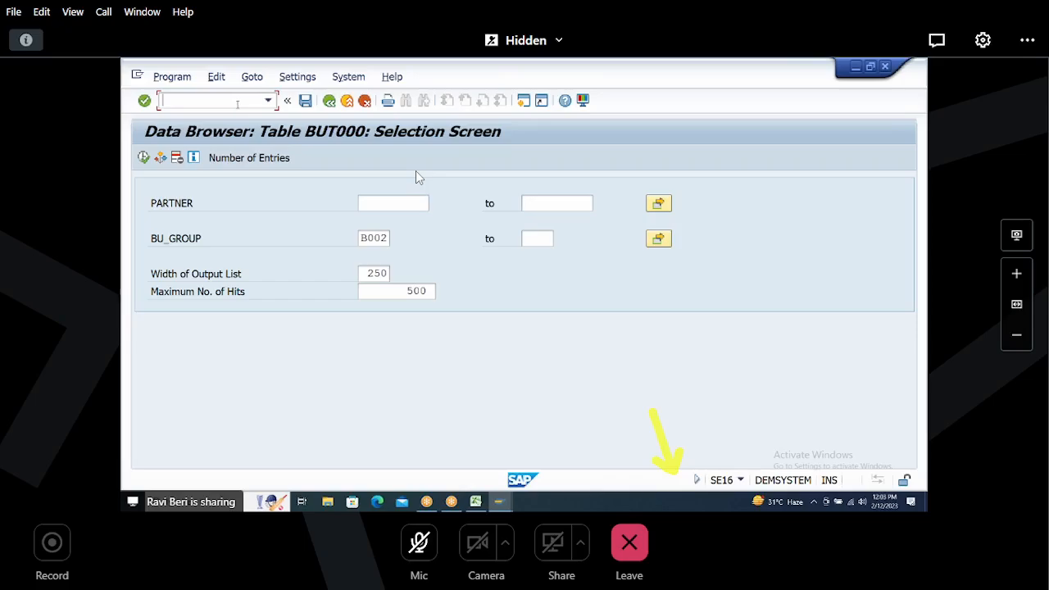
{"action": "type", "text": "/NSE16N"}
{"action": "key", "text": "Return"}
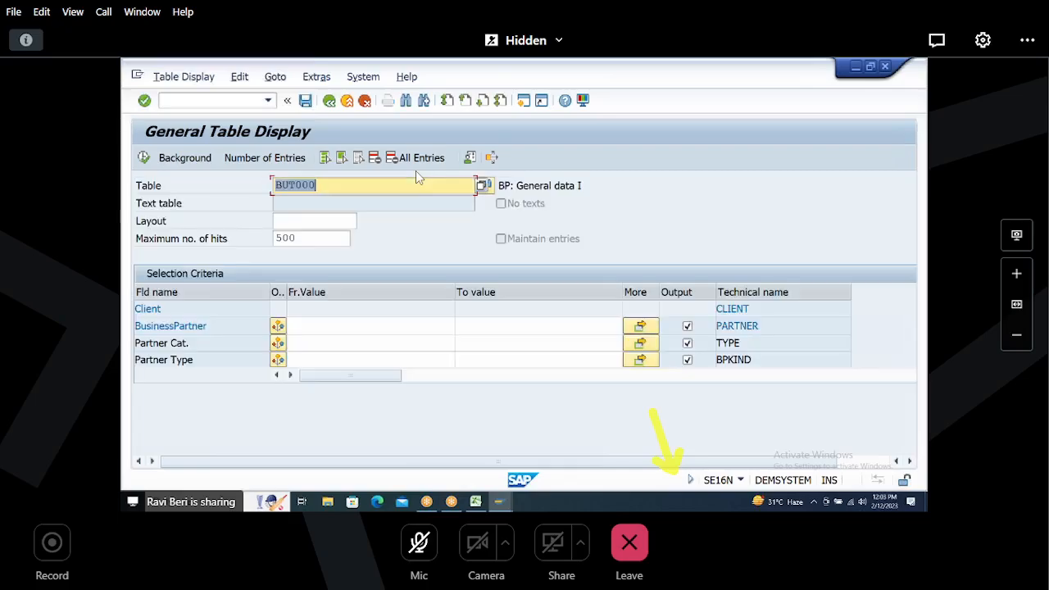
Step: Display the BUT000 entries with Grouping B002 in the general table display
{"action": "scroll", "coordinate": [419, 178], "scroll_direction": "down", "scroll_amount": 1}
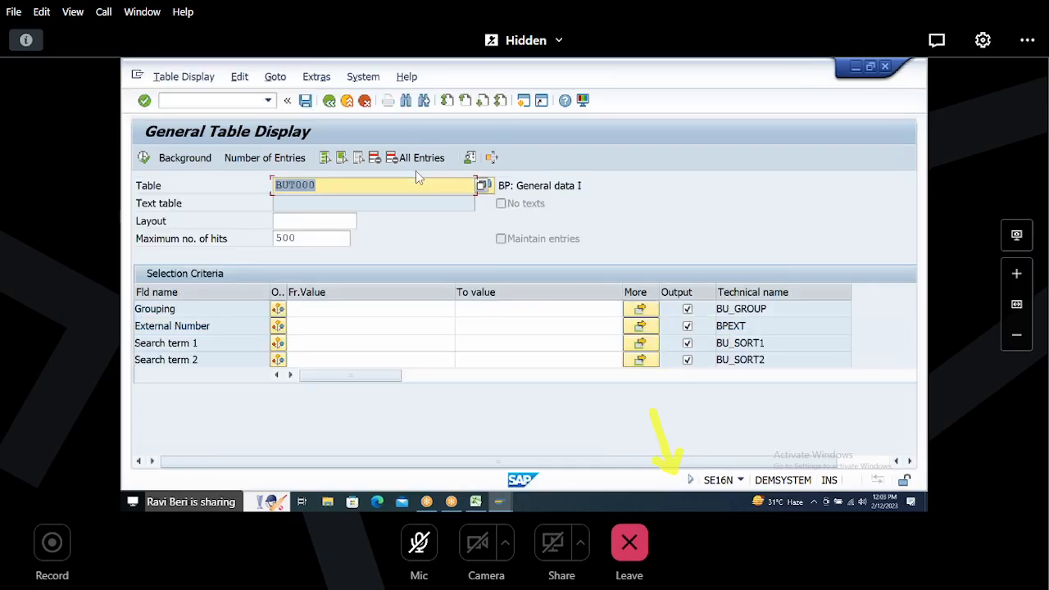
{"action": "left_click", "coordinate": [310, 309]}
{"action": "type", "text": "B"}
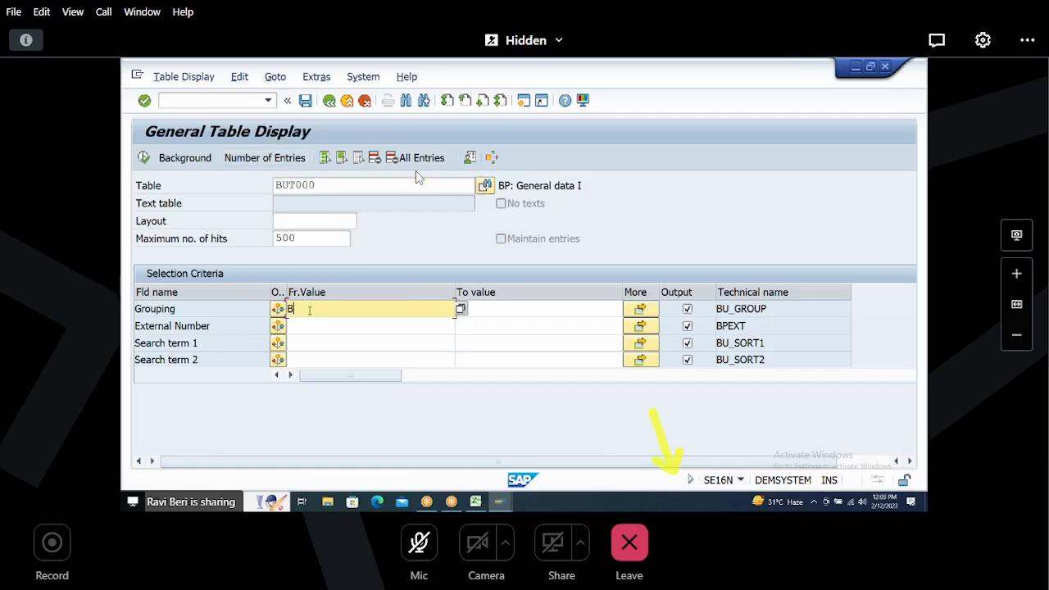
{"action": "type", "text": "002"}
{"action": "left_click", "coordinate": [144, 157]}
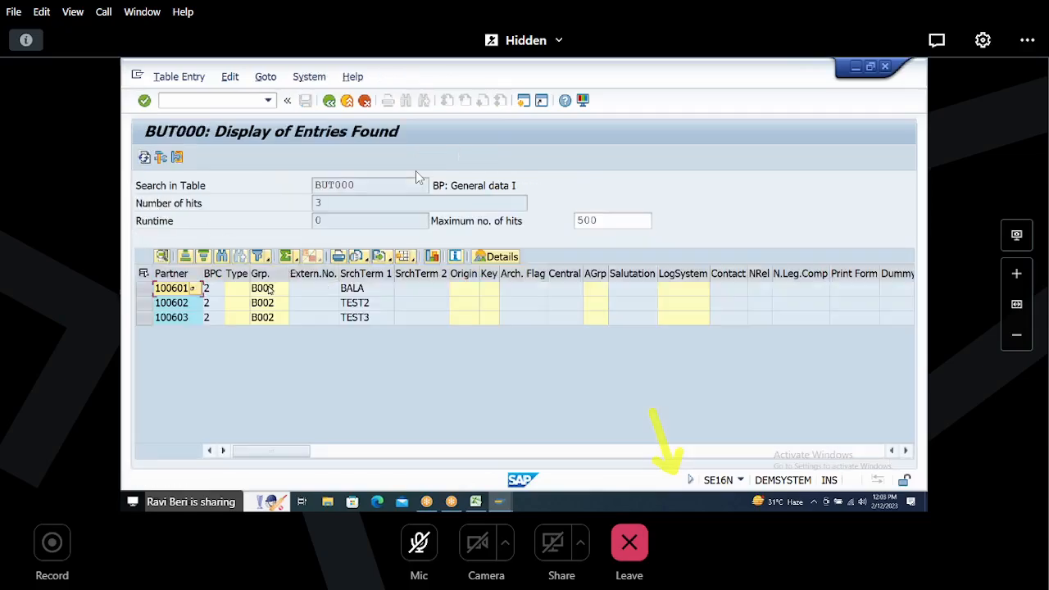
Step: Inspect the grouping and partner number of each listed entry, then go back to the selection screen
{"action": "left_click", "coordinate": [269, 291]}
{"action": "left_click", "coordinate": [271, 304]}
{"action": "left_click", "coordinate": [271, 319]}
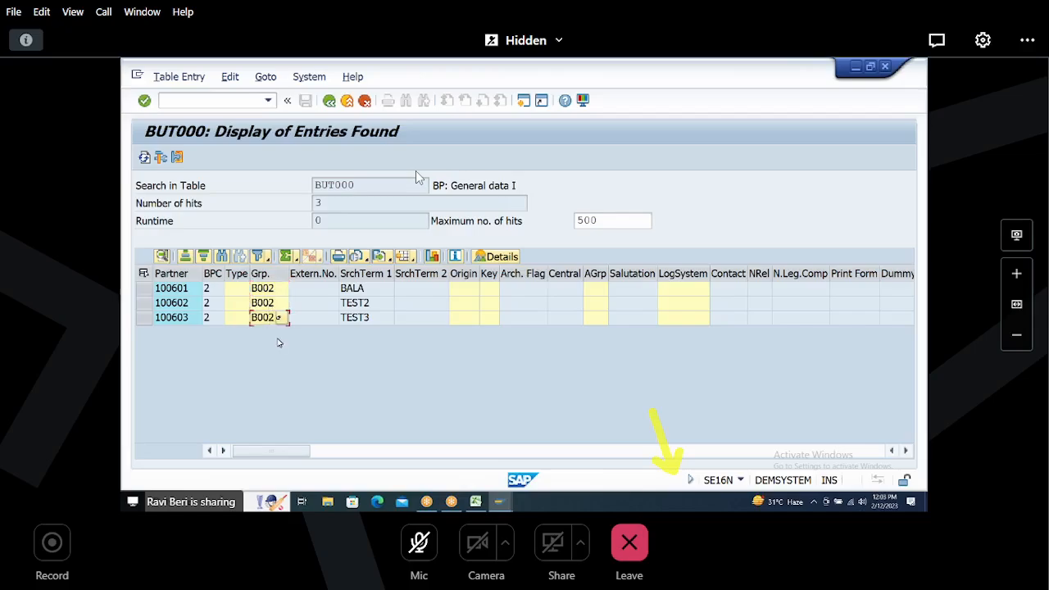
{"action": "left_click", "coordinate": [178, 291]}
{"action": "left_click", "coordinate": [178, 304]}
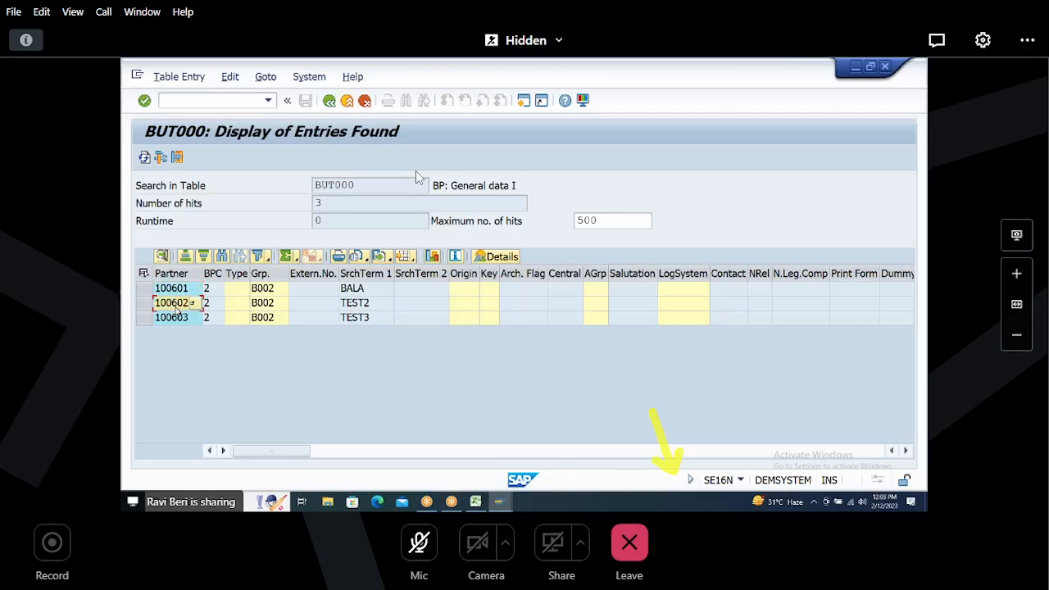
{"action": "left_click", "coordinate": [176, 319]}
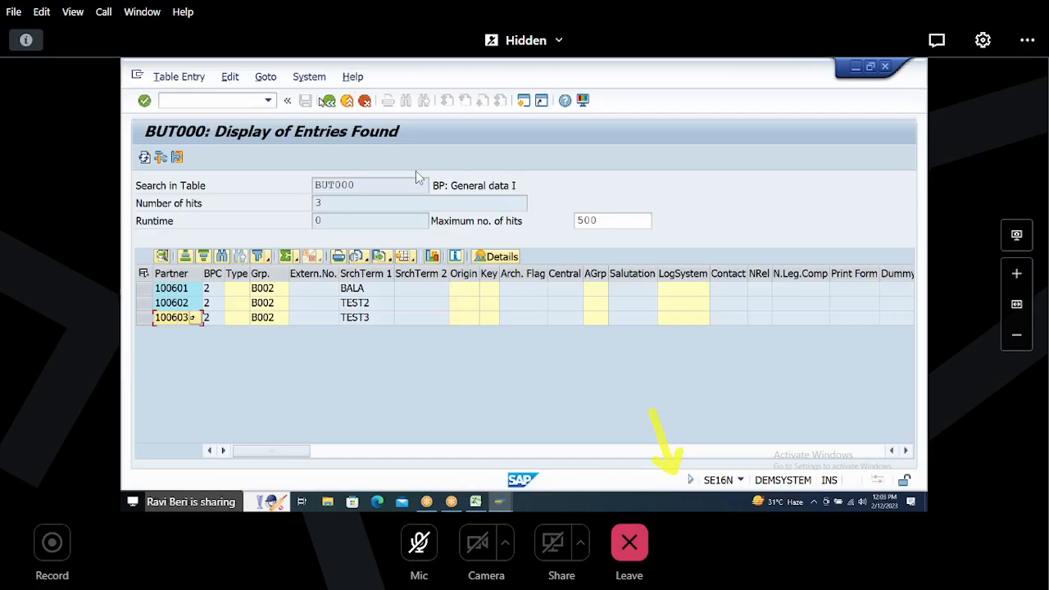
{"action": "left_click", "coordinate": [330, 101]}
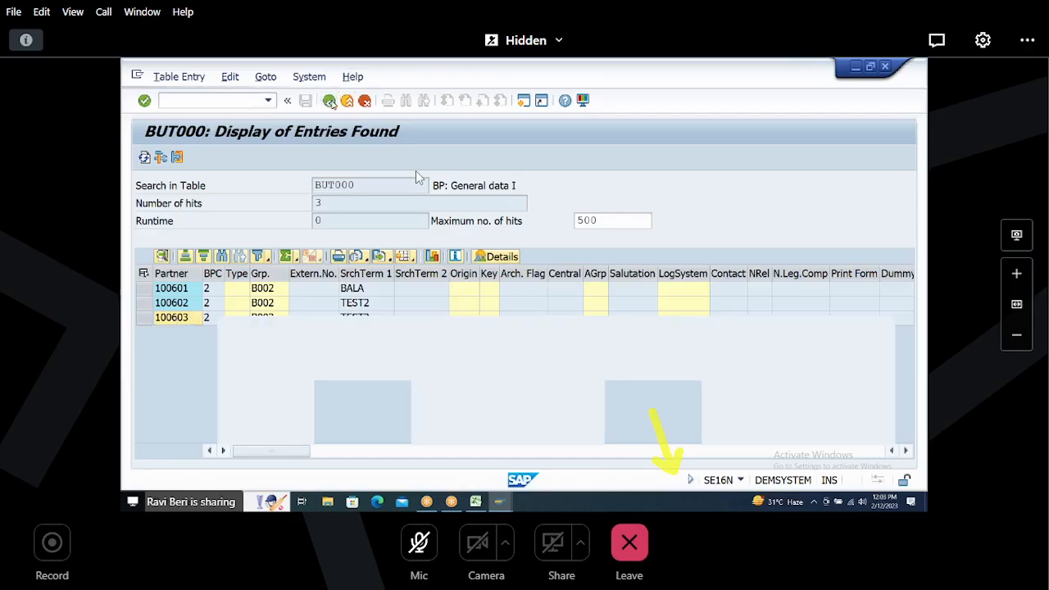
Step: Leave the table display and open transaction SE16 for table CVI_CUST_LINK
{"action": "left_click", "coordinate": [329, 101]}
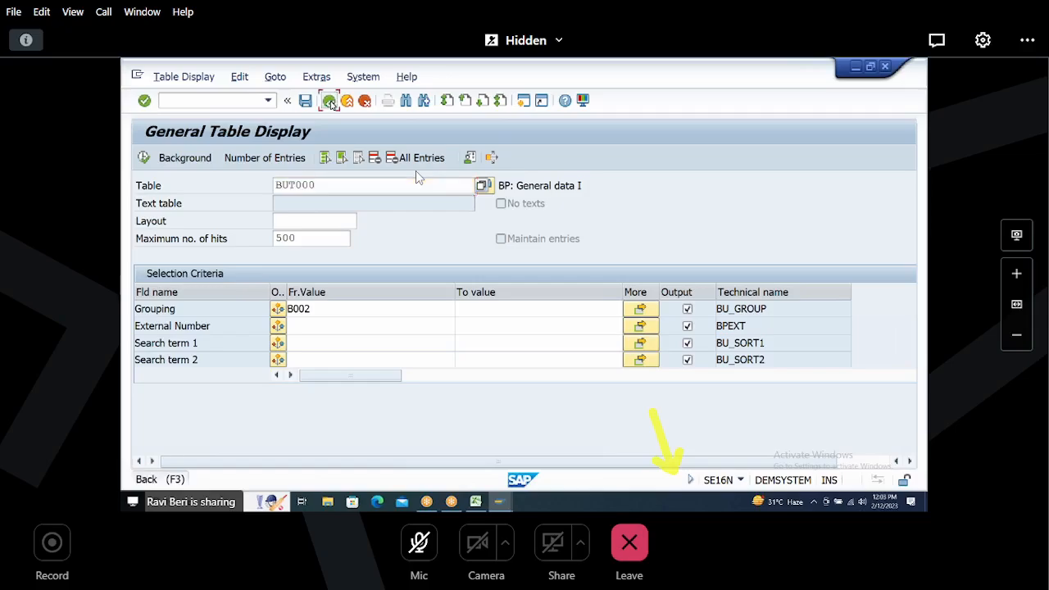
{"action": "type", "text": "SE"}
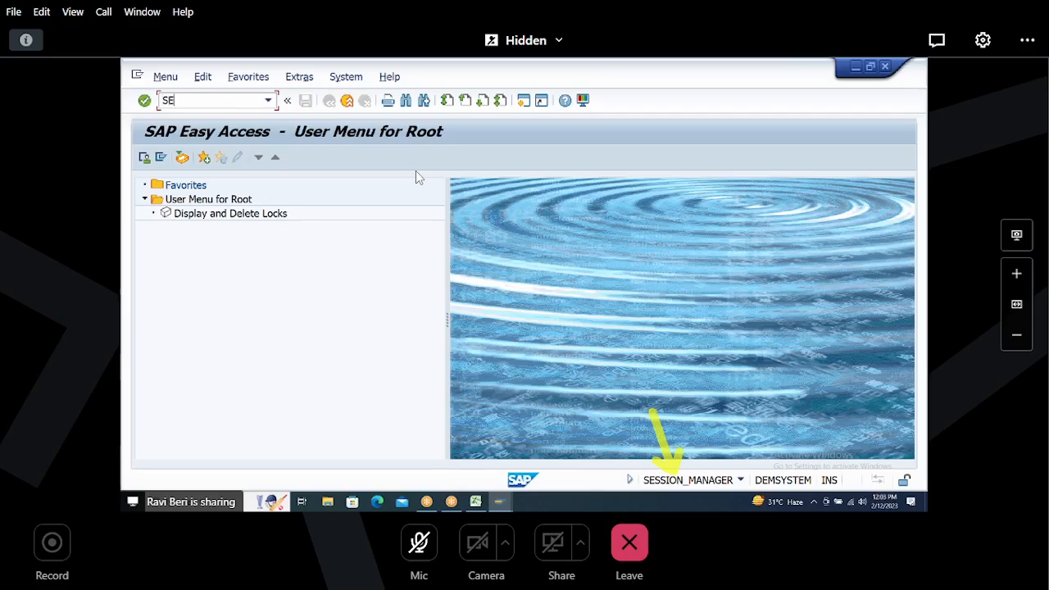
{"action": "type", "text": "16N"}
{"action": "key", "text": "BackSpace"}
{"action": "key", "text": "Return"}
{"action": "key", "text": "Delete"}
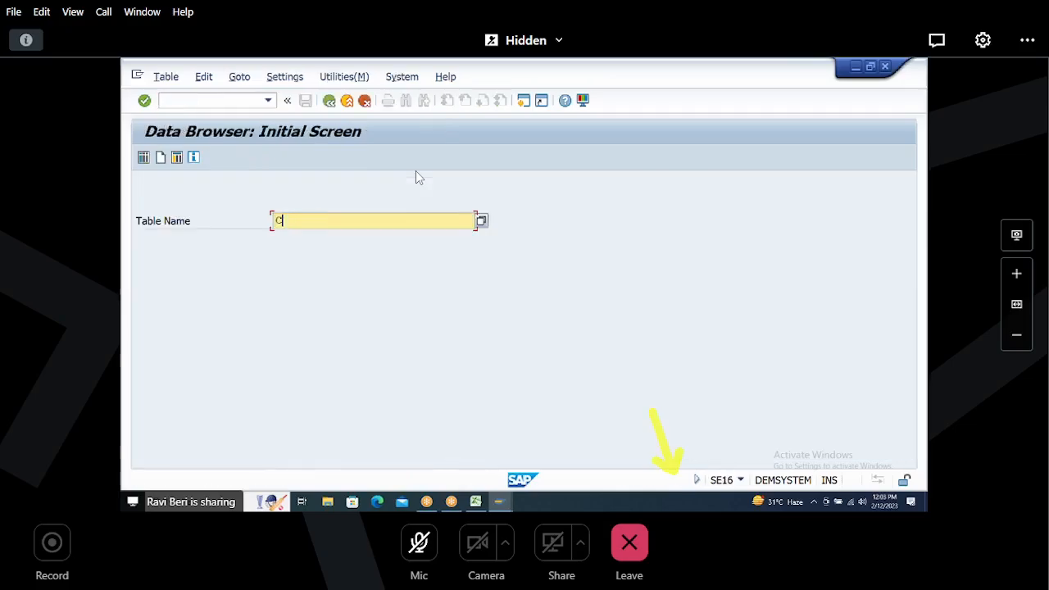
{"action": "type", "text": "CVI_CUST_LINK"}
{"action": "key", "text": "Return"}
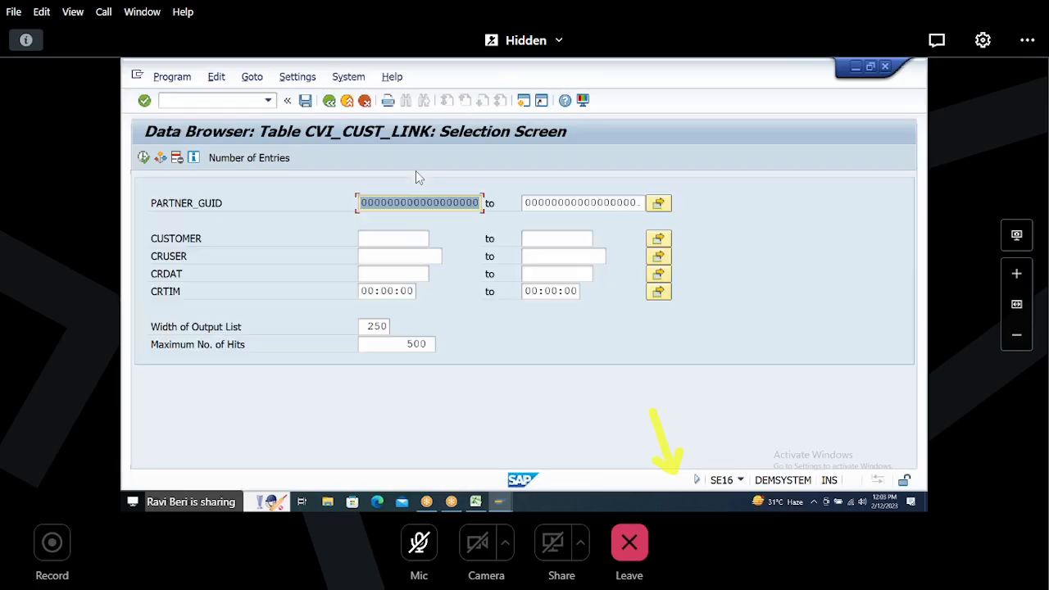
{"action": "left_click", "coordinate": [329, 100]}
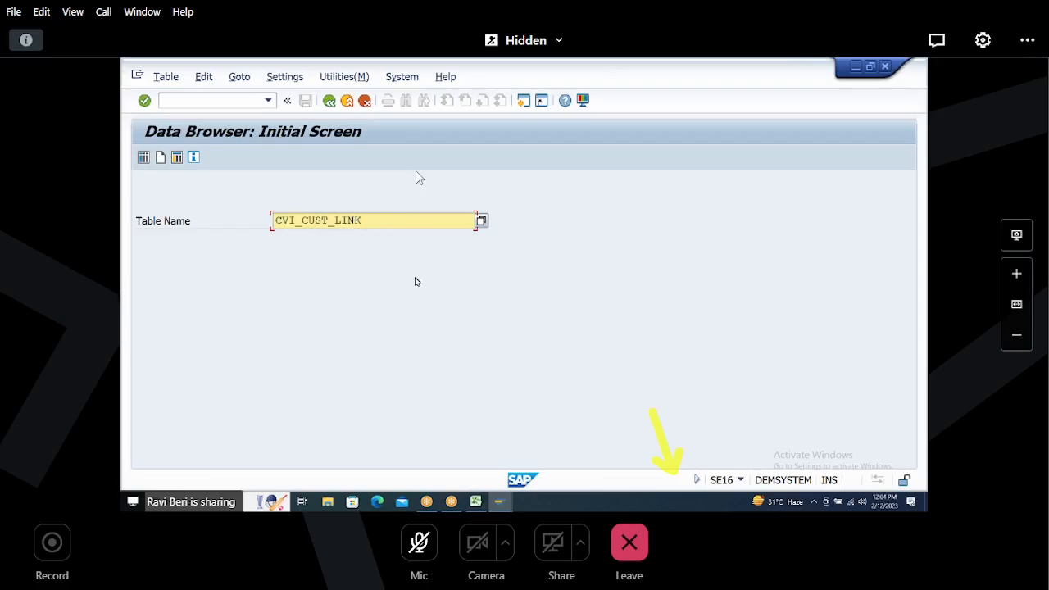
{"action": "key", "text": "Return"}
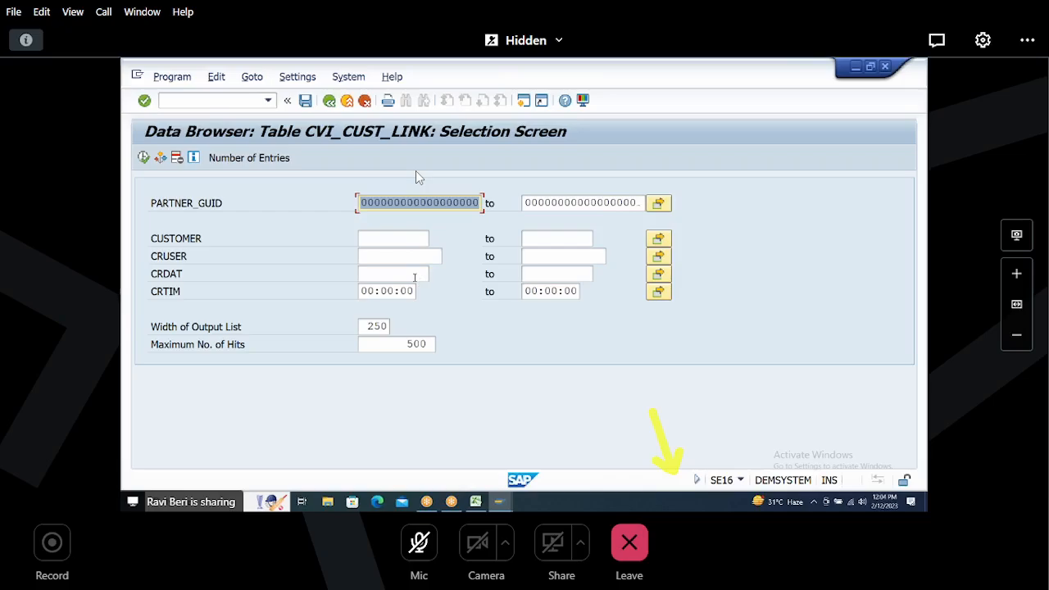
{"action": "left_click", "coordinate": [395, 273]}
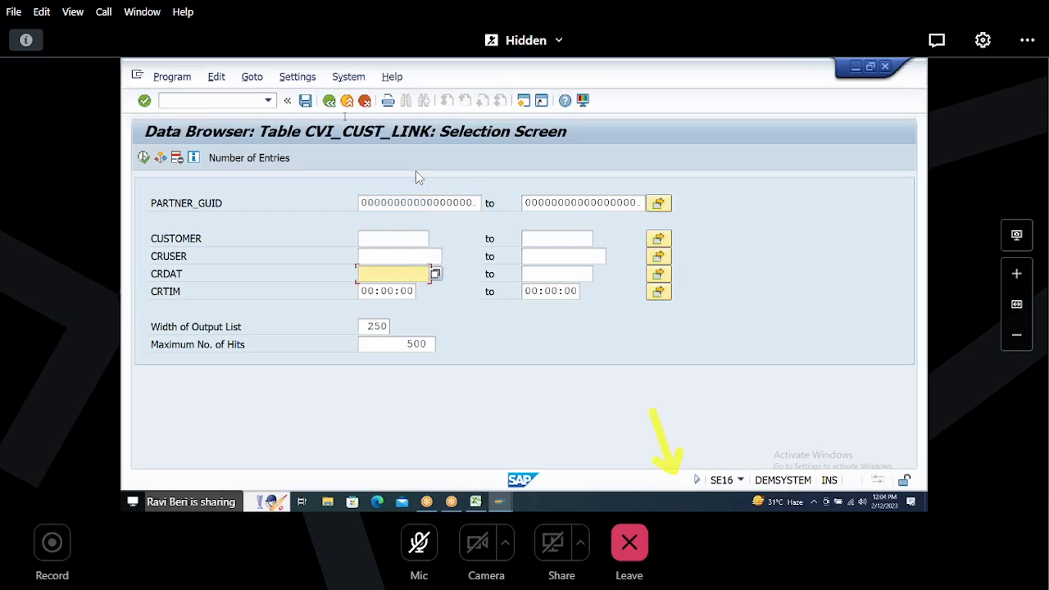
{"action": "left_click", "coordinate": [329, 101]}
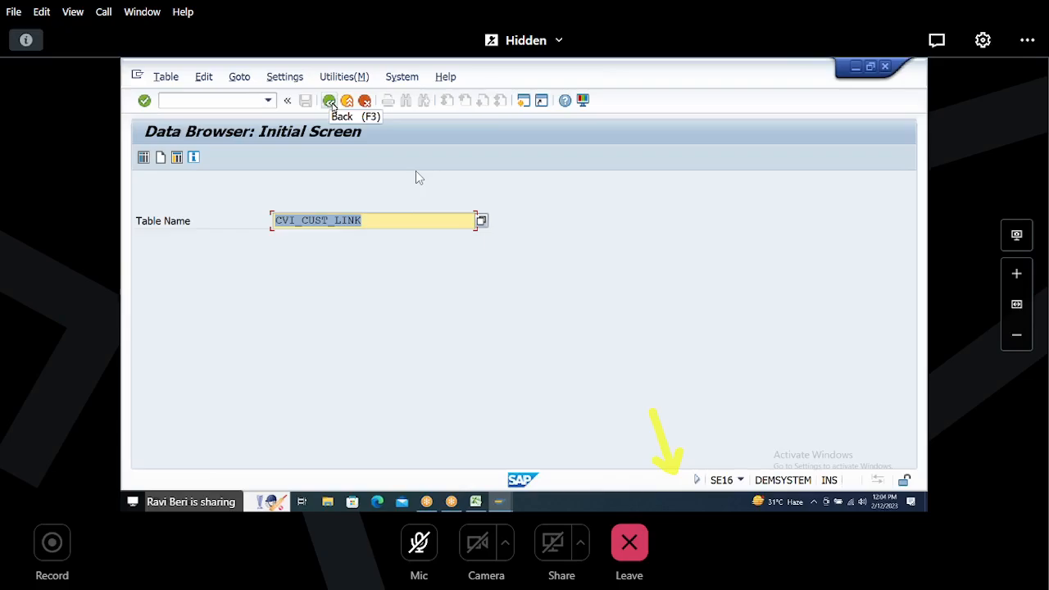
{"action": "key", "text": "Home"}
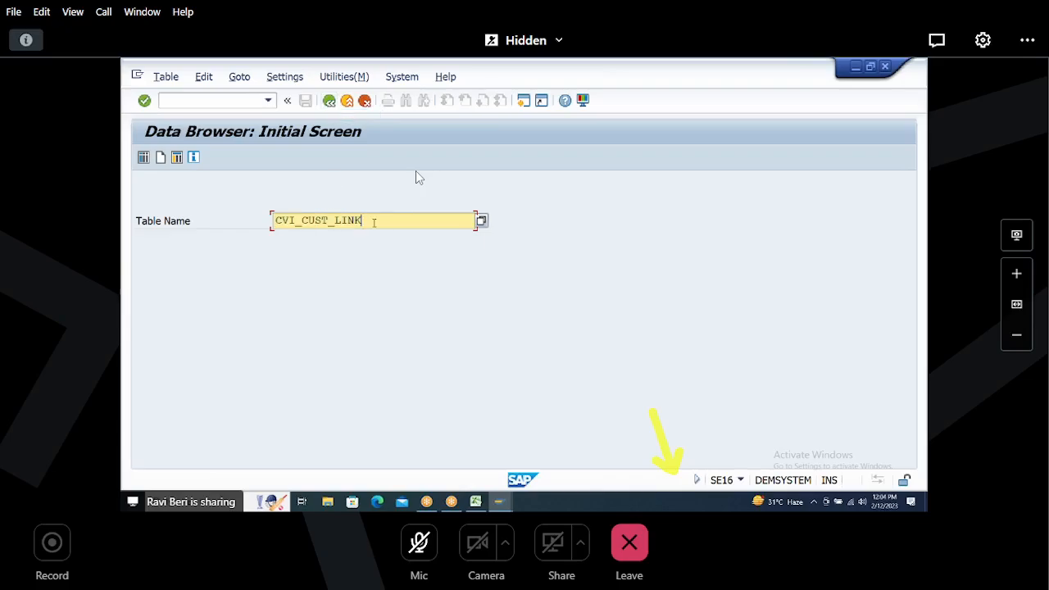
{"action": "key", "text": "shift+End"}
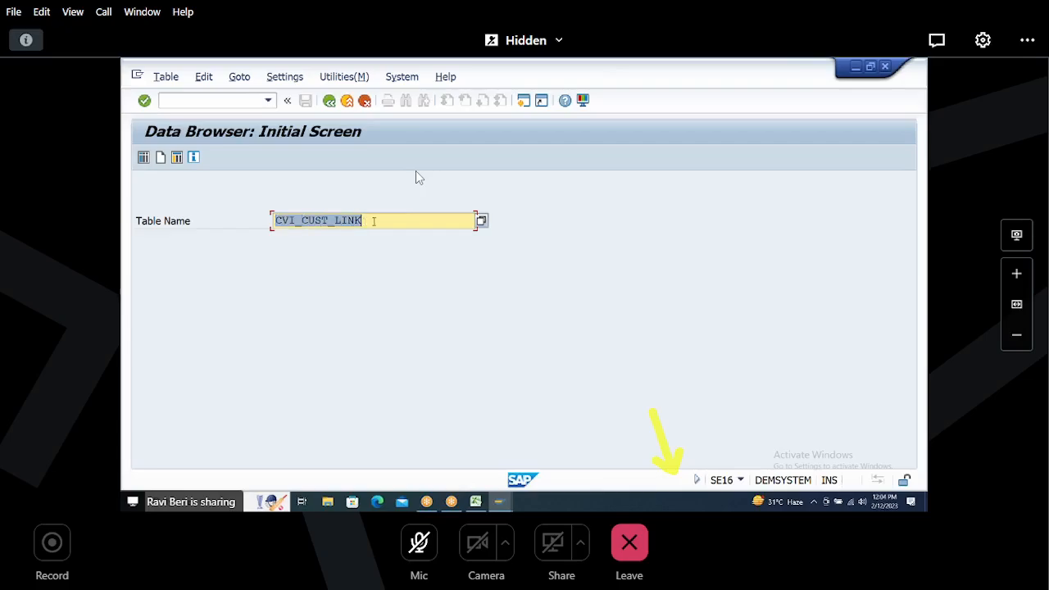
{"action": "left_click", "coordinate": [377, 221]}
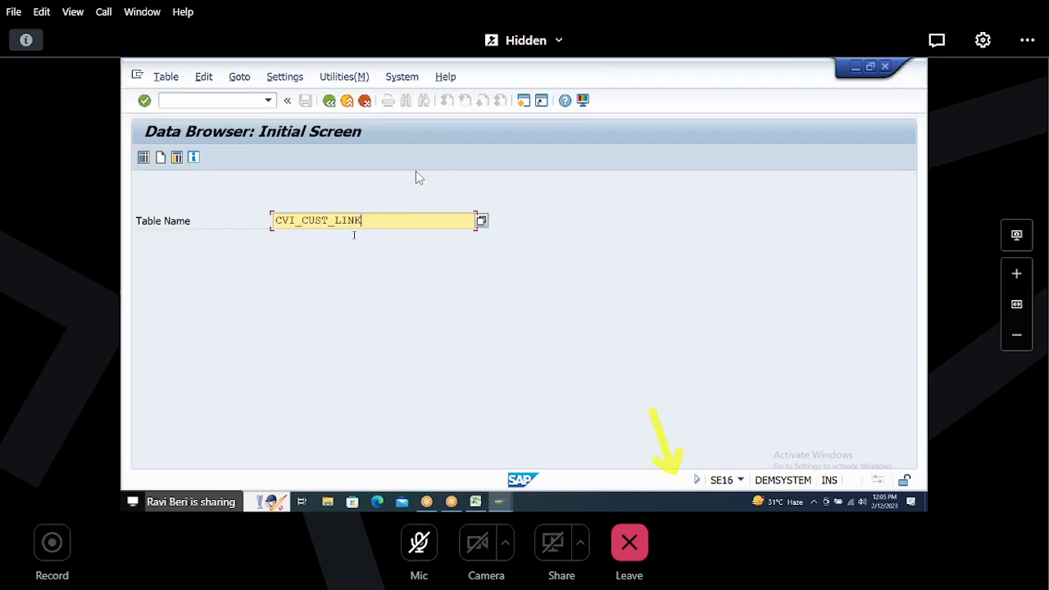
{"action": "left_click_drag", "start_coordinate": [361, 220], "coordinate": [267, 229]}
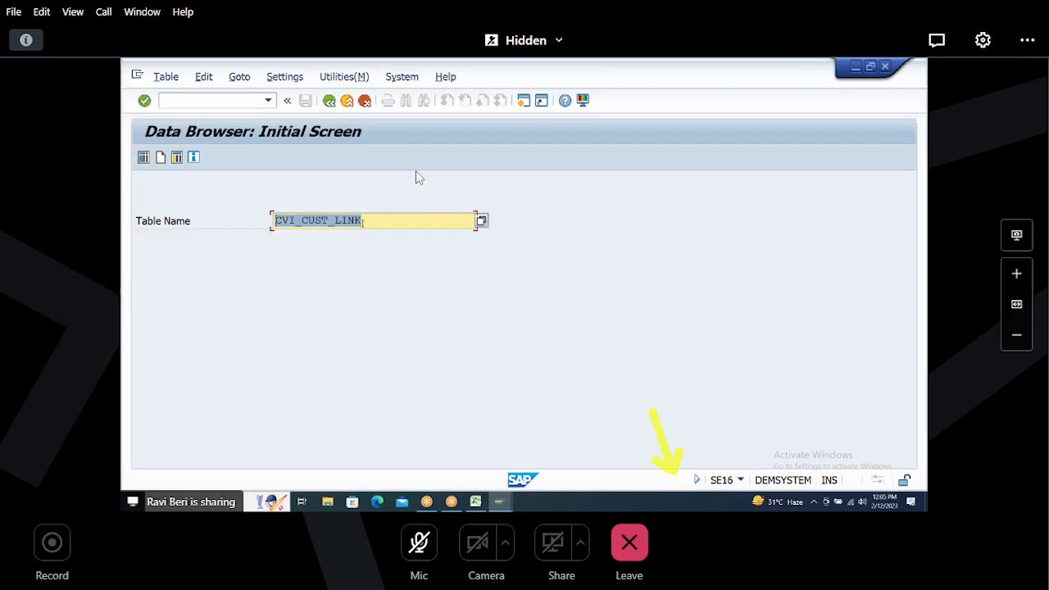
{"action": "key", "text": "Return"}
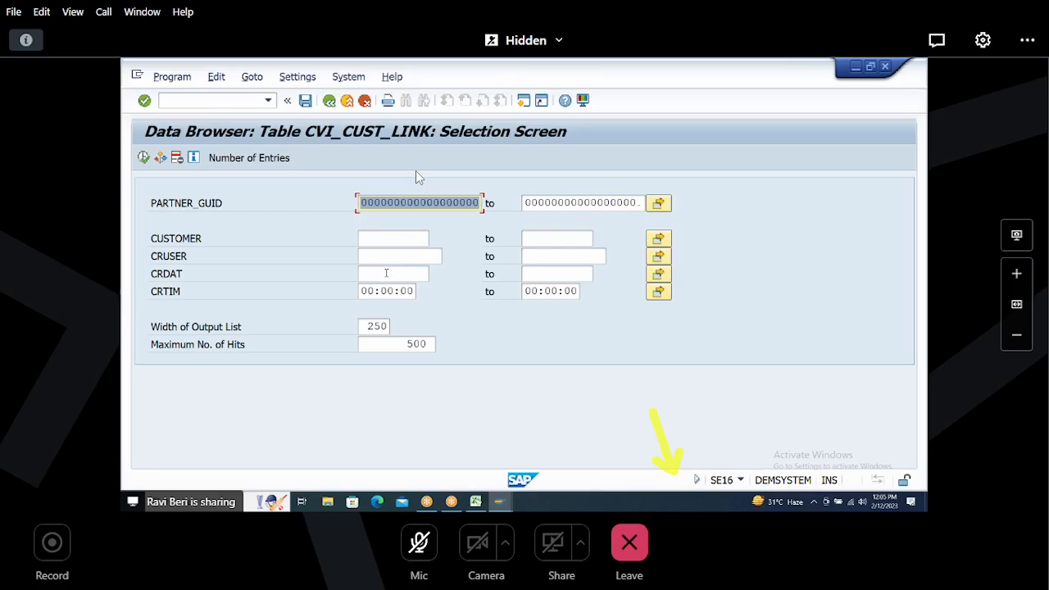
Step: Count all entries in the CVI_CUST_LINK table
{"action": "left_click", "coordinate": [387, 273]}
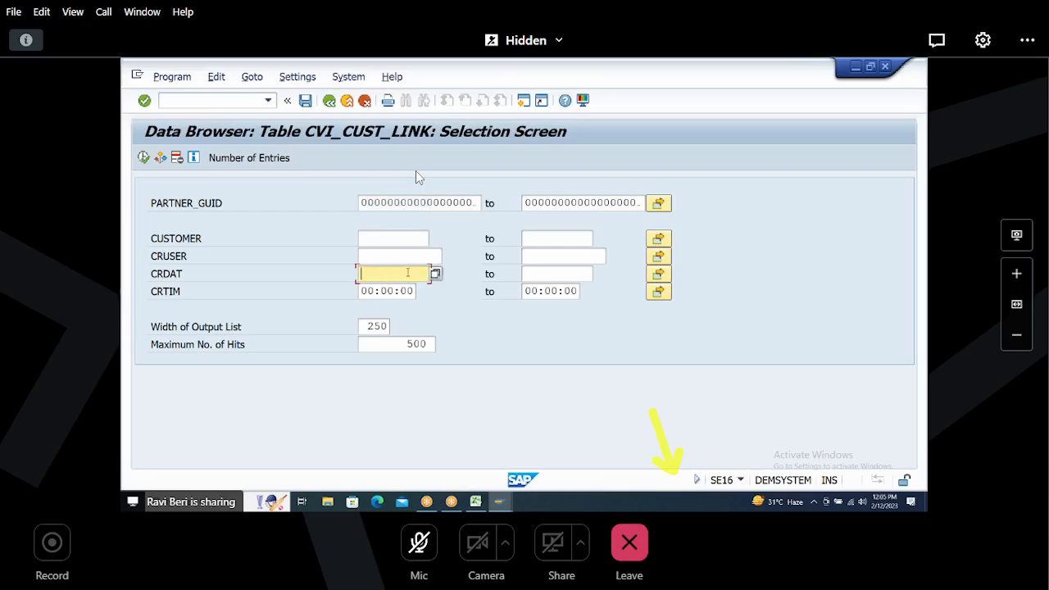
{"action": "left_click", "coordinate": [241, 164]}
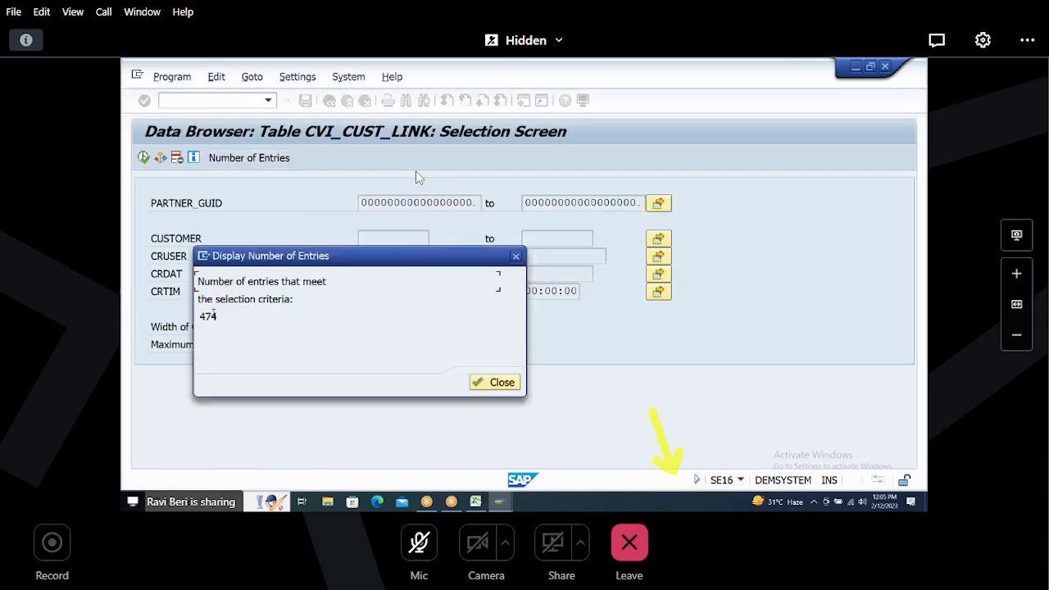
{"action": "left_click_drag", "start_coordinate": [201, 317], "coordinate": [226, 316]}
{"action": "left_click", "coordinate": [494, 383]}
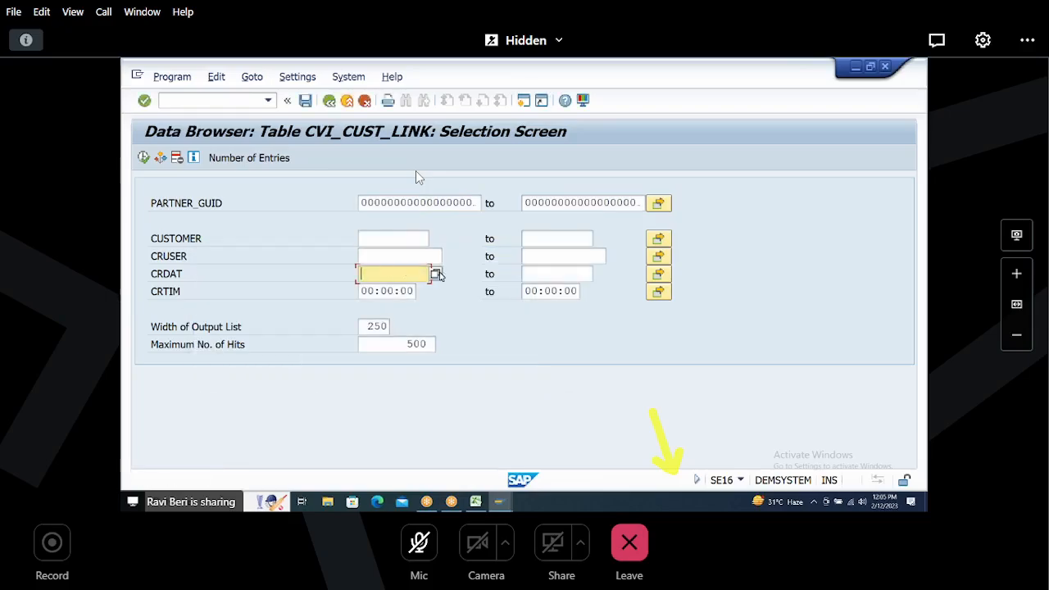
Step: Set the creation date CRDAT to 12.02.2023 and count the matching CVI_CUST_LINK entries
{"action": "left_click", "coordinate": [439, 275]}
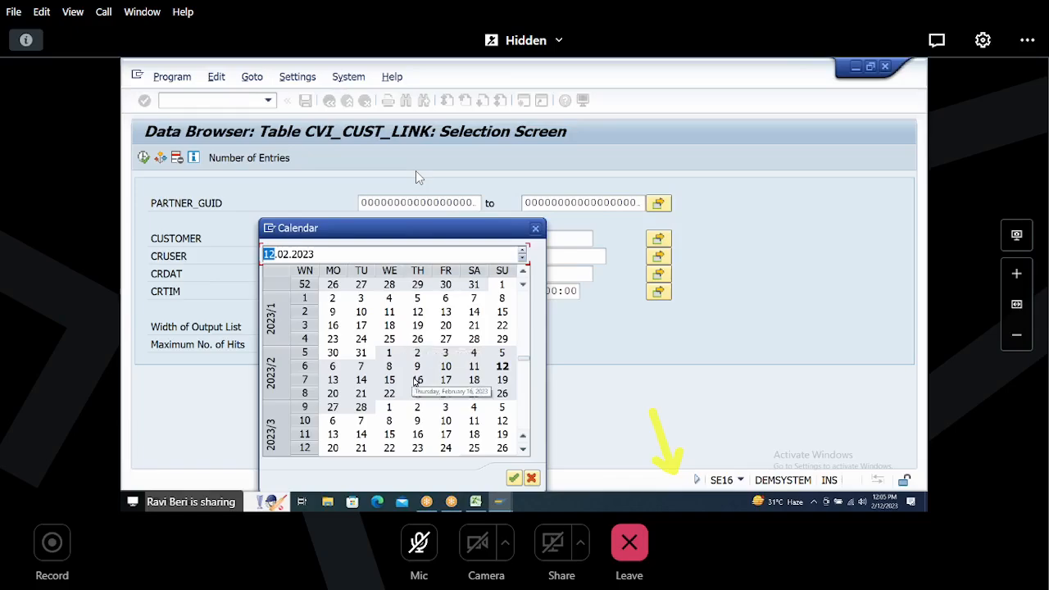
{"action": "double_click", "coordinate": [504, 366]}
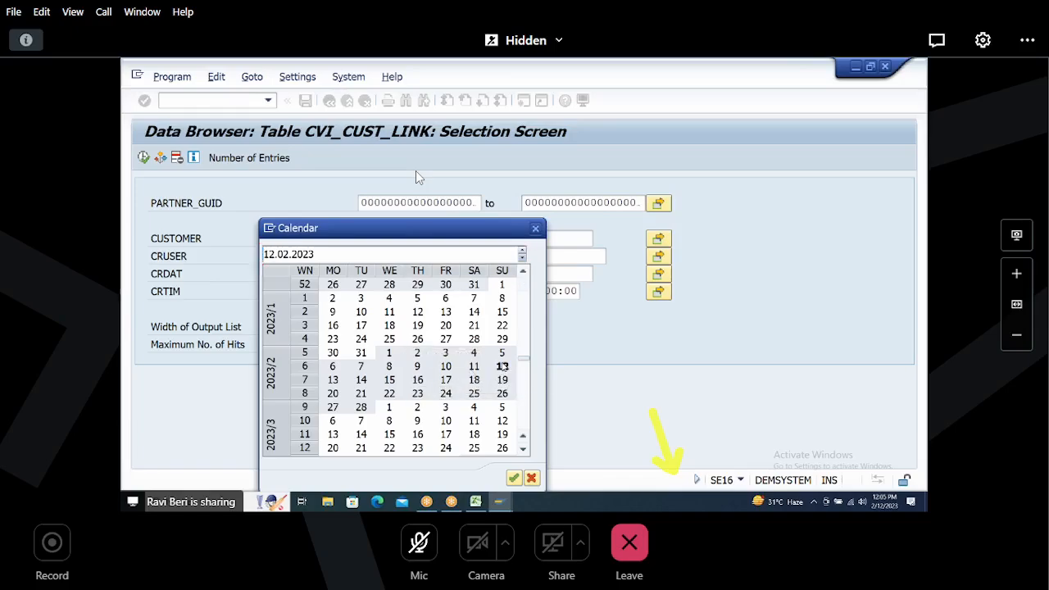
{"action": "left_click", "coordinate": [259, 161]}
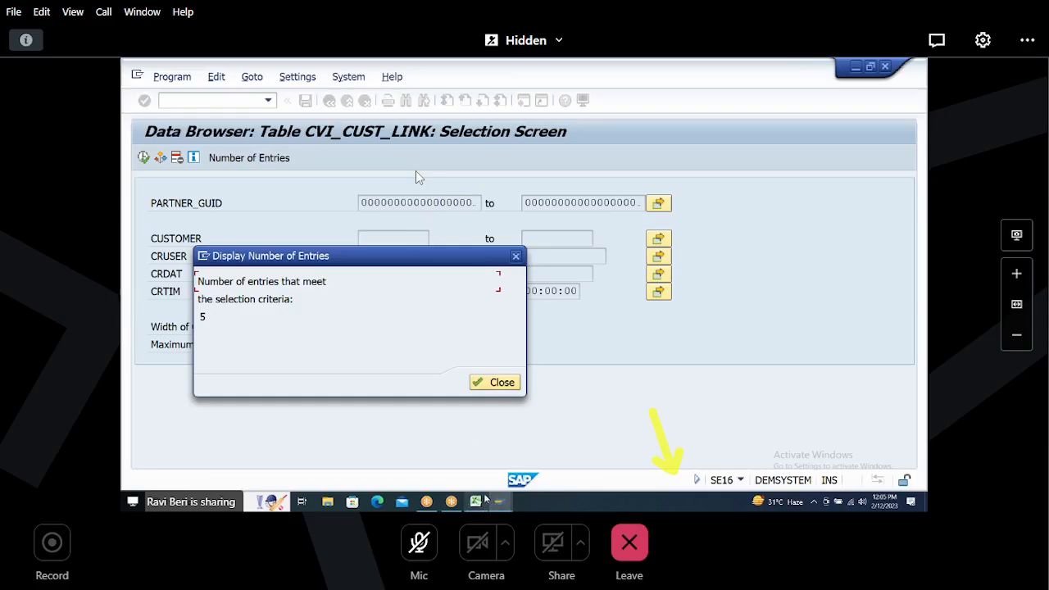
{"action": "mouse_move", "coordinate": [487, 500]}
{"action": "left_click", "coordinate": [519, 276]}
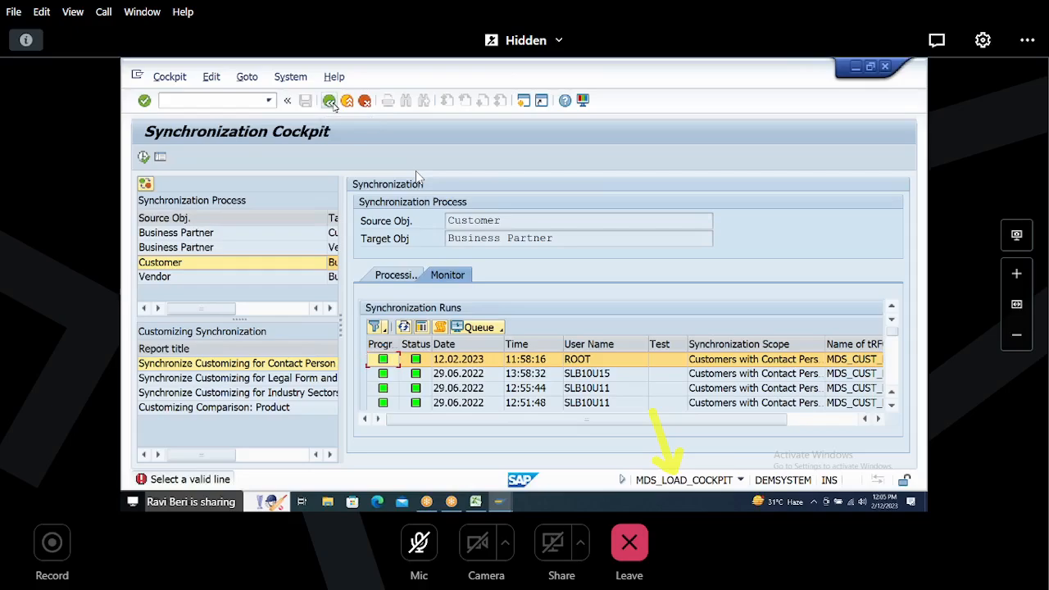
{"action": "left_click", "coordinate": [329, 101]}
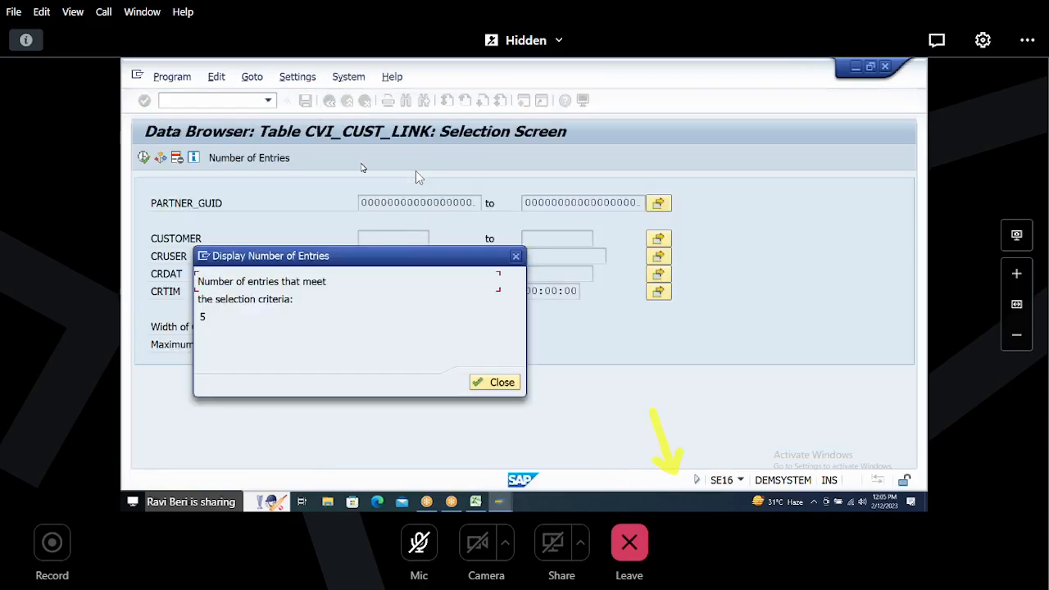
{"action": "left_click", "coordinate": [515, 254]}
{"action": "left_click", "coordinate": [246, 159]}
{"action": "left_click", "coordinate": [516, 257]}
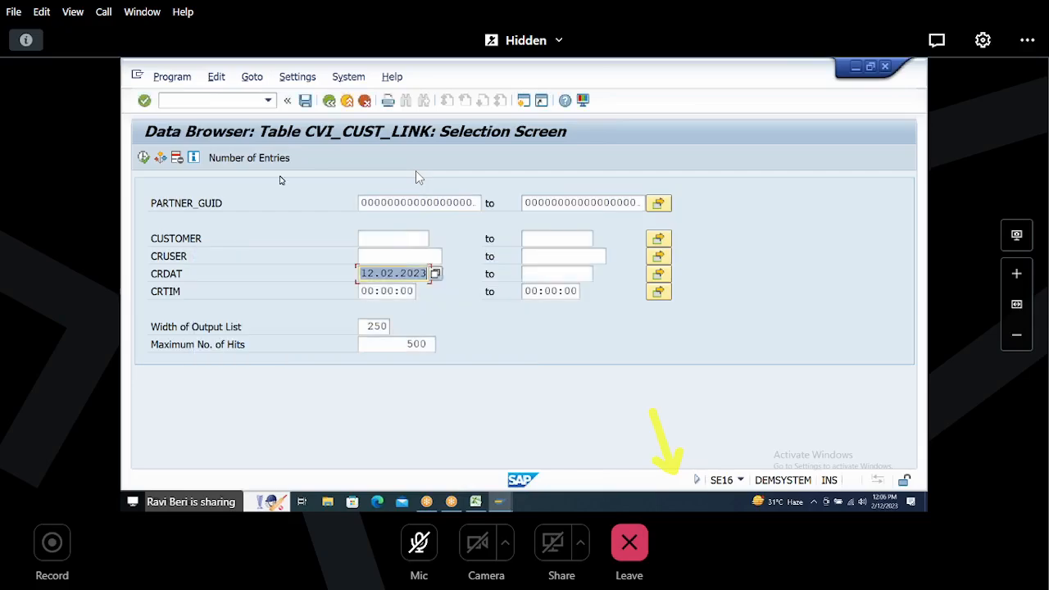
Step: Clear the creation date filter and count all CVI_CUST_LINK entries again
{"action": "key", "text": "Delete"}
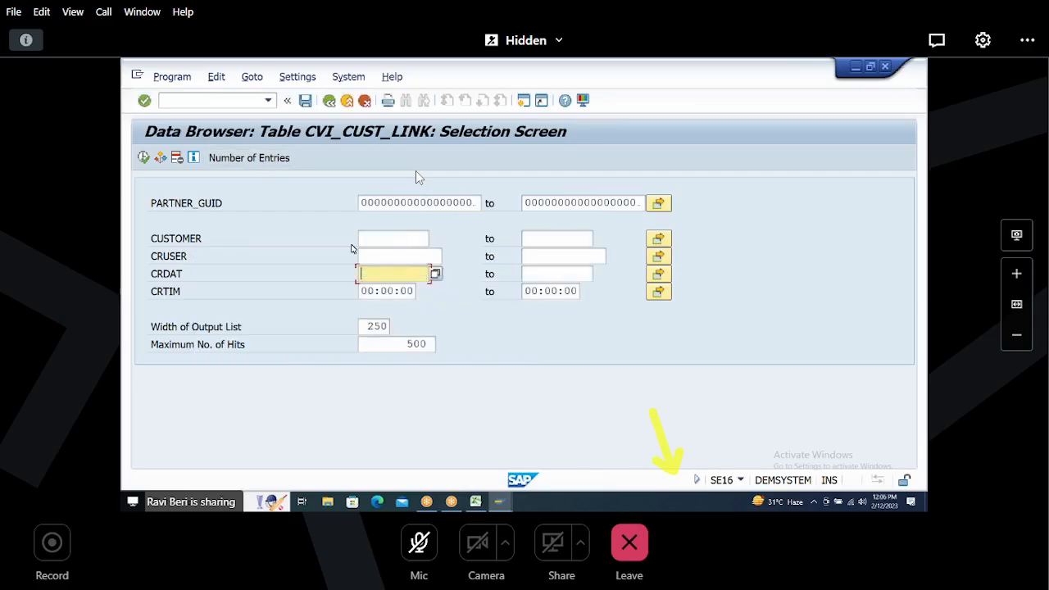
{"action": "left_click", "coordinate": [273, 159]}
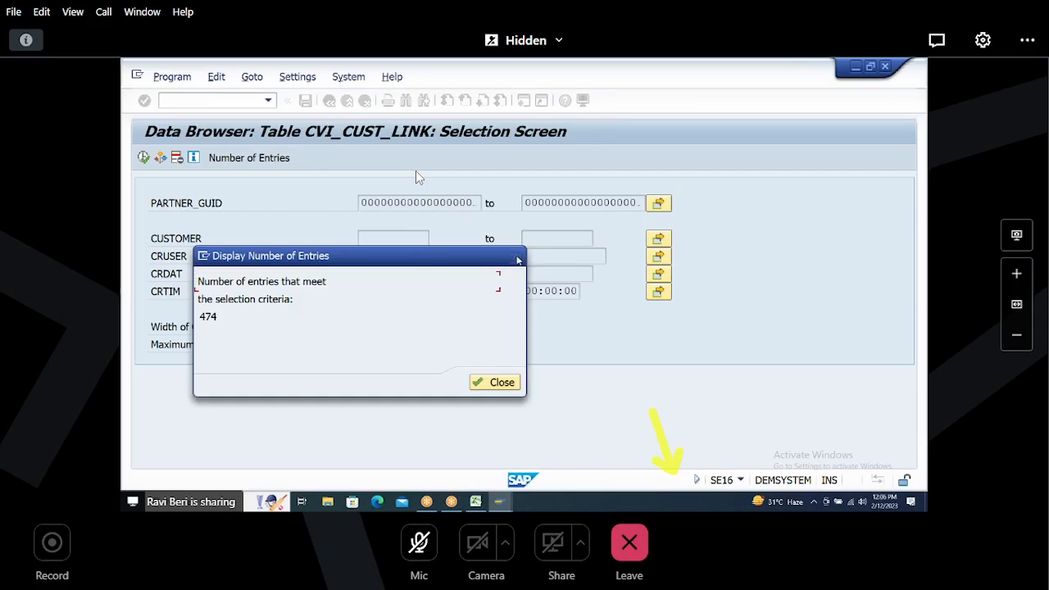
{"action": "left_click", "coordinate": [497, 382]}
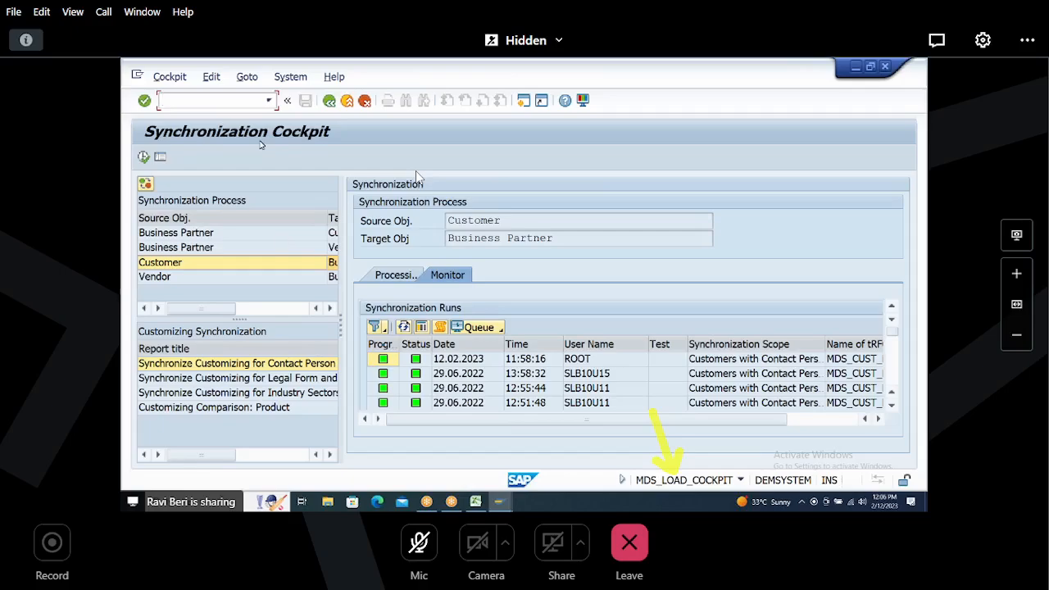
Step: Switch to the CVI_CUST_LINK window and return to the data browser initial screen
{"action": "key", "text": "alt+Tab"}
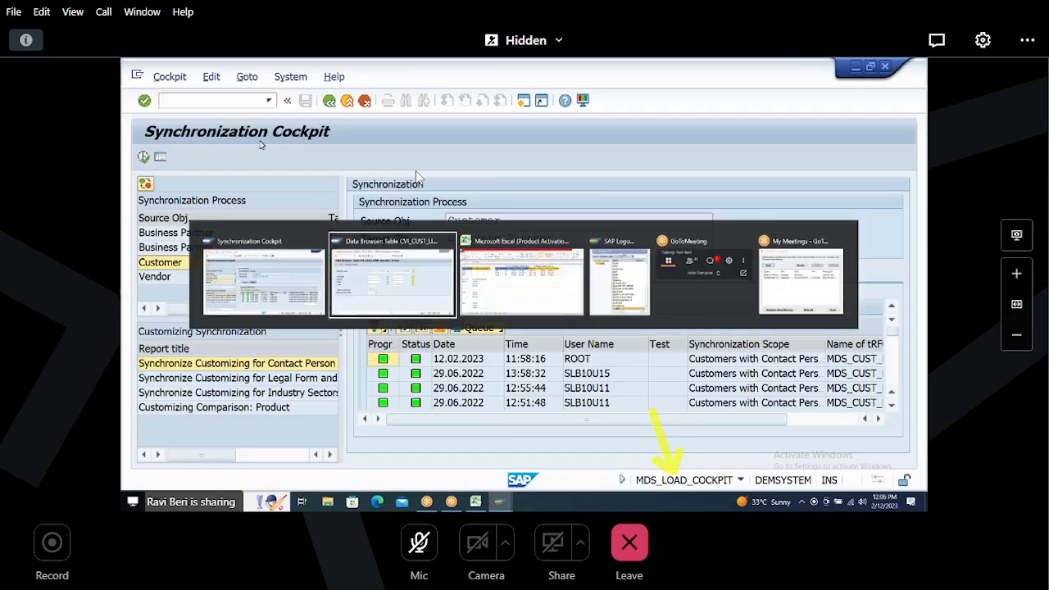
{"action": "left_click", "coordinate": [387, 255]}
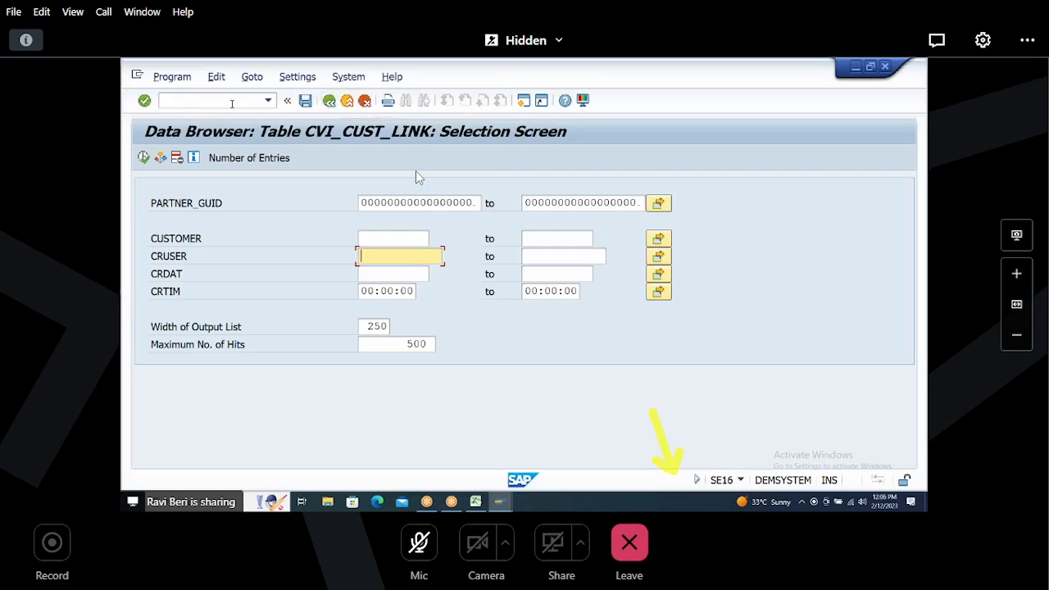
{"action": "left_click", "coordinate": [329, 102]}
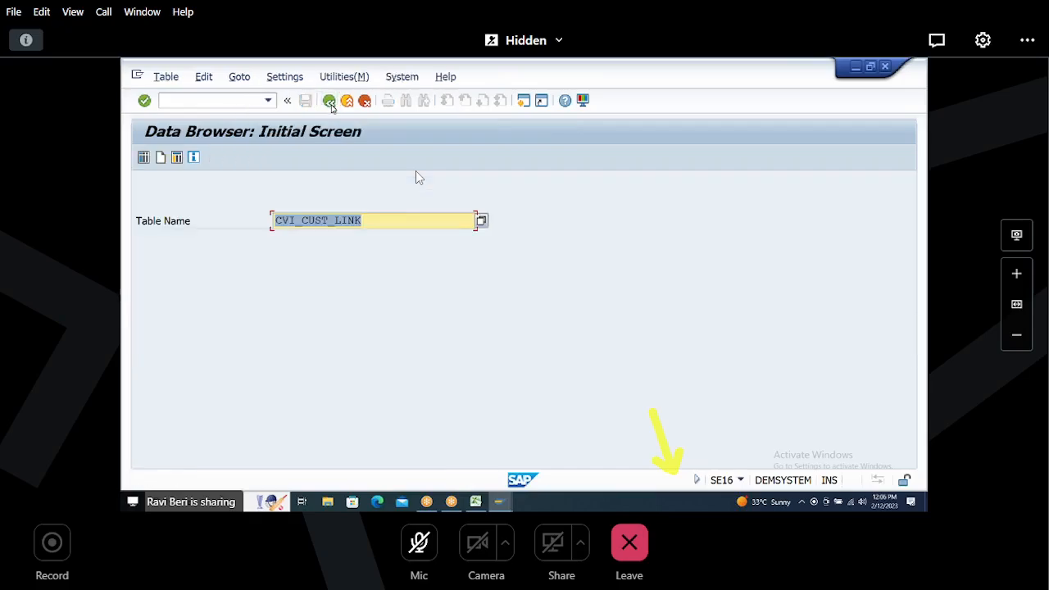
Step: Switch to the Synchronization Cockpit session and open transaction /NBP to maintain business partners
{"action": "key", "text": "alt+Tab"}
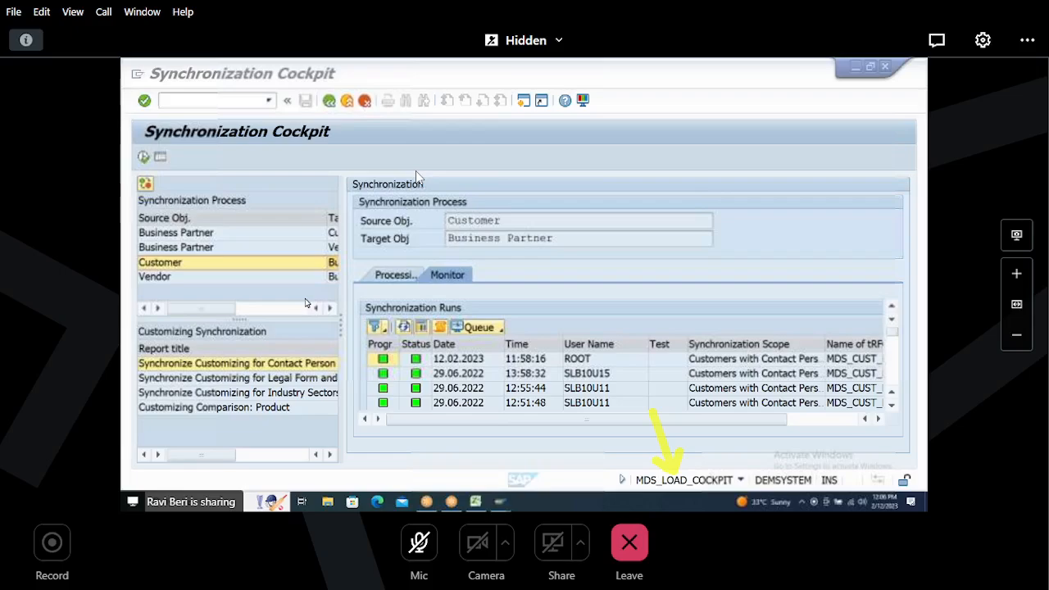
{"action": "key", "text": "alt+Tab"}
{"action": "key", "text": "alt+Tab"}
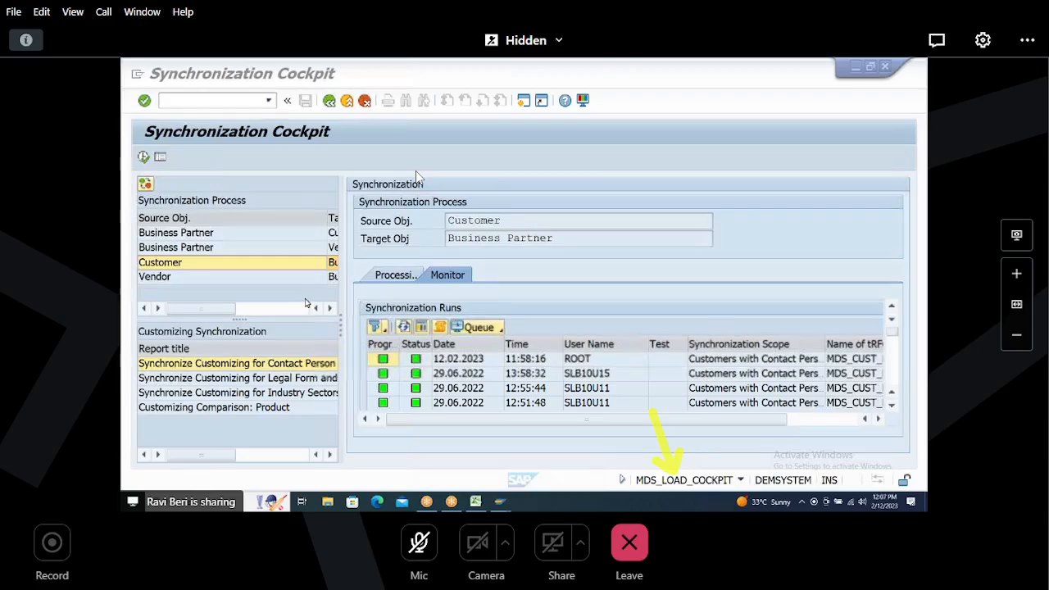
{"action": "type", "text": "/N"}
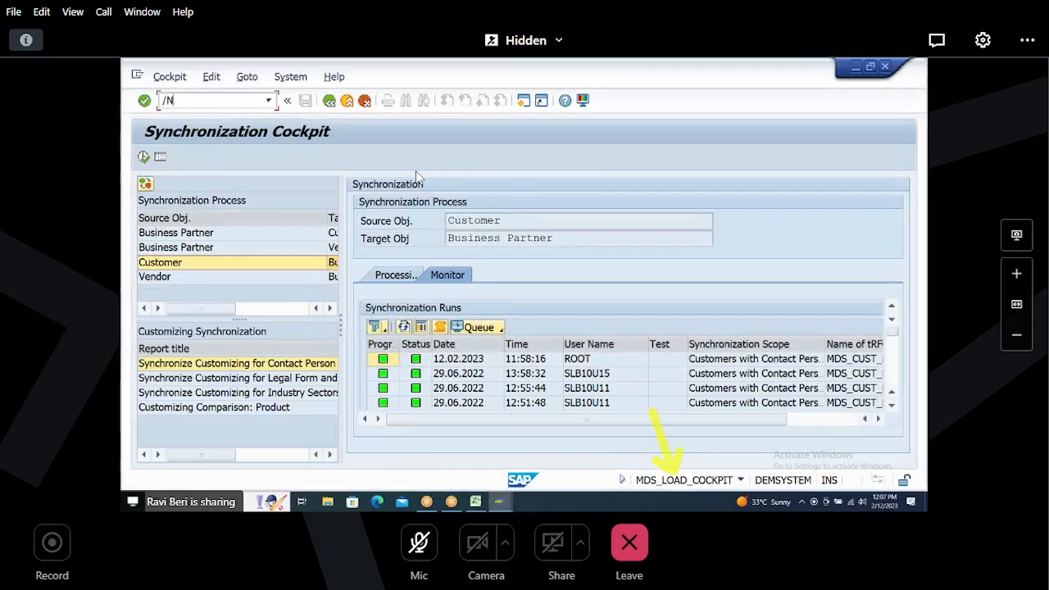
{"action": "type", "text": "BP"}
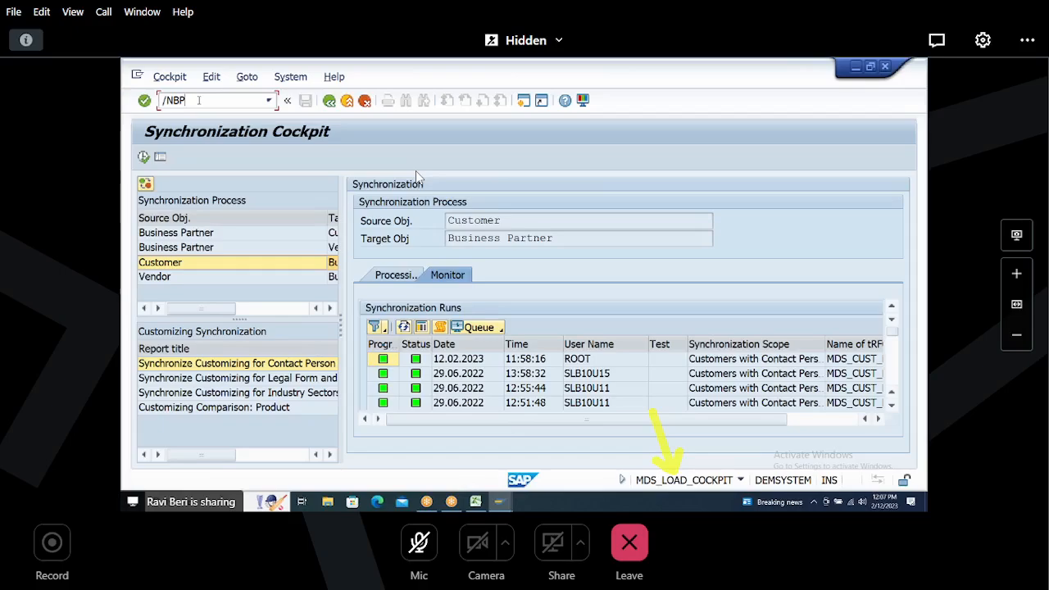
{"action": "key", "text": "Return"}
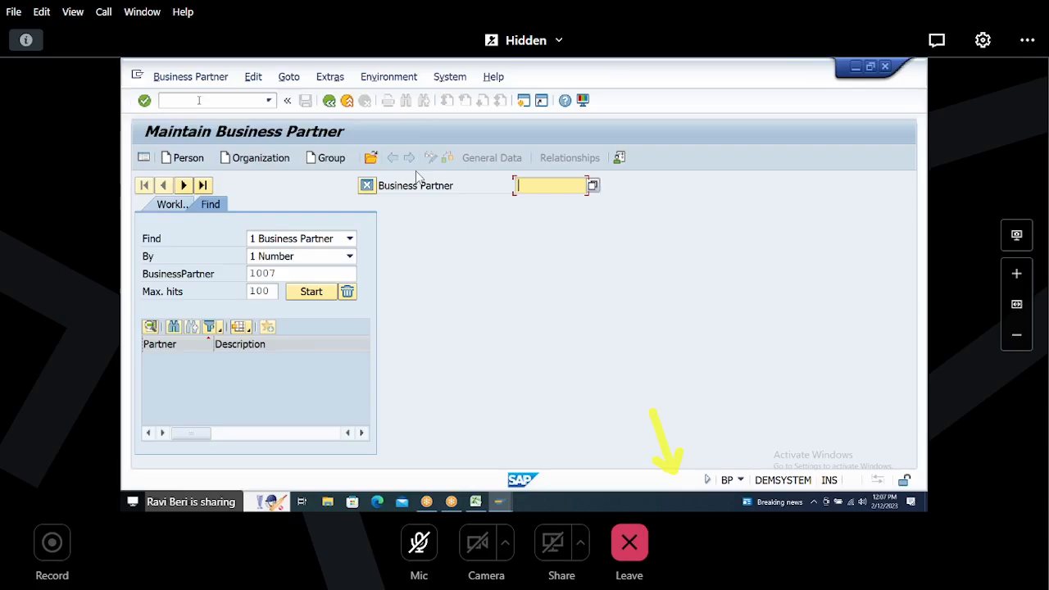
Step: Clear the Business Partner search number and switch to the Data Browser window
{"action": "left_click_drag", "start_coordinate": [281, 274], "coordinate": [211, 279]}
{"action": "key", "text": "Delete"}
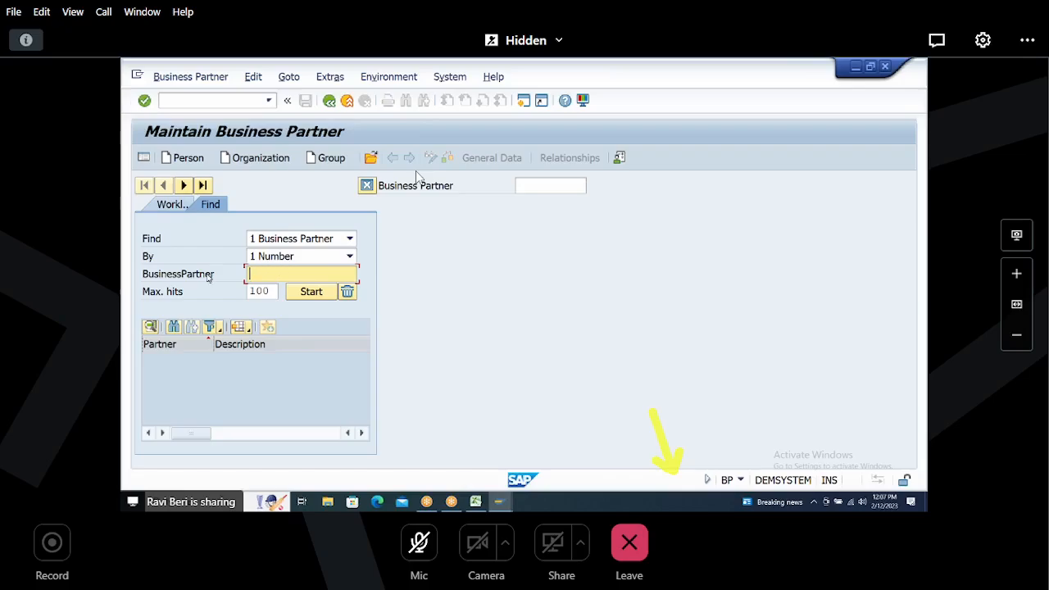
{"action": "key", "text": "alt+Tab"}
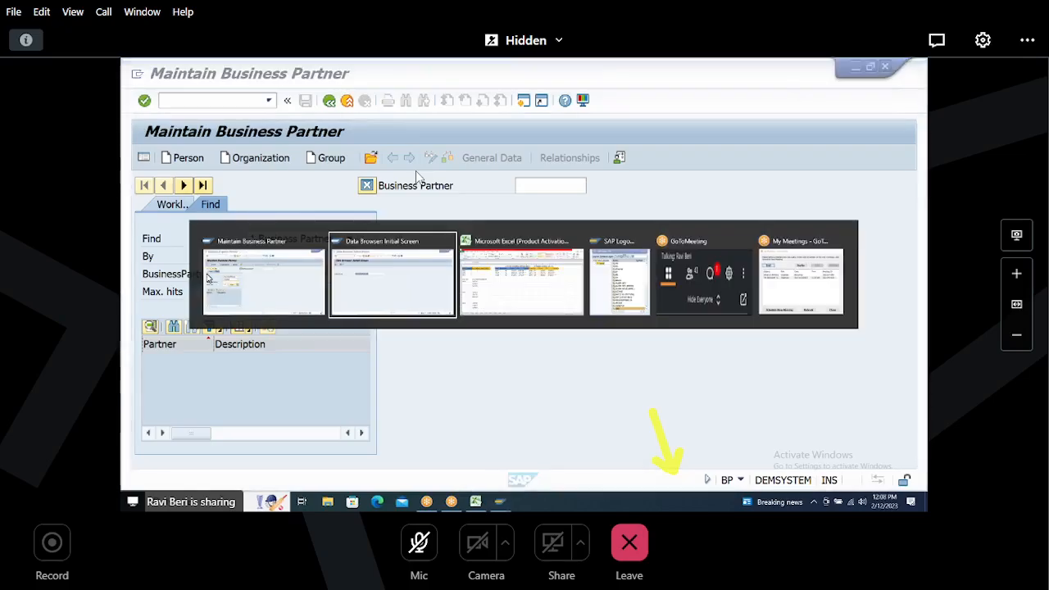
Step: Open table BUT000 and list the entries with grouping BU_GROUP B002
{"action": "type", "text": "BU"}
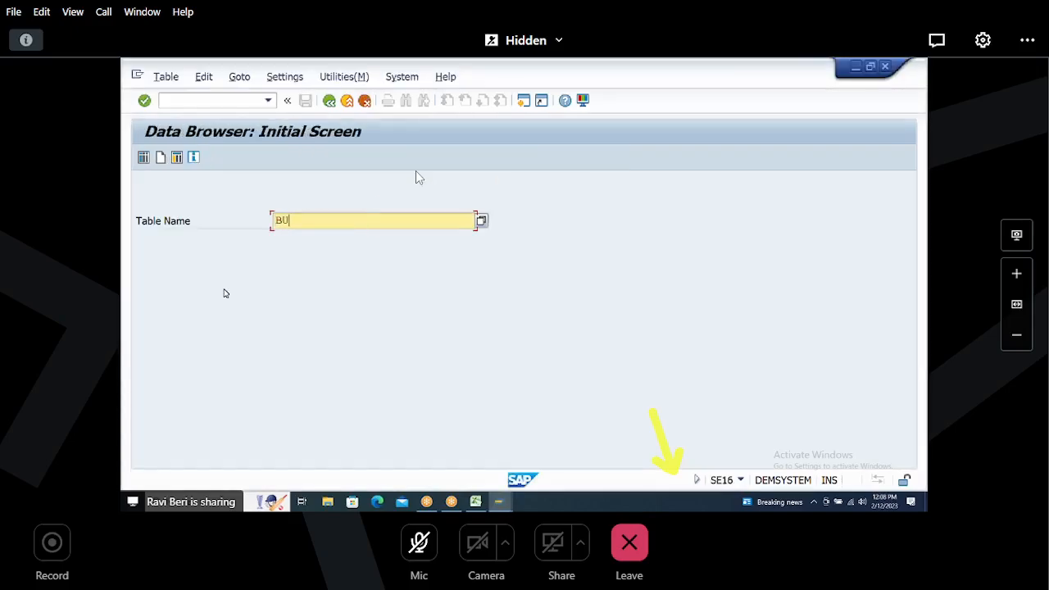
{"action": "type", "text": "T000"}
{"action": "key", "text": "Return"}
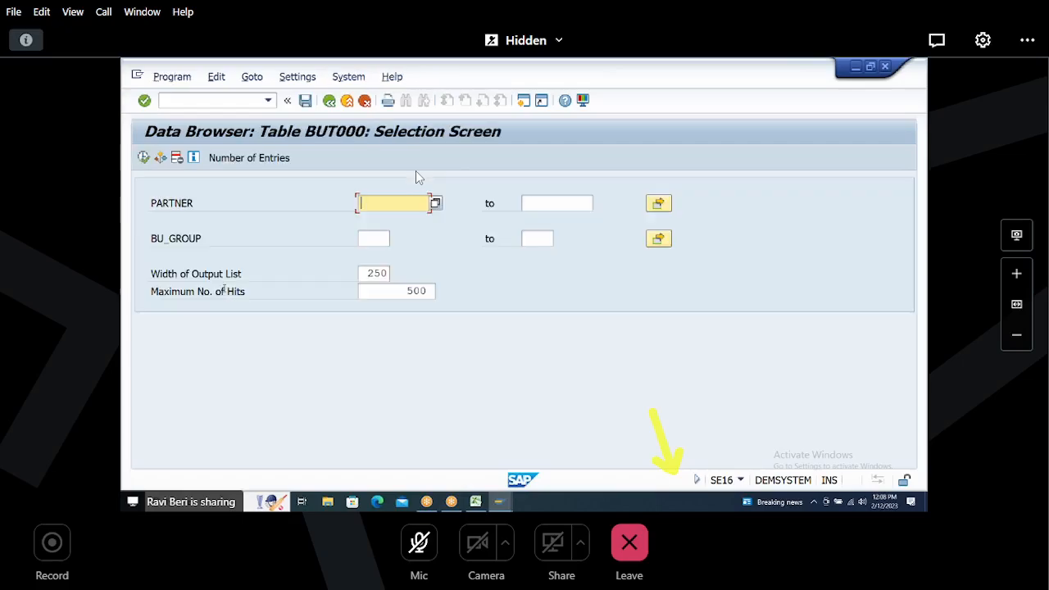
{"action": "left_click", "coordinate": [376, 238]}
{"action": "type", "text": "B002"}
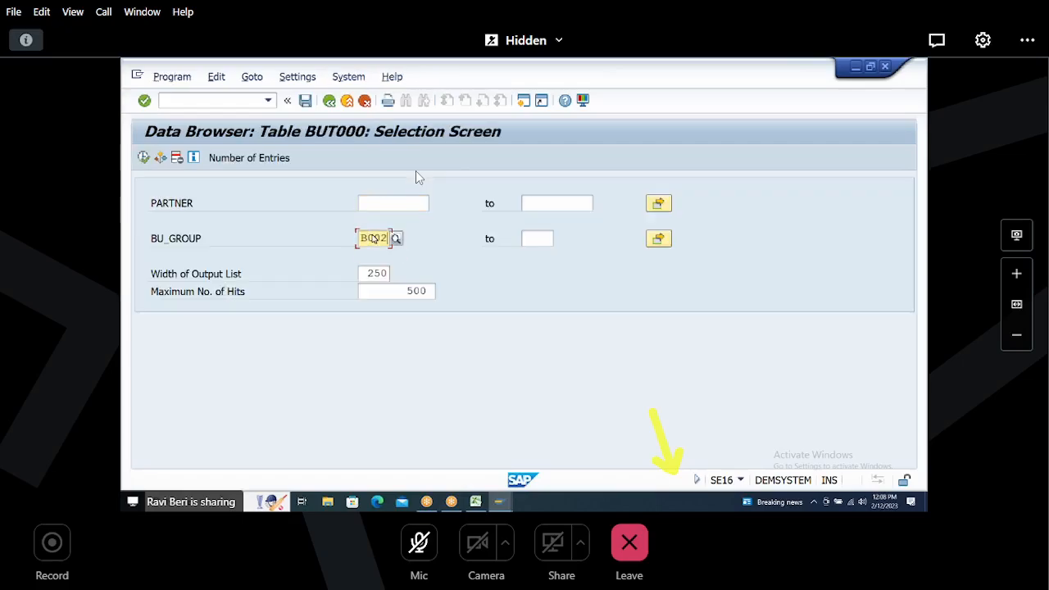
{"action": "left_click", "coordinate": [143, 157]}
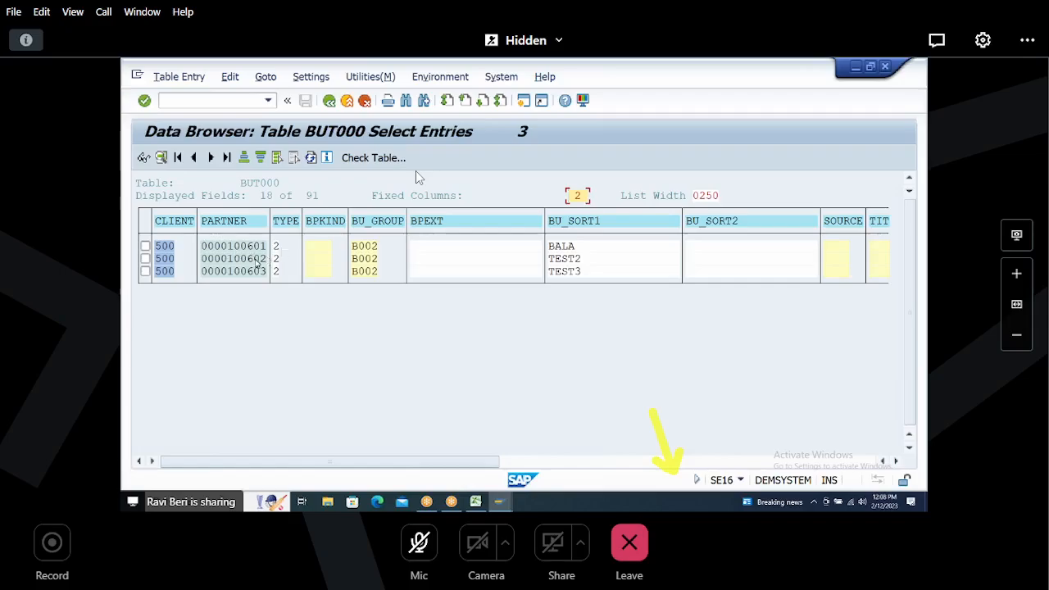
Step: Switch to the business partner window, search for partner number 100601 and open it
{"action": "key", "text": "alt+Tab"}
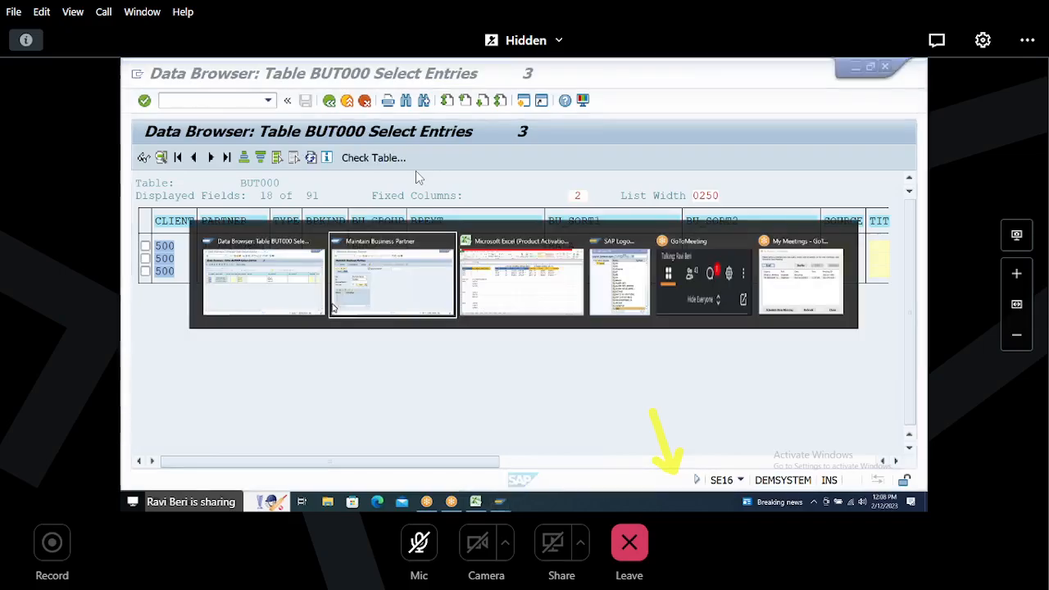
{"action": "type", "text": "100601"}
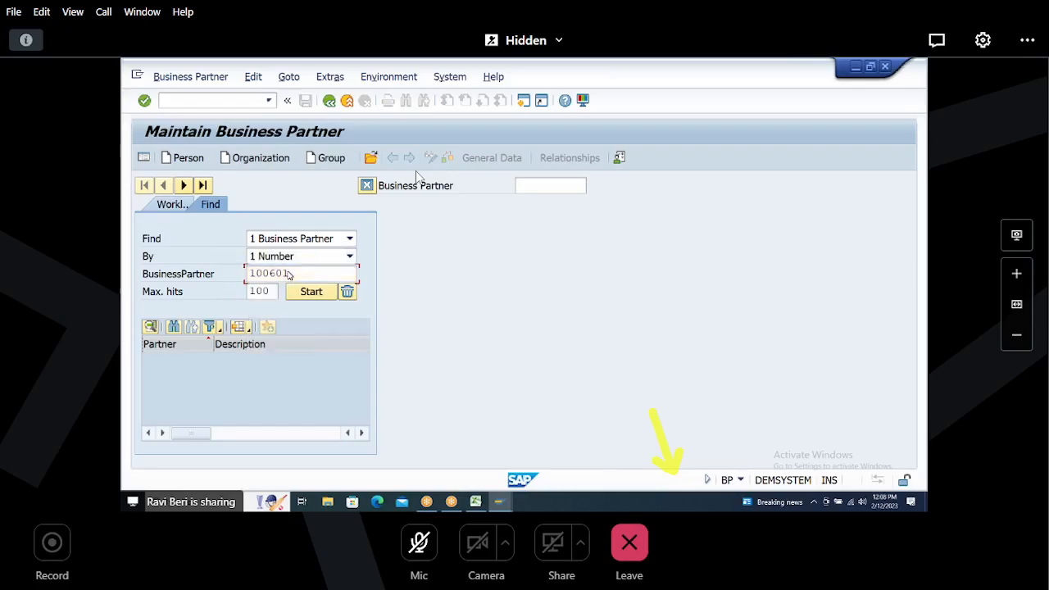
{"action": "key", "text": "Return"}
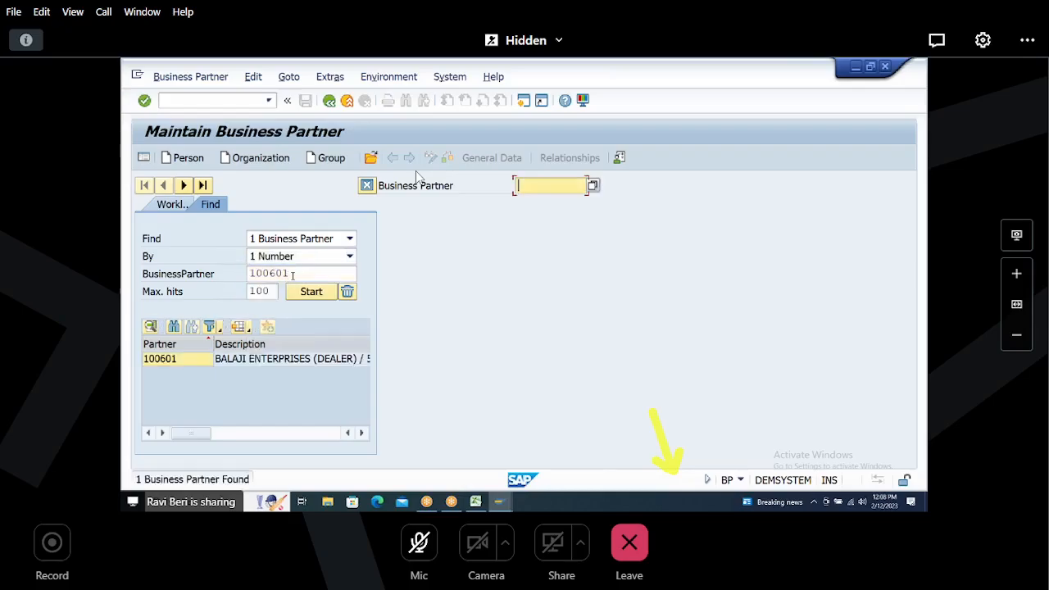
{"action": "double_click", "coordinate": [293, 273]}
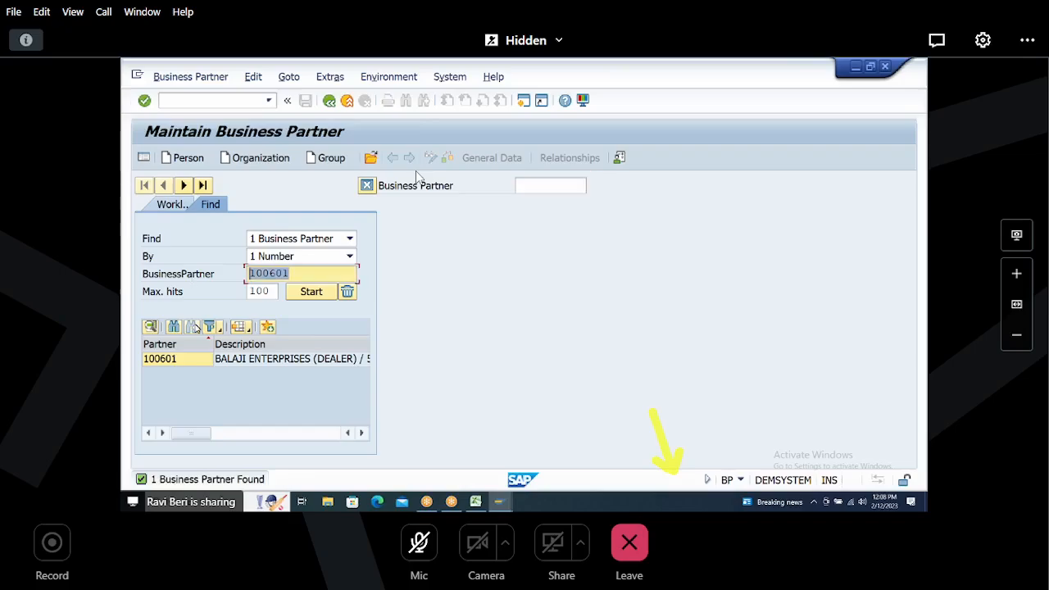
{"action": "left_click", "coordinate": [175, 363]}
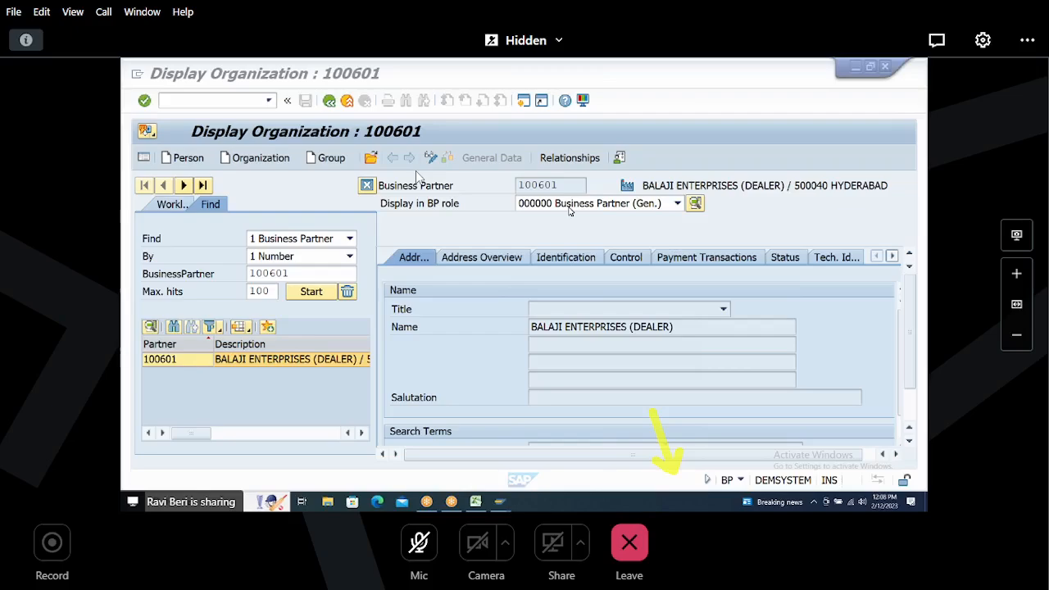
Step: Display partner 100601 in the HHCU00 FI CUSTOMER role and review its address data
{"action": "left_click", "coordinate": [678, 204]}
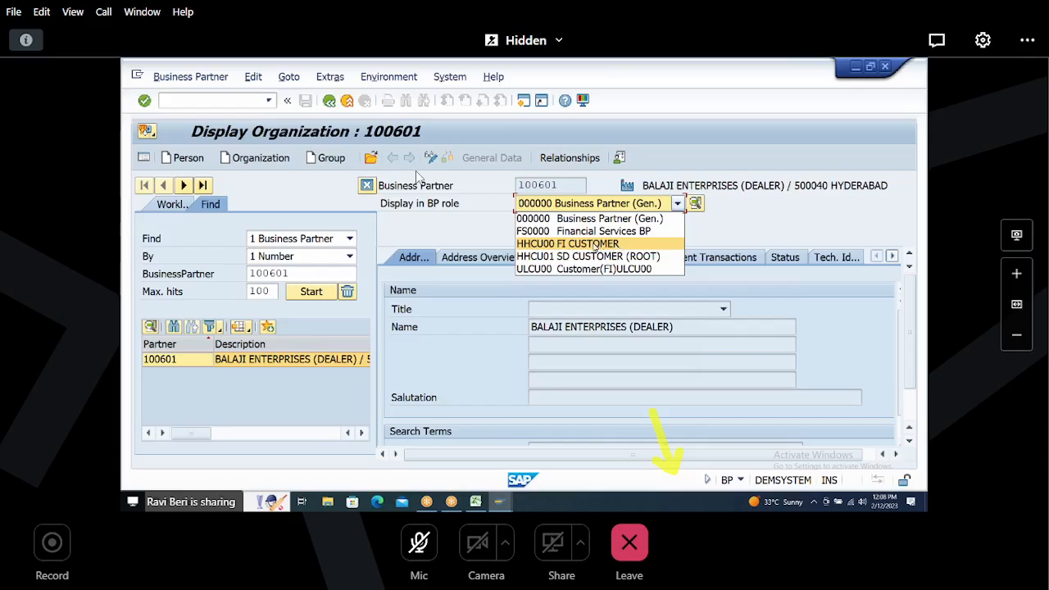
{"action": "left_click", "coordinate": [594, 244]}
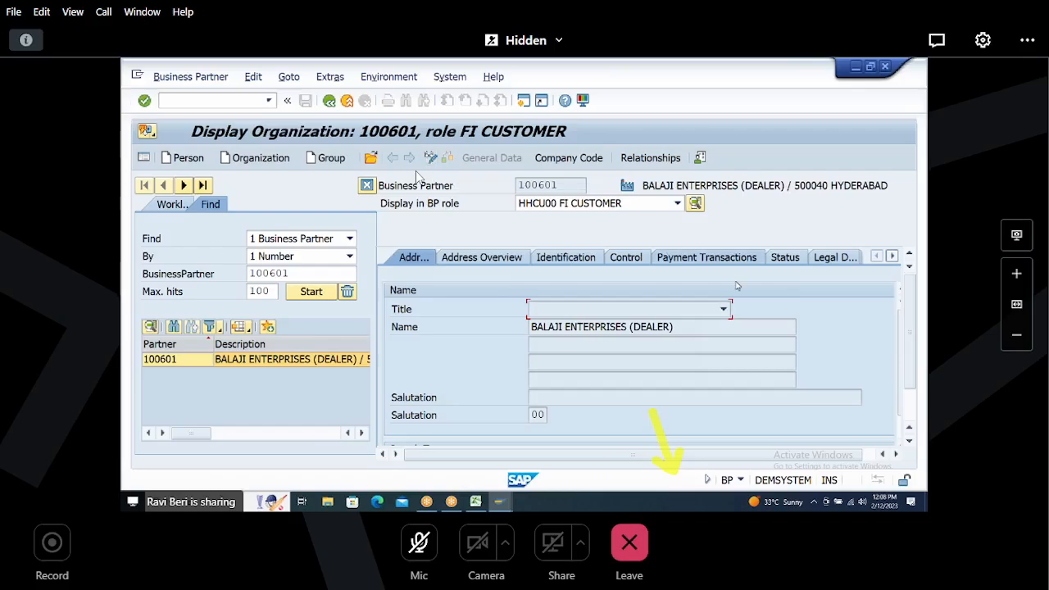
{"action": "scroll", "coordinate": [902, 346], "scroll_direction": "down", "scroll_amount": 1}
{"action": "scroll", "coordinate": [902, 346], "scroll_direction": "down", "scroll_amount": 2}
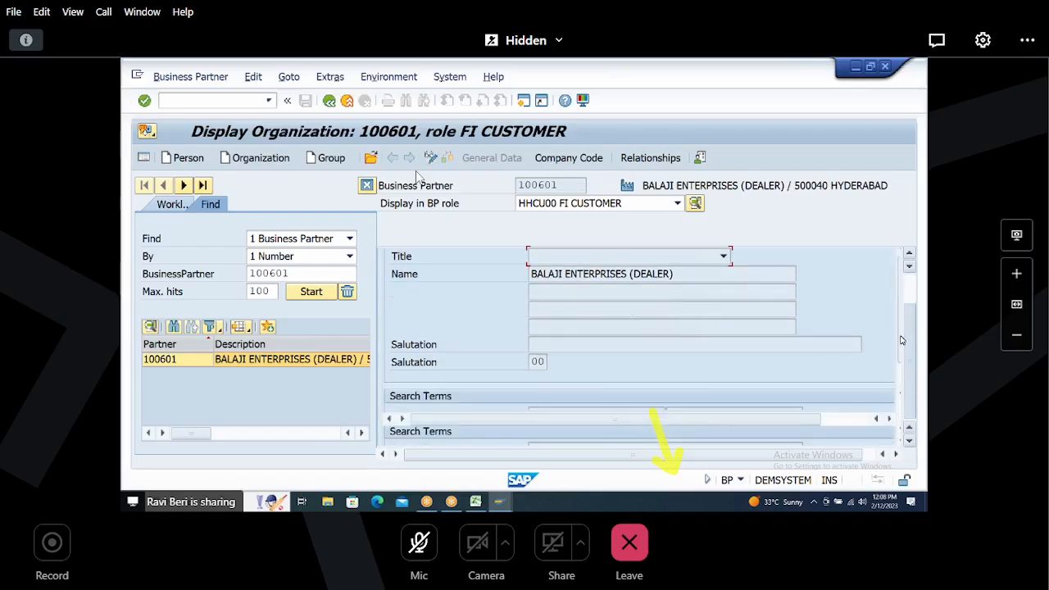
{"action": "left_click", "coordinate": [679, 274]}
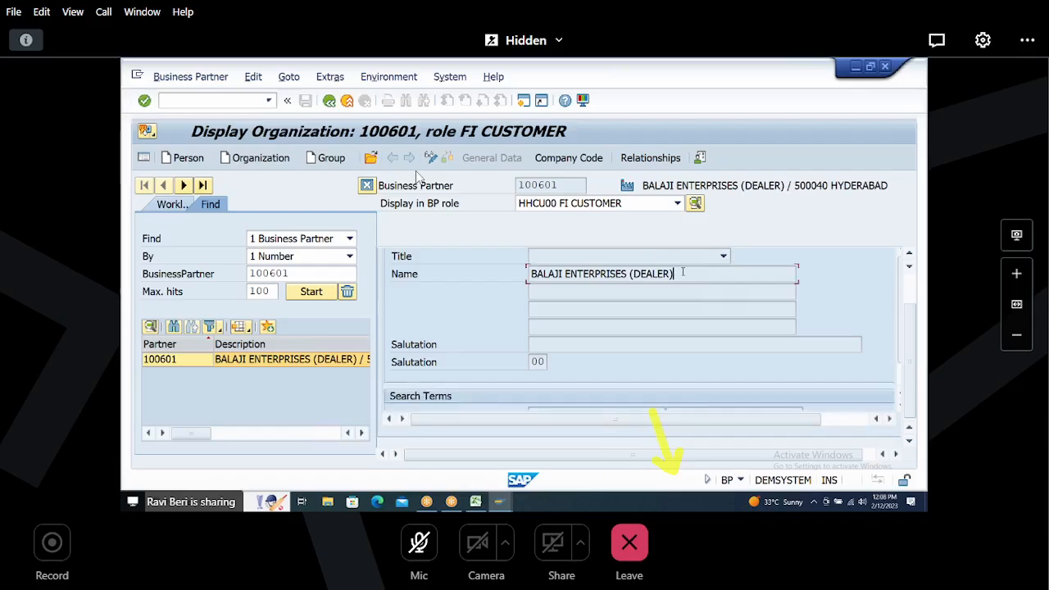
{"action": "scroll", "coordinate": [683, 273], "scroll_direction": "down", "scroll_amount": 5}
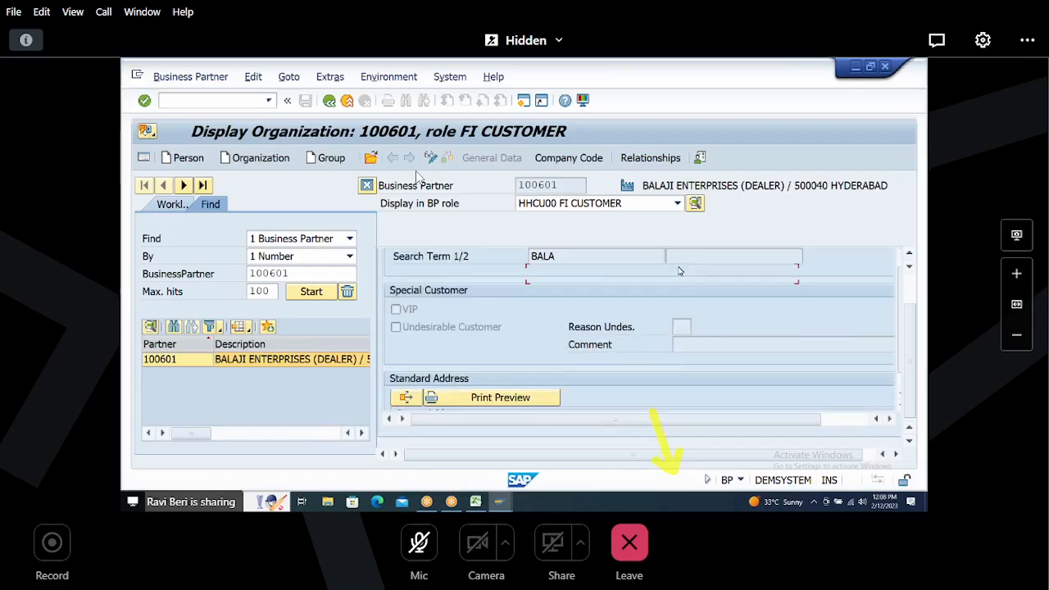
{"action": "scroll", "coordinate": [678, 272], "scroll_direction": "down", "scroll_amount": 8}
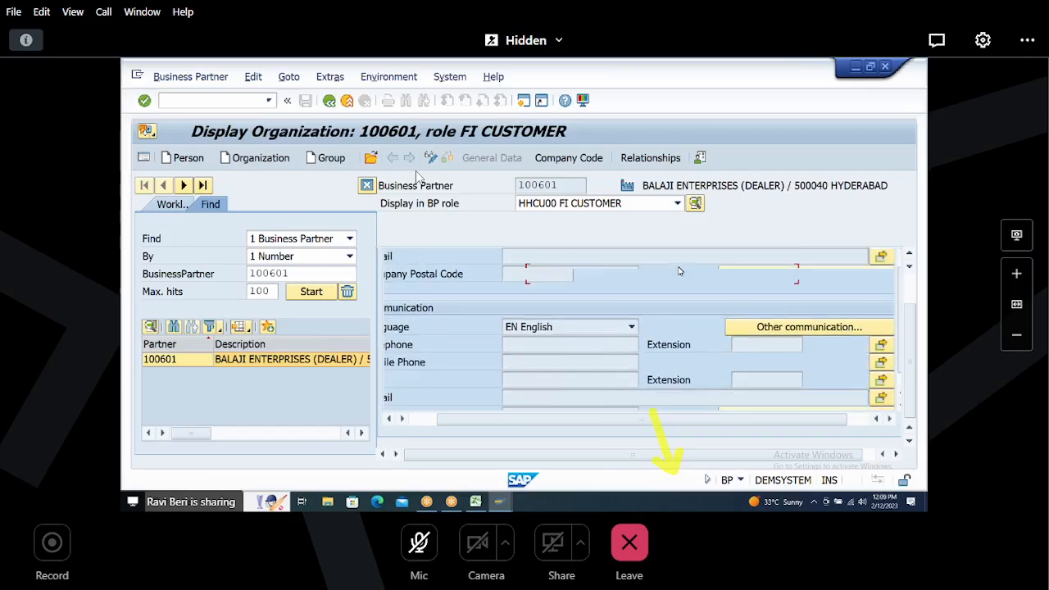
{"action": "scroll", "coordinate": [679, 272], "scroll_direction": "down", "scroll_amount": 5}
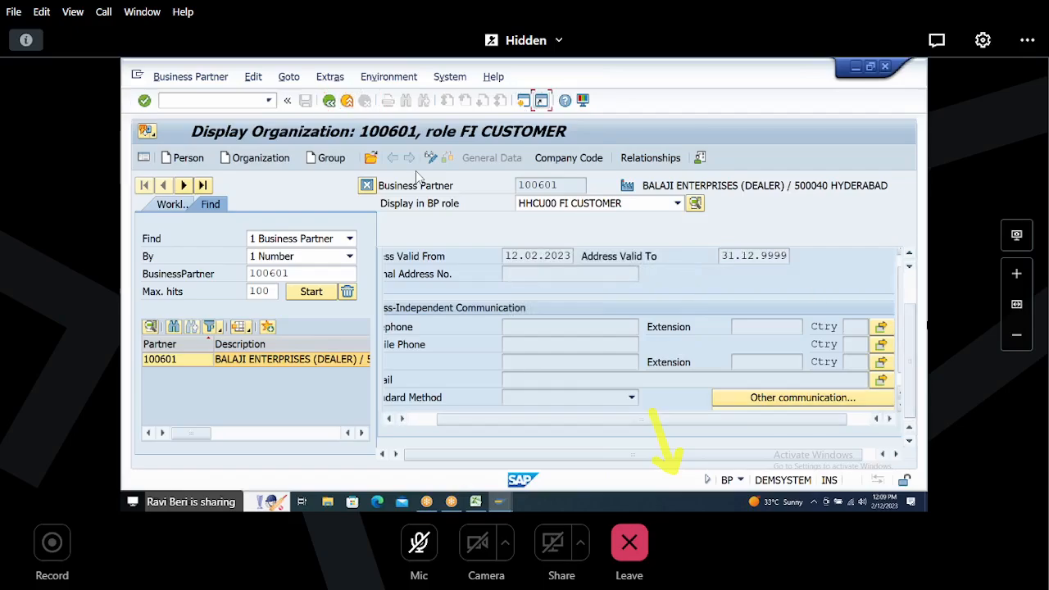
{"action": "scroll", "coordinate": [637, 347], "scroll_direction": "up", "scroll_amount": 2}
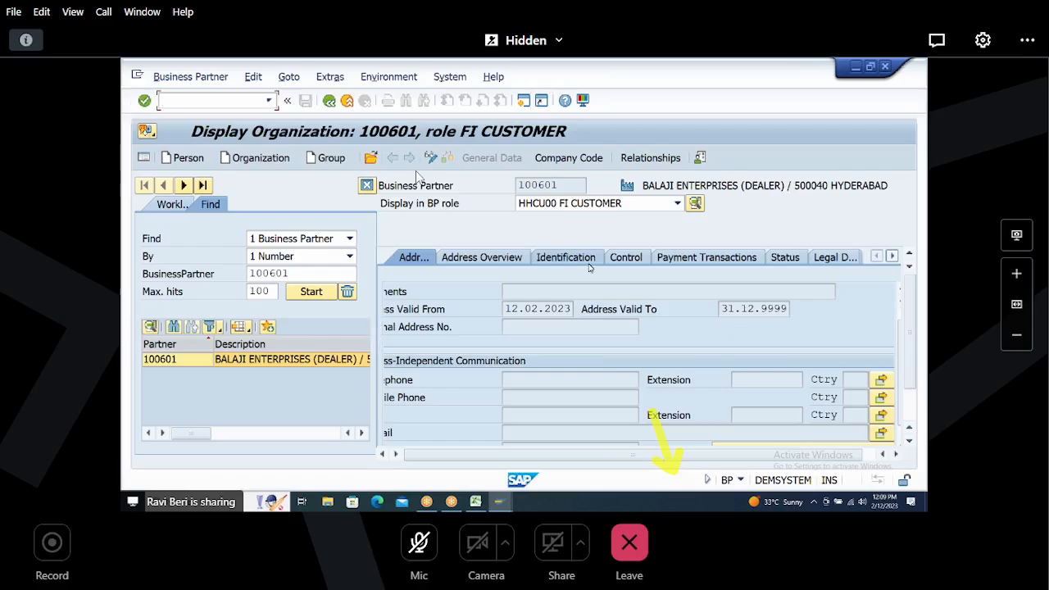
{"action": "left_click", "coordinate": [542, 309]}
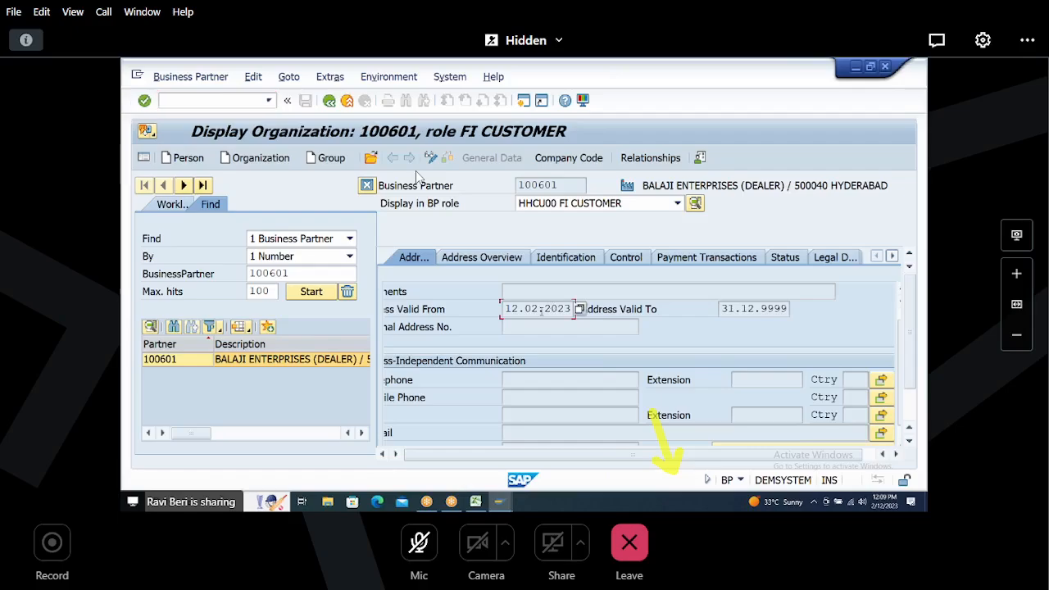
Step: Open the FI CUSTOMER company code data and examine the customer number and reconciliation account
{"action": "left_click", "coordinate": [678, 204]}
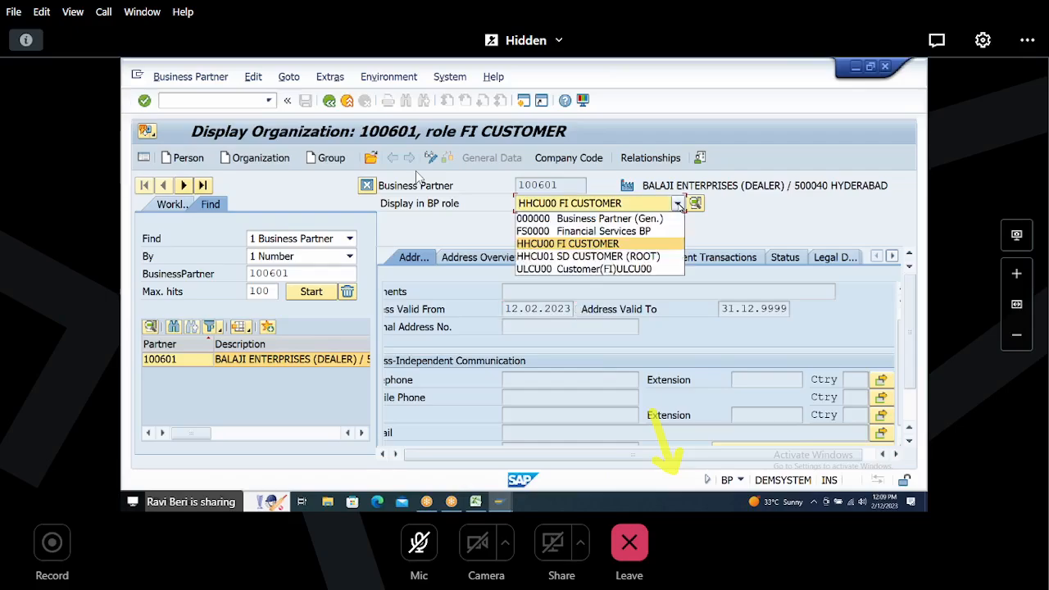
{"action": "left_click", "coordinate": [587, 244]}
{"action": "left_click", "coordinate": [566, 158]}
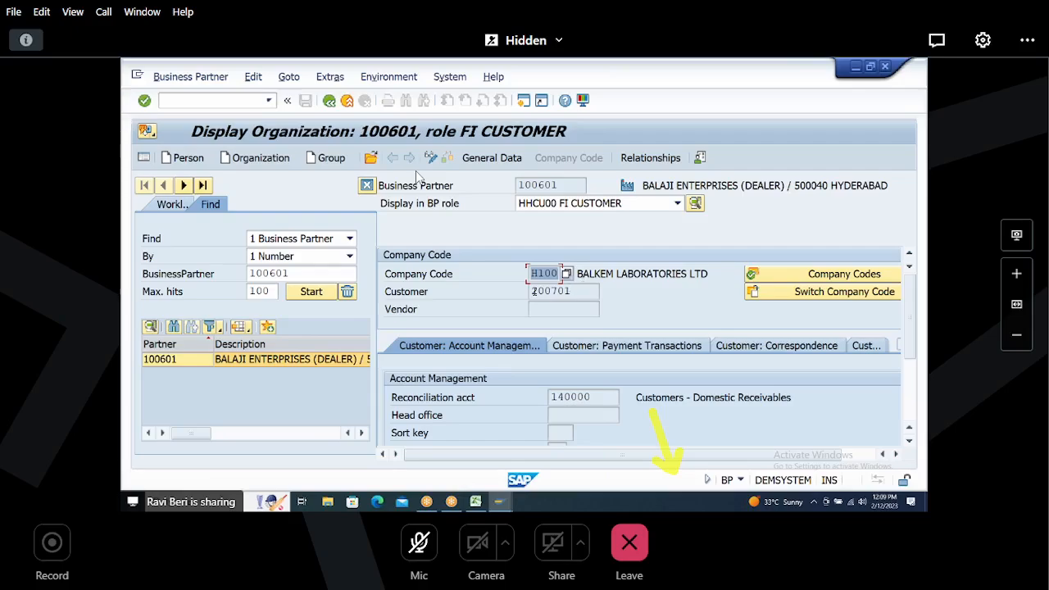
{"action": "key", "text": "Tab"}
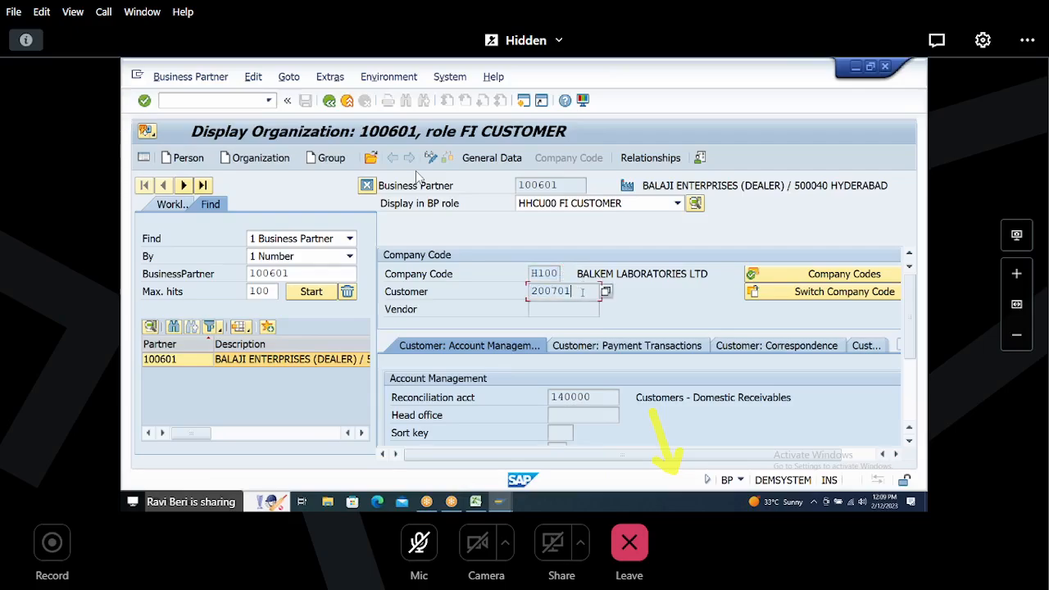
{"action": "mouse_move", "coordinate": [533, 292]}
{"action": "left_mouse_down"}
{"action": "mouse_move", "coordinate": [578, 291]}
{"action": "mouse_move", "coordinate": [514, 287]}
{"action": "left_mouse_up"}
{"action": "left_click_drag", "start_coordinate": [551, 397], "coordinate": [591, 397]}
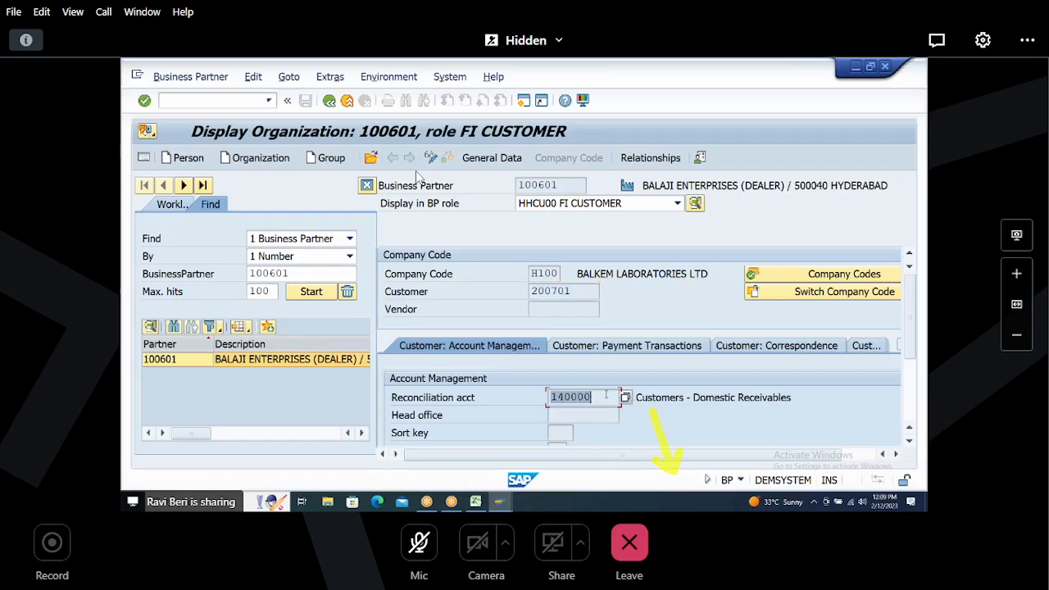
Step: Switch to the HHCU01 SD CUSTOMER (ROOT) role and open sales data for sales area H100 / H1 / H1
{"action": "left_click", "coordinate": [677, 203]}
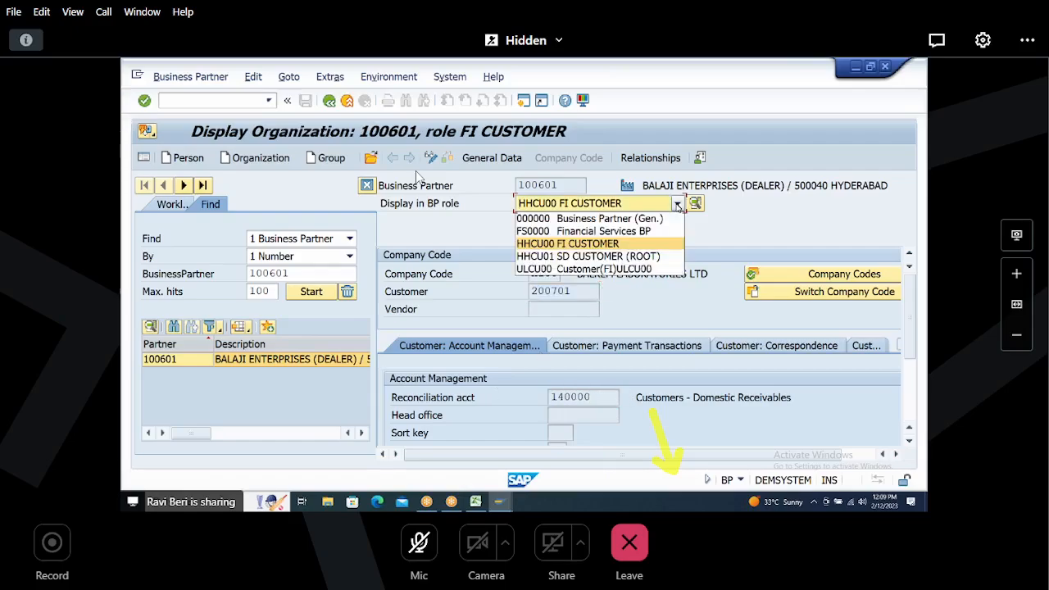
{"action": "left_click", "coordinate": [567, 256]}
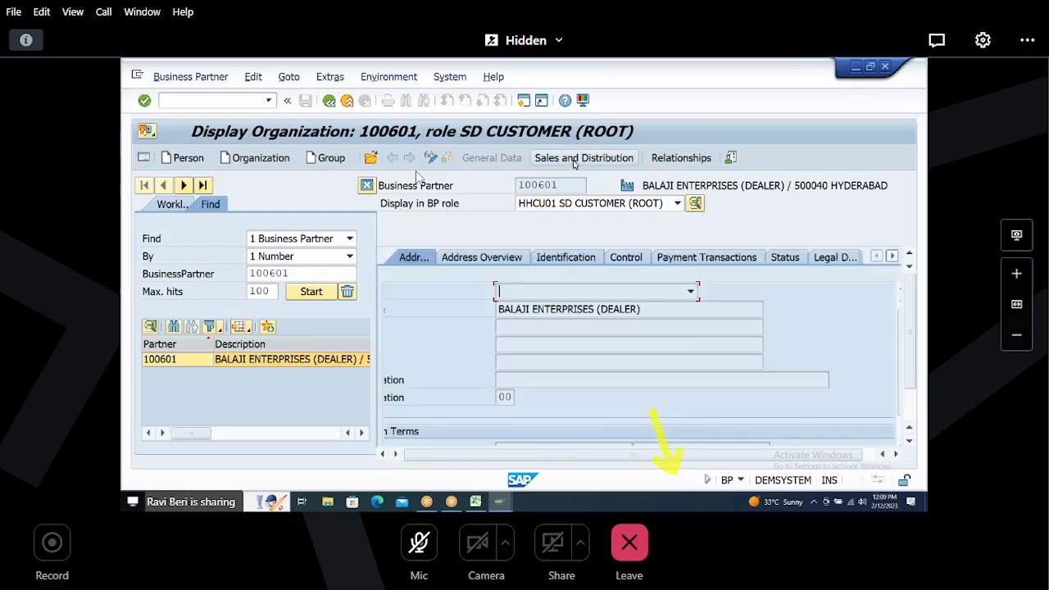
{"action": "left_click", "coordinate": [575, 160]}
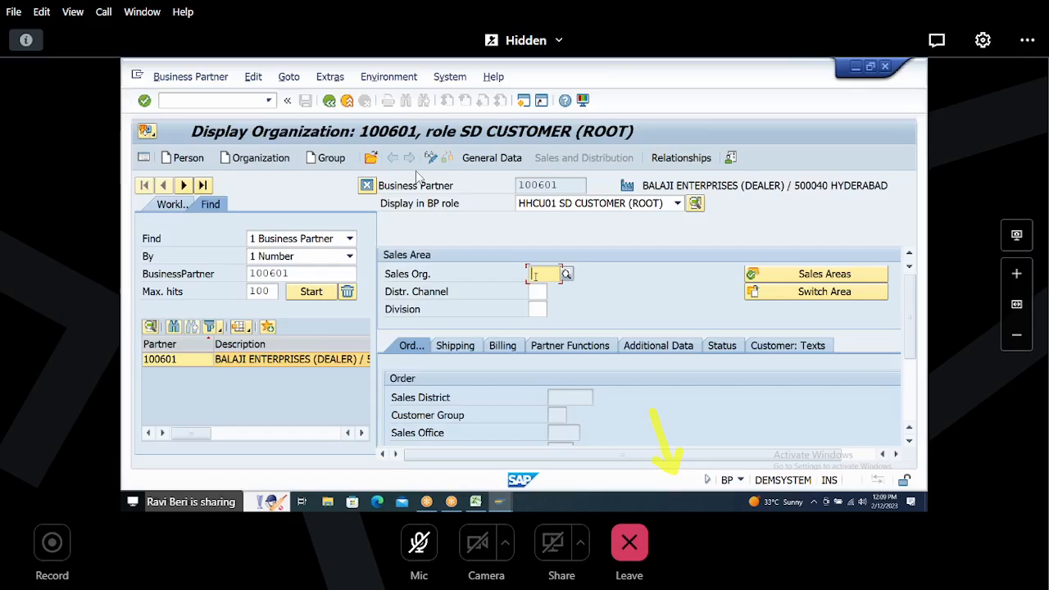
{"action": "type", "text": "H100"}
{"action": "key", "text": "Return"}
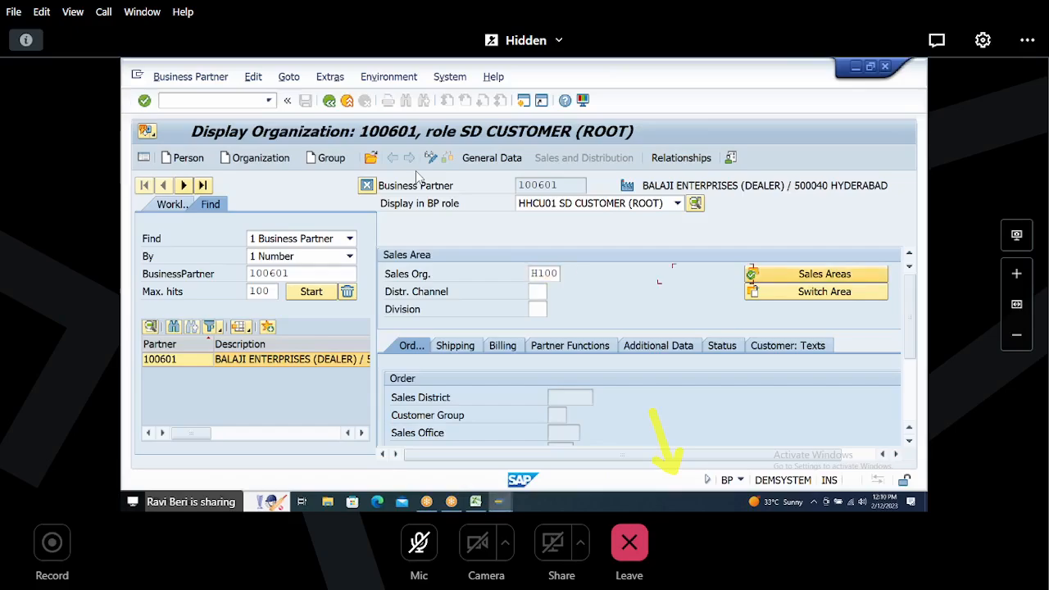
{"action": "type", "text": "H1"}
{"action": "key", "text": "Tab"}
{"action": "type", "text": "H"}
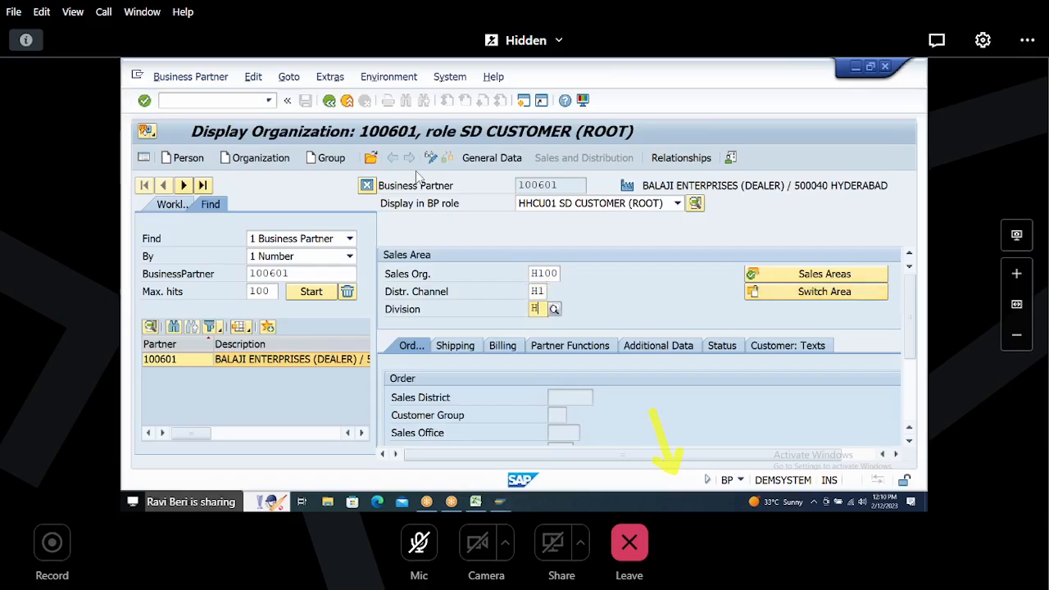
{"action": "type", "text": "1"}
{"action": "key", "text": "Return"}
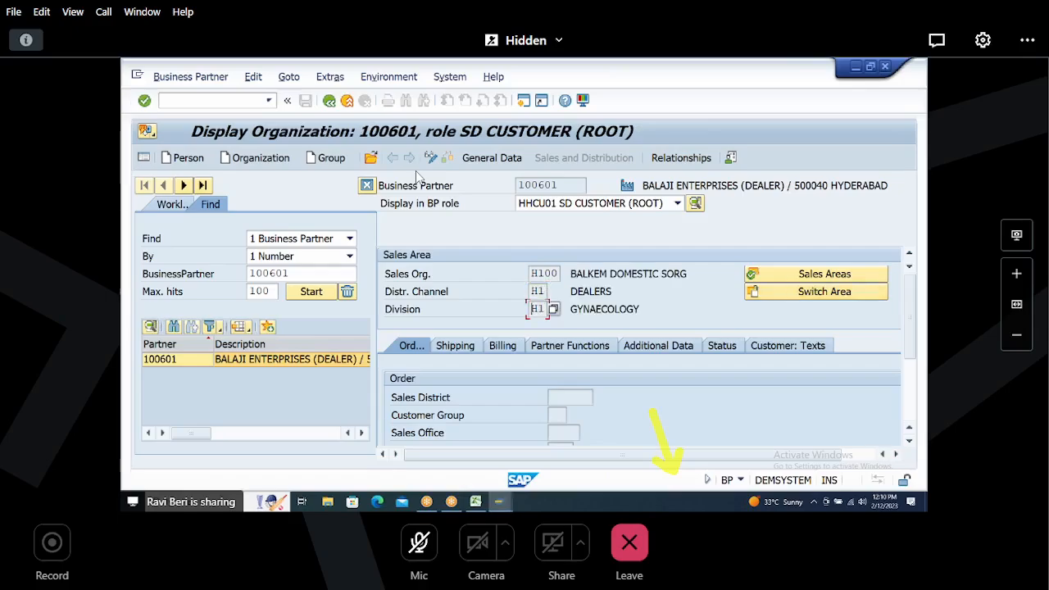
Step: Review the Shipping and Billing sales data, including delivering plant, incoterms and payment terms
{"action": "left_click", "coordinate": [456, 346]}
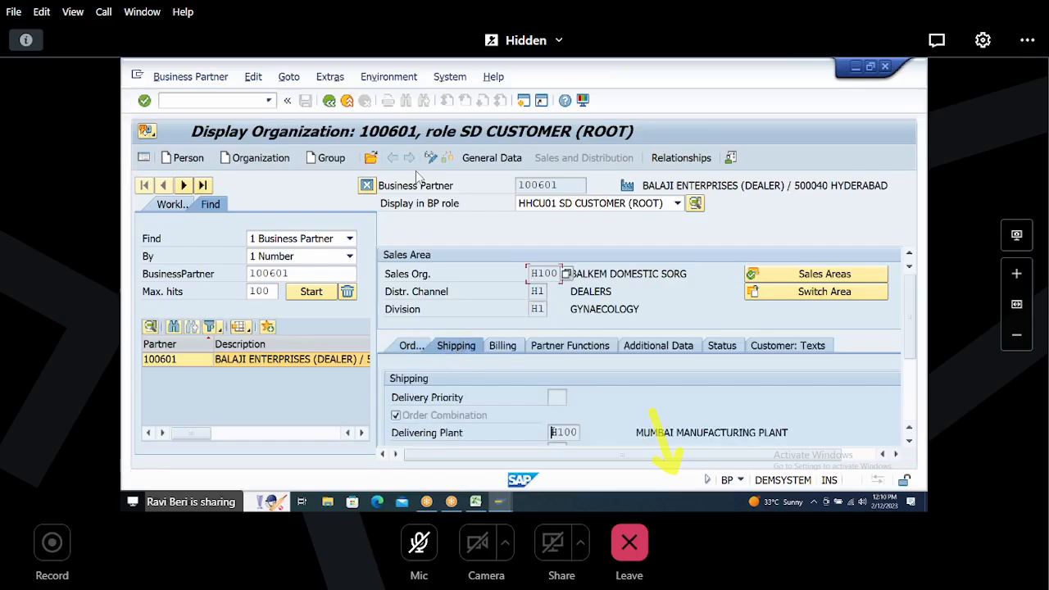
{"action": "left_click", "coordinate": [548, 433]}
{"action": "scroll", "coordinate": [887, 336], "scroll_direction": "down", "scroll_amount": 3}
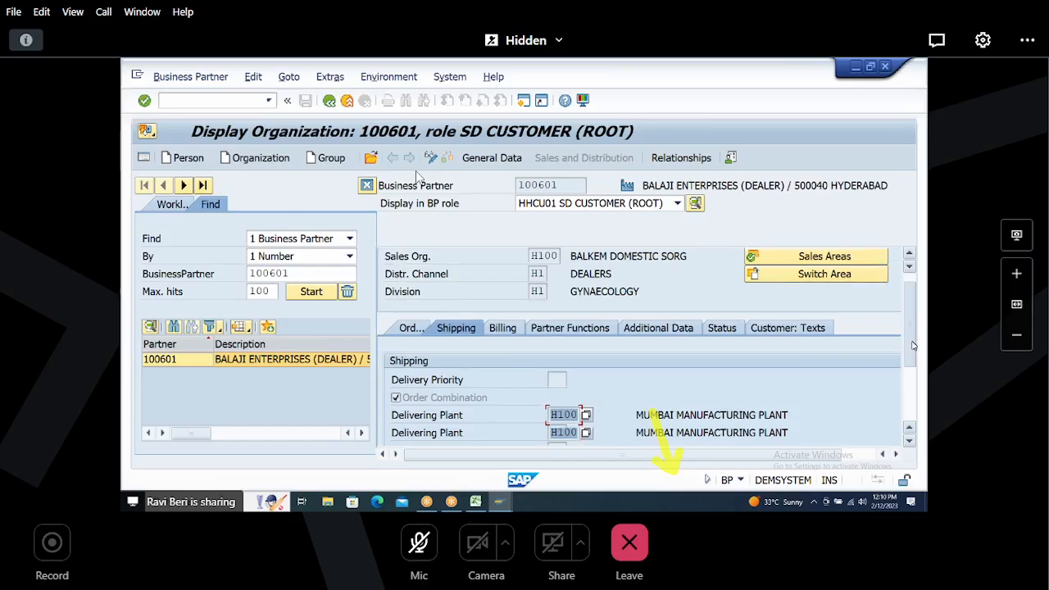
{"action": "left_click", "coordinate": [509, 278]}
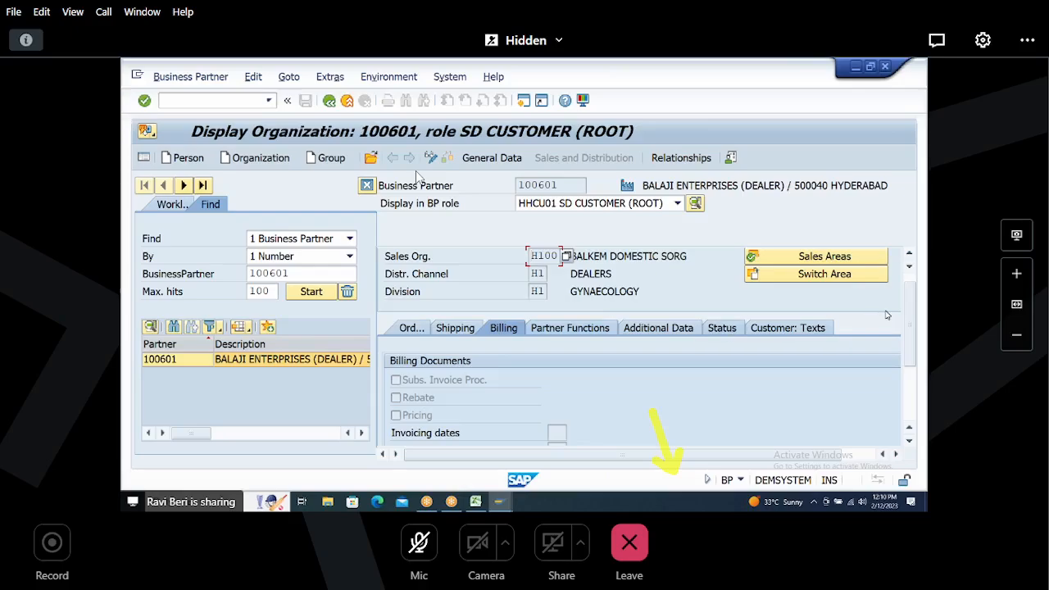
{"action": "scroll", "coordinate": [912, 355], "scroll_direction": "down", "scroll_amount": 3}
{"action": "scroll", "coordinate": [912, 355], "scroll_direction": "down", "scroll_amount": 3}
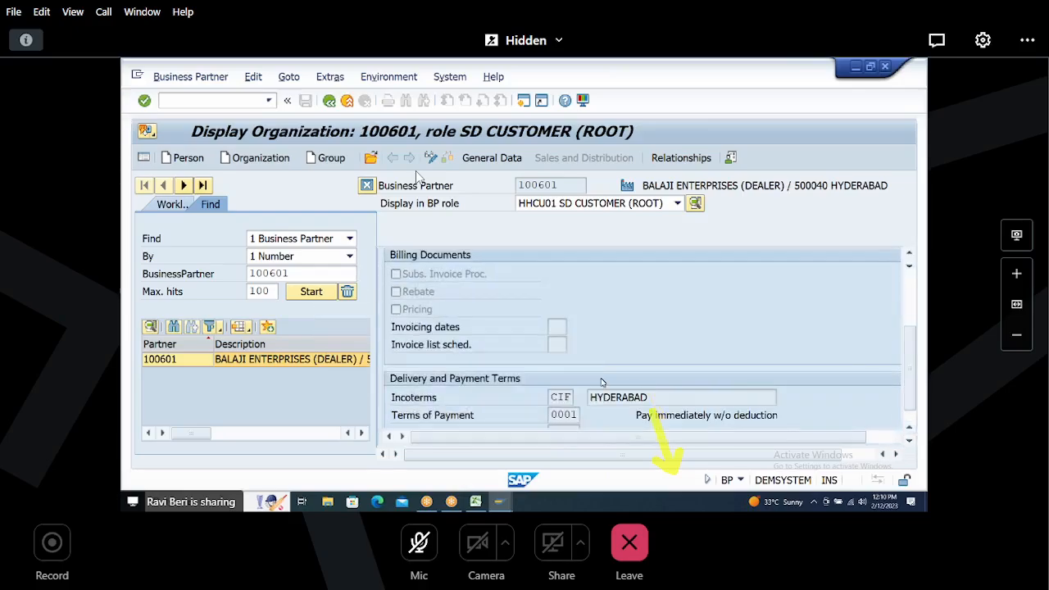
{"action": "key", "text": "Down"}
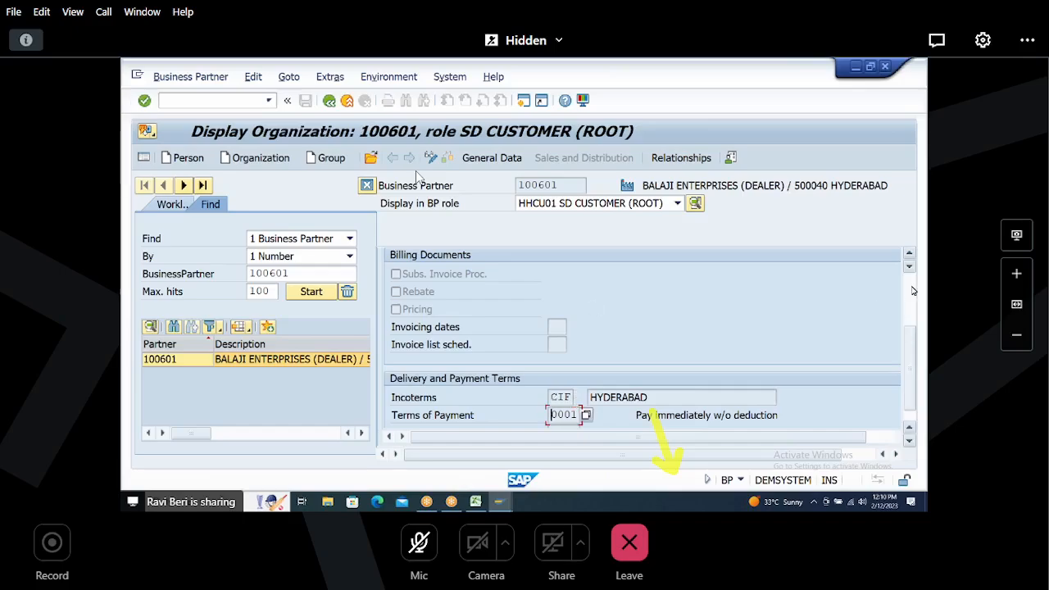
Step: Open the list of sales areas maintained for partner 100601 and close it
{"action": "scroll", "coordinate": [914, 326], "scroll_direction": "up", "scroll_amount": 5}
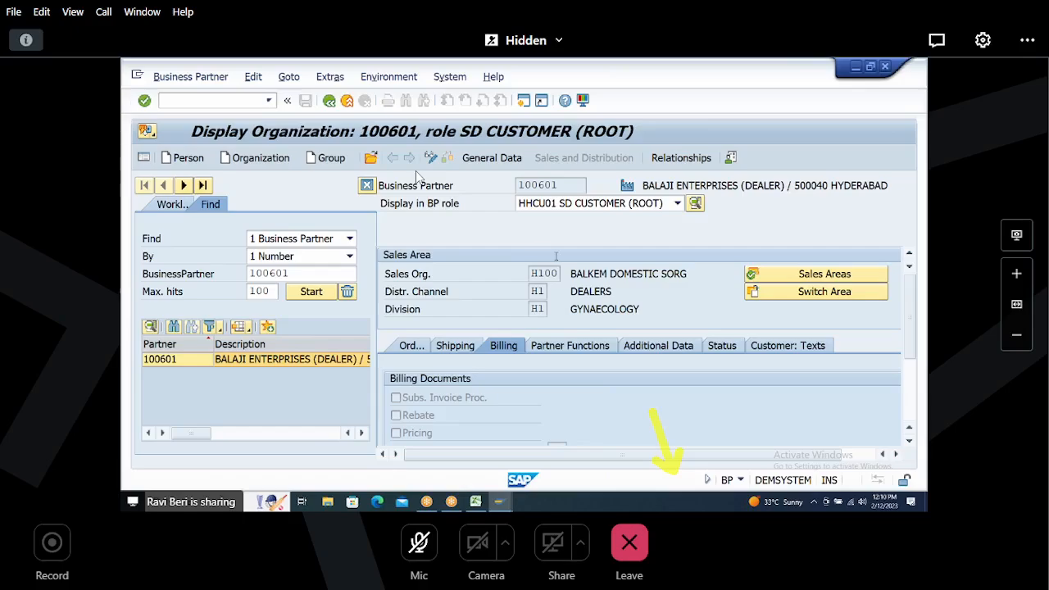
{"action": "left_click", "coordinate": [786, 277]}
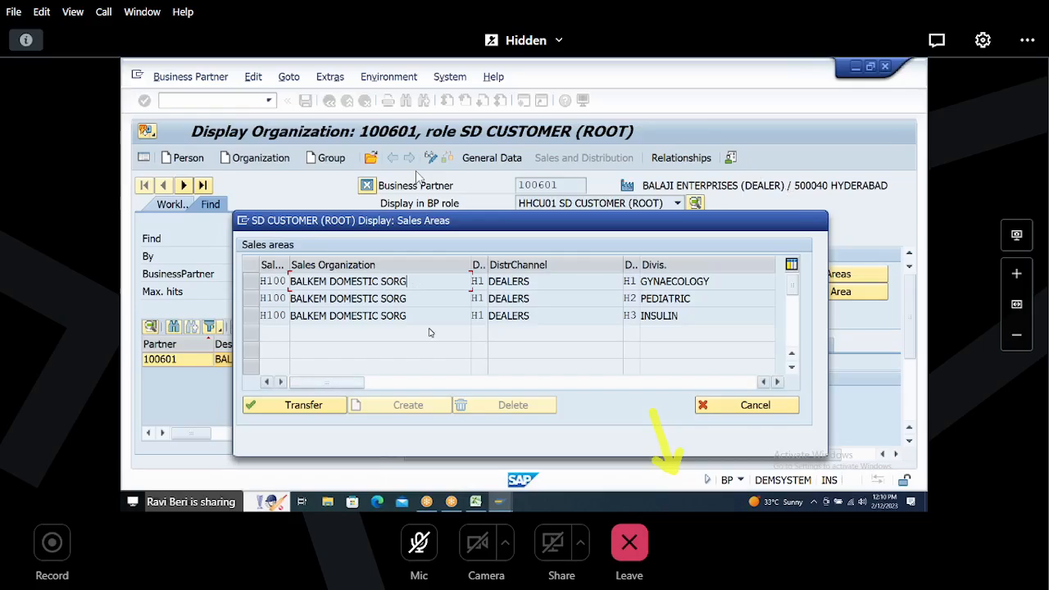
{"action": "left_click", "coordinate": [746, 405]}
Step: Find business partner 100602, open it in the SD CUSTOMER (ROOT) role and view its shipping data
{"action": "left_click", "coordinate": [296, 273]}
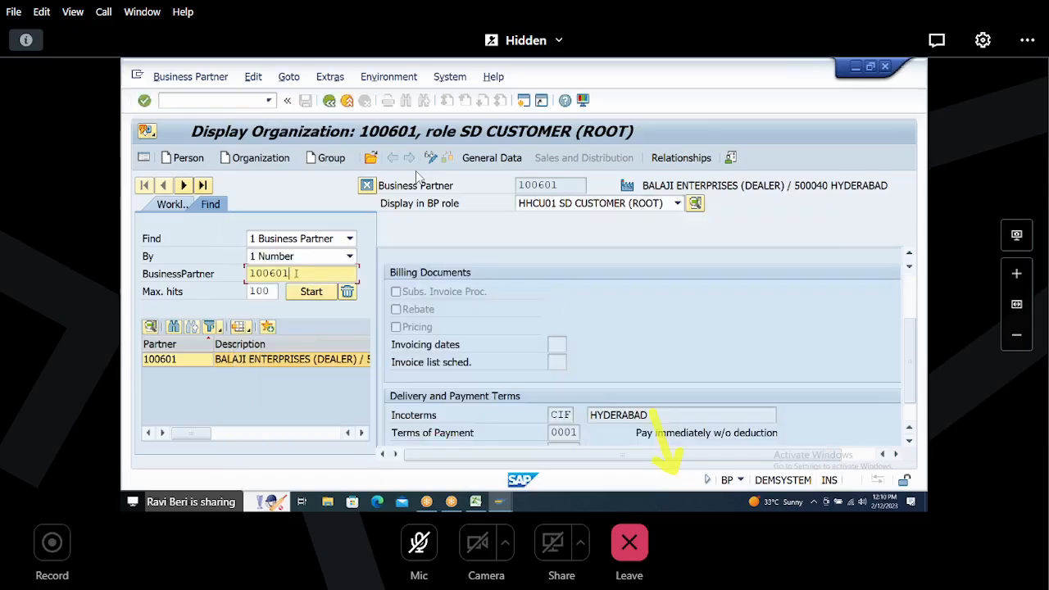
{"action": "type", "text": "2"}
{"action": "key", "text": "Return"}
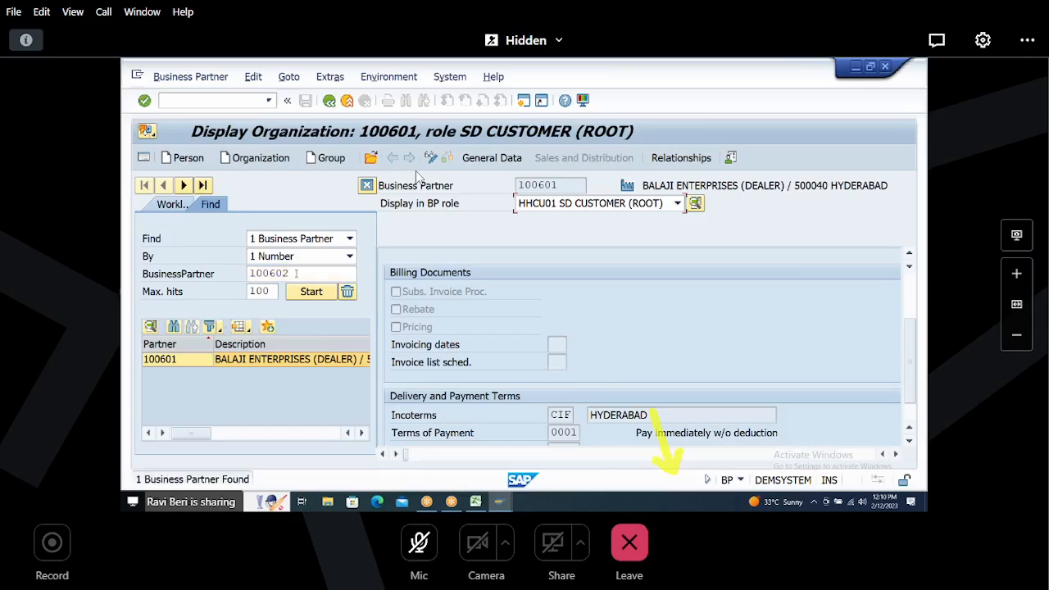
{"action": "double_click", "coordinate": [181, 360]}
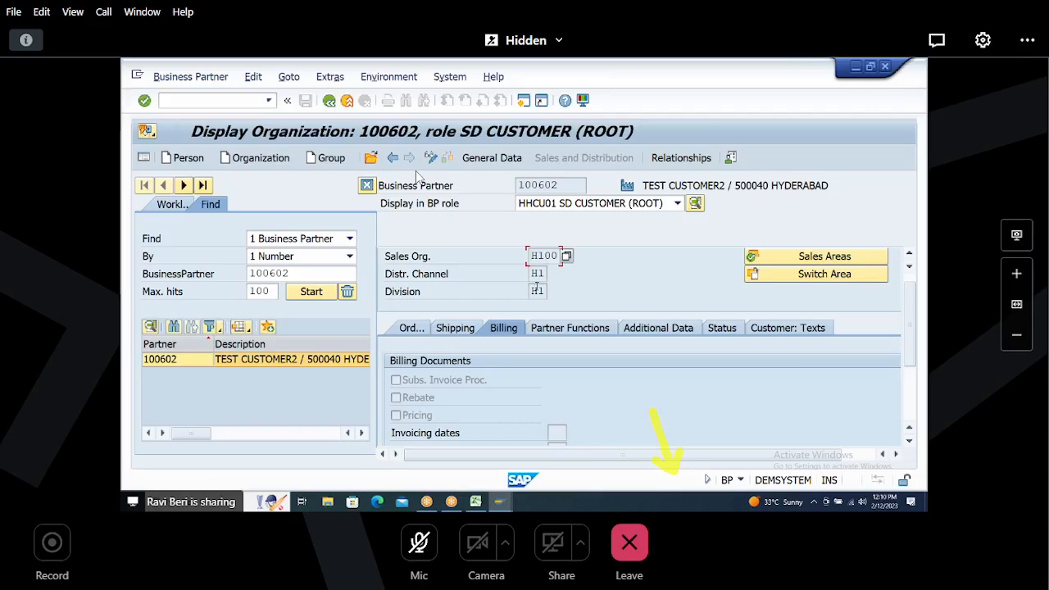
{"action": "left_click", "coordinate": [456, 331]}
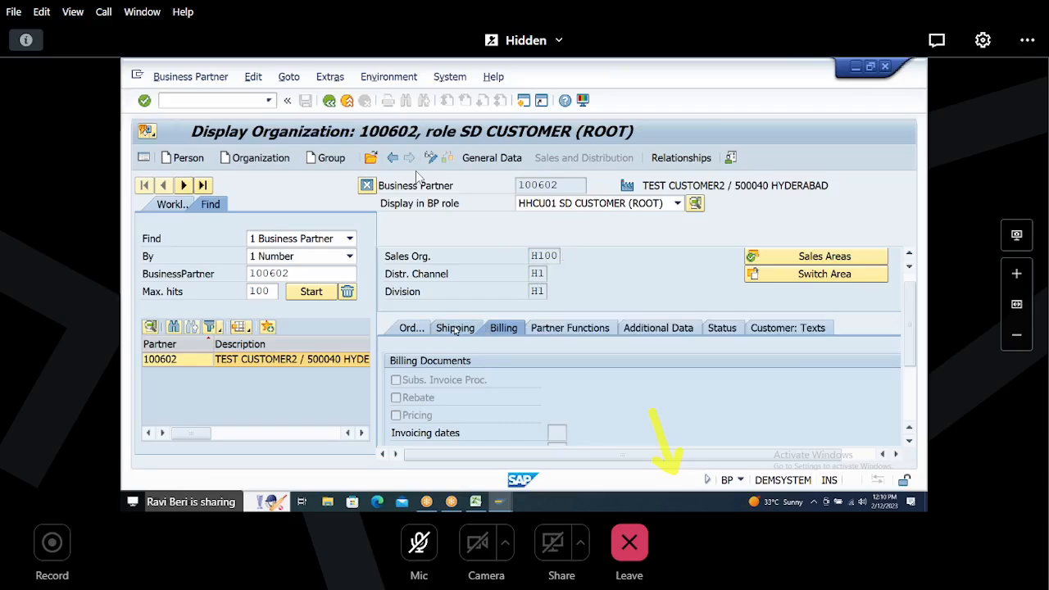
Step: Display partner 100602 in the HHCU00 FI CUSTOMER and HHCU01 SD CUSTOMER (ROOT) roles, then leave the BP transaction
{"action": "left_click", "coordinate": [636, 204]}
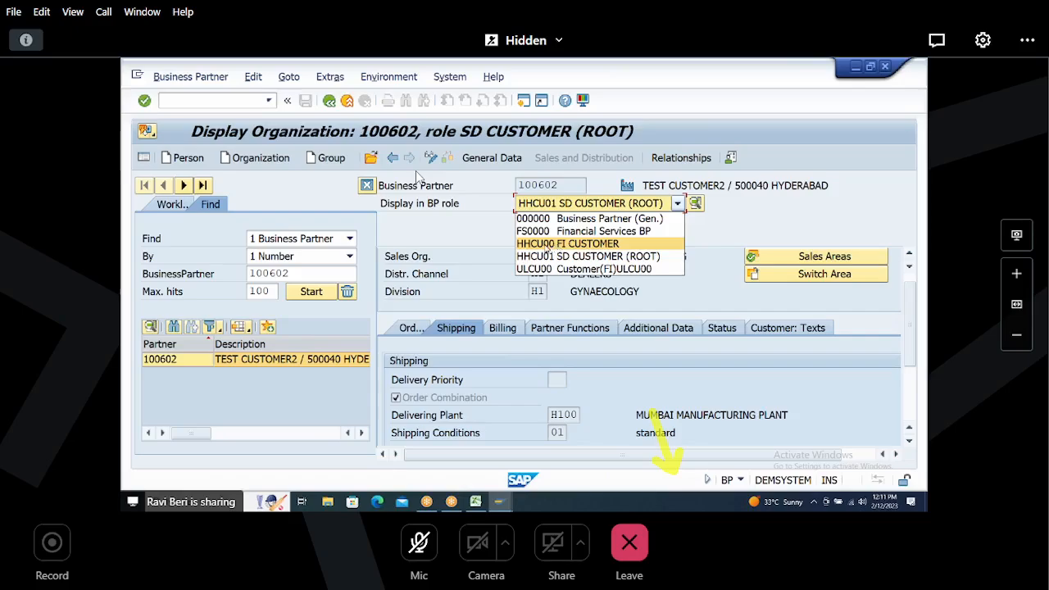
{"action": "left_click", "coordinate": [548, 246]}
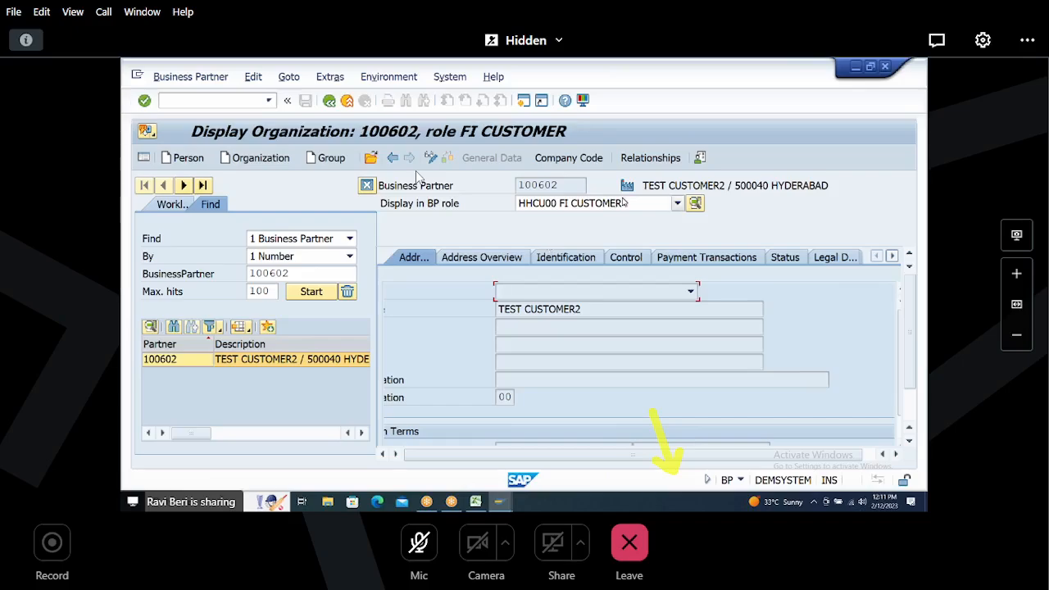
{"action": "left_click", "coordinate": [625, 203]}
{"action": "left_click", "coordinate": [572, 258]}
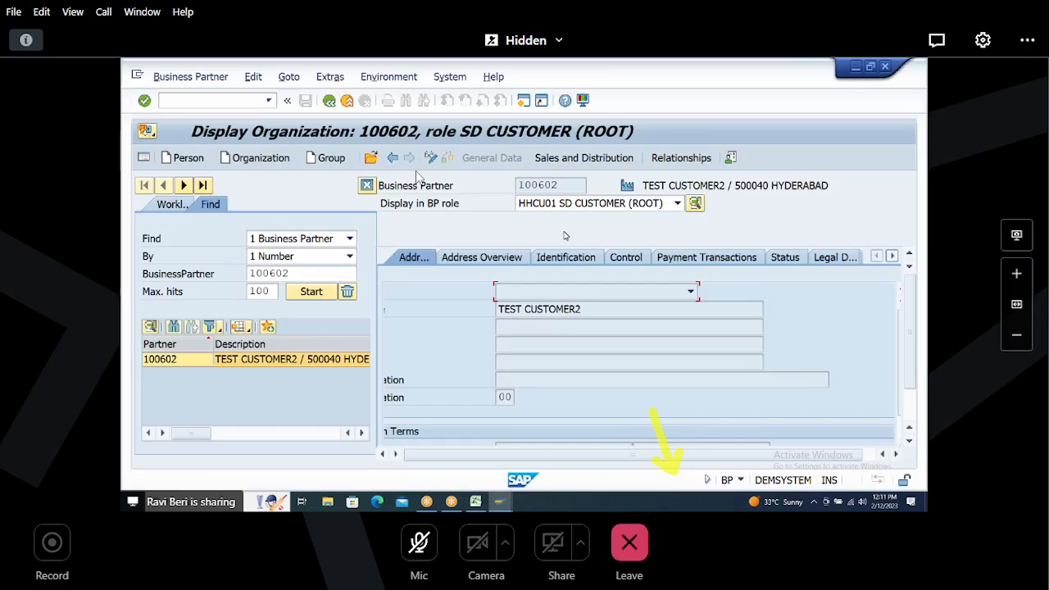
{"action": "left_click", "coordinate": [328, 100]}
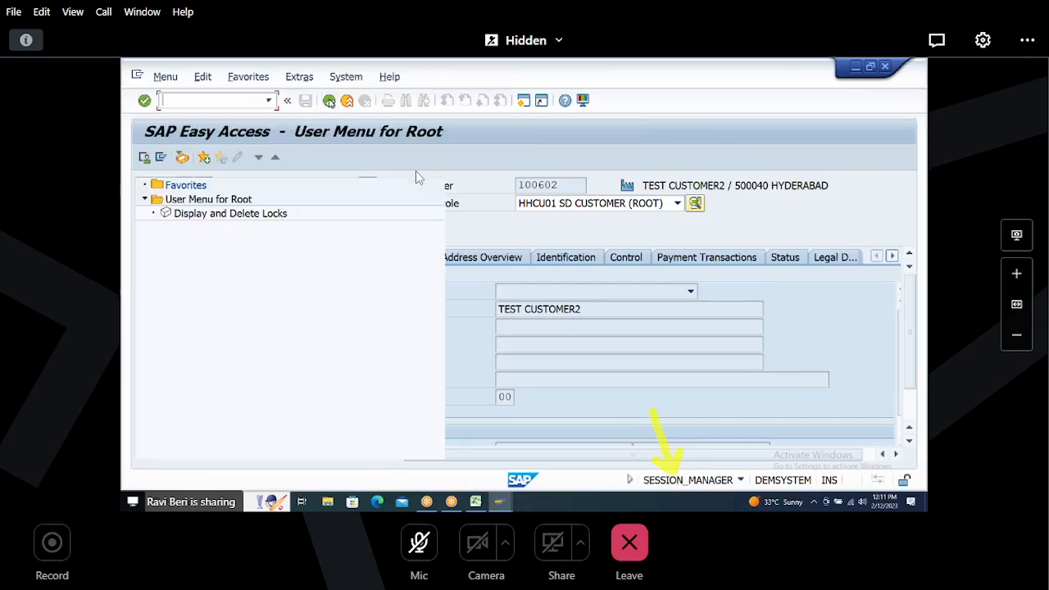
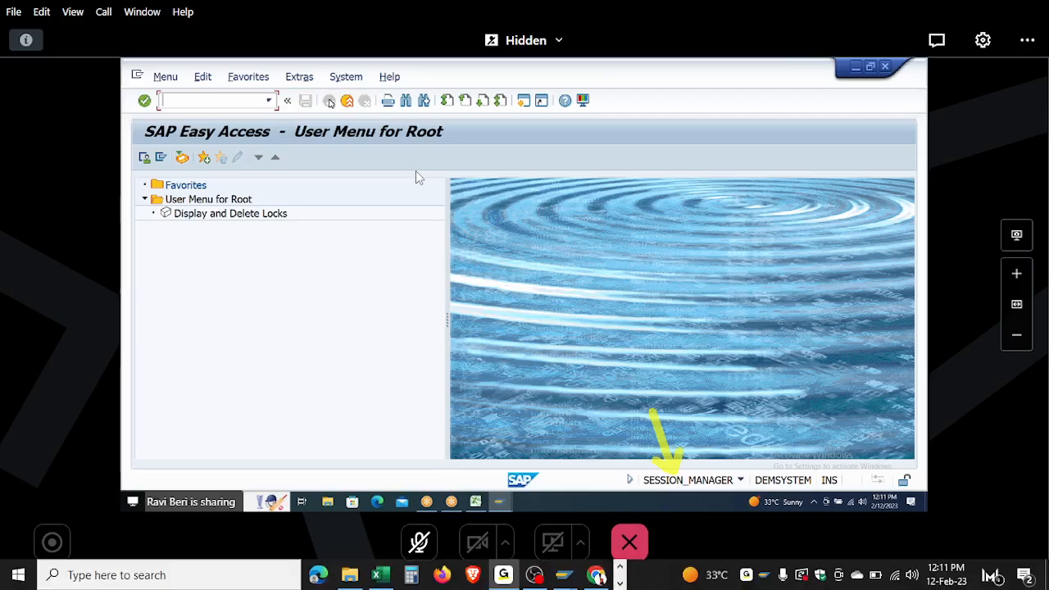
{"action": "key", "text": "super+Tab"}
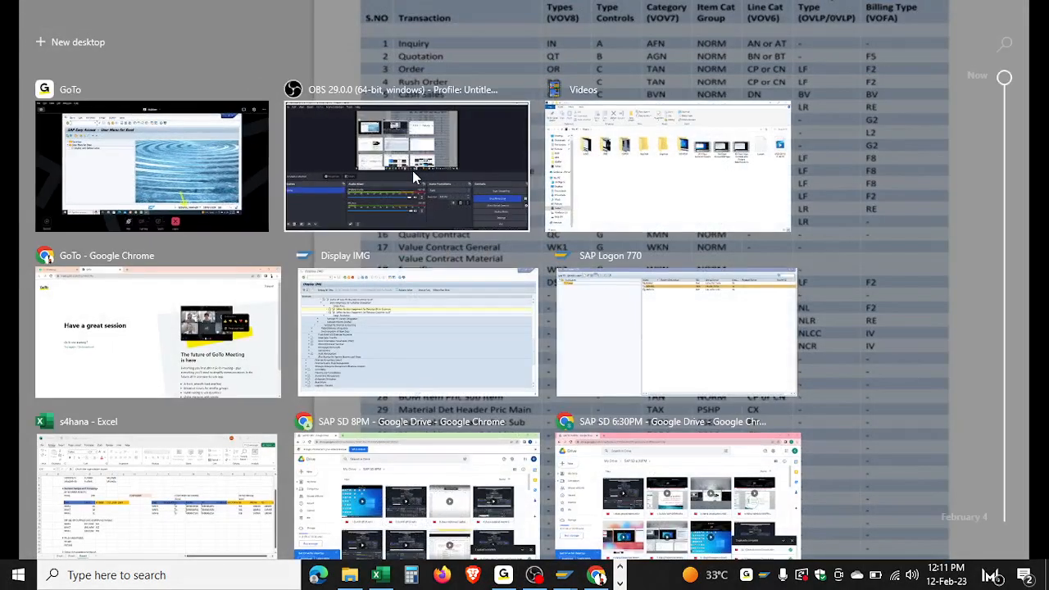
{"action": "left_click", "coordinate": [414, 177]}
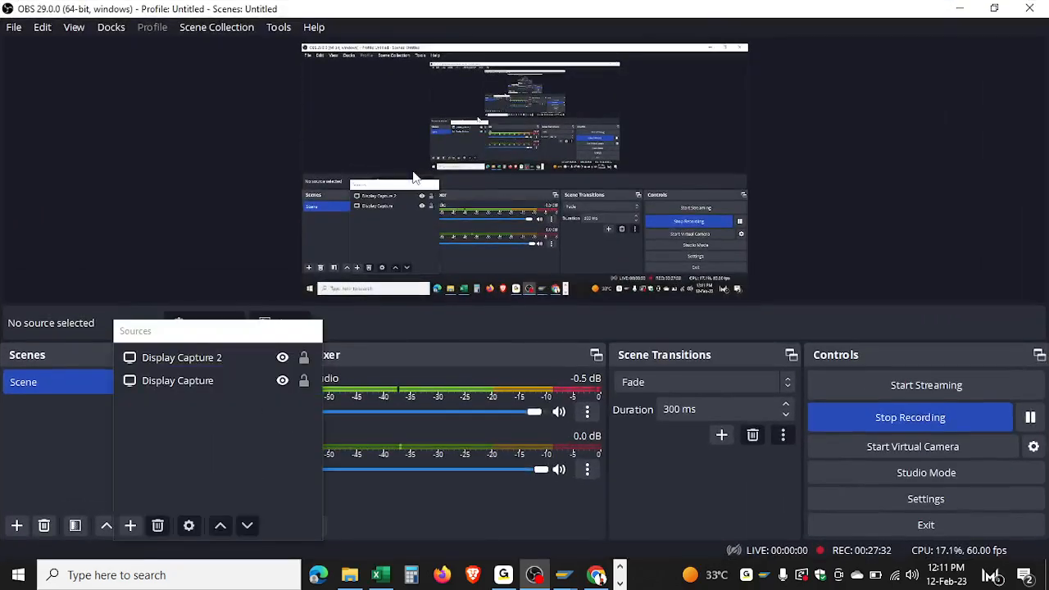
{"action": "key", "text": "super+Tab"}
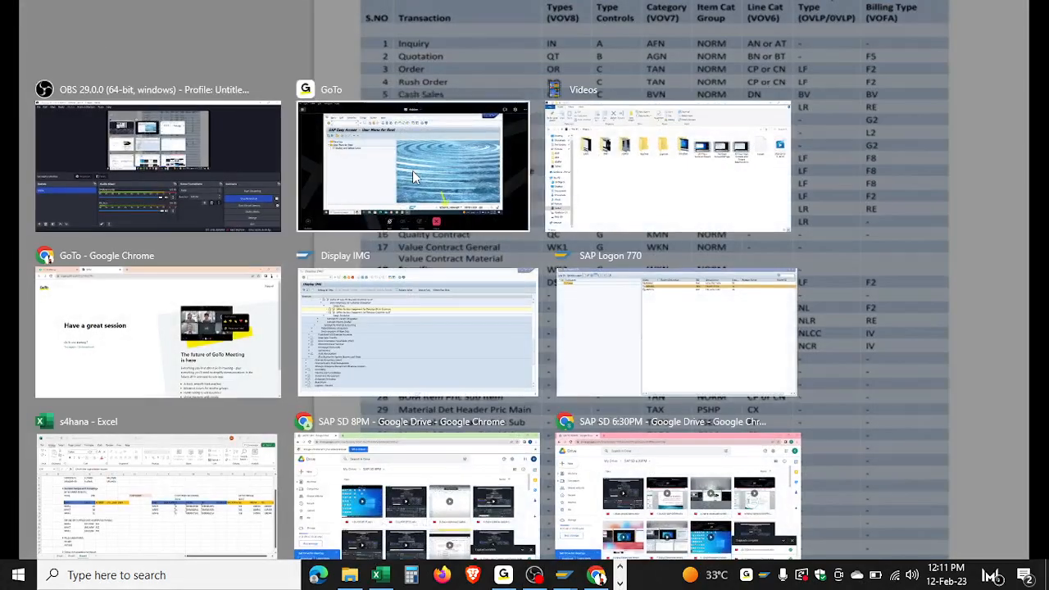
{"action": "left_click", "coordinate": [414, 177]}
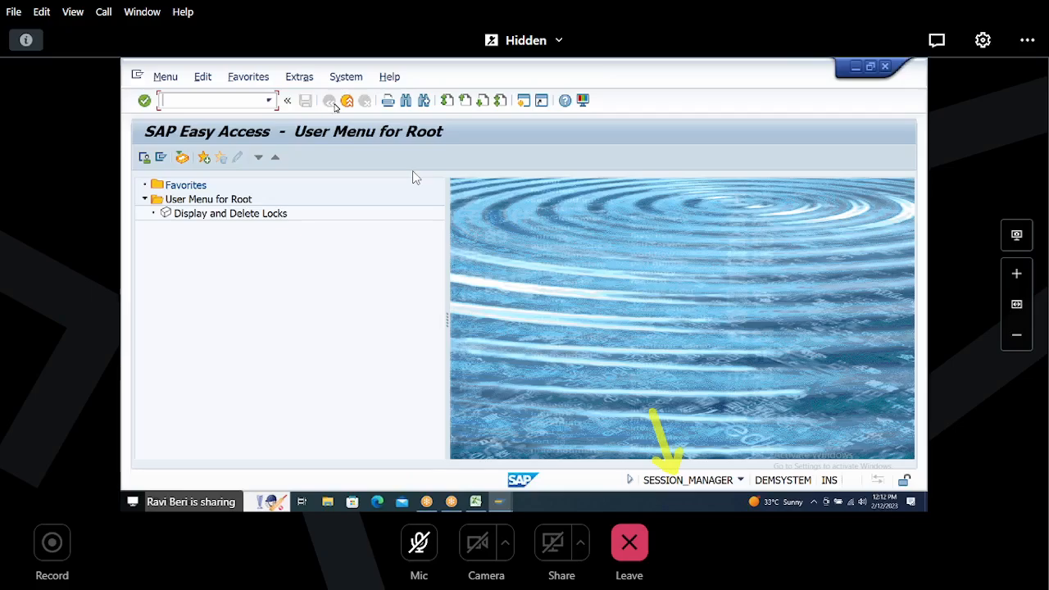
Step: Switch to Excel and compare the XDN1 customer number ranges with the BUCF business partner number ranges for each account group
{"action": "left_click", "coordinate": [475, 502]}
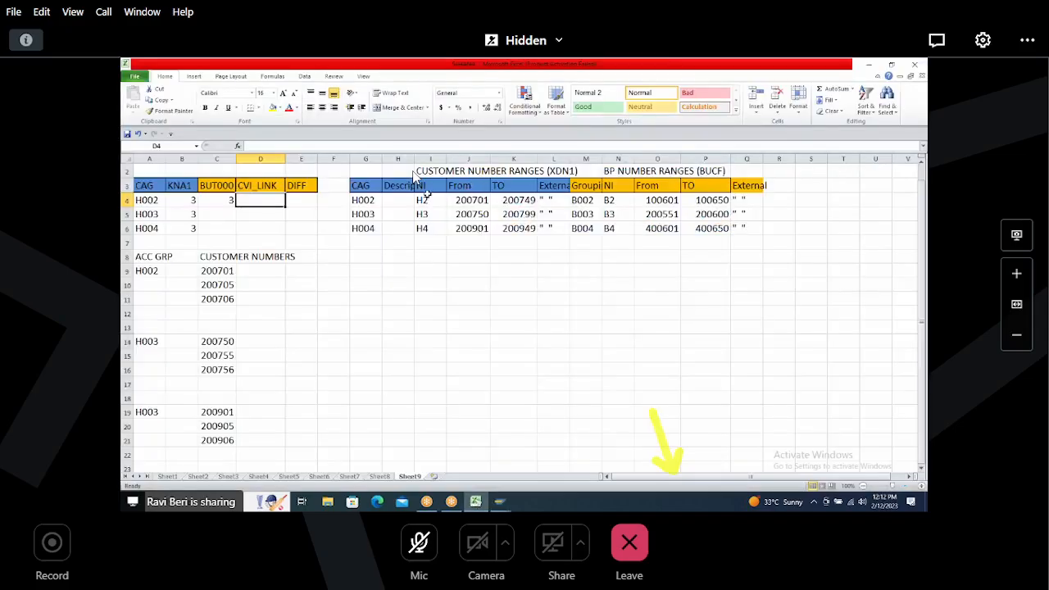
{"action": "left_click_drag", "start_coordinate": [458, 201], "coordinate": [546, 226]}
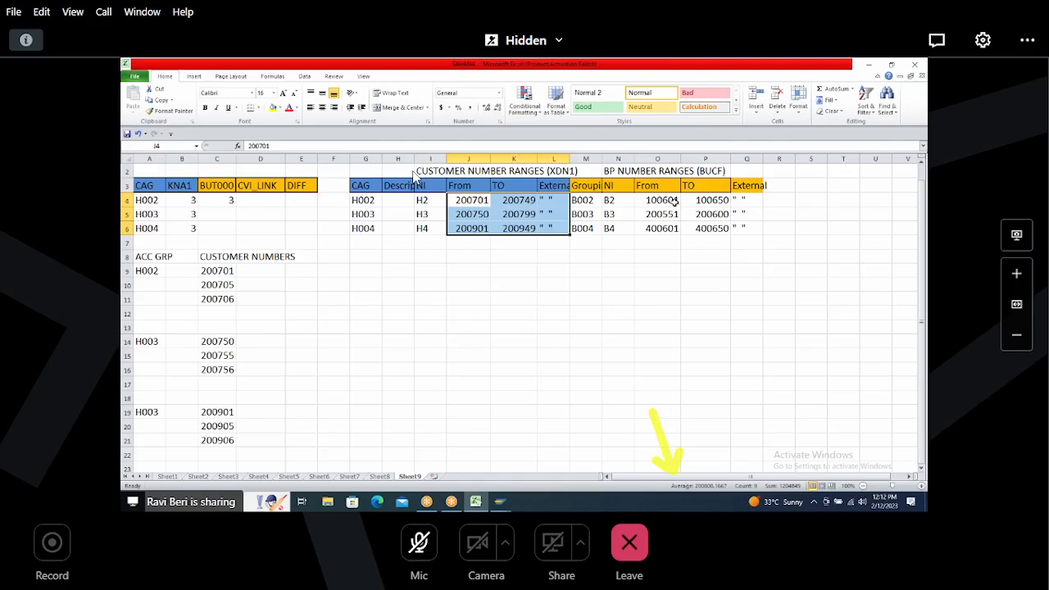
{"action": "left_click_drag", "start_coordinate": [644, 198], "coordinate": [736, 229]}
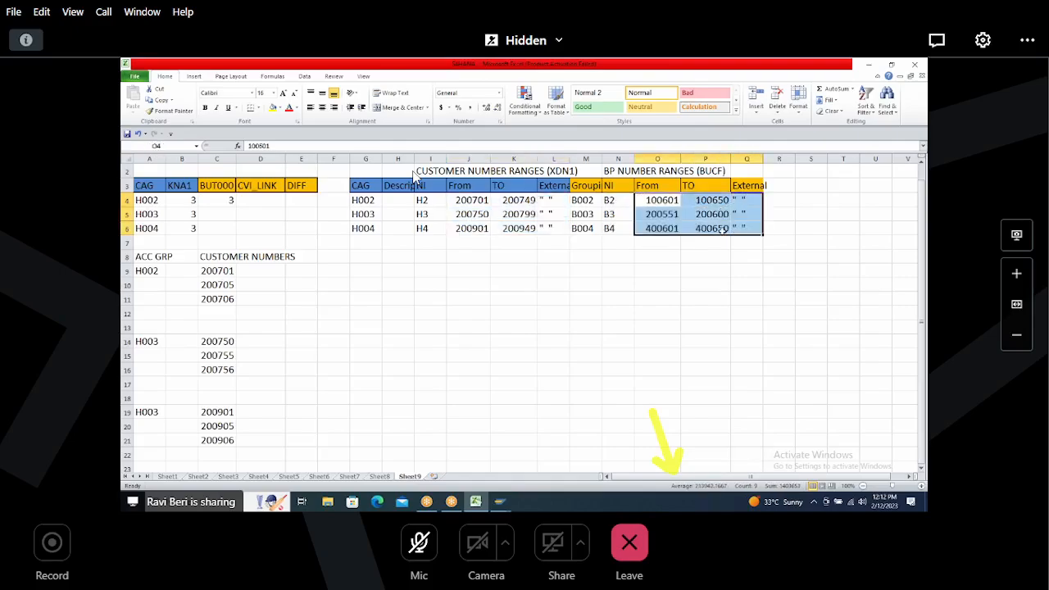
{"action": "left_click", "coordinate": [456, 200]}
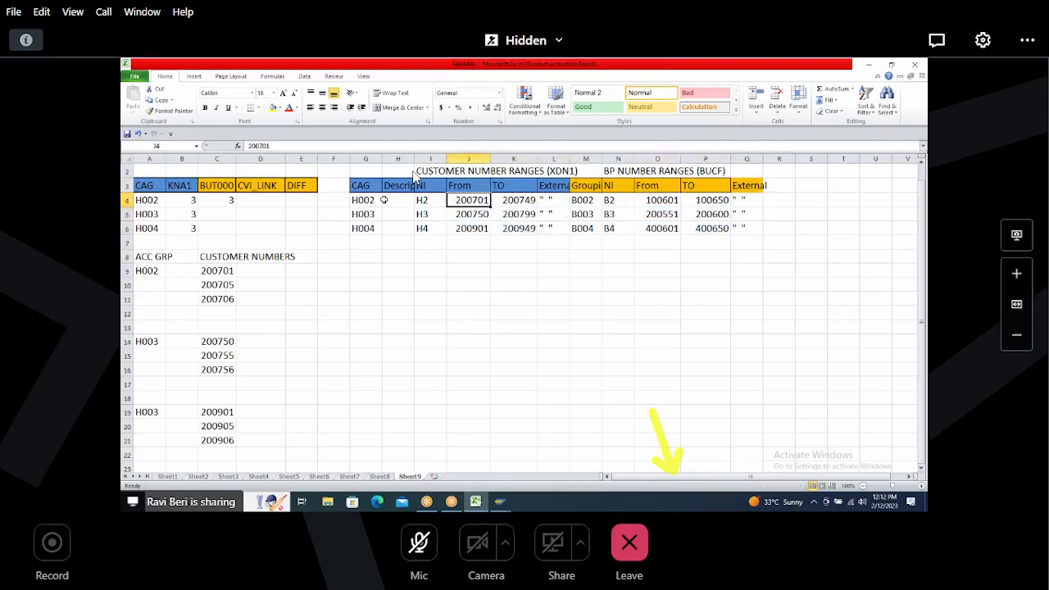
{"action": "left_click_drag", "start_coordinate": [354, 201], "coordinate": [748, 201]}
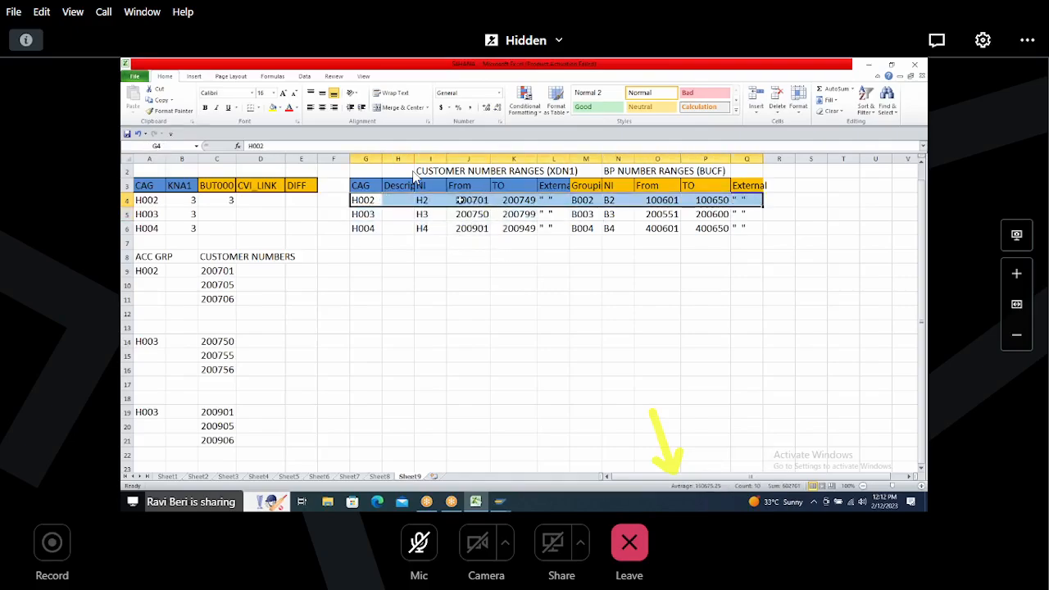
{"action": "left_click_drag", "start_coordinate": [471, 200], "coordinate": [518, 200]}
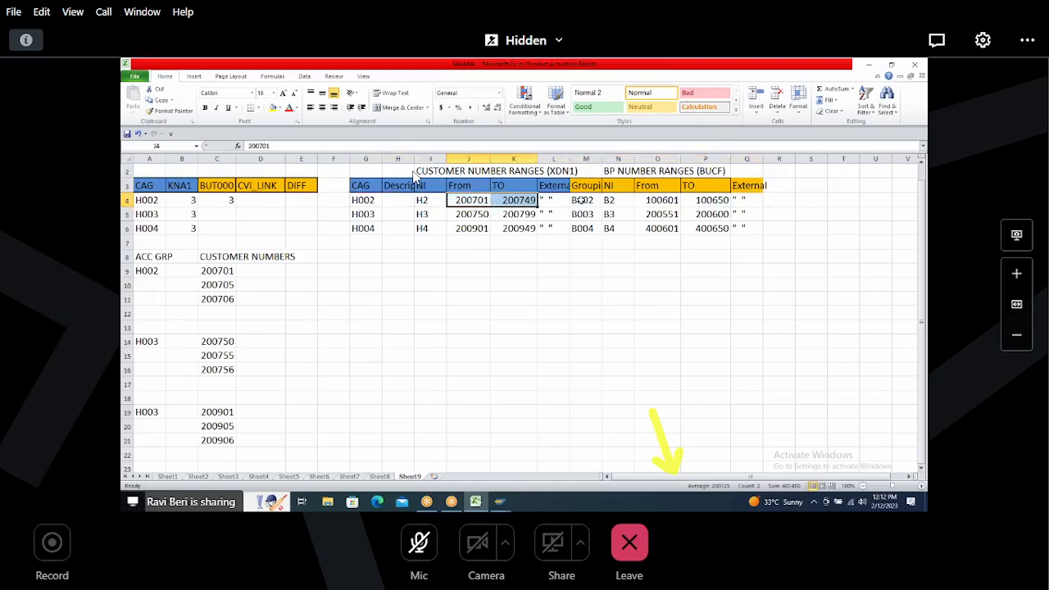
{"action": "left_click", "coordinate": [587, 200]}
{"action": "left_click", "coordinate": [649, 200]}
{"action": "left_click_drag", "start_coordinate": [648, 200], "coordinate": [753, 202]}
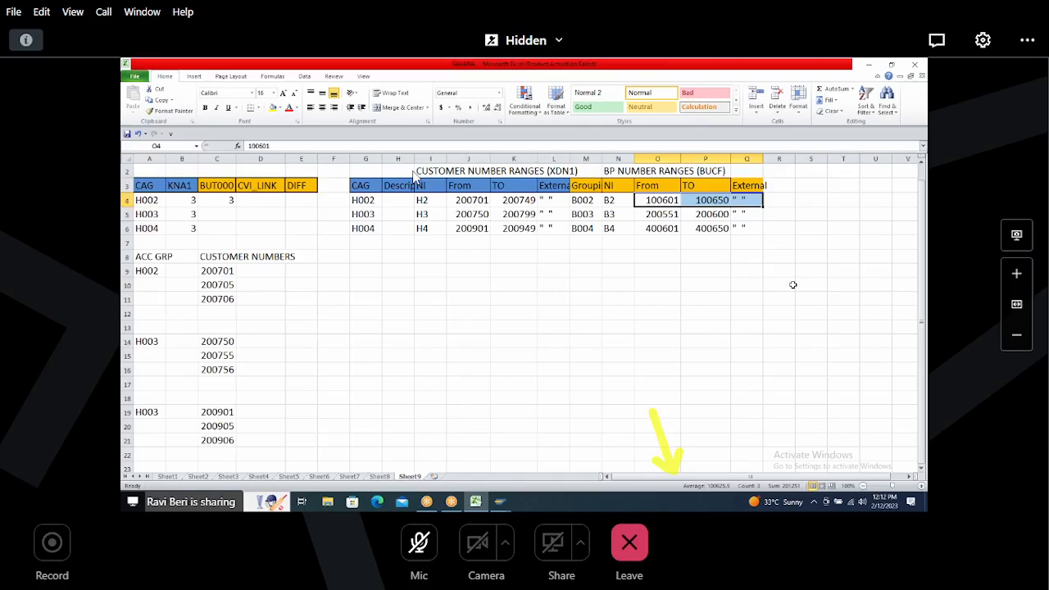
Step: Return to SAP, start transaction BP and find and open business partner 100603
{"action": "key", "text": "alt+Tab"}
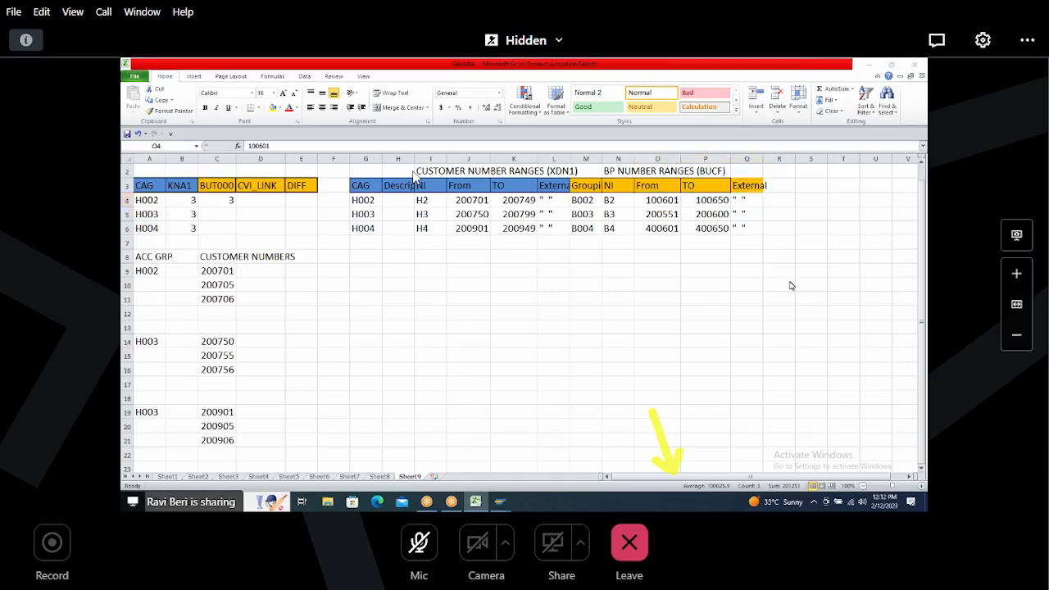
{"action": "key", "text": "alt+Tab"}
{"action": "key", "text": "Tab"}
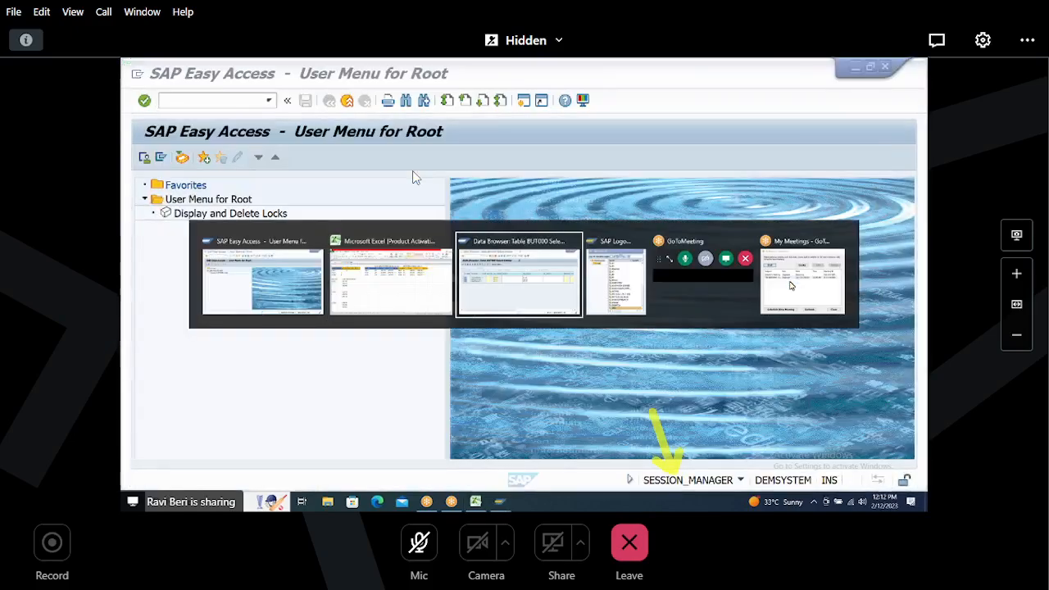
{"action": "key", "text": "Tab"}
{"action": "key", "text": "Tab"}
{"action": "key", "text": "Tab"}
{"action": "key", "text": "Tab"}
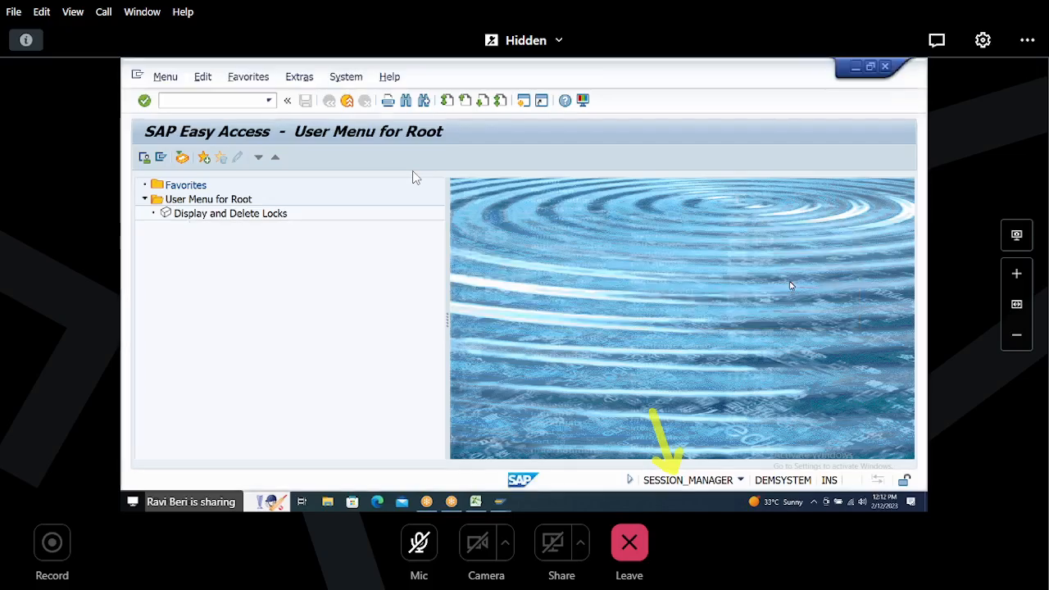
{"action": "type", "text": "BP"}
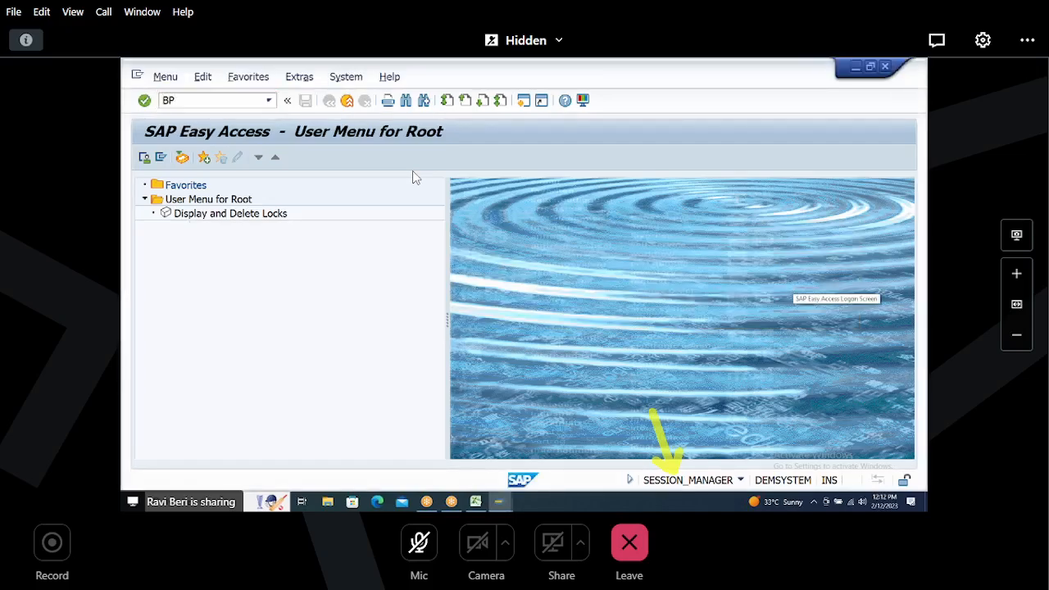
{"action": "key", "text": "Return"}
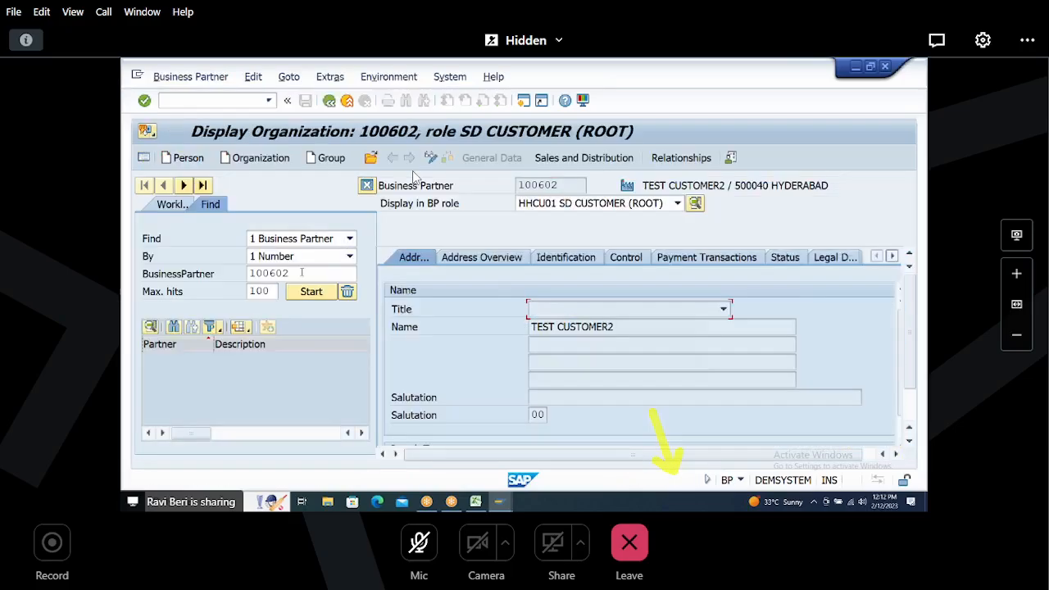
{"action": "type", "text": "100603"}
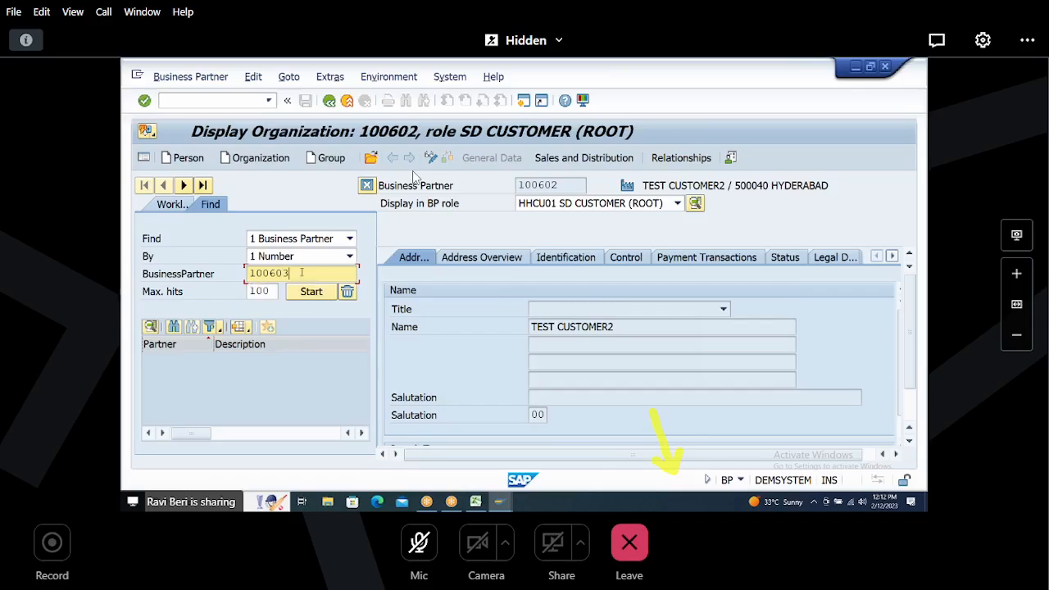
{"action": "key", "text": "Return"}
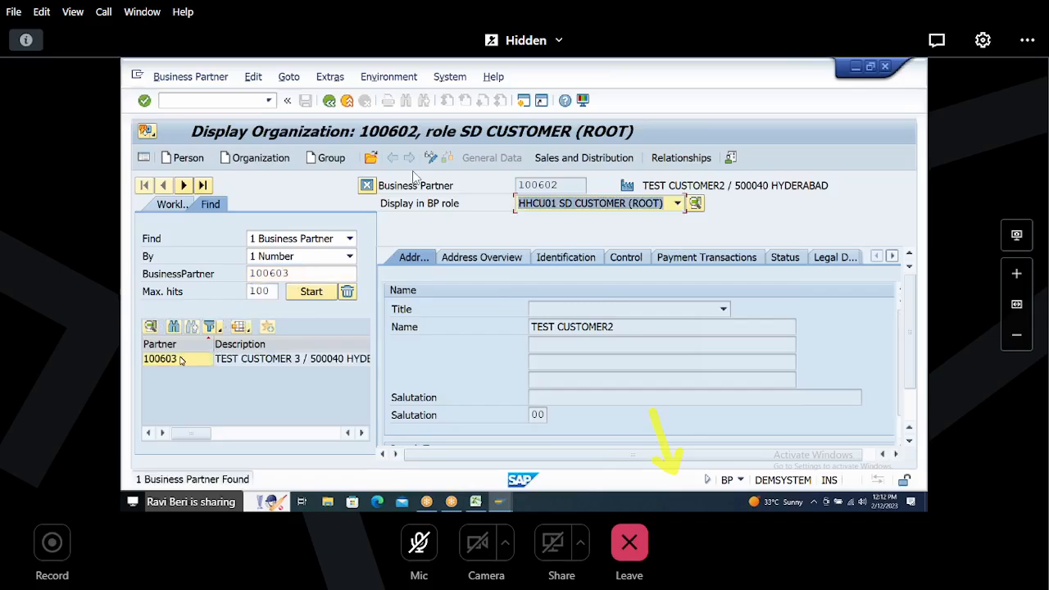
{"action": "left_click", "coordinate": [150, 361]}
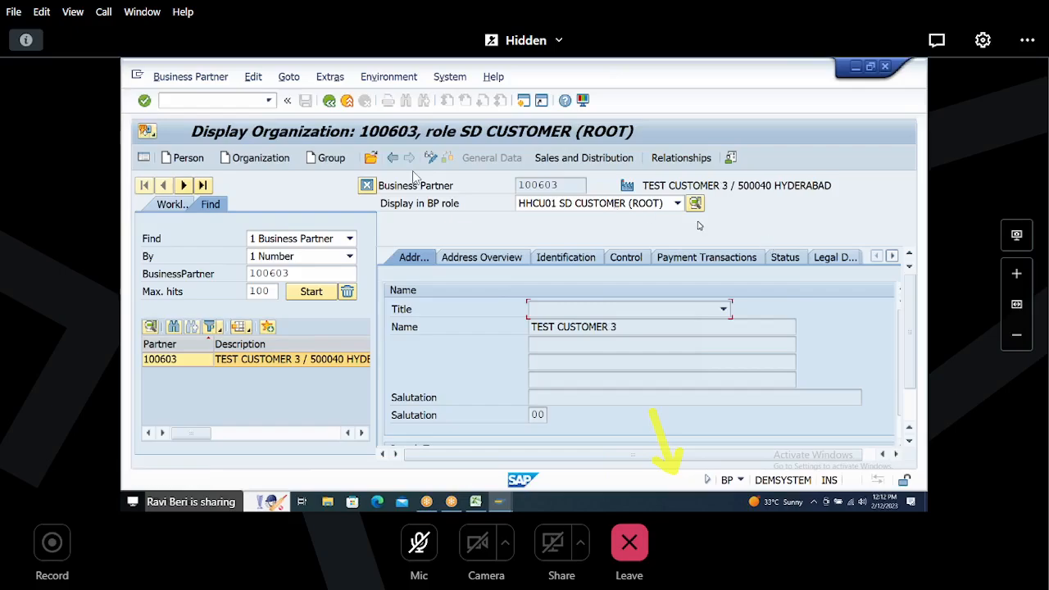
Step: Display partner 100603 in the HHCU00 FI CUSTOMER role and open its Customer: General Data tab
{"action": "left_click", "coordinate": [678, 203]}
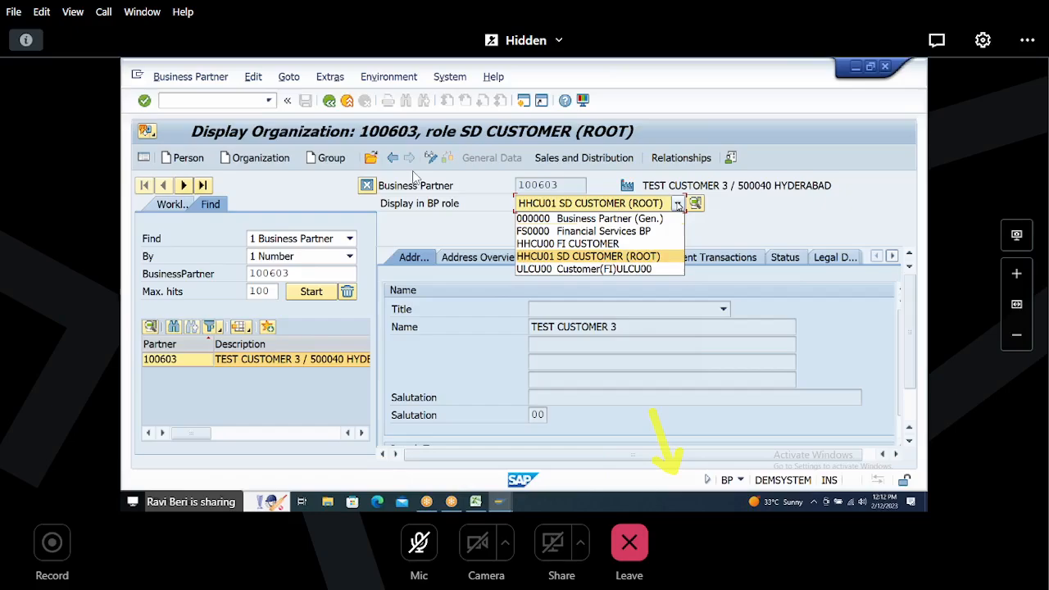
{"action": "left_click", "coordinate": [615, 244]}
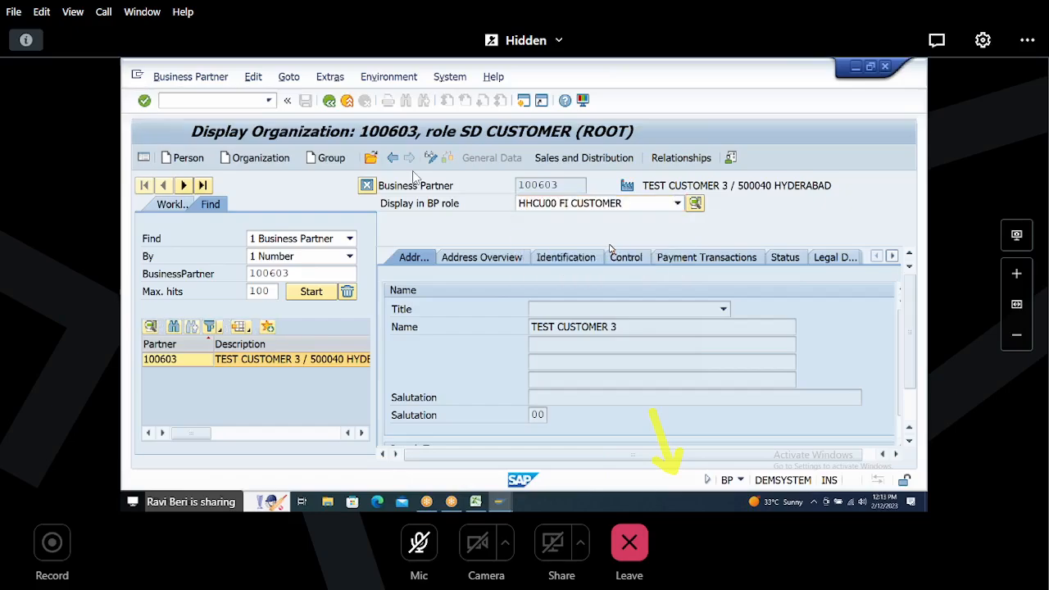
{"action": "left_click", "coordinate": [892, 257]}
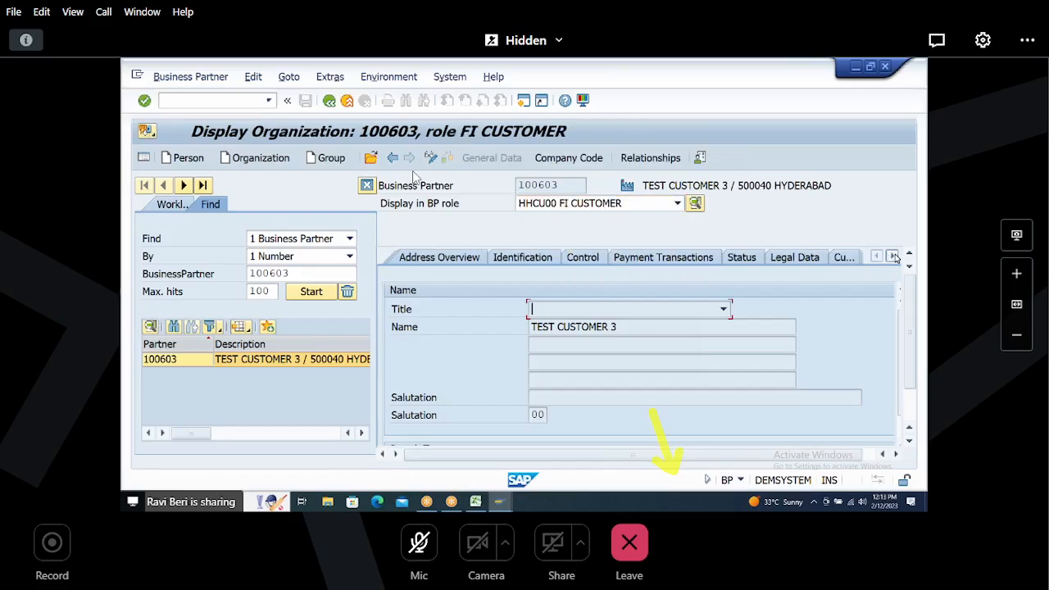
{"action": "left_click", "coordinate": [892, 258]}
{"action": "left_click", "coordinate": [892, 257]}
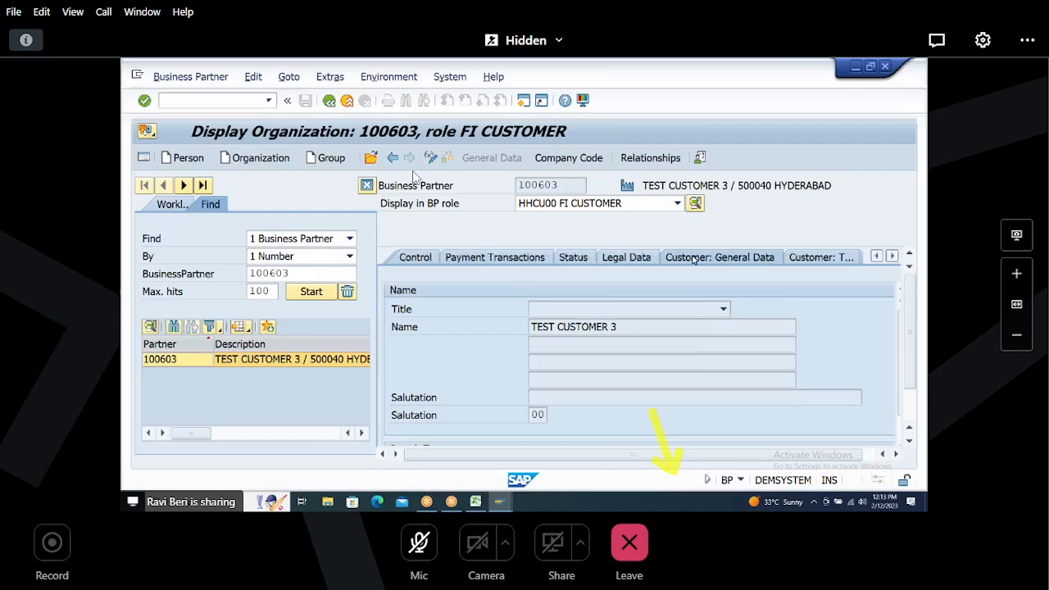
{"action": "left_click", "coordinate": [694, 260]}
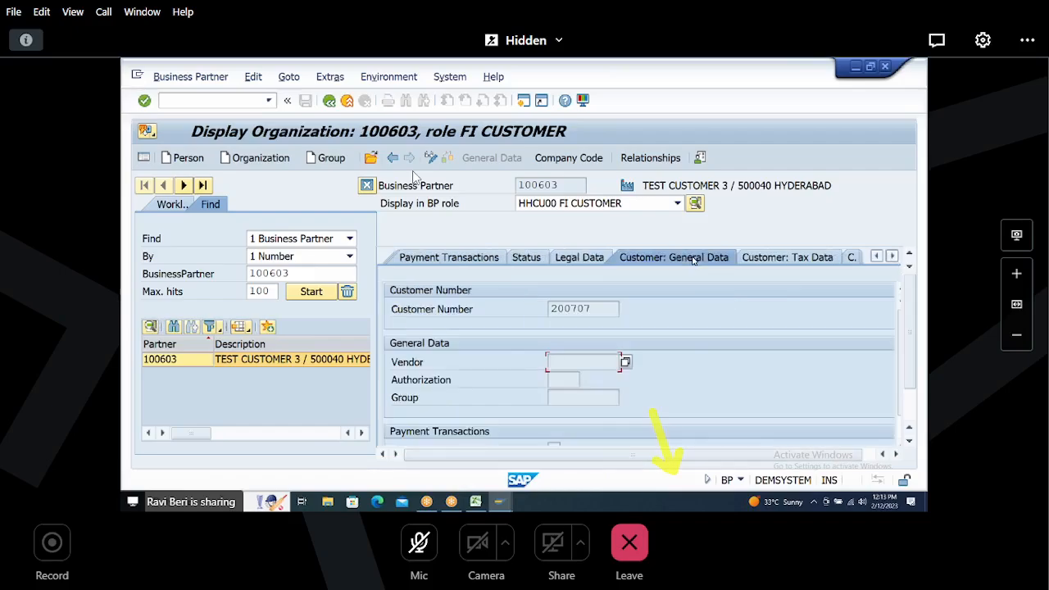
{"action": "left_click_drag", "start_coordinate": [552, 309], "coordinate": [489, 312]}
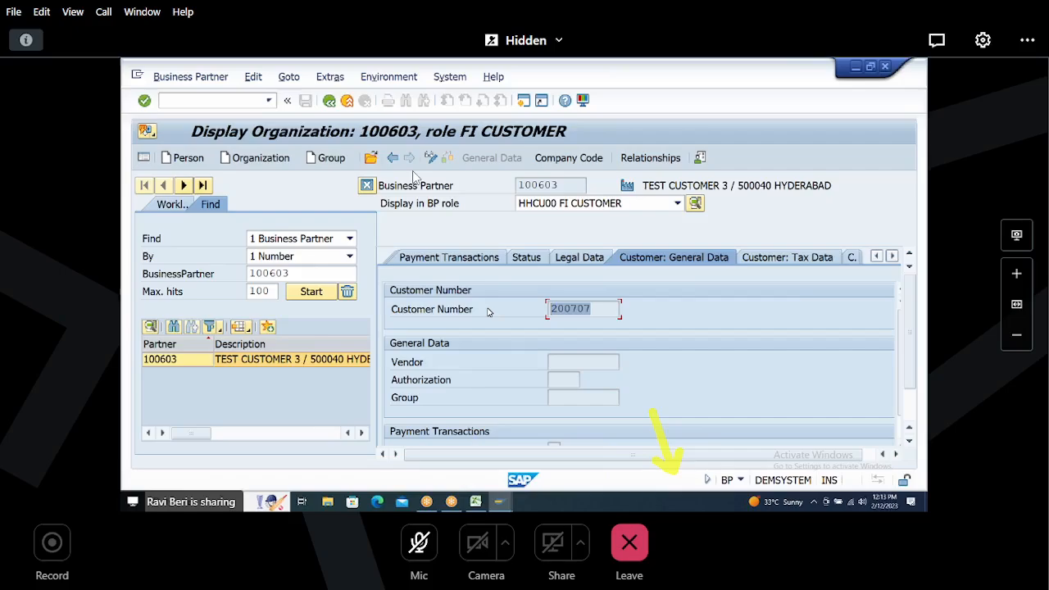
Step: Inspect the customer number in the general data and the company code H100 data of partner 100603
{"action": "left_click", "coordinate": [591, 309]}
{"action": "double_click", "coordinate": [591, 310]}
{"action": "left_click_drag", "start_coordinate": [519, 185], "coordinate": [580, 185]}
{"action": "left_click_drag", "start_coordinate": [551, 309], "coordinate": [687, 260]}
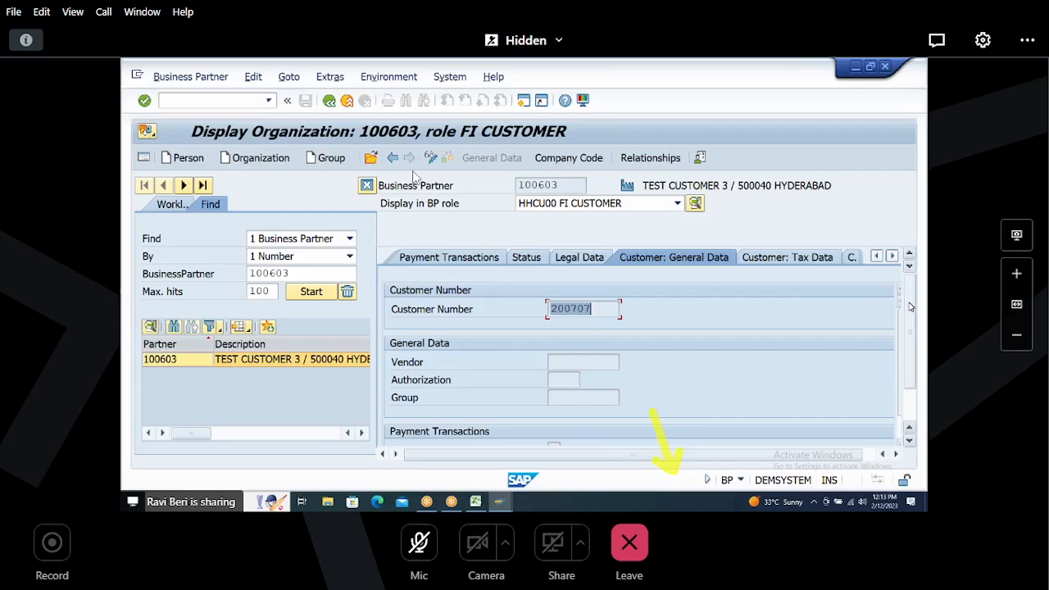
{"action": "left_click_drag", "start_coordinate": [912, 309], "coordinate": [915, 328]}
{"action": "scroll", "coordinate": [910, 328], "scroll_direction": "down", "scroll_amount": 2}
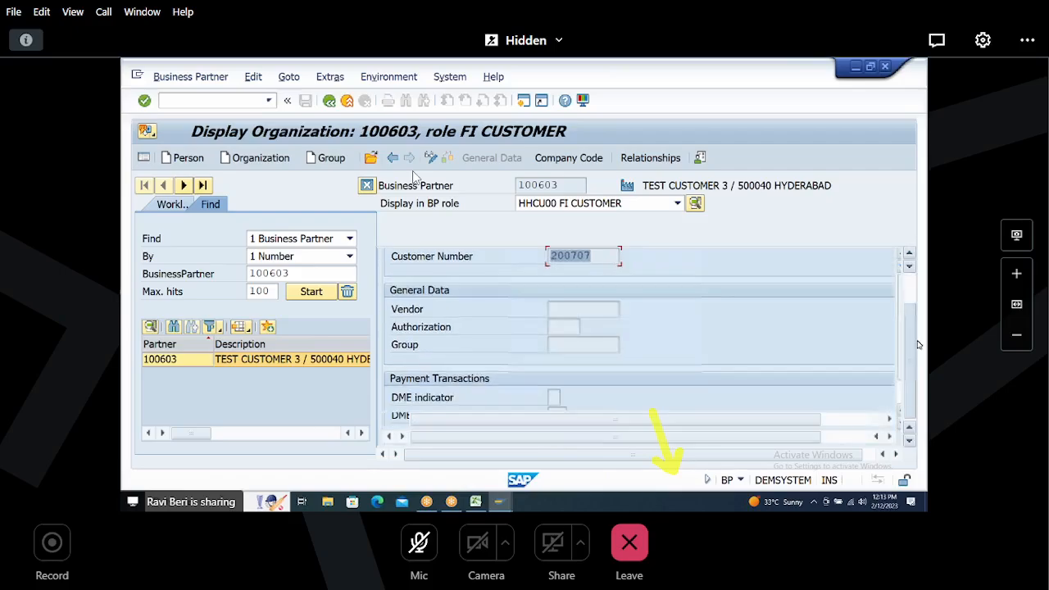
{"action": "scroll", "coordinate": [902, 330], "scroll_direction": "down", "scroll_amount": 2}
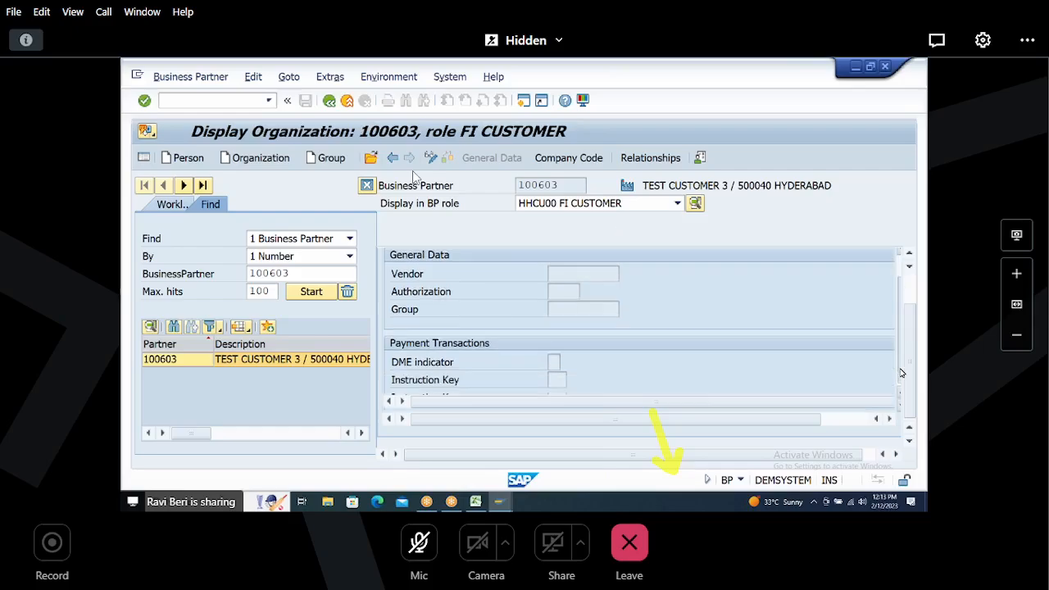
{"action": "scroll", "coordinate": [911, 304], "scroll_direction": "up", "scroll_amount": 2}
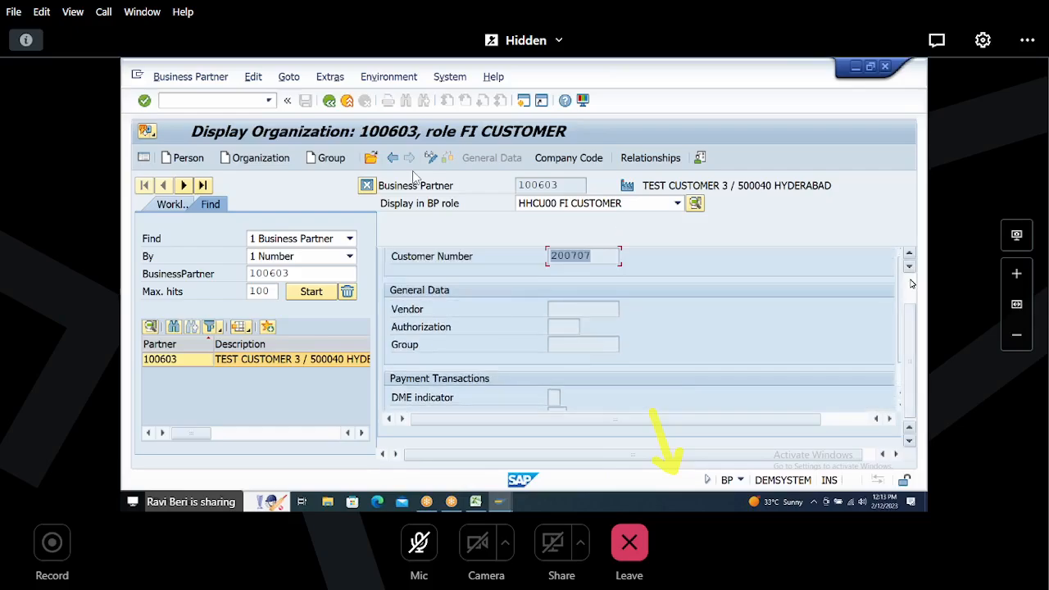
{"action": "scroll", "coordinate": [912, 284], "scroll_direction": "up", "scroll_amount": 2}
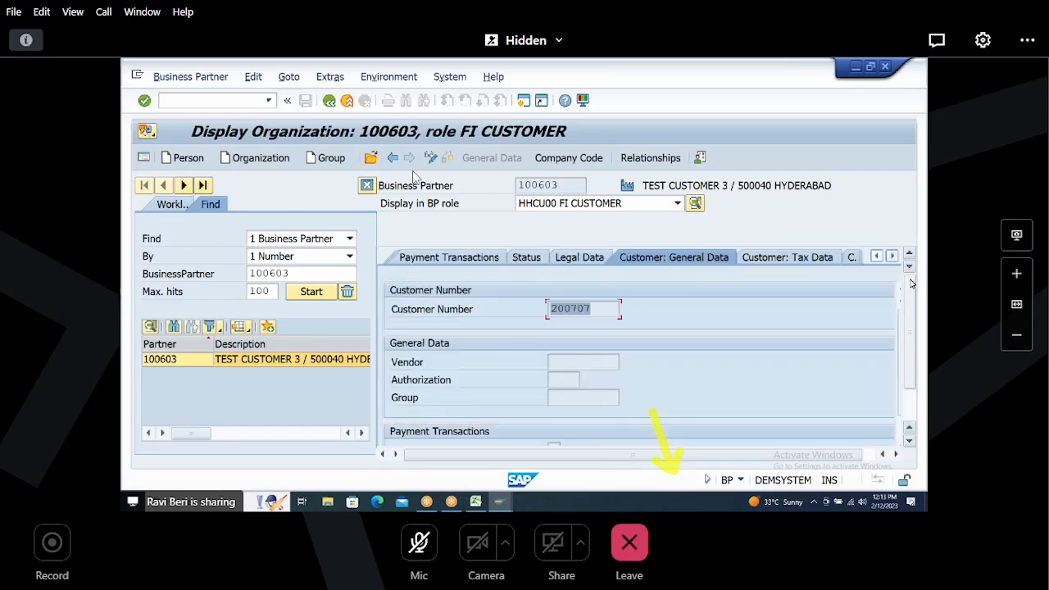
{"action": "left_click", "coordinate": [579, 158]}
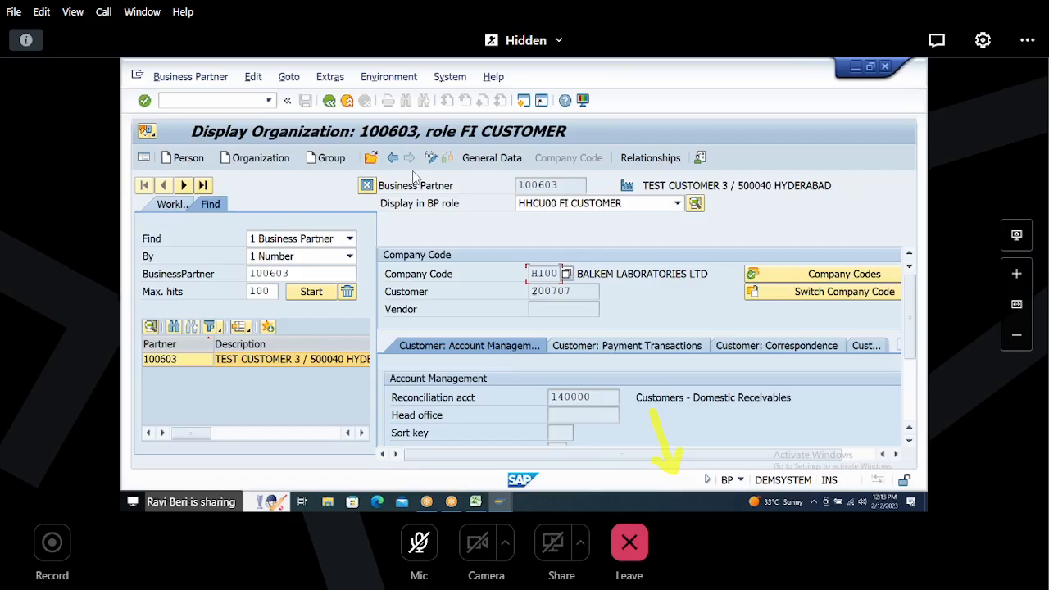
{"action": "left_click_drag", "start_coordinate": [533, 292], "coordinate": [605, 289]}
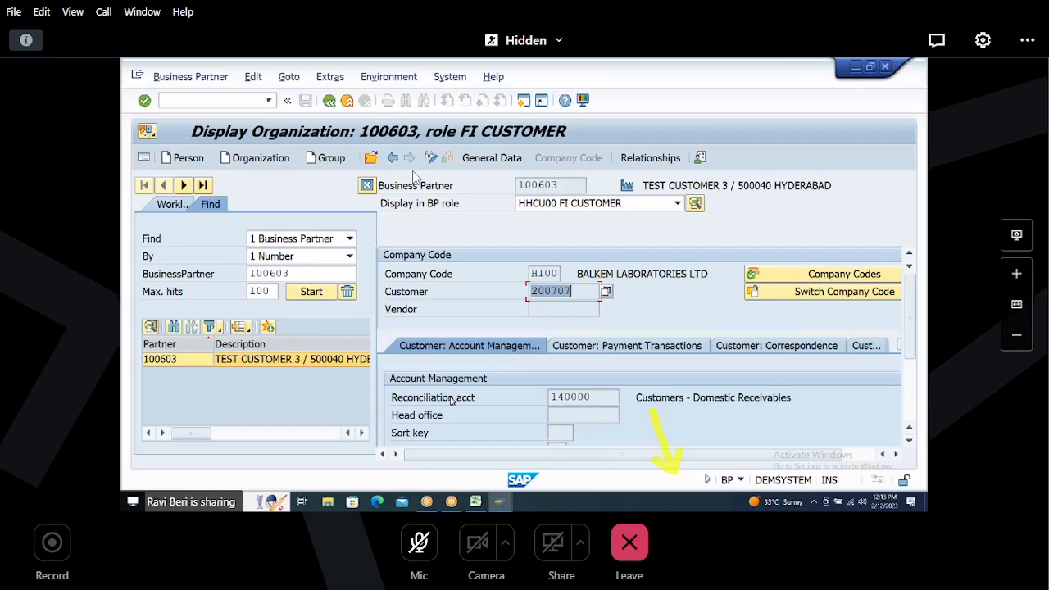
Step: Switch to Excel, select the H003 customer numbers 200750 to 200756, and return to SAP
{"action": "left_click", "coordinate": [476, 502]}
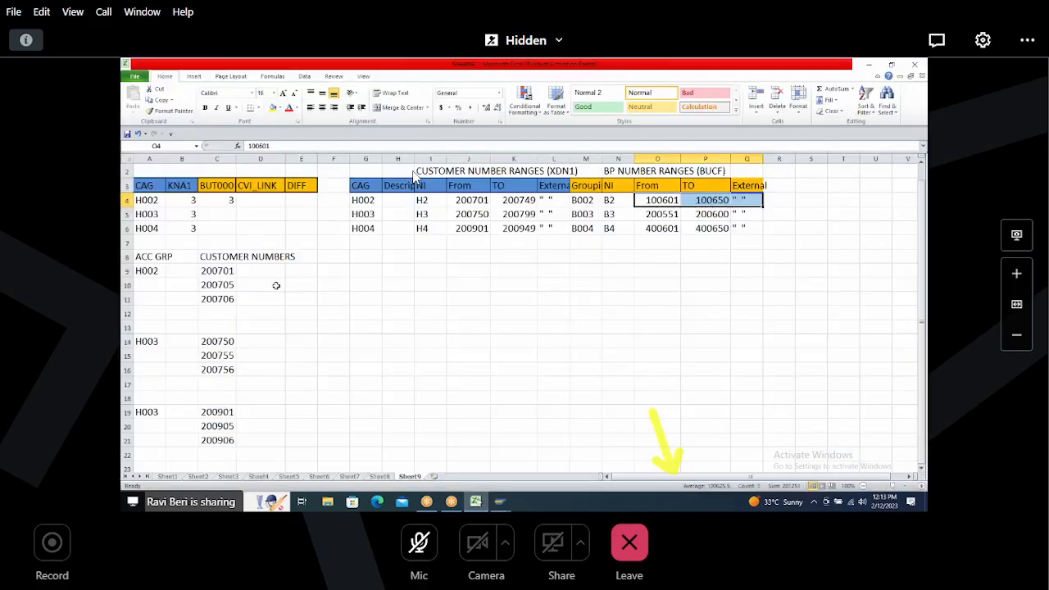
{"action": "left_click", "coordinate": [152, 344]}
{"action": "left_click_drag", "start_coordinate": [211, 342], "coordinate": [223, 369]}
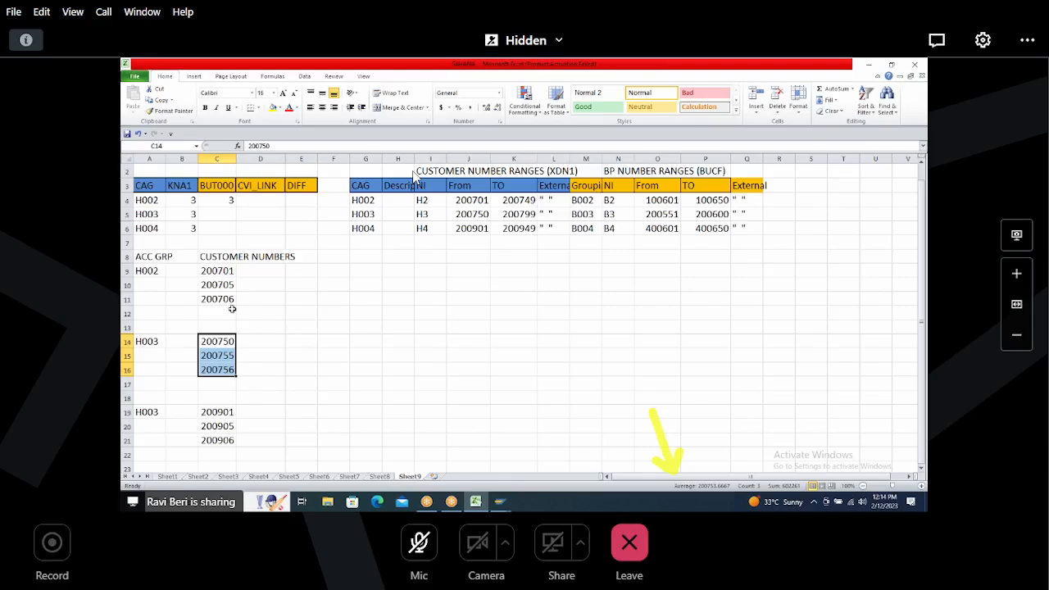
{"action": "key", "text": "alt+Tab"}
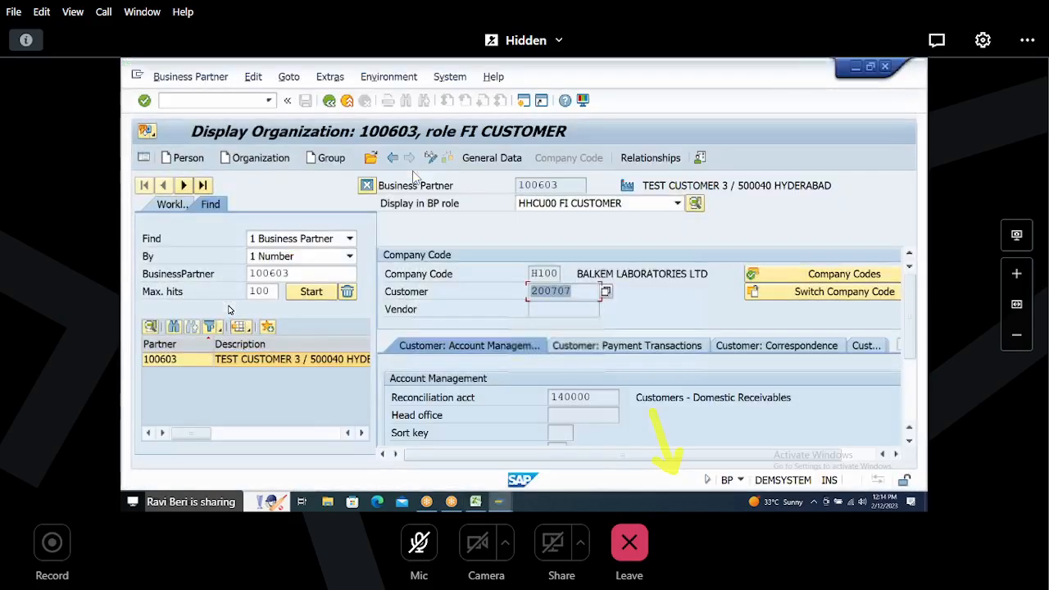
Step: Switch to the BUT000 data browser session and start transaction MDS_LOAD_COCKPIT
{"action": "key", "text": "alt+Tab"}
{"action": "key", "text": "alt+Tab"}
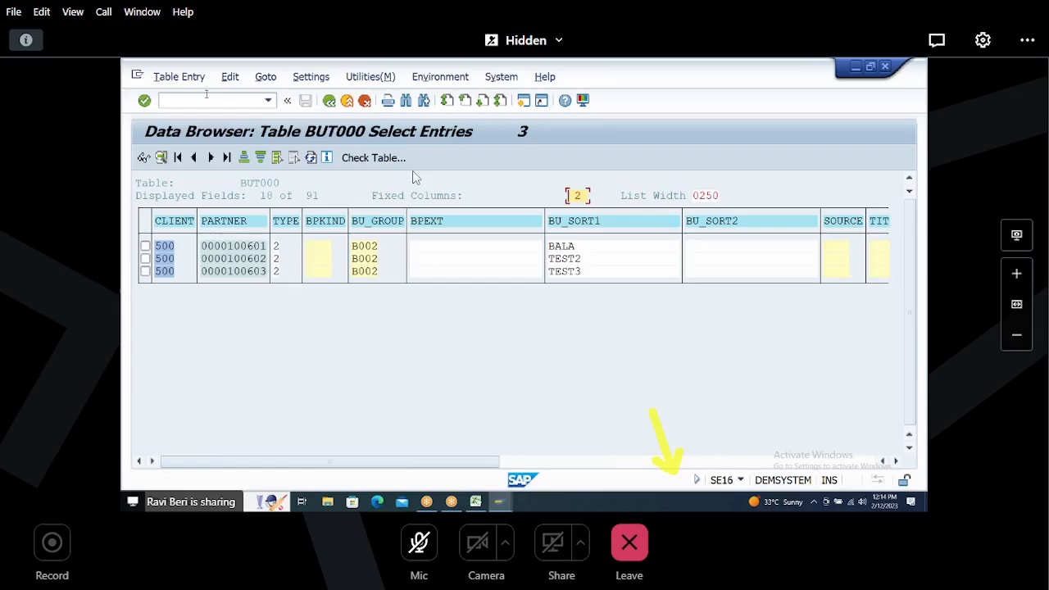
{"action": "left_click", "coordinate": [199, 103]}
{"action": "type", "text": "/NMDS"}
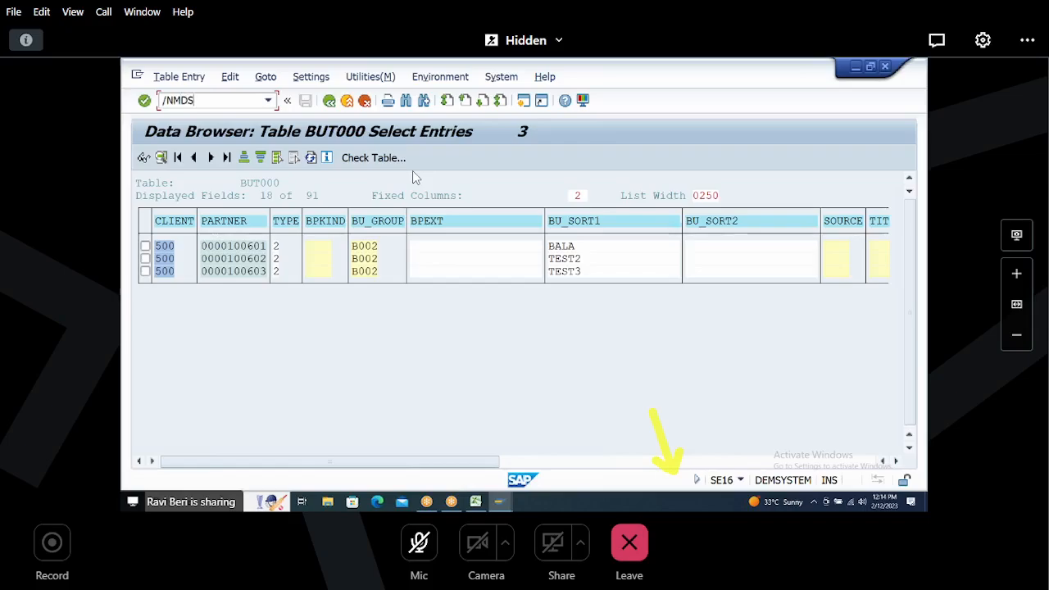
{"action": "type", "text": "_LOAD_"}
{"action": "type", "text": "PIT"}
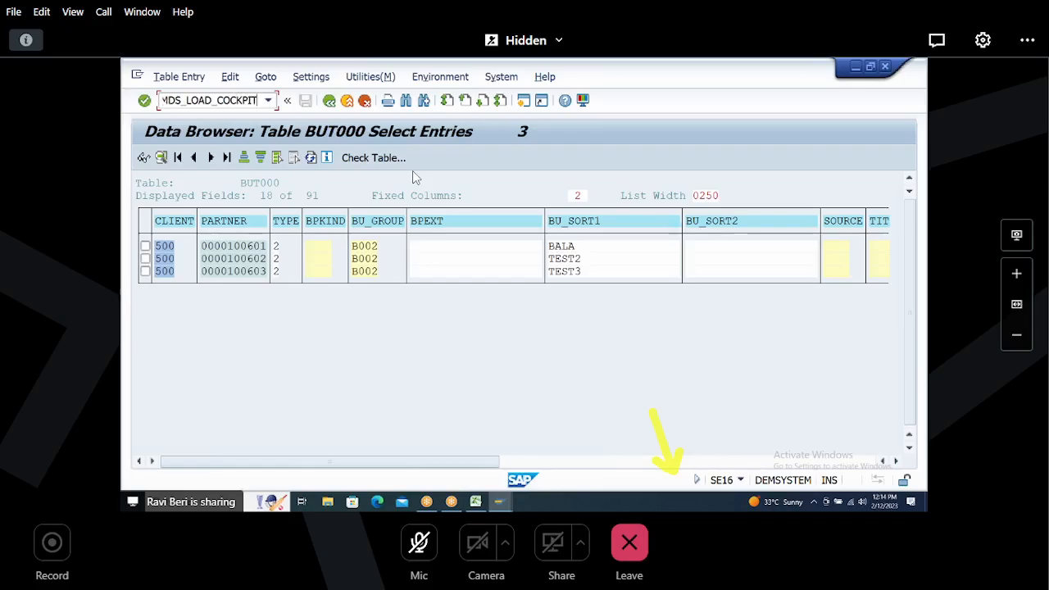
{"action": "key", "text": "Return"}
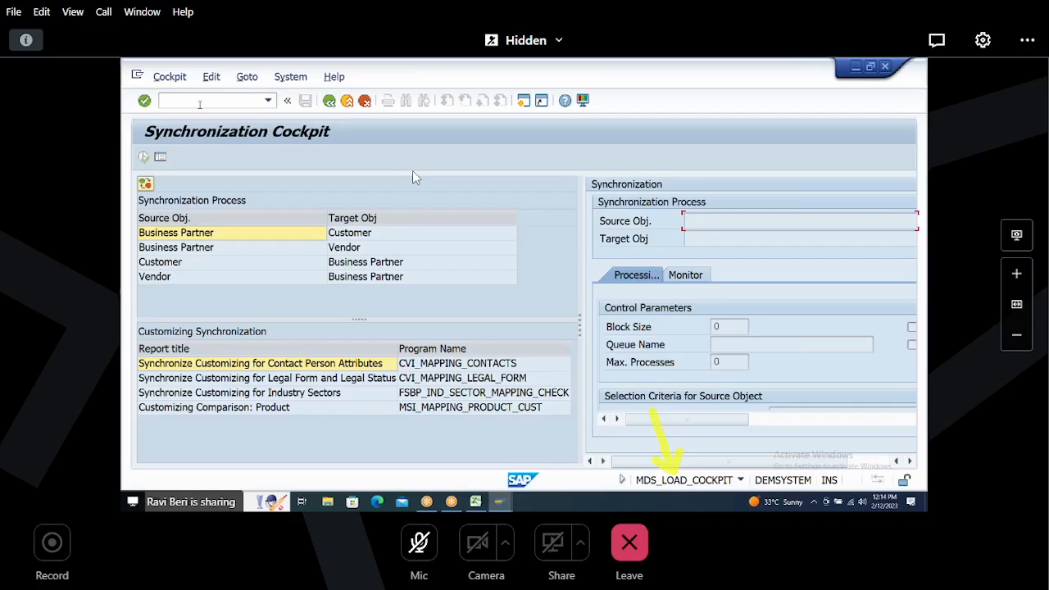
Step: Open the Customer to Business Partner synchronization process and widen its settings pane to the selection criteria
{"action": "left_click", "coordinate": [180, 264]}
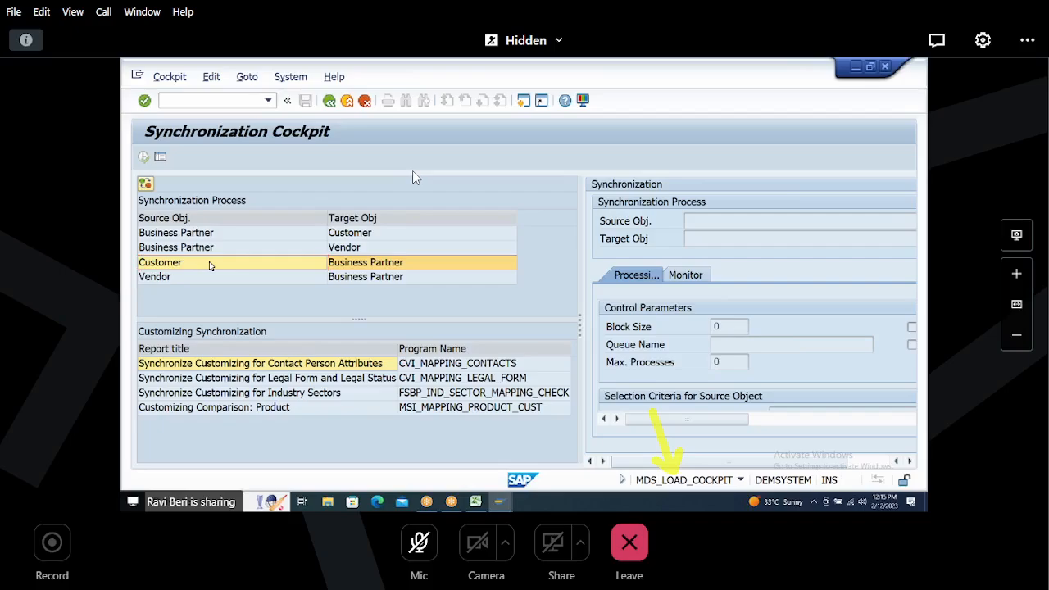
{"action": "double_click", "coordinate": [209, 265]}
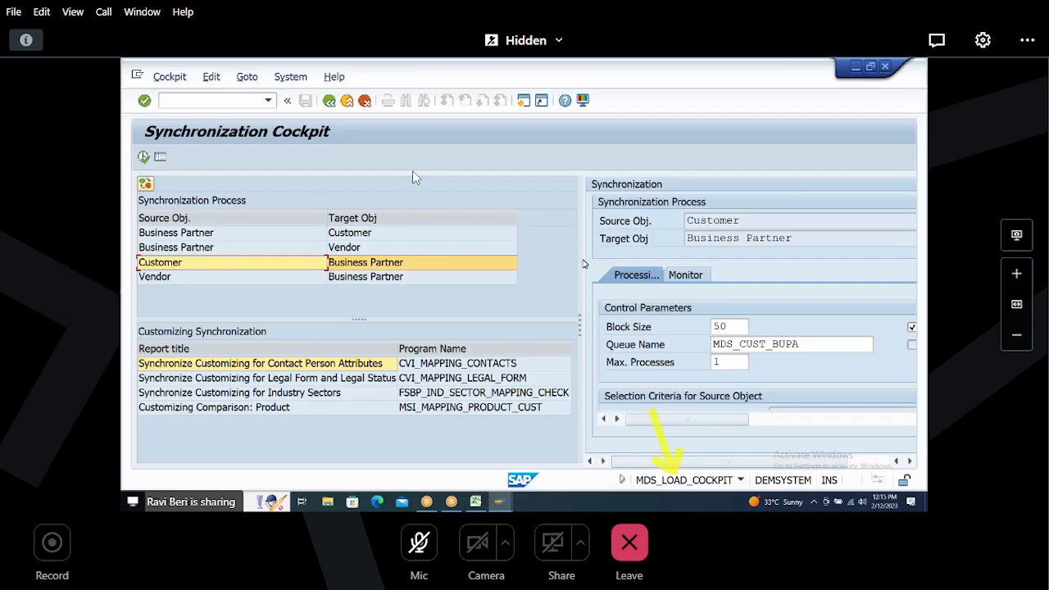
{"action": "left_click_drag", "start_coordinate": [580, 260], "coordinate": [375, 276]}
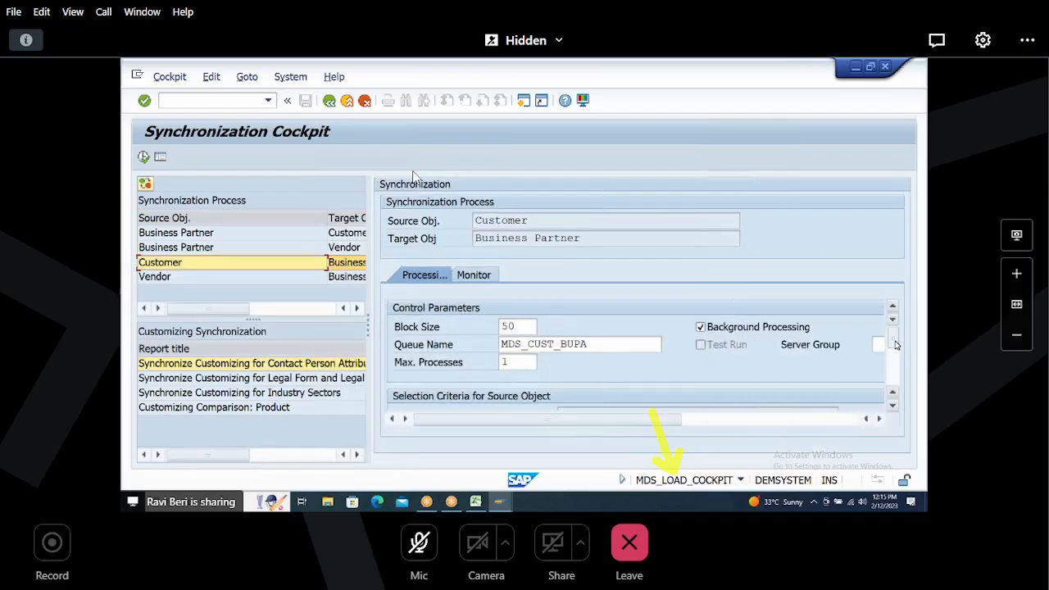
{"action": "scroll", "coordinate": [890, 410], "scroll_direction": "down", "scroll_amount": 3}
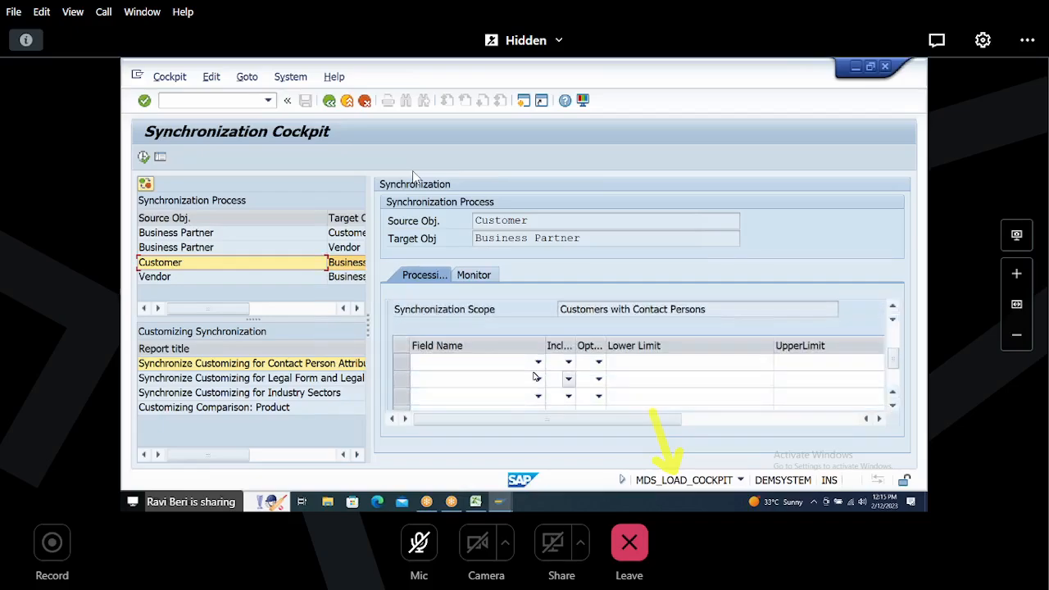
Step: Add a selection criterion on field KTOKD Account group with sign I (Select specified values) and option EQ
{"action": "left_click", "coordinate": [539, 363]}
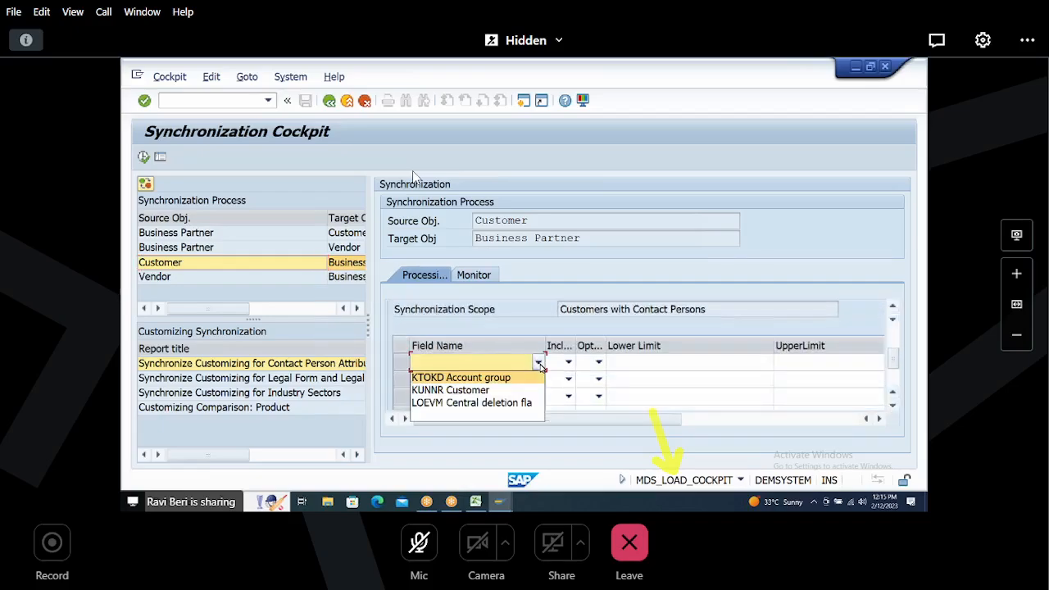
{"action": "left_click", "coordinate": [490, 378]}
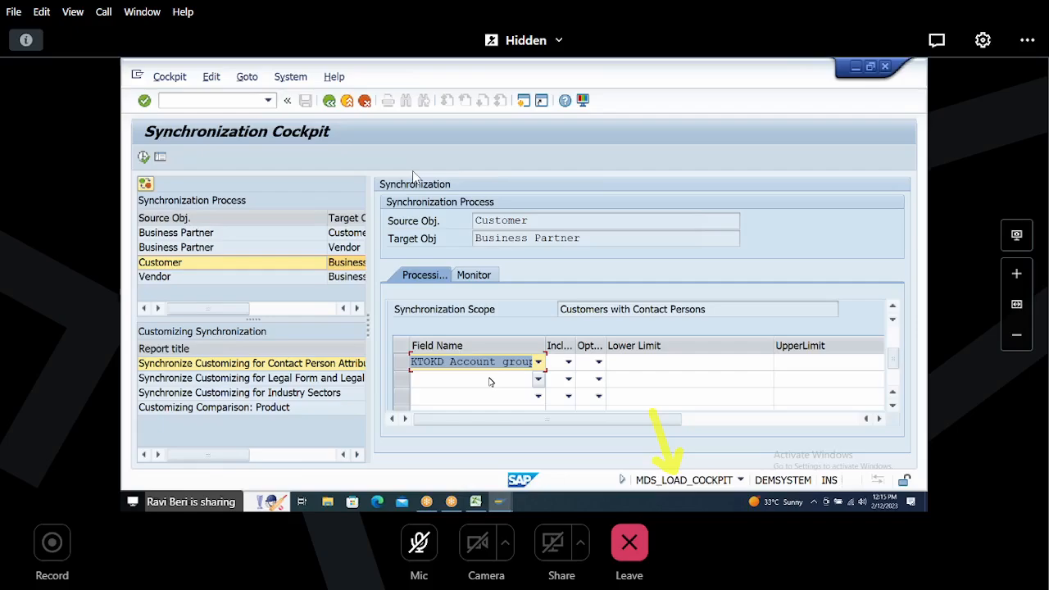
{"action": "left_click", "coordinate": [568, 362]}
{"action": "left_click", "coordinate": [529, 391]}
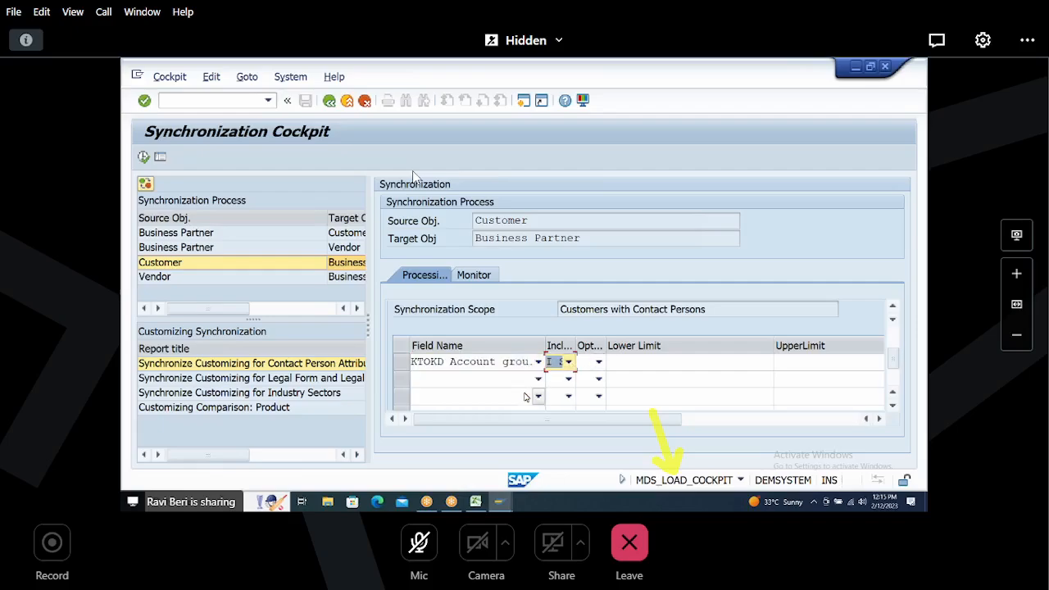
{"action": "left_click", "coordinate": [569, 361]}
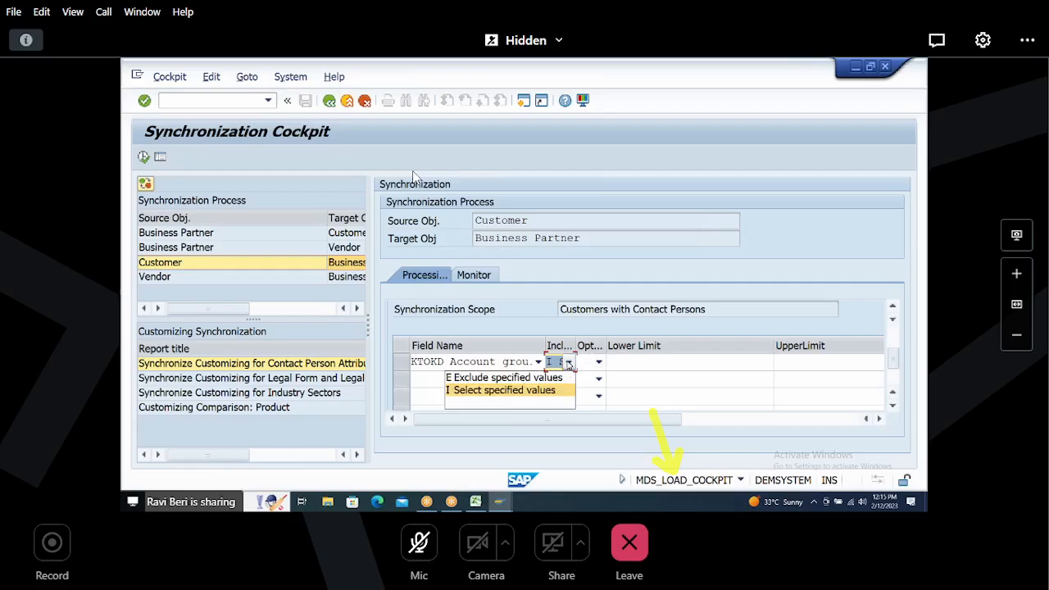
{"action": "left_click", "coordinate": [533, 391]}
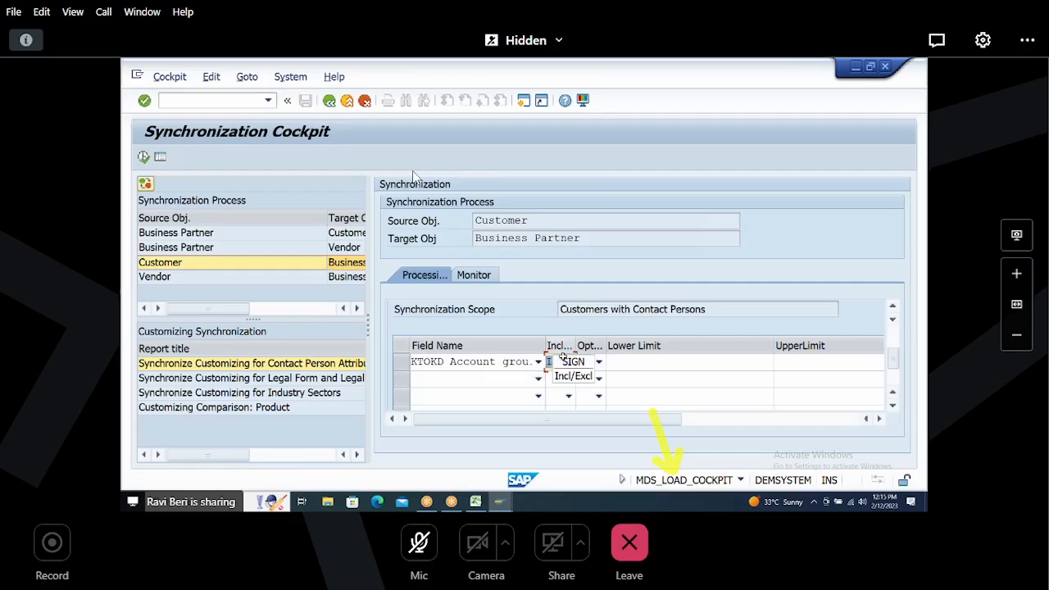
{"action": "left_click", "coordinate": [563, 358]}
{"action": "left_click", "coordinate": [569, 362]}
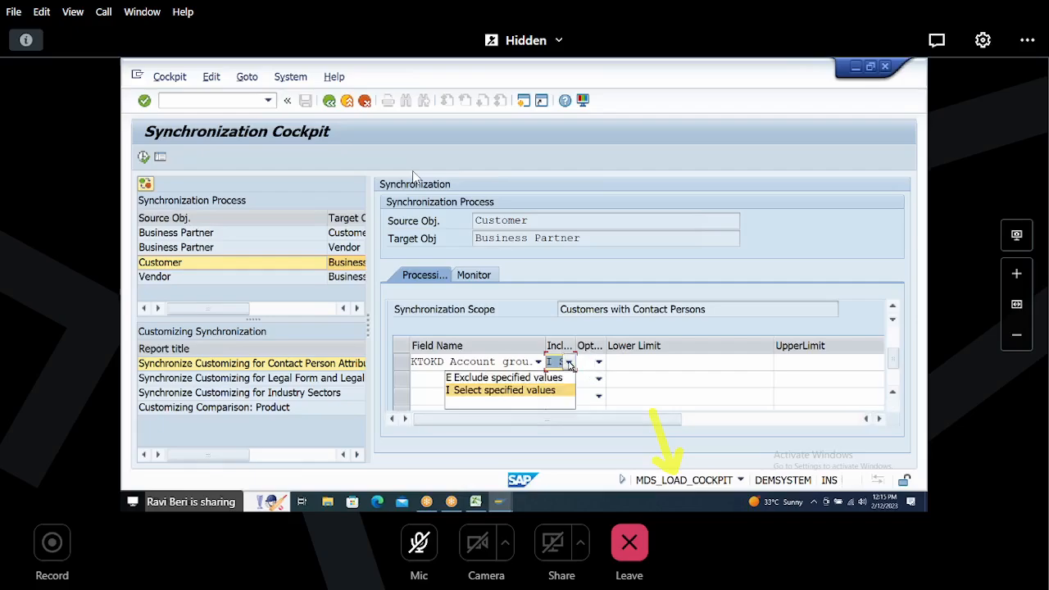
{"action": "left_click", "coordinate": [534, 391]}
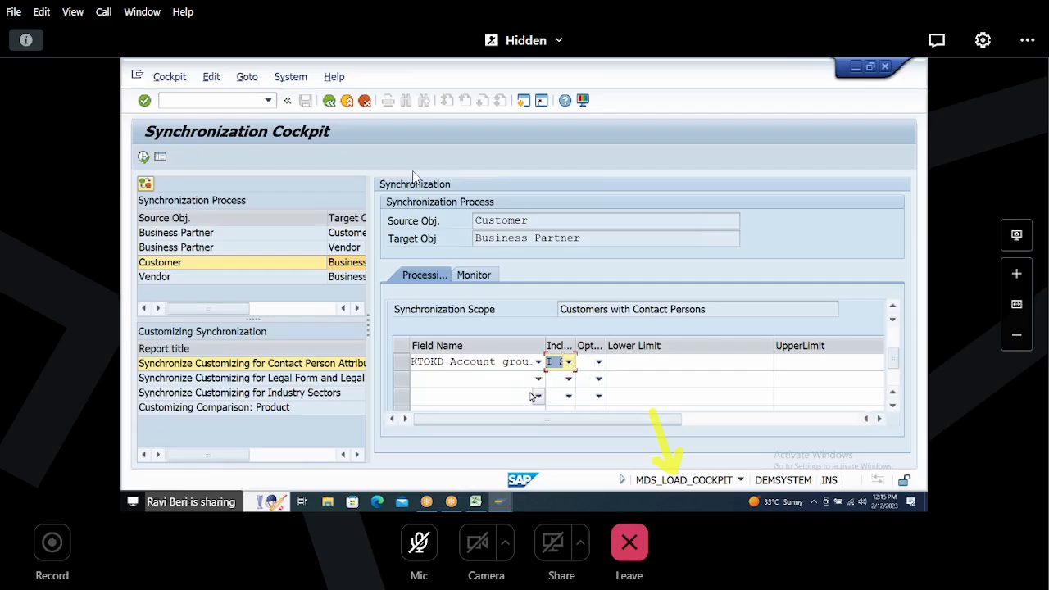
{"action": "left_click", "coordinate": [601, 364]}
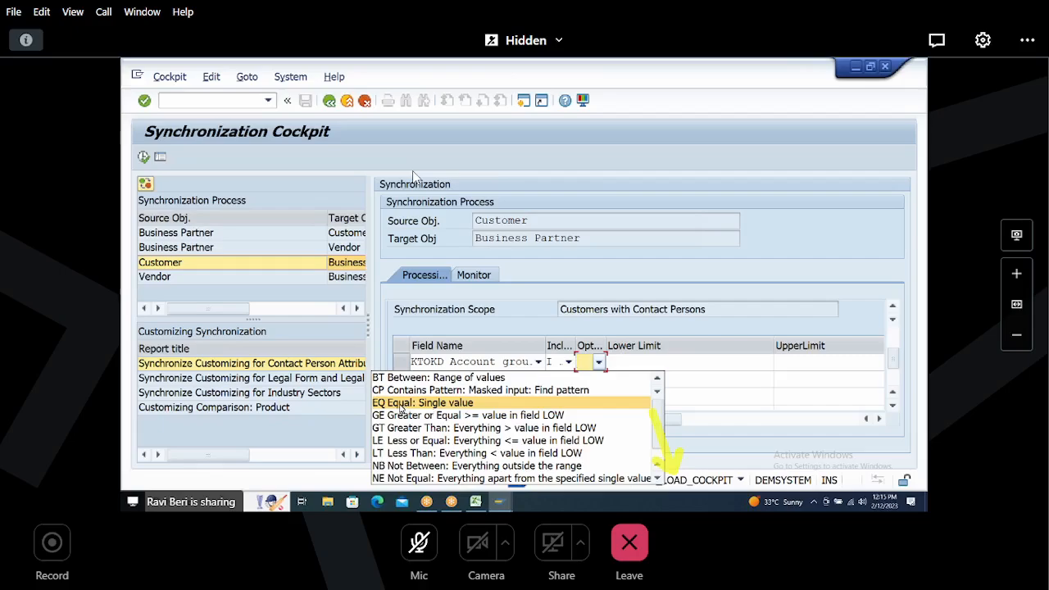
{"action": "left_click", "coordinate": [443, 403]}
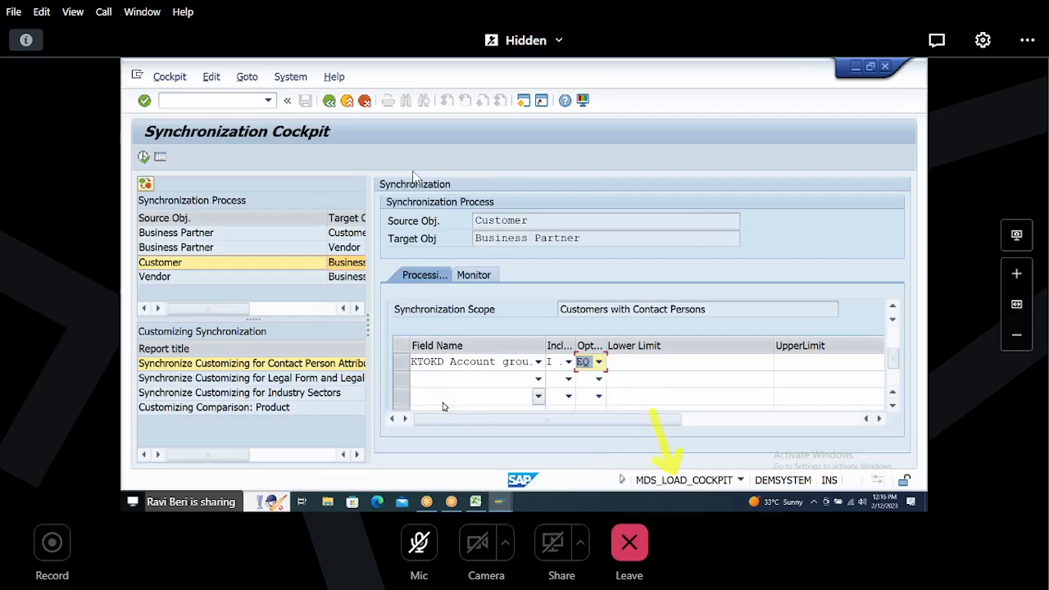
Step: Set the account group criterion's lower limit to H003, pasting the value copied from the spreadsheet
{"action": "left_click", "coordinate": [635, 363]}
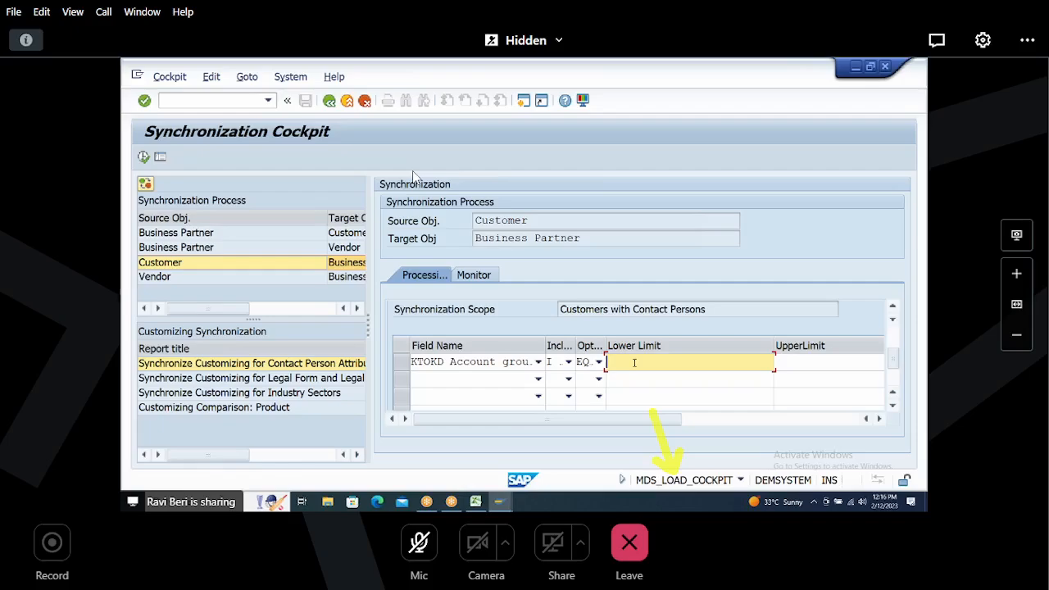
{"action": "type", "text": "H"}
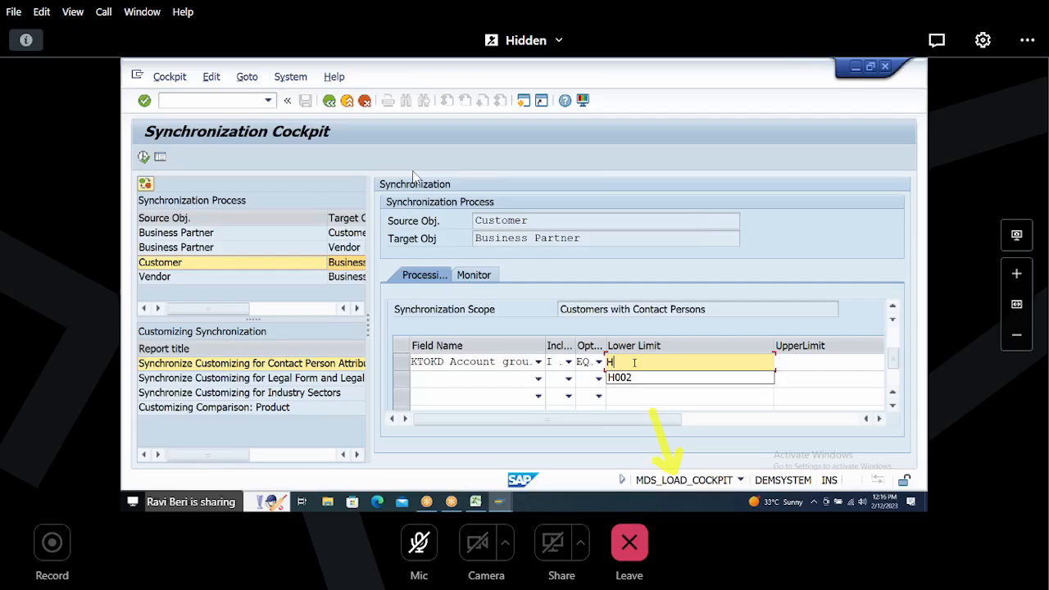
{"action": "type", "text": "003"}
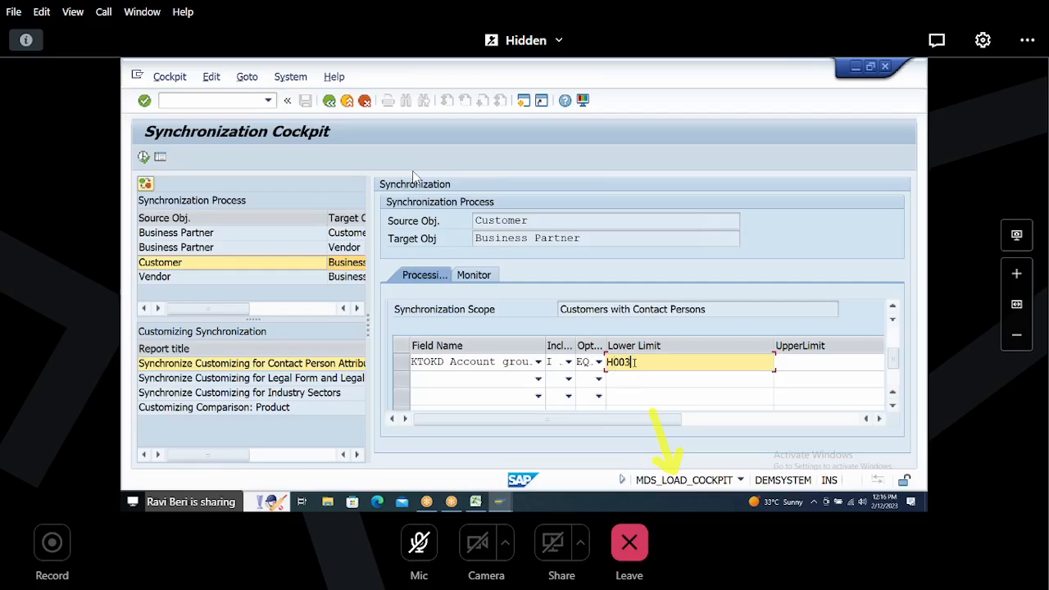
{"action": "key", "text": "alt+Tab"}
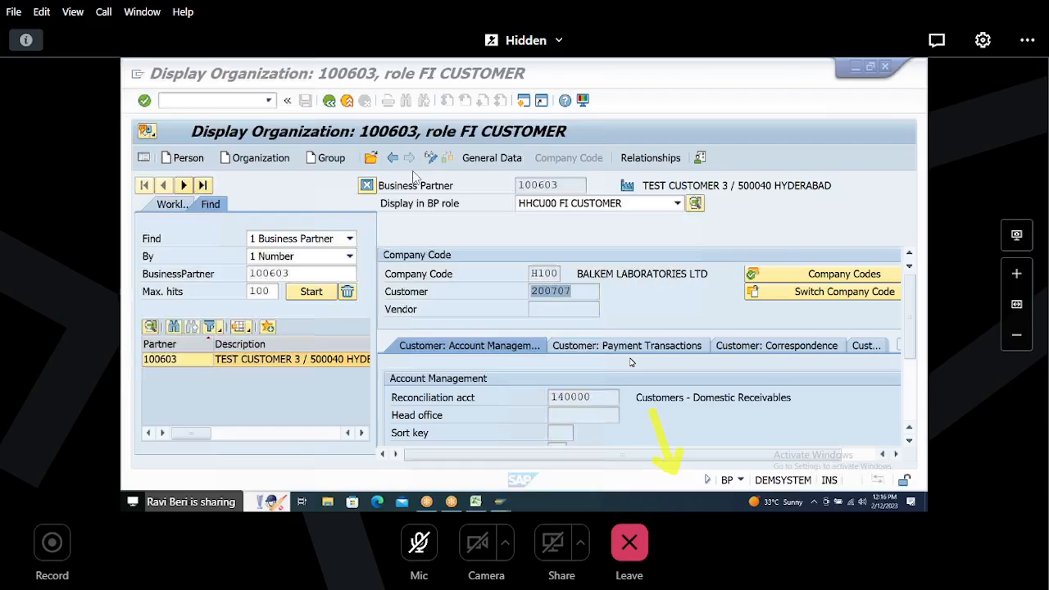
{"action": "key", "text": "alt+Tab"}
{"action": "key", "text": "alt+Tab"}
{"action": "key", "text": "alt+Tab"}
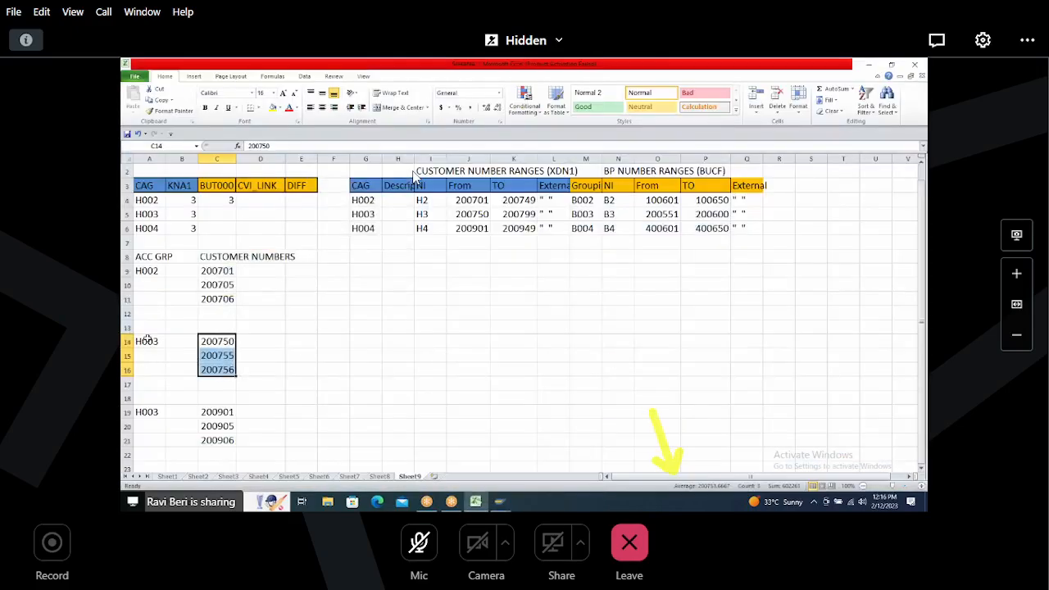
{"action": "left_click", "coordinate": [147, 340]}
{"action": "key", "text": "ctrl+c"}
{"action": "key", "text": "alt+Tab"}
{"action": "key", "text": "ctrl+v"}
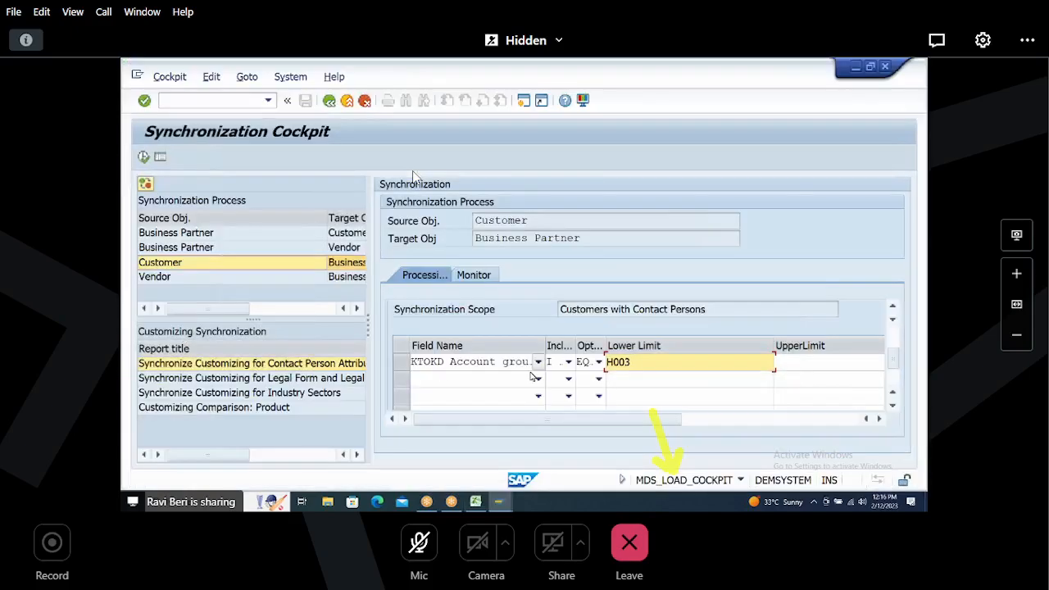
{"action": "left_click_drag", "start_coordinate": [648, 360], "coordinate": [571, 361]}
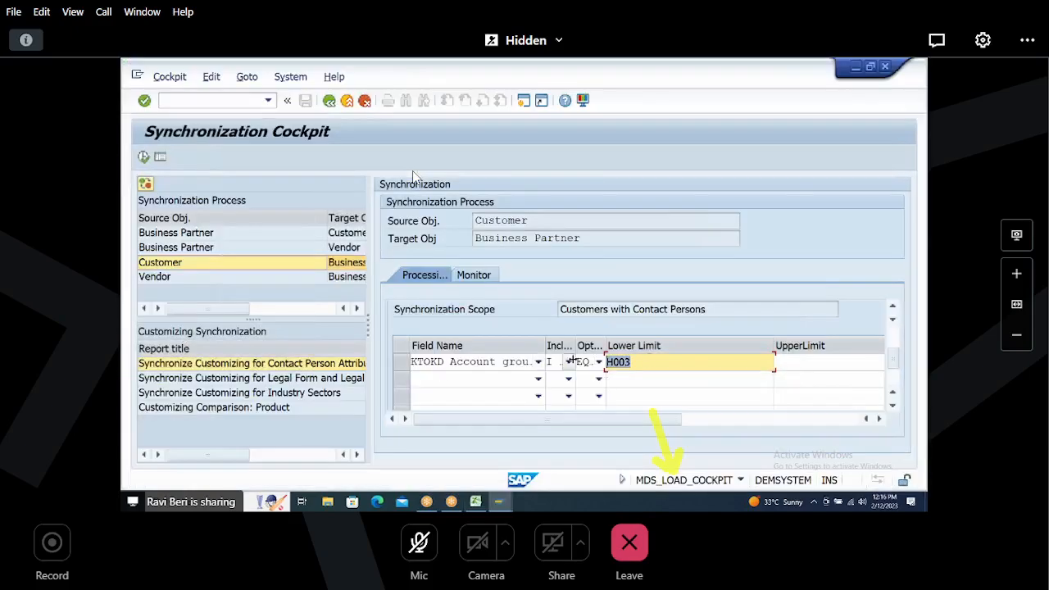
{"action": "left_click", "coordinate": [653, 362]}
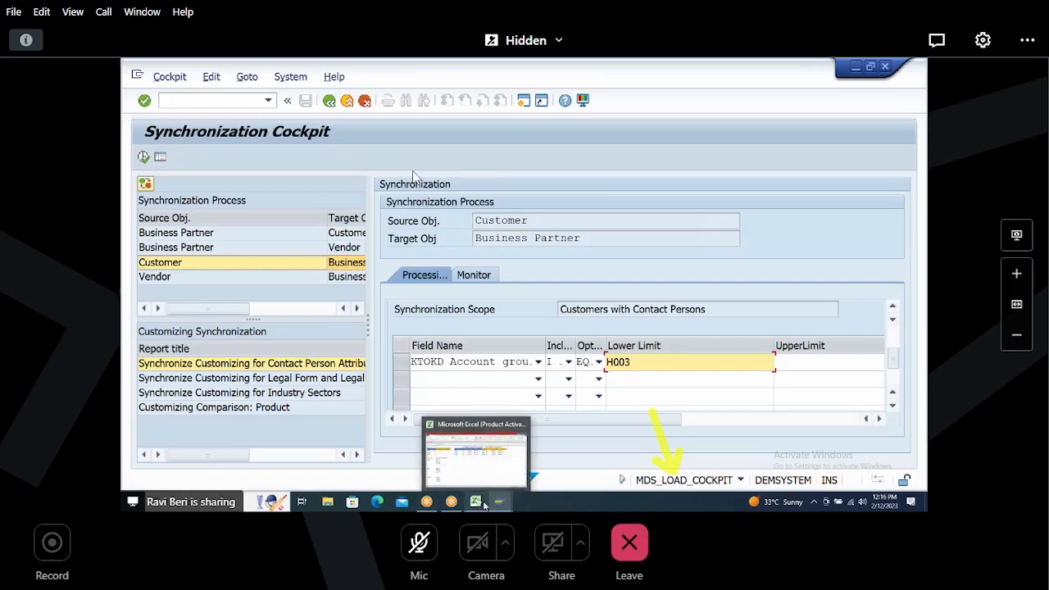
Step: Switch to the business partner window and start transaction VCUST
{"action": "mouse_move", "coordinate": [479, 504]}
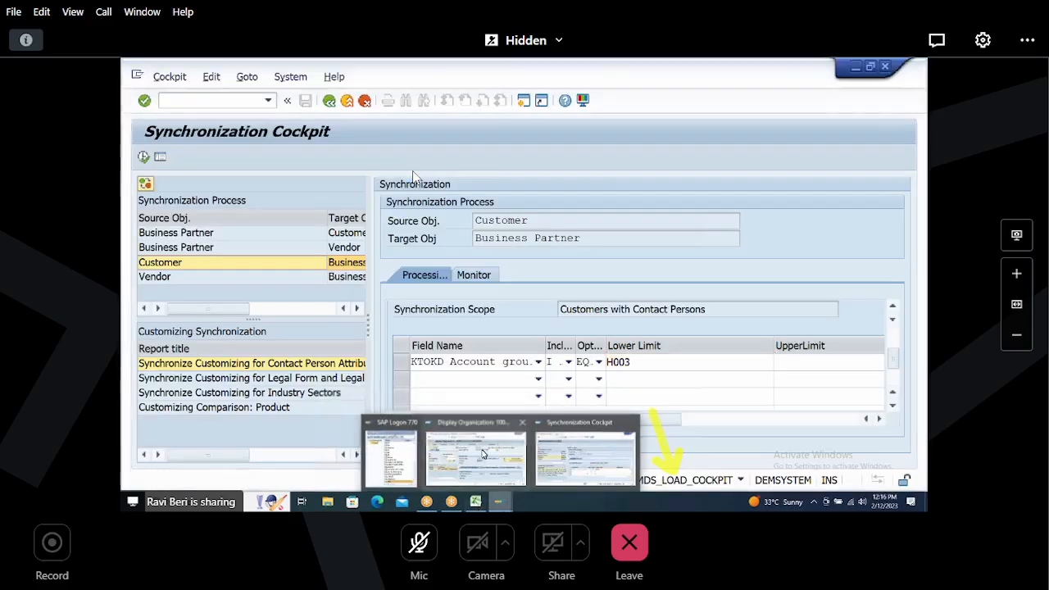
{"action": "mouse_move", "coordinate": [482, 455]}
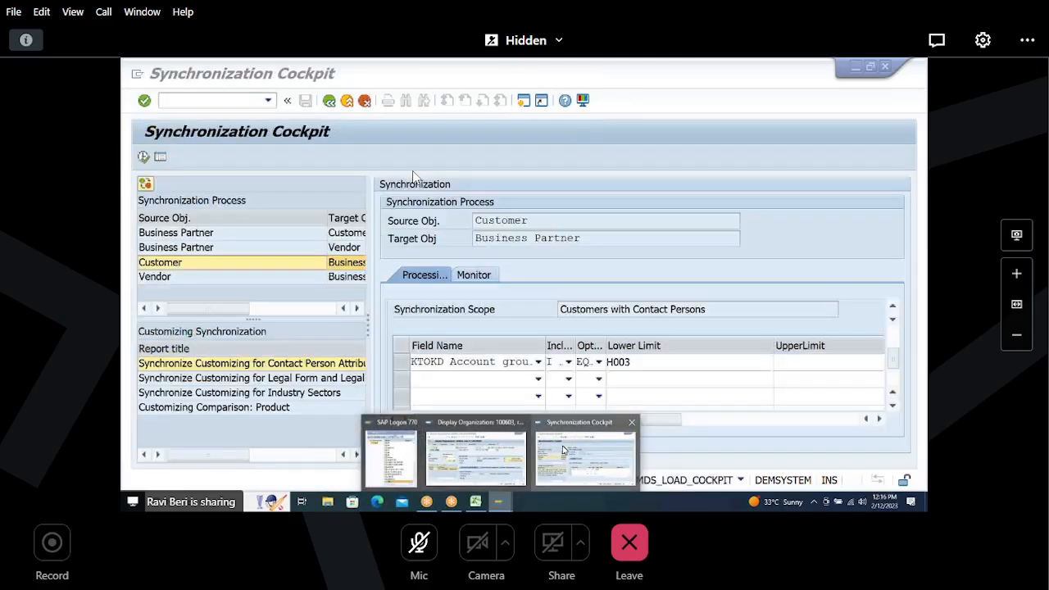
{"action": "left_click", "coordinate": [475, 456]}
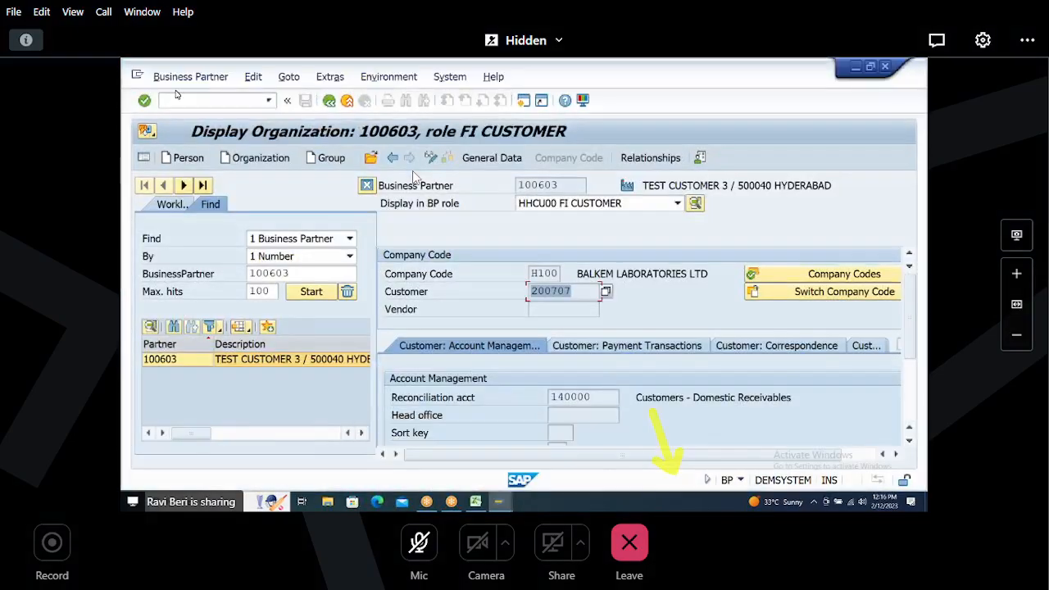
{"action": "left_click", "coordinate": [177, 95]}
{"action": "type", "text": "/NV"}
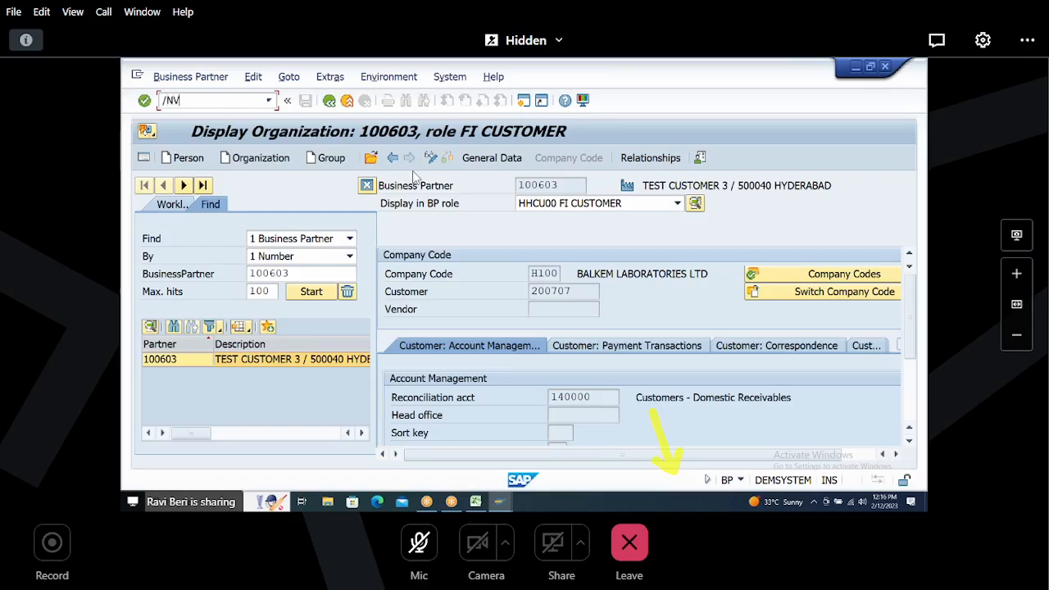
{"action": "type", "text": "CUST"}
{"action": "key", "text": "Return"}
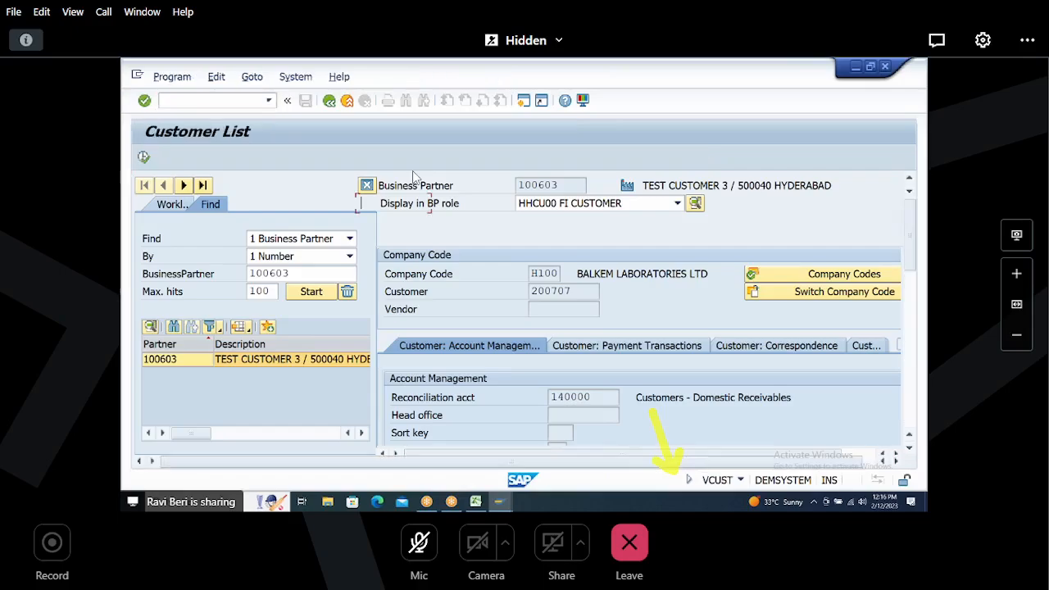
Step: List customers of account group H003, then return to the selection screen
{"action": "key", "text": "Tab"}
{"action": "key", "text": "Tab"}
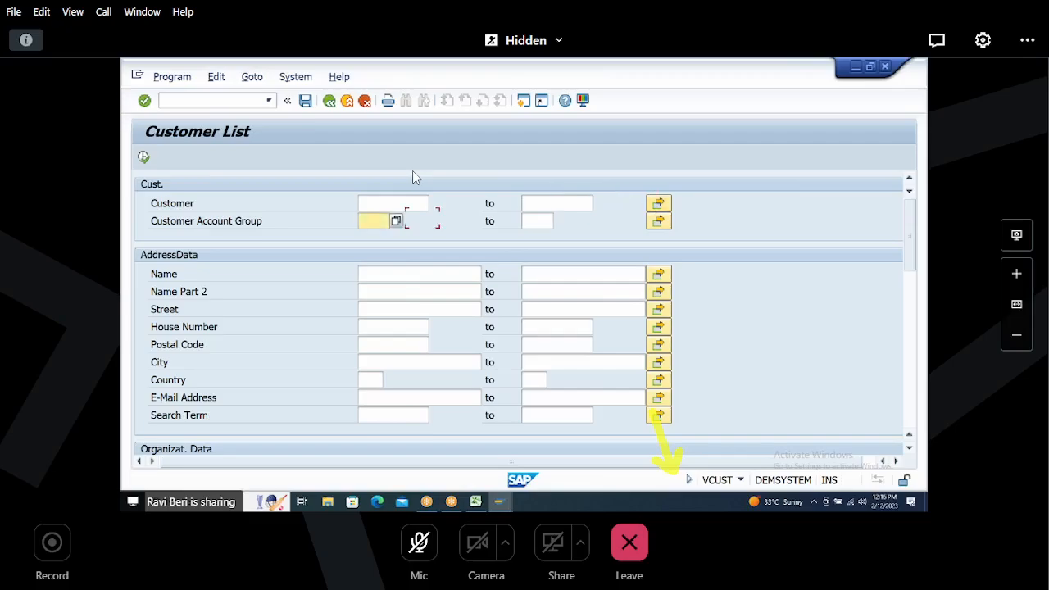
{"action": "type", "text": "h003"}
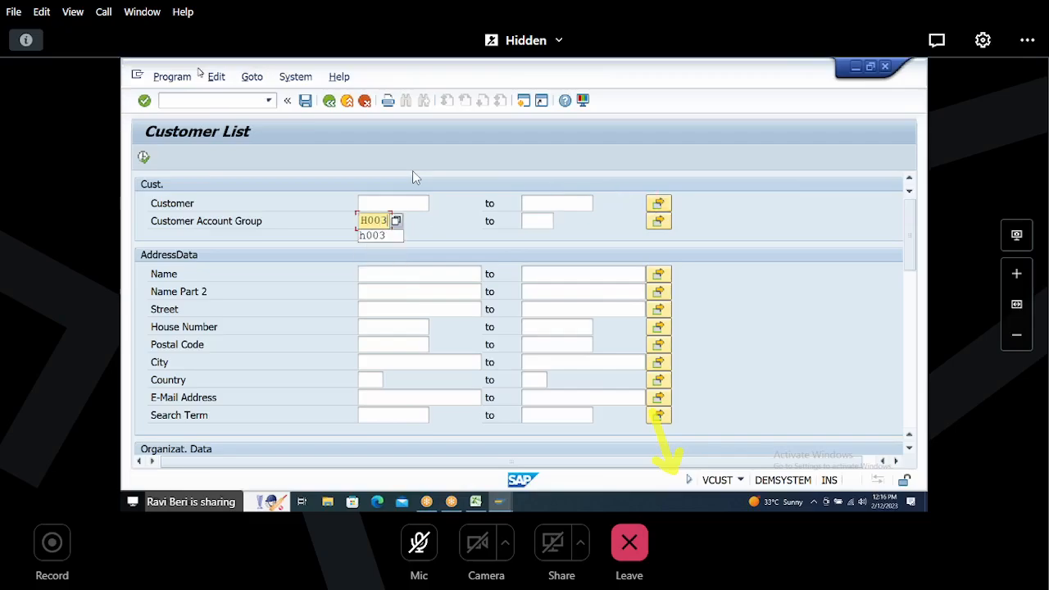
{"action": "left_click", "coordinate": [144, 156]}
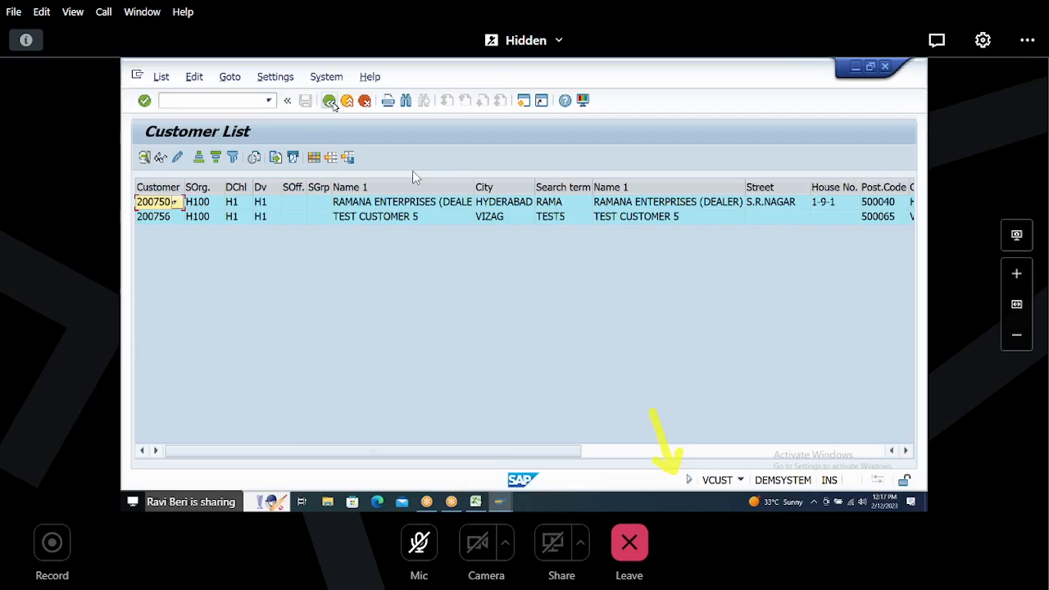
{"action": "left_click", "coordinate": [330, 102]}
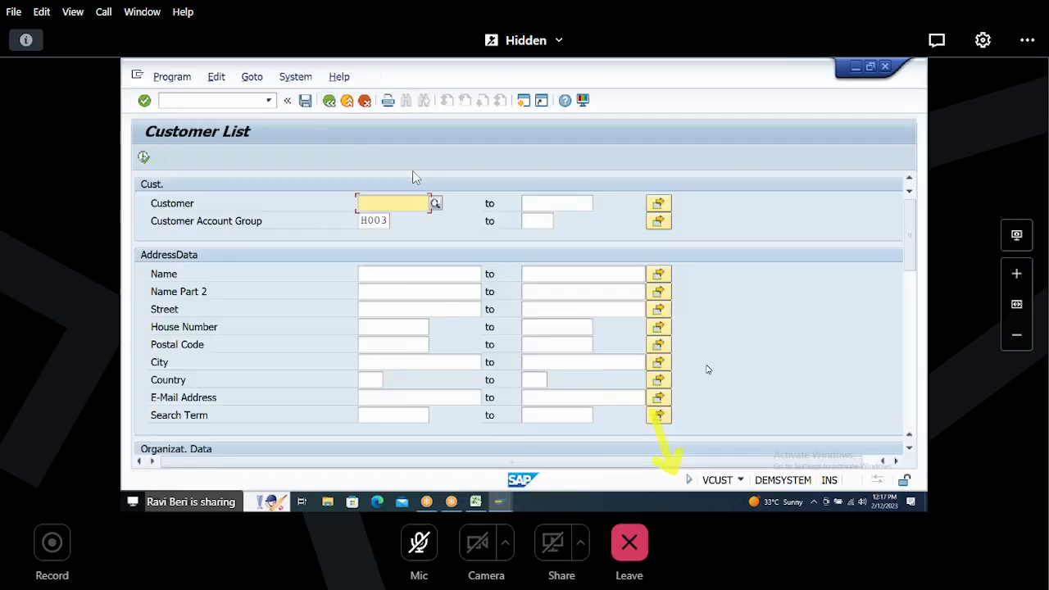
Step: Clear the Sales Organization, Distribution Channel and Division criteria and execute the customer list
{"action": "left_click", "coordinate": [907, 398]}
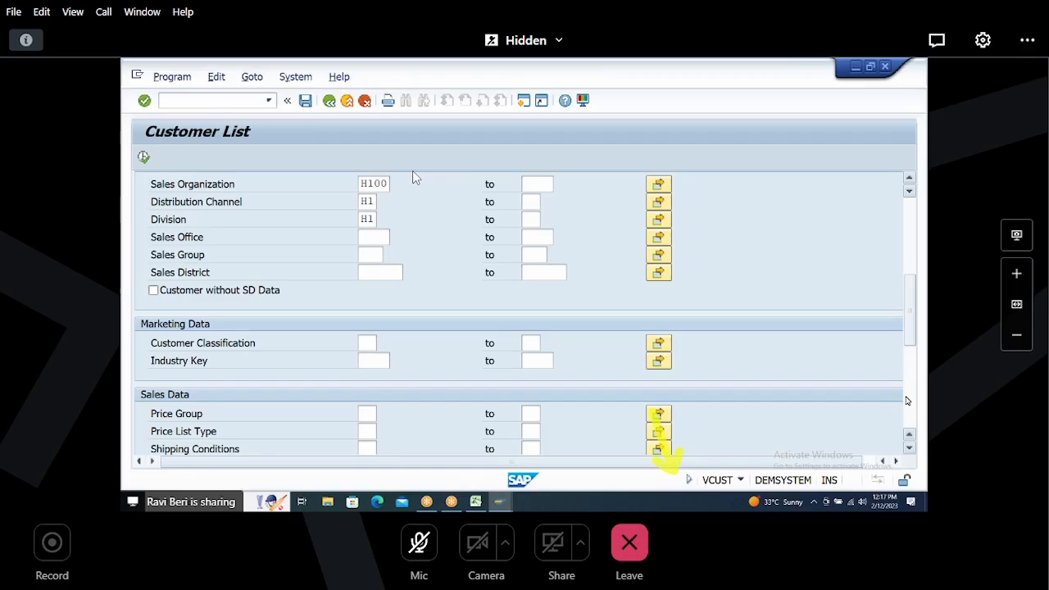
{"action": "left_click", "coordinate": [361, 185]}
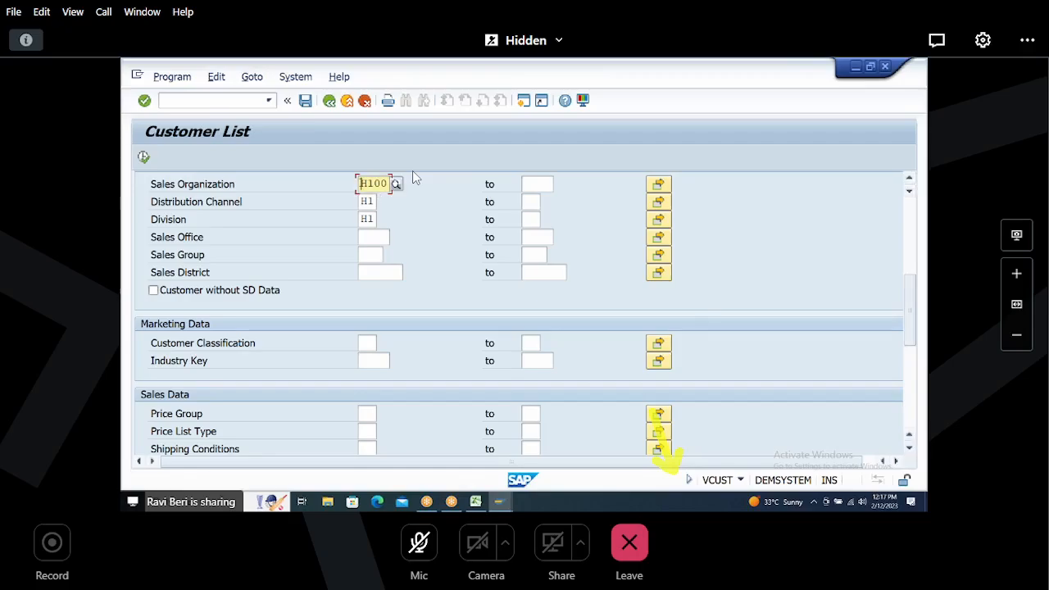
{"action": "left_click_drag", "start_coordinate": [361, 185], "coordinate": [413, 174]}
{"action": "key", "text": "Delete"}
{"action": "key", "text": "Tab"}
{"action": "key", "text": "Tab"}
{"action": "key", "text": "Tab"}
{"action": "key", "text": "Tab"}
{"action": "key", "text": "Tab"}
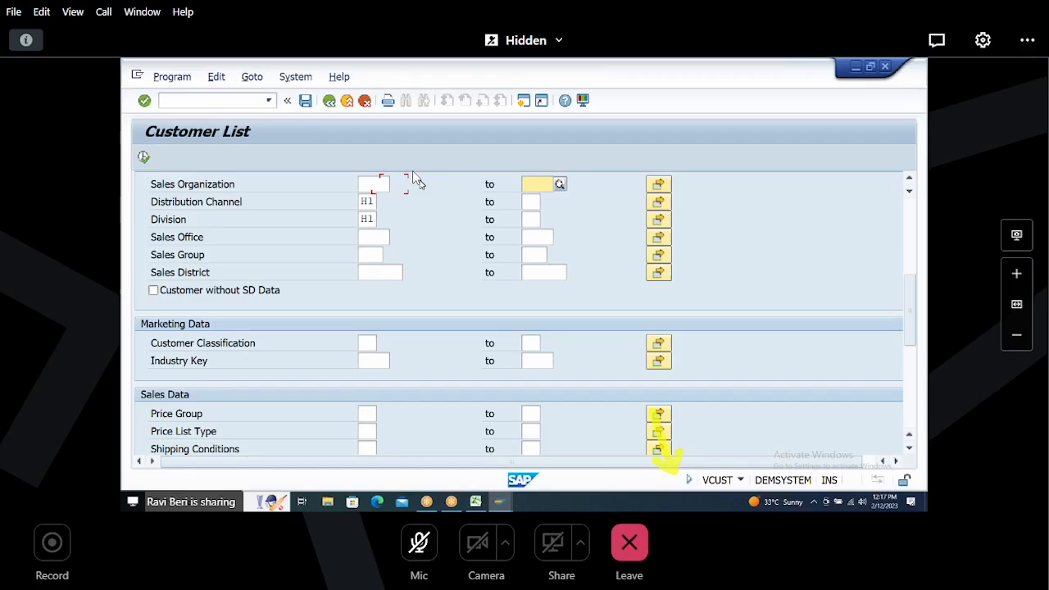
{"action": "key", "text": "shift+Tab"}
{"action": "key", "text": "shift+Tab"}
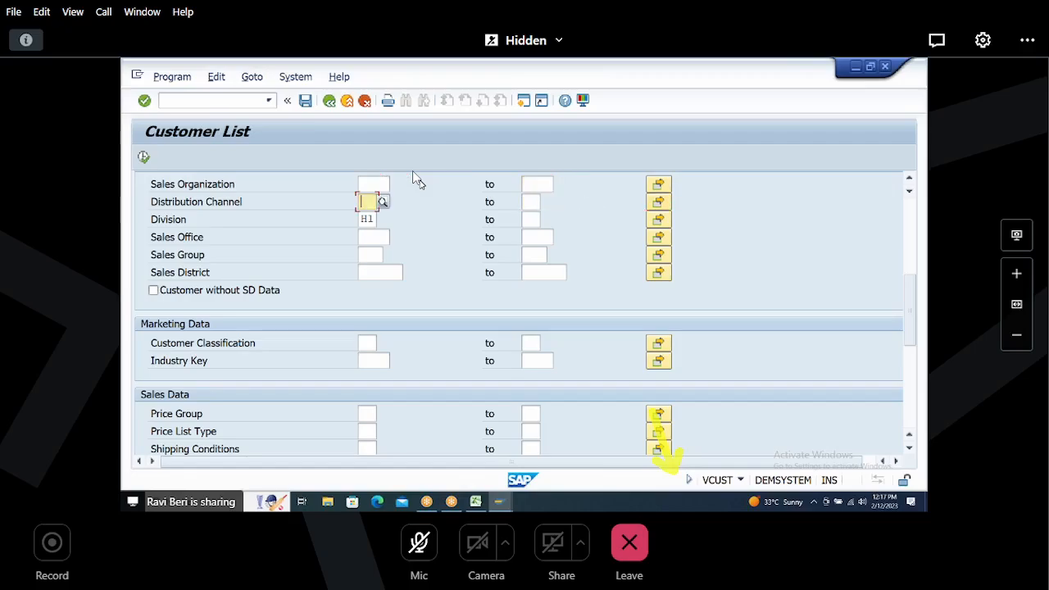
{"action": "key", "text": "Delete"}
{"action": "key", "text": "Tab"}
{"action": "key", "text": "Tab"}
{"action": "key", "text": "Tab"}
{"action": "key", "text": "Delete"}
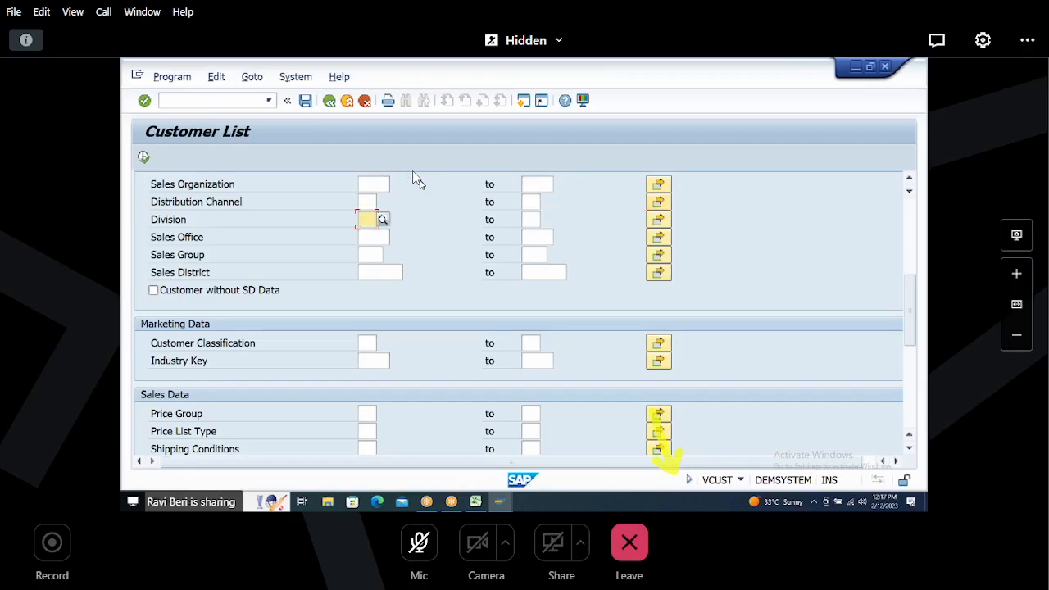
{"action": "left_click", "coordinate": [912, 410]}
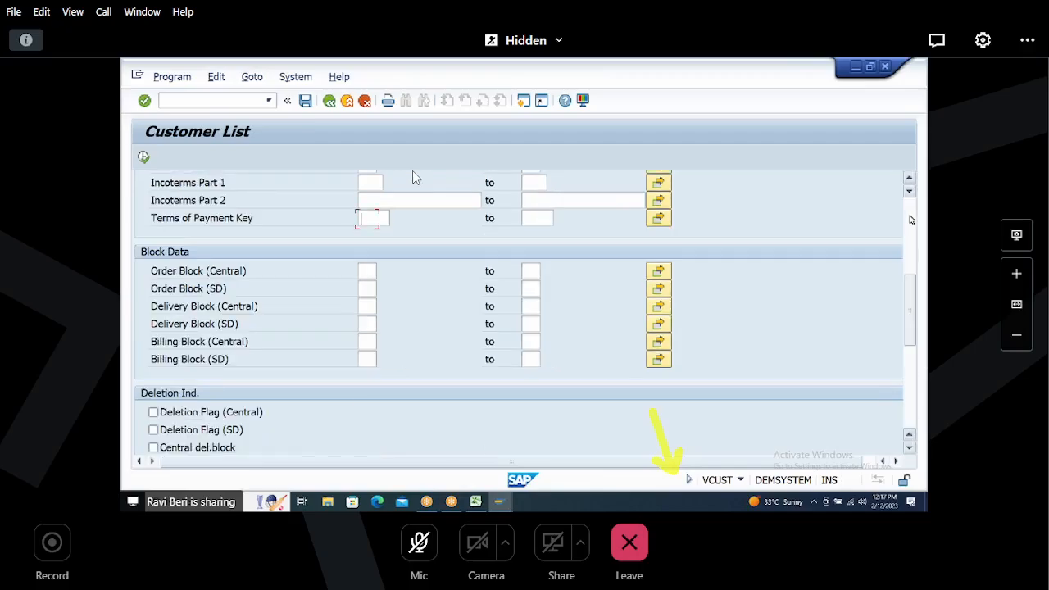
{"action": "left_click", "coordinate": [911, 220]}
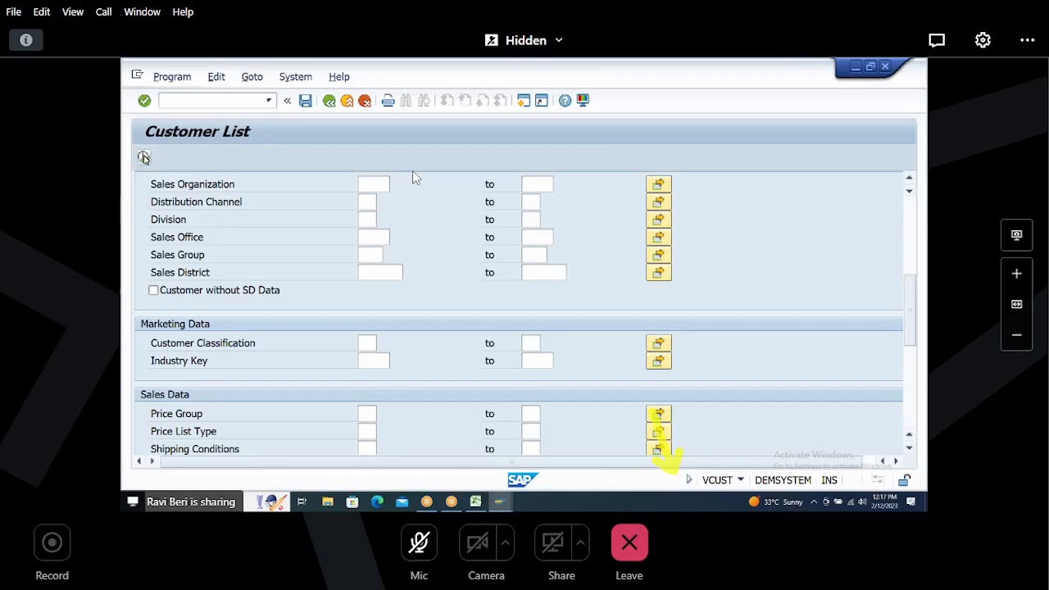
{"action": "left_click", "coordinate": [144, 158]}
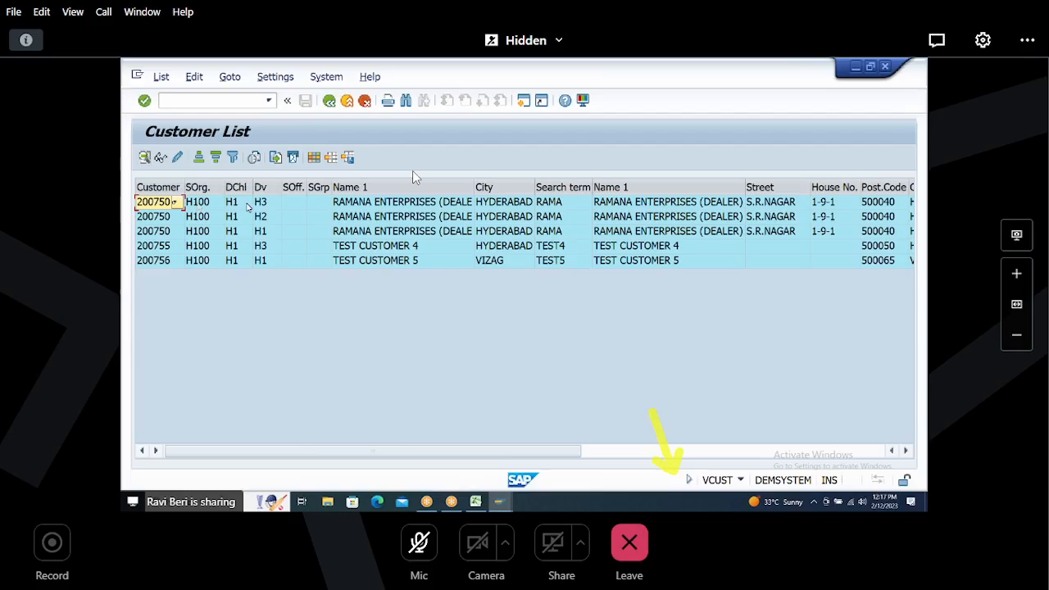
Step: Review the listed H003 customers and their sales areas row by row
{"action": "left_click", "coordinate": [244, 207]}
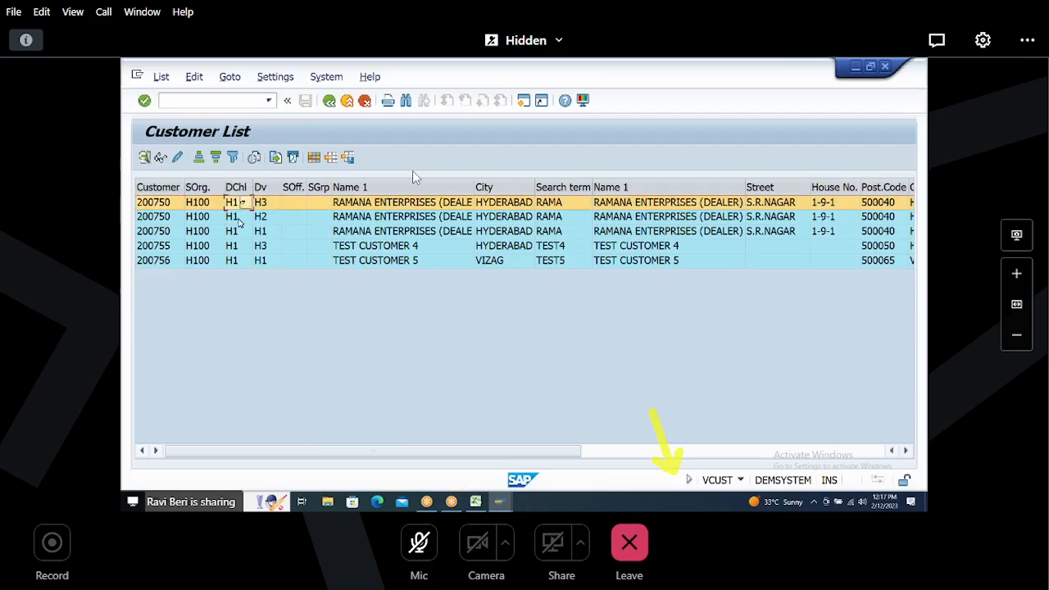
{"action": "left_click", "coordinate": [239, 220]}
{"action": "left_click", "coordinate": [237, 234]}
{"action": "left_click", "coordinate": [237, 248]}
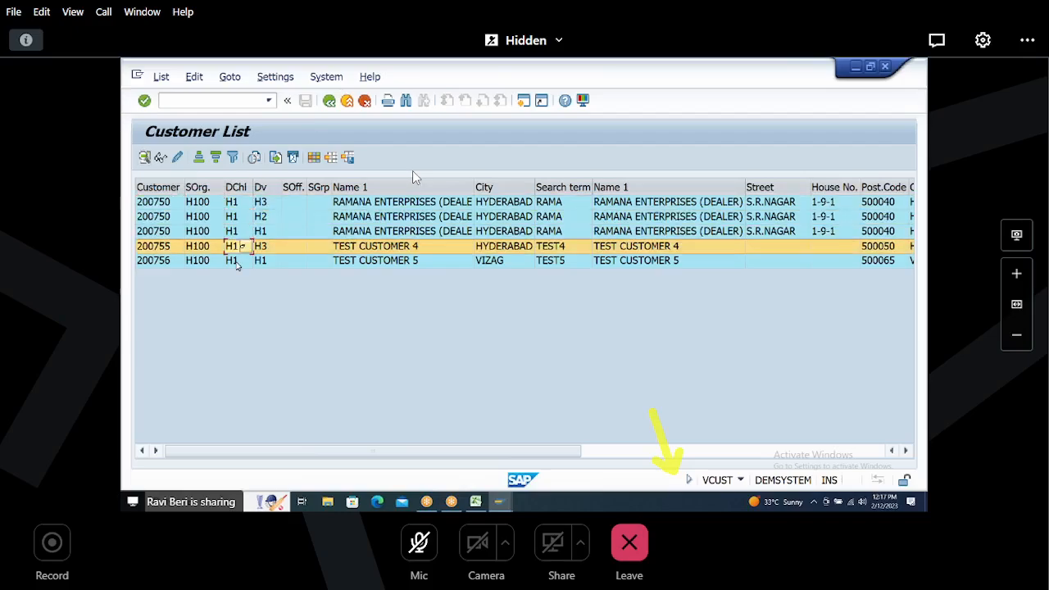
{"action": "left_click", "coordinate": [238, 262]}
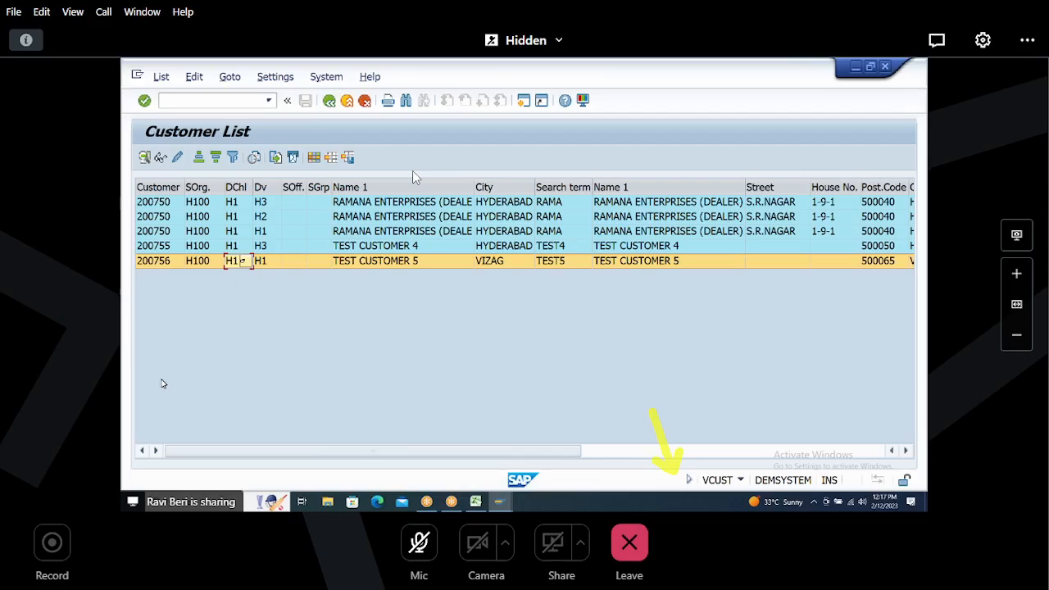
{"action": "left_click", "coordinate": [161, 203]}
{"action": "left_click", "coordinate": [164, 218]}
{"action": "left_click", "coordinate": [165, 233]}
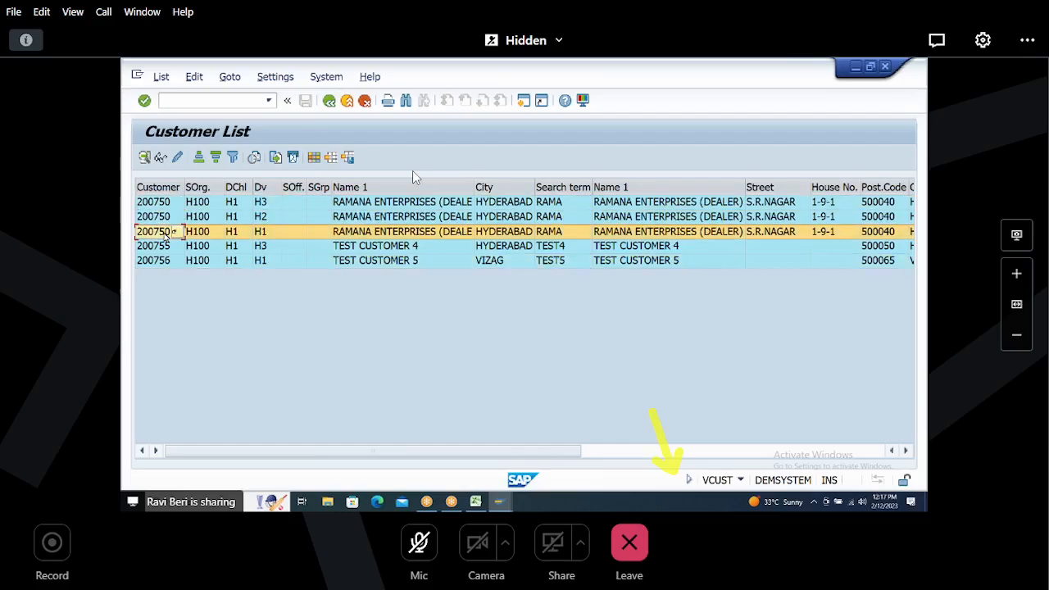
{"action": "left_click", "coordinate": [165, 217]}
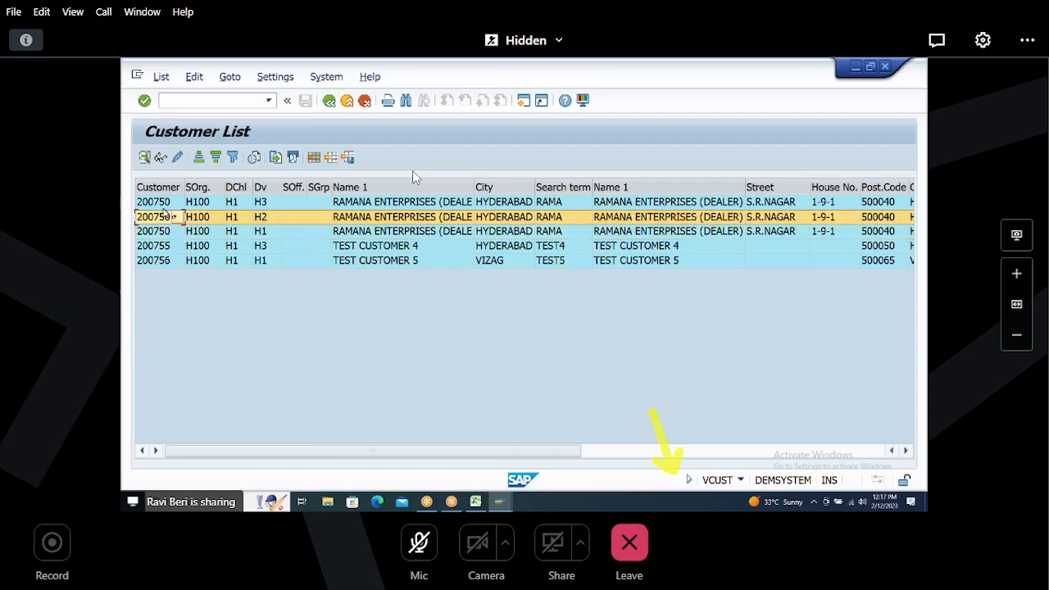
{"action": "left_click", "coordinate": [165, 203]}
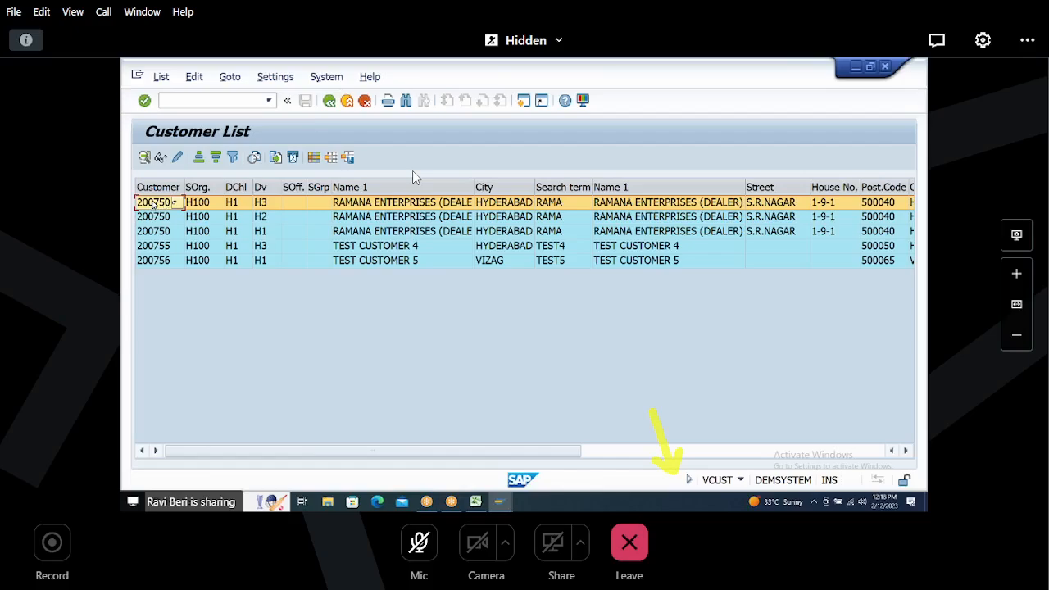
{"action": "left_click", "coordinate": [160, 218]}
{"action": "left_click", "coordinate": [161, 231]}
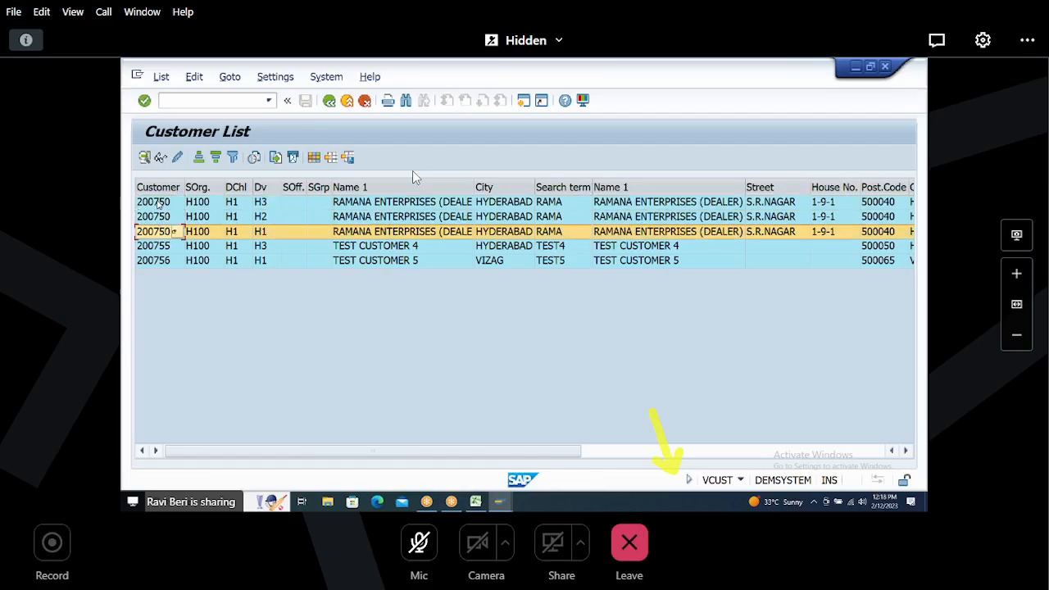
{"action": "left_click", "coordinate": [160, 202]}
{"action": "left_click", "coordinate": [161, 217]}
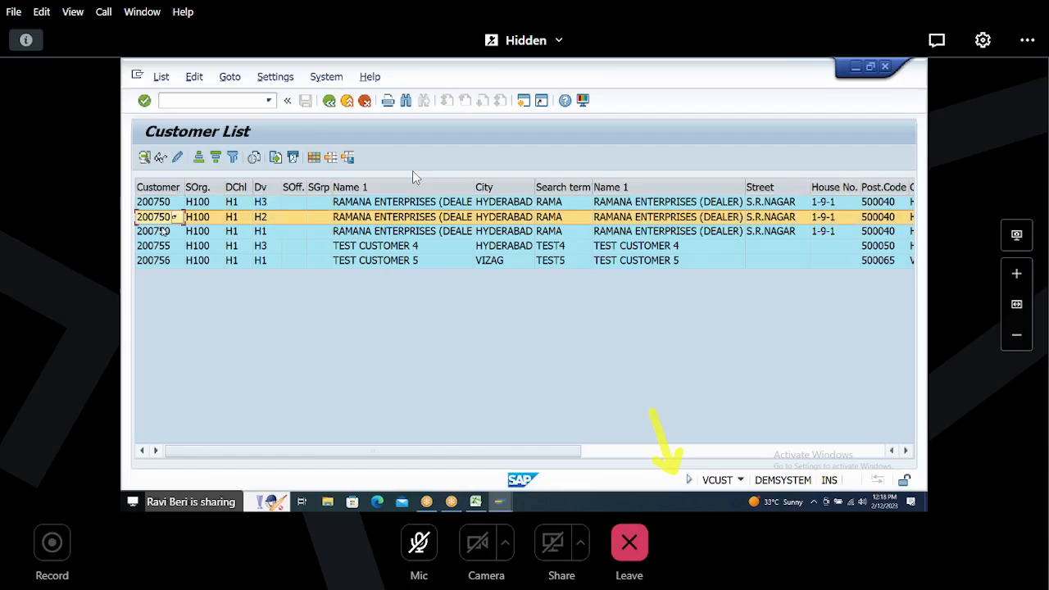
{"action": "left_click", "coordinate": [164, 231]}
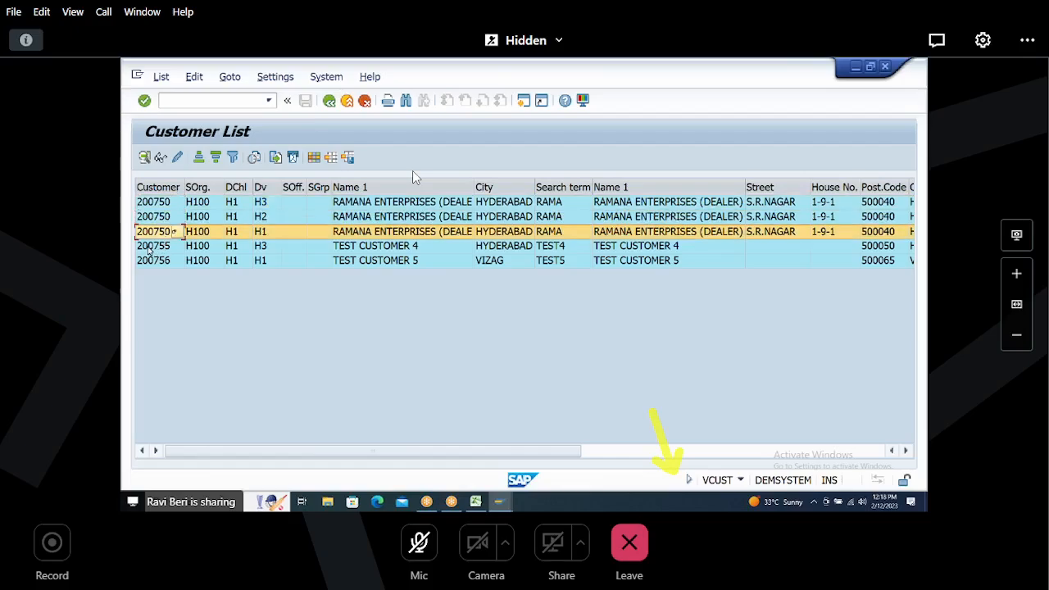
{"action": "left_click", "coordinate": [151, 246]}
{"action": "left_click", "coordinate": [152, 261]}
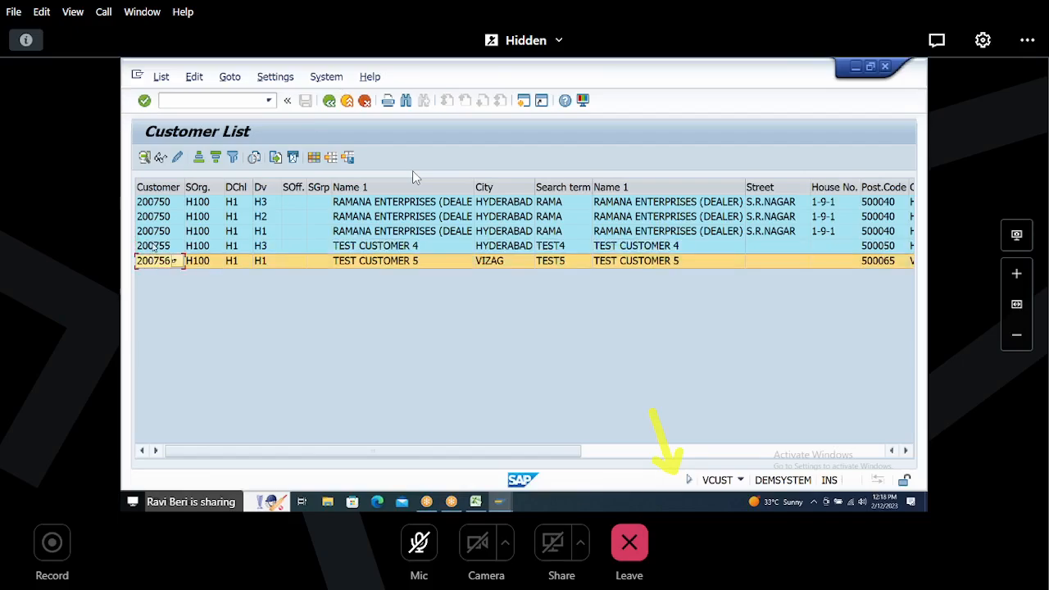
{"action": "left_click", "coordinate": [153, 246]}
{"action": "left_click", "coordinate": [155, 261]}
{"action": "left_click", "coordinate": [154, 246]}
{"action": "left_click", "coordinate": [155, 261]}
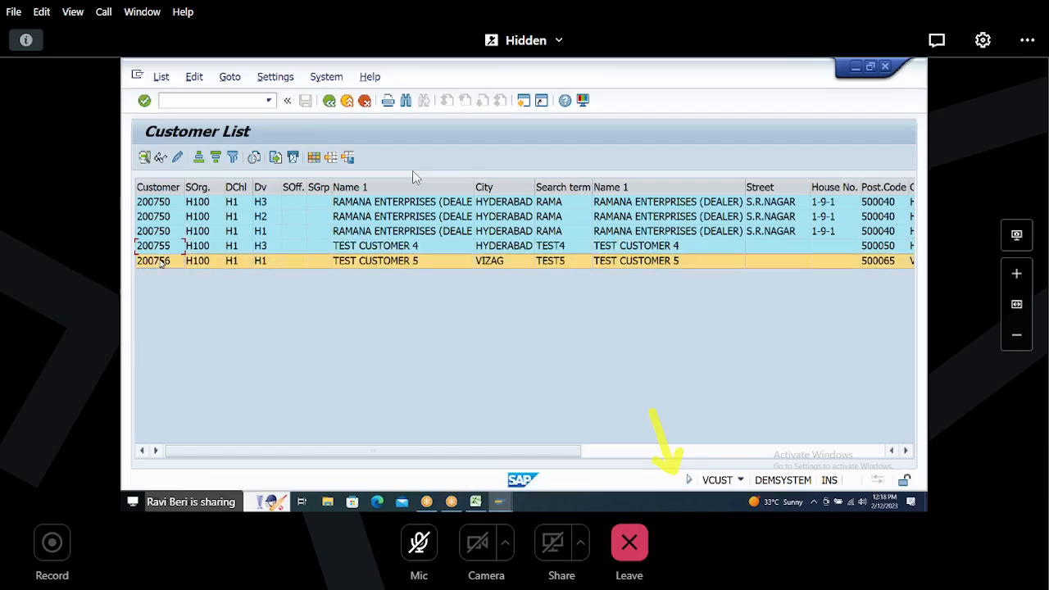
{"action": "left_click", "coordinate": [156, 202]}
{"action": "left_click", "coordinate": [157, 217]}
{"action": "left_click", "coordinate": [160, 232]}
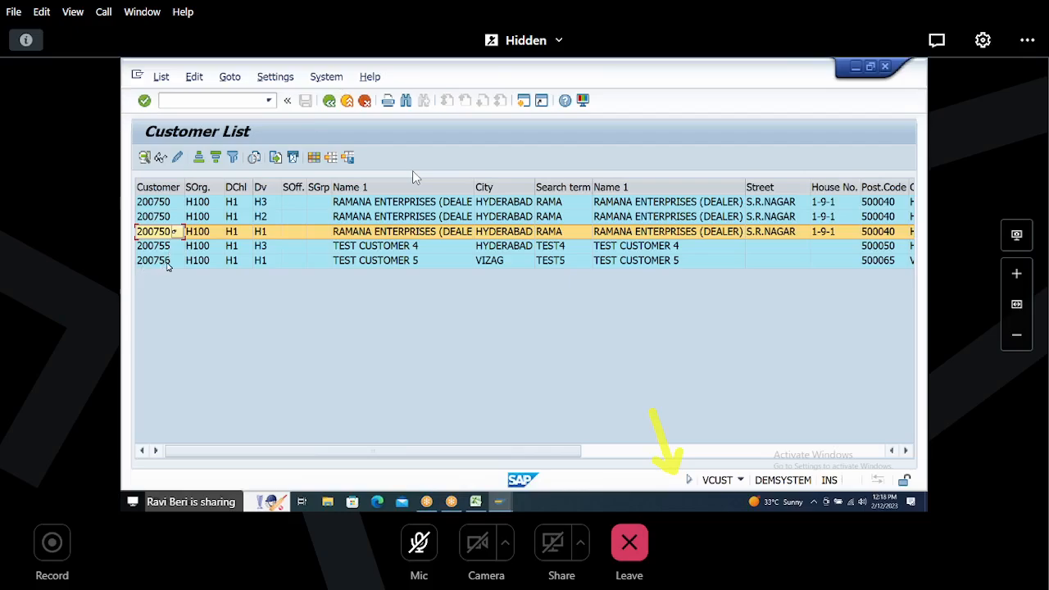
{"action": "left_click", "coordinate": [149, 205]}
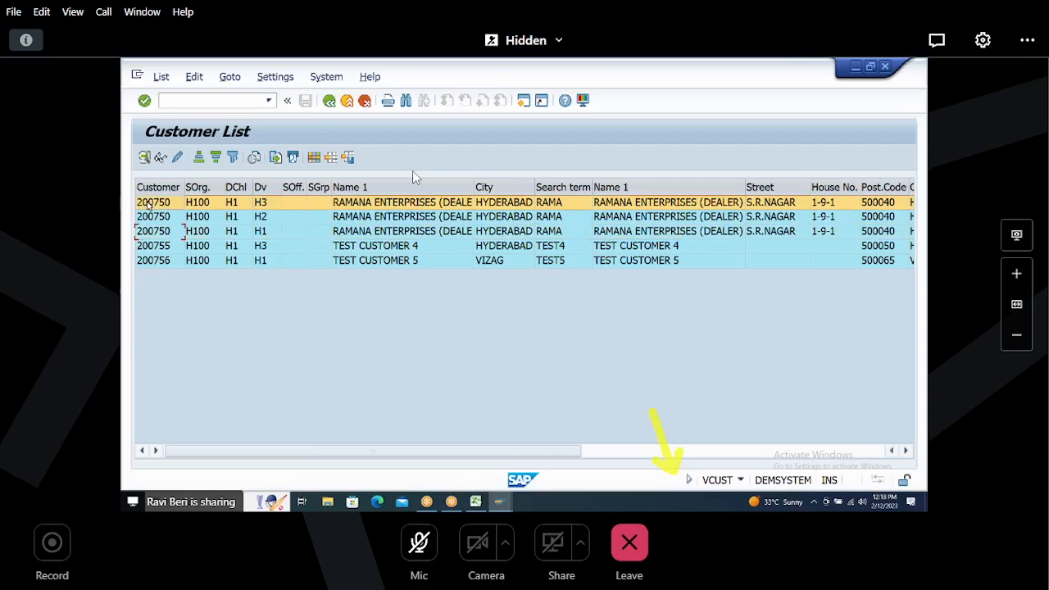
{"action": "left_click", "coordinate": [151, 216]}
{"action": "left_click", "coordinate": [152, 231]}
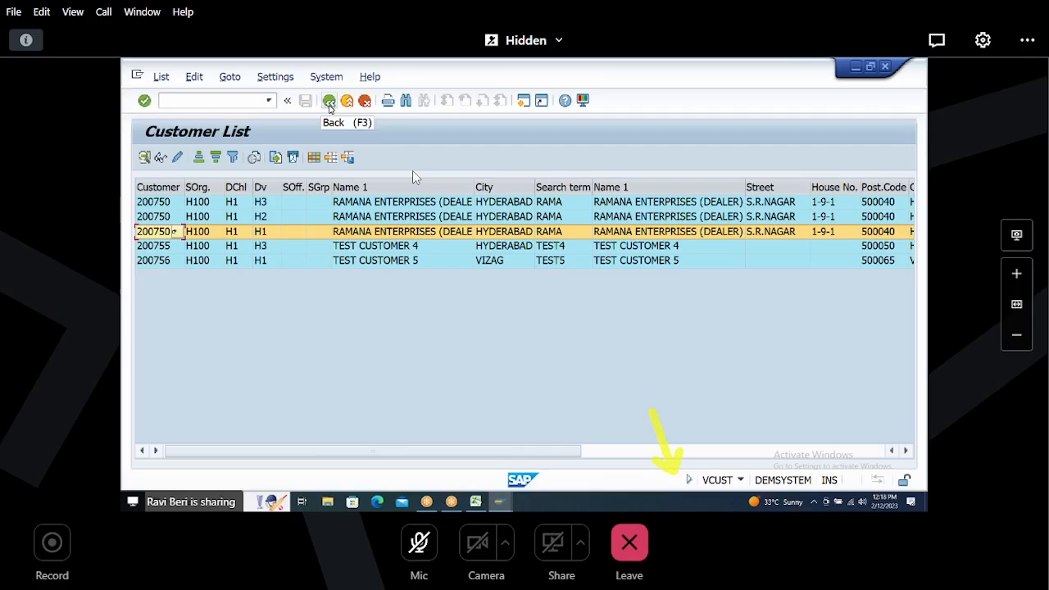
{"action": "left_click", "coordinate": [231, 203]}
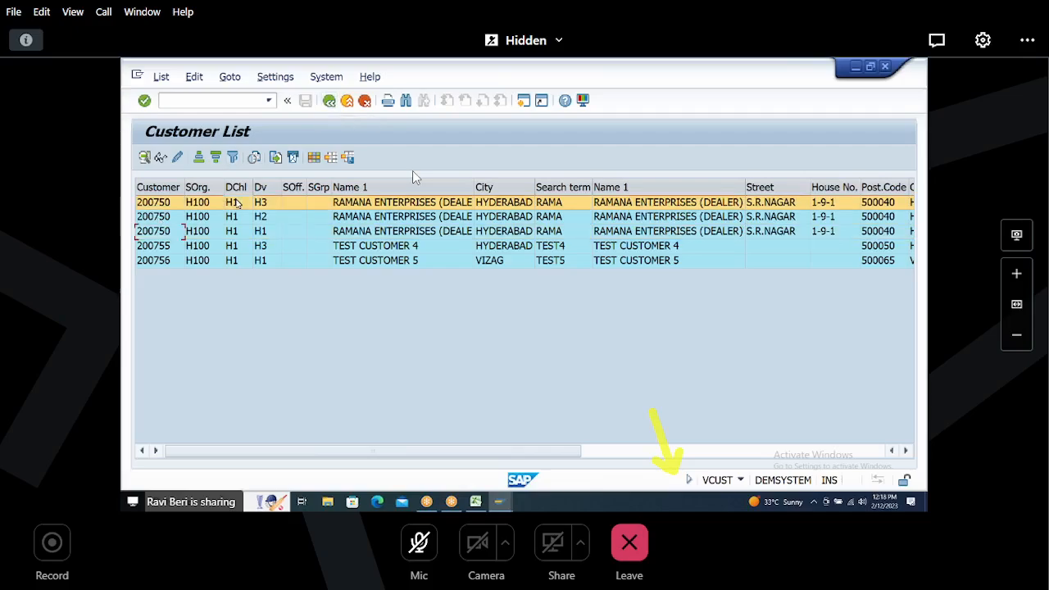
{"action": "left_click", "coordinate": [234, 217]}
{"action": "left_click", "coordinate": [234, 232]}
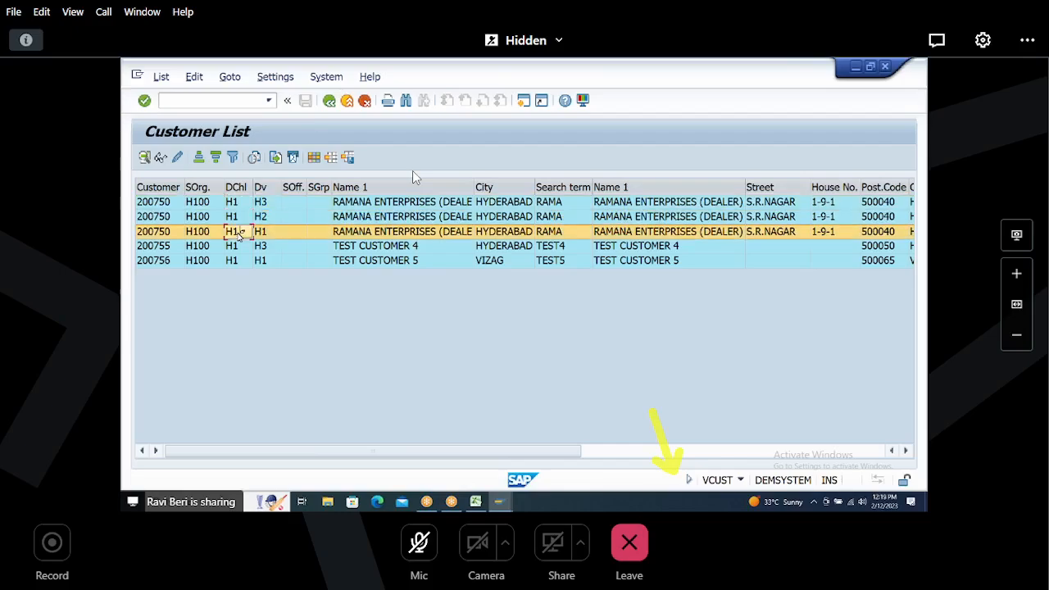
{"action": "left_click", "coordinate": [236, 246]}
{"action": "left_click", "coordinate": [237, 261]}
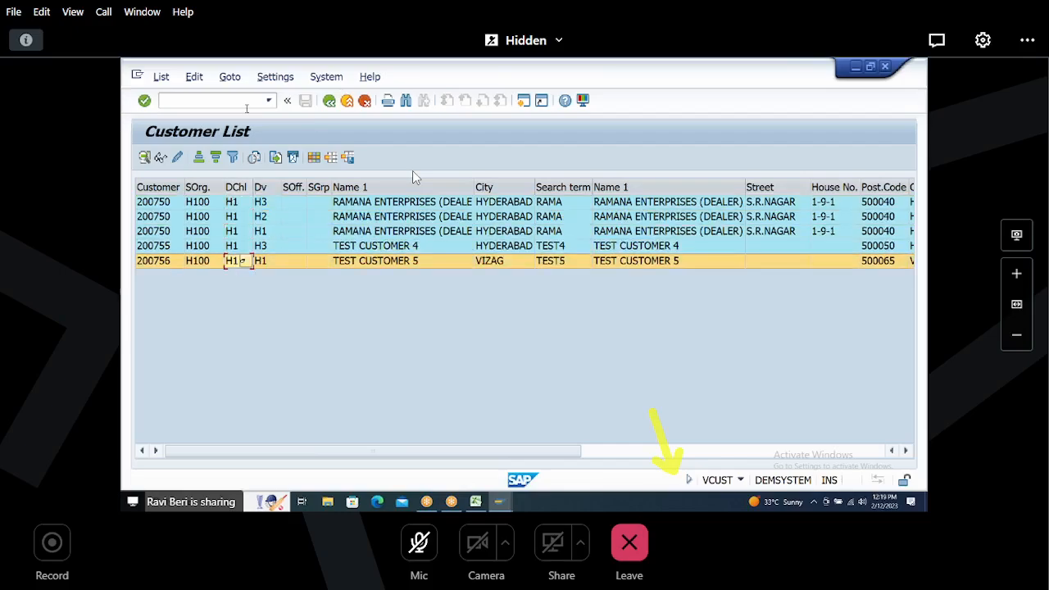
Step: Switch to the Synchronization Cockpit and start synchronization for account group H003
{"action": "key", "text": "alt+Tab"}
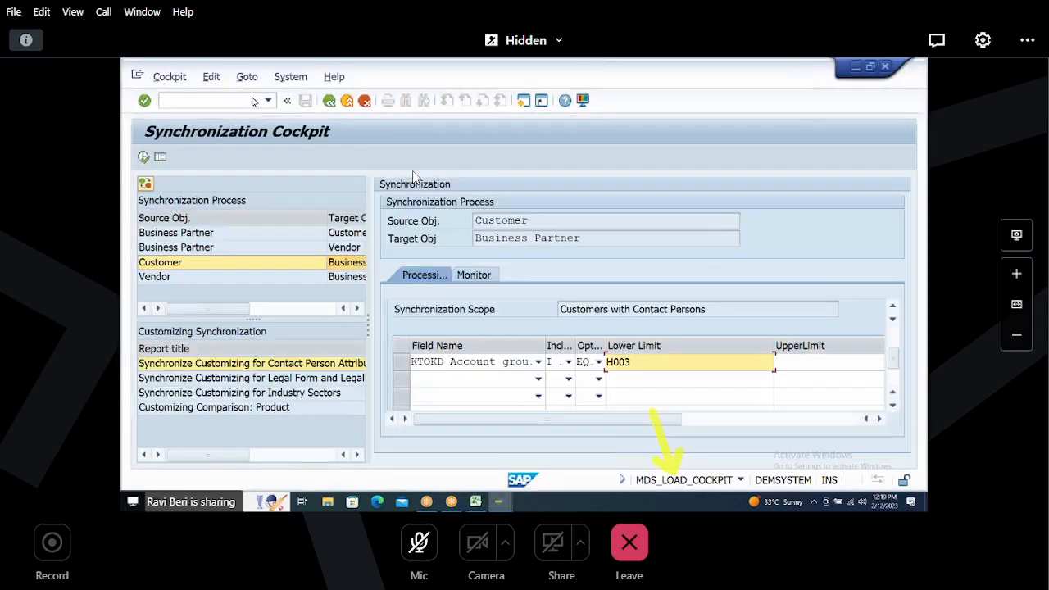
{"action": "left_click", "coordinate": [197, 156]}
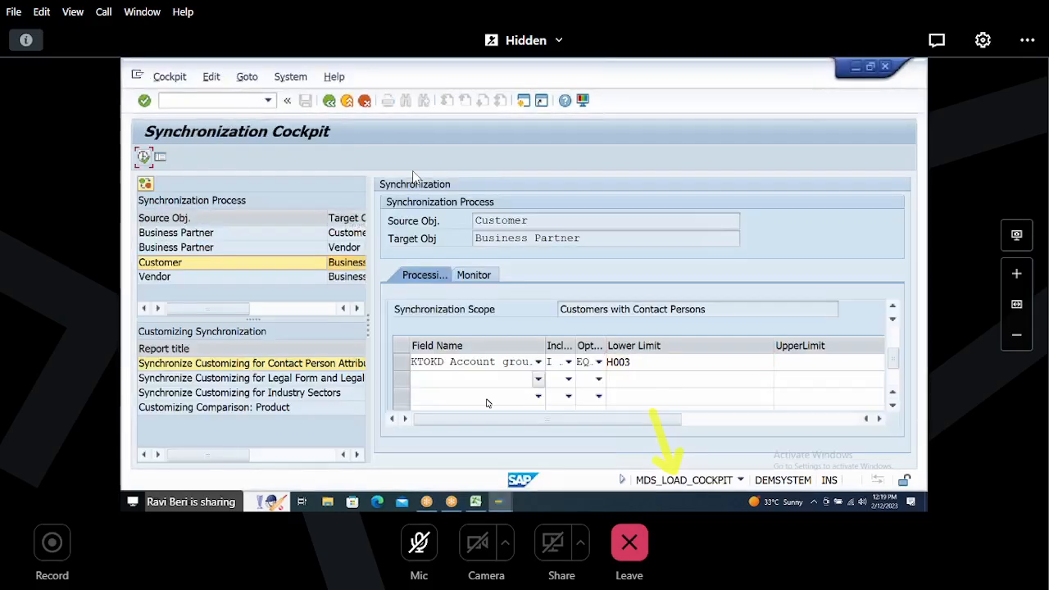
{"action": "double_click", "coordinate": [633, 361]}
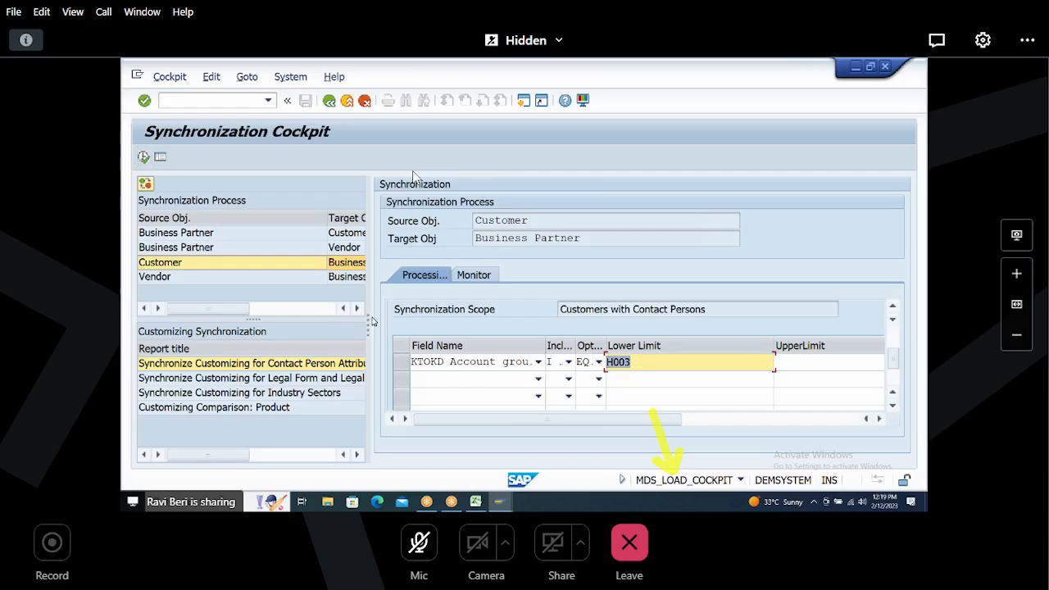
{"action": "left_click", "coordinate": [144, 158]}
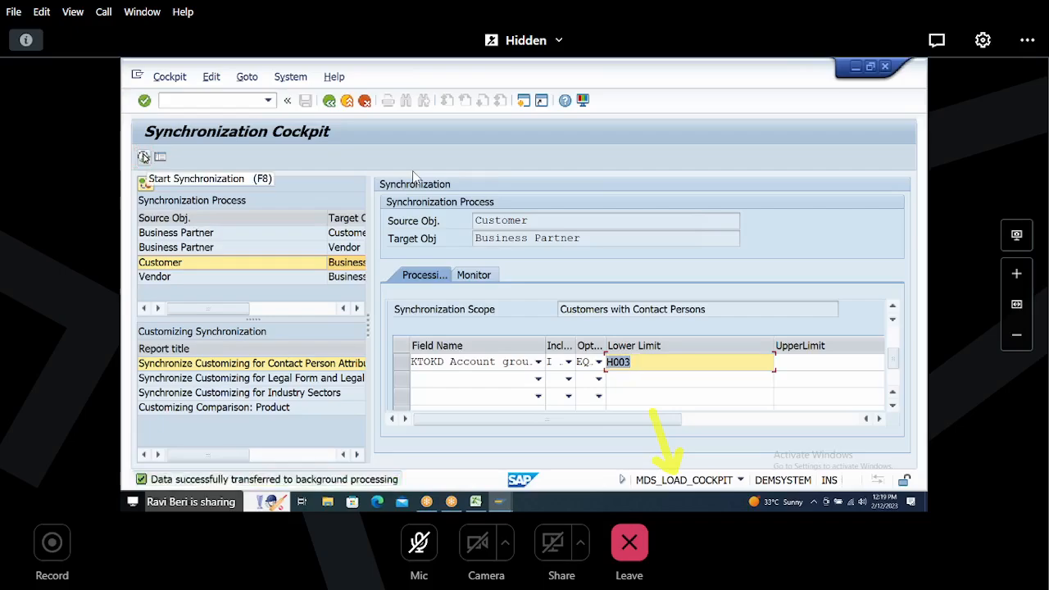
{"action": "key", "text": "Return"}
Step: Inspect the latest synchronization run and its queue options on the Monitor tab
{"action": "left_click", "coordinate": [475, 277]}
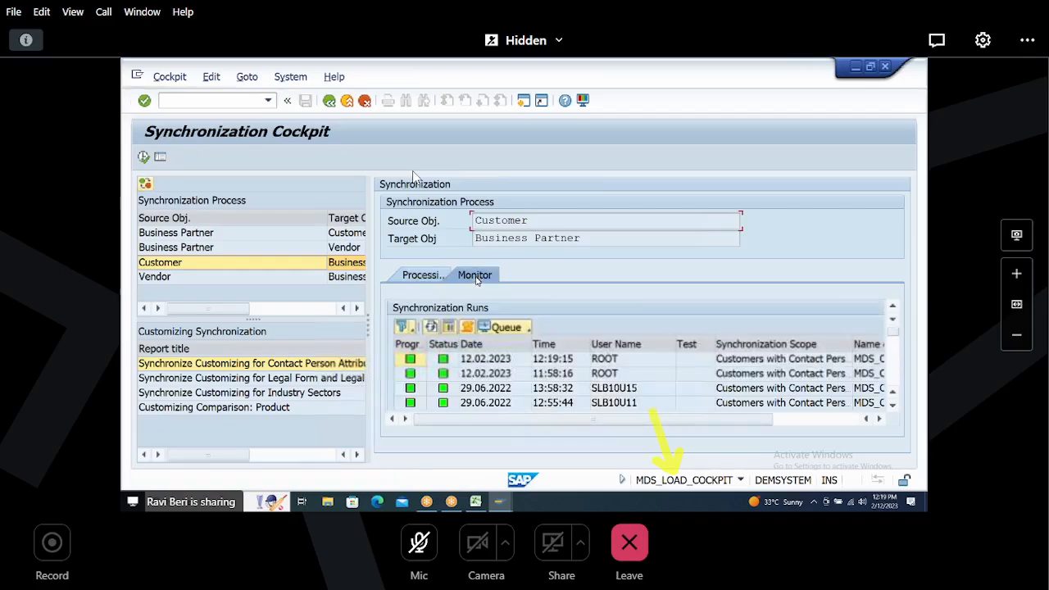
{"action": "left_click", "coordinate": [401, 360]}
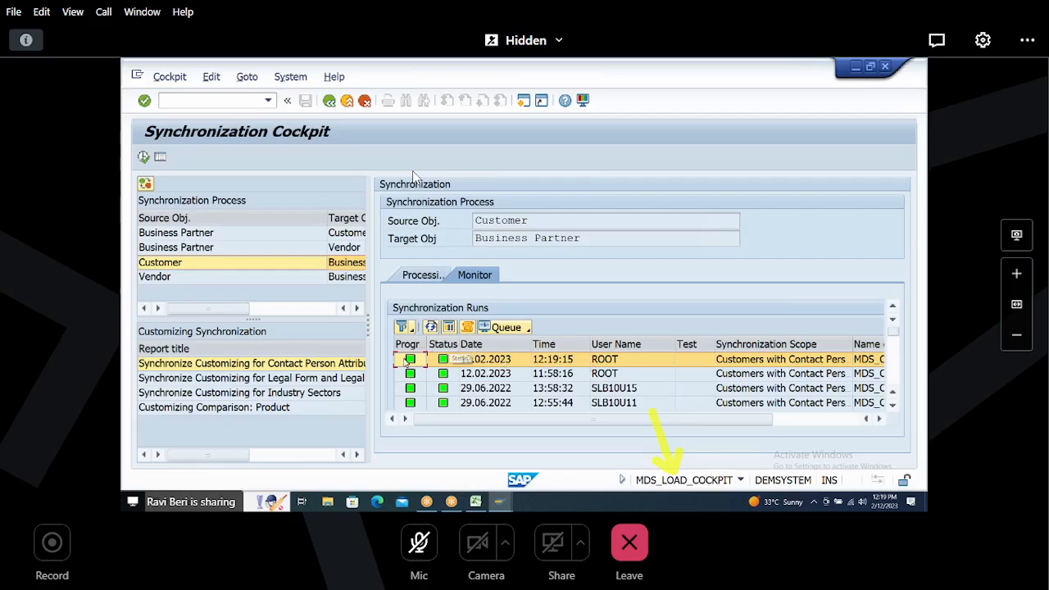
{"action": "left_click", "coordinate": [528, 328]}
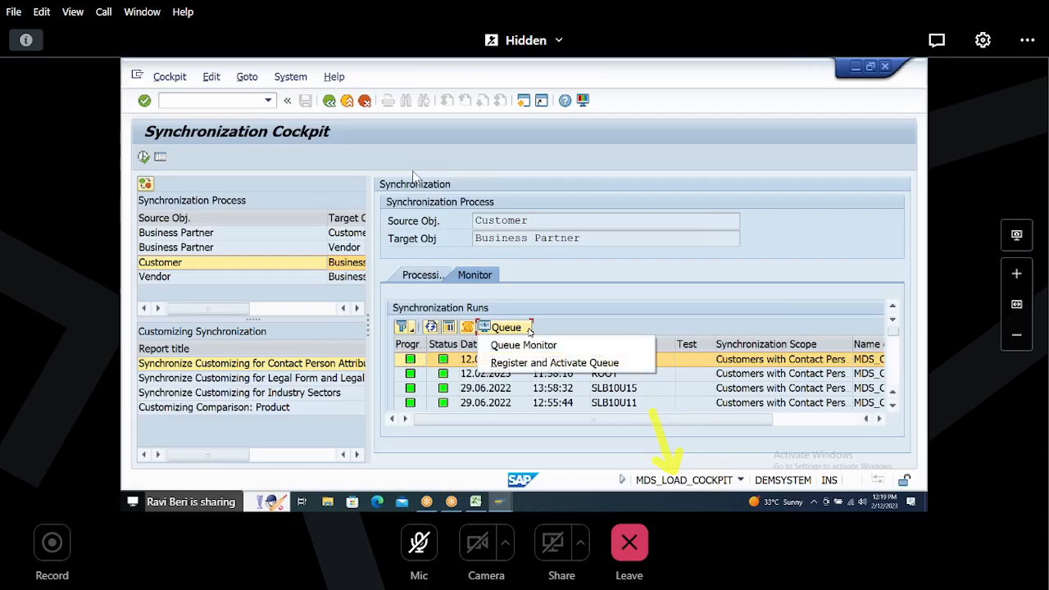
{"action": "left_click", "coordinate": [530, 328]}
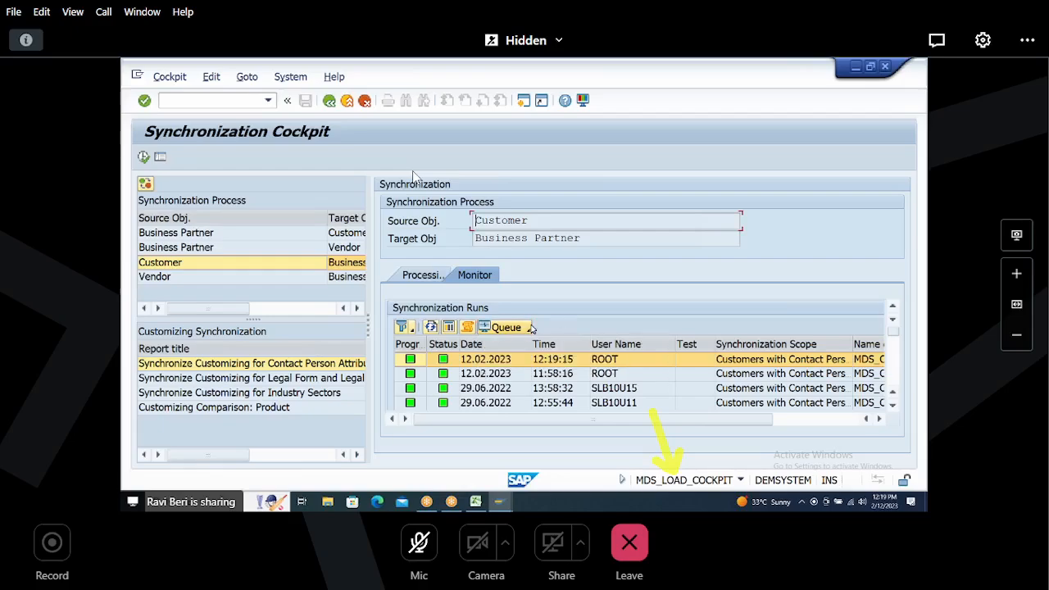
{"action": "left_click", "coordinate": [530, 328]}
{"action": "left_click", "coordinate": [577, 323]}
Step: Open transaction SE16N for table BUT000 and move to the Grouping selection criterion
{"action": "left_click", "coordinate": [226, 103]}
{"action": "type", "text": "/NSE16N"}
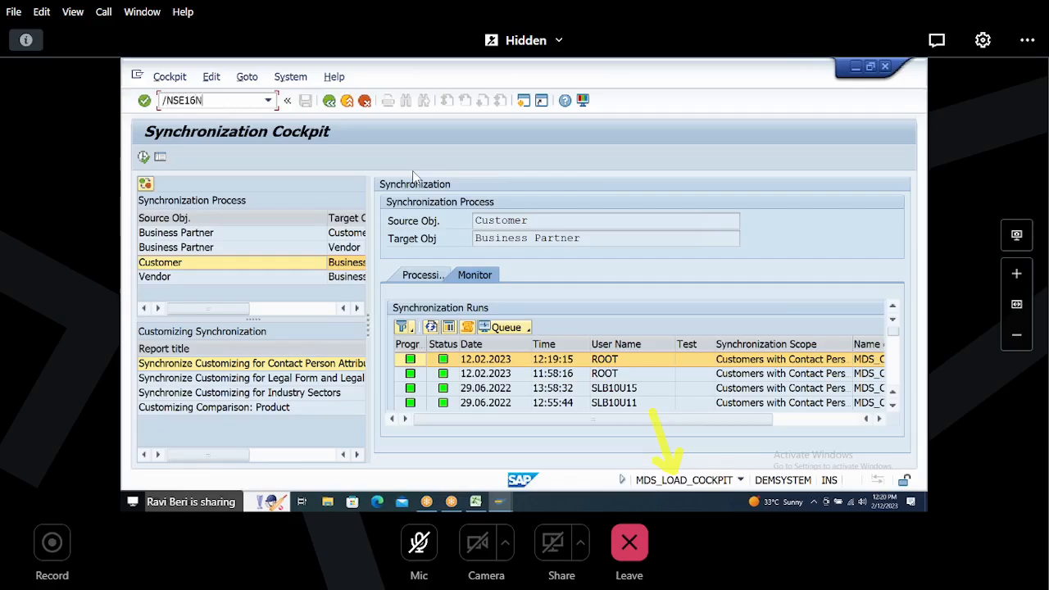
{"action": "key", "text": "Return"}
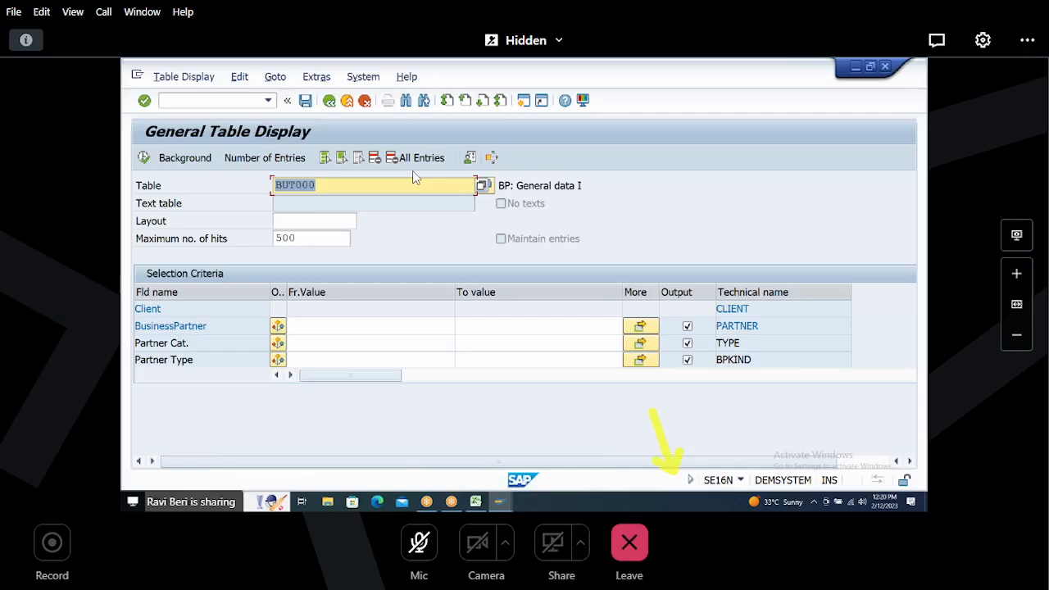
{"action": "left_click", "coordinate": [300, 327]}
{"action": "key", "text": "F8"}
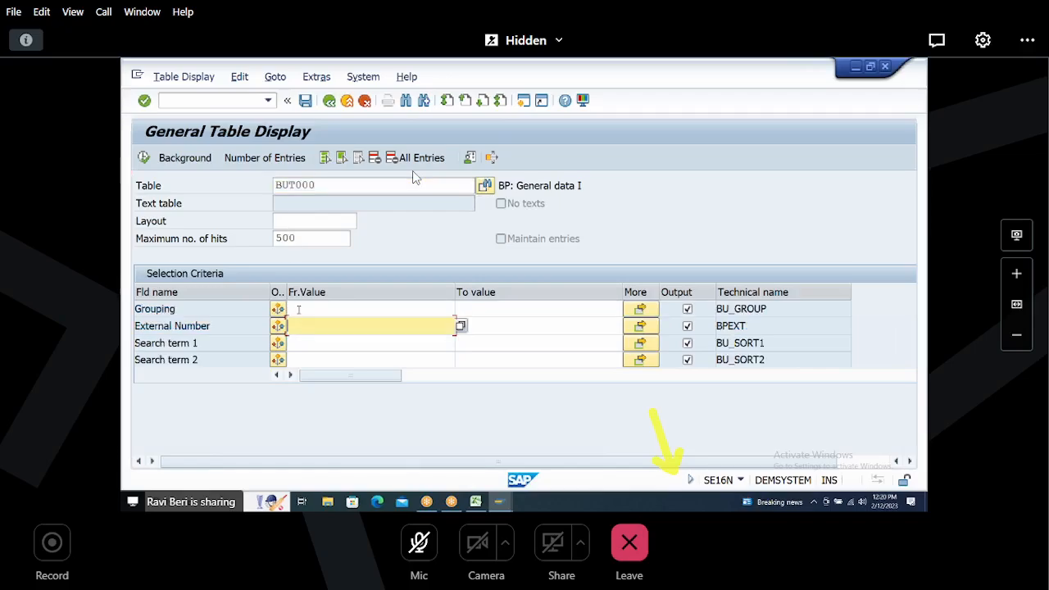
{"action": "left_click", "coordinate": [299, 309]}
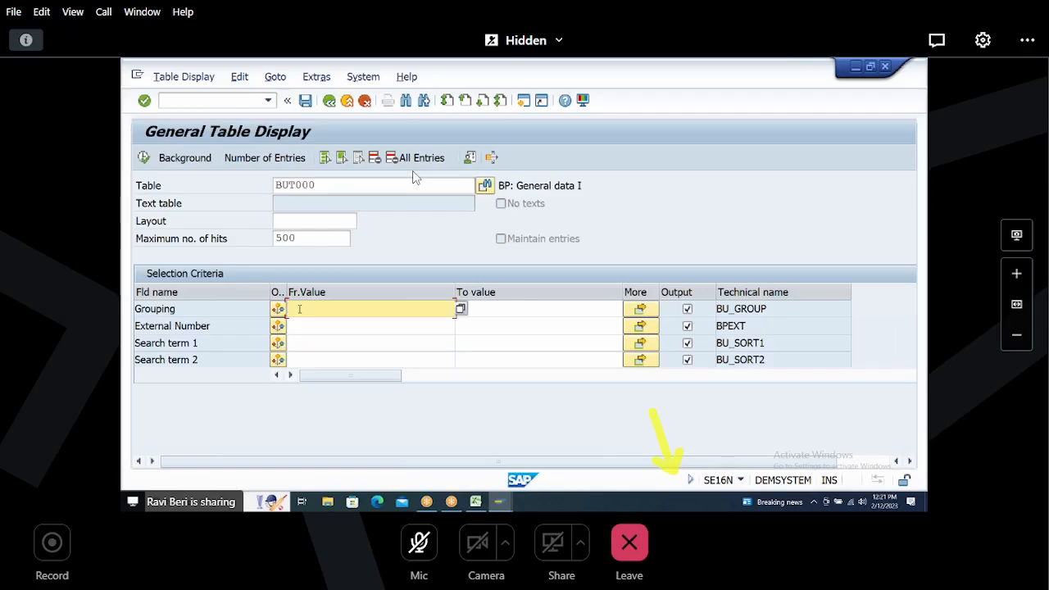
Step: Consult the spreadsheet's number ranges, filter BUT000 by Grouping B003 and count the matching entries
{"action": "key", "text": "alt+Tab"}
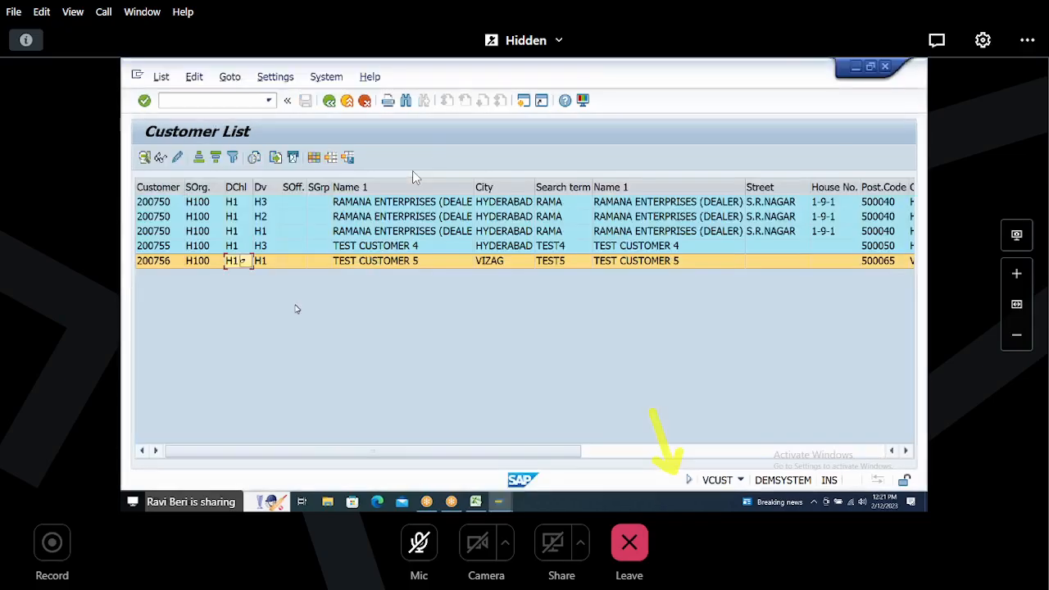
{"action": "key", "text": "alt+Tab"}
{"action": "key", "text": "Tab"}
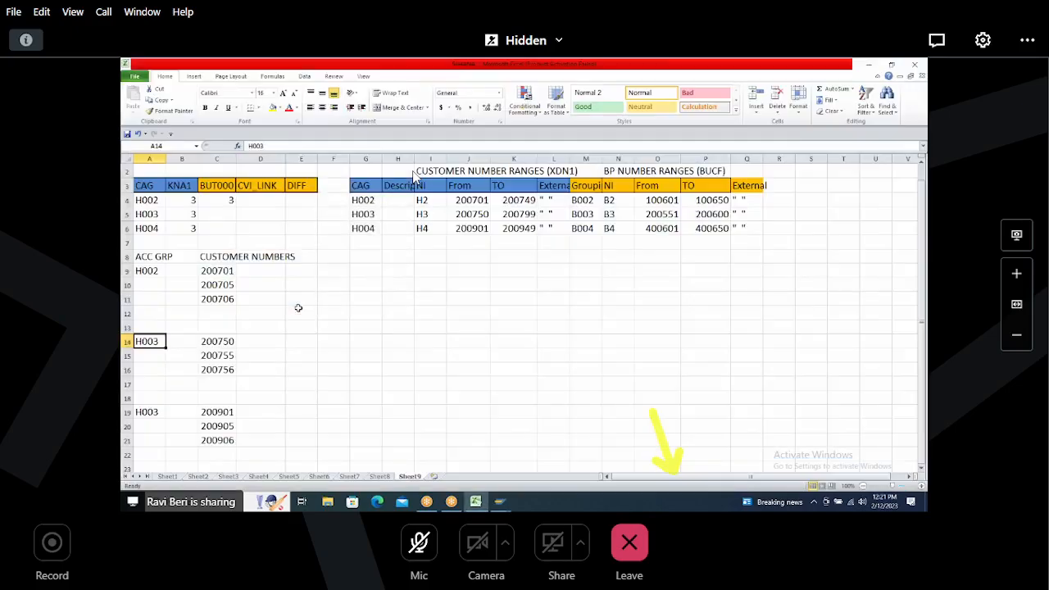
{"action": "key", "text": "alt+Tab"}
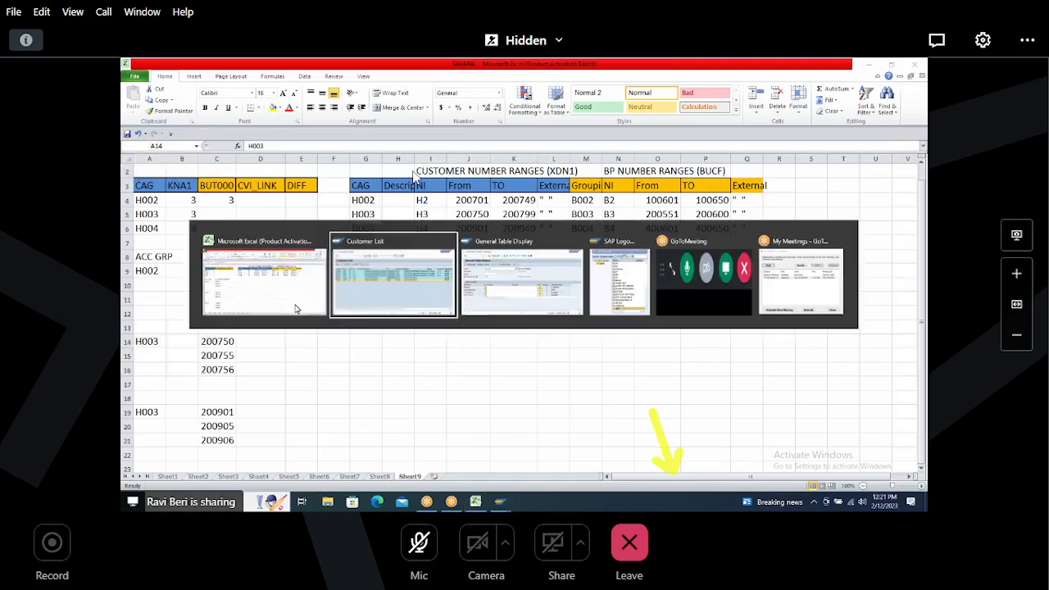
{"action": "key", "text": "alt+Tab"}
{"action": "type", "text": "3"}
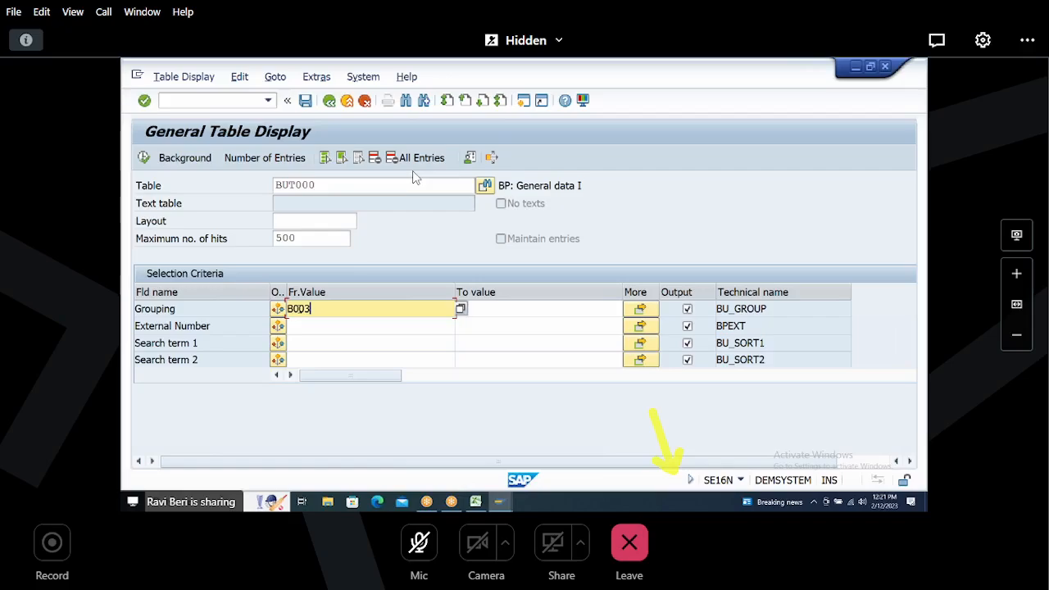
{"action": "key", "text": "Return"}
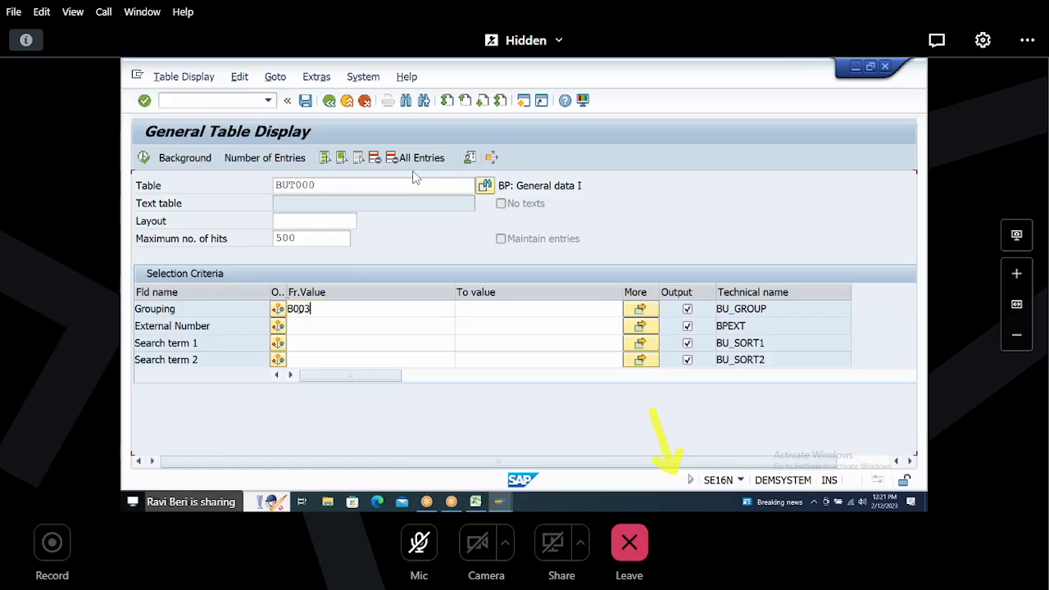
{"action": "left_click", "coordinate": [254, 159]}
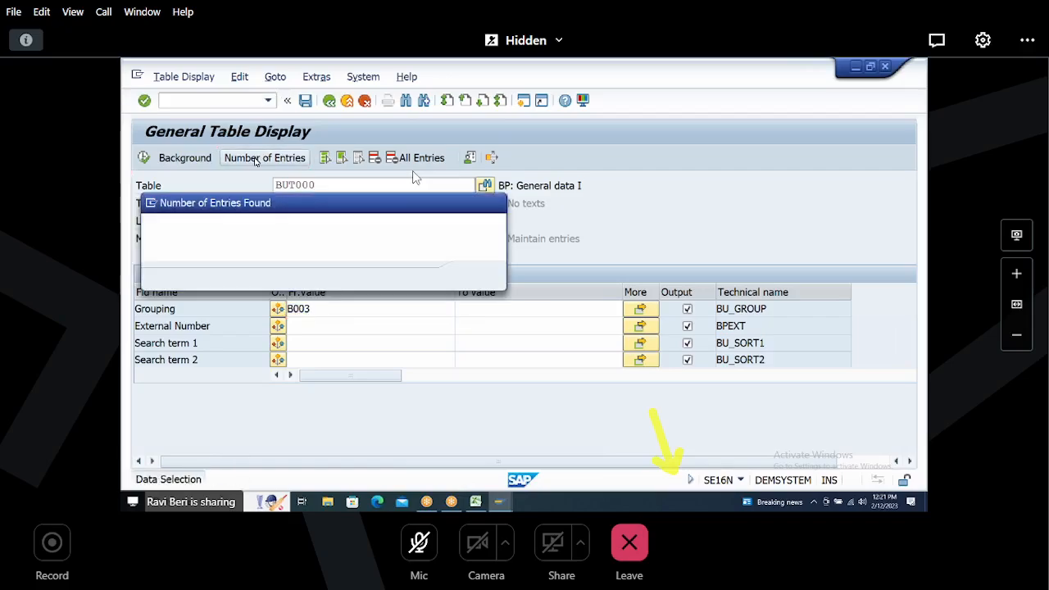
{"action": "left_click_drag", "start_coordinate": [279, 228], "coordinate": [309, 228]}
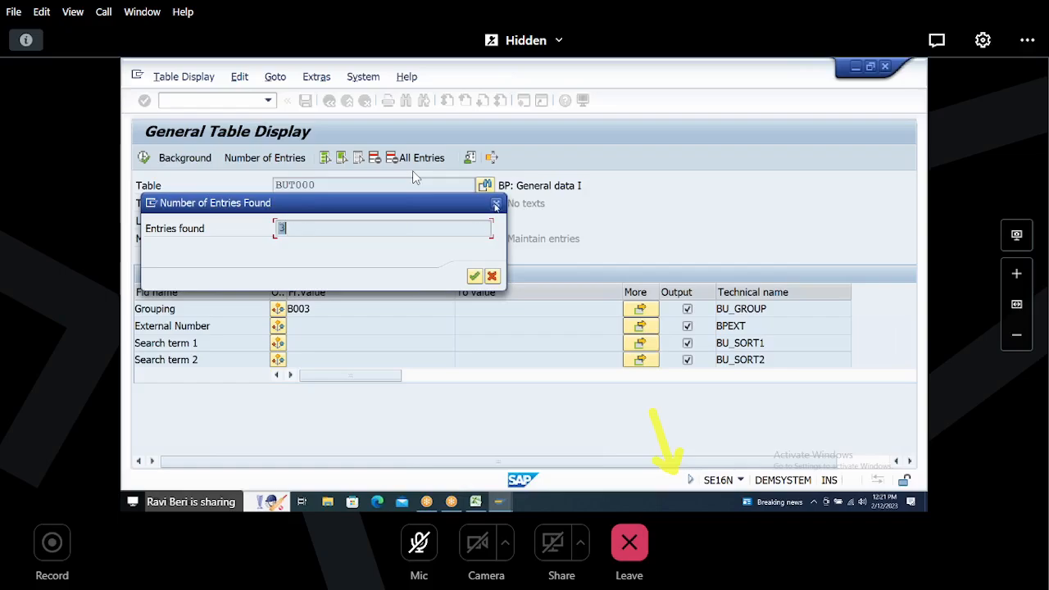
{"action": "left_click", "coordinate": [496, 202]}
Step: Change the table to CVI_CUST_LINK and count its entries
{"action": "left_click", "coordinate": [336, 187]}
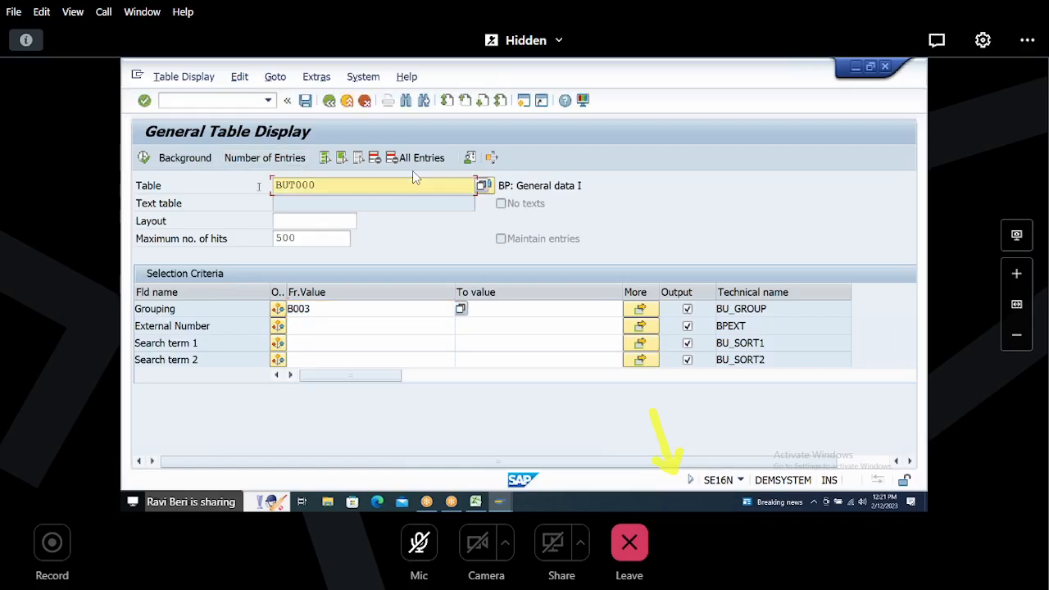
{"action": "left_click_drag", "start_coordinate": [335, 187], "coordinate": [160, 191]}
{"action": "type", "text": "CVI_"}
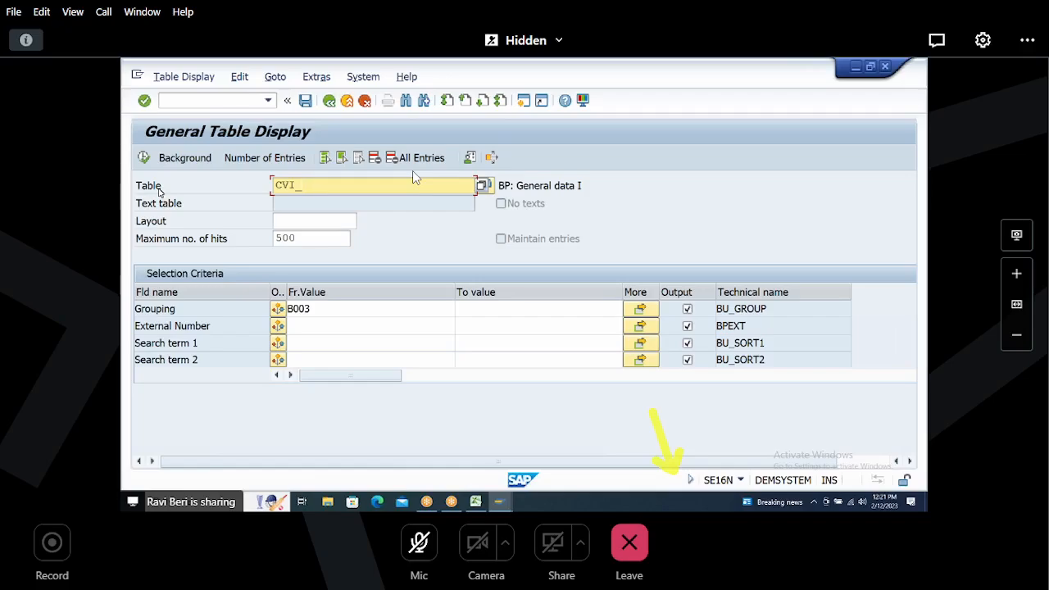
{"action": "type", "text": "CUST_LINK"}
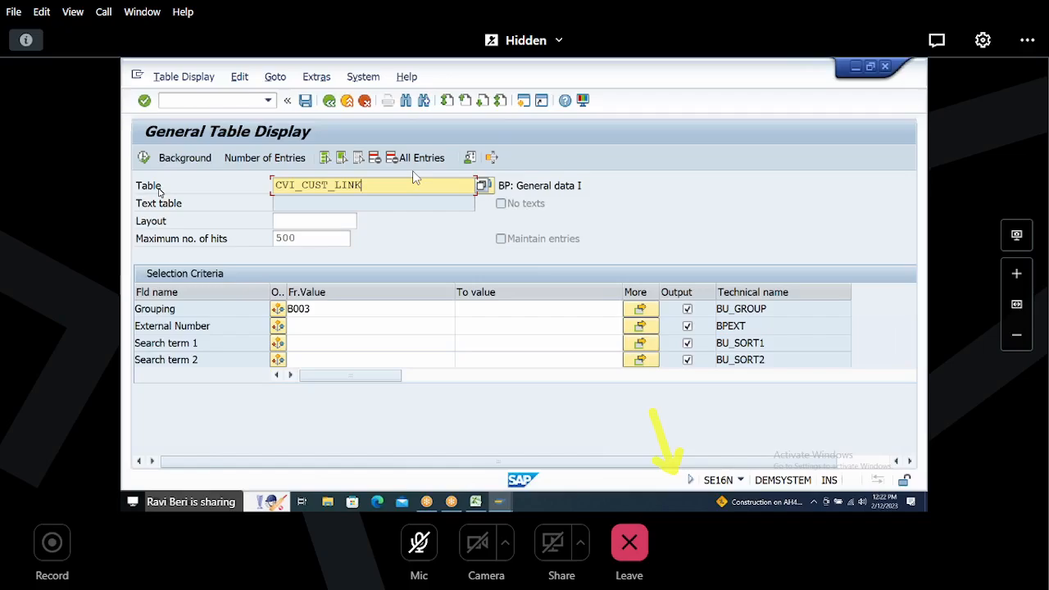
{"action": "key", "text": "Return"}
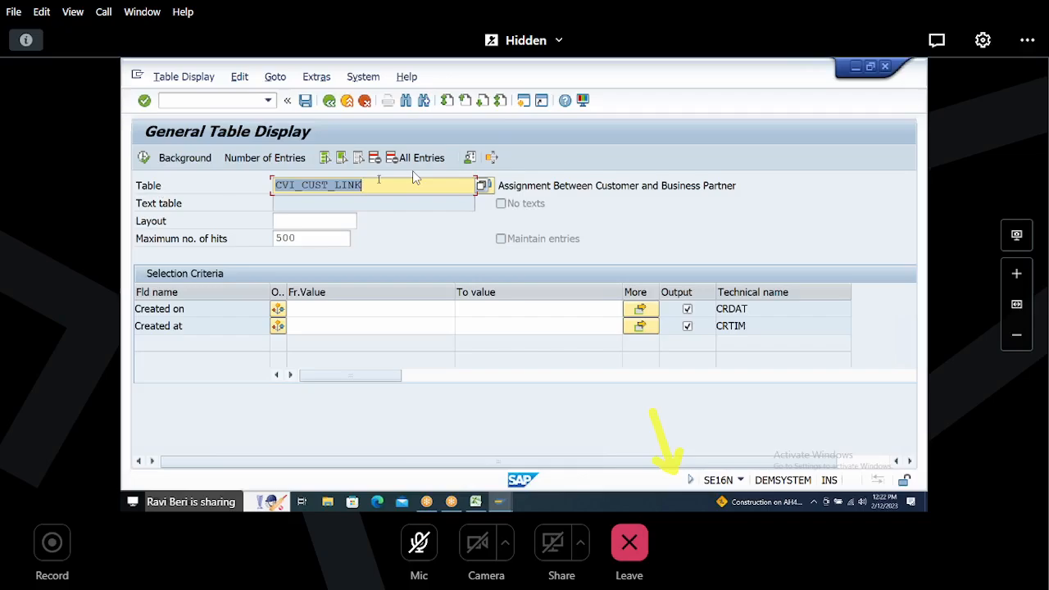
{"action": "left_click", "coordinate": [250, 159]}
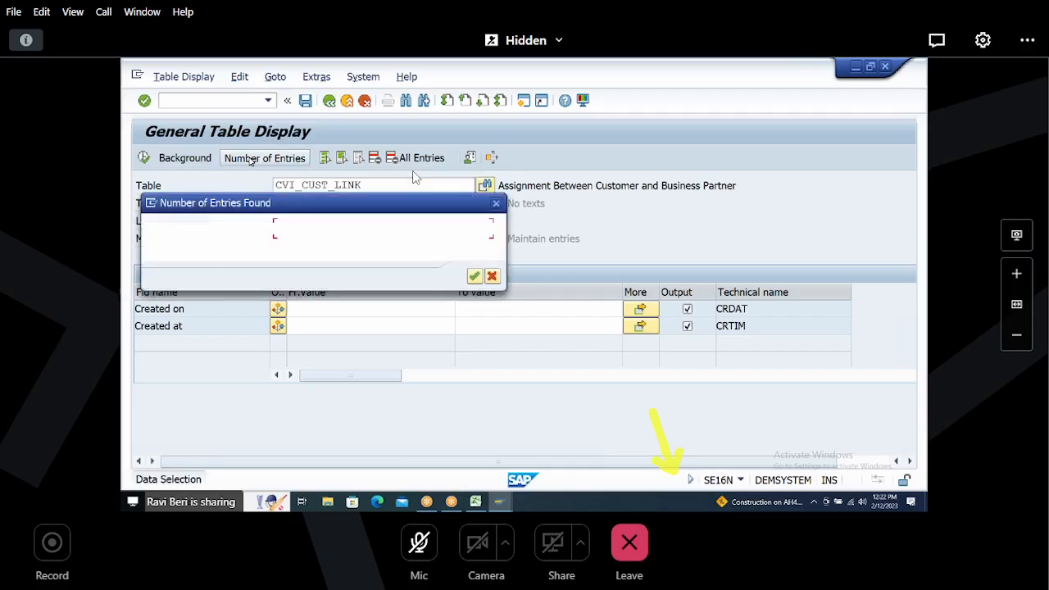
{"action": "double_click", "coordinate": [317, 229]}
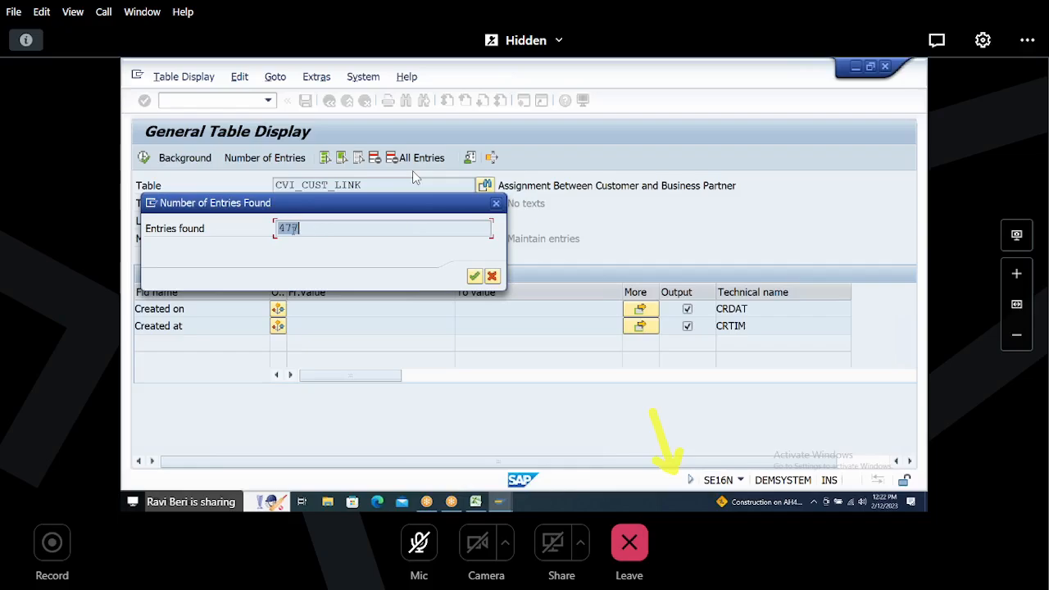
{"action": "left_click_drag", "start_coordinate": [280, 228], "coordinate": [307, 228]}
{"action": "left_click_drag", "start_coordinate": [280, 227], "coordinate": [323, 227]}
{"action": "left_click", "coordinate": [496, 203]}
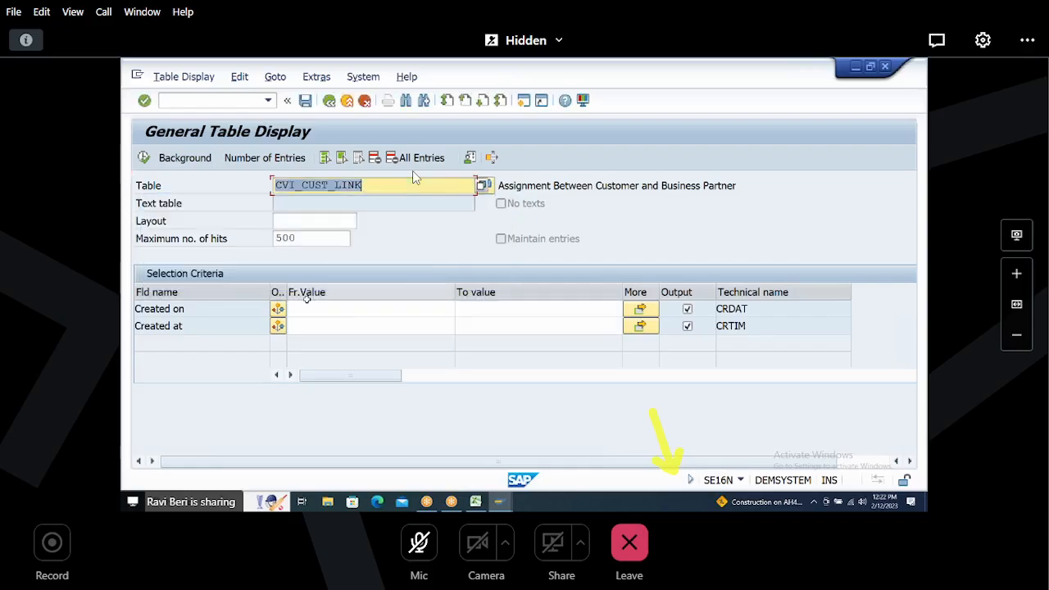
Step: Leave the table display for the SAP Easy Access menu and start transaction SE16N again
{"action": "scroll", "coordinate": [304, 299], "scroll_direction": "up", "scroll_amount": 2}
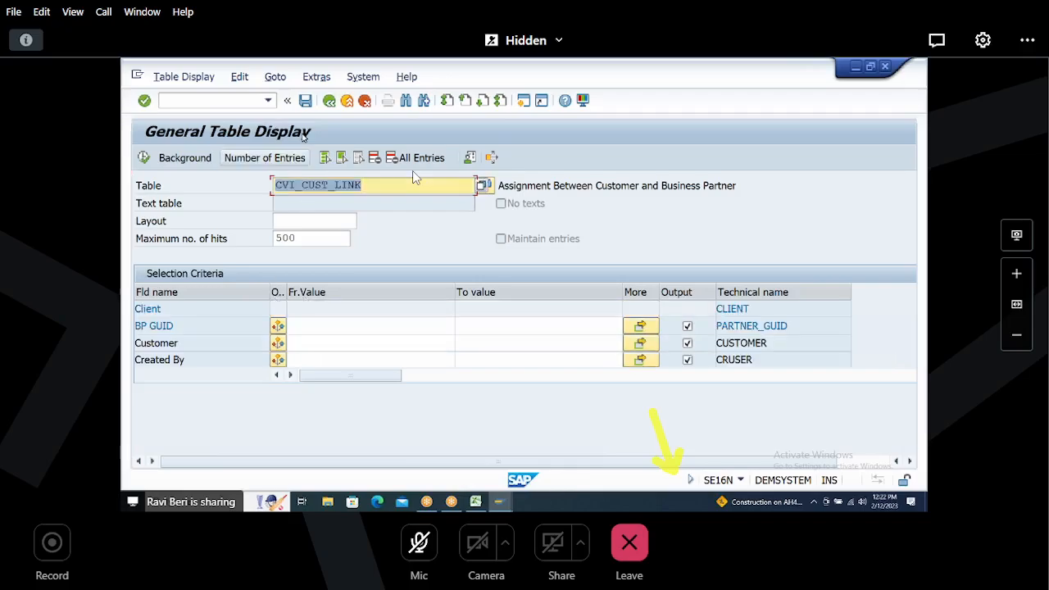
{"action": "left_click", "coordinate": [329, 101]}
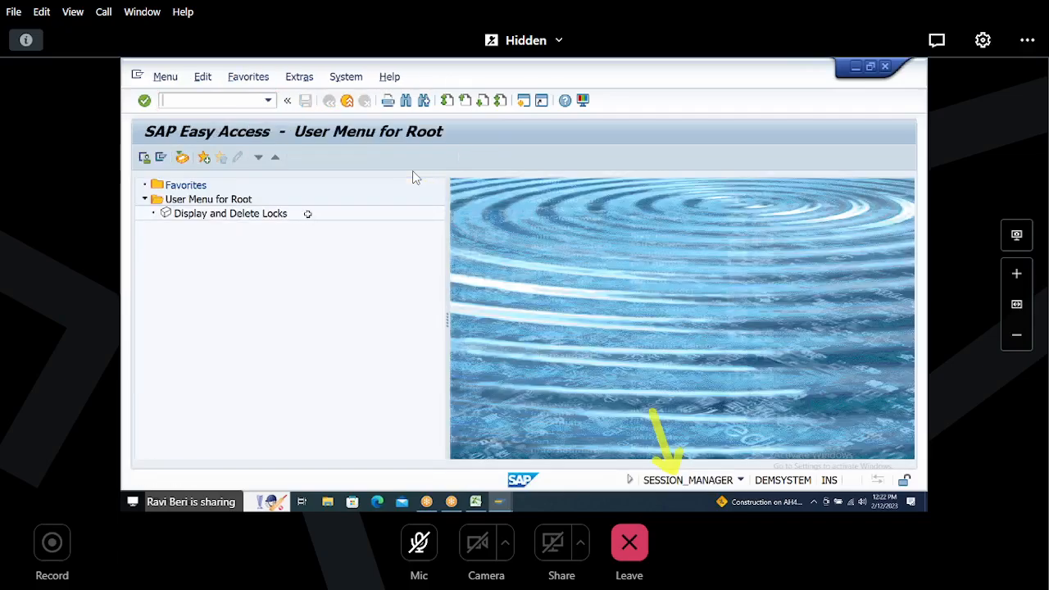
{"action": "key", "text": "alt+Tab"}
{"action": "key", "text": "alt+Tab"}
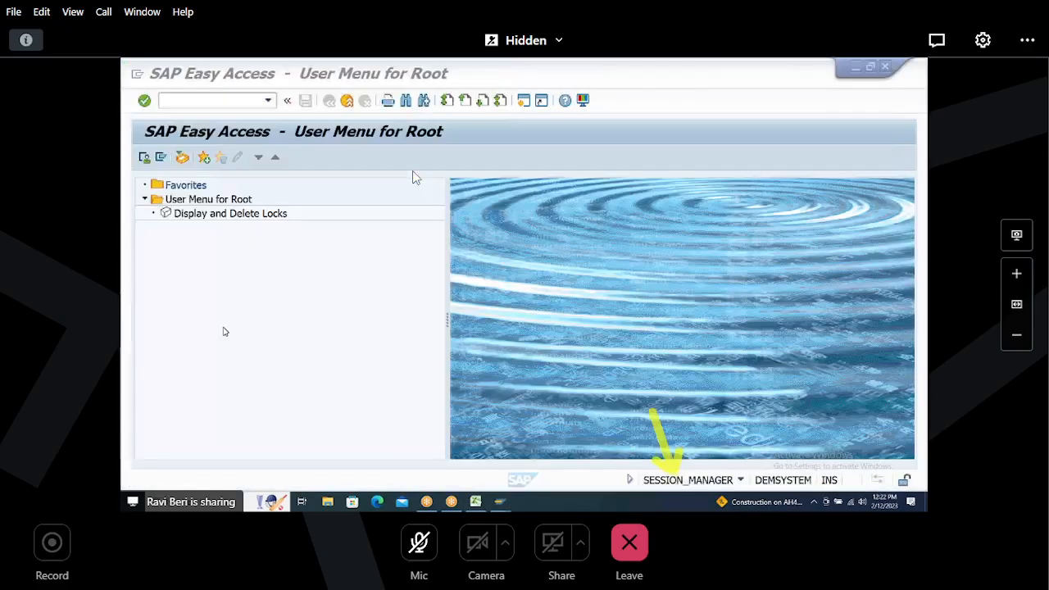
{"action": "key", "text": "alt+Tab"}
{"action": "left_click", "coordinate": [255, 345]}
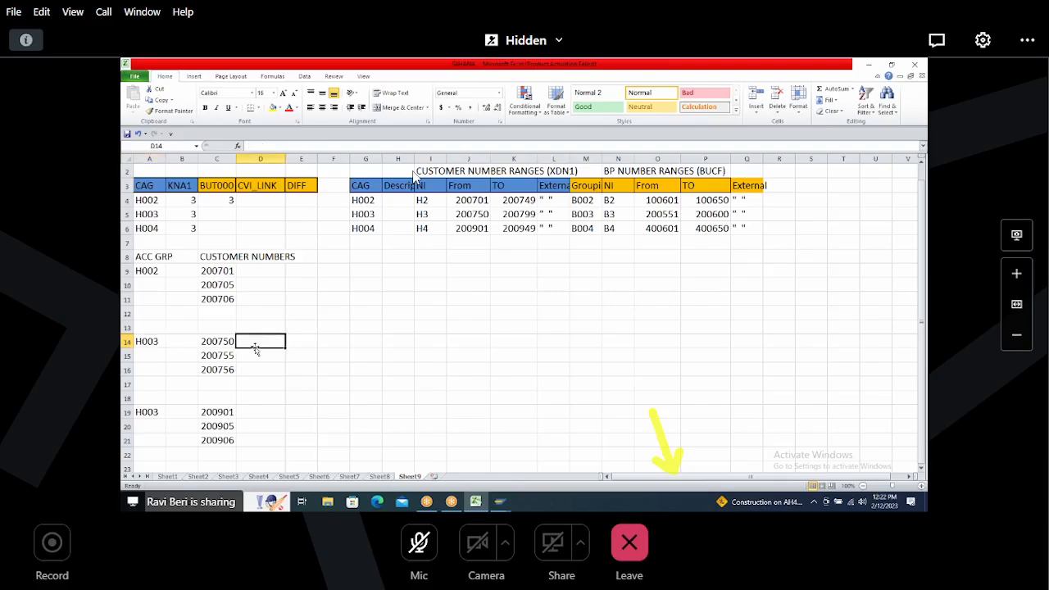
{"action": "key", "text": "alt+Tab"}
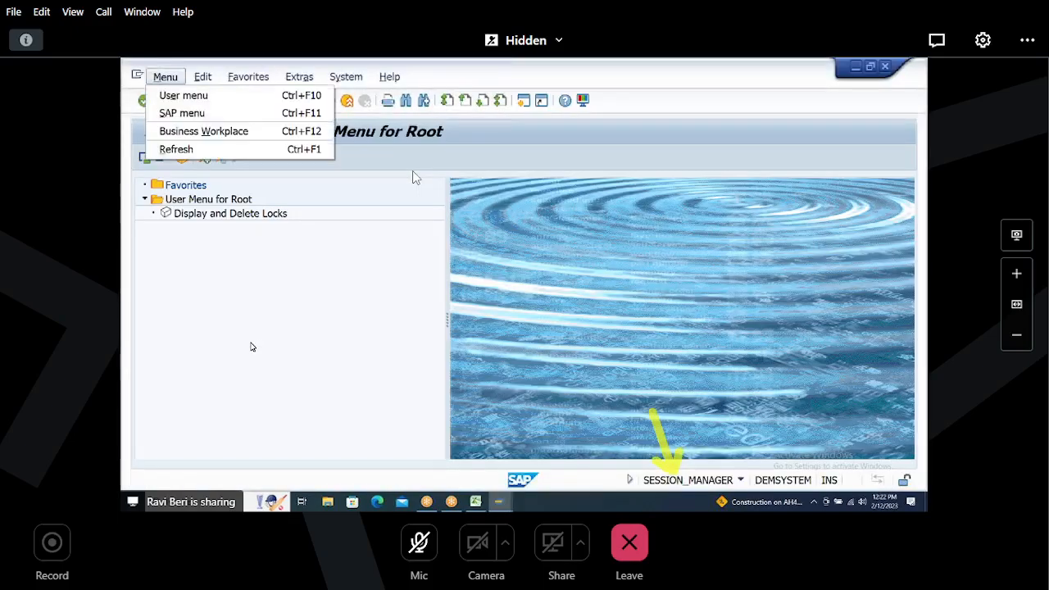
{"action": "key", "text": "alt+Tab"}
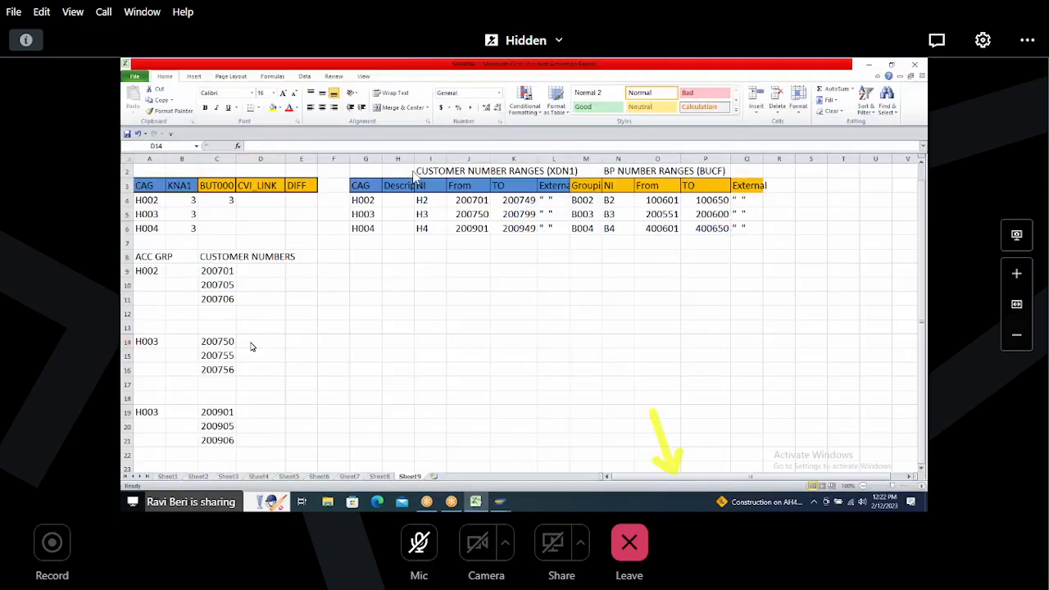
{"action": "key", "text": "alt+Tab"}
{"action": "type", "text": "SE16N"}
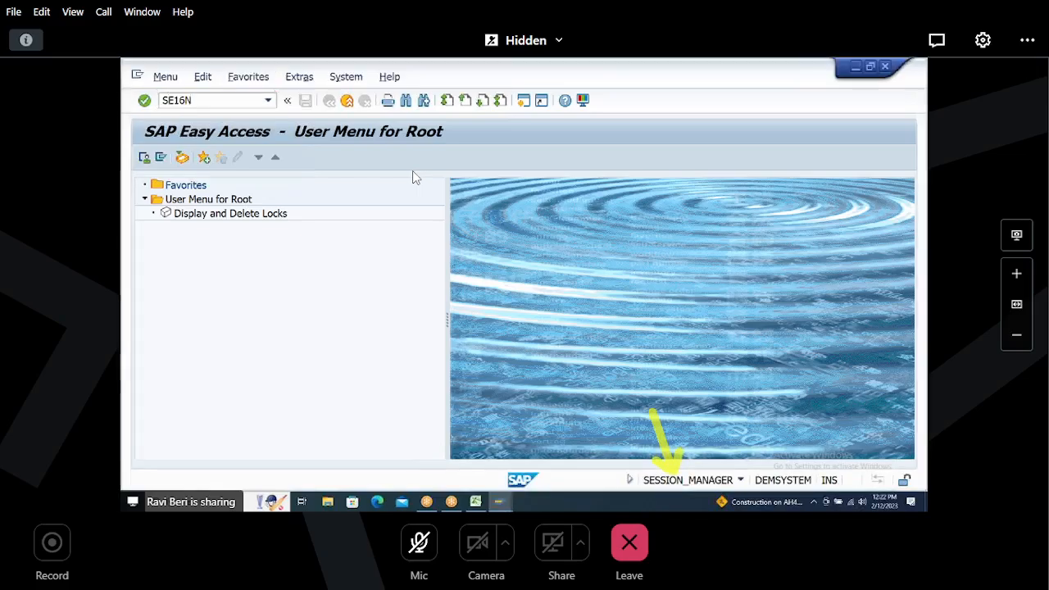
{"action": "key", "text": "Return"}
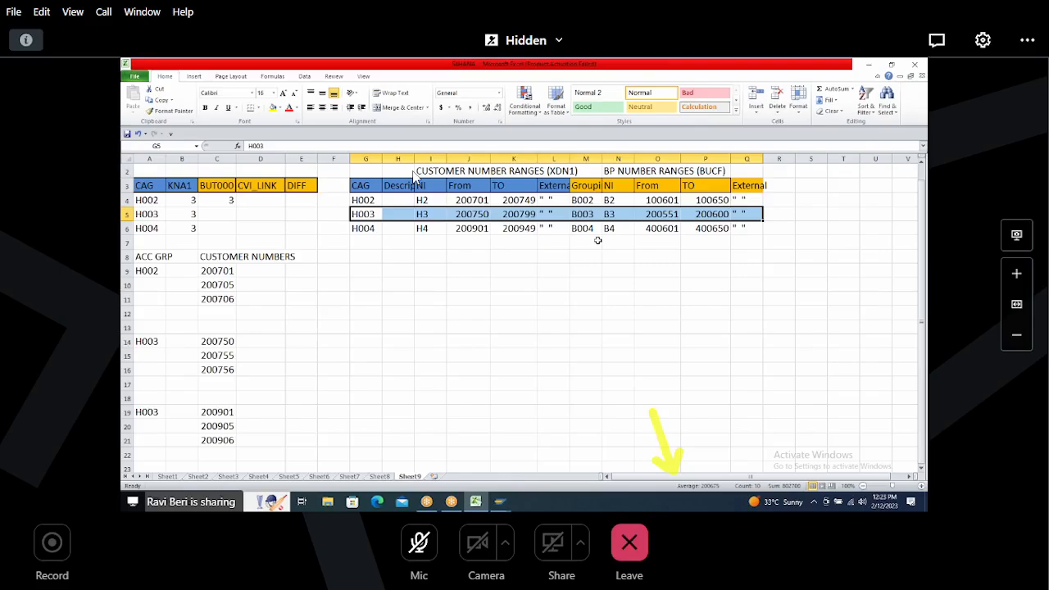
Step: From the BUT000 results list, open the Business Partner transaction BP
{"action": "key", "text": "alt+Tab"}
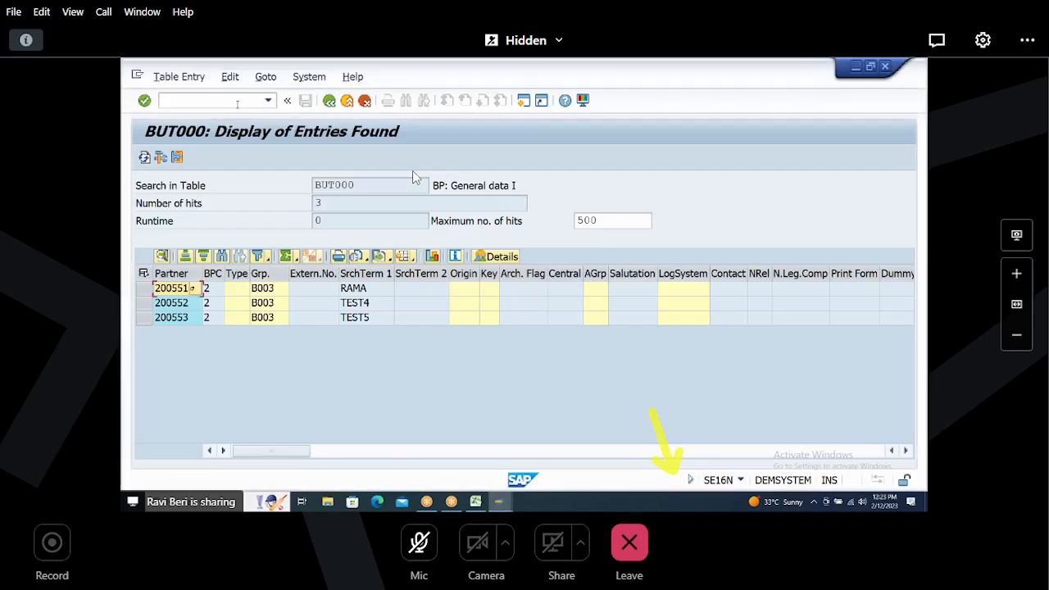
{"action": "left_click", "coordinate": [234, 100]}
{"action": "type", "text": "/NBP"}
{"action": "key", "text": "Return"}
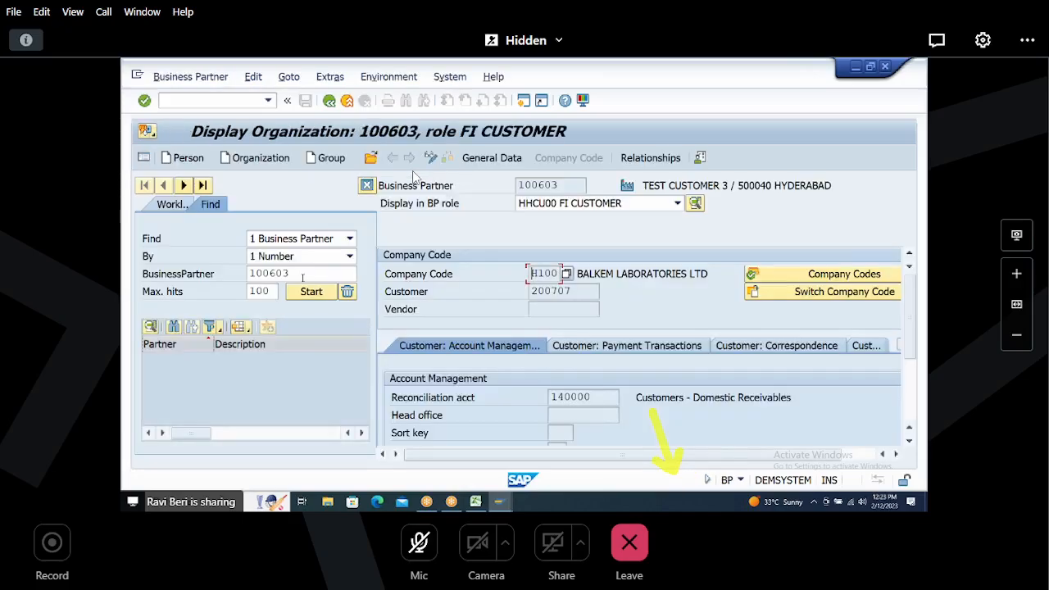
Step: Find business partner 200551 by number and open it from the result list
{"action": "type", "text": "200551"}
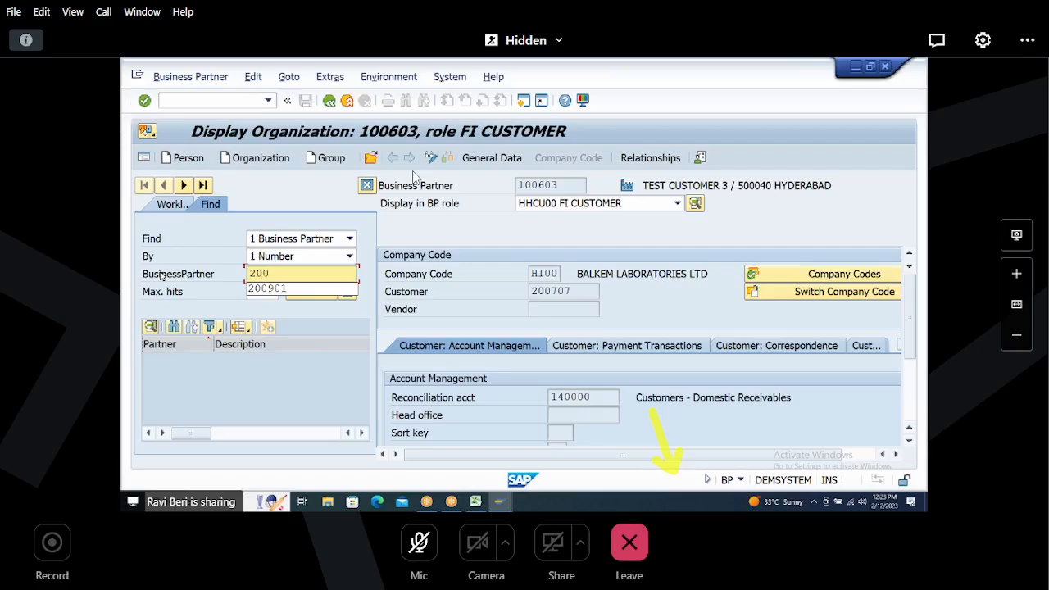
{"action": "key", "text": "Return"}
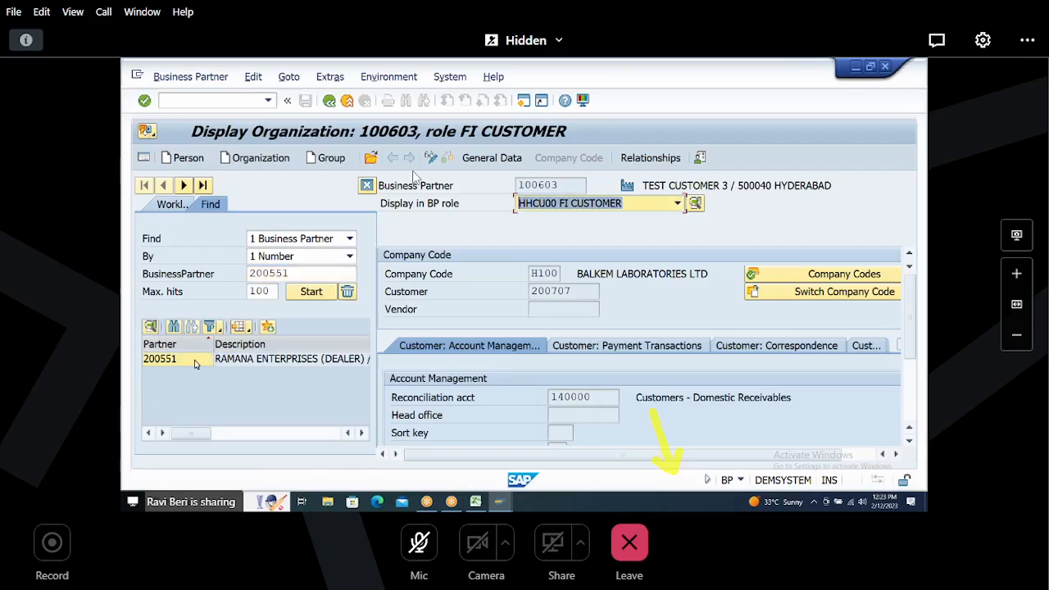
{"action": "double_click", "coordinate": [196, 362]}
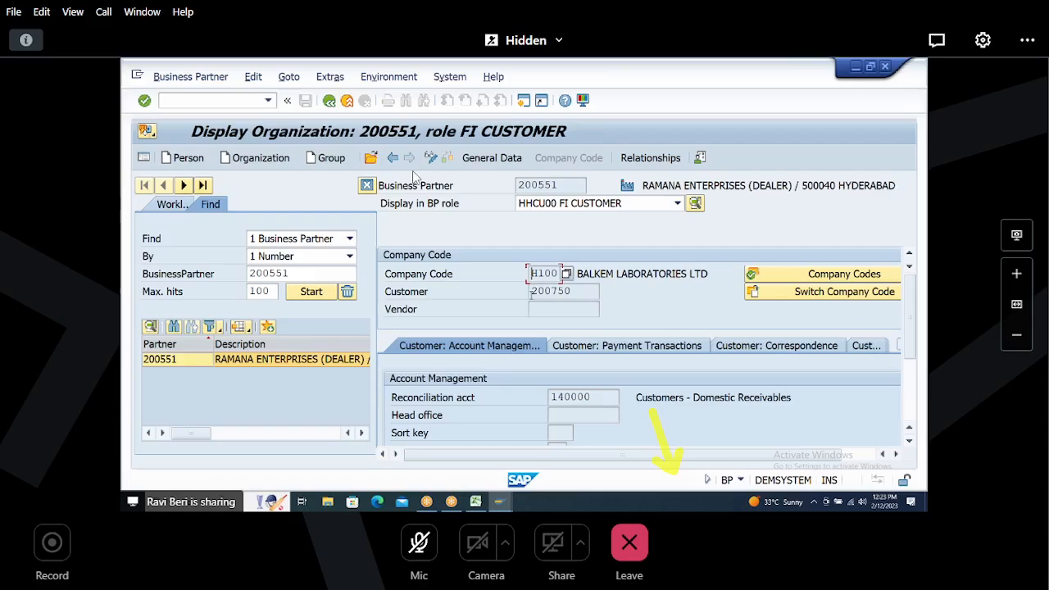
Step: Compare the partner's customer number with the spreadsheet, then switch the display role to HHCU01 SD CUSTOMER (ROOT)
{"action": "left_click_drag", "start_coordinate": [533, 292], "coordinate": [604, 290]}
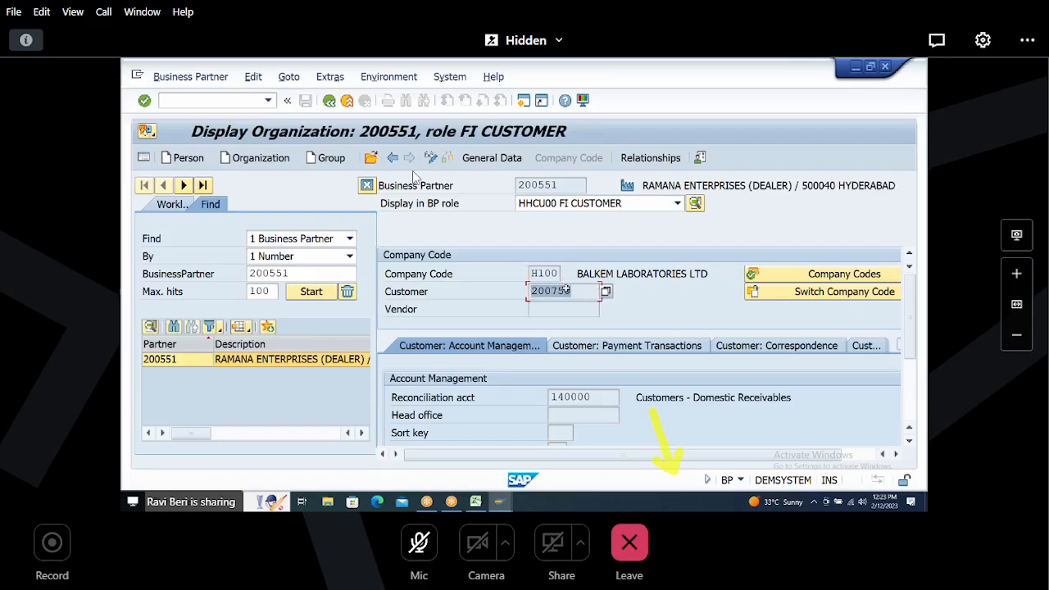
{"action": "key", "text": "alt+Tab"}
{"action": "left_click_drag", "start_coordinate": [362, 214], "coordinate": [483, 214]}
{"action": "left_click", "coordinate": [652, 216]}
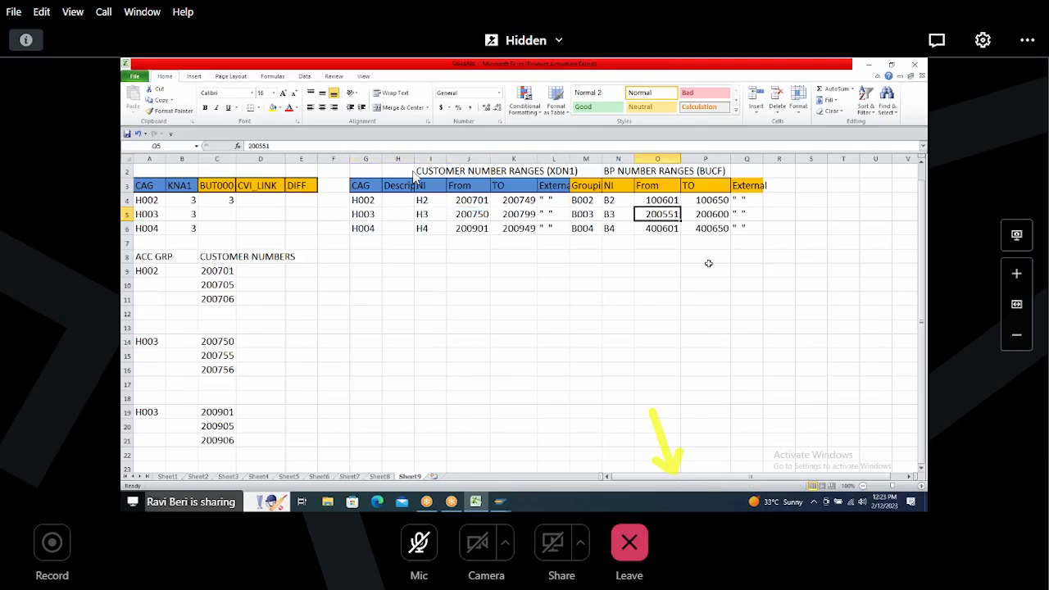
{"action": "key", "text": "alt+Tab"}
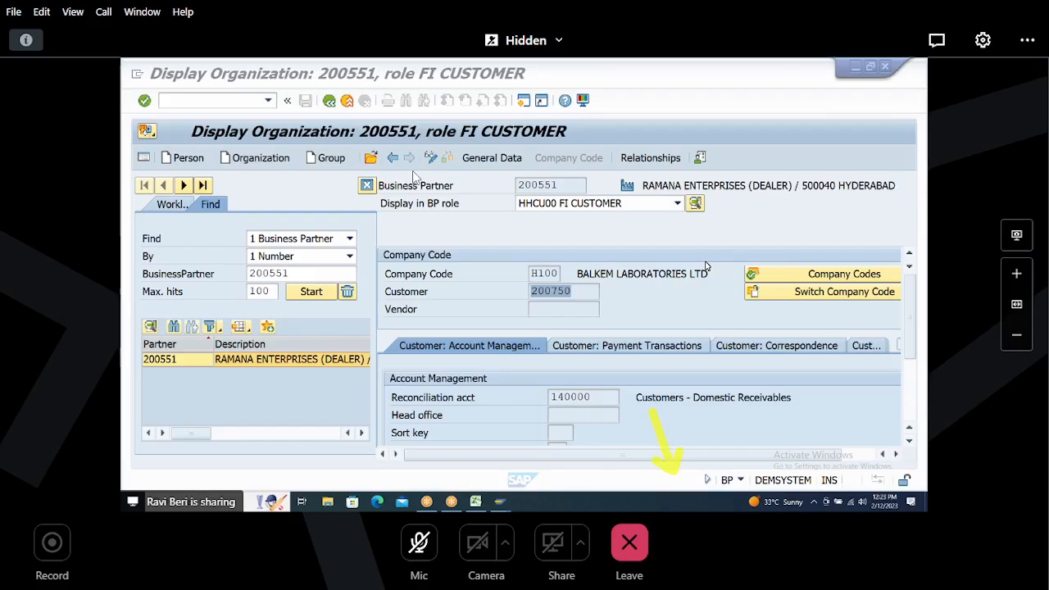
{"action": "left_click", "coordinate": [546, 209]}
{"action": "left_click", "coordinate": [541, 256]}
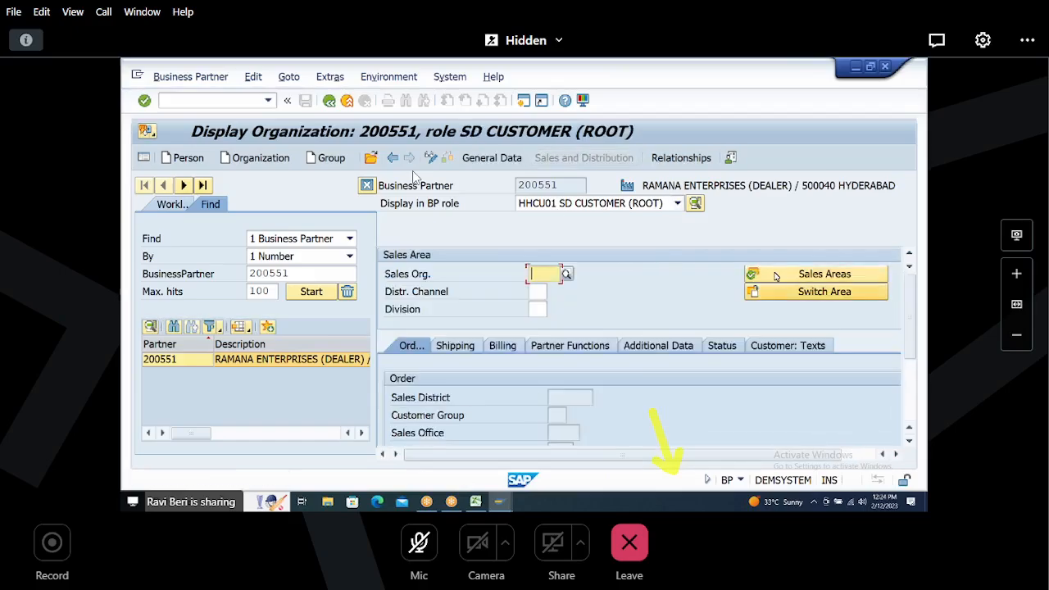
Step: Choose the H100 DEALERS GYNAECOLOGY sales area for the partner and review its Shipping and Billing data
{"action": "left_click", "coordinate": [756, 276]}
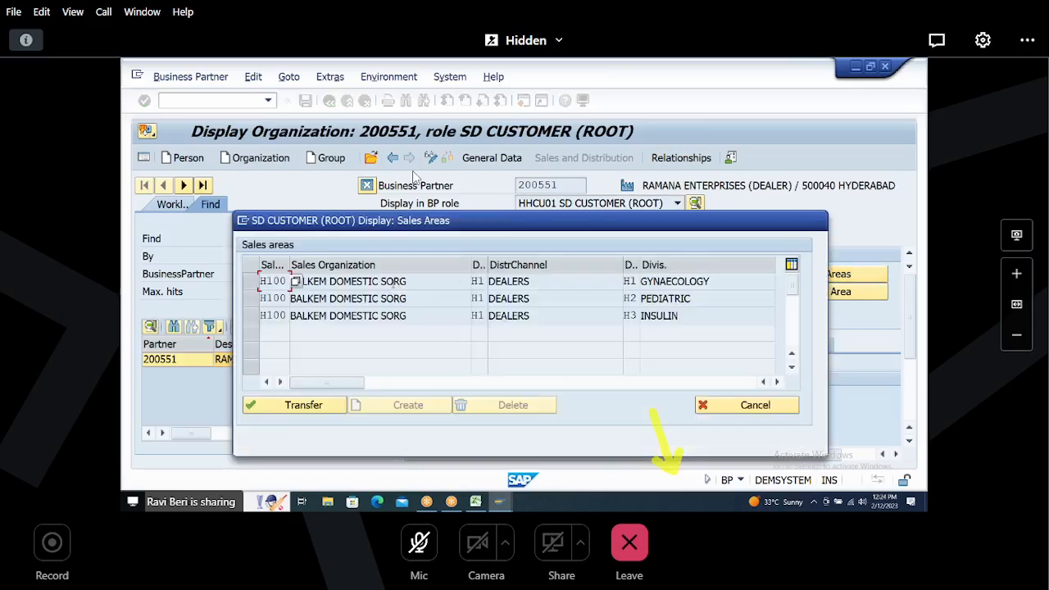
{"action": "left_click", "coordinate": [295, 281]}
{"action": "left_click", "coordinate": [249, 284]}
{"action": "left_click", "coordinate": [287, 405]}
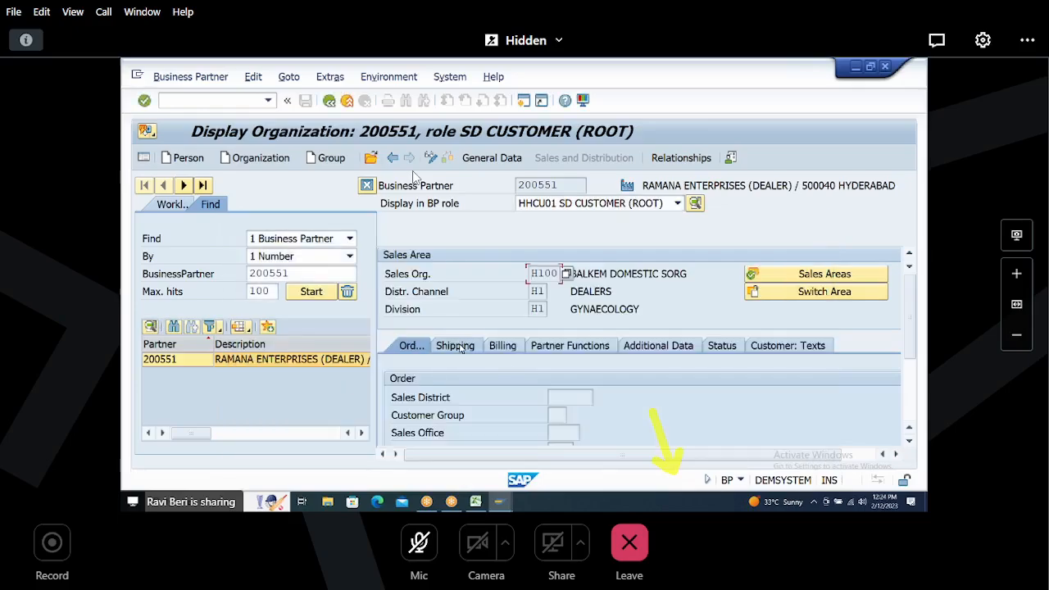
{"action": "left_click", "coordinate": [462, 347]}
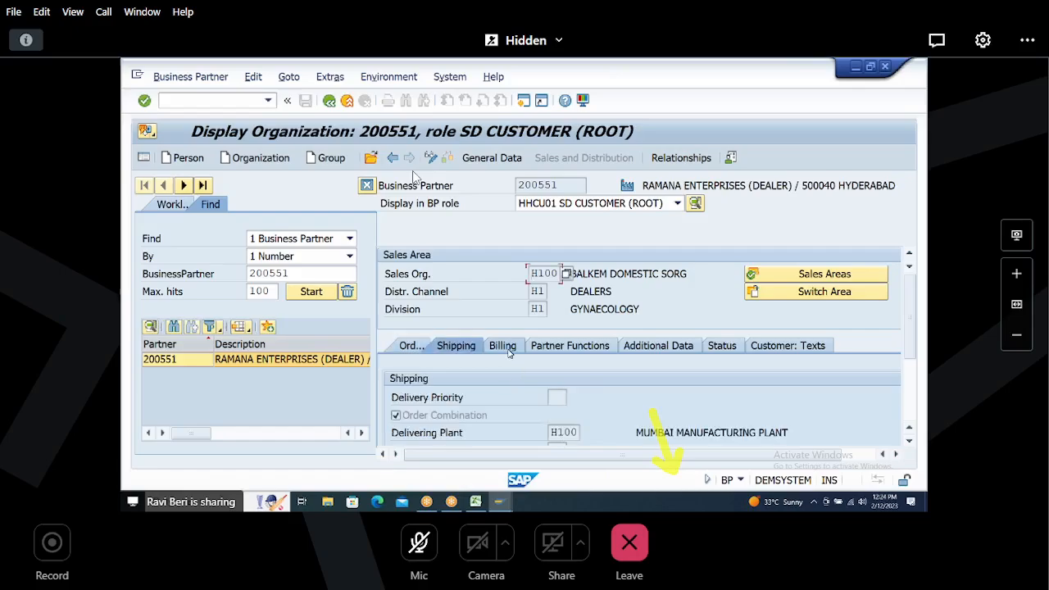
{"action": "left_click", "coordinate": [503, 346]}
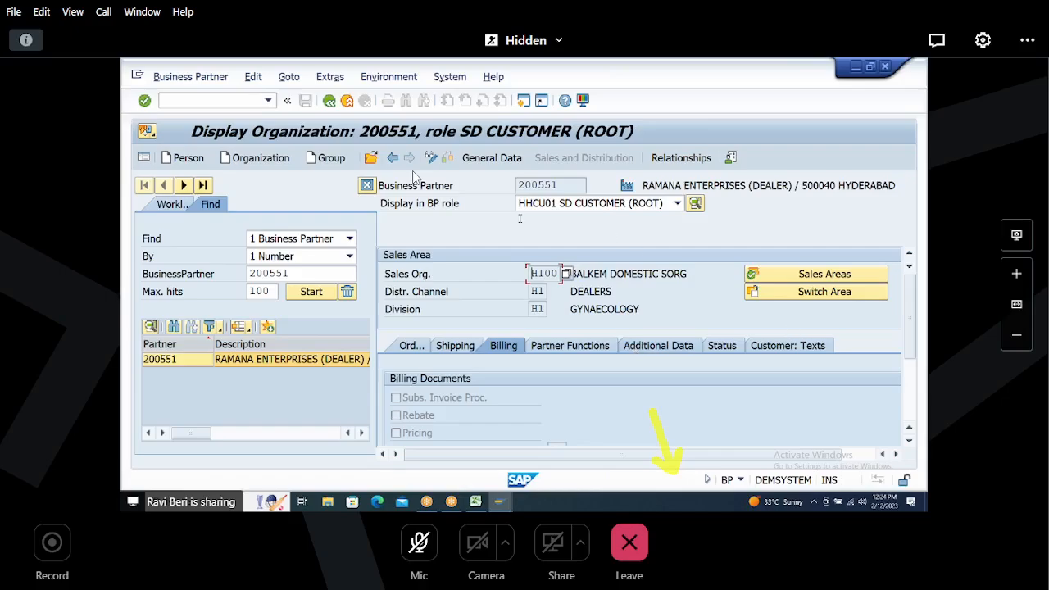
Step: Review the third account group's customer numbers in the spreadsheet and return to SAP
{"action": "key", "text": "alt+Tab"}
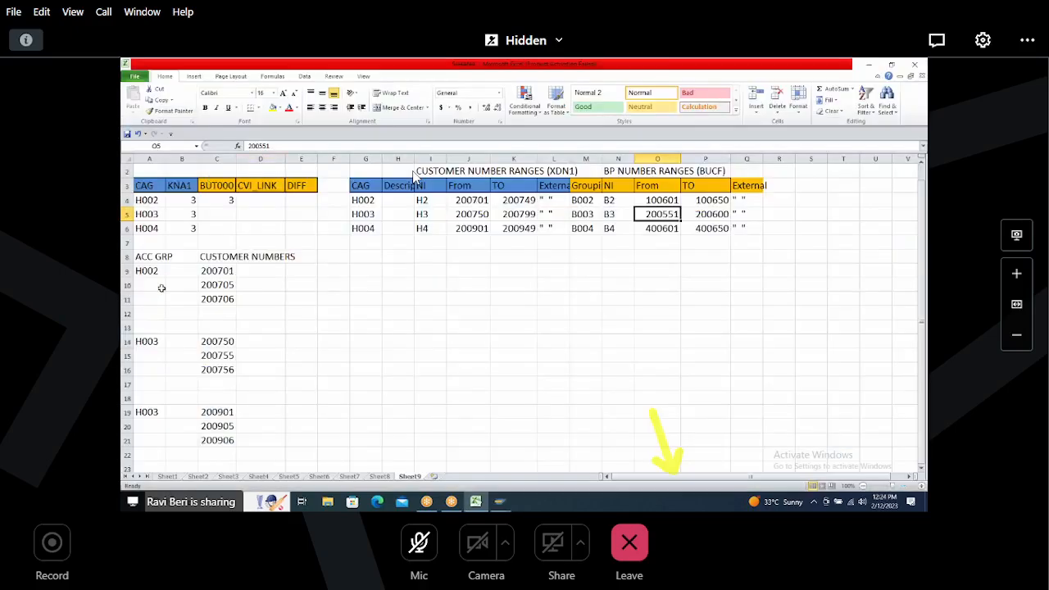
{"action": "left_click_drag", "start_coordinate": [149, 410], "coordinate": [212, 440]}
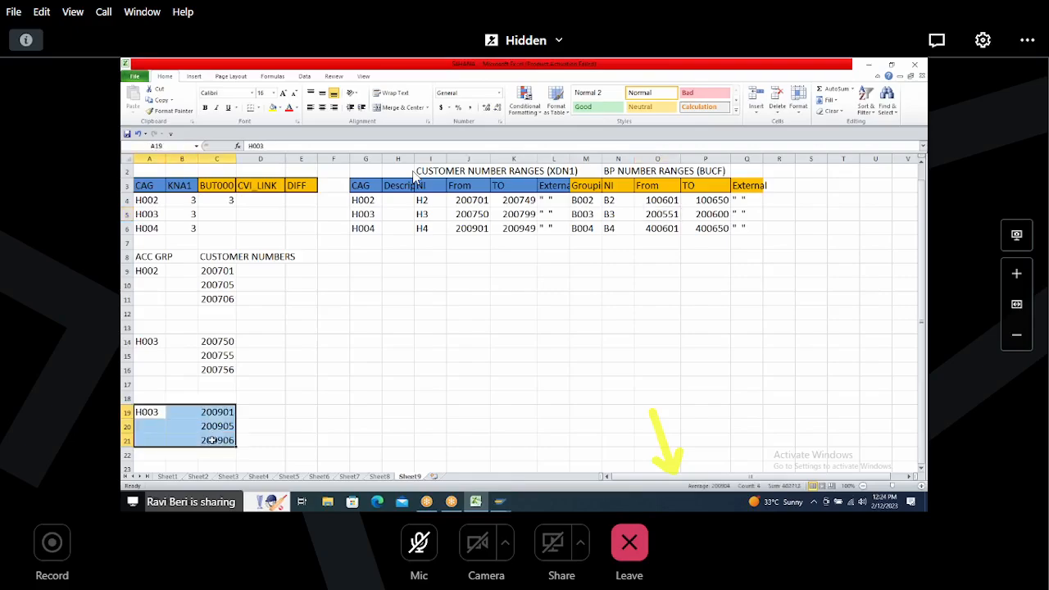
{"action": "key", "text": "alt+Tab"}
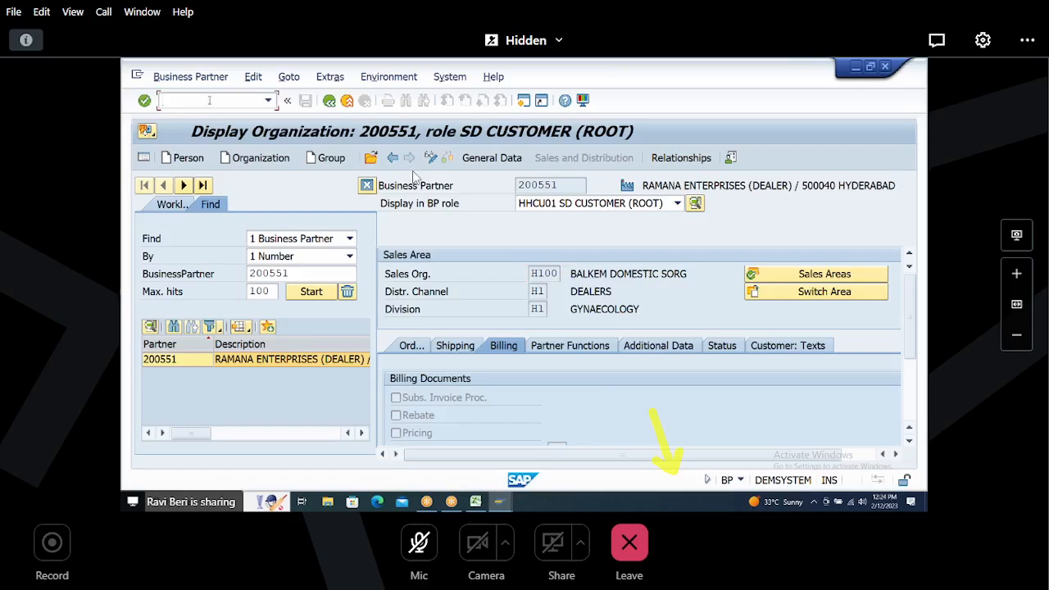
Step: Start transaction MDS_LOAD_COCKPIT
{"action": "type", "text": "/N"}
{"action": "type", "text": "MDS"}
{"action": "type", "text": "_LOAD_CO"}
{"action": "type", "text": "CKPIT"}
{"action": "key", "text": "Return"}
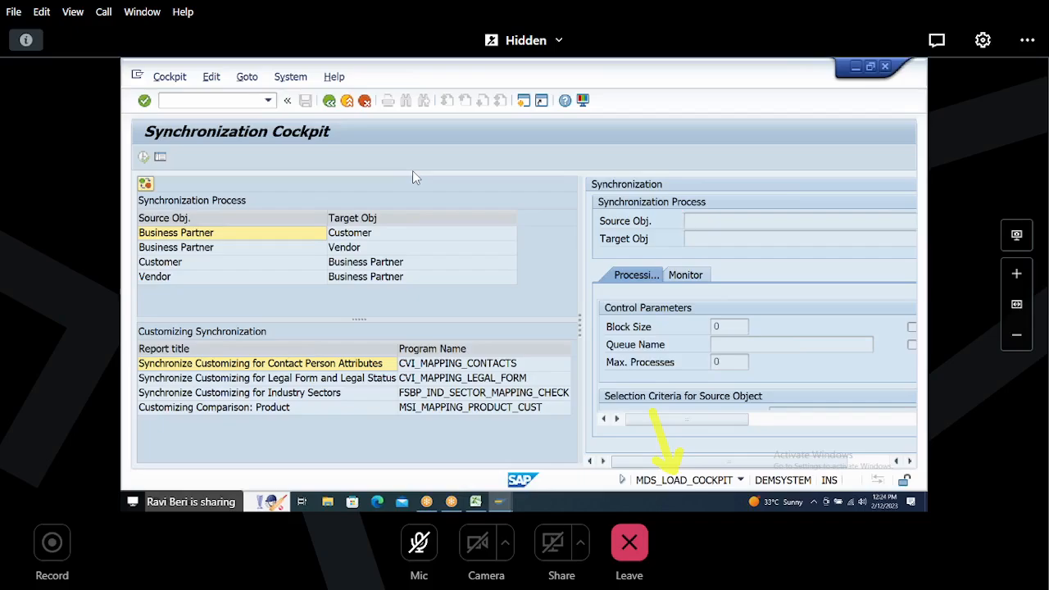
Step: In the spreadsheet, relabel the third customer-number group's account group as H004
{"action": "key", "text": "alt+Tab"}
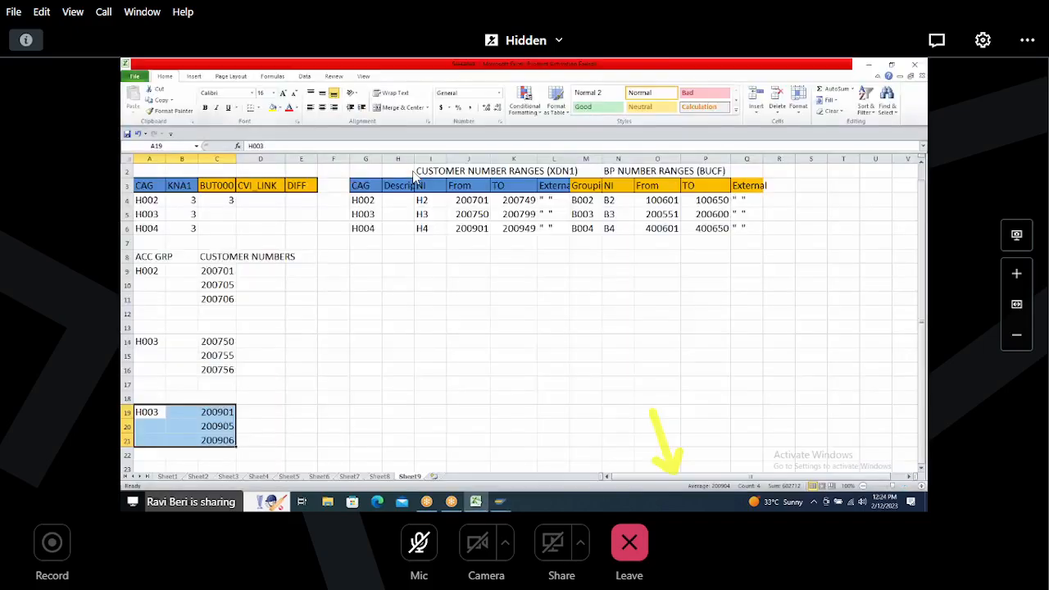
{"action": "left_click", "coordinate": [147, 410]}
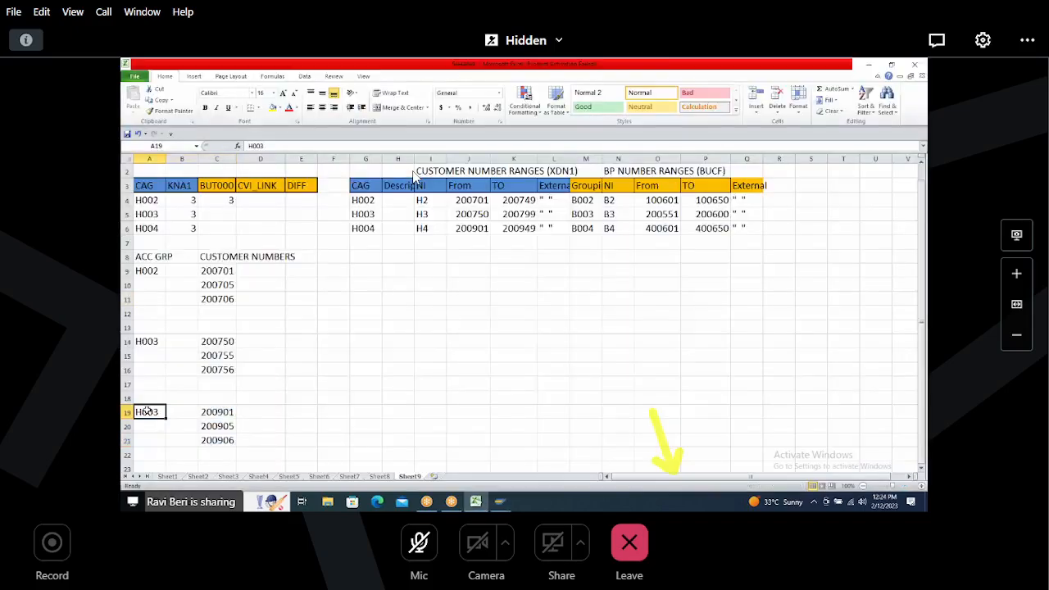
{"action": "type", "text": "H004"}
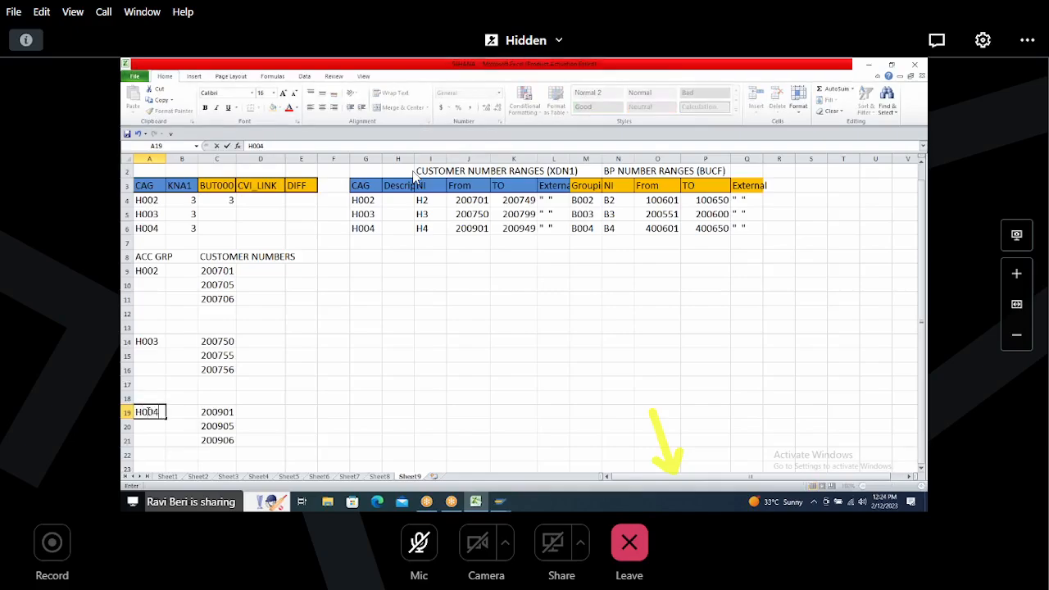
{"action": "key", "text": "Return"}
{"action": "left_click", "coordinate": [143, 412]}
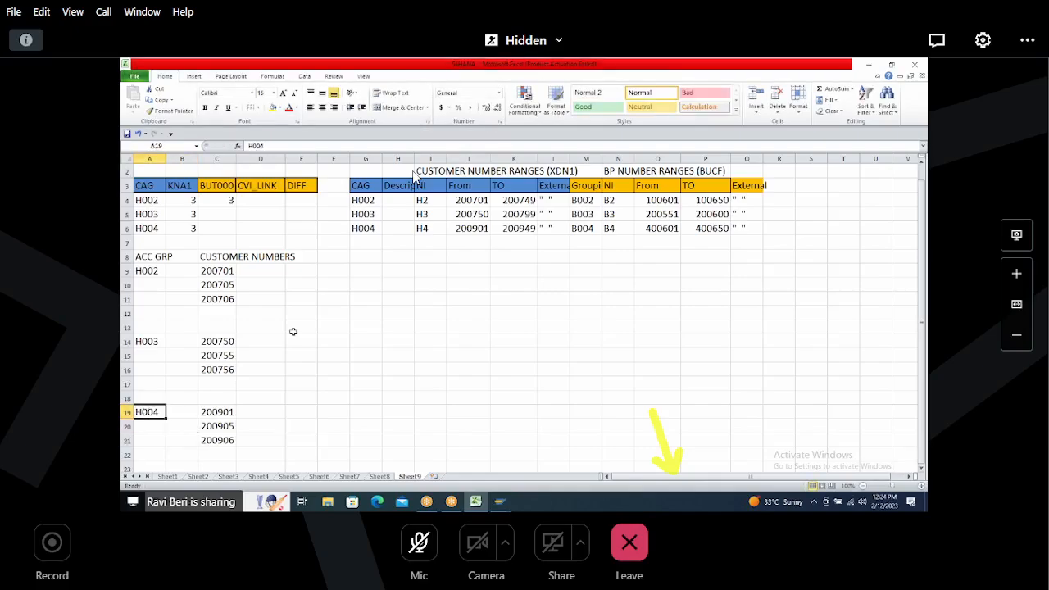
Step: Enter 3 in the BUT000 column for account group H003
{"action": "left_click", "coordinate": [365, 230]}
{"action": "left_click_drag", "start_coordinate": [141, 229], "coordinate": [544, 238]}
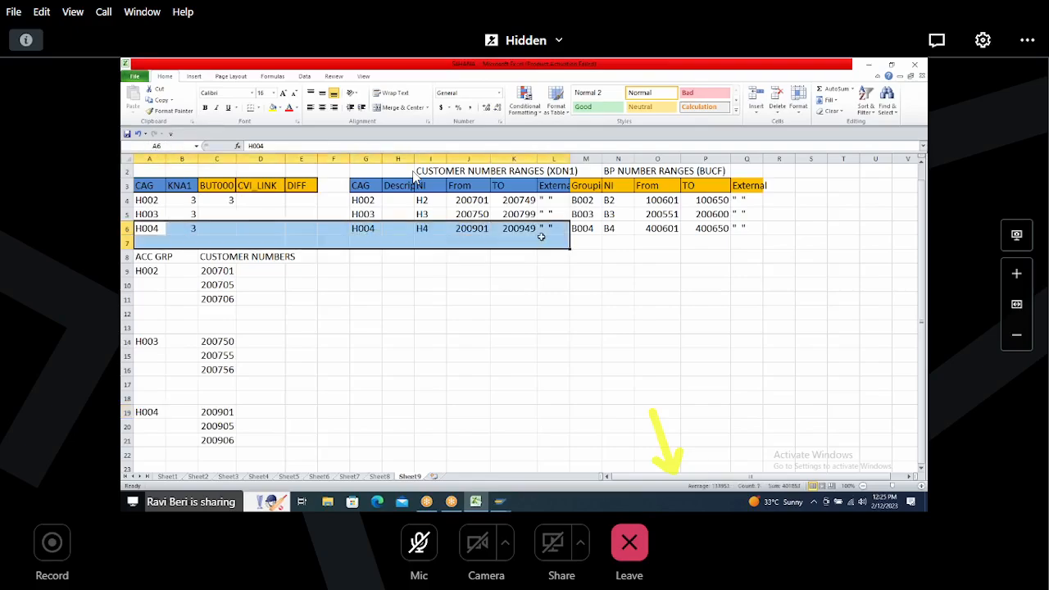
{"action": "left_click", "coordinate": [211, 215]}
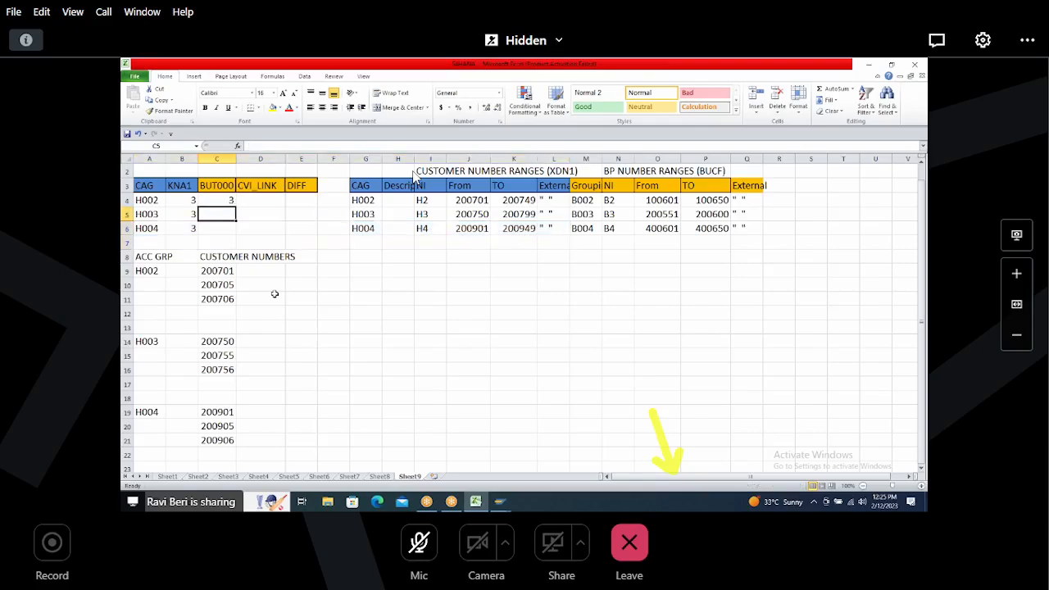
{"action": "type", "text": "3"}
{"action": "key", "text": "Return"}
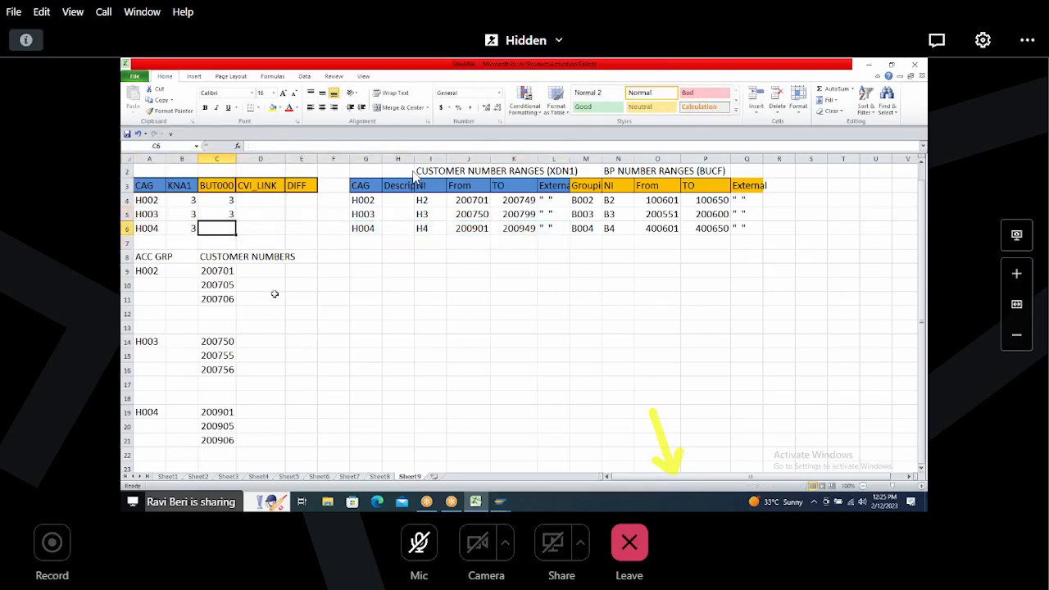
{"action": "left_click", "coordinate": [226, 199]}
{"action": "left_click_drag", "start_coordinate": [227, 214], "coordinate": [223, 230]}
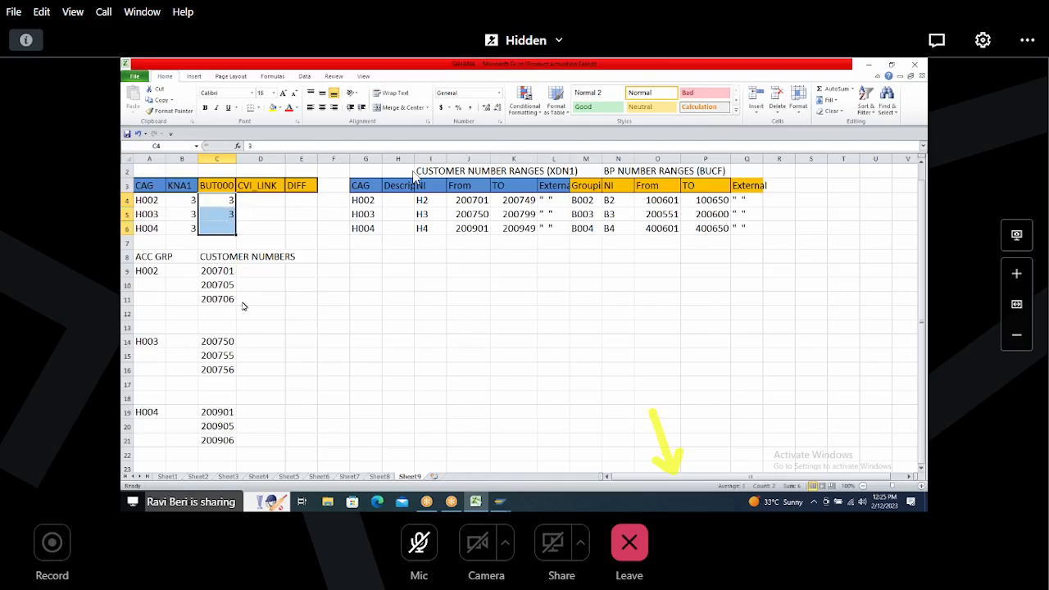
Step: Select the Customer to Business Partner synchronization process in the cockpit
{"action": "key", "text": "alt+Tab"}
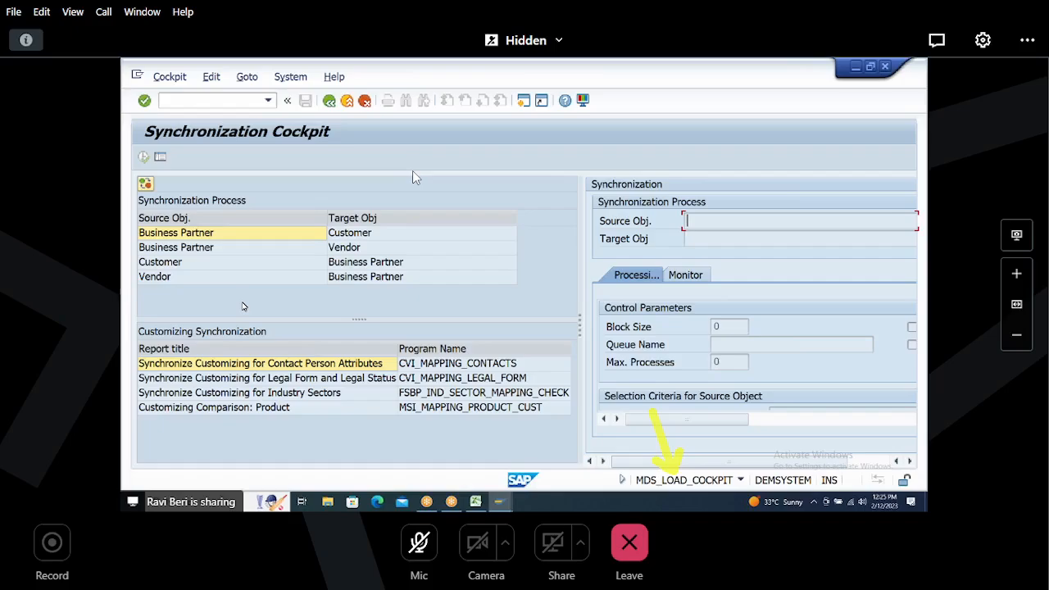
{"action": "key", "text": "alt+Tab"}
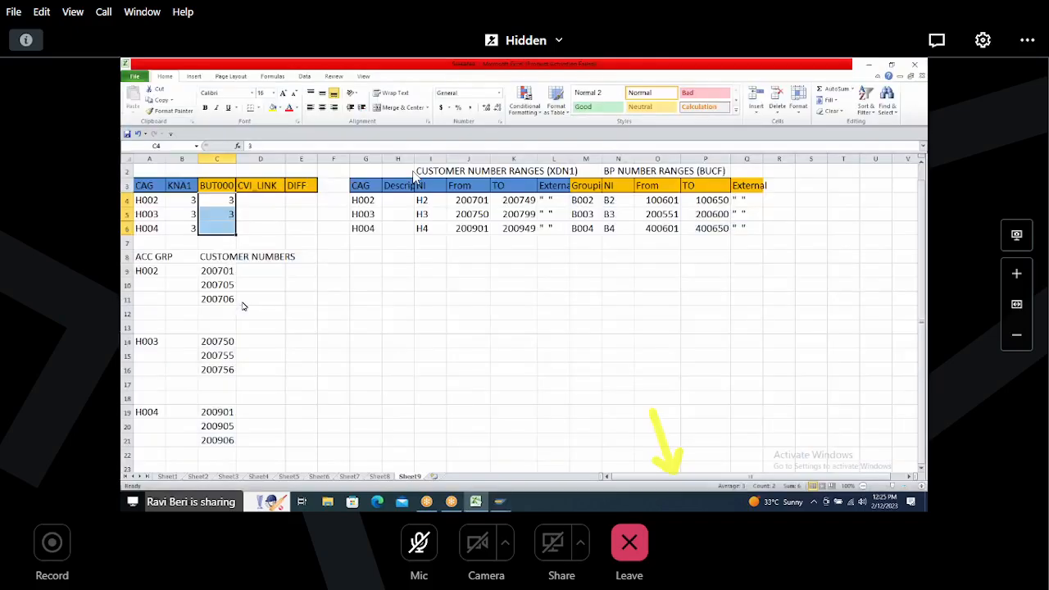
{"action": "key", "text": "alt+Tab"}
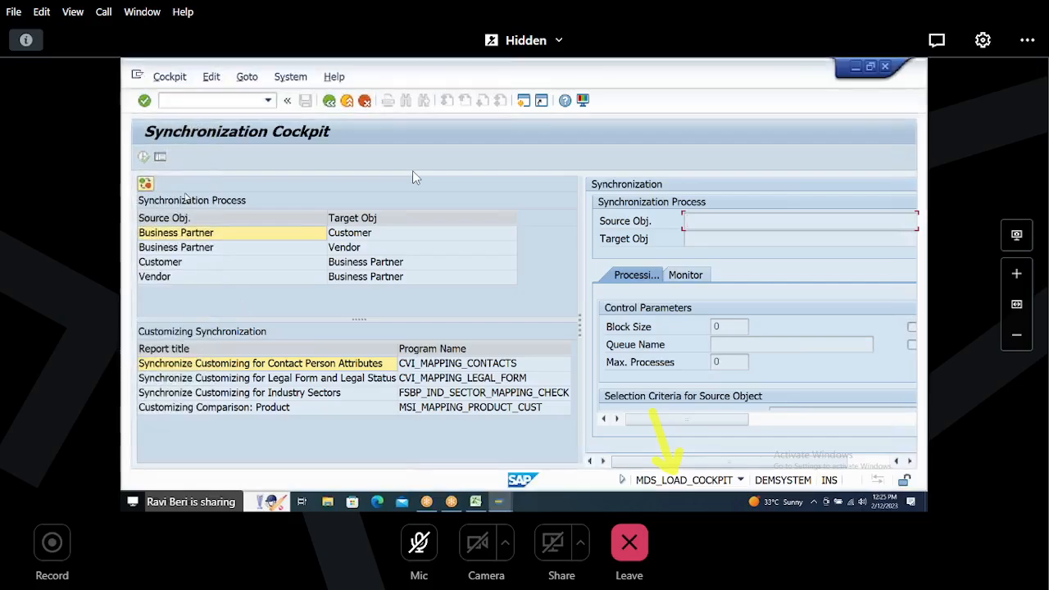
{"action": "left_click", "coordinate": [201, 262]}
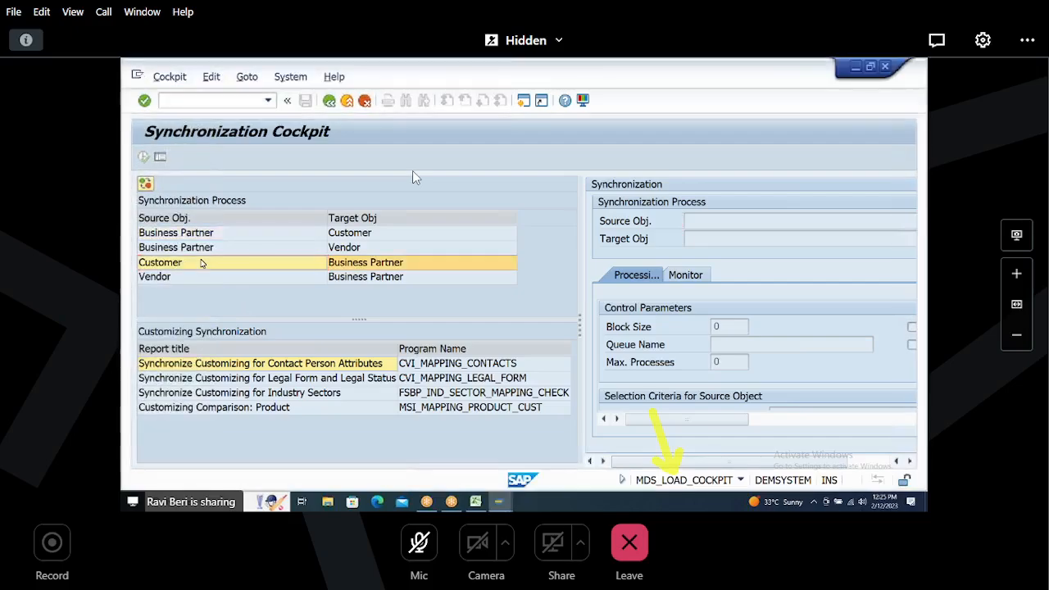
{"action": "left_click_drag", "start_coordinate": [580, 281], "coordinate": [361, 263]}
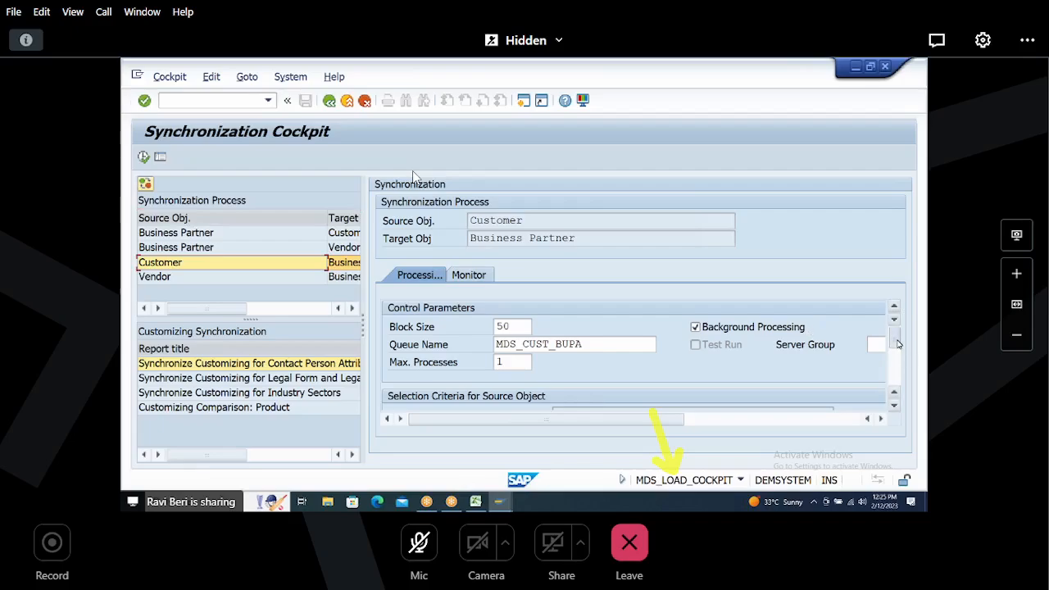
{"action": "scroll", "coordinate": [517, 373], "scroll_direction": "down", "scroll_amount": 3}
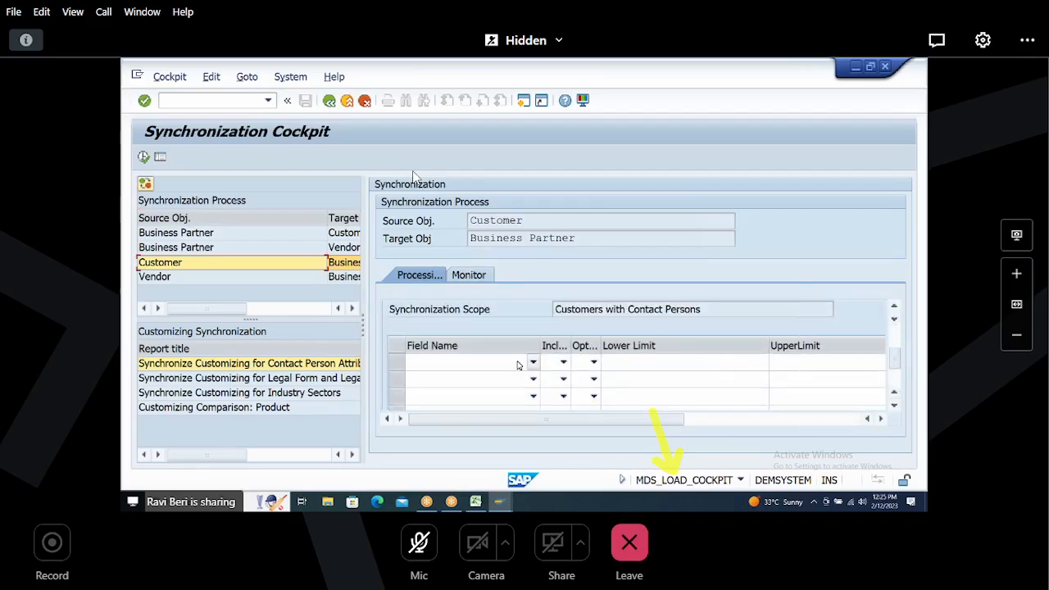
Step: Add a source selection criterion on KTOKD Account group, including values equal to H004
{"action": "left_click", "coordinate": [518, 362]}
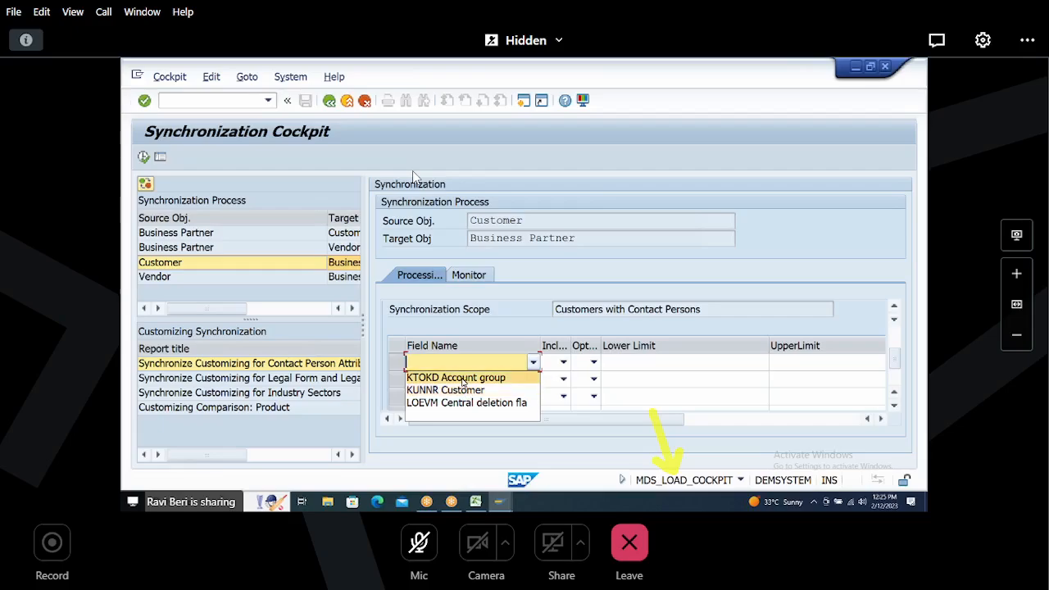
{"action": "left_click", "coordinate": [462, 380]}
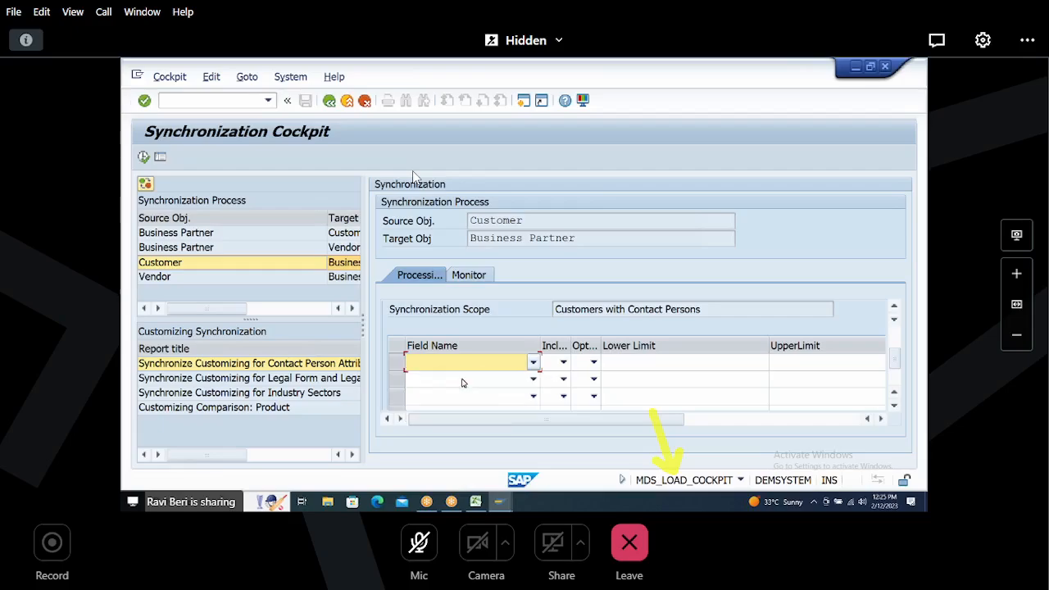
{"action": "left_click", "coordinate": [564, 362]}
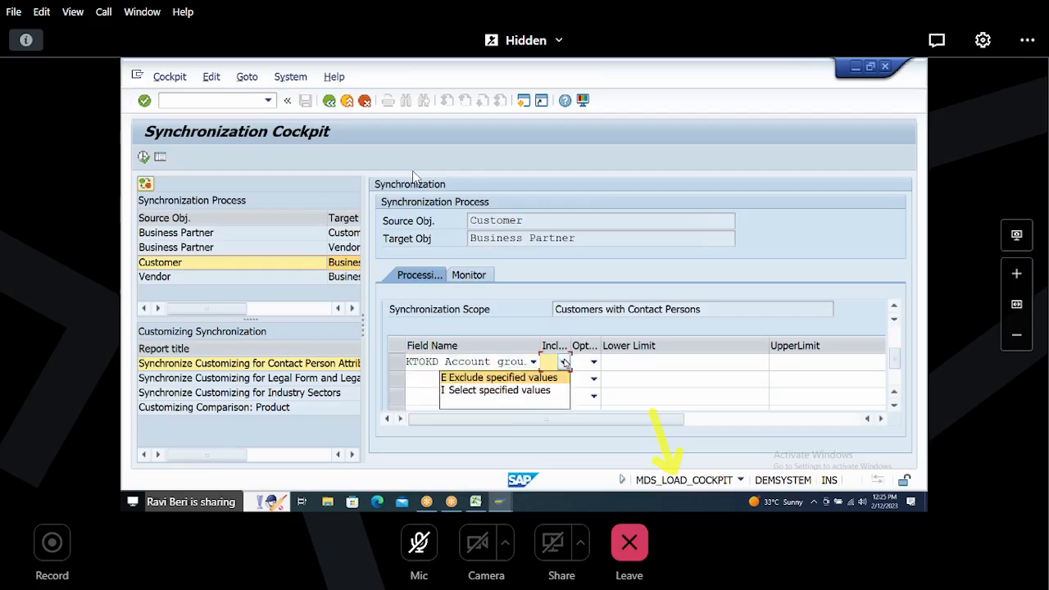
{"action": "left_click", "coordinate": [511, 392]}
{"action": "left_click", "coordinate": [595, 363]}
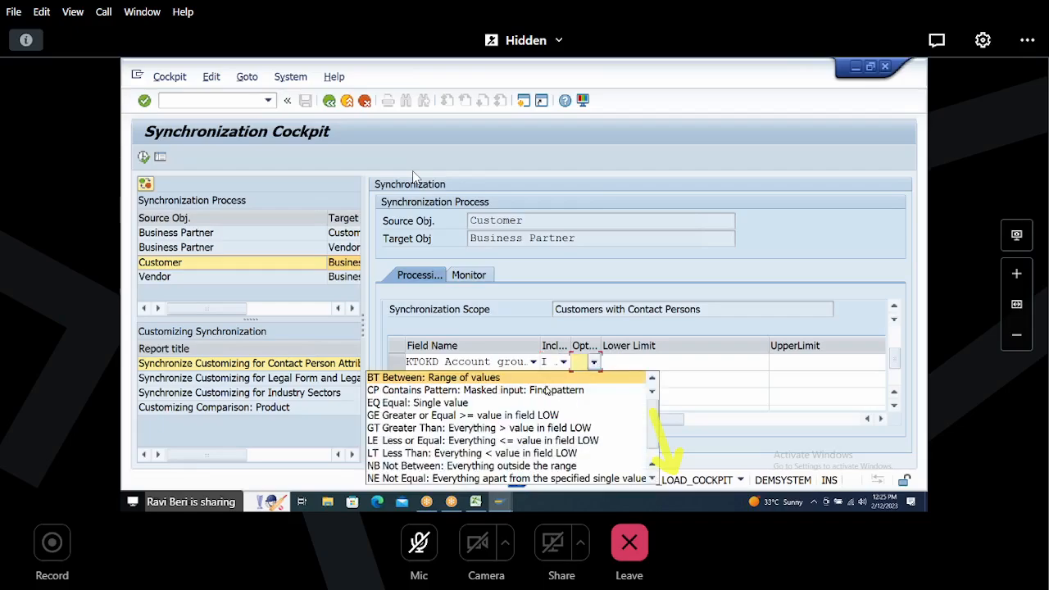
{"action": "left_click", "coordinate": [504, 407]}
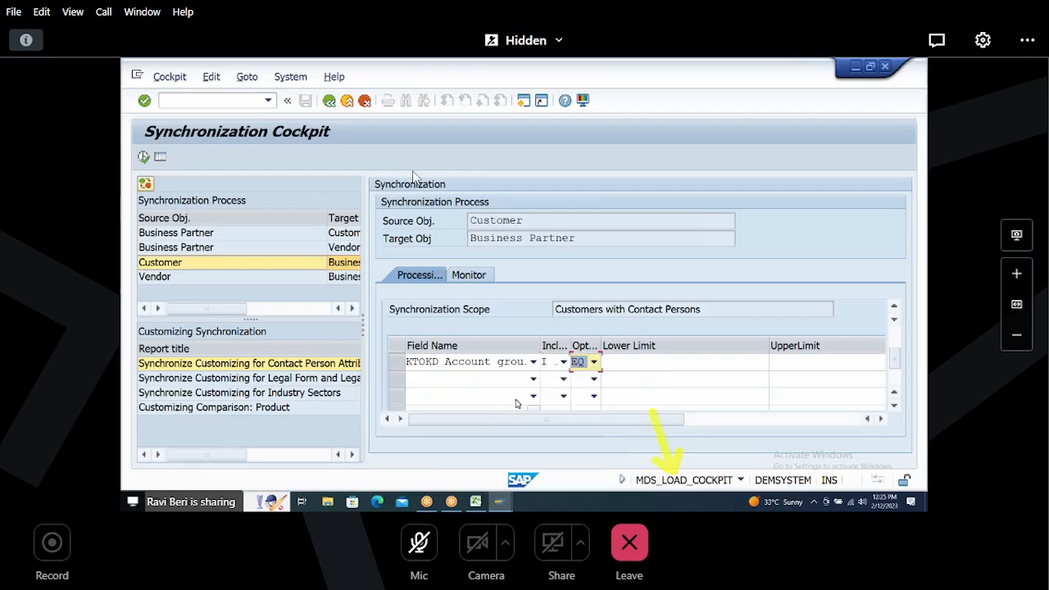
{"action": "left_click", "coordinate": [622, 366]}
{"action": "type", "text": "H004"}
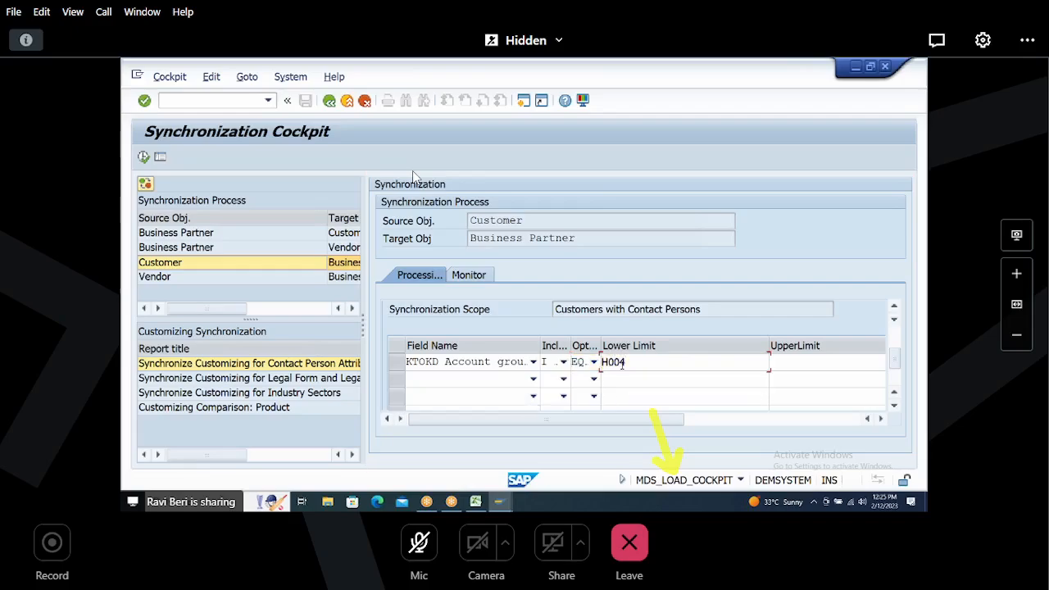
{"action": "double_click", "coordinate": [622, 366]}
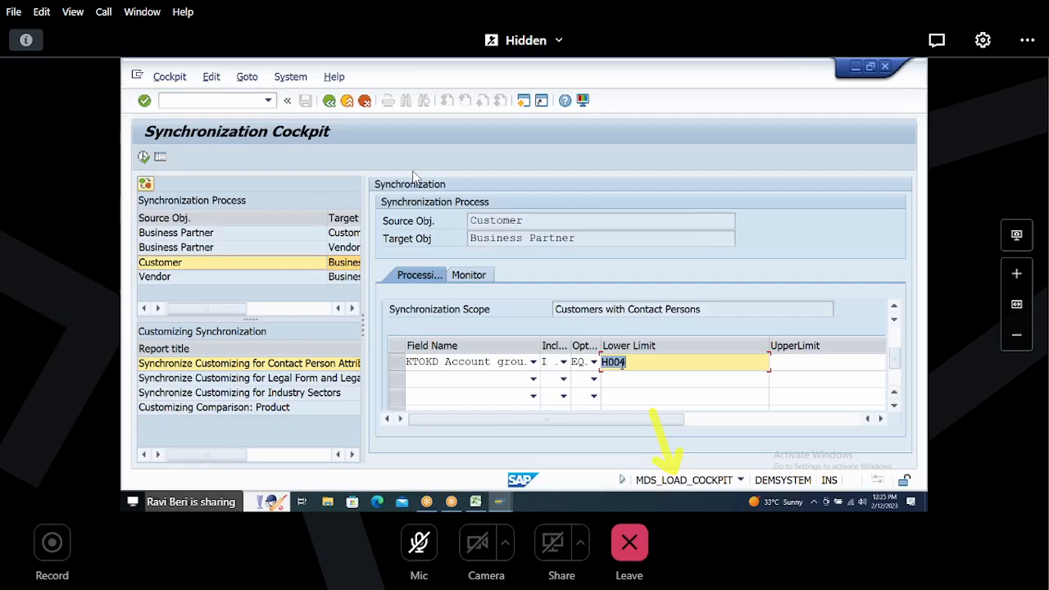
Step: Go back from the Customer List to the SAP Easy Access menu
{"action": "key", "text": "alt+Tab"}
{"action": "key", "text": "alt+Tab"}
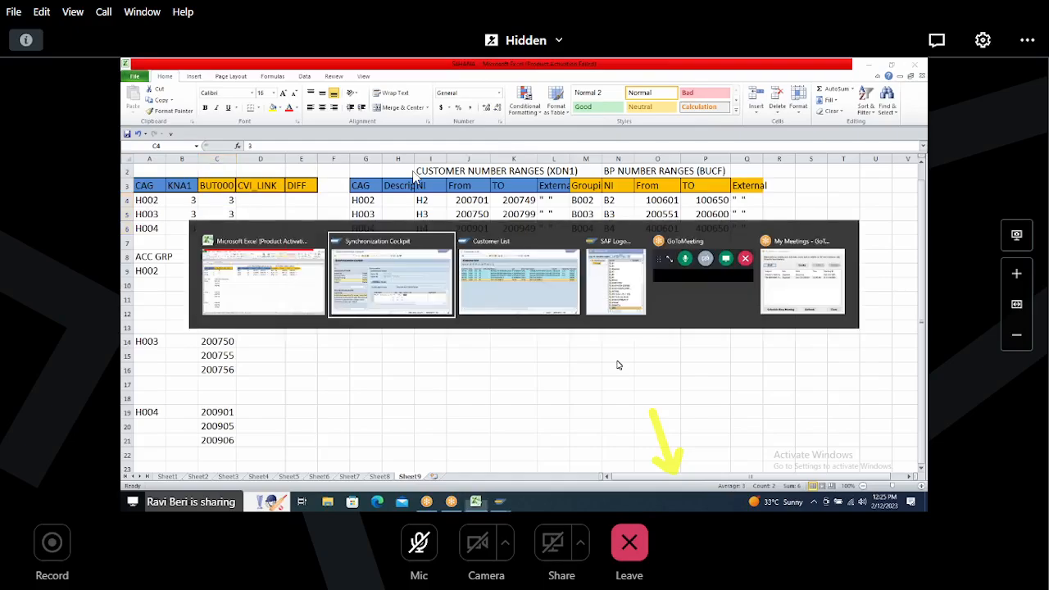
{"action": "key", "text": "alt+Tab"}
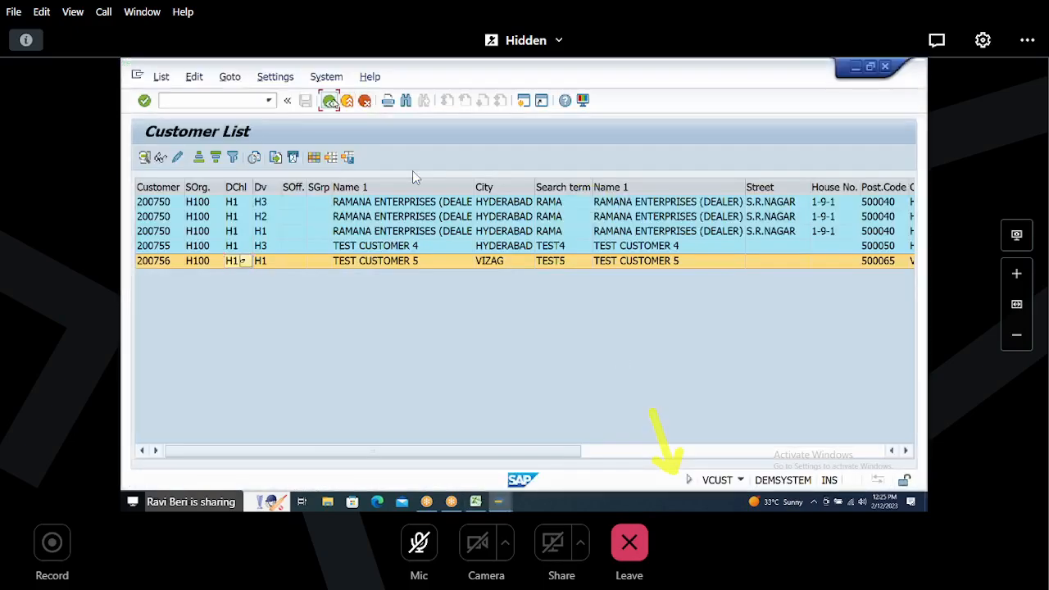
{"action": "left_click", "coordinate": [331, 101]}
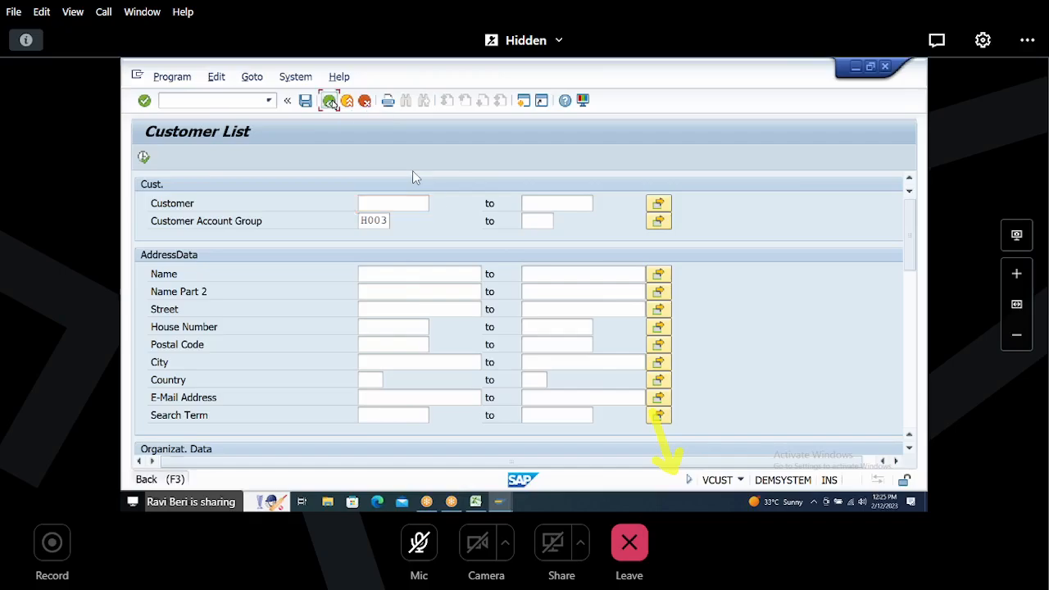
{"action": "left_click", "coordinate": [332, 101]}
Step: Start transaction SE16N
{"action": "type", "text": "SE16"}
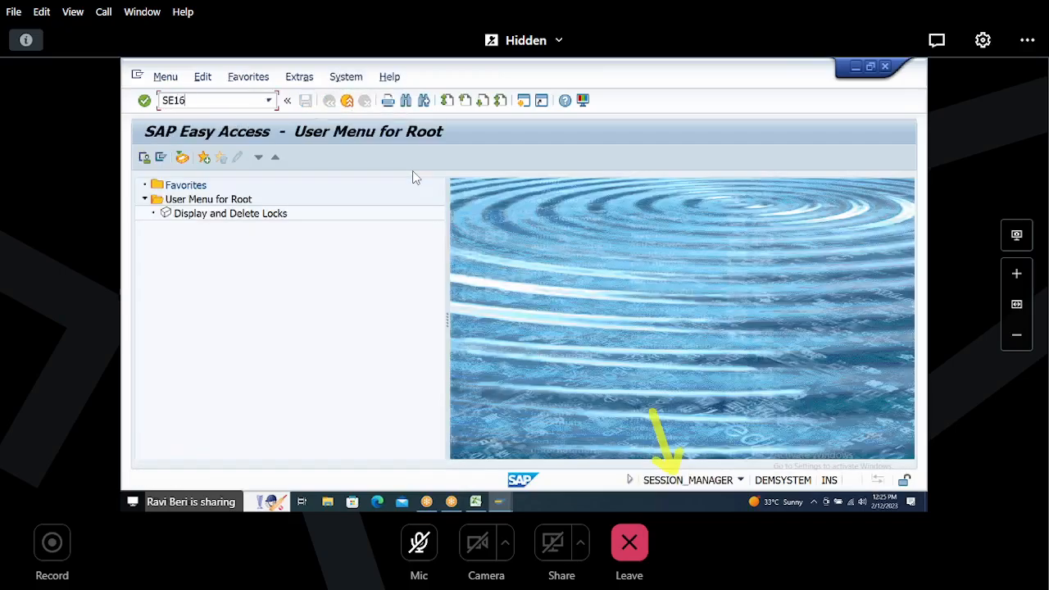
{"action": "type", "text": "N"}
{"action": "key", "text": "Return"}
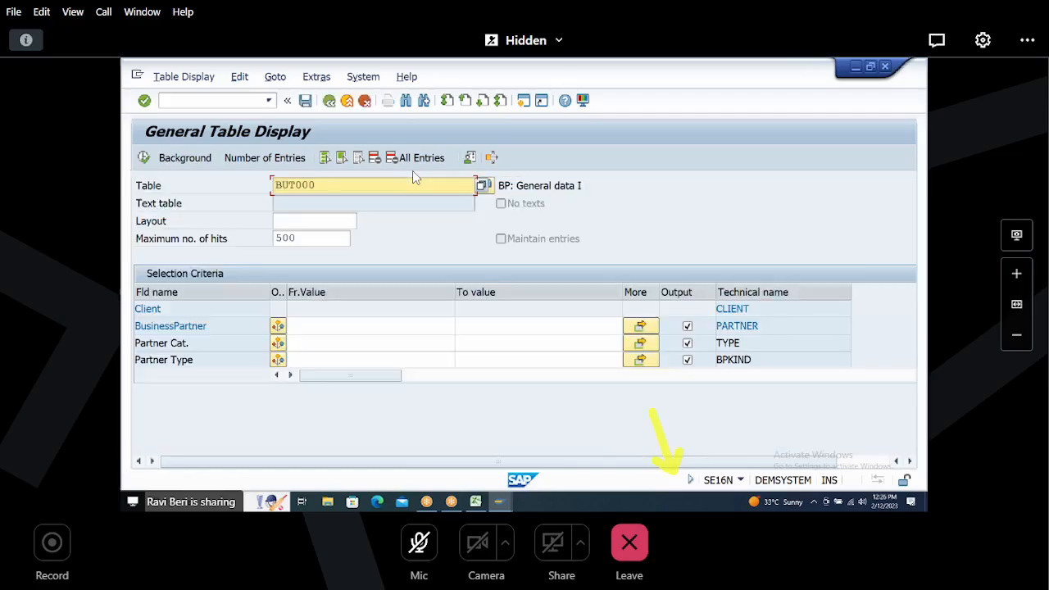
{"action": "left_click", "coordinate": [413, 172]}
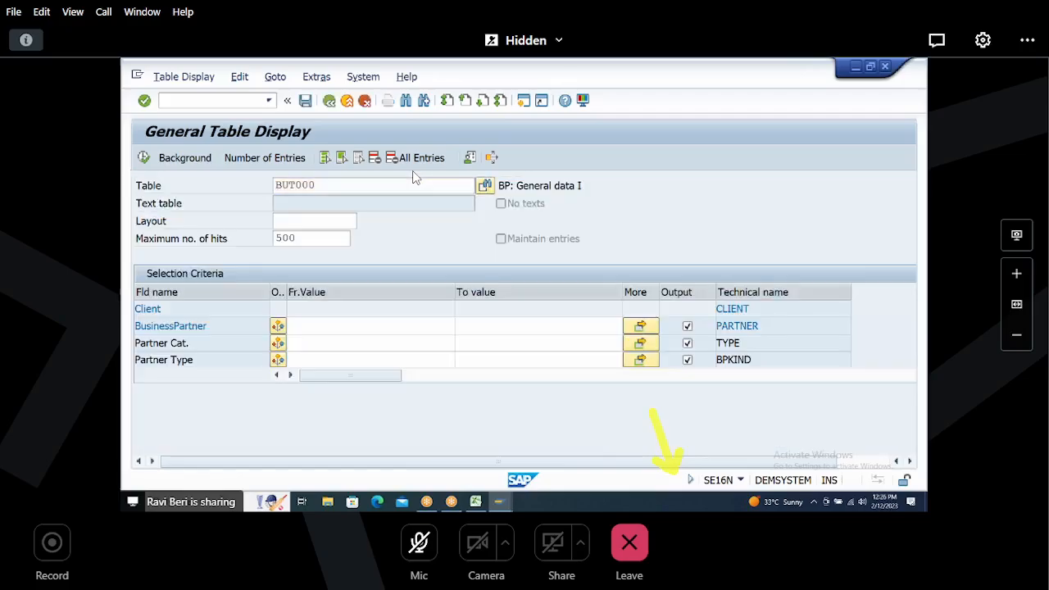
Step: Count the BUT000 business partners whose grouping is B004
{"action": "scroll", "coordinate": [413, 178], "scroll_direction": "down", "scroll_amount": 1}
{"action": "scroll", "coordinate": [414, 178], "scroll_direction": "down", "scroll_amount": 1}
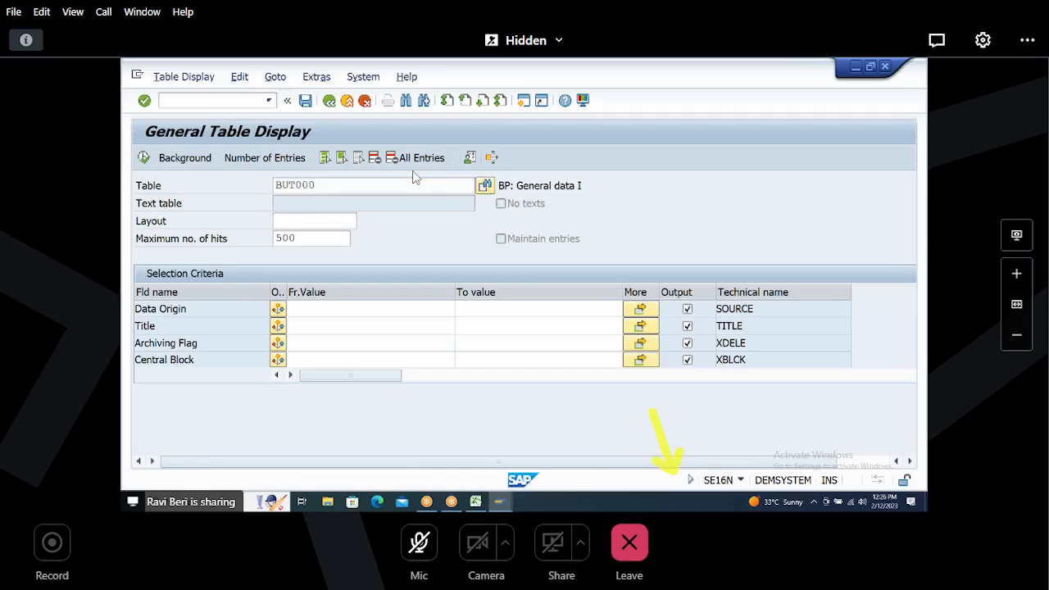
{"action": "scroll", "coordinate": [413, 178], "scroll_direction": "up", "scroll_amount": 1}
{"action": "left_click", "coordinate": [305, 309]}
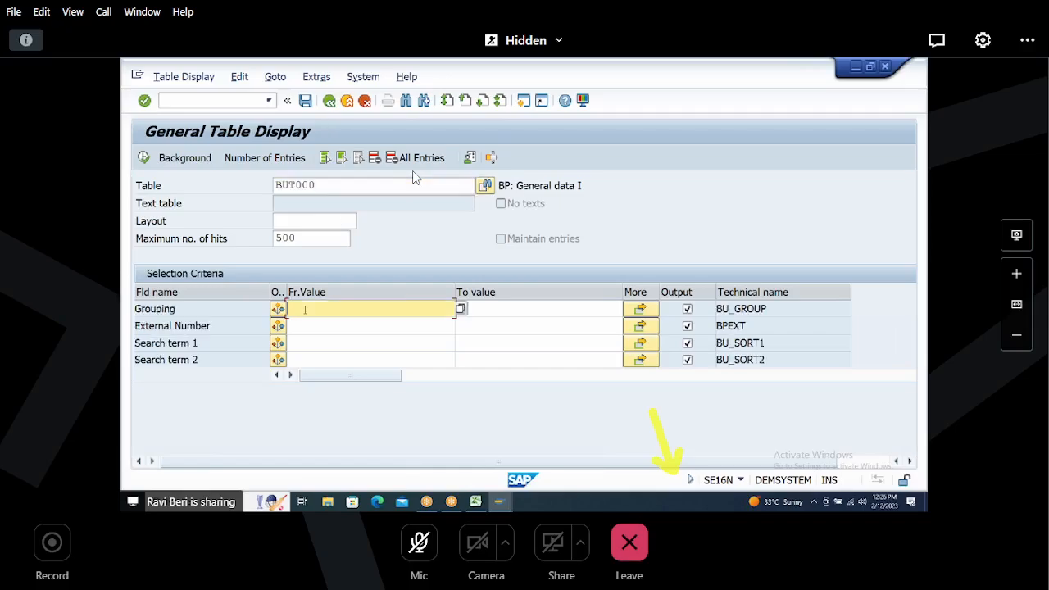
{"action": "type", "text": "B004"}
{"action": "left_click", "coordinate": [252, 158]}
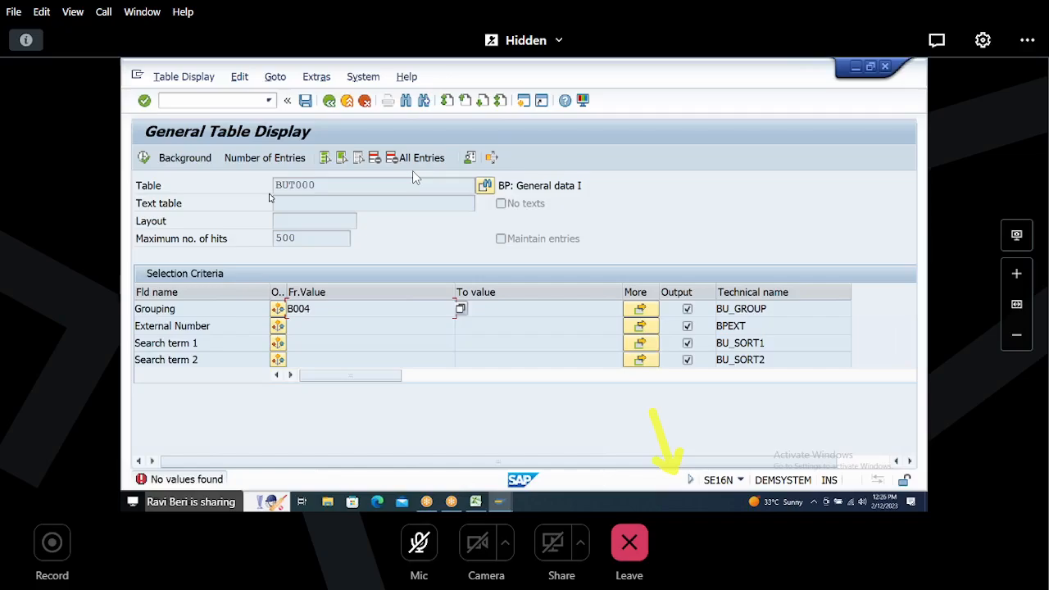
Step: Run the Customer to Business Partner synchronization for the H004 selection in background
{"action": "key", "text": "alt+Tab"}
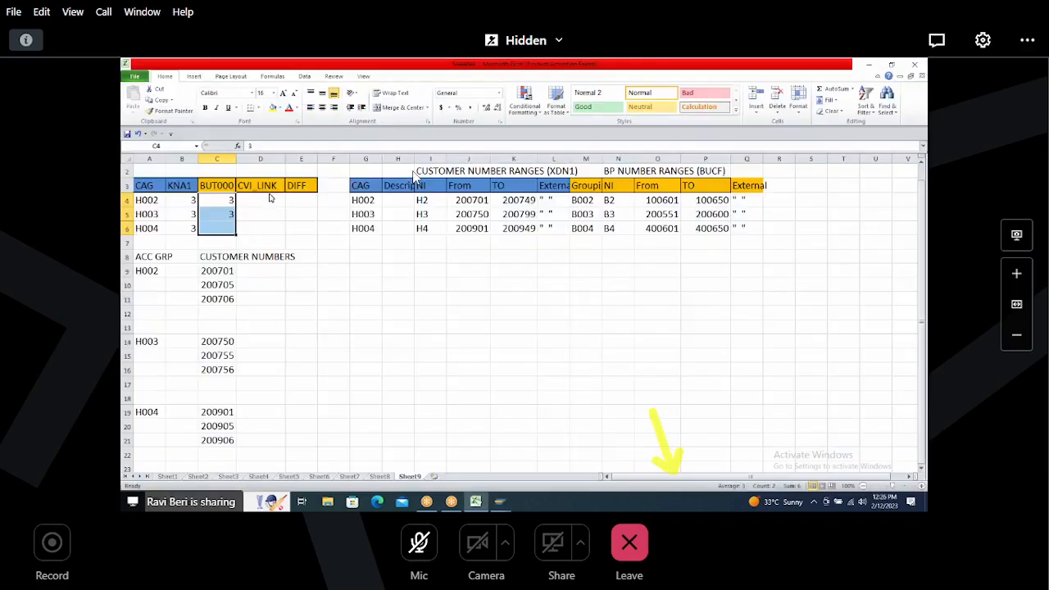
{"action": "key", "text": "alt+Tab"}
{"action": "key", "text": "alt+Tab"}
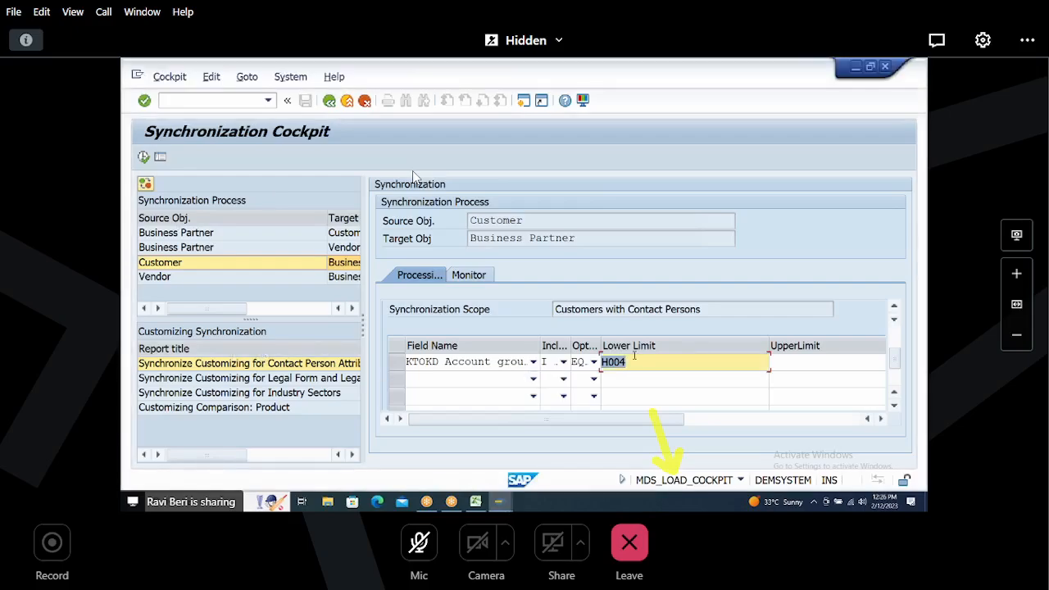
{"action": "left_click", "coordinate": [143, 156]}
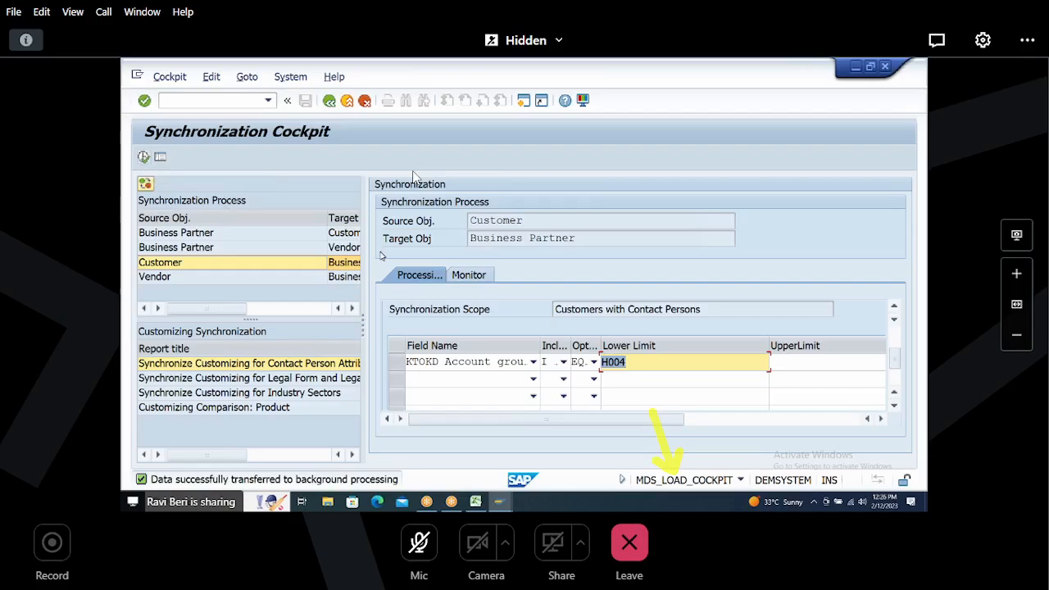
Step: Review the latest synchronization run on the monitor
{"action": "left_click", "coordinate": [477, 275]}
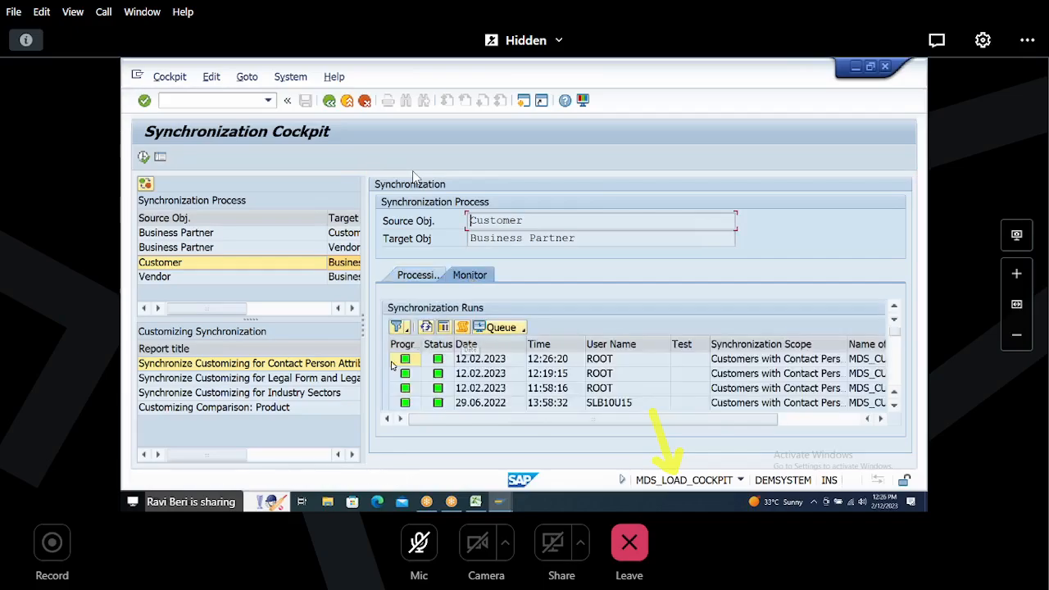
{"action": "left_click", "coordinate": [393, 363]}
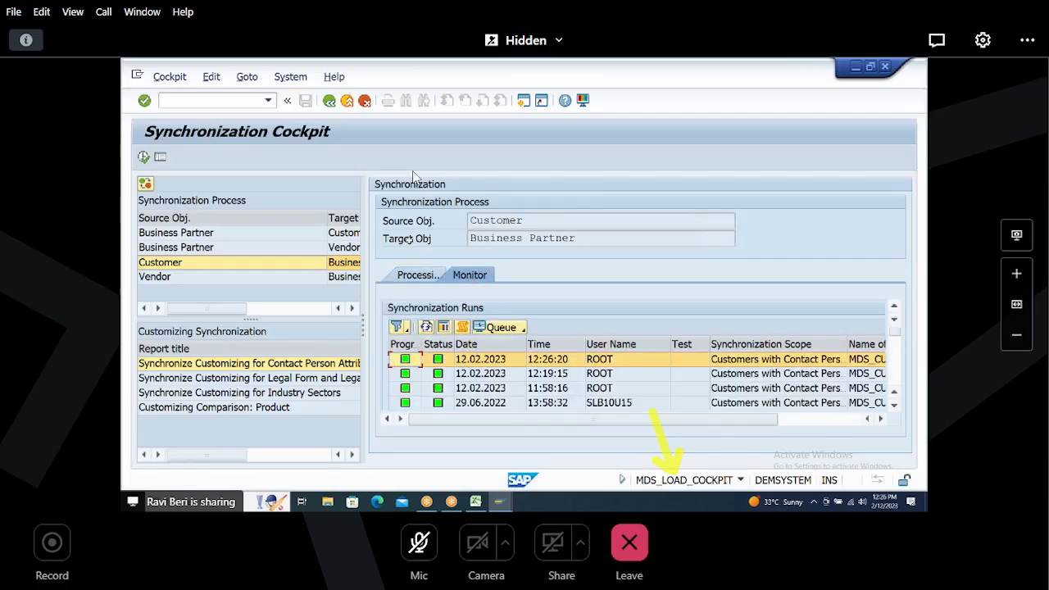
Step: Recount the BUT000 entries with grouping B004
{"action": "key", "text": "alt+Tab"}
{"action": "key", "text": "alt+Tab"}
{"action": "key", "text": "alt+Tab"}
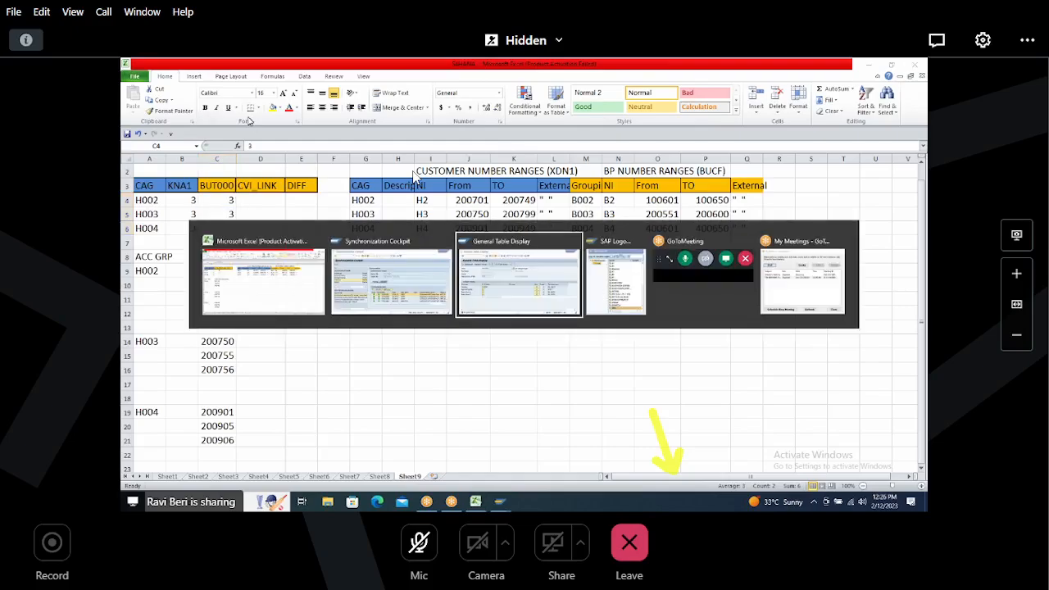
{"action": "key", "text": "F7"}
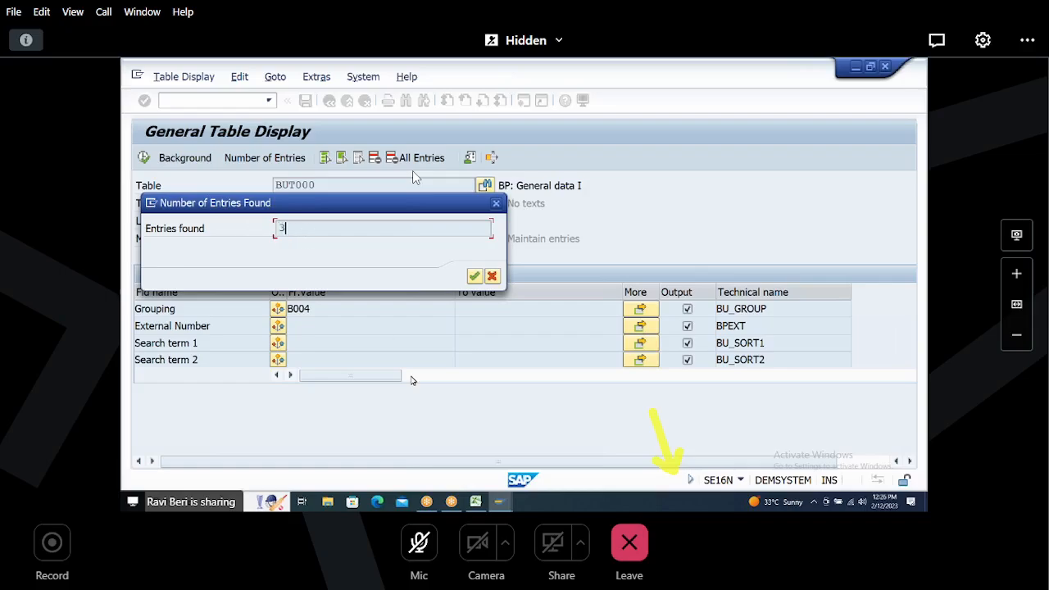
Step: Record 3 in the BUT000 column for the H004 row of the spreadsheet
{"action": "key", "text": "alt+Tab"}
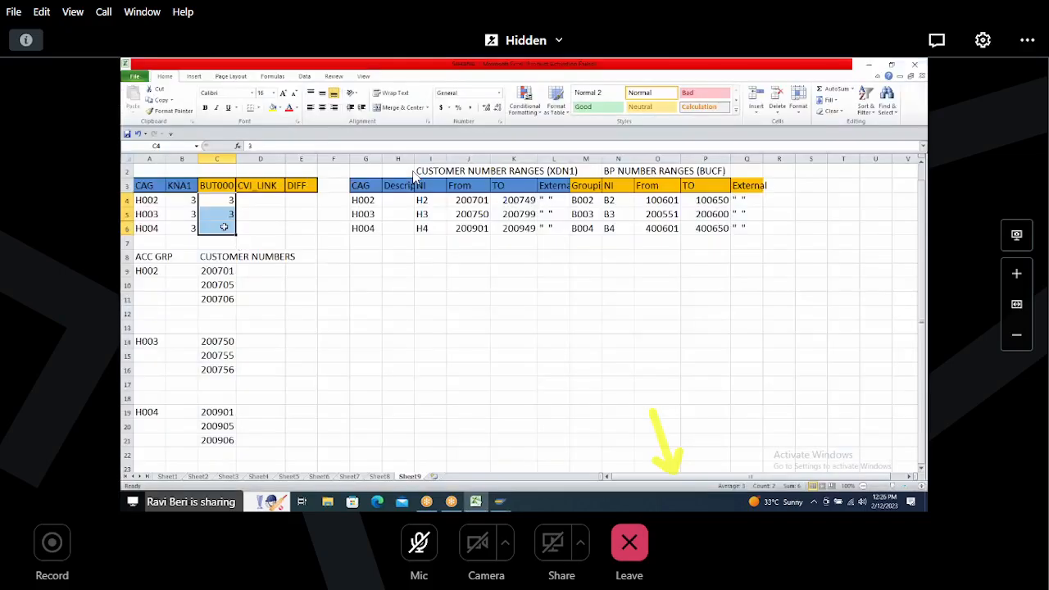
{"action": "left_click", "coordinate": [224, 227]}
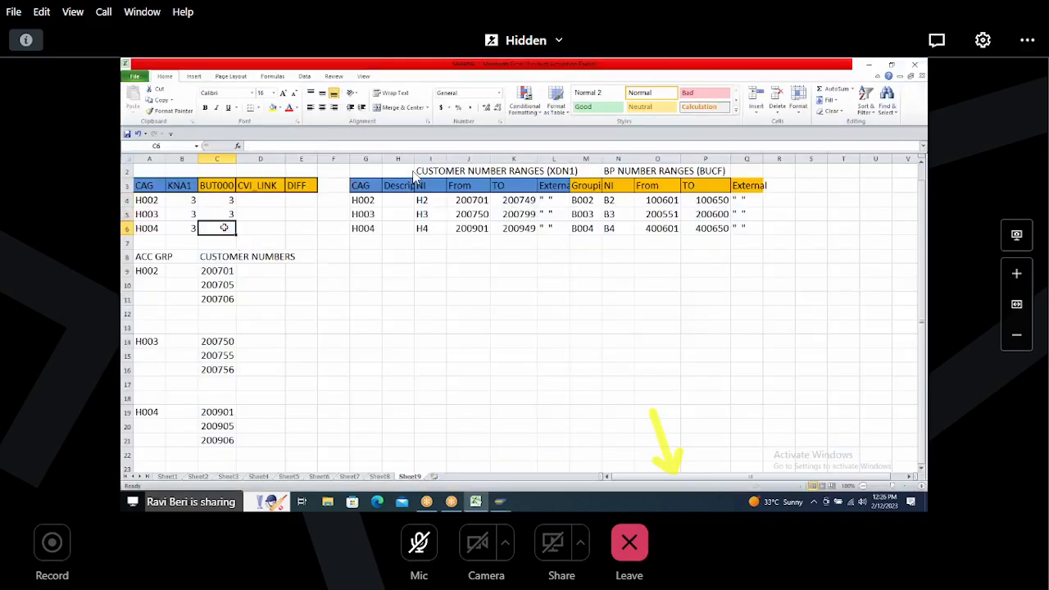
{"action": "type", "text": "3"}
{"action": "left_click", "coordinate": [259, 241]}
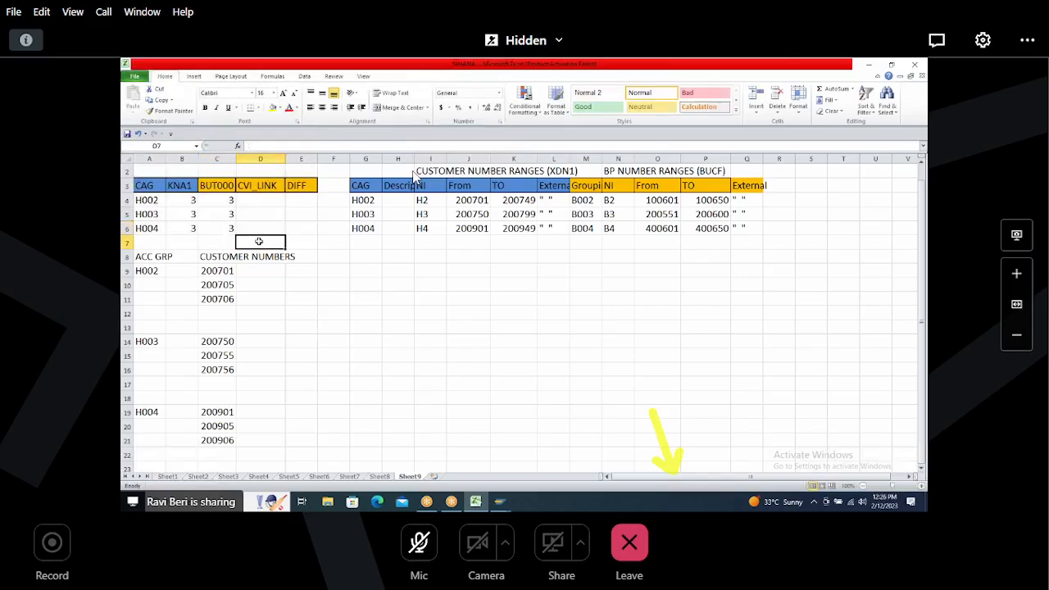
Step: Count all entries in table CVI_CUST_LINK
{"action": "key", "text": "alt+Tab"}
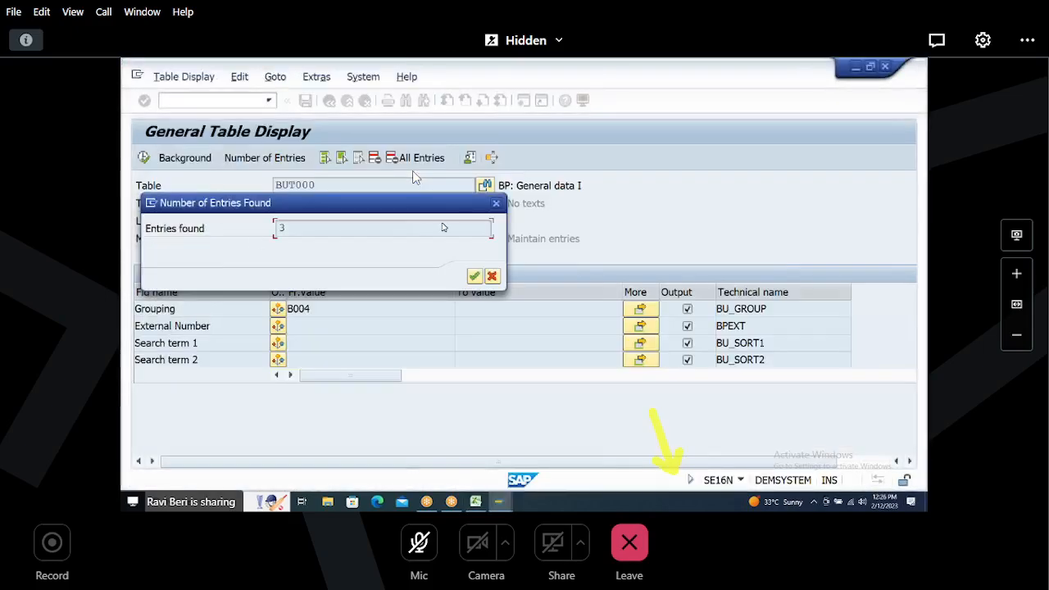
{"action": "left_click", "coordinate": [496, 204]}
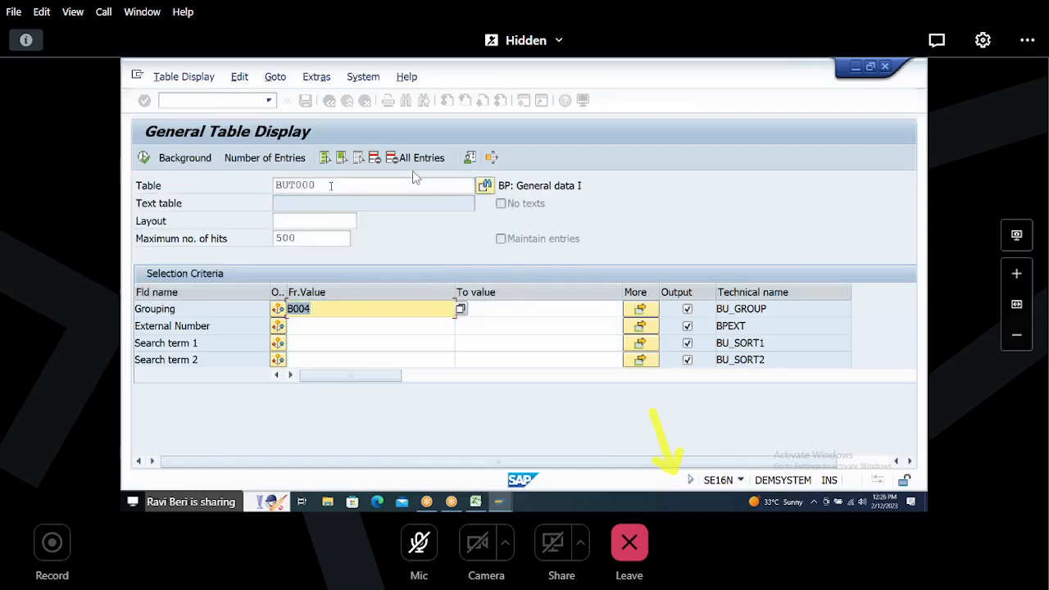
{"action": "type", "text": "cvi_cust_link"}
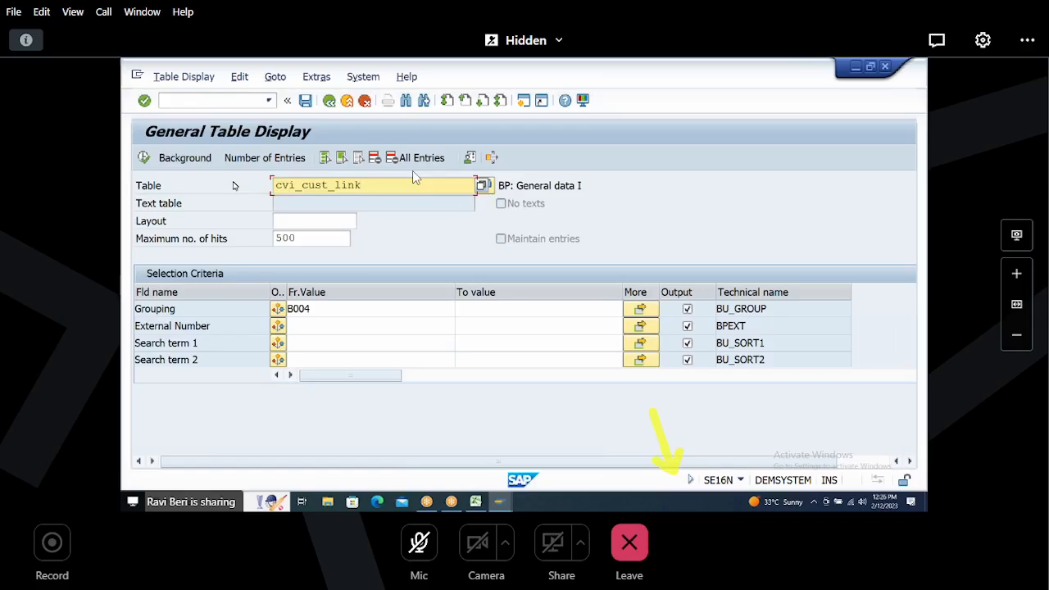
{"action": "key", "text": "Return"}
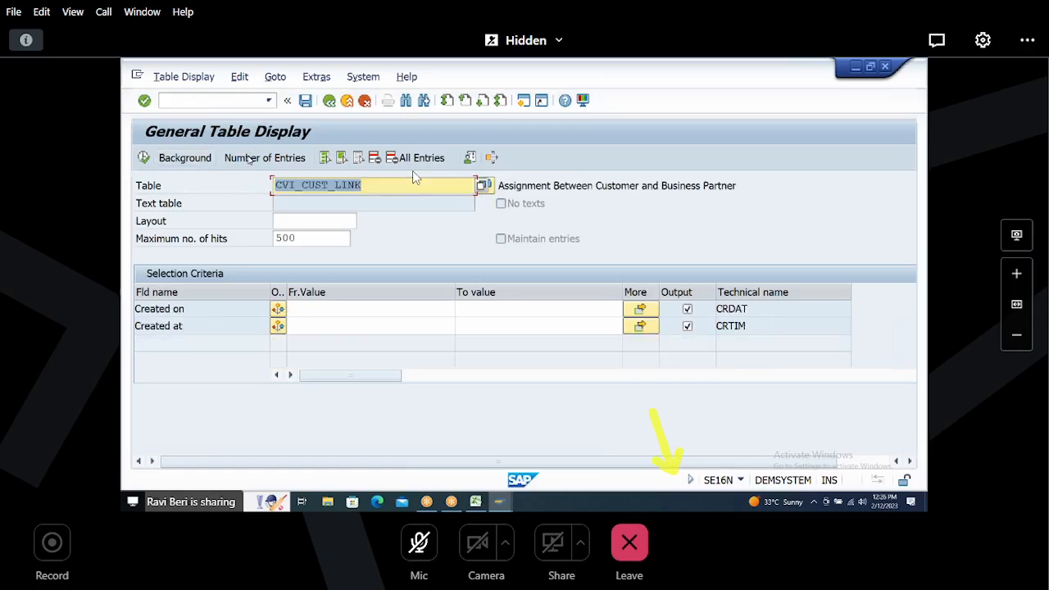
{"action": "left_click", "coordinate": [250, 159]}
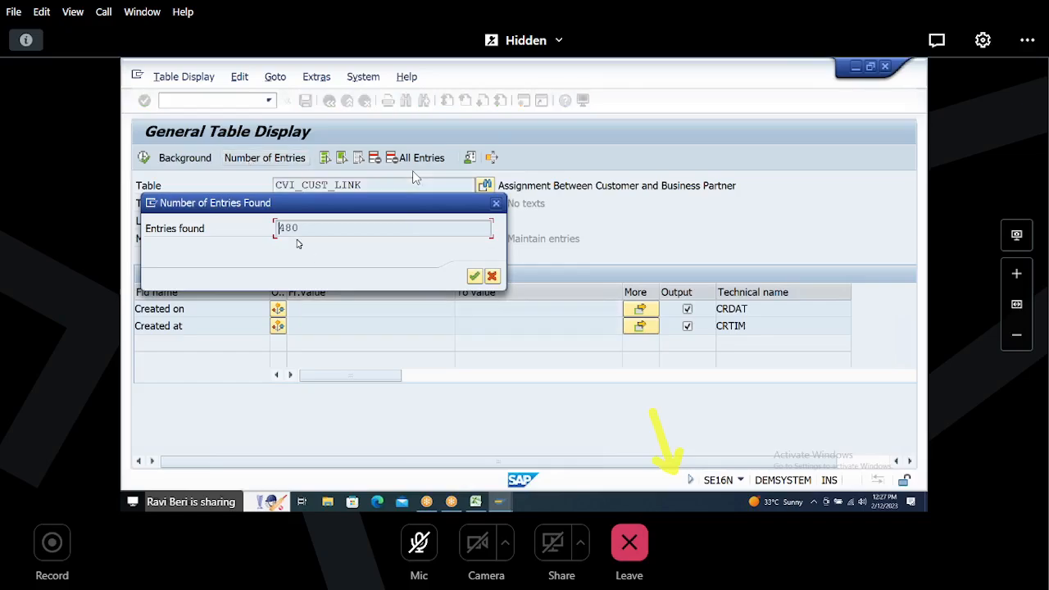
{"action": "left_click_drag", "start_coordinate": [277, 228], "coordinate": [326, 226]}
{"action": "left_click", "coordinate": [496, 204]}
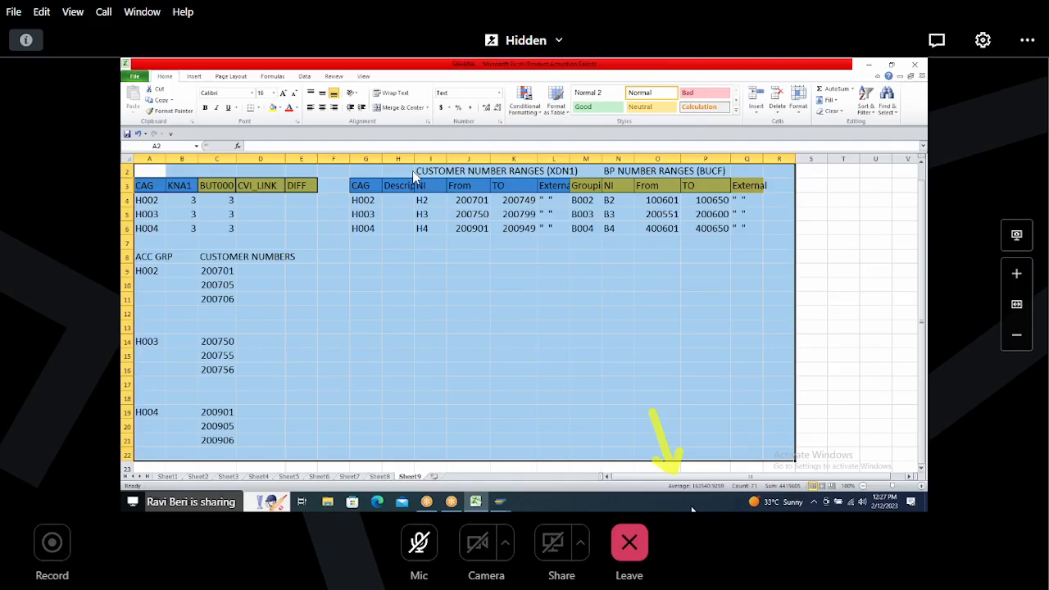
Step: Number a new step 1 in cell A29 below the existing tables
{"action": "left_click", "coordinate": [921, 470]}
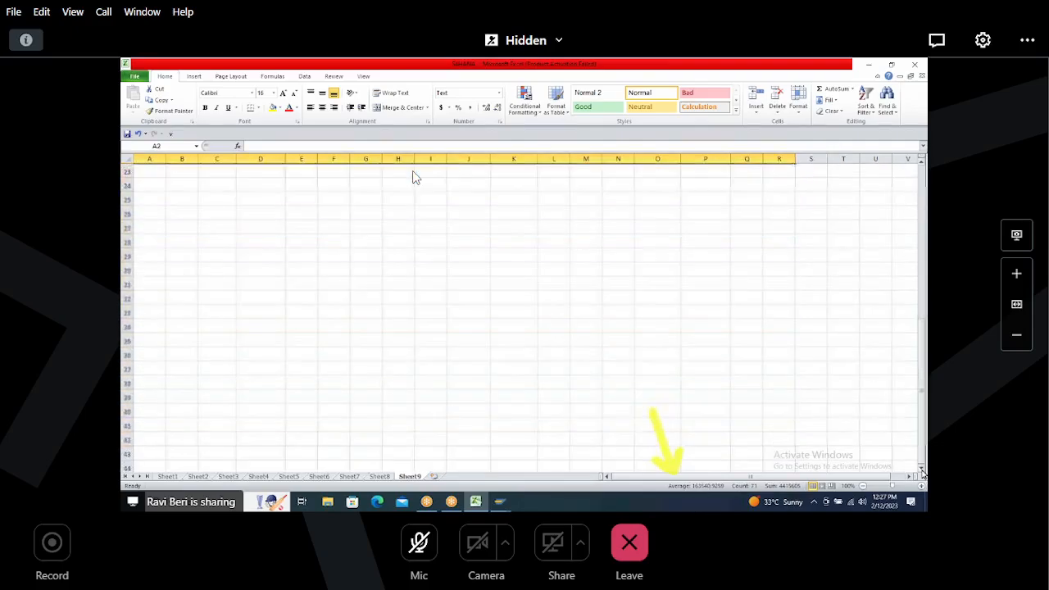
{"action": "left_click", "coordinate": [626, 63]}
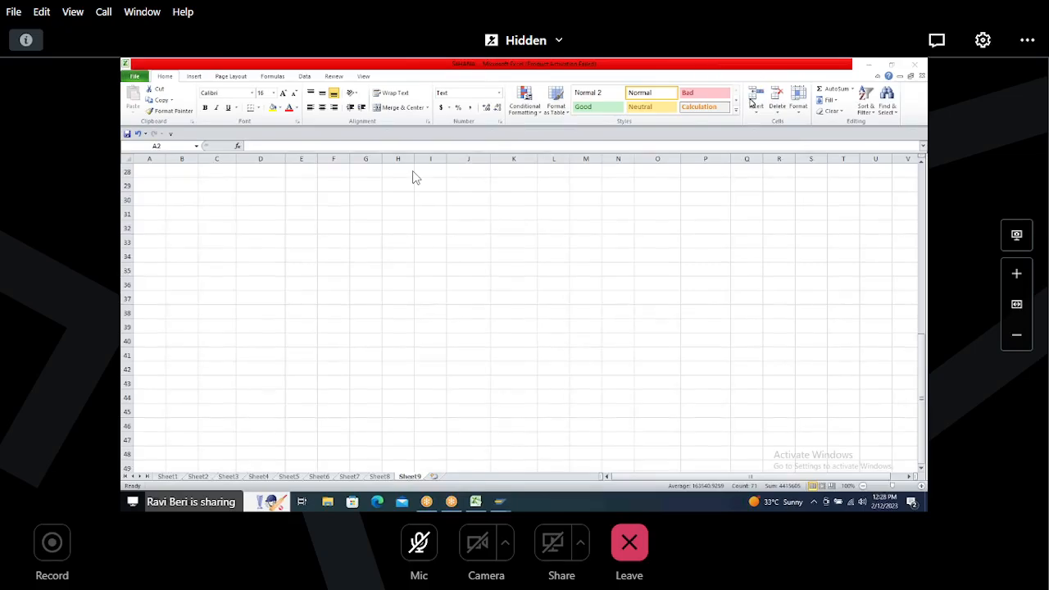
{"action": "left_click", "coordinate": [216, 185]}
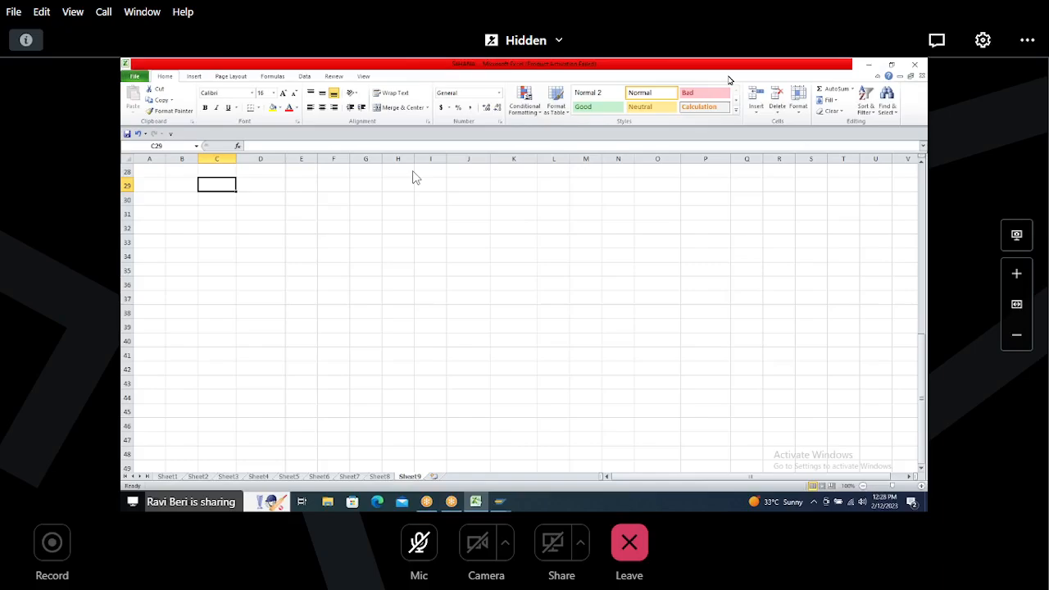
{"action": "left_click", "coordinate": [729, 79]}
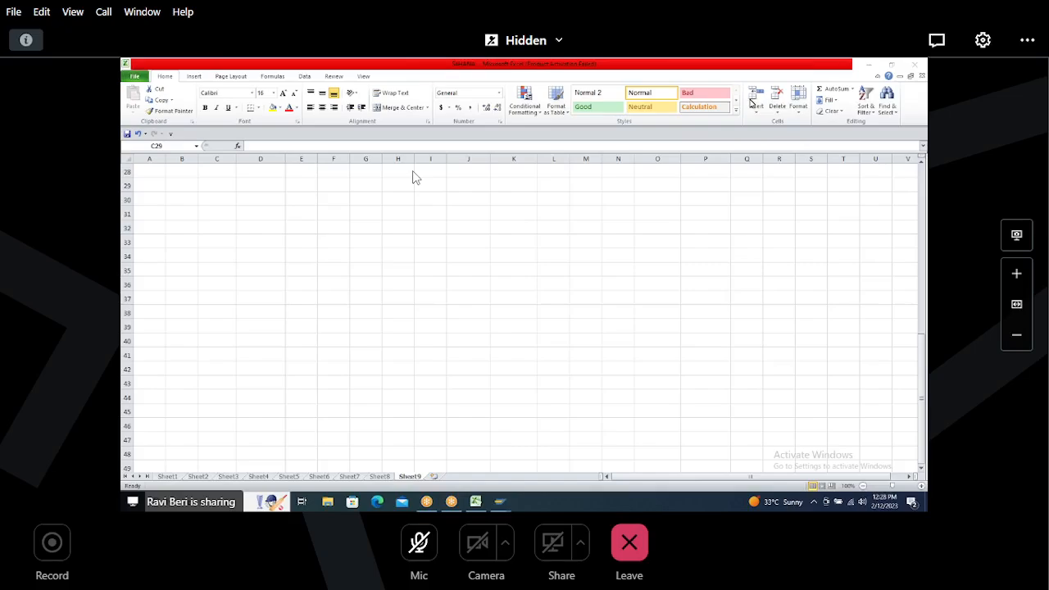
{"action": "left_click", "coordinate": [347, 202]}
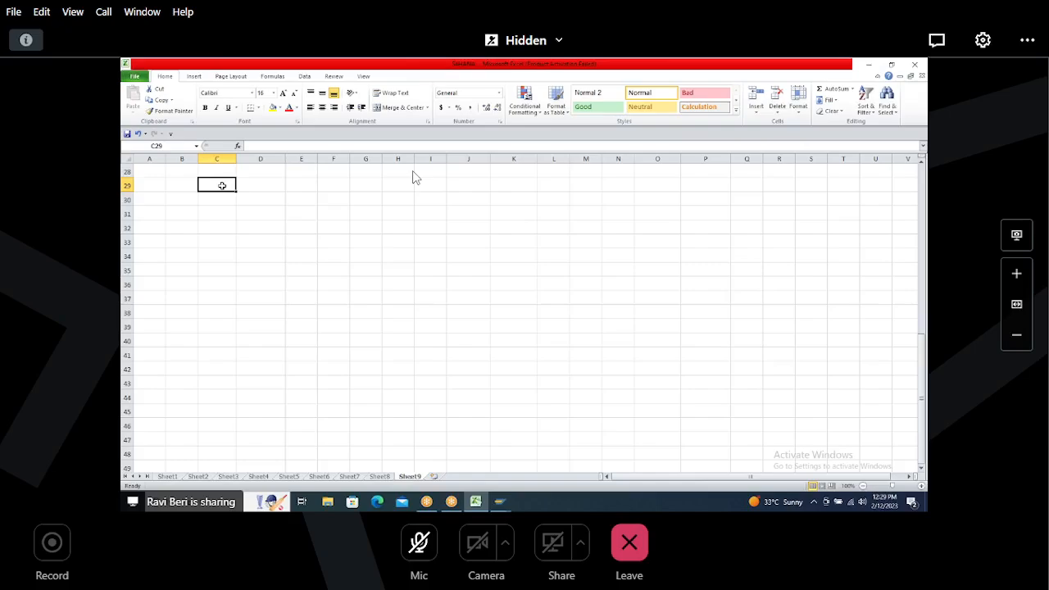
{"action": "left_click", "coordinate": [175, 187]}
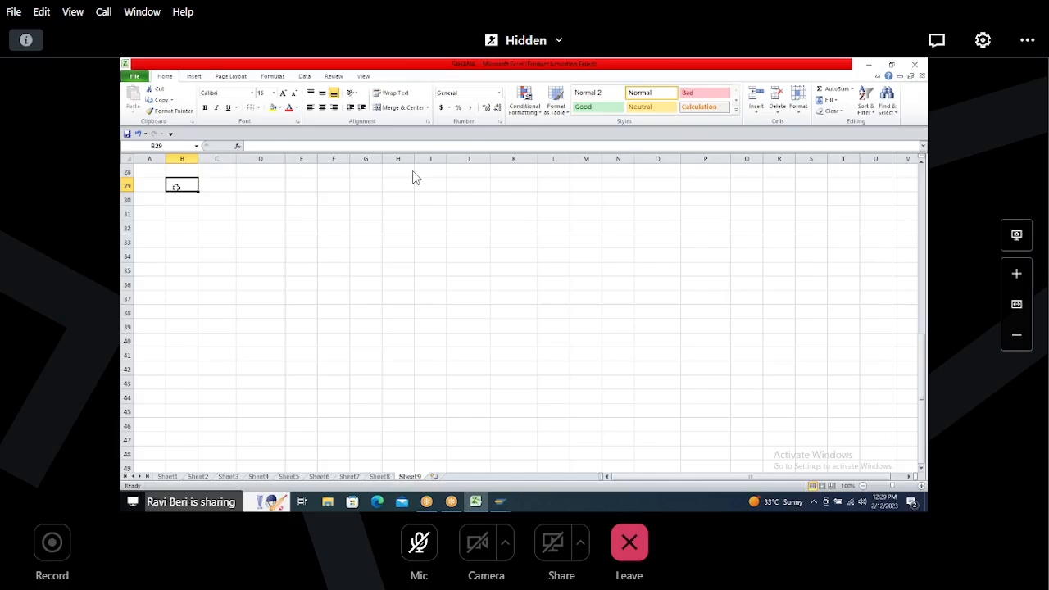
{"action": "key", "text": "Left"}
{"action": "type", "text": "1"}
{"action": "key", "text": "Right"}
{"action": "type", "text": "C"}
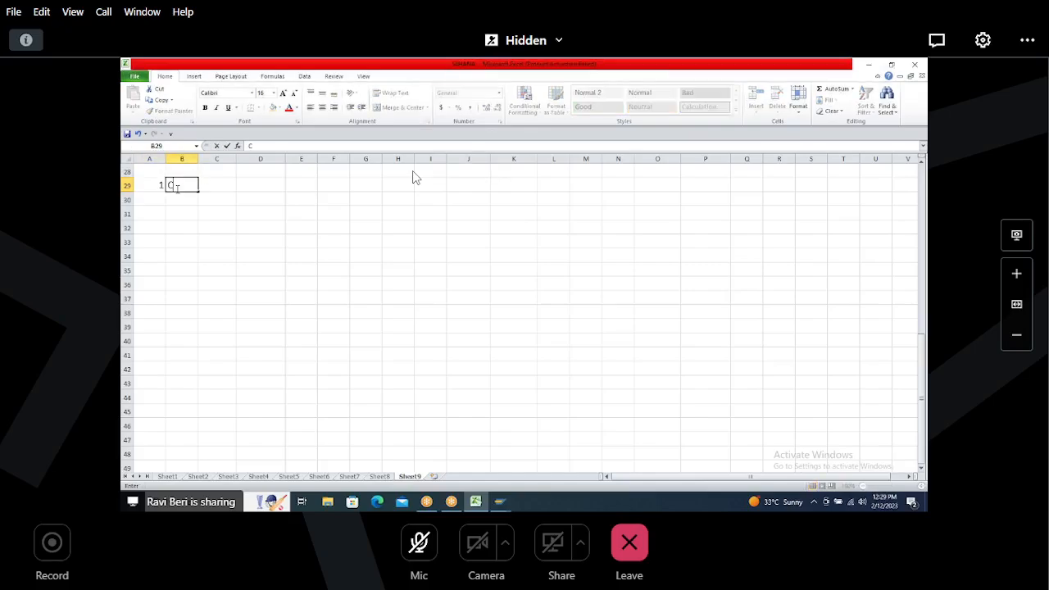
{"action": "type", "text": "REATE ACCOUN"}
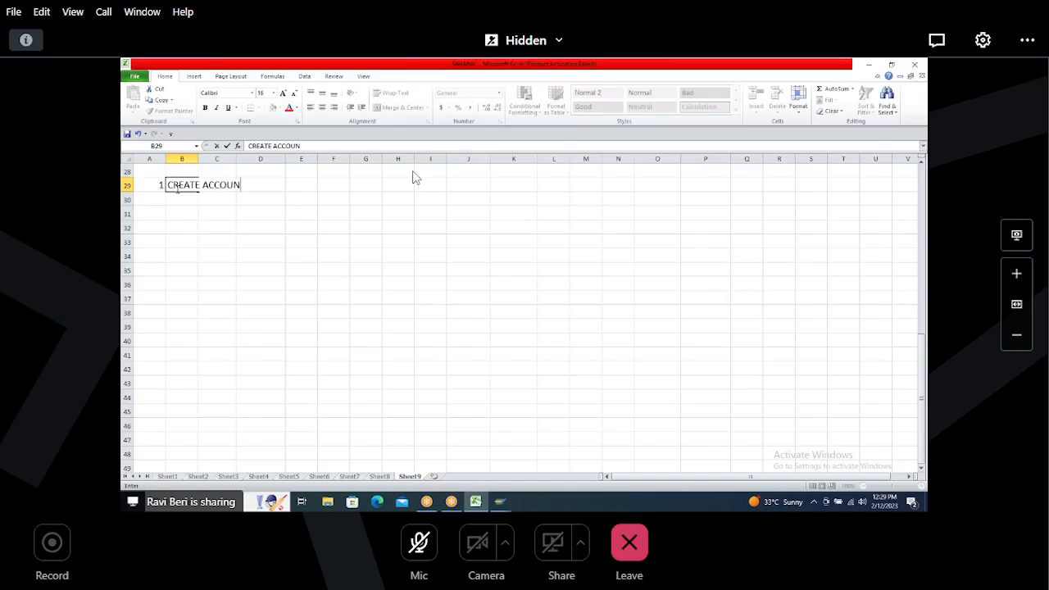
{"action": "key", "text": "BackSpace"}
{"action": "key", "text": "BackSpace"}
{"action": "key", "text": "BackSpace"}
{"action": "key", "text": "BackSpace"}
{"action": "key", "text": "BackSpace"}
{"action": "key", "text": "BackSpace"}
{"action": "key", "text": "BackSpace"}
{"action": "key", "text": "BackSpace"}
{"action": "key", "text": "BackSpace"}
{"action": "key", "text": "BackSpace"}
{"action": "key", "text": "BackSpace"}
{"action": "key", "text": "BackSpace"}
{"action": "key", "text": "BackSpace"}
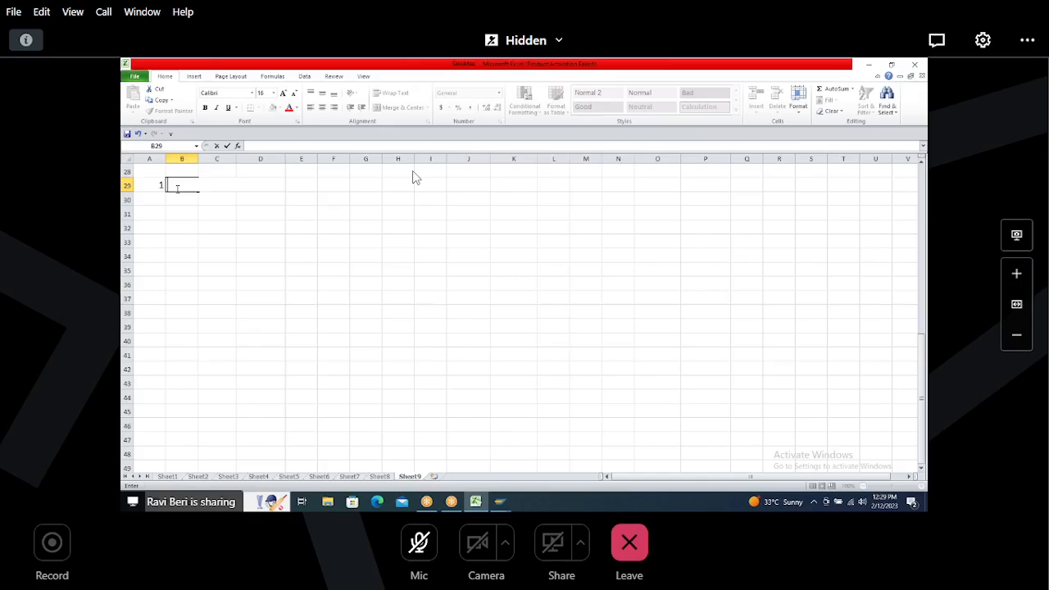
Step: Enter DEFINE CUSTOMER NUMBER RANGES as the description of step 1
{"action": "type", "text": "DEFINE CUSTOMR NUMBE"}
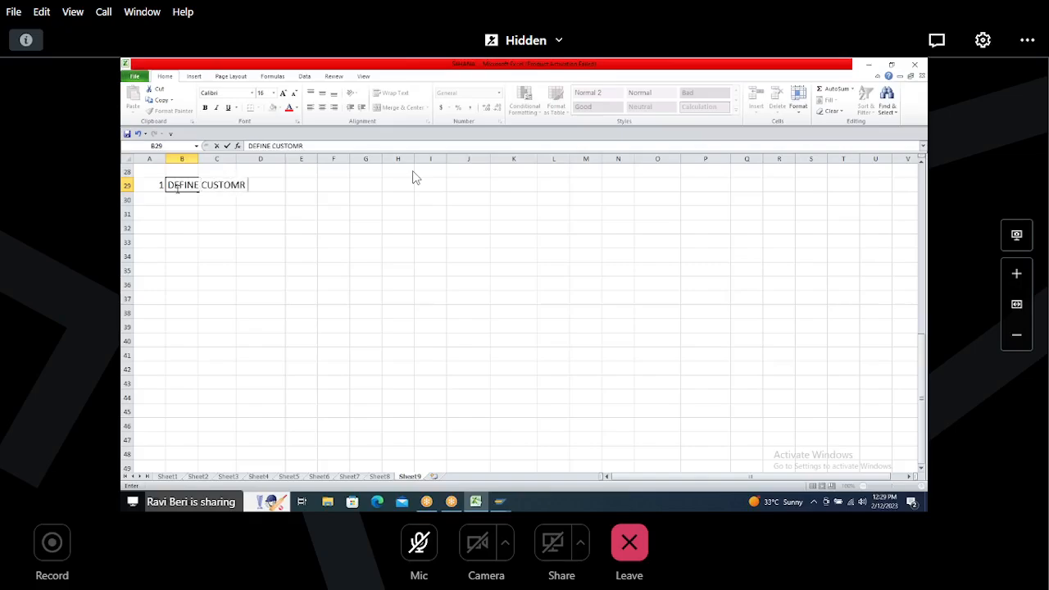
{"action": "key", "text": "BackSpace"}
{"action": "key", "text": "BackSpace"}
{"action": "key", "text": "BackSpace"}
{"action": "key", "text": "BackSpace"}
{"action": "key", "text": "BackSpace"}
{"action": "key", "text": "BackSpace"}
{"action": "key", "text": "BackSpace"}
{"action": "type", "text": "ER NUMBER RANGES"}
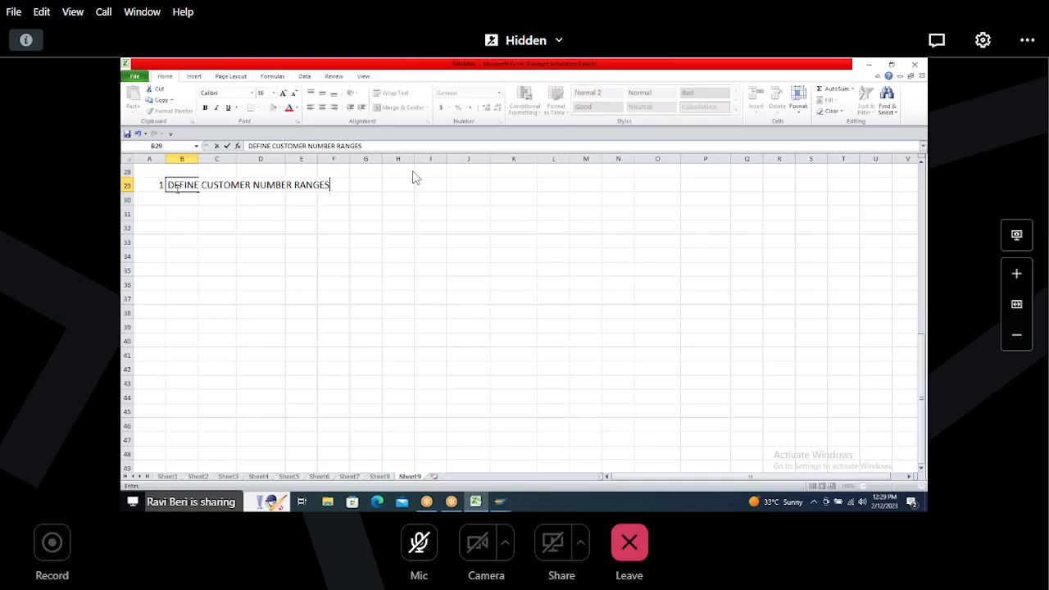
{"action": "left_click", "coordinate": [215, 217]}
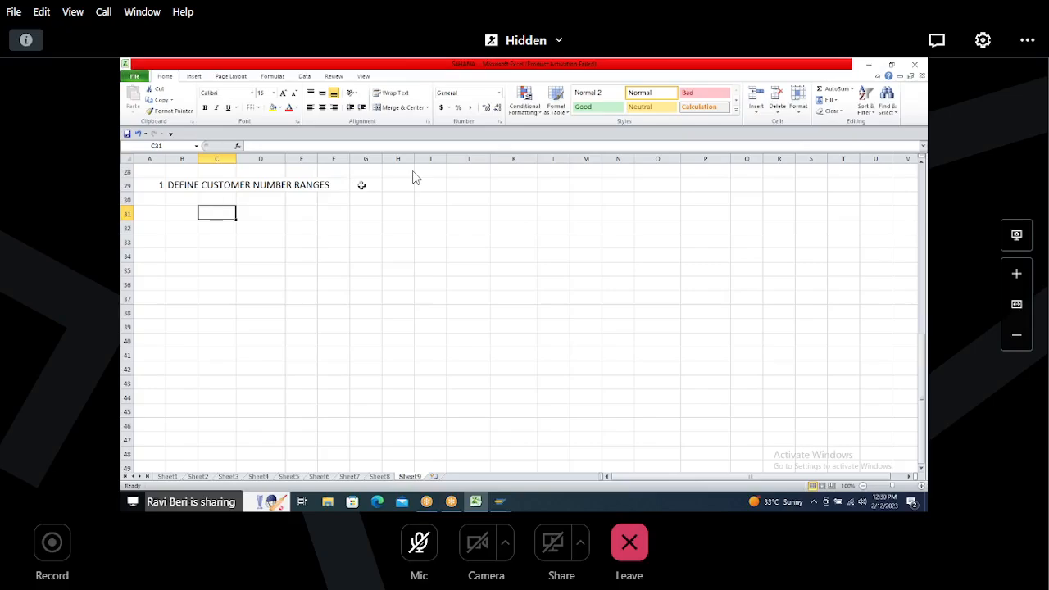
Step: Add a T.CODE heading in column J with XDN1 beneath it for step 1
{"action": "left_click", "coordinate": [460, 172]}
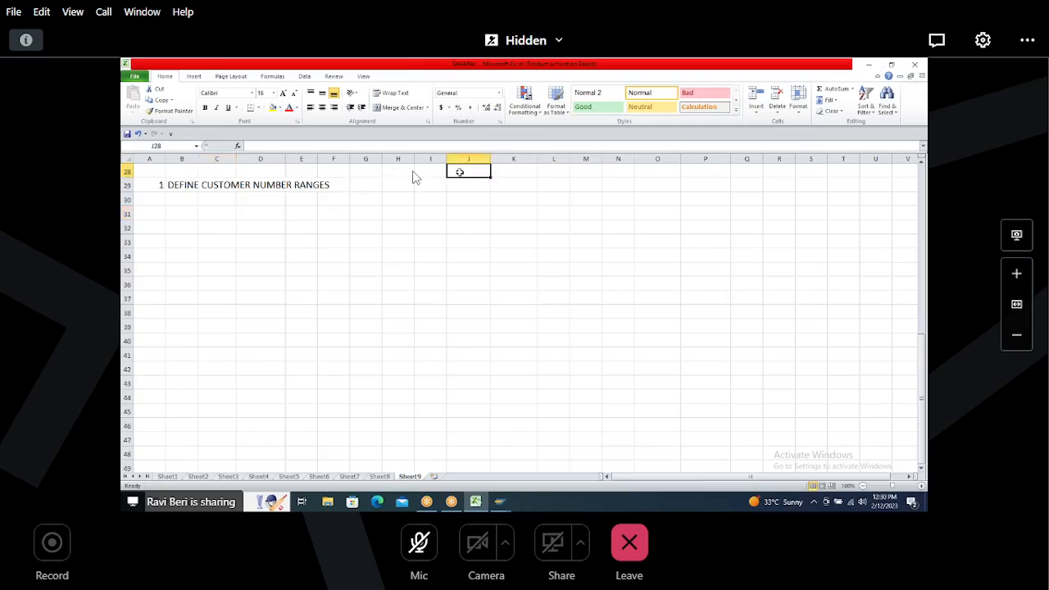
{"action": "type", "text": "T.COD"}
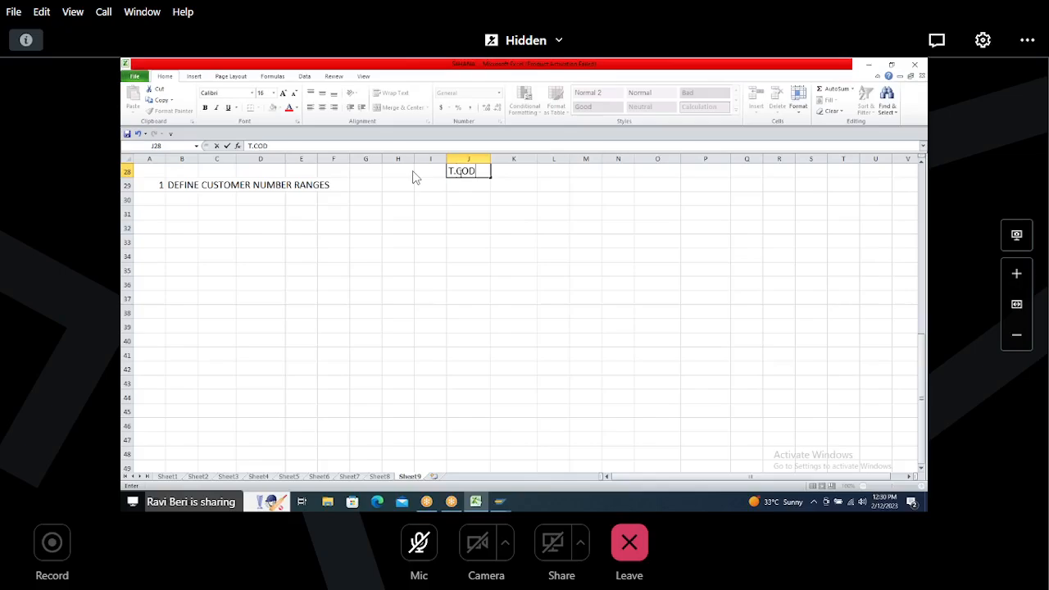
{"action": "type", "text": "E"}
{"action": "key", "text": "Return"}
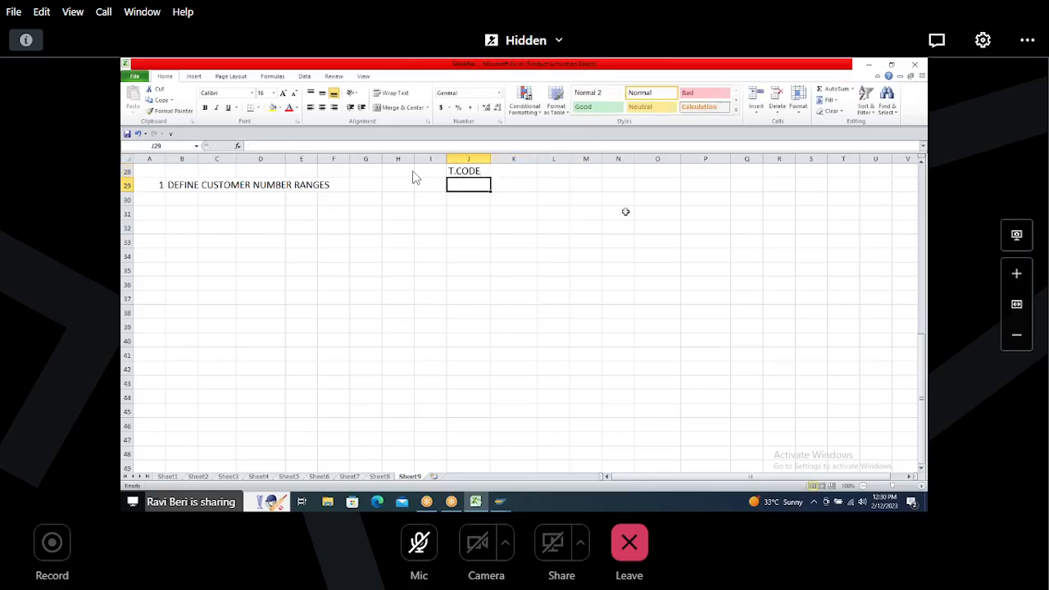
{"action": "type", "text": "XDN1"}
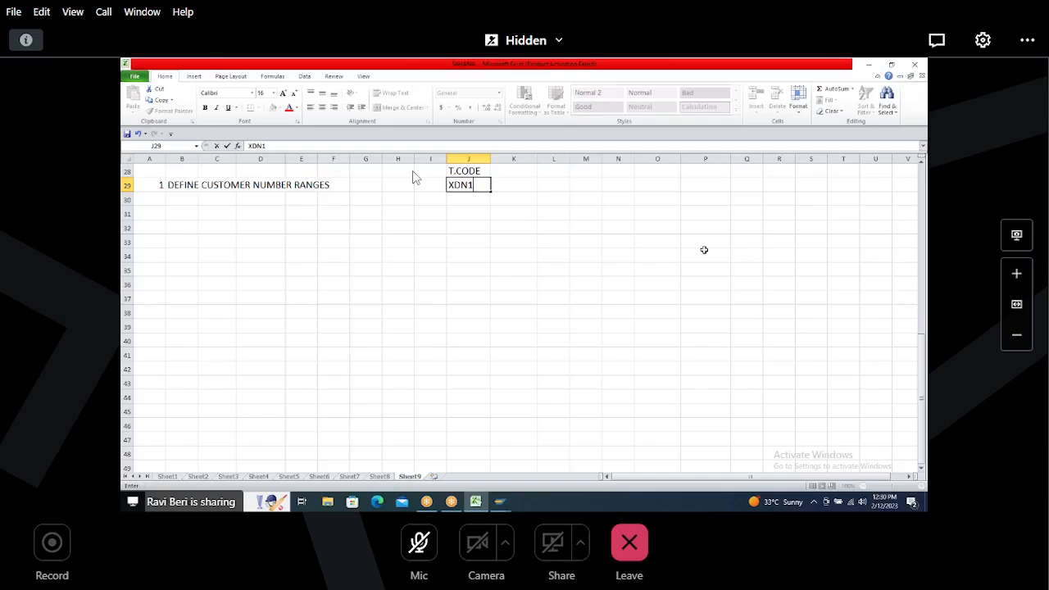
Step: Switch to SAP and run transaction XDN1 to display the customer number range intervals
{"action": "key", "text": "Return"}
{"action": "key", "text": "Up"}
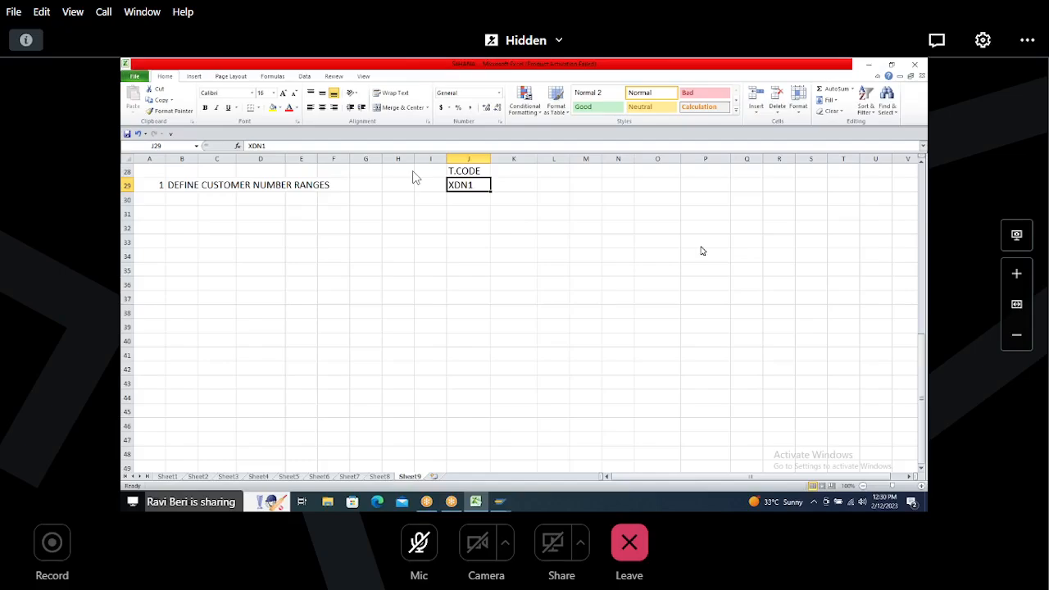
{"action": "key", "text": "alt+Tab"}
{"action": "type", "text": "/N"}
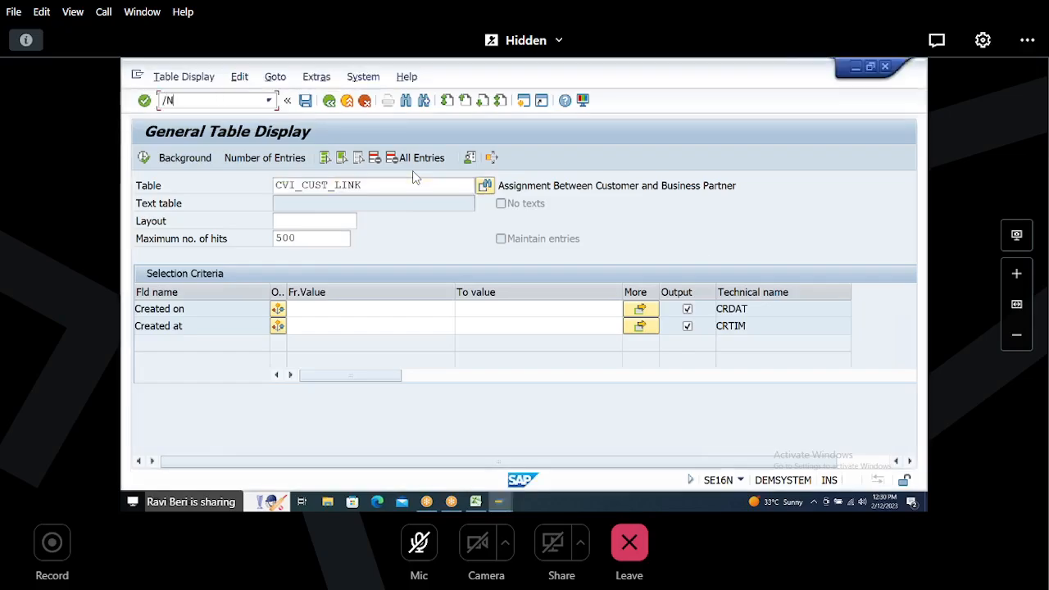
{"action": "type", "text": "XDN1"}
{"action": "key", "text": "Return"}
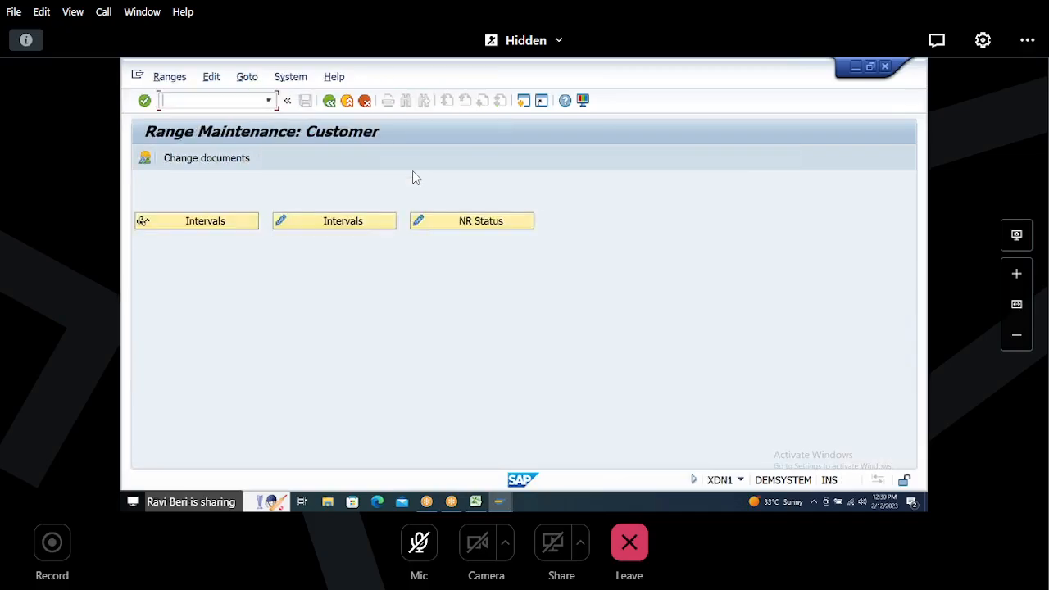
{"action": "left_click", "coordinate": [303, 224]}
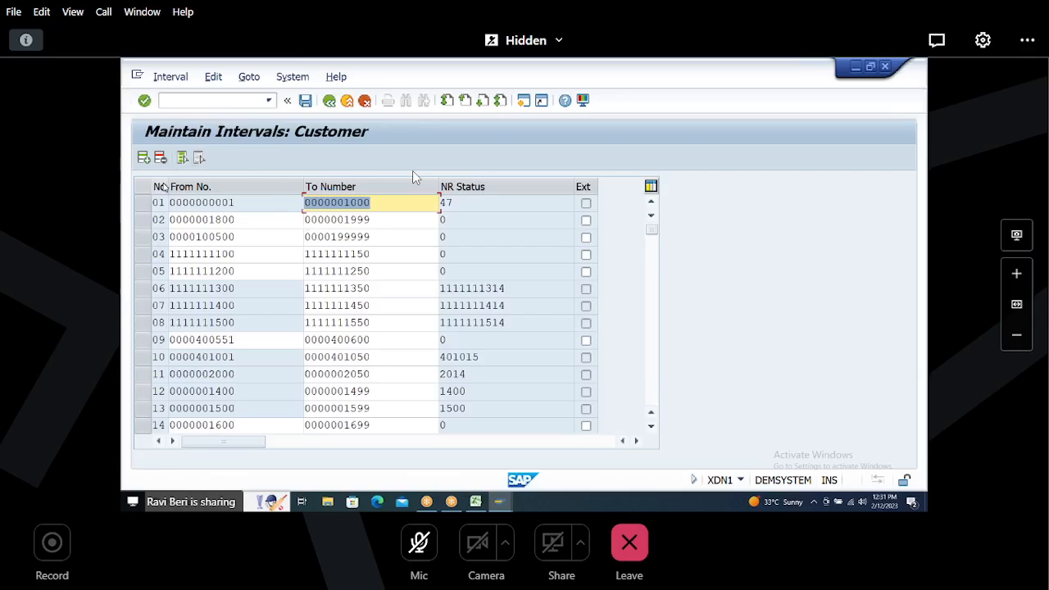
Step: Open the free intervals list and select the digits of the first free range's From Number
{"action": "left_click", "coordinate": [170, 78]}
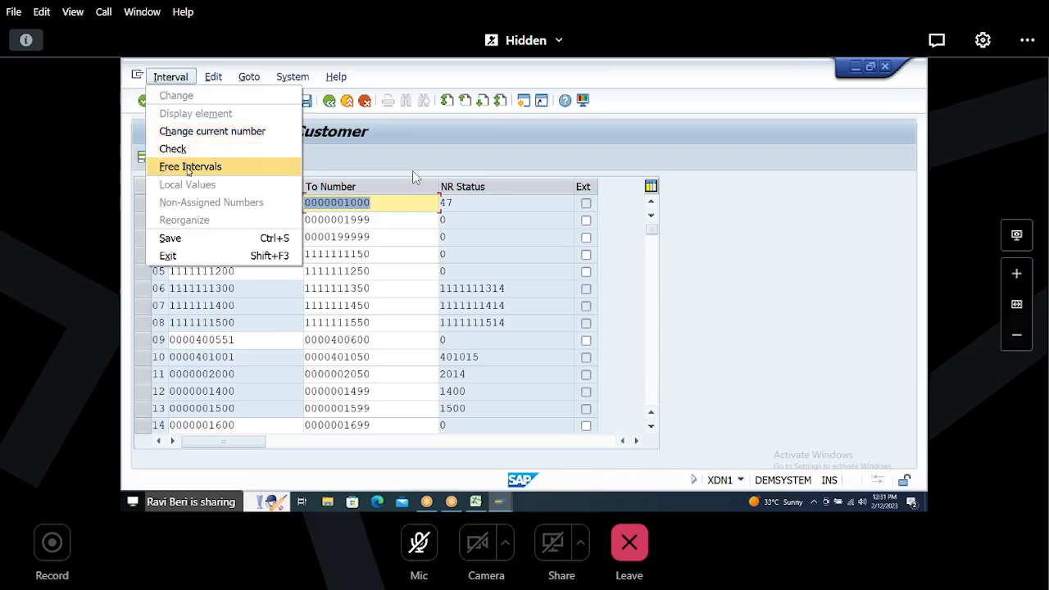
{"action": "left_click", "coordinate": [190, 167]}
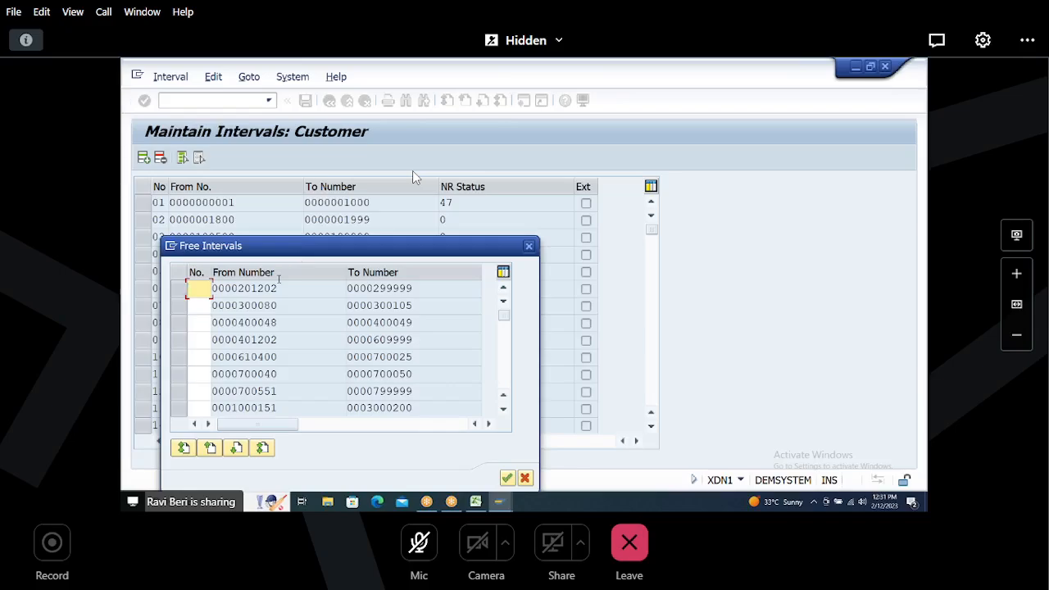
{"action": "left_click_drag", "start_coordinate": [238, 288], "coordinate": [283, 287]}
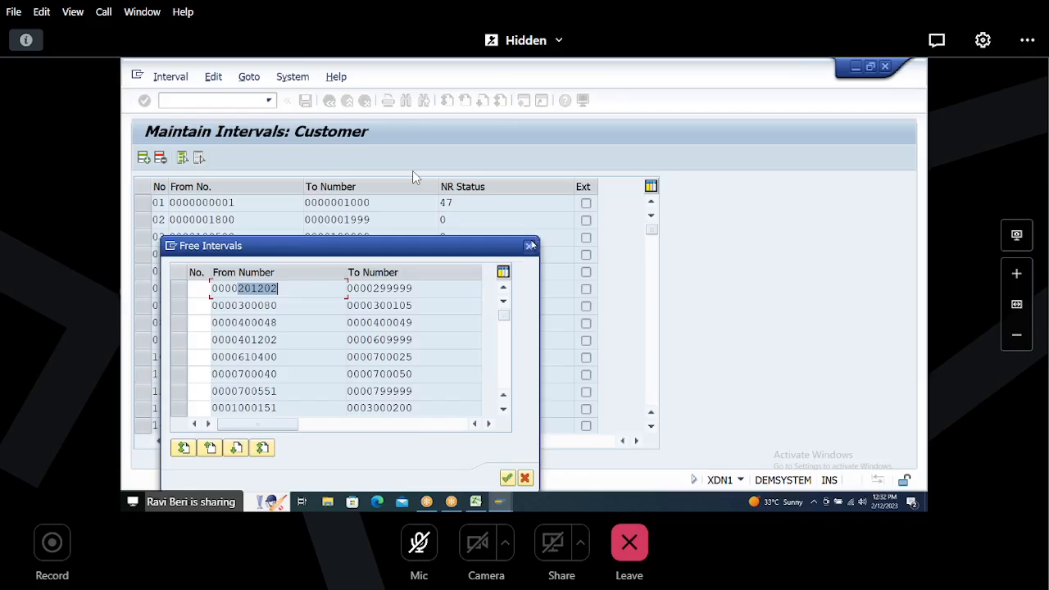
{"action": "left_click", "coordinate": [530, 245]}
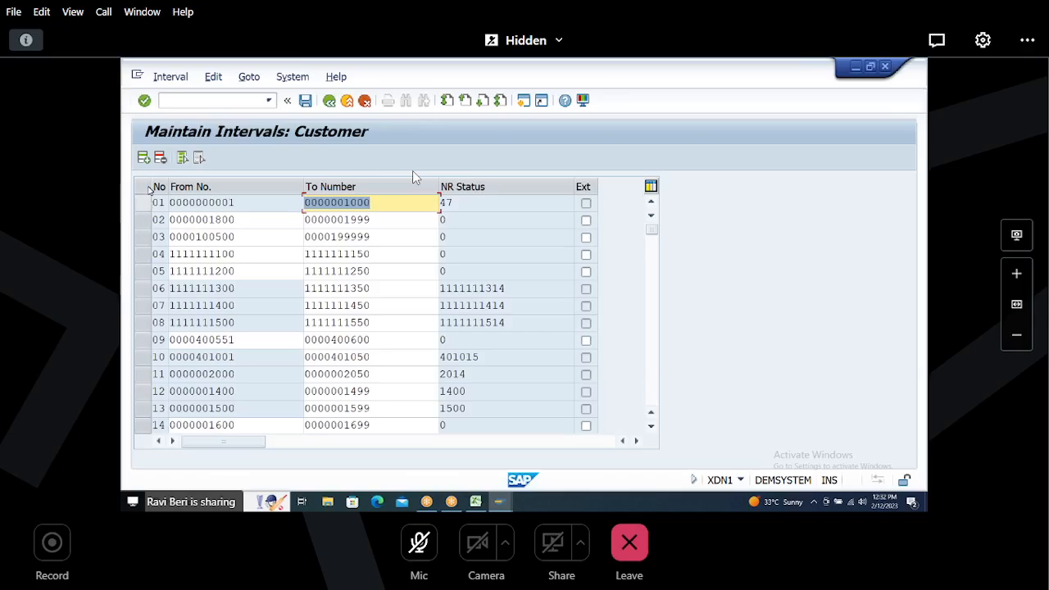
{"action": "left_click", "coordinate": [475, 502]}
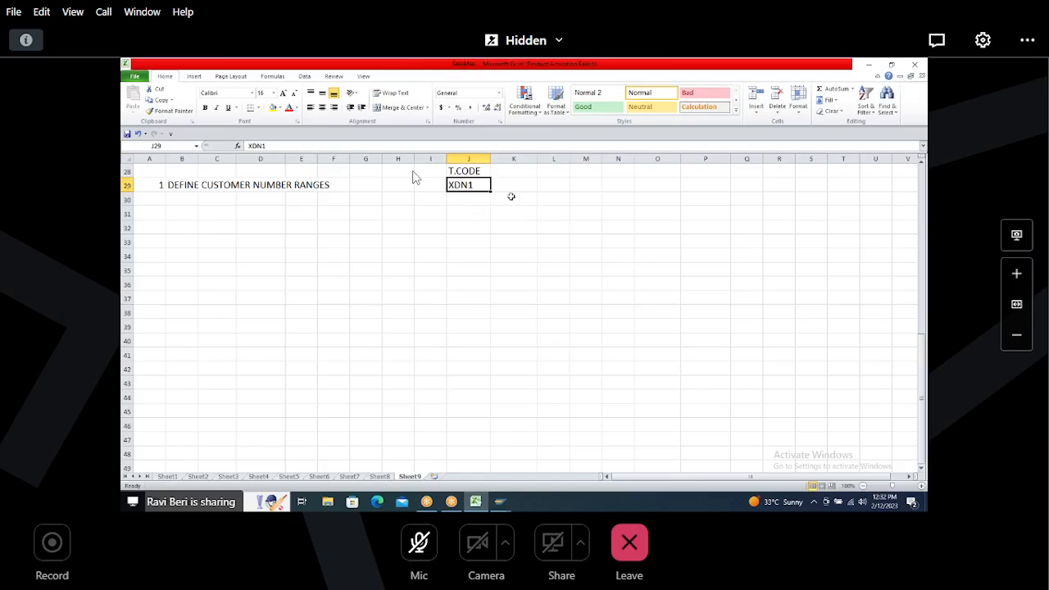
{"action": "left_click", "coordinate": [550, 184]}
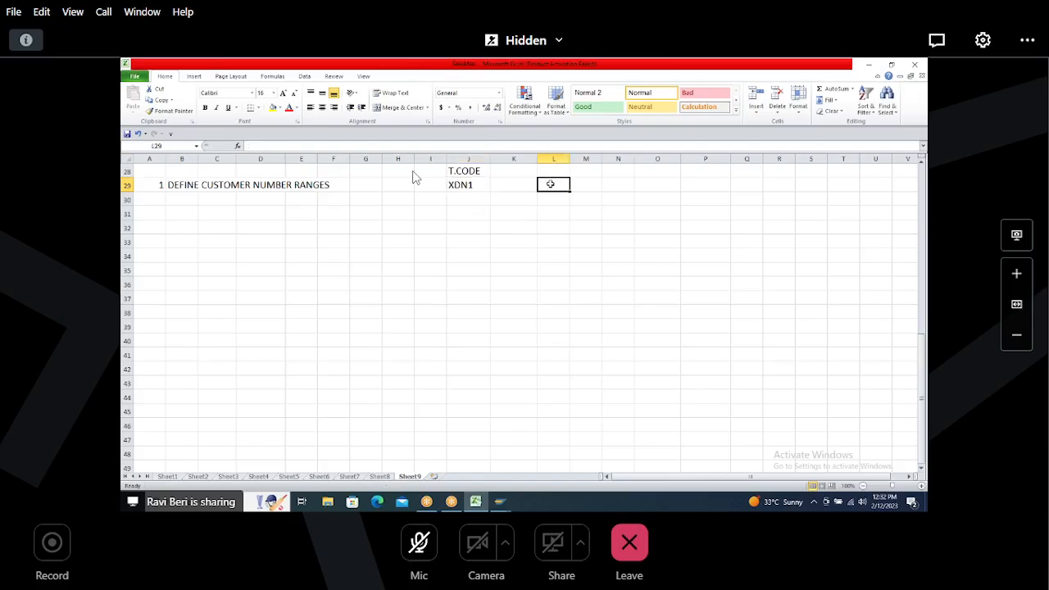
{"action": "type", "text": "H5"}
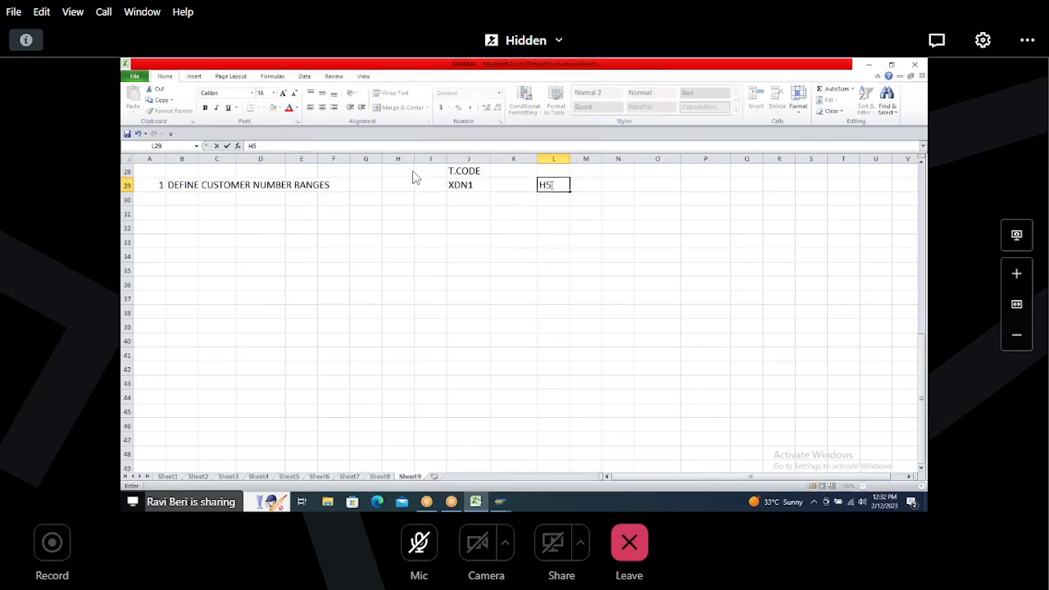
{"action": "key", "text": "Up"}
{"action": "type", "text": "N.I"}
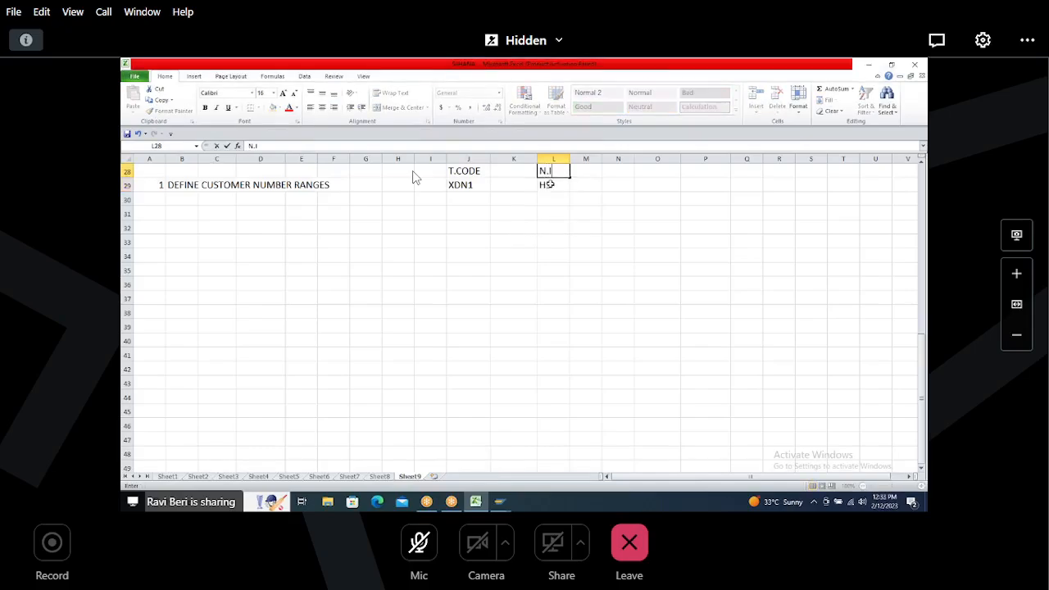
{"action": "key", "text": "Tab"}
{"action": "type", "text": "FROM"}
{"action": "key", "text": "Tab"}
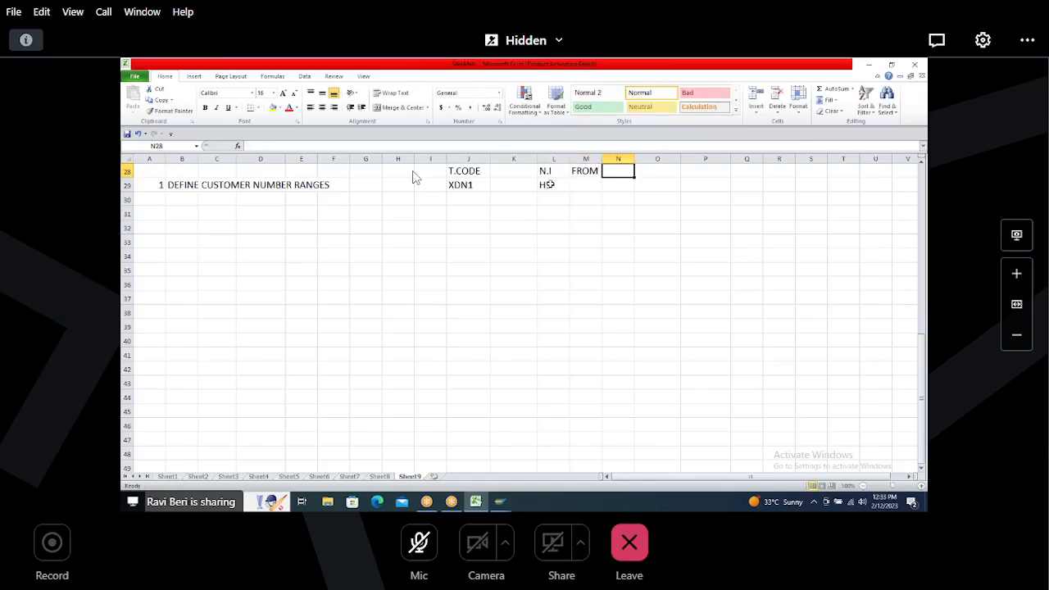
{"action": "key", "text": "Left"}
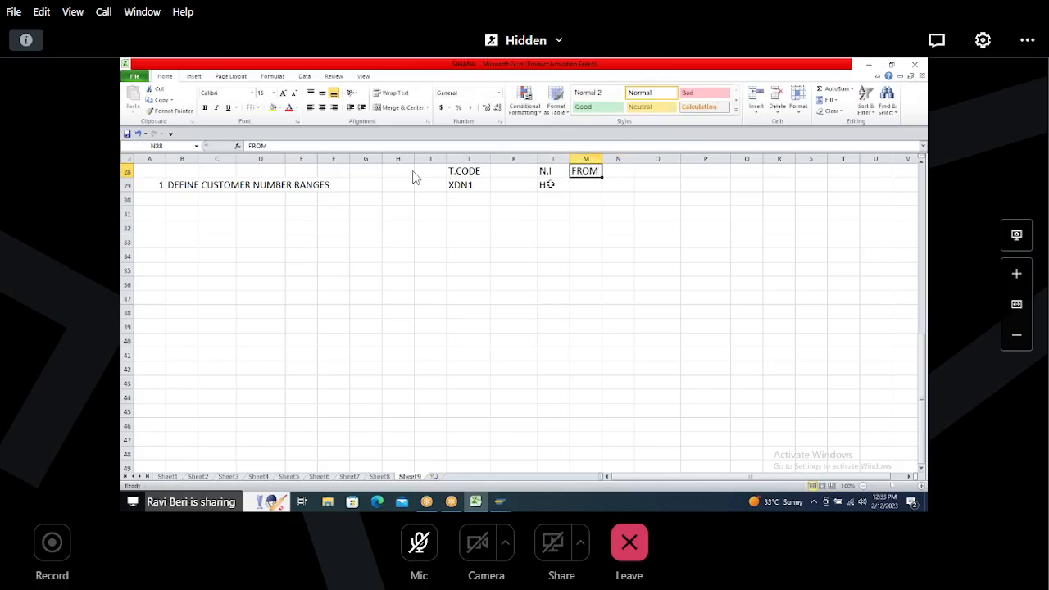
{"action": "key", "text": "BackSpace"}
{"action": "key", "text": "Left"}
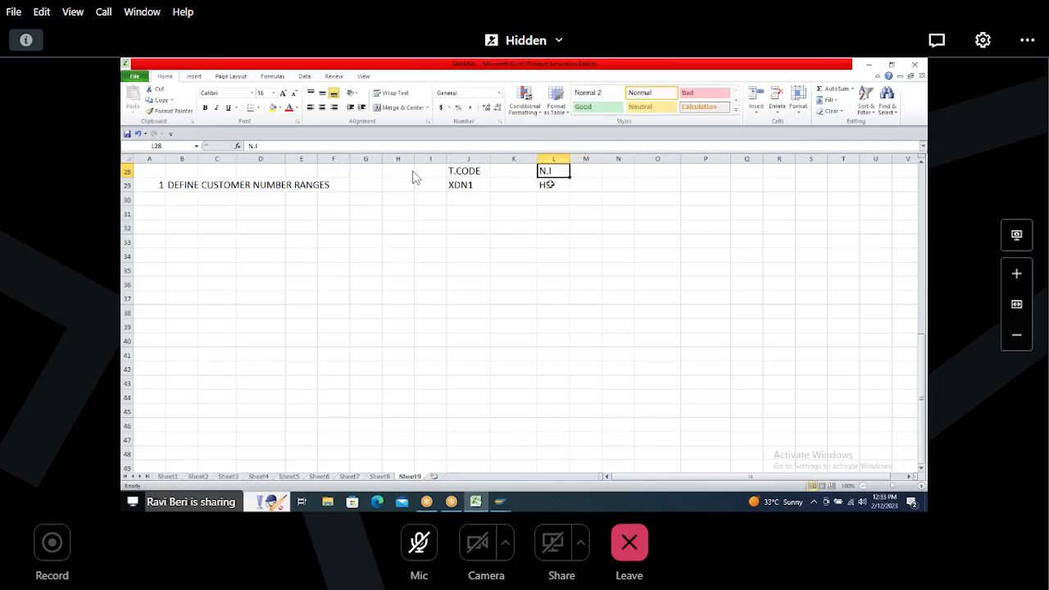
{"action": "key", "text": "BackSpace"}
{"action": "key", "text": "Down"}
{"action": "key", "text": "BackSpace"}
{"action": "key", "text": "Right"}
{"action": "key", "text": "Right"}
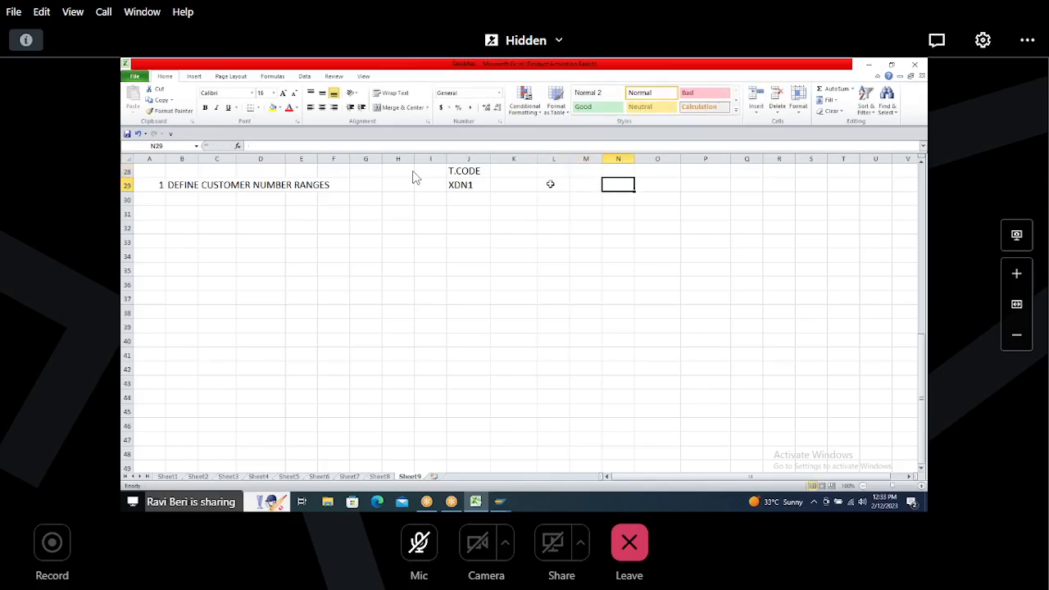
Step: Add N.I, FROM and TO headings in columns N to P, with H5 beneath N.I for step 1
{"action": "key", "text": "Up"}
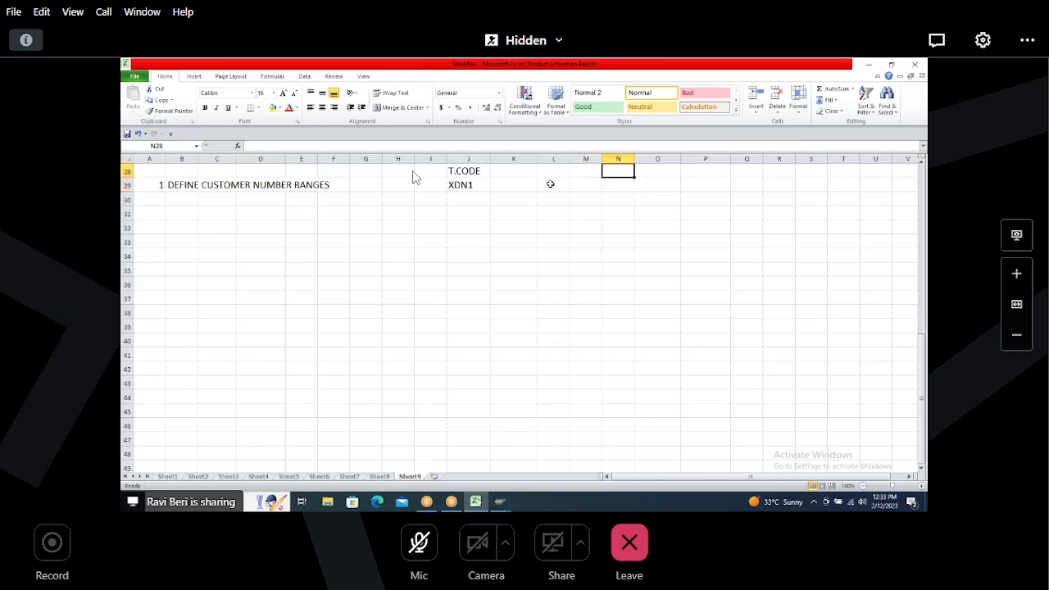
{"action": "type", "text": "N.I"}
{"action": "key", "text": "Return"}
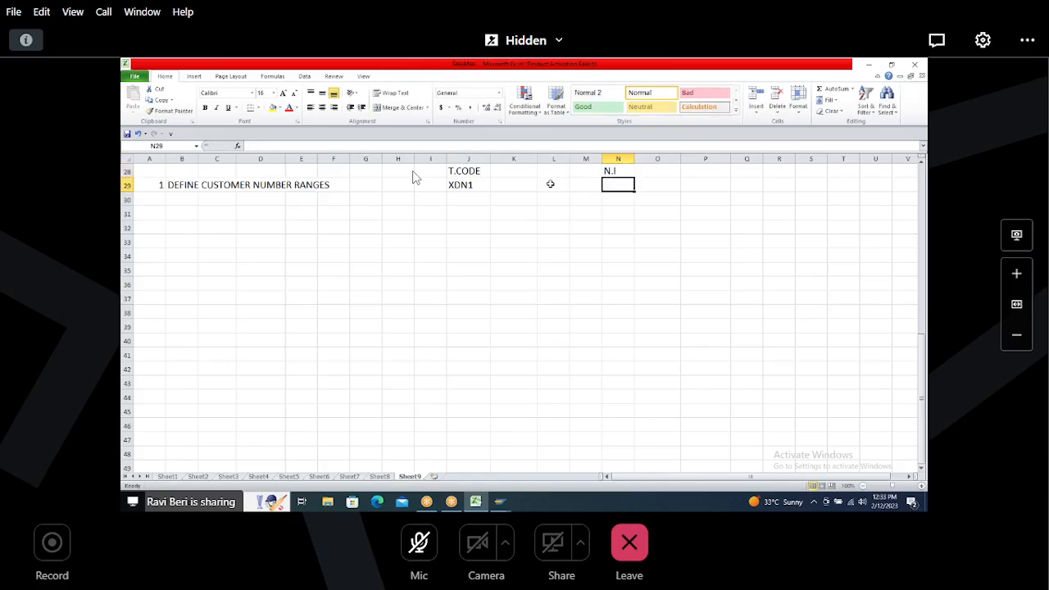
{"action": "type", "text": "H5"}
{"action": "key", "text": "Tab"}
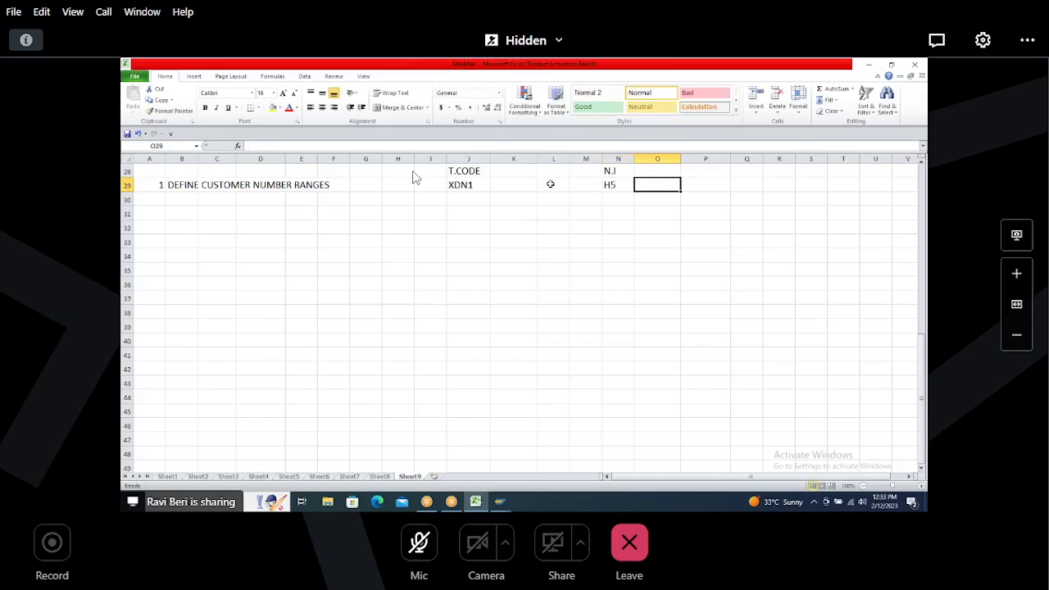
{"action": "key", "text": "Up"}
{"action": "type", "text": "FROM"}
{"action": "key", "text": "Tab"}
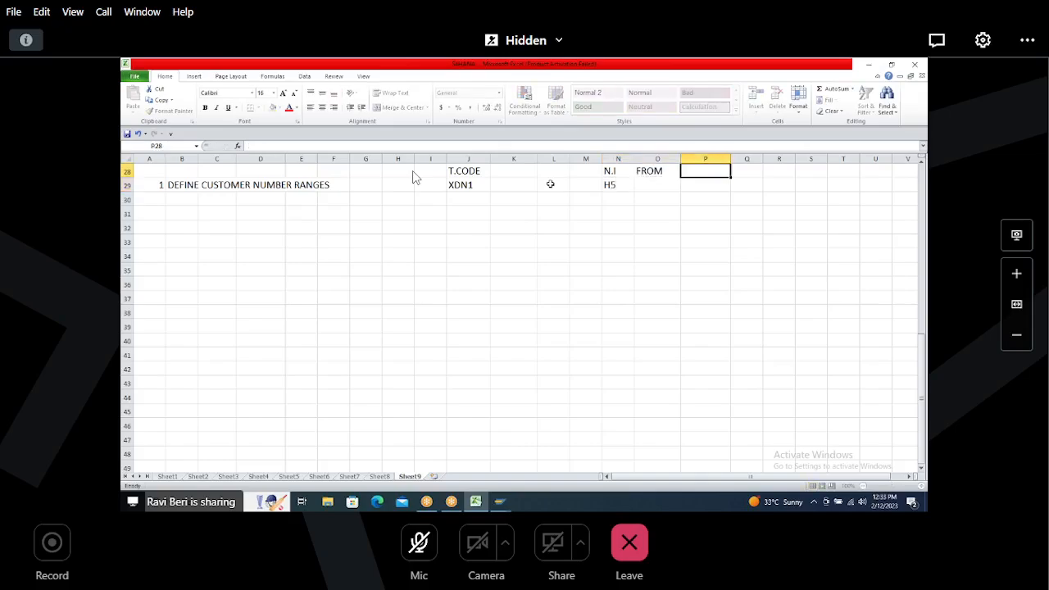
{"action": "type", "text": "TO"}
{"action": "key", "text": "Return"}
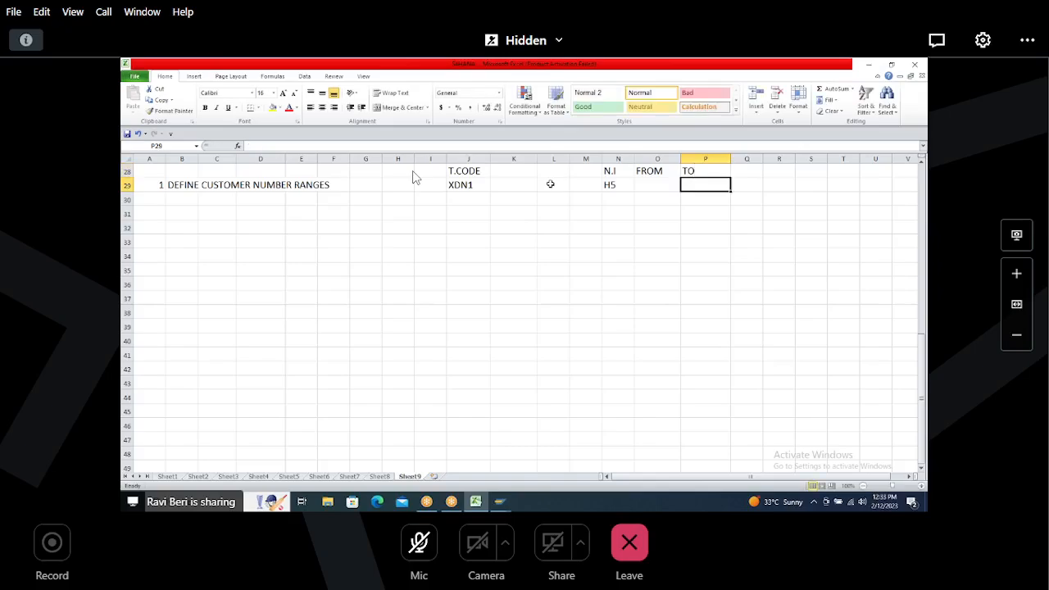
{"action": "key", "text": "Left"}
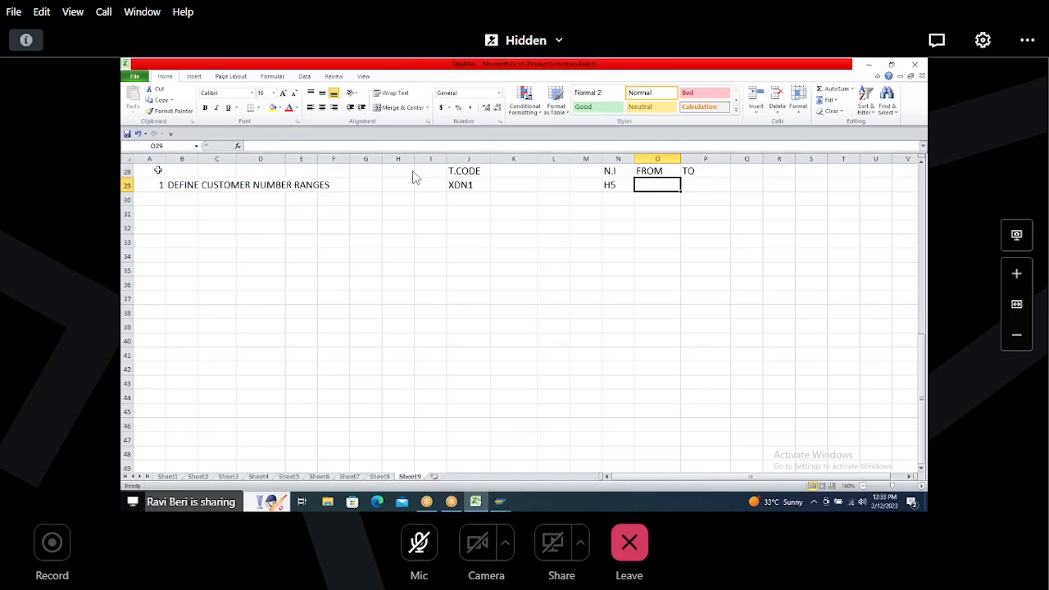
{"action": "left_click_drag", "start_coordinate": [159, 170], "coordinate": [710, 200]}
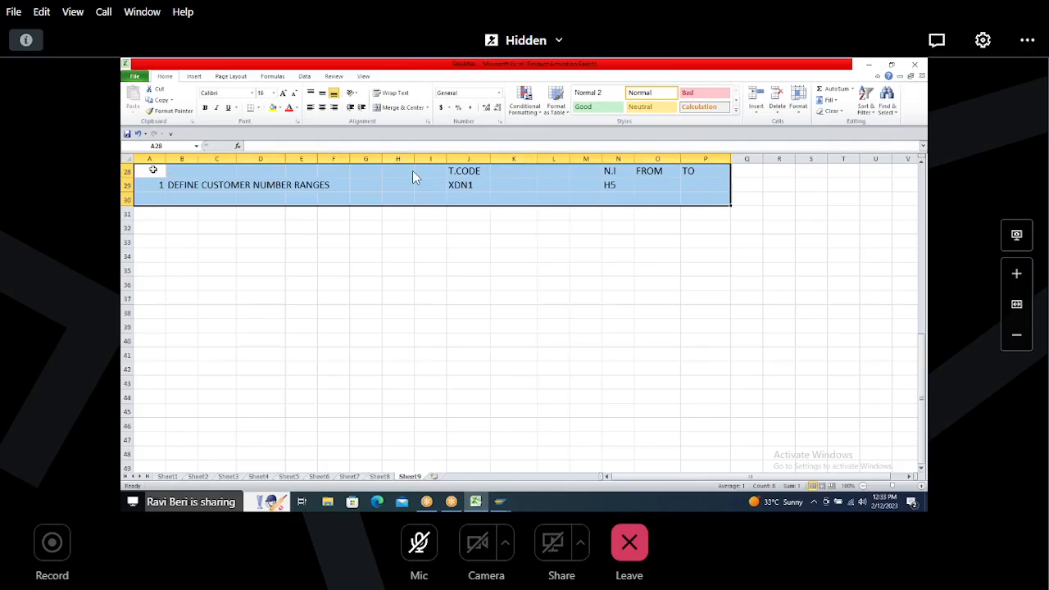
{"action": "left_click_drag", "start_coordinate": [151, 170], "coordinate": [701, 202]}
{"action": "left_click", "coordinate": [658, 184]}
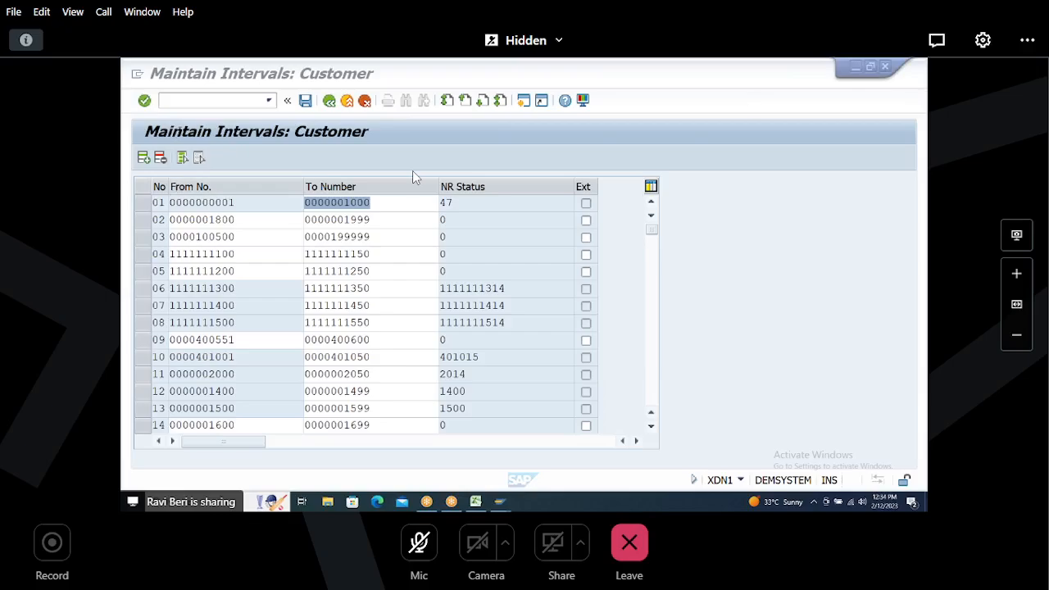
Step: Open the free intervals list for the customer number ranges and select the first free range
{"action": "left_click", "coordinate": [187, 100]}
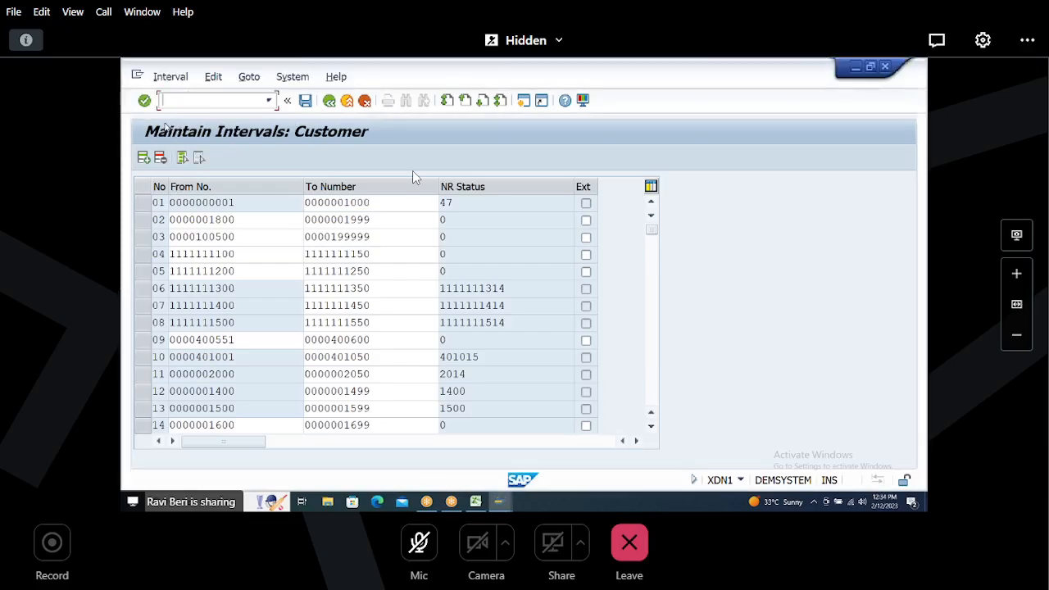
{"action": "left_click", "coordinate": [170, 76]}
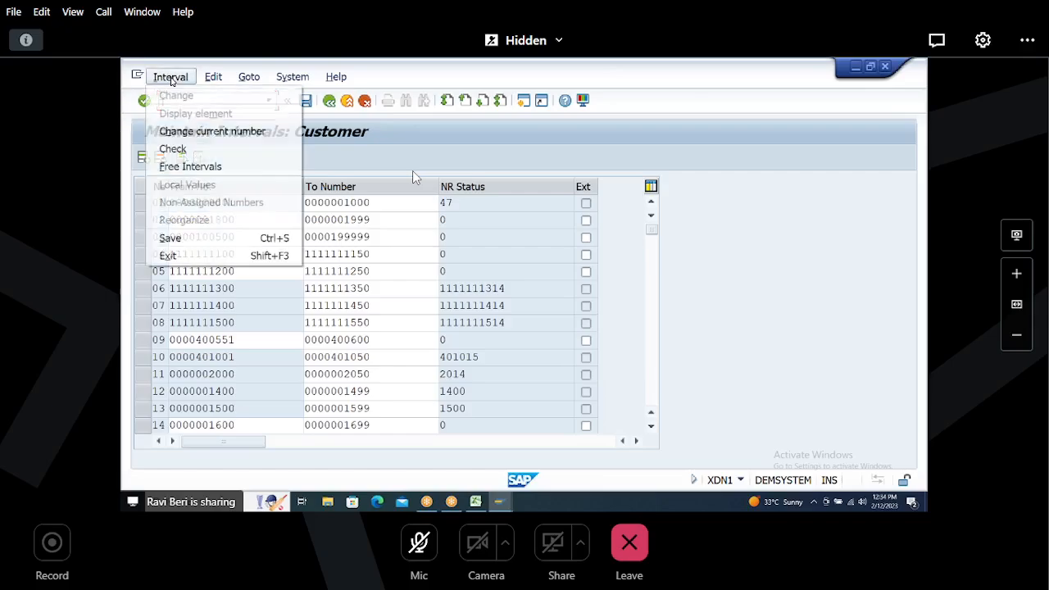
{"action": "left_click", "coordinate": [186, 168]}
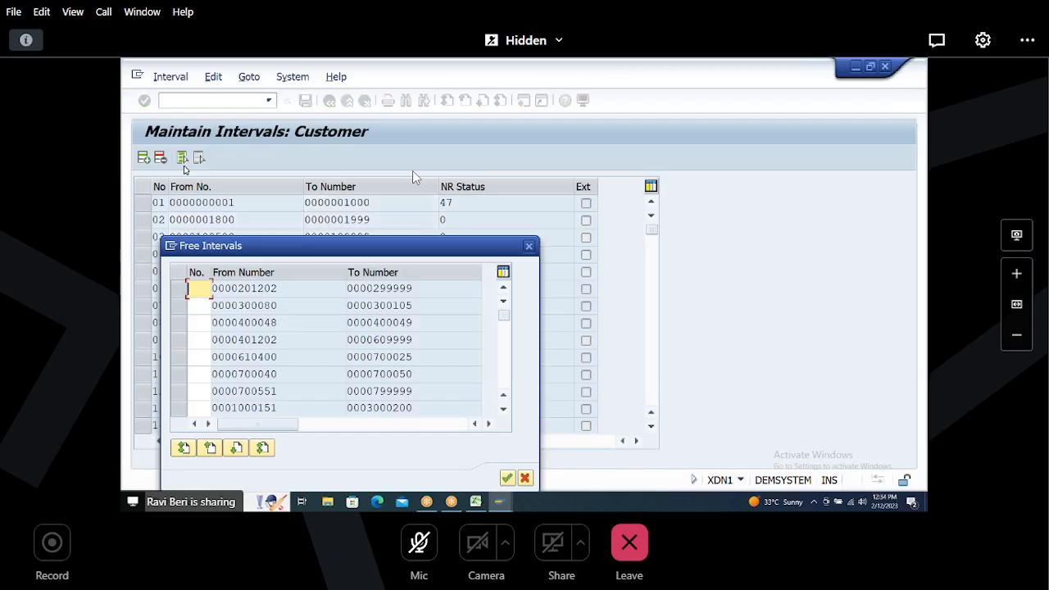
{"action": "left_click", "coordinate": [212, 305]}
{"action": "left_click", "coordinate": [177, 292]}
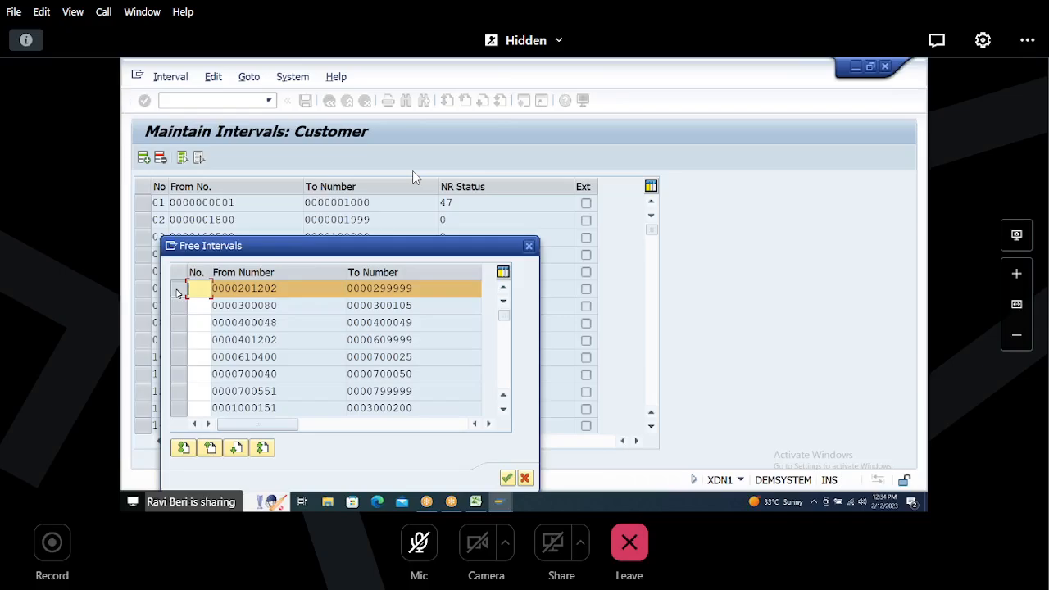
Step: Record 201202 under FROM and 201249 under TO for the H5 range in the sheet
{"action": "left_click", "coordinate": [476, 501]}
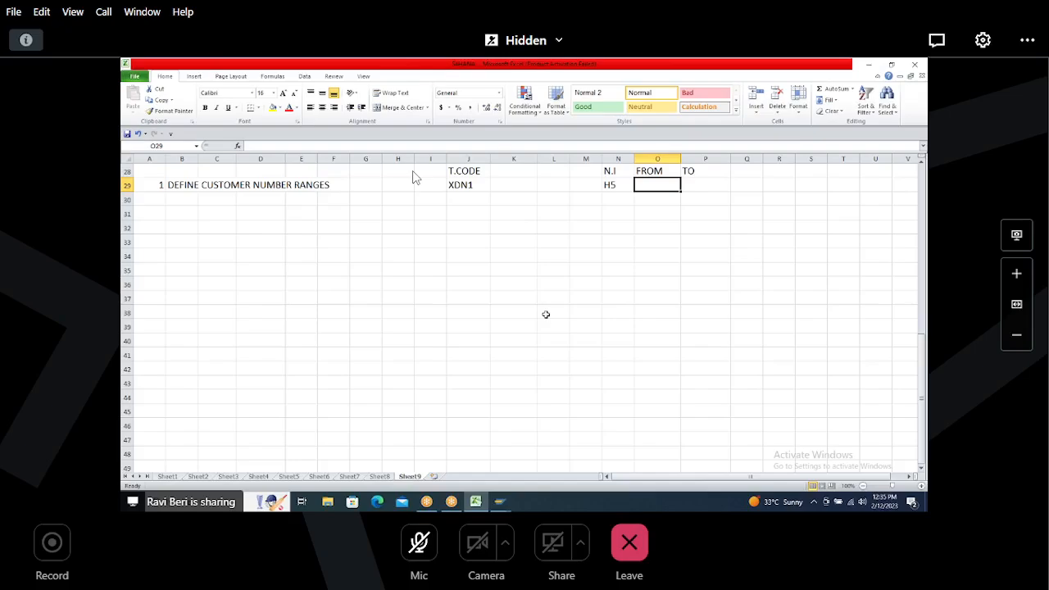
{"action": "type", "text": "201202"}
{"action": "key", "text": "Tab"}
{"action": "type", "text": "2"}
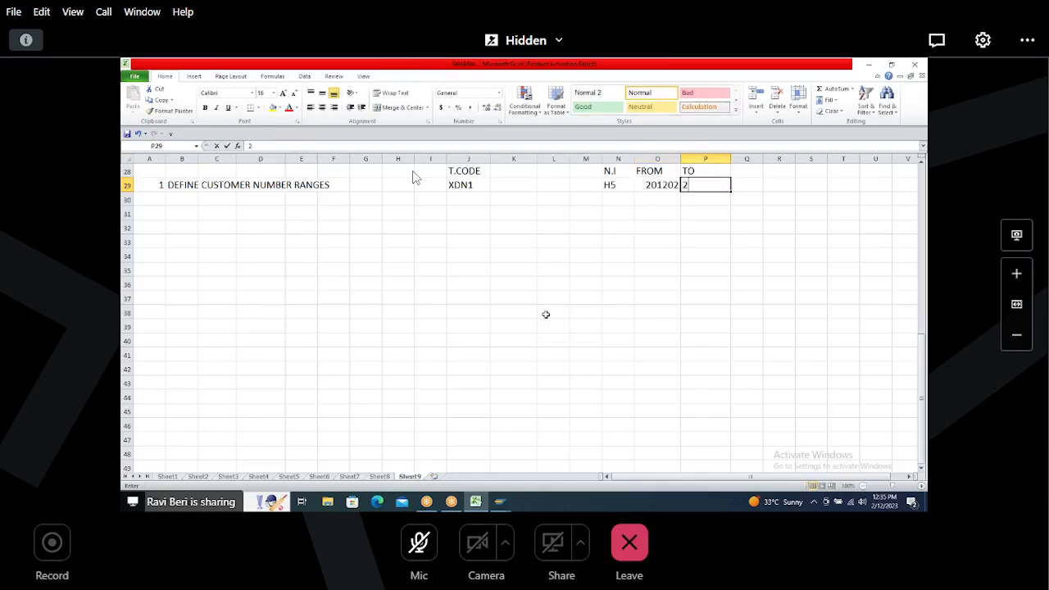
{"action": "type", "text": "01249"}
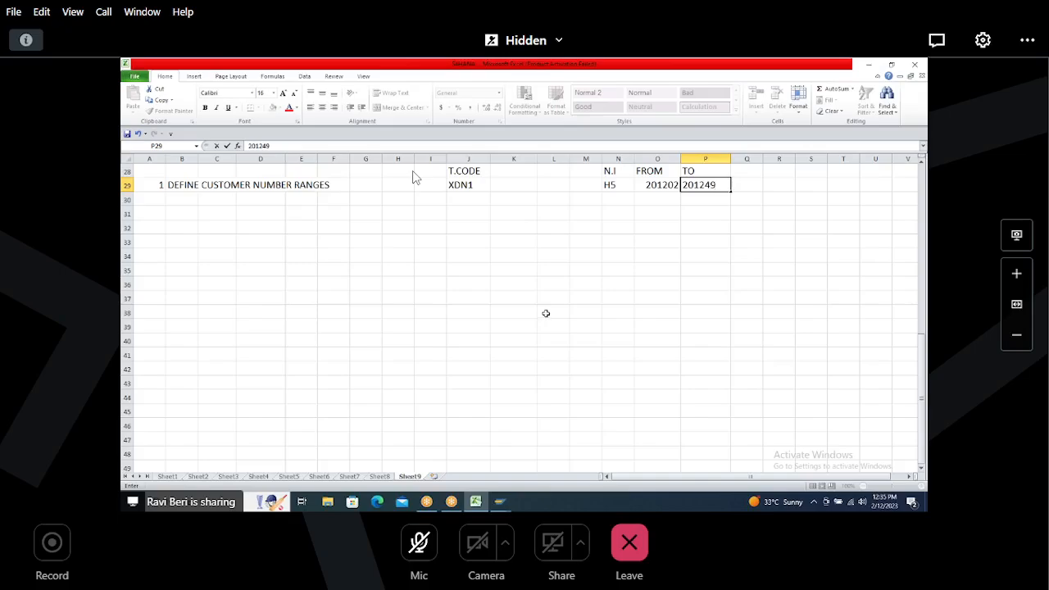
{"action": "left_click", "coordinate": [654, 226]}
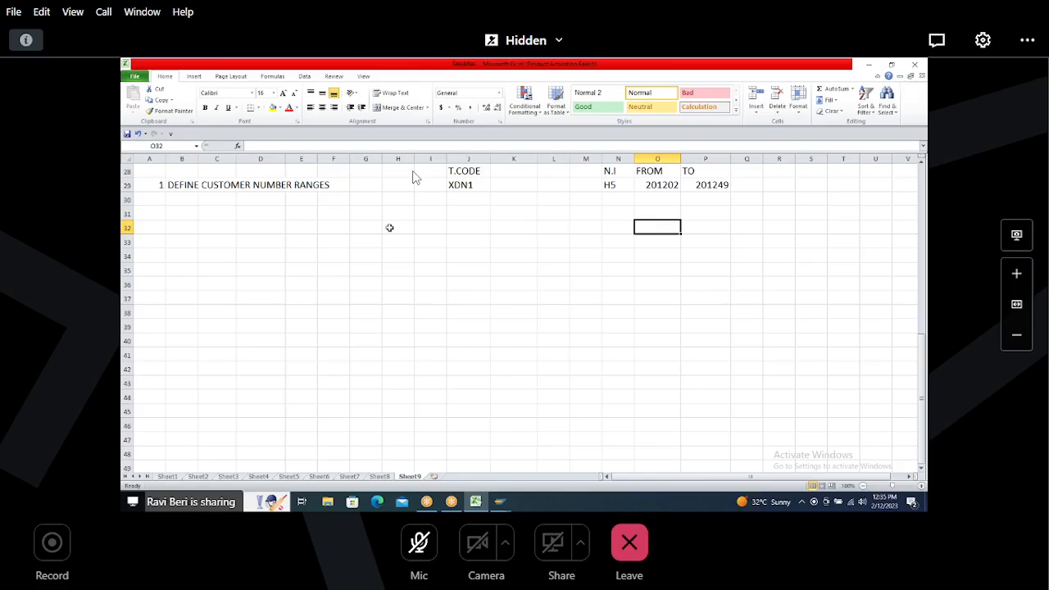
Step: Close the free intervals list and insert a new interval H5 from 201202 to 201249
{"action": "key", "text": "alt+Tab"}
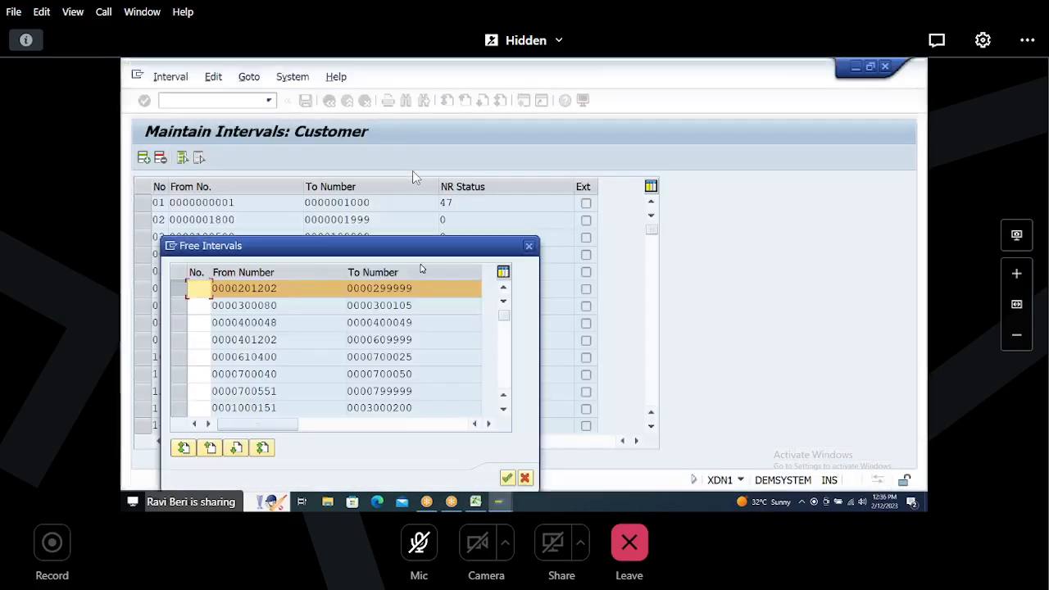
{"action": "left_click", "coordinate": [528, 247]}
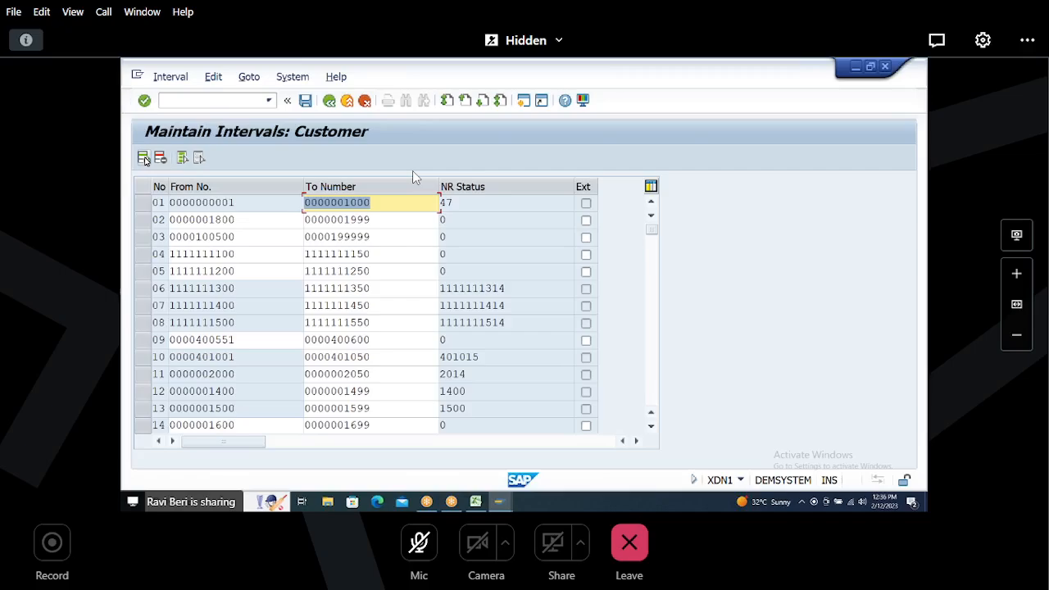
{"action": "left_click", "coordinate": [146, 161]}
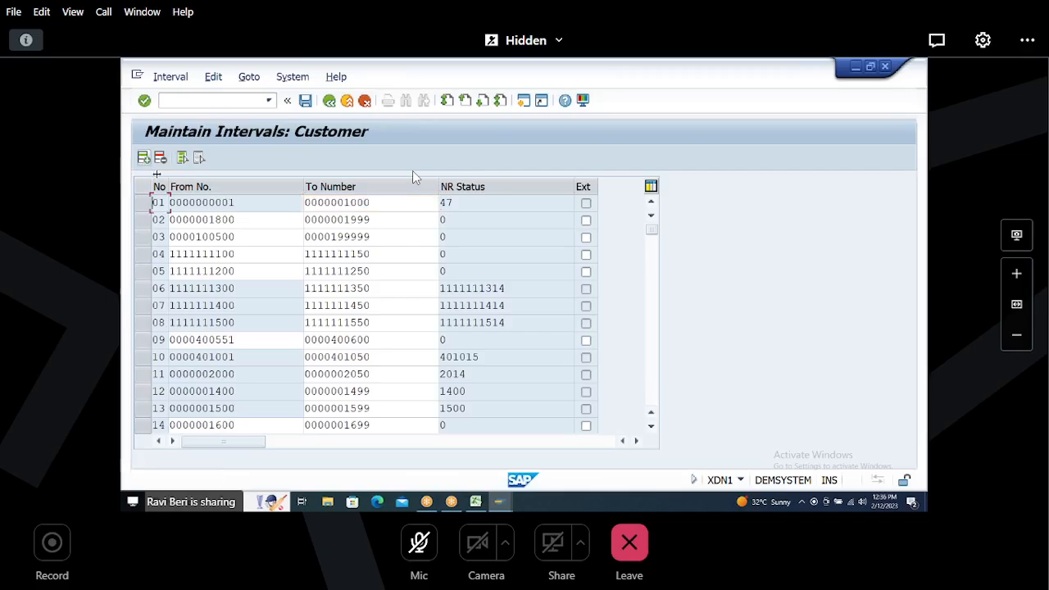
{"action": "type", "text": "H"}
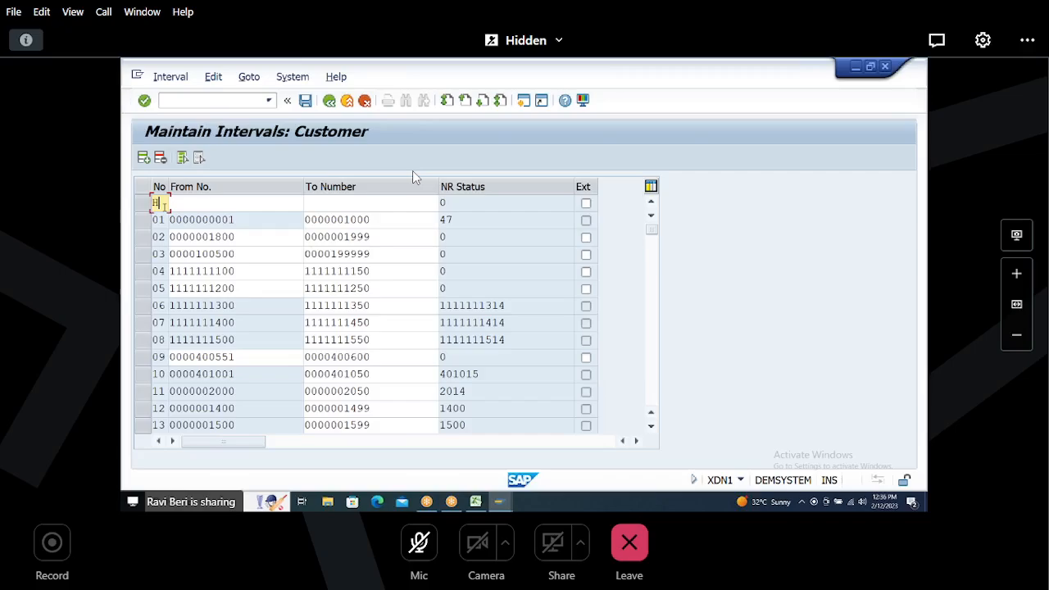
{"action": "type", "text": "5"}
{"action": "key", "text": "Tab"}
{"action": "type", "text": "2"}
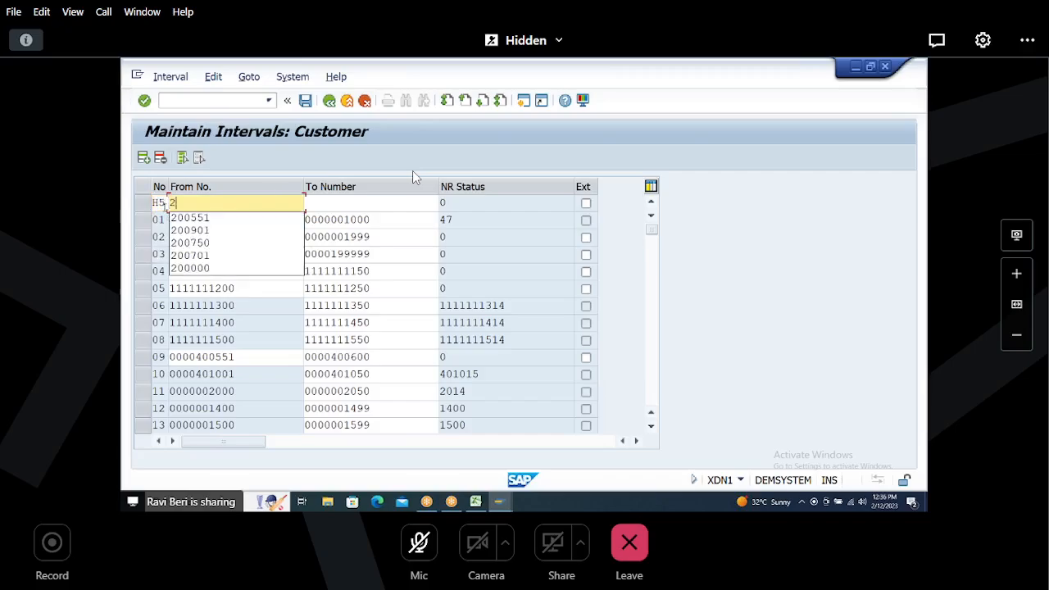
{"action": "type", "text": "01202"}
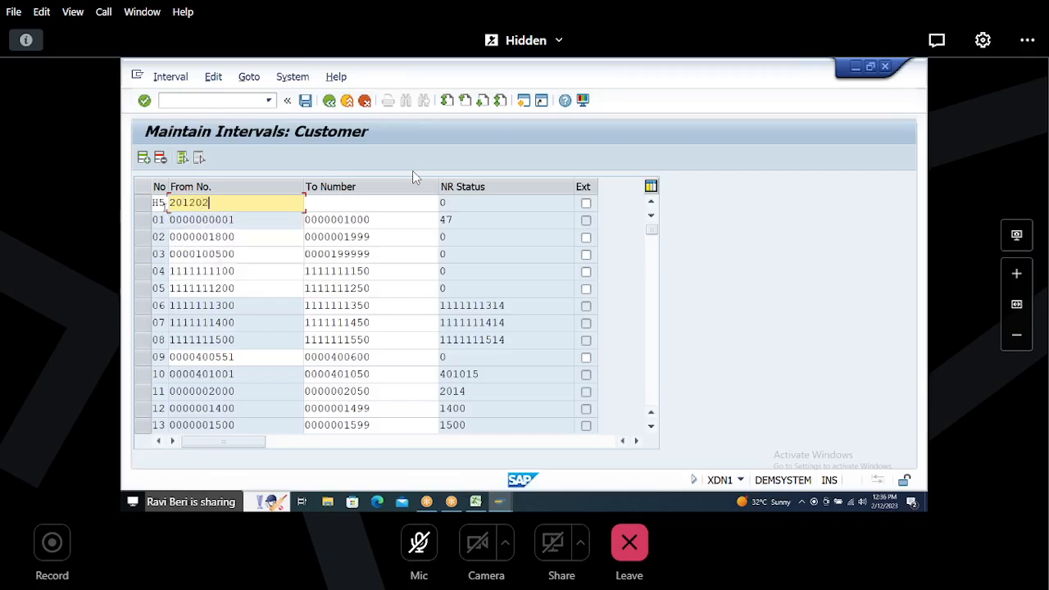
{"action": "key", "text": "Tab"}
{"action": "type", "text": "201"}
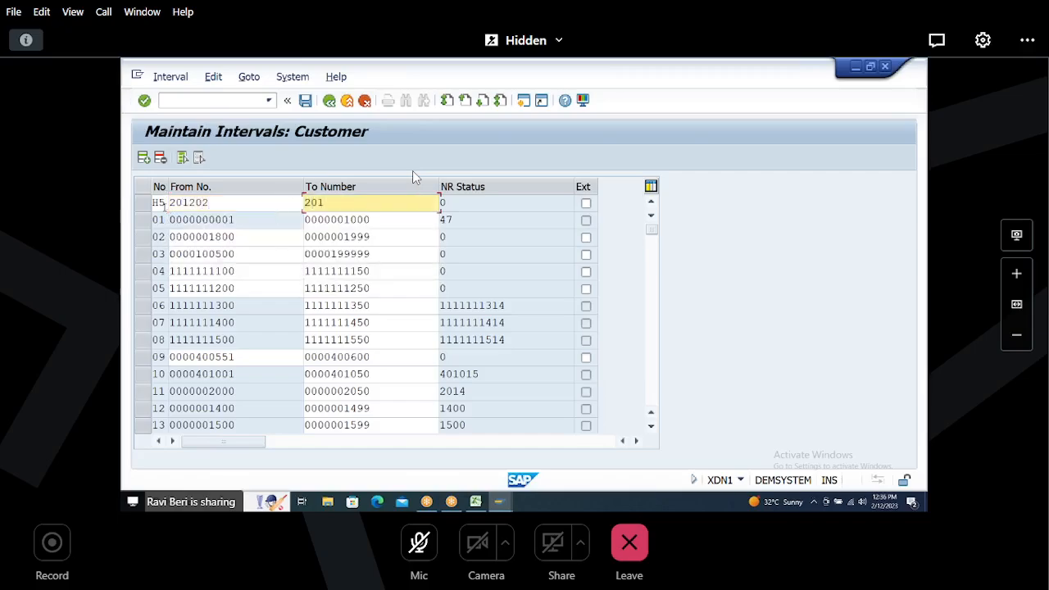
{"action": "type", "text": "249"}
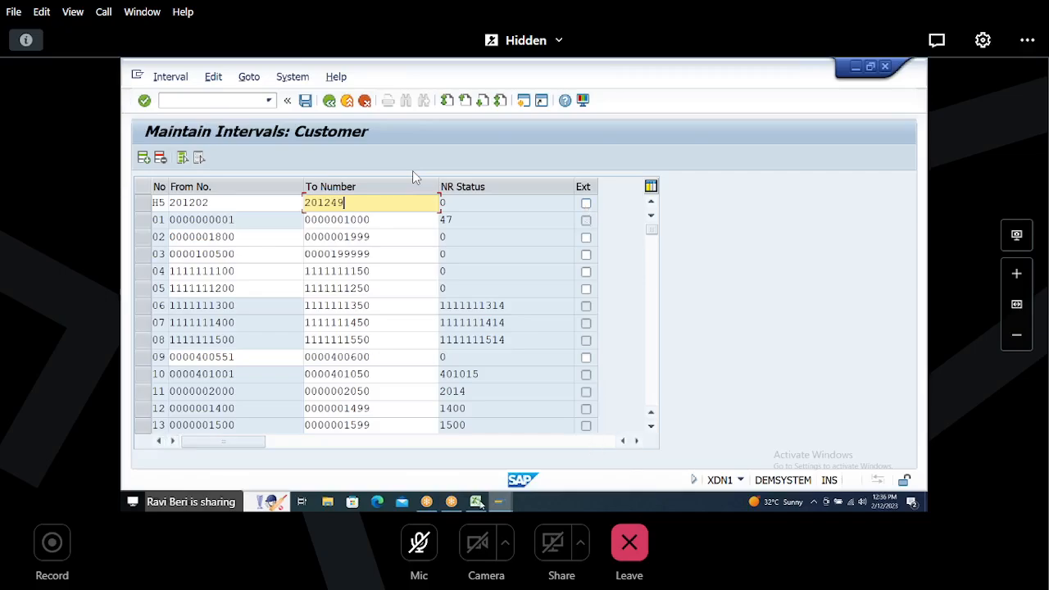
Step: Add an EXT heading in column Q with a blank " " entry beneath it in the sheet
{"action": "key", "text": "alt+Tab"}
{"action": "left_click", "coordinate": [747, 171]}
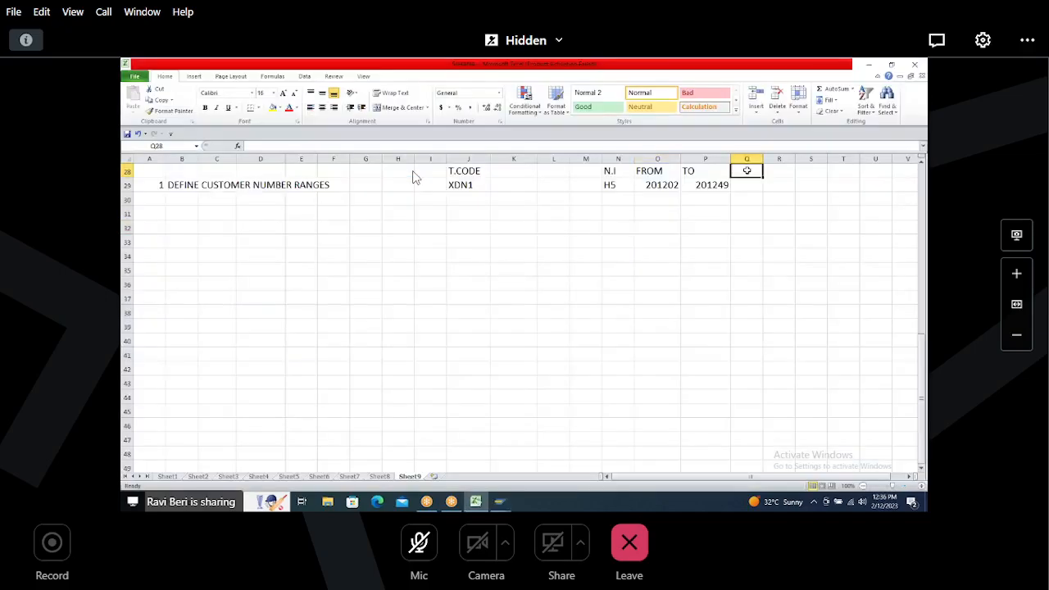
{"action": "type", "text": "EXT"}
{"action": "key", "text": "Return"}
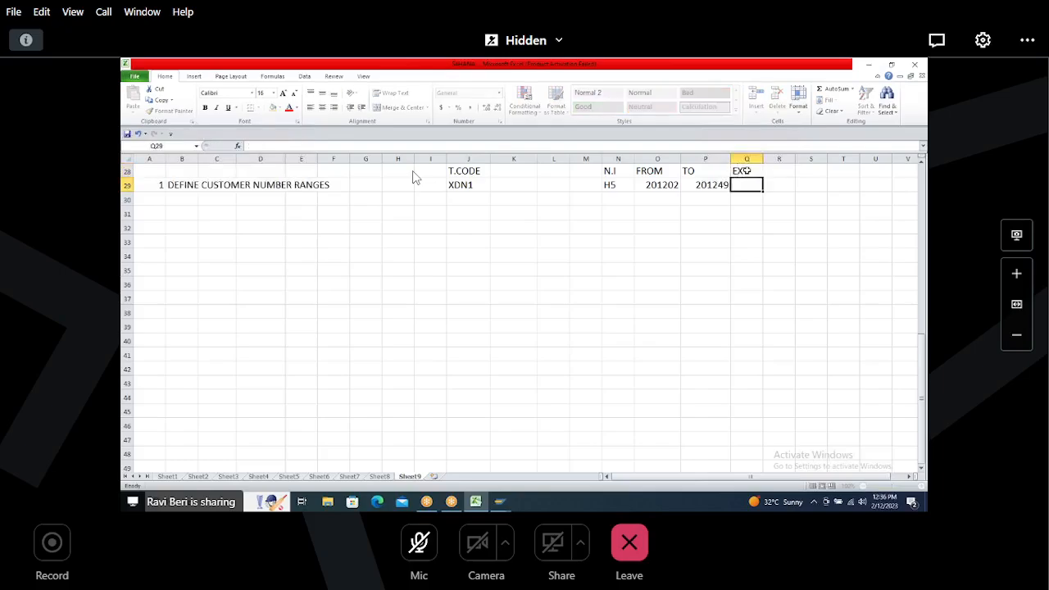
{"action": "type", "text": "\" \""}
Step: Try to confirm the new H5 number range interval
{"action": "key", "text": "alt+Tab"}
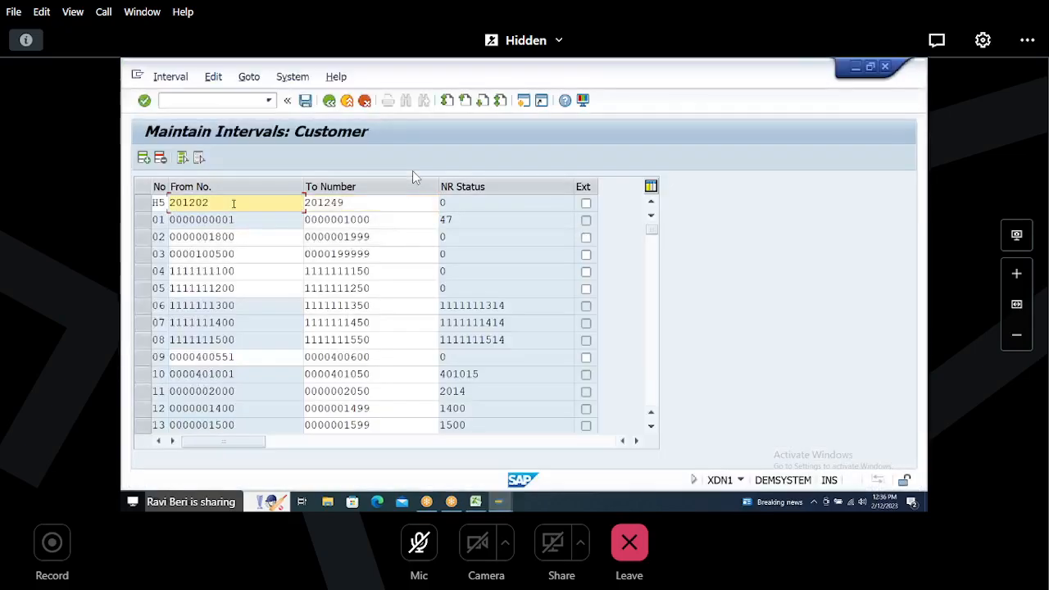
{"action": "key", "text": "Return"}
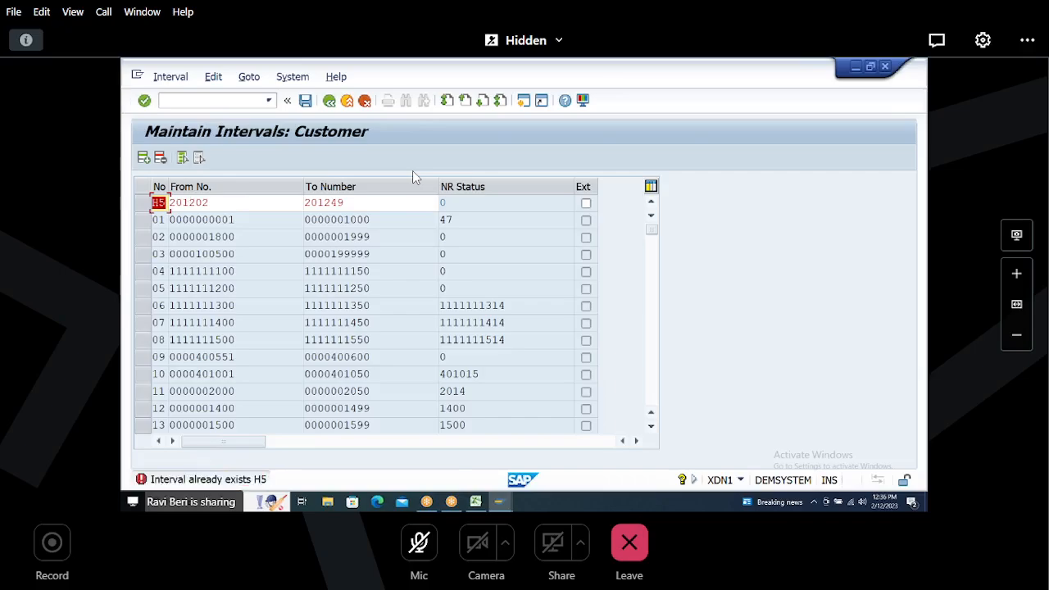
Step: Change the new interval's number to H8 and confirm the entry
{"action": "left_click", "coordinate": [162, 207]}
{"action": "key", "text": "Delete"}
{"action": "type", "text": "6"}
{"action": "key", "text": "Return"}
{"action": "type", "text": "H7"}
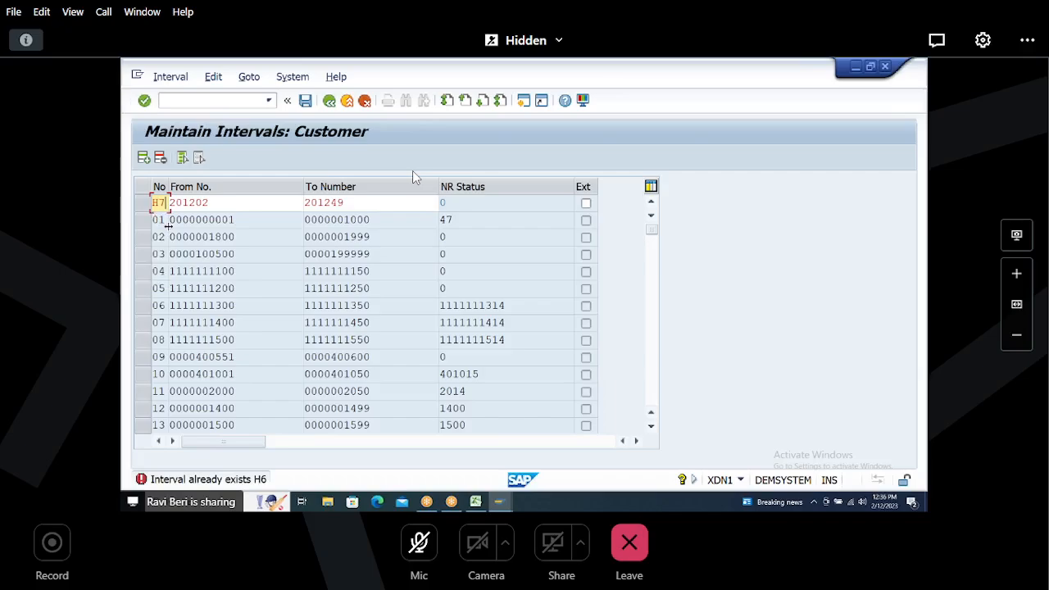
{"action": "key", "text": "Return"}
{"action": "key", "text": "Return"}
{"action": "type", "text": "H8"}
{"action": "key", "text": "Return"}
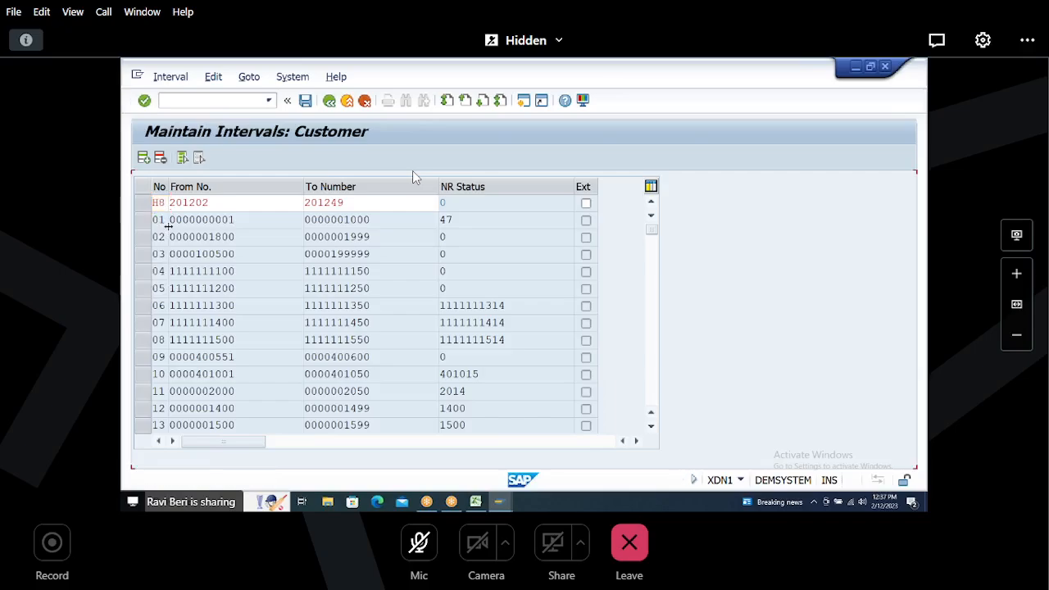
Step: Locate and select the H8 interval in the list, then save it and acknowledge the transport notice
{"action": "left_click", "coordinate": [654, 385]}
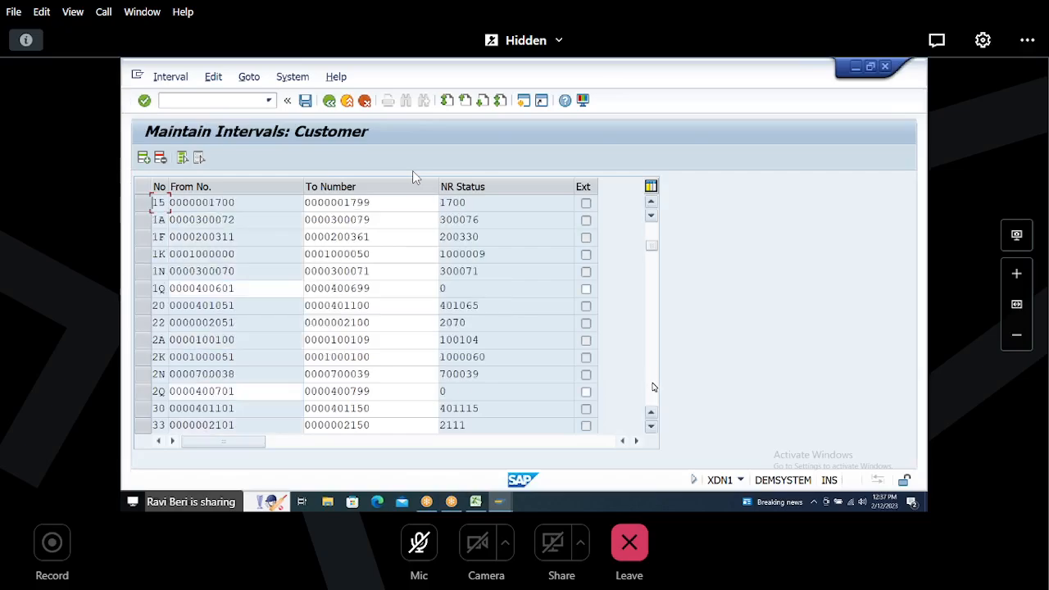
{"action": "left_click", "coordinate": [653, 387]}
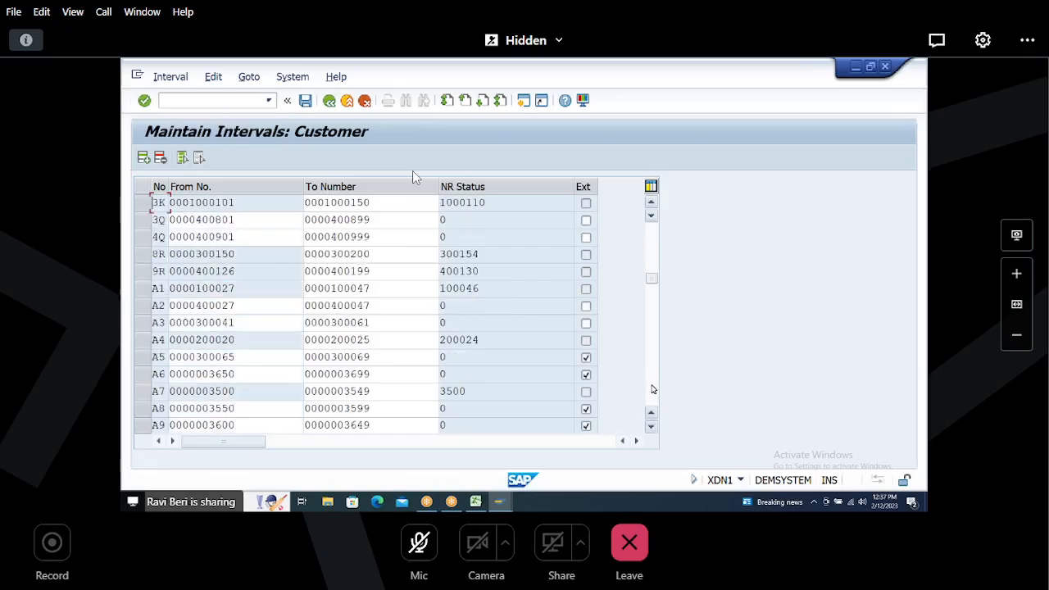
{"action": "left_click", "coordinate": [653, 390]}
{"action": "left_click", "coordinate": [653, 395]}
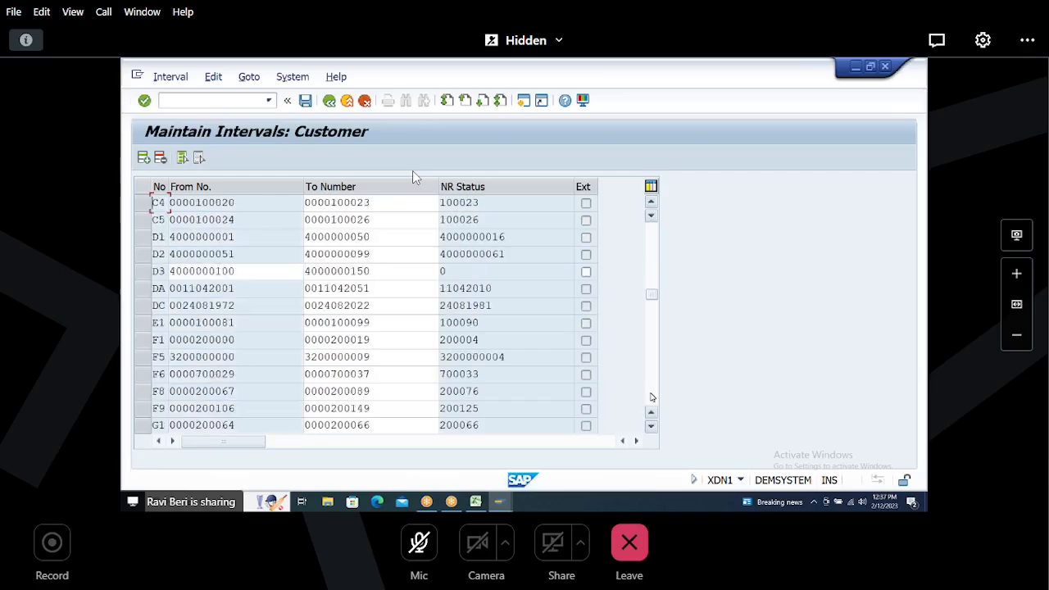
{"action": "left_click", "coordinate": [653, 397]}
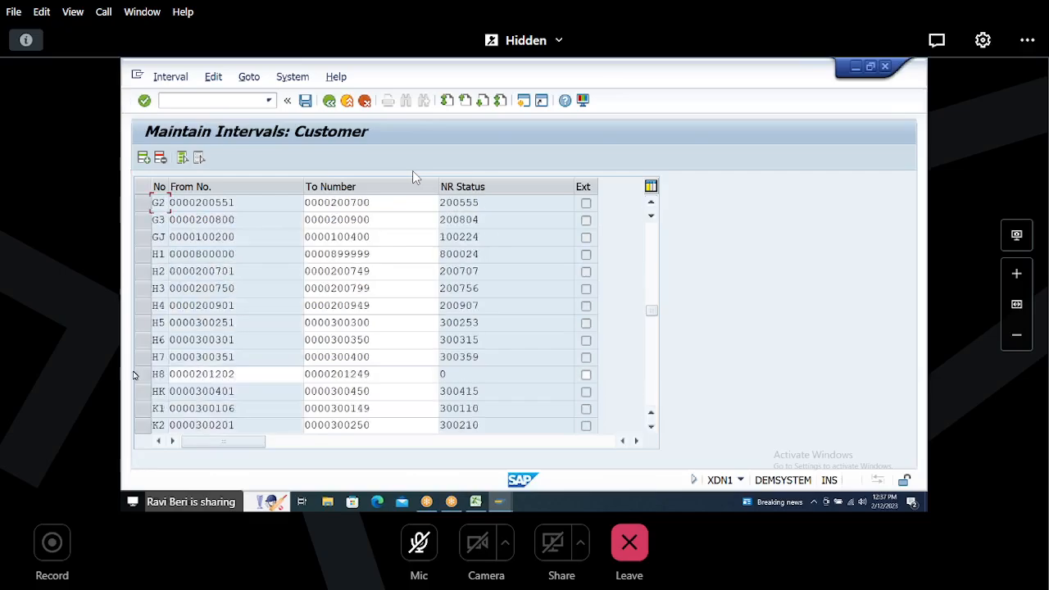
{"action": "left_click", "coordinate": [145, 376]}
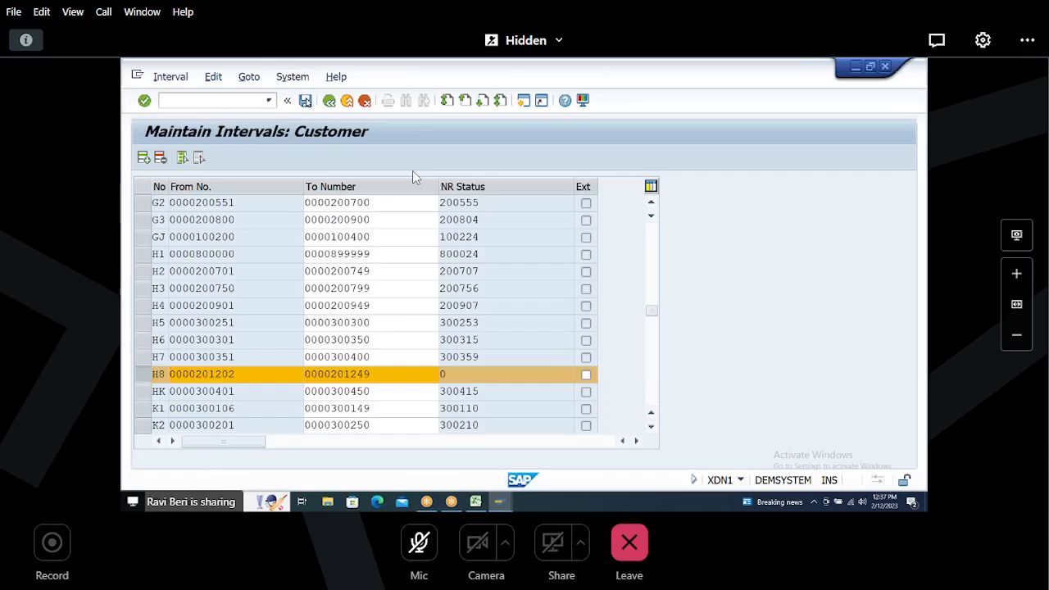
{"action": "left_click", "coordinate": [305, 100]}
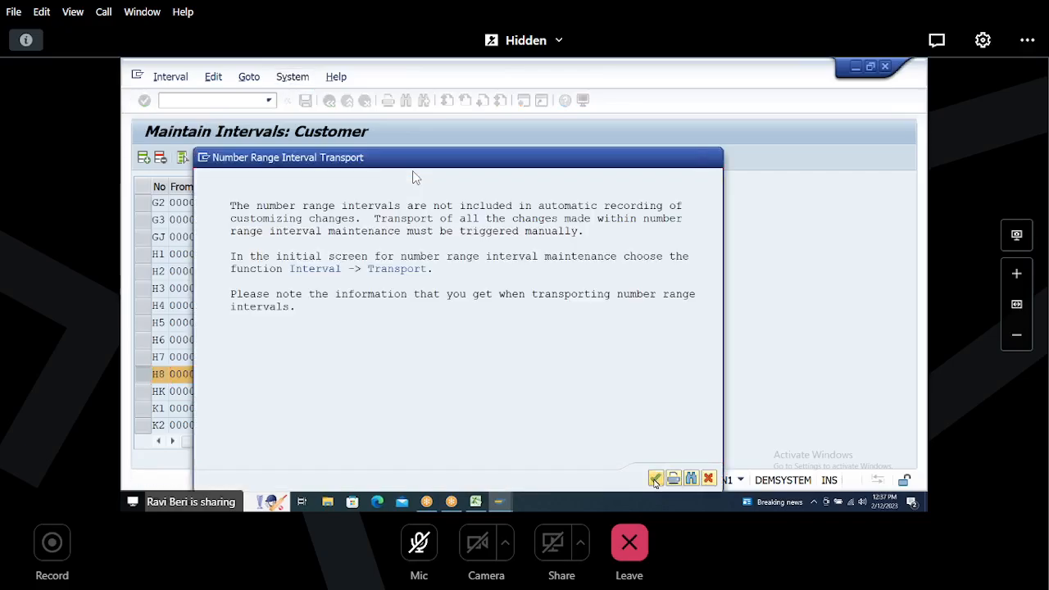
{"action": "left_click", "coordinate": [655, 479]}
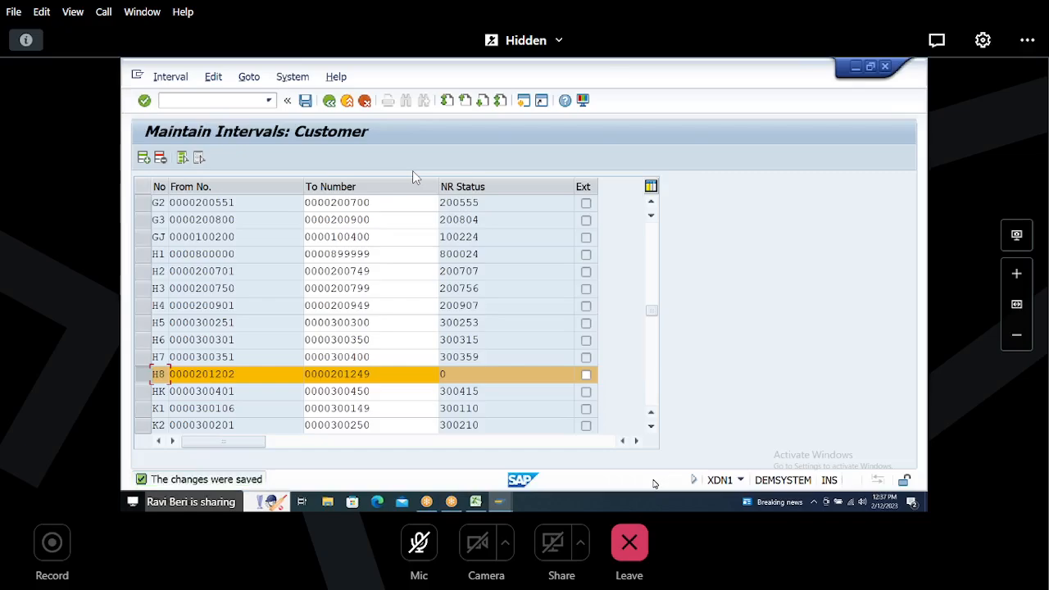
Step: Switch to the spreadsheet and change the number range entry from H5 to H8
{"action": "key", "text": "alt+Tab"}
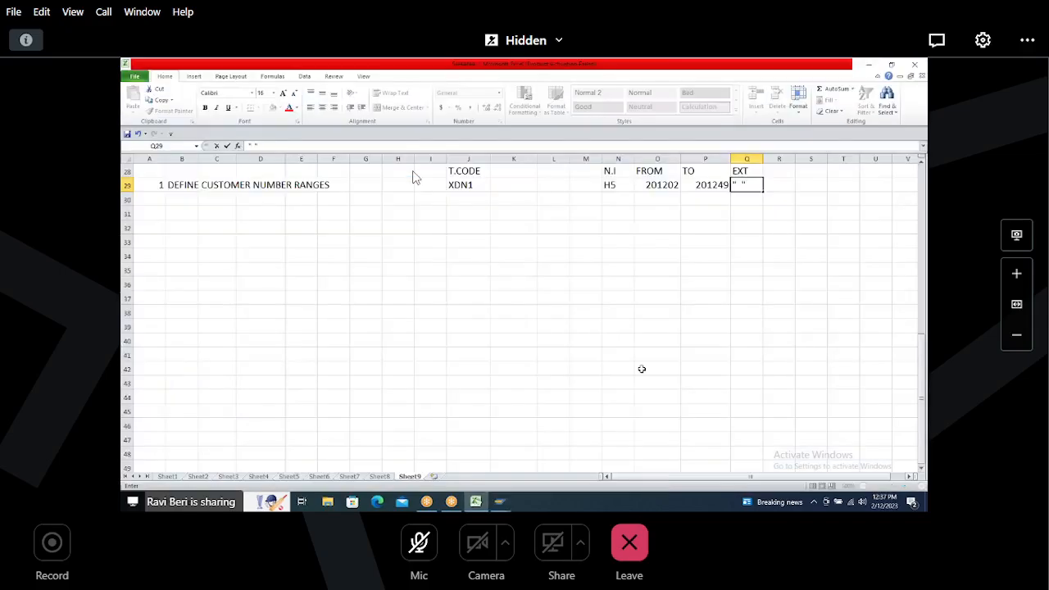
{"action": "key", "text": "Left"}
{"action": "key", "text": "Left"}
{"action": "key", "text": "Left"}
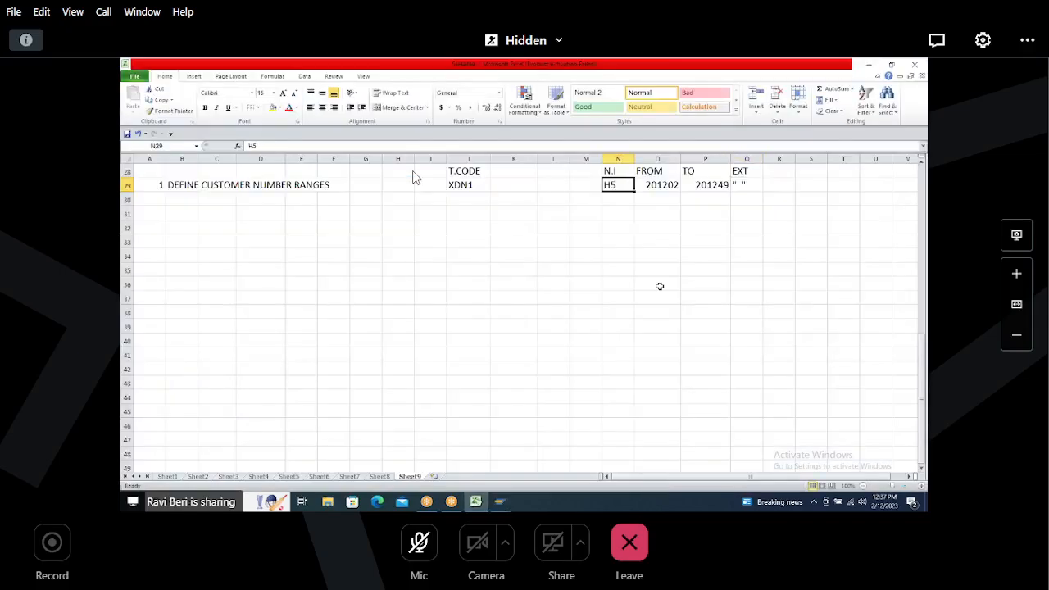
{"action": "type", "text": "H8"}
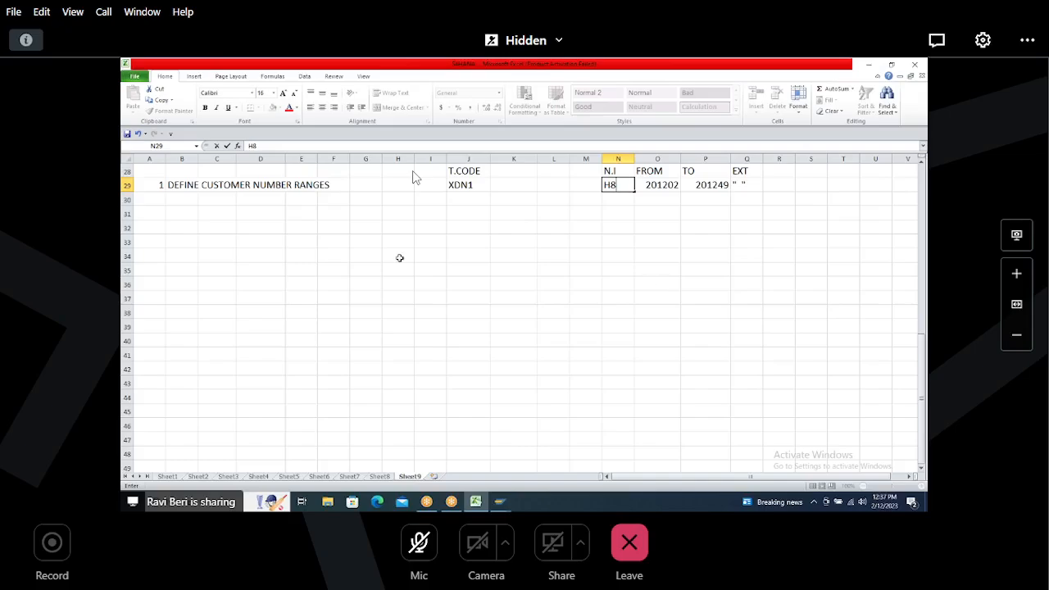
{"action": "left_click", "coordinate": [458, 258]}
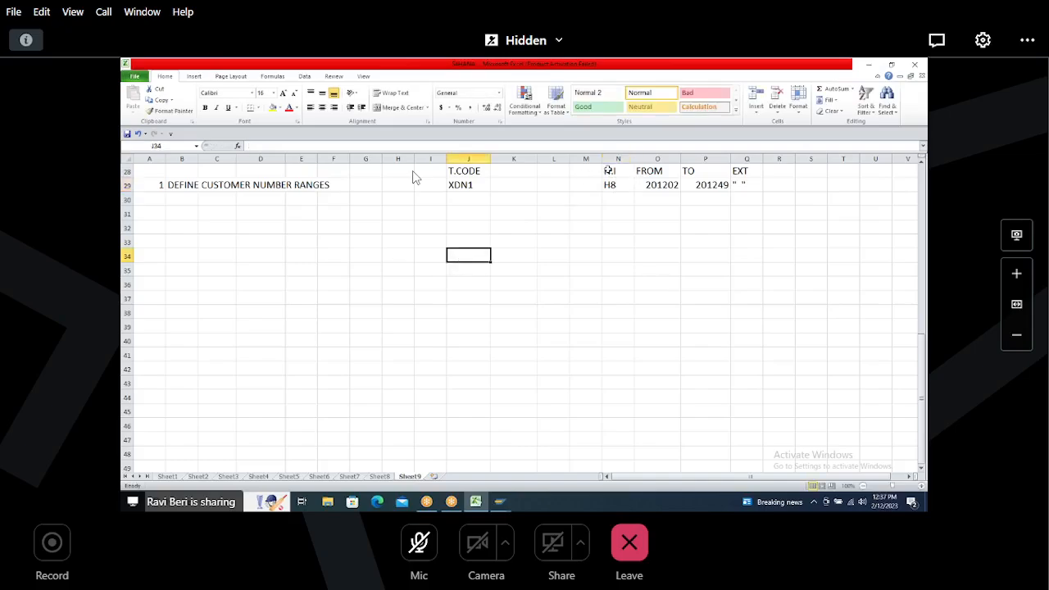
Step: Add item 2 'DEFINE CUSTOMER ACCOUNT GROUPS' in row 32 of the sheet
{"action": "left_click", "coordinate": [157, 214]}
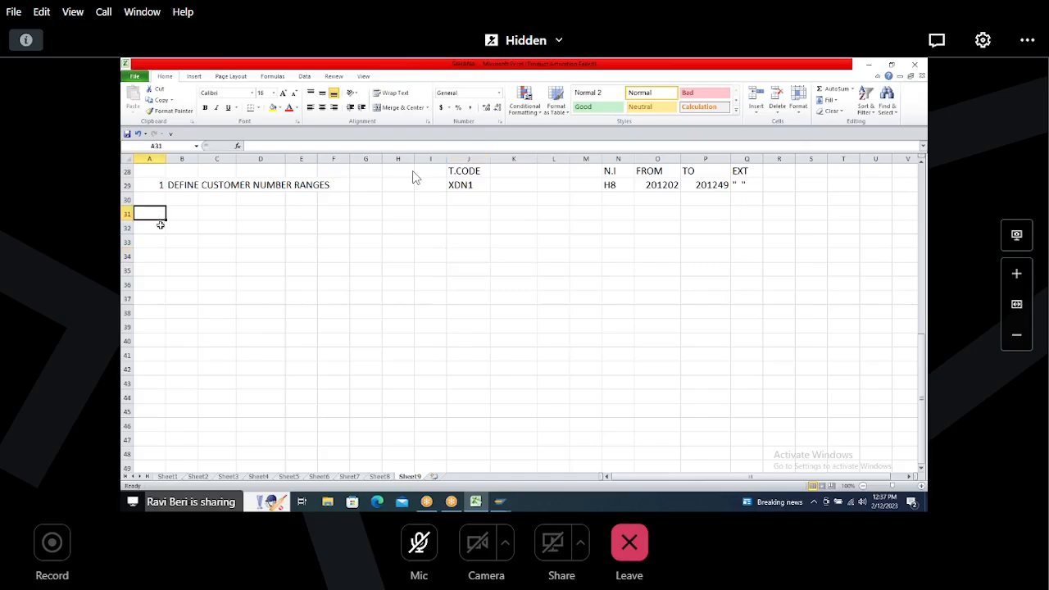
{"action": "left_click", "coordinate": [161, 227]}
{"action": "type", "text": "2"}
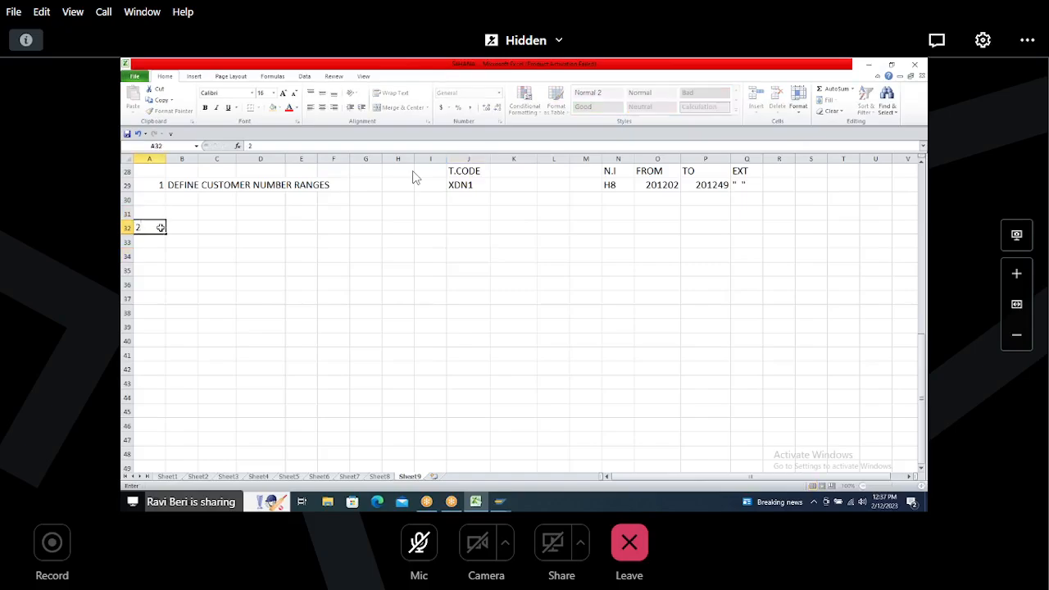
{"action": "key", "text": "Tab"}
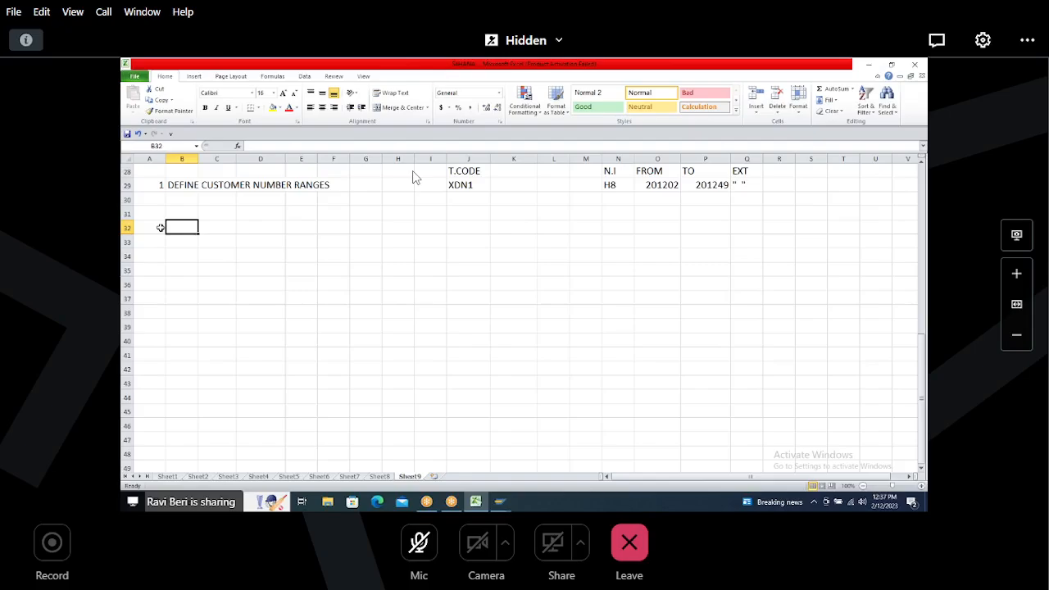
{"action": "type", "text": "DEFINE CUSTOM"}
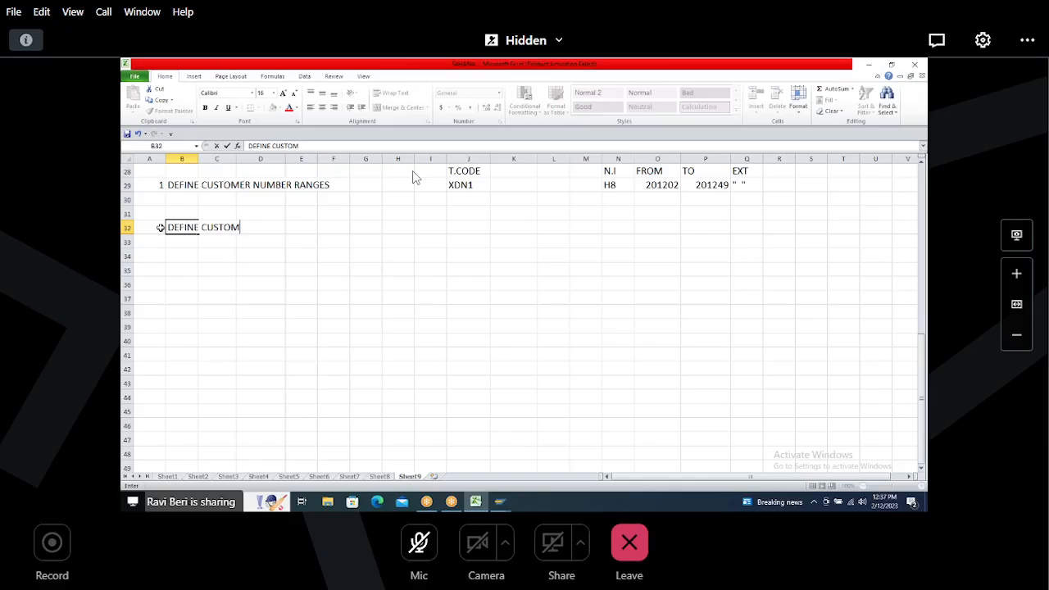
{"action": "type", "text": "ER ACCOUNT GROUPS"}
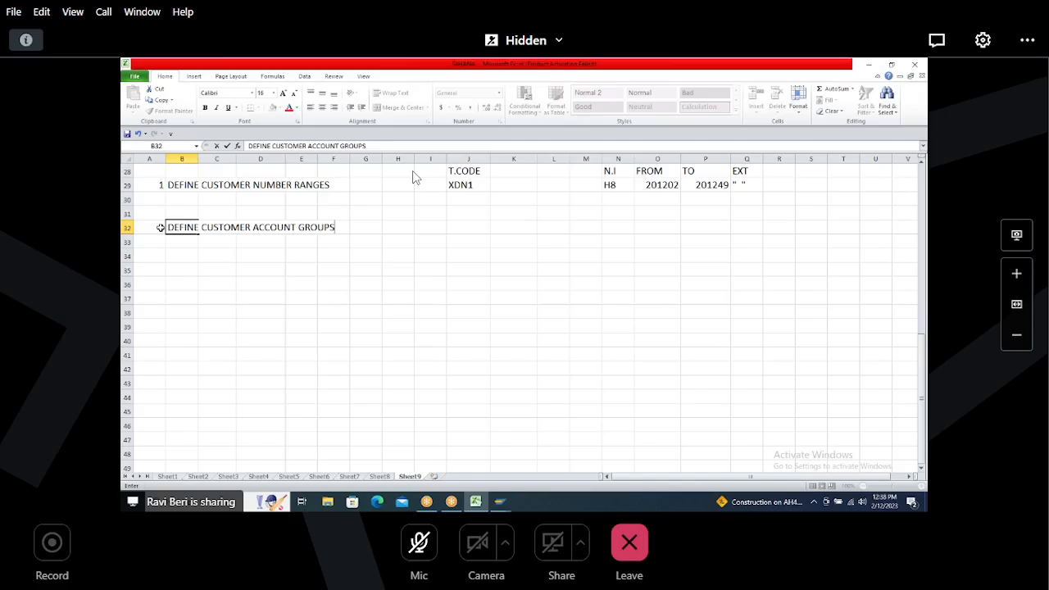
Step: Record OVT0 as the transaction code and H008 as the account group for item 2
{"action": "left_click", "coordinate": [465, 225]}
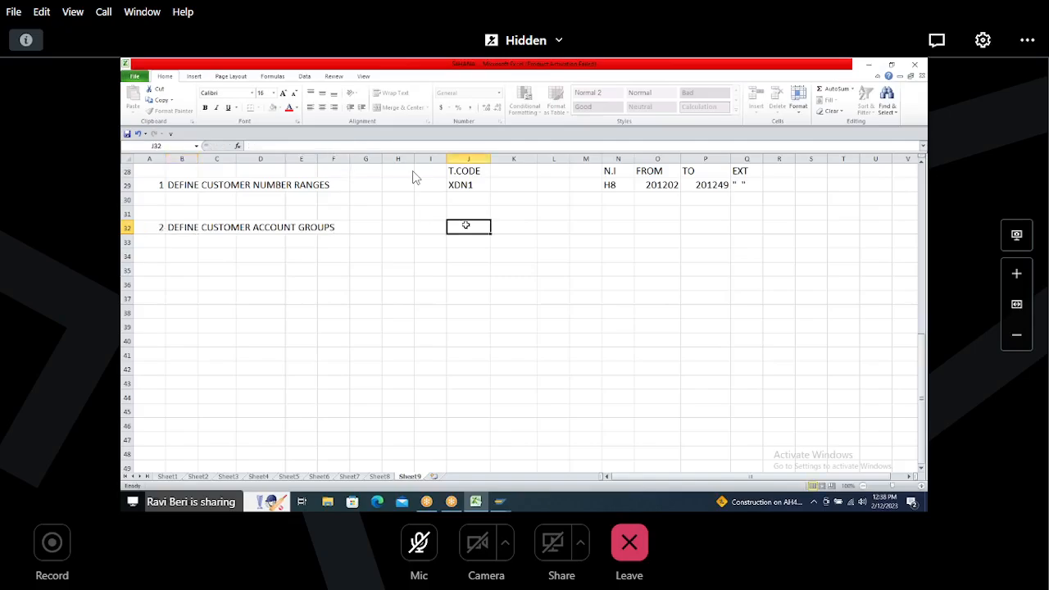
{"action": "type", "text": "OVT0"}
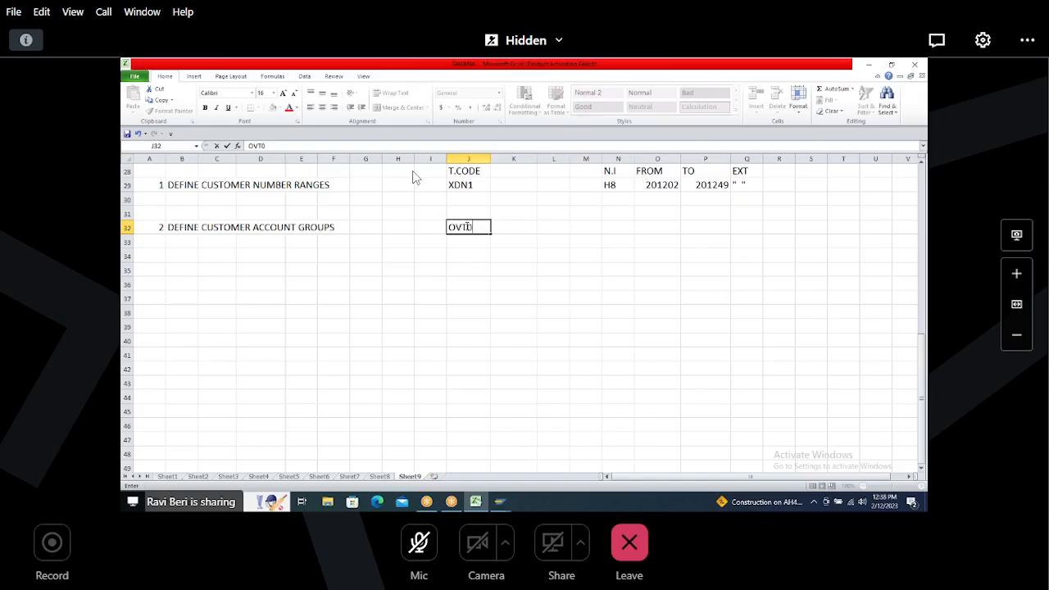
{"action": "key", "text": "Right"}
{"action": "key", "text": "Right"}
{"action": "key", "text": "Right"}
{"action": "key", "text": "Right"}
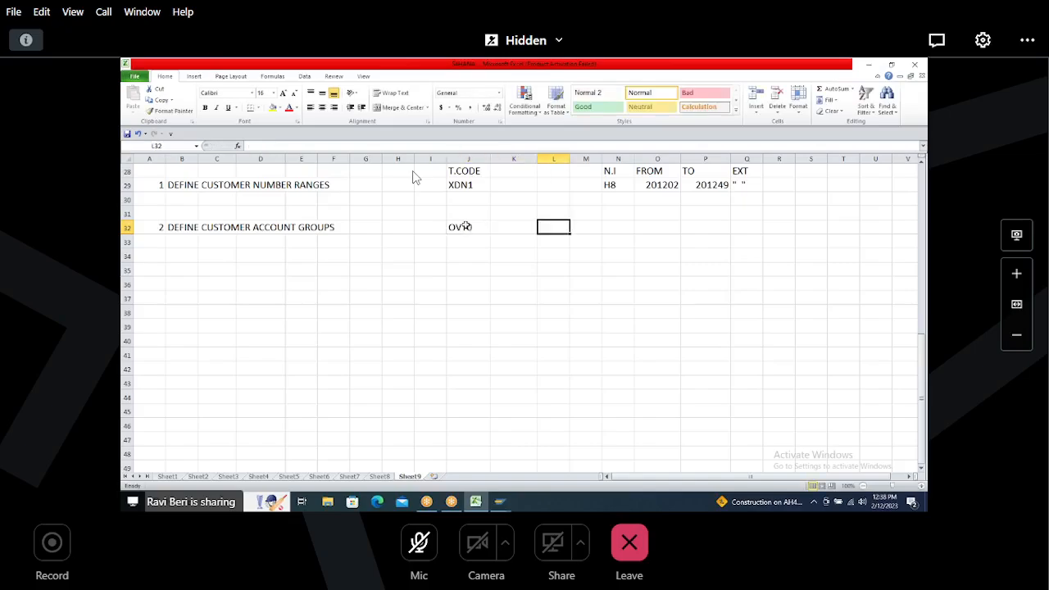
{"action": "type", "text": "H"}
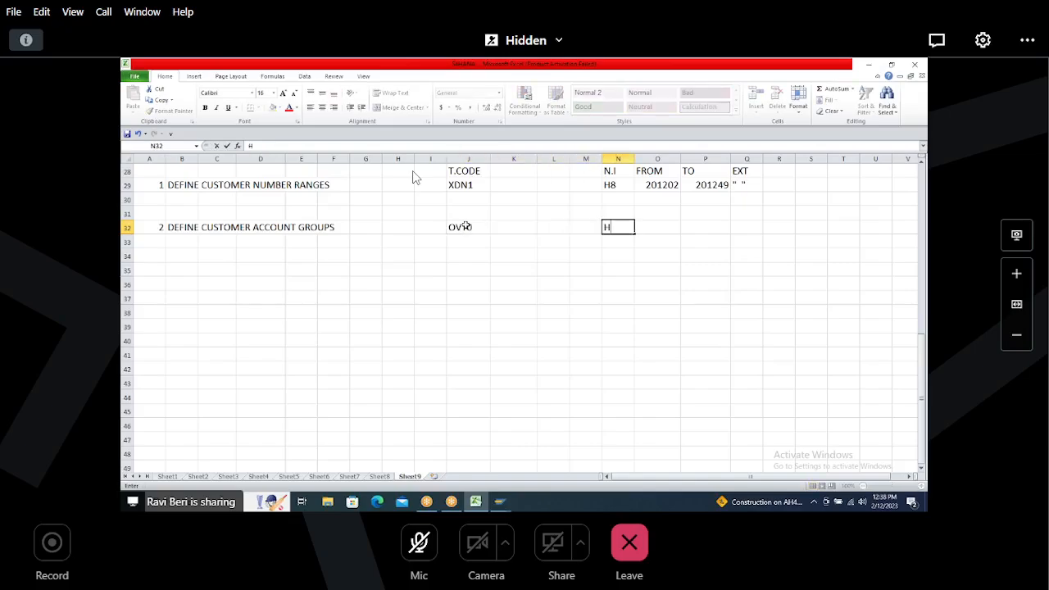
{"action": "type", "text": "008"}
Step: Add N.R with value H8 beneath the H008 entry in the sheet
{"action": "left_click", "coordinate": [606, 242]}
{"action": "type", "text": "N"}
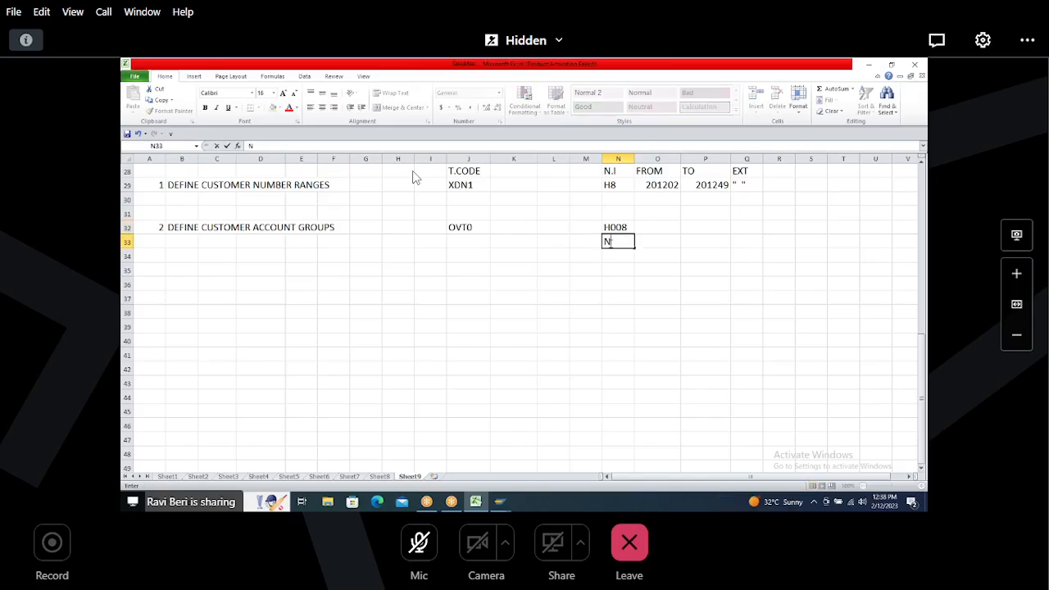
{"action": "type", "text": ".R"}
{"action": "key", "text": "Tab"}
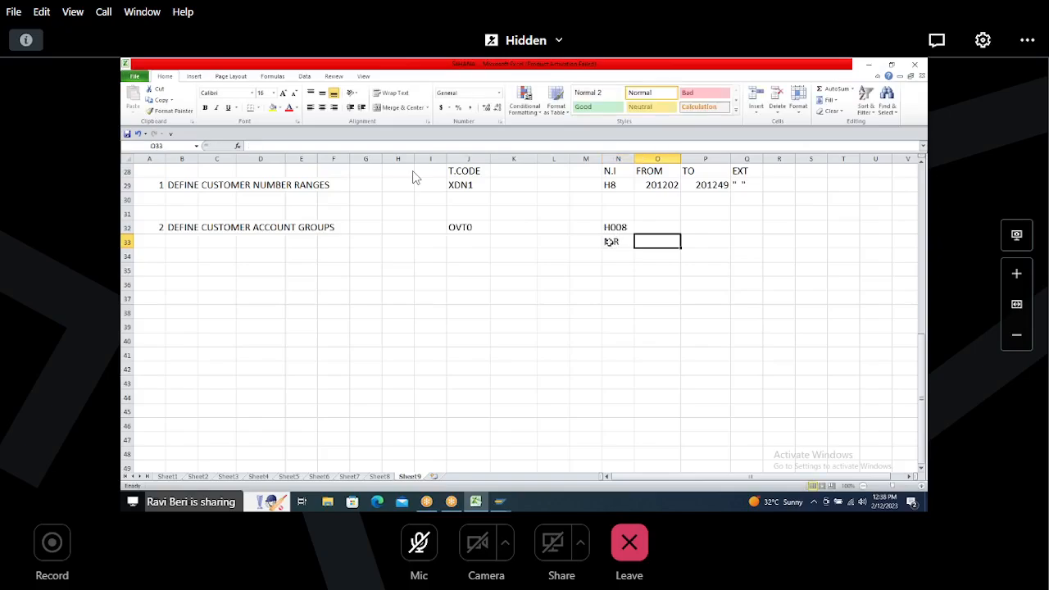
{"action": "type", "text": "H00"}
{"action": "type", "text": "8"}
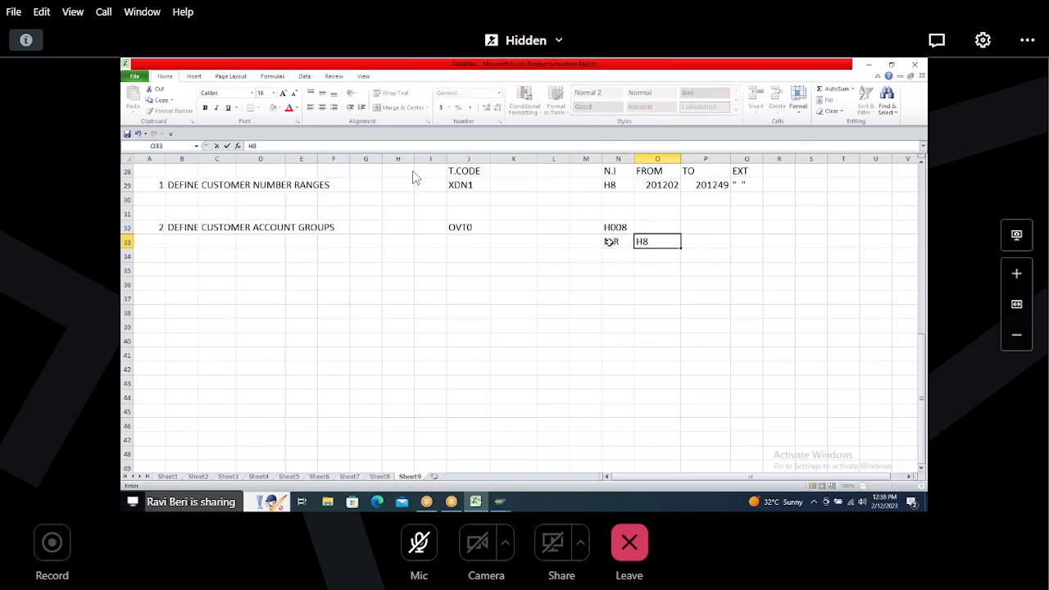
{"action": "left_click_drag", "start_coordinate": [614, 227], "coordinate": [656, 250]}
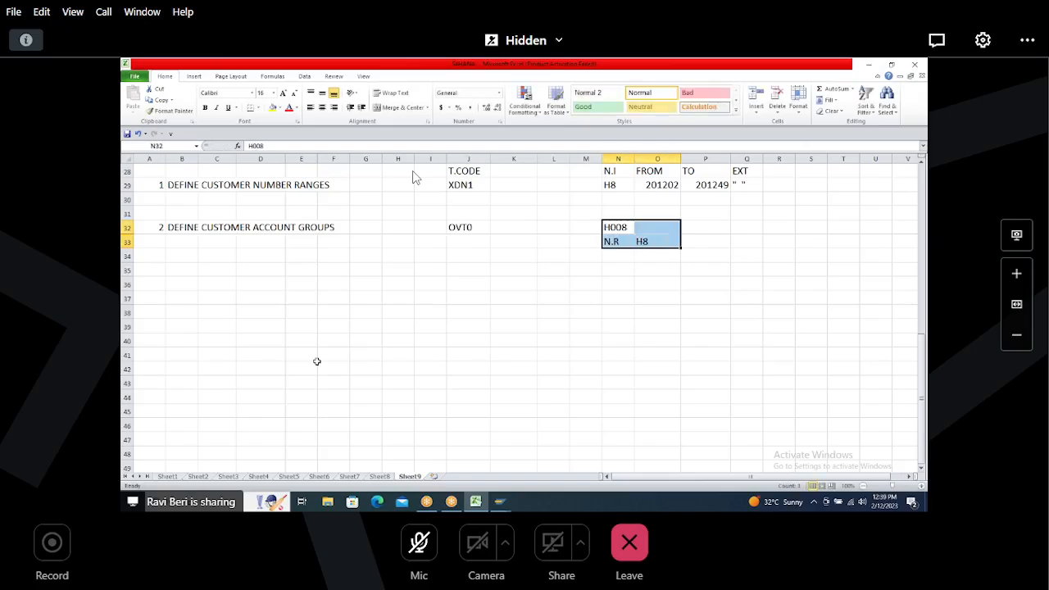
Step: Return to SAP and open transaction OVT0 for customer account groups
{"action": "key", "text": "alt+Tab"}
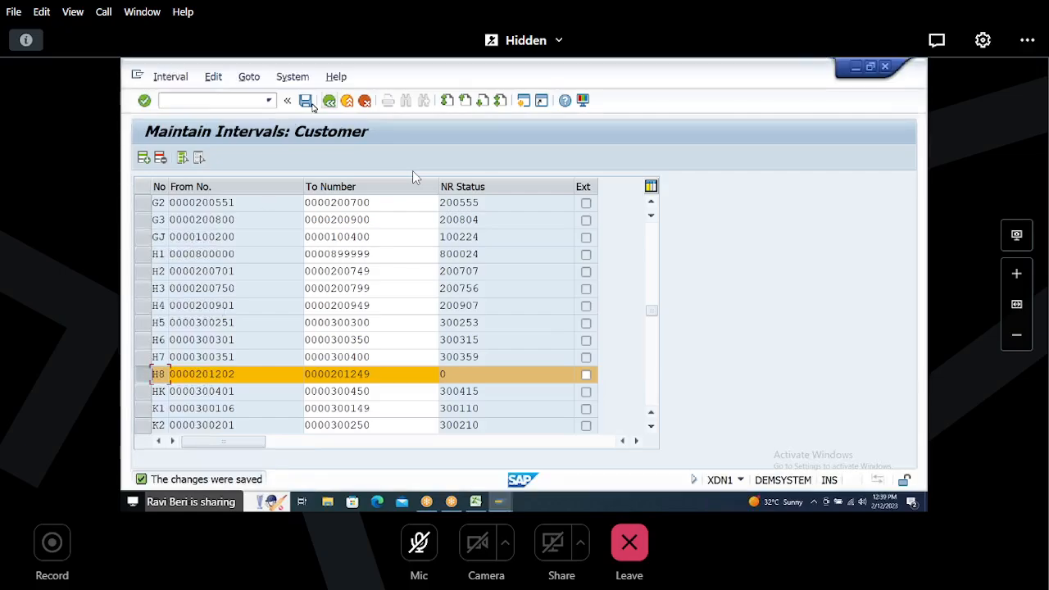
{"action": "left_click", "coordinate": [214, 100]}
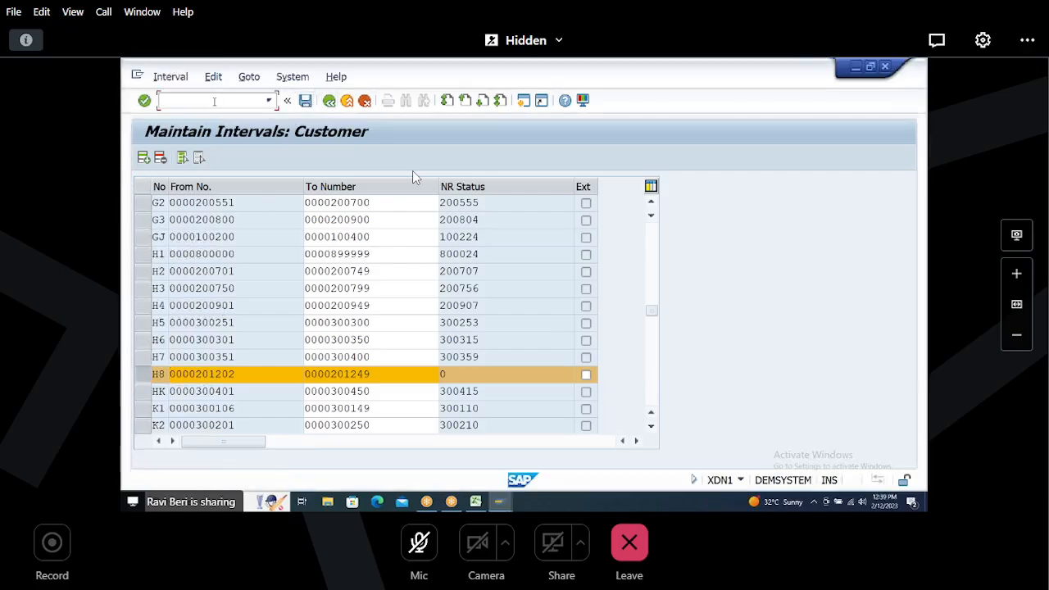
{"action": "type", "text": "/N"}
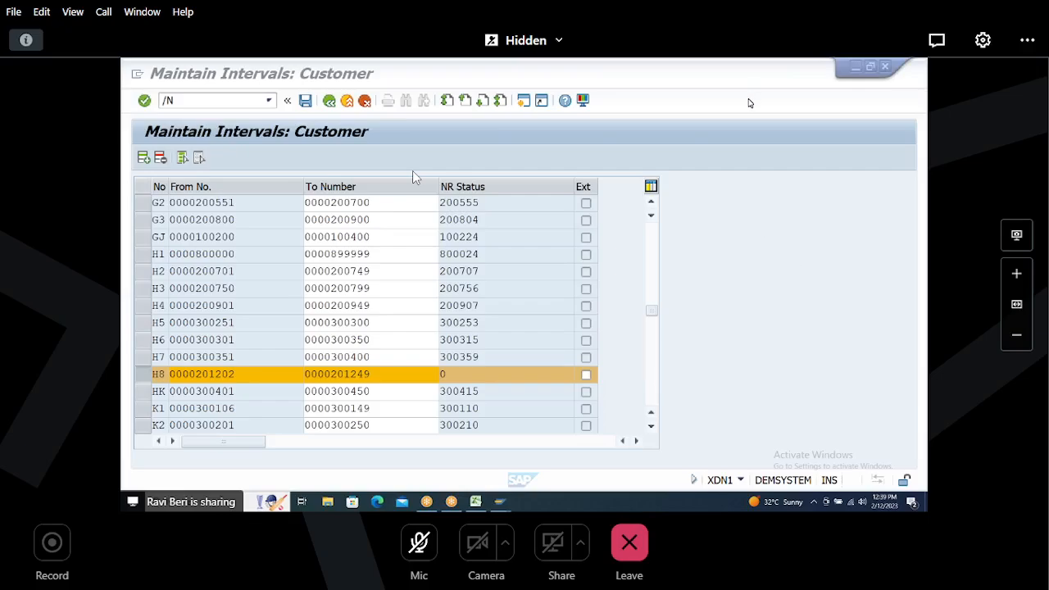
{"action": "left_click", "coordinate": [200, 101]}
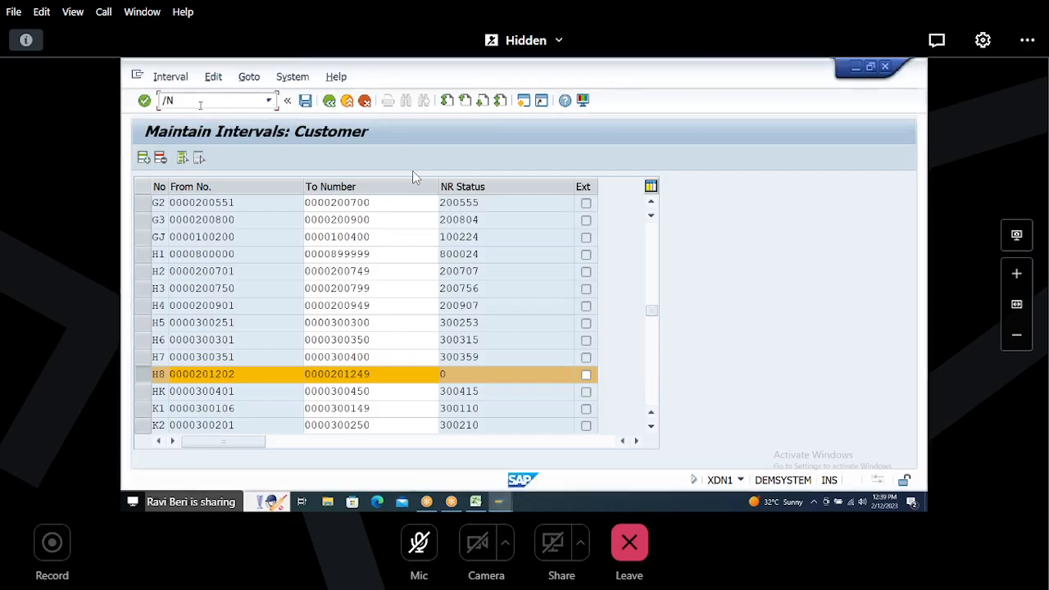
{"action": "type", "text": "/NOVT0"}
{"action": "key", "text": "Return"}
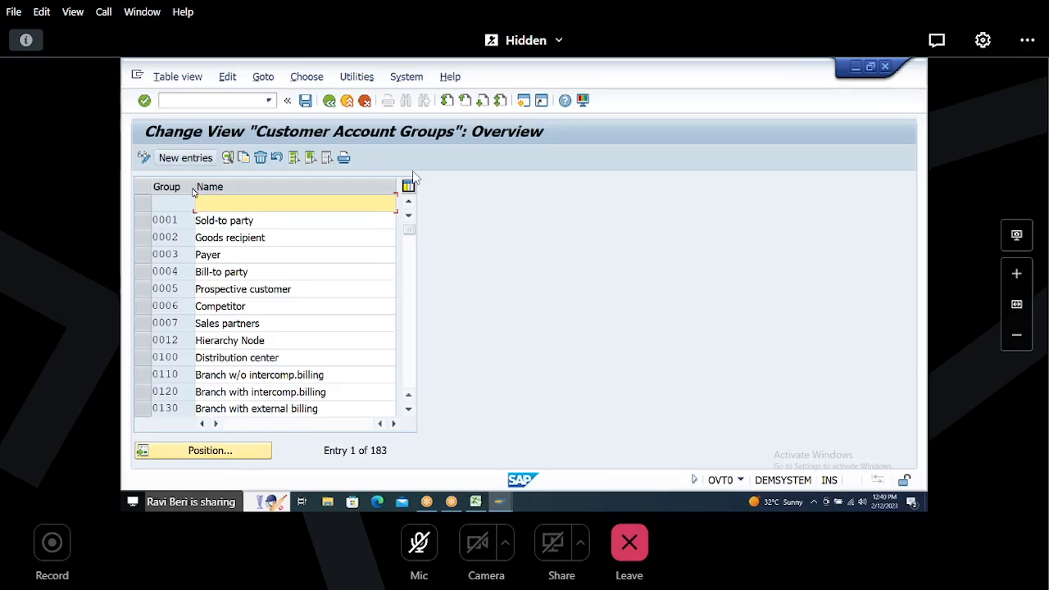
Step: Copy account group 0001 to create new account group H008
{"action": "left_click", "coordinate": [197, 451]}
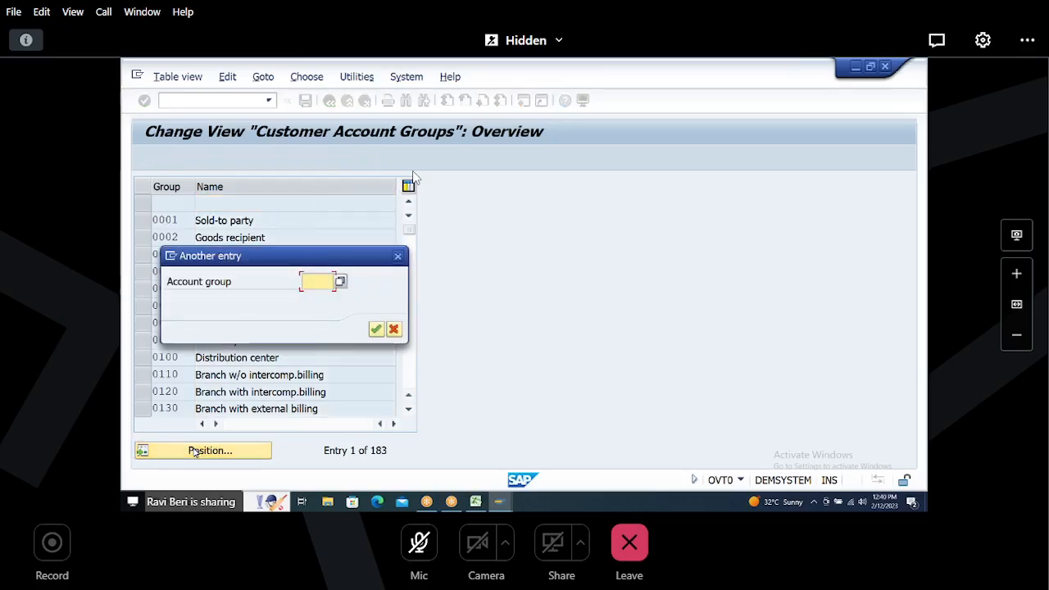
{"action": "left_click", "coordinate": [398, 257]}
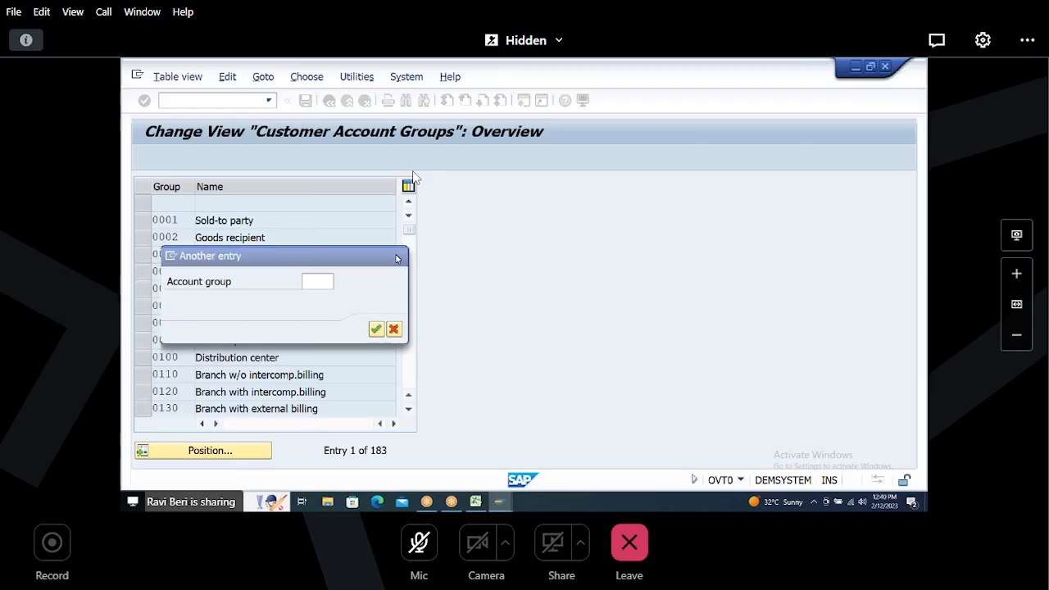
{"action": "left_click", "coordinate": [143, 220]}
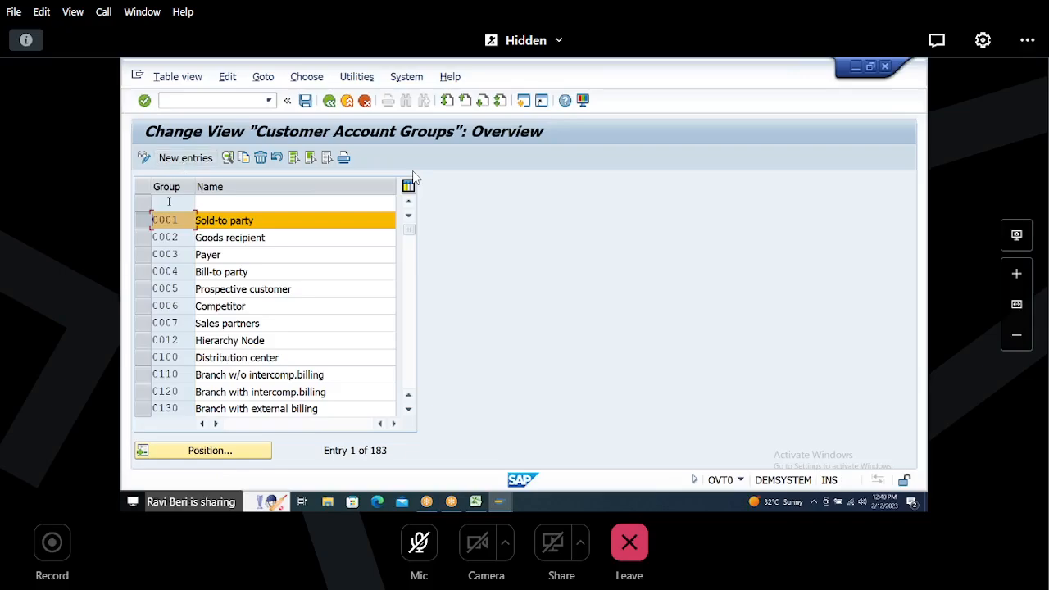
{"action": "left_click", "coordinate": [244, 158]}
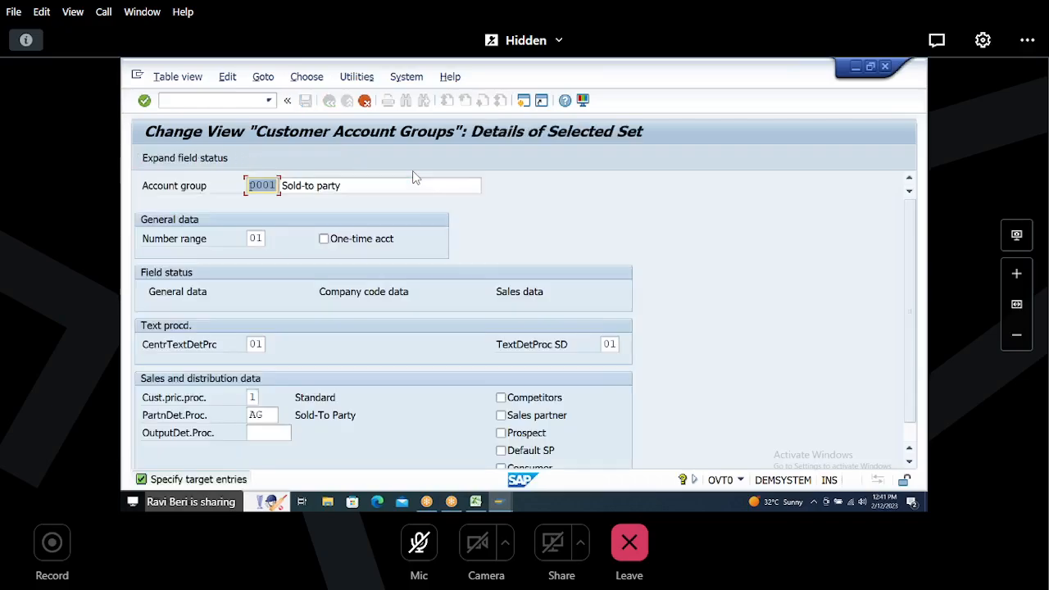
{"action": "type", "text": "H008"}
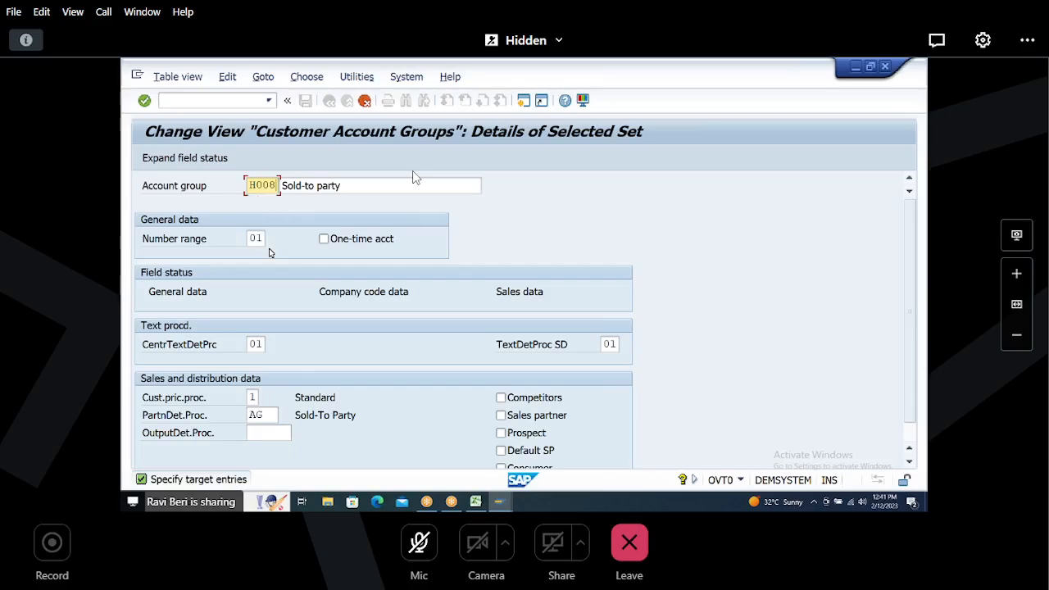
{"action": "key", "text": "Tab"}
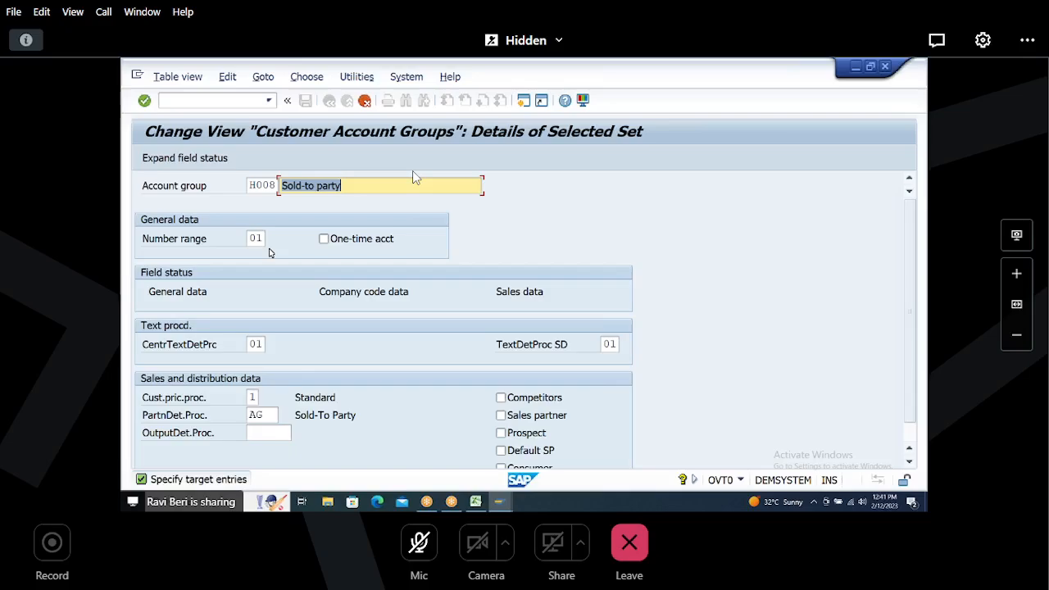
Step: Name the new group 'Sold-to party - H008' and assign number range H8
{"action": "key", "text": "Right"}
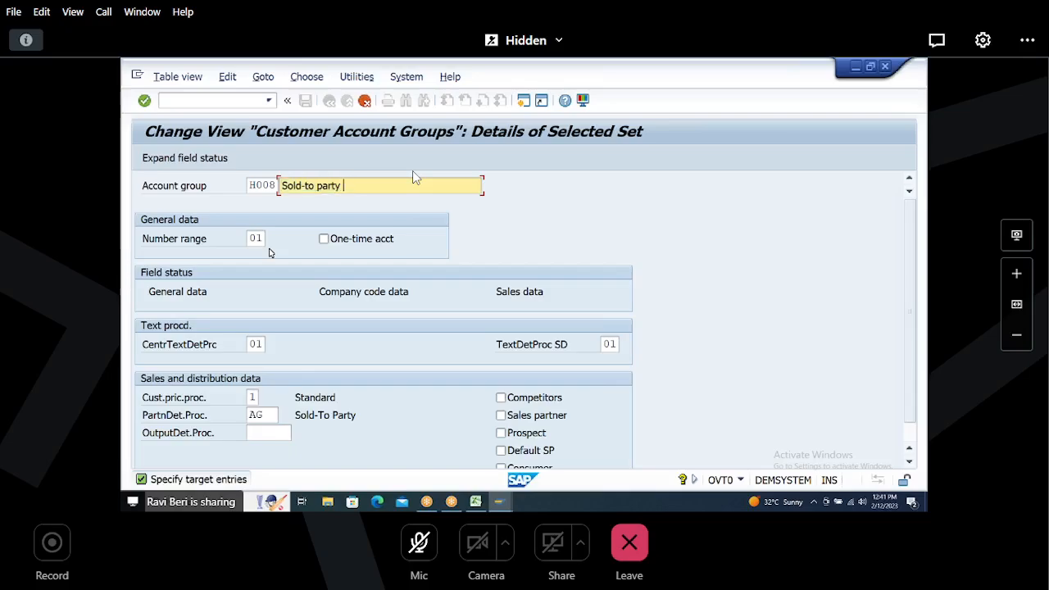
{"action": "type", "text": "- H008"}
{"action": "key", "text": "Tab"}
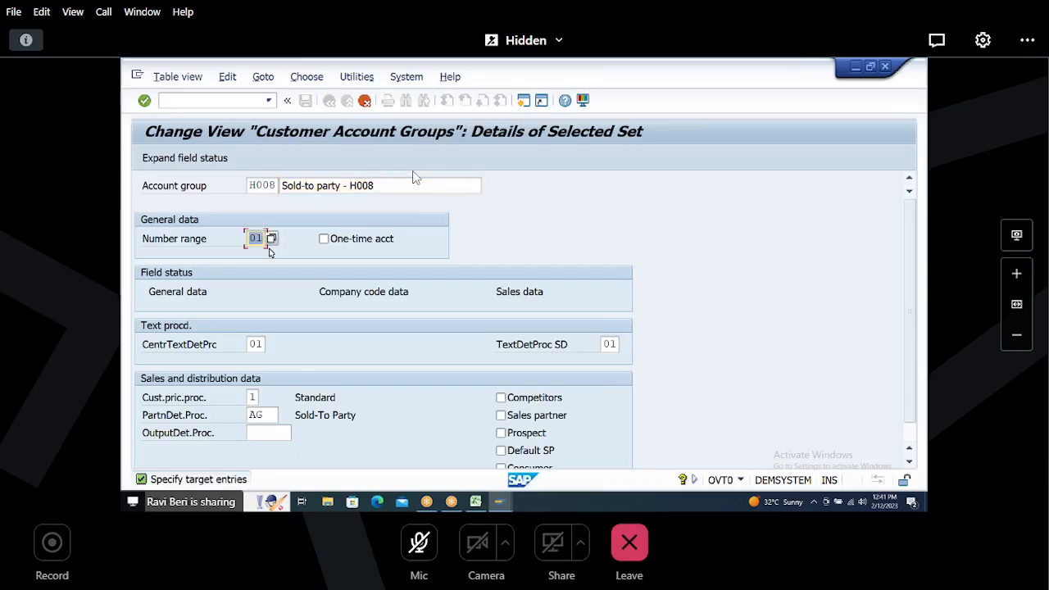
{"action": "type", "text": "H8"}
{"action": "key", "text": "Return"}
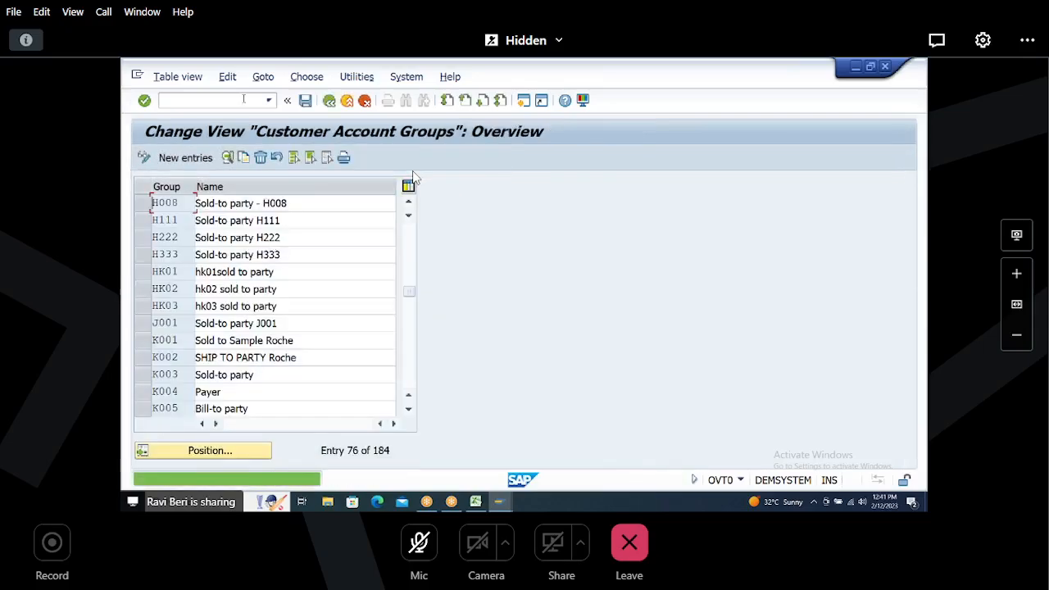
Step: Save the new account group under the existing customizing request
{"action": "key", "text": "ctrl+s"}
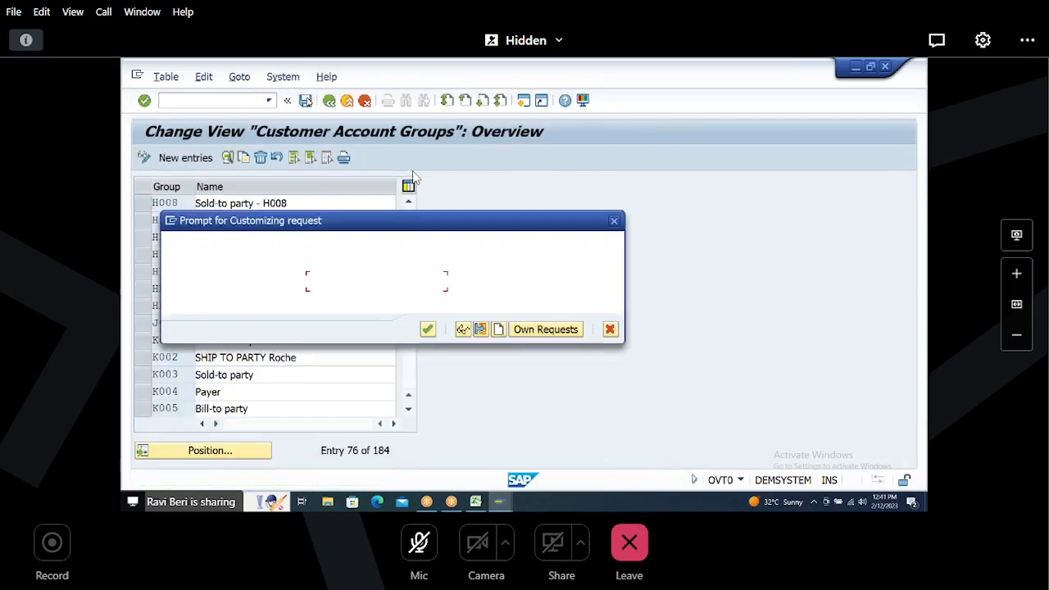
{"action": "left_click", "coordinate": [427, 330]}
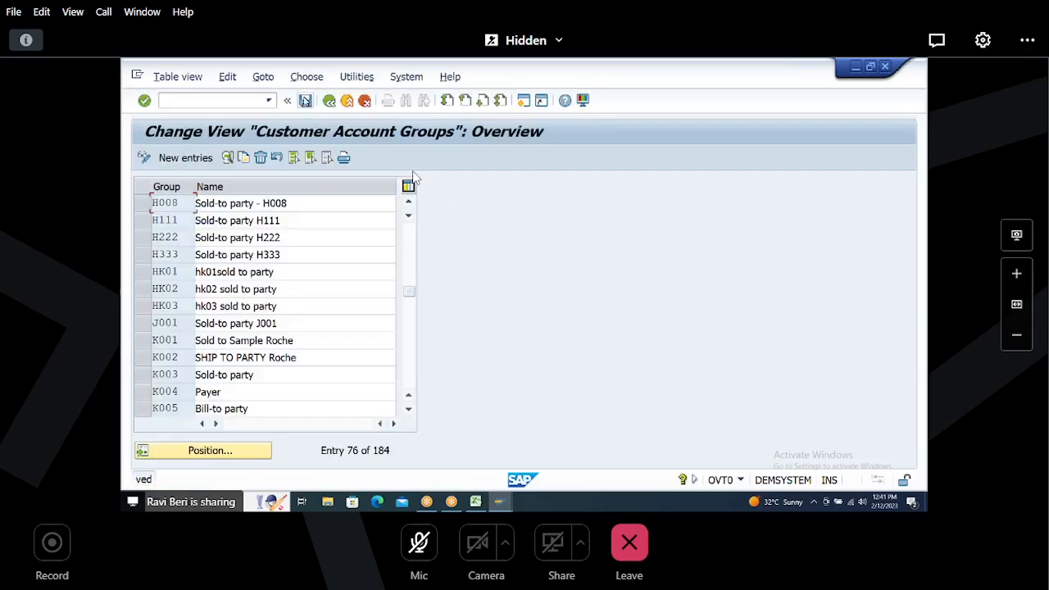
{"action": "key", "text": "ctrl+s"}
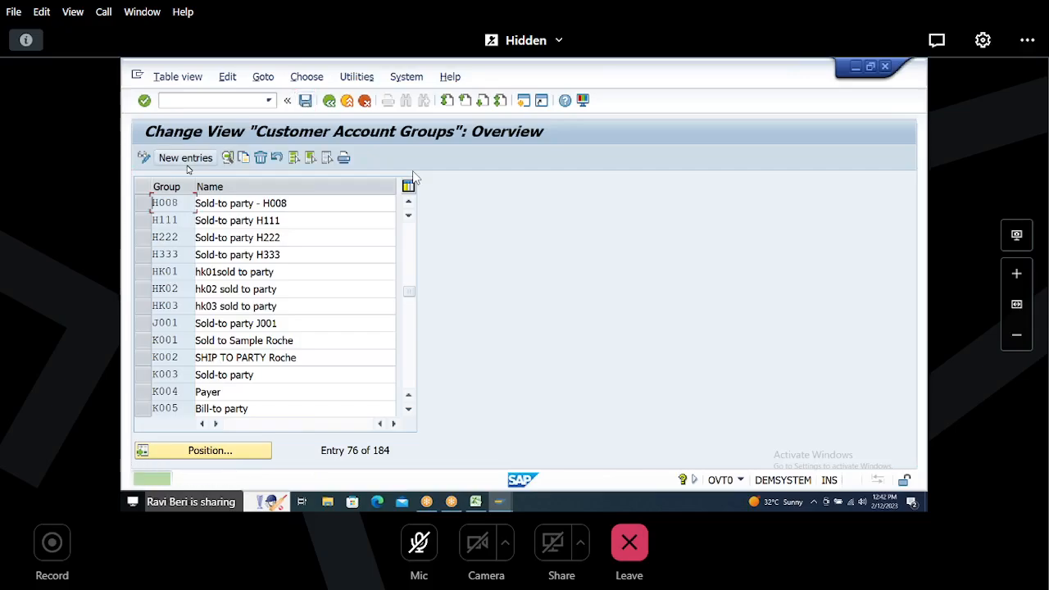
Step: In the Excel sheet, add item 3 'PARTNER DETERMINATION 4TH STEP' in row 36
{"action": "left_click", "coordinate": [476, 501]}
{"action": "left_click", "coordinate": [153, 270]}
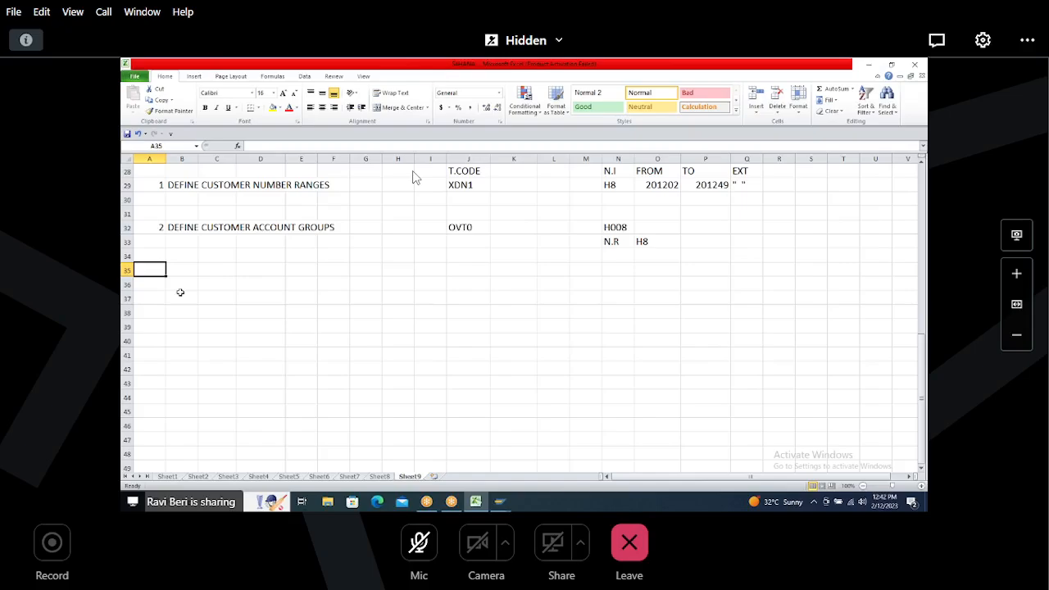
{"action": "key", "text": "Down"}
{"action": "type", "text": "3"}
{"action": "left_click", "coordinate": [181, 295]}
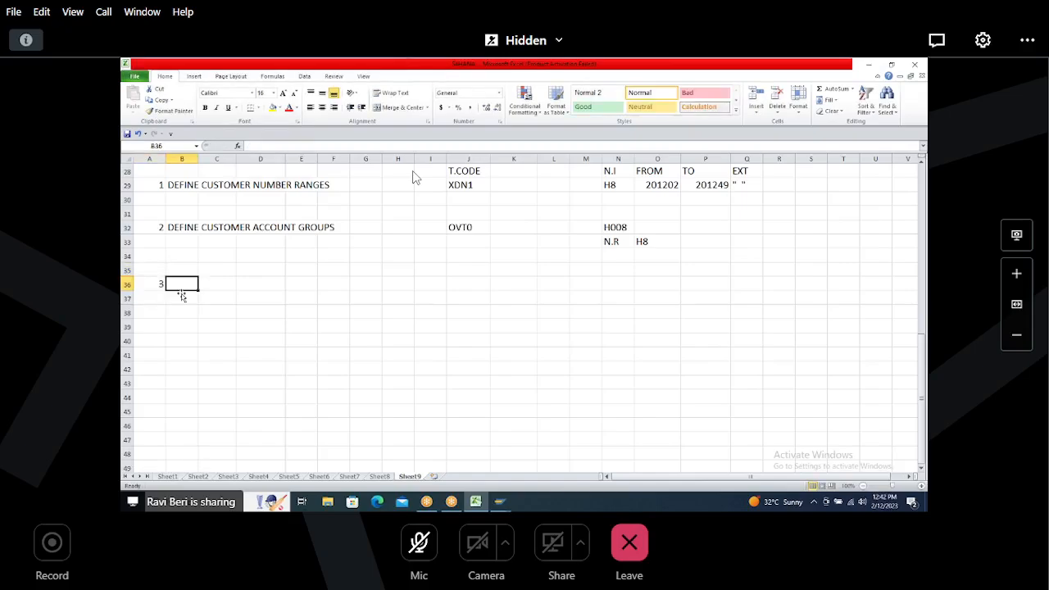
{"action": "type", "text": "PARTNER DE"}
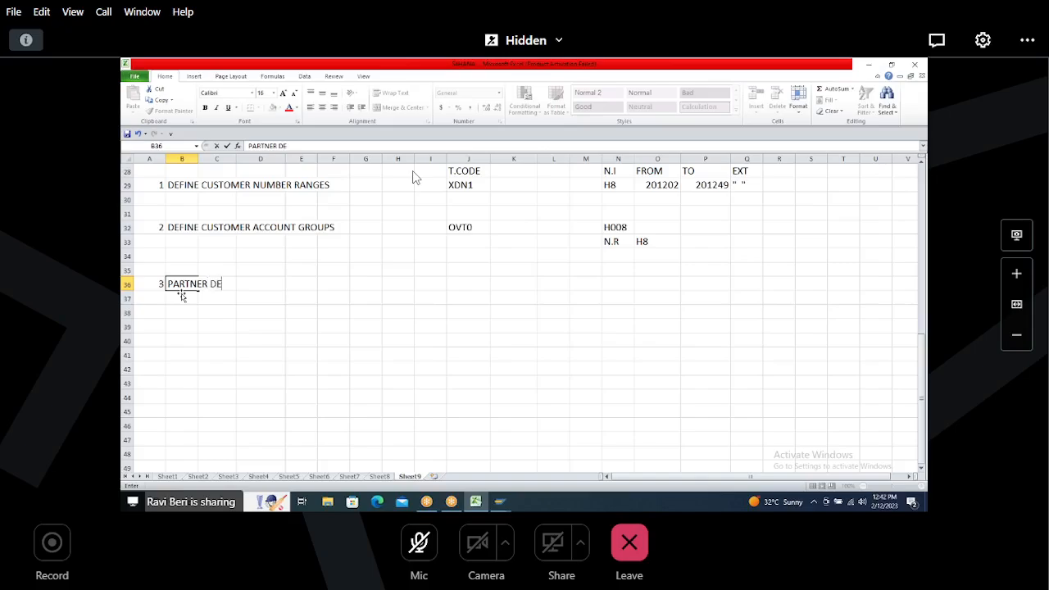
{"action": "type", "text": "TERMINATION"}
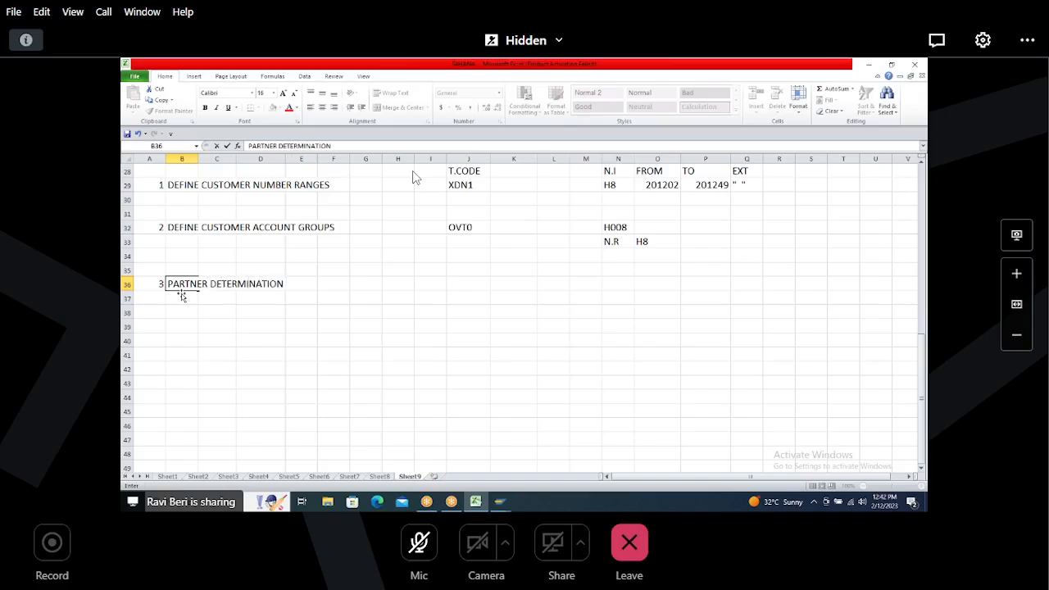
{"action": "type", "text": " 4TH STEP"}
Step: Record VOPAN as the transaction code for item 3
{"action": "key", "text": "Right"}
{"action": "key", "text": "Right"}
{"action": "key", "text": "Right"}
{"action": "key", "text": "Right"}
{"action": "key", "text": "Right"}
{"action": "key", "text": "Right"}
{"action": "key", "text": "Right"}
{"action": "key", "text": "Right"}
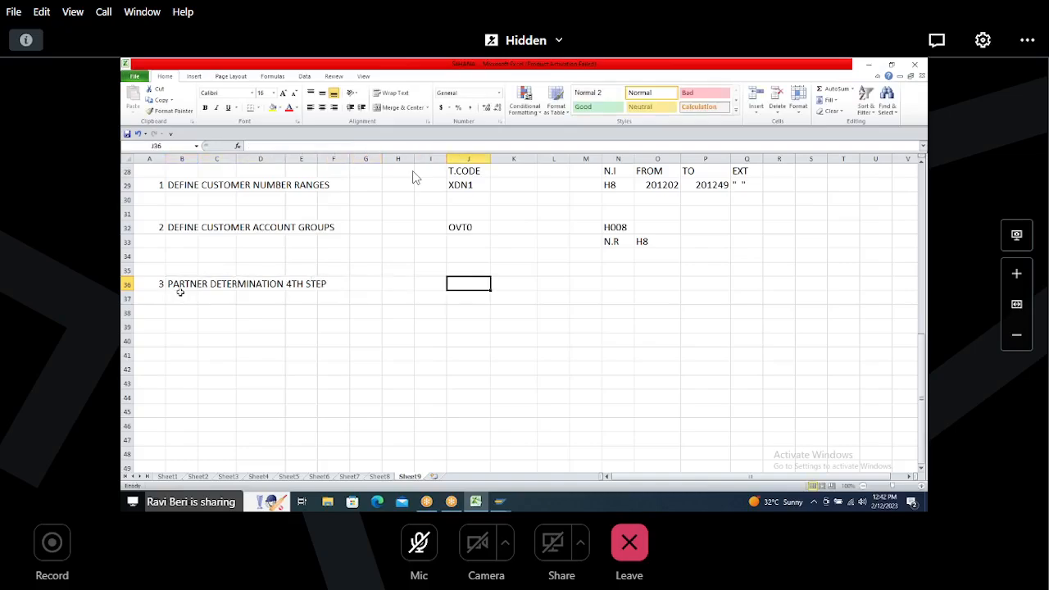
{"action": "type", "text": "VOPAN"}
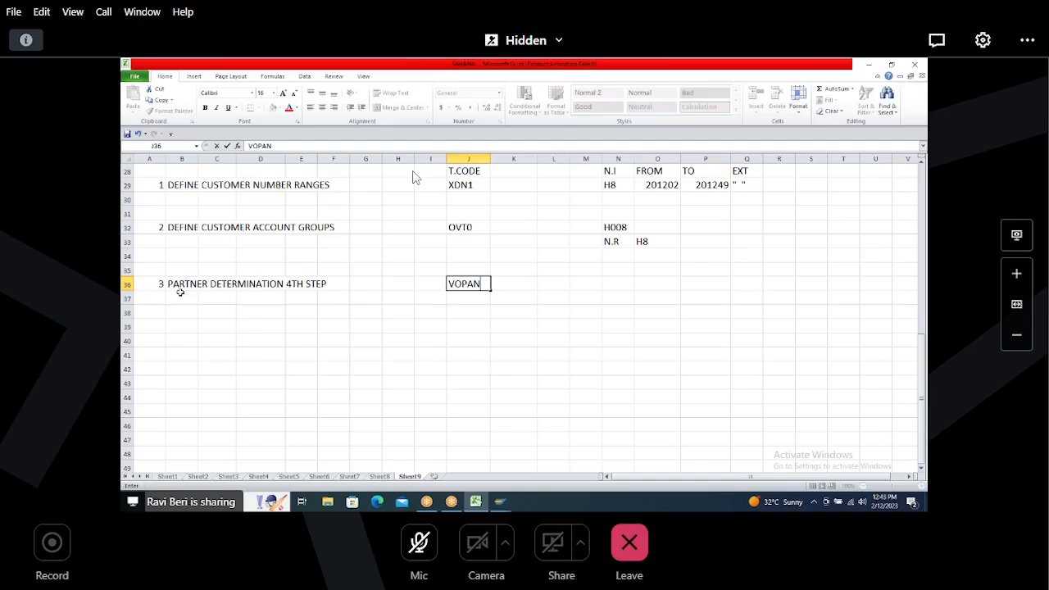
Step: Return to SAP and open transaction VOPAN for partner determination
{"action": "key", "text": "alt+Tab"}
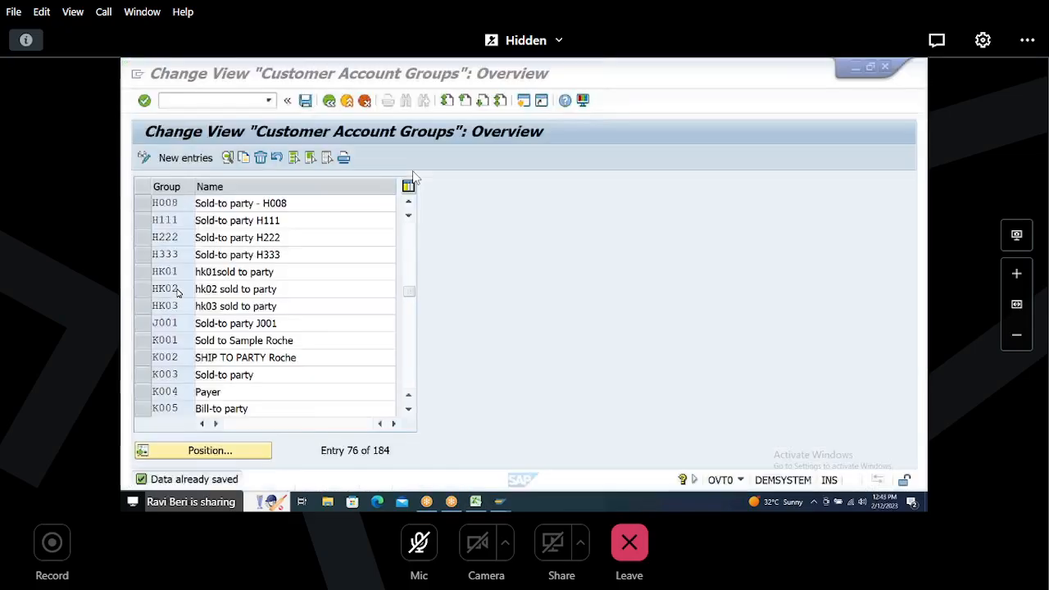
{"action": "key", "text": "alt+Tab"}
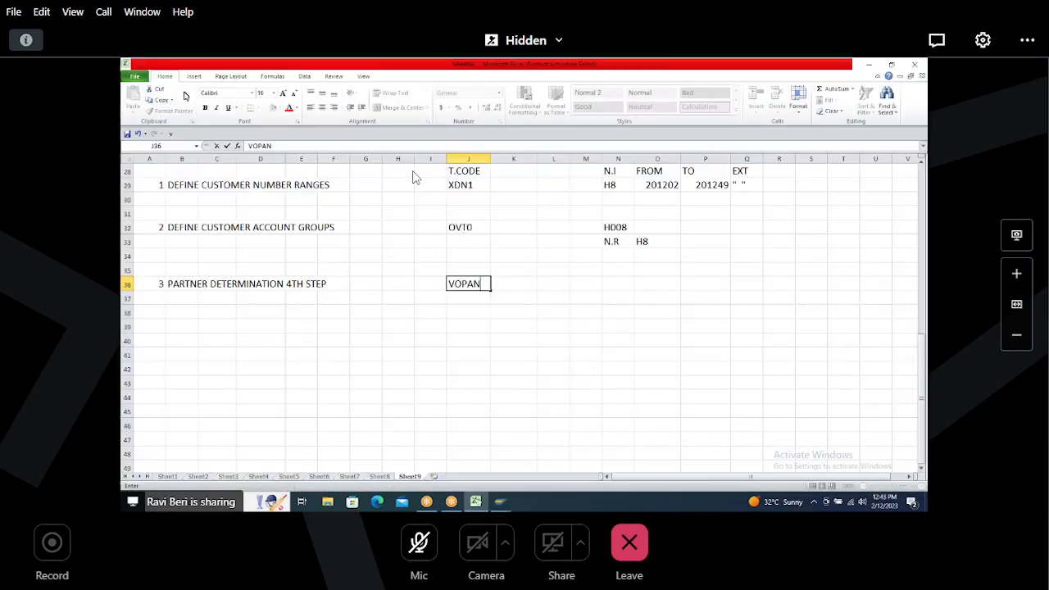
{"action": "key", "text": "alt+Tab"}
{"action": "left_click", "coordinate": [183, 98]}
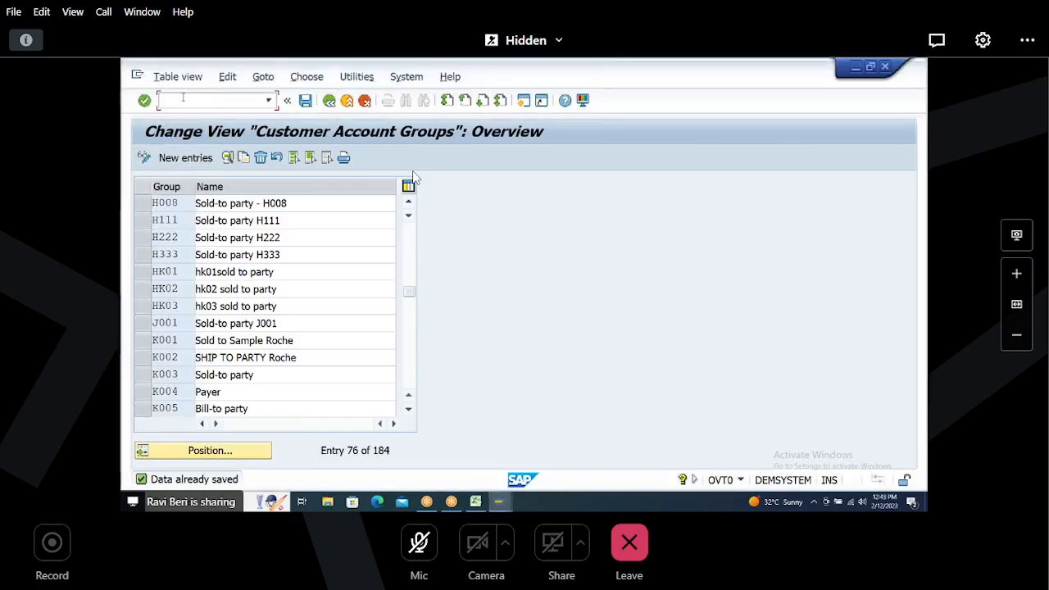
{"action": "type", "text": "/NVOPAN"}
{"action": "key", "text": "Return"}
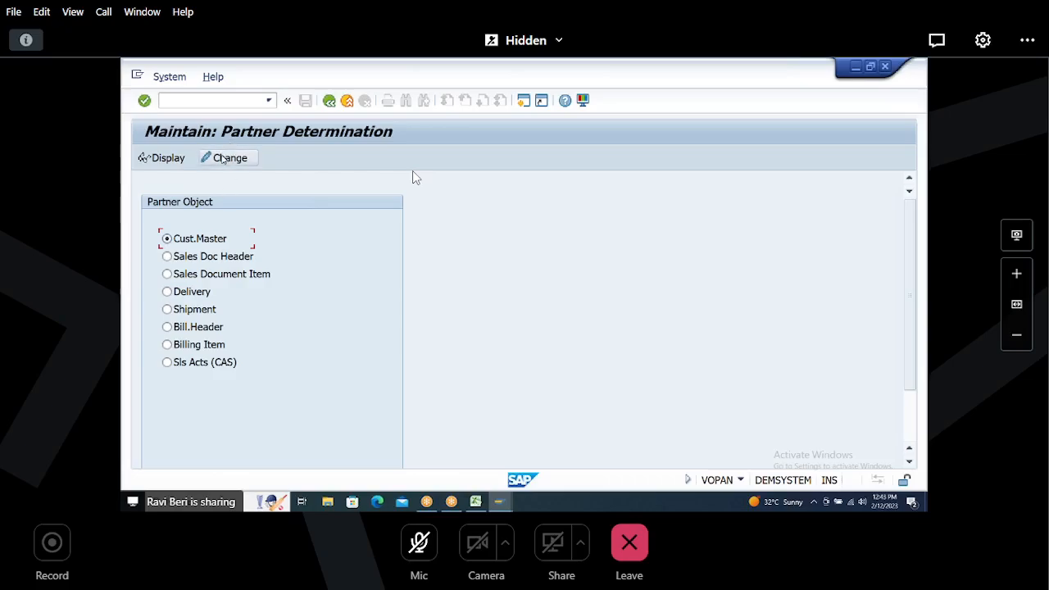
Step: In change mode, open Account Groups - Function Assignment and start new entries
{"action": "left_click", "coordinate": [228, 158]}
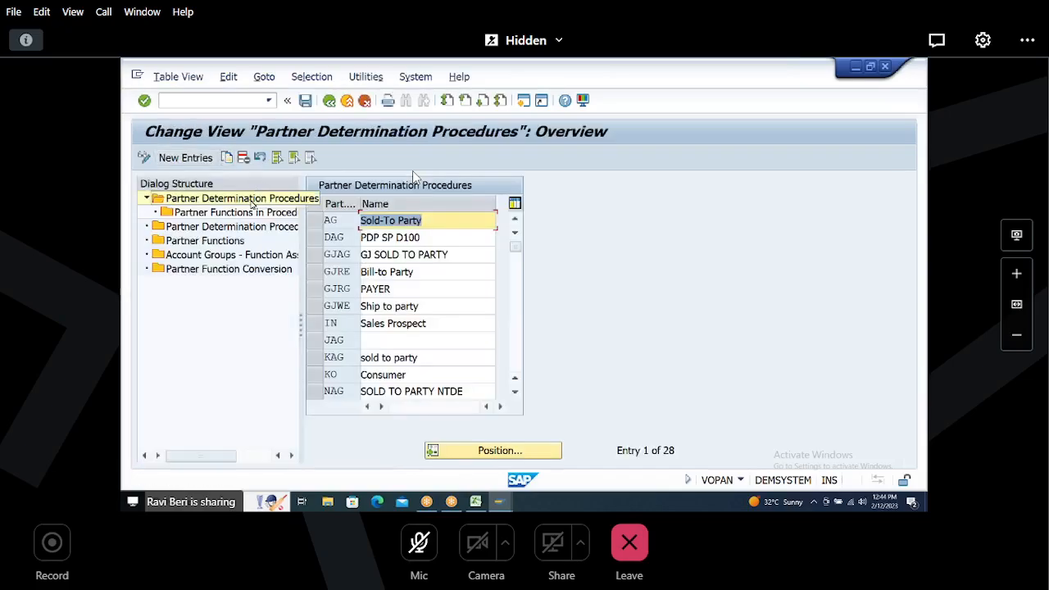
{"action": "left_click", "coordinate": [244, 259]}
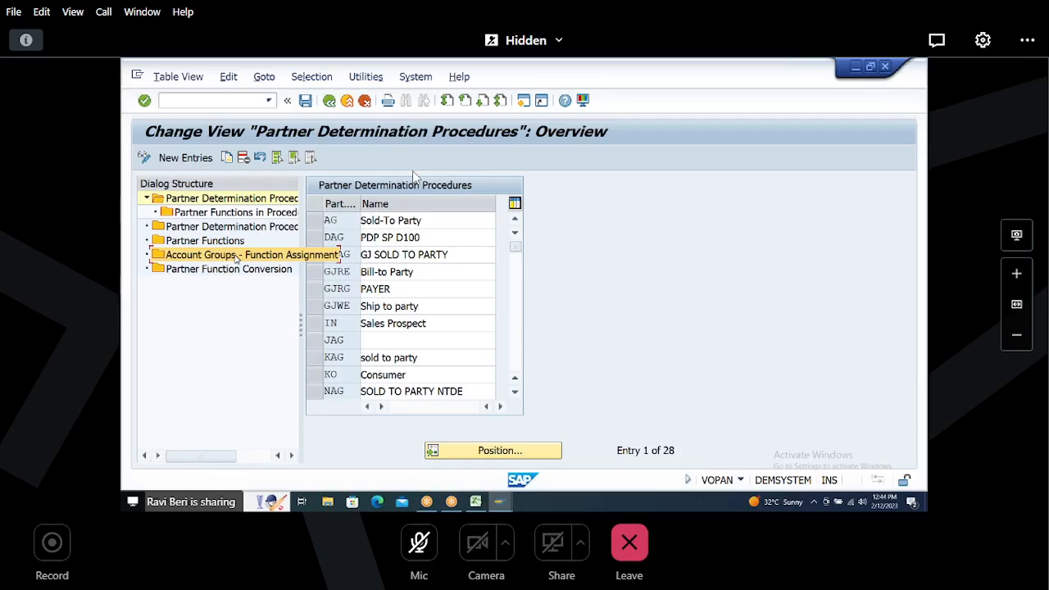
{"action": "double_click", "coordinate": [236, 259]}
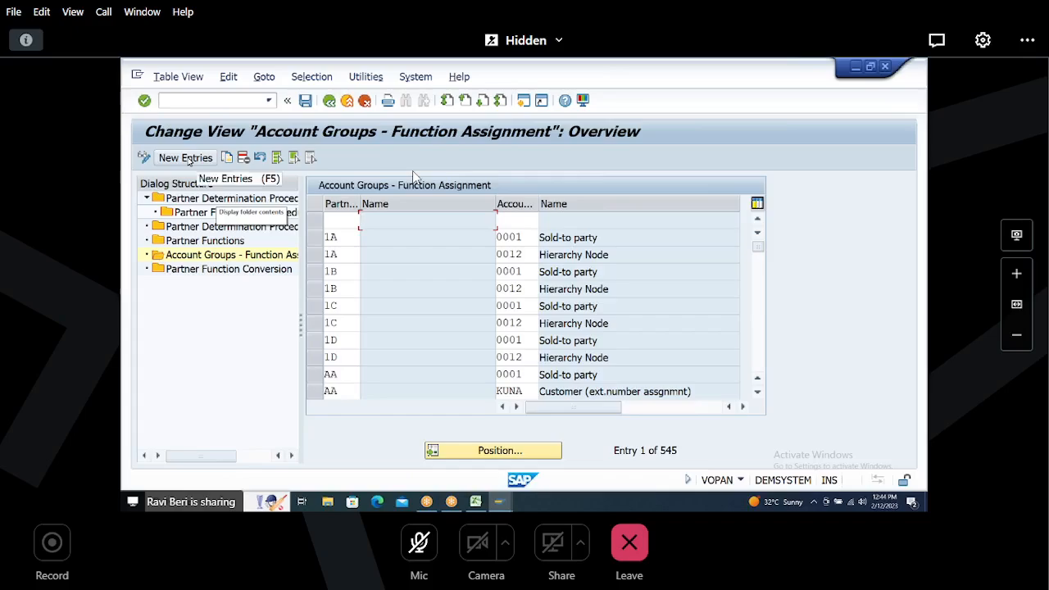
{"action": "left_click", "coordinate": [186, 158]}
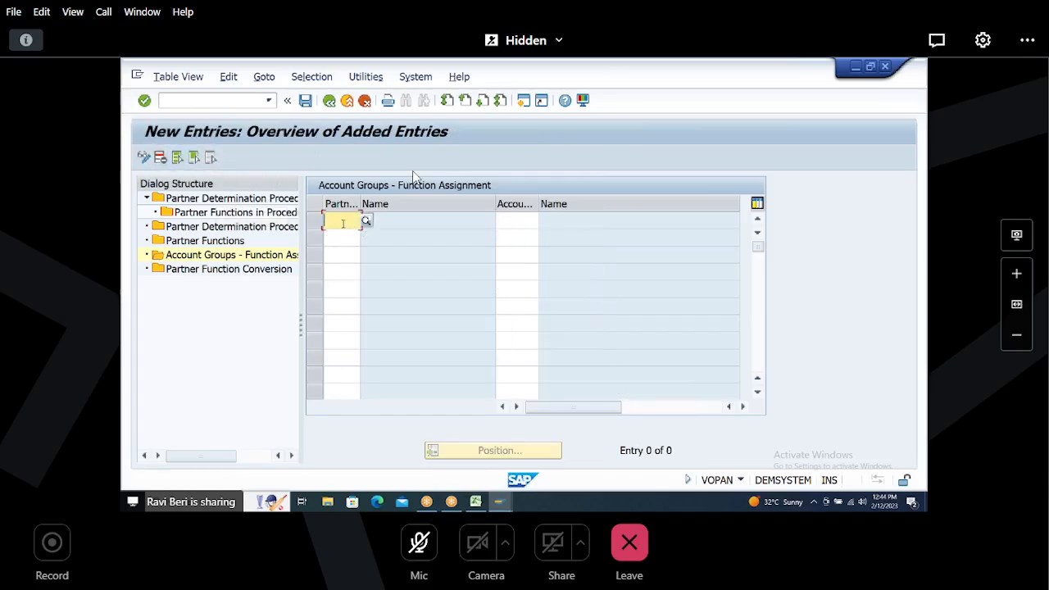
Step: Assign partner functions SP and SH to account group H008
{"action": "type", "text": "SP"}
{"action": "key", "text": "Tab"}
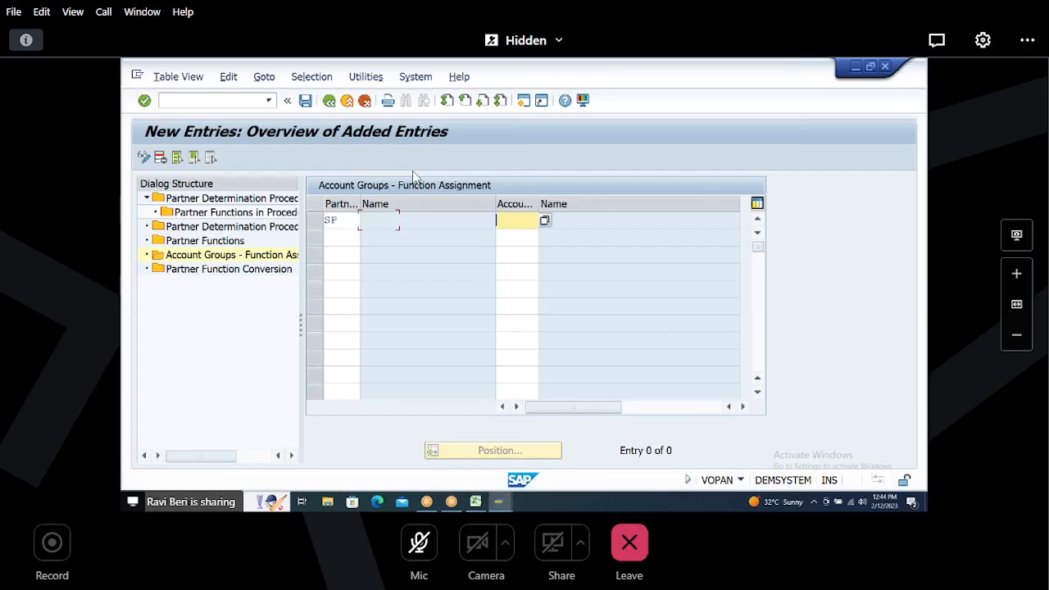
{"action": "type", "text": "H"}
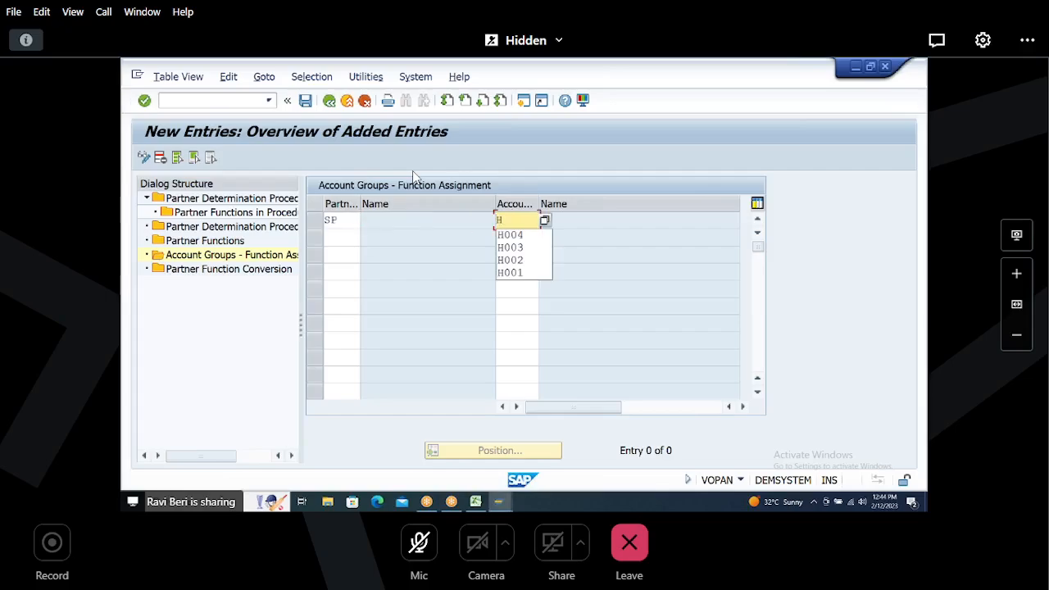
{"action": "type", "text": "008"}
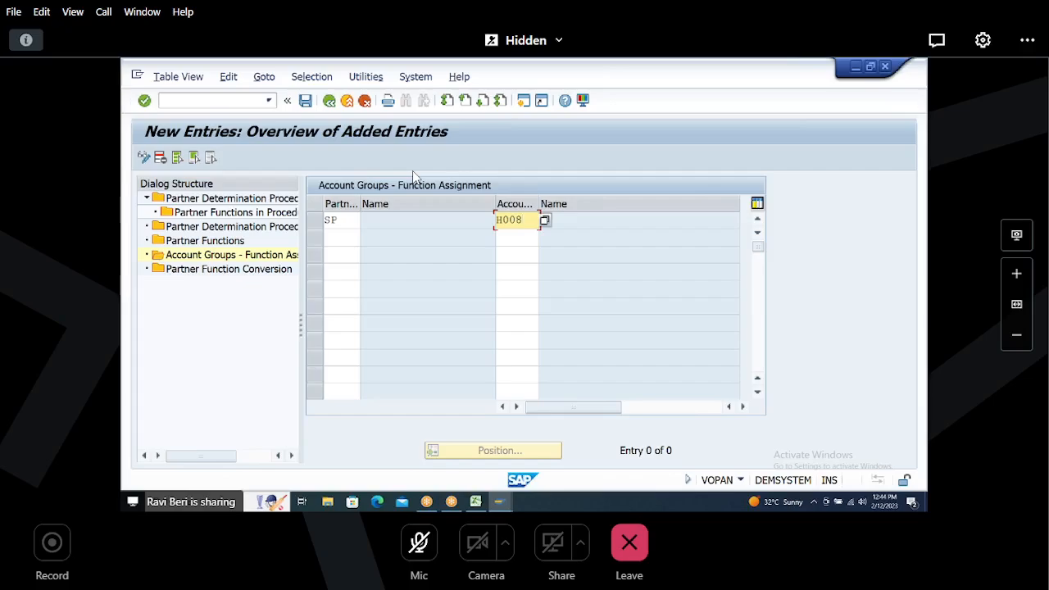
{"action": "key", "text": "Return"}
{"action": "type", "text": "SH"}
{"action": "key", "text": "Tab"}
{"action": "type", "text": "H"}
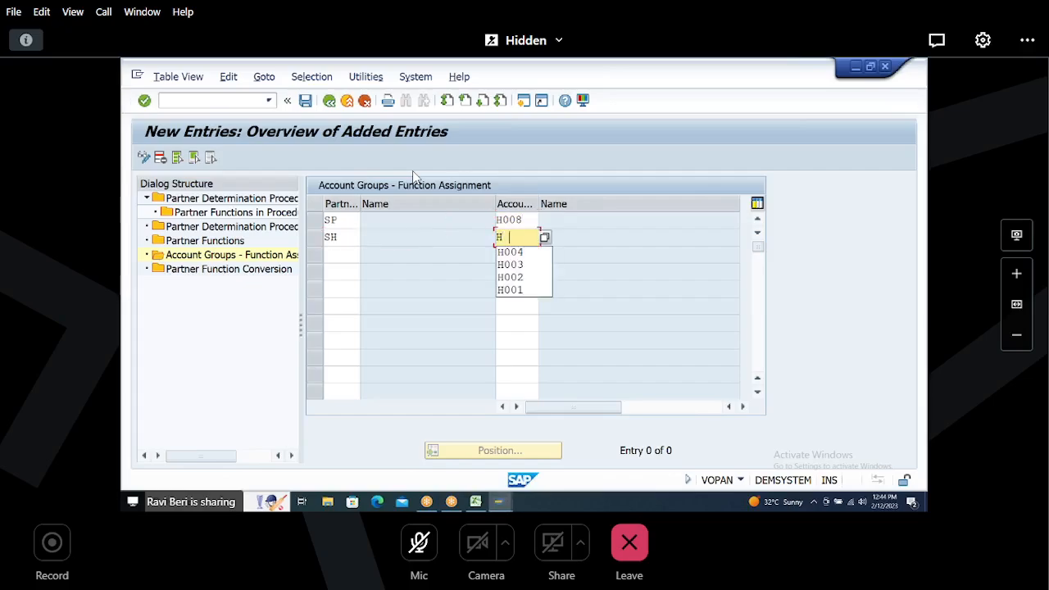
{"action": "type", "text": "008"}
{"action": "key", "text": "Return"}
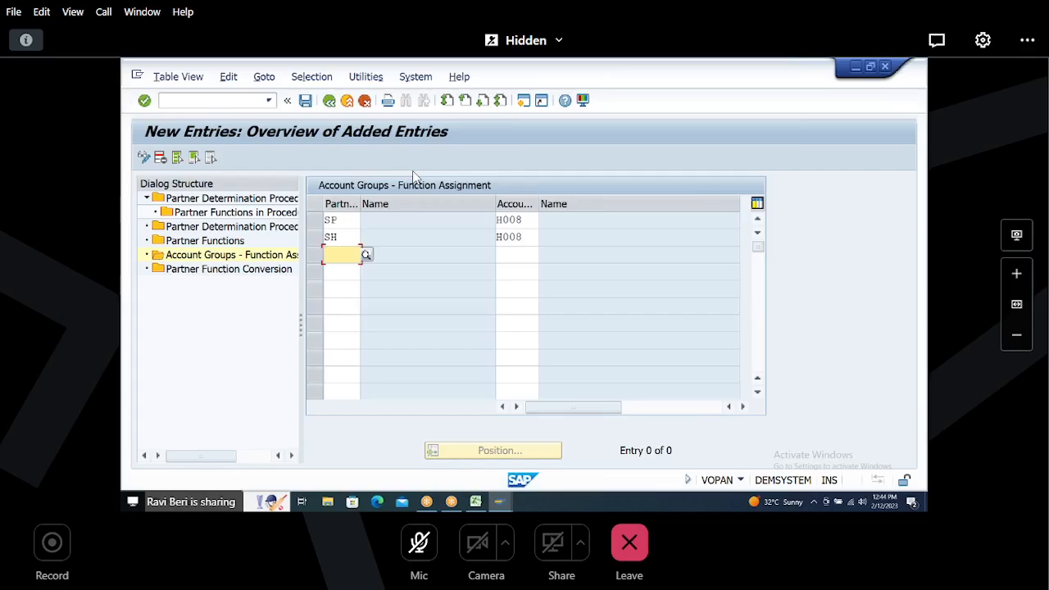
Step: Assign partner functions PY and BP to account group H008 and confirm the entries
{"action": "type", "text": "PY"}
{"action": "key", "text": "Tab"}
{"action": "type", "text": "H008"}
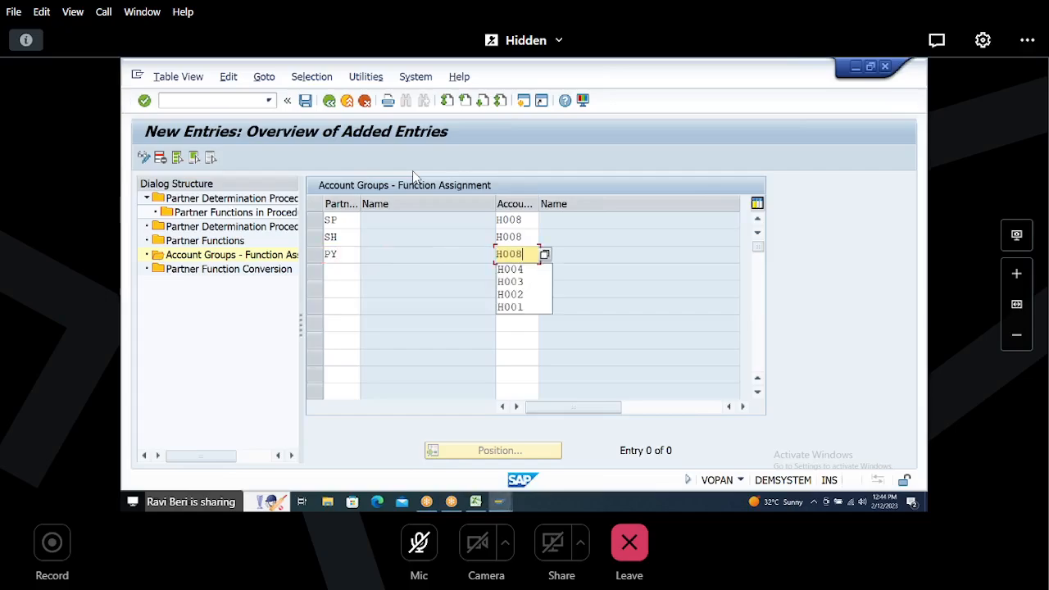
{"action": "key", "text": "Return"}
{"action": "type", "text": "BF"}
{"action": "key", "text": "Tab"}
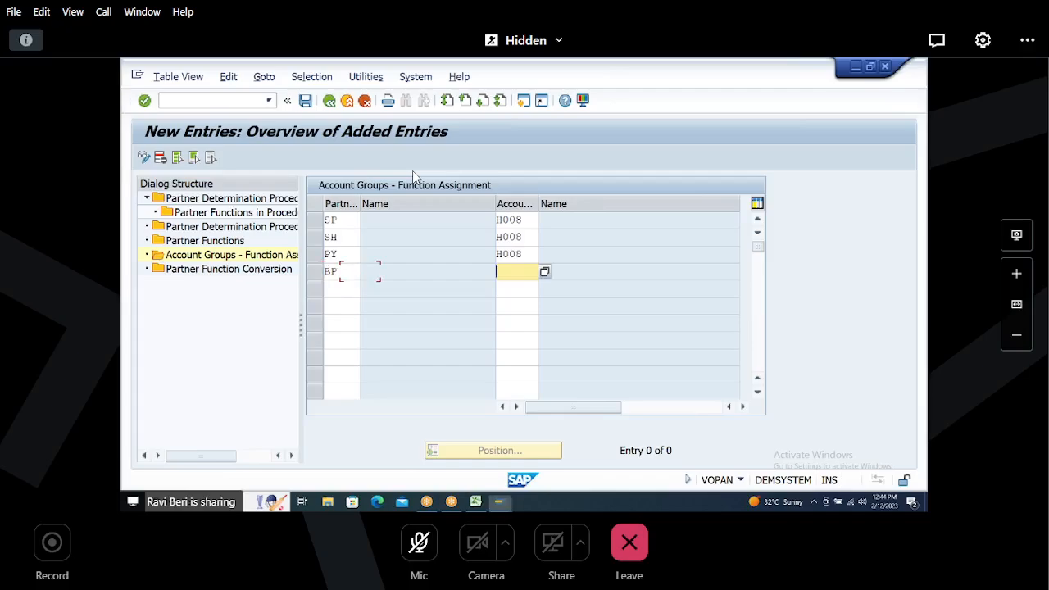
{"action": "type", "text": "H008"}
{"action": "key", "text": "Return"}
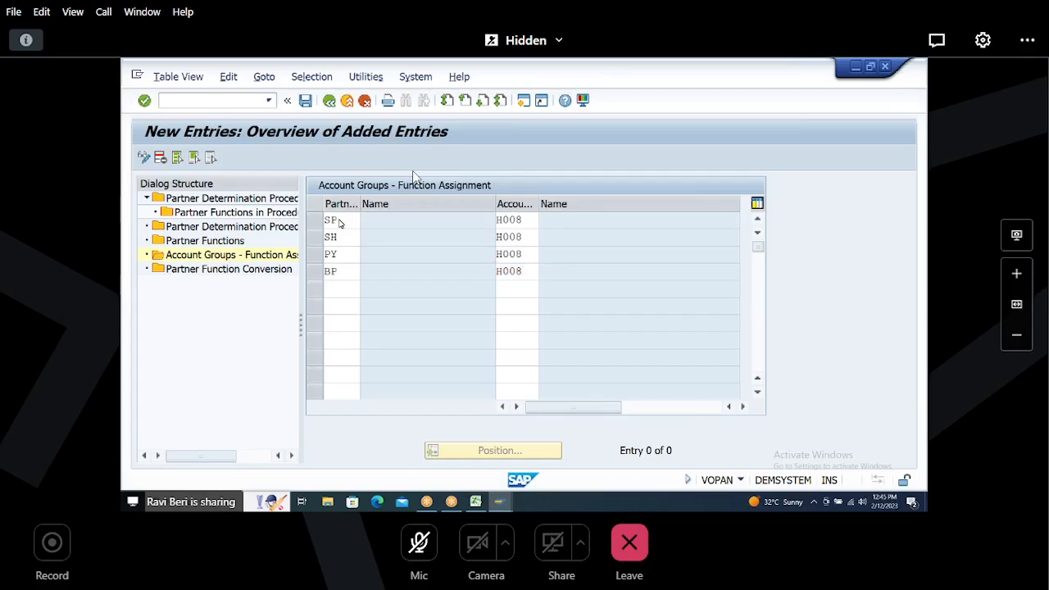
{"action": "key", "text": "Return"}
{"action": "key", "text": "Return"}
{"action": "key", "text": "Return"}
{"action": "key", "text": "Return"}
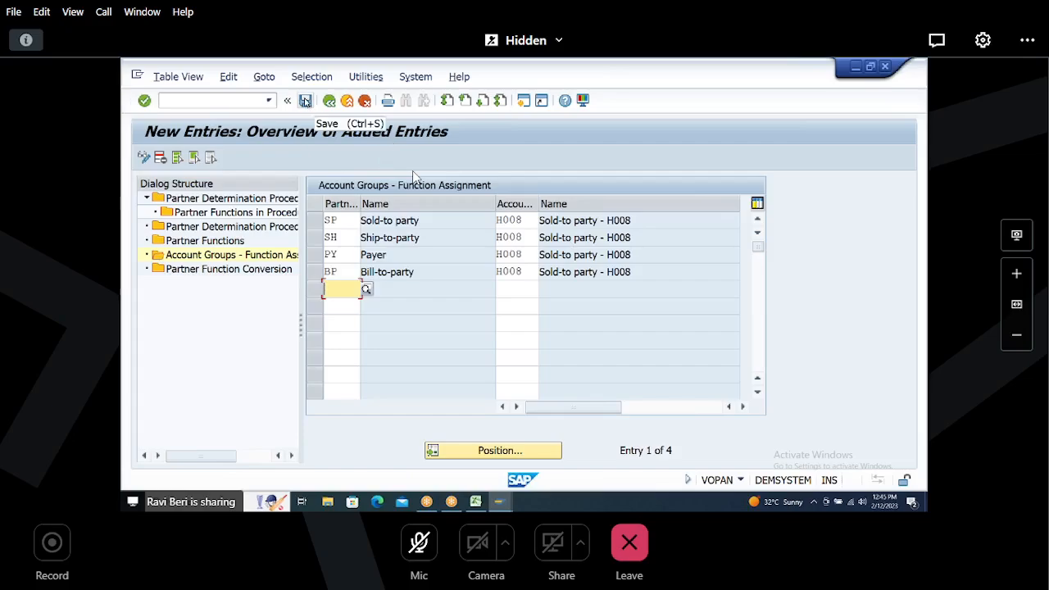
Step: Save the account group partner function assignments, confirming the customizing request prompt
{"action": "key", "text": "ctrl+s"}
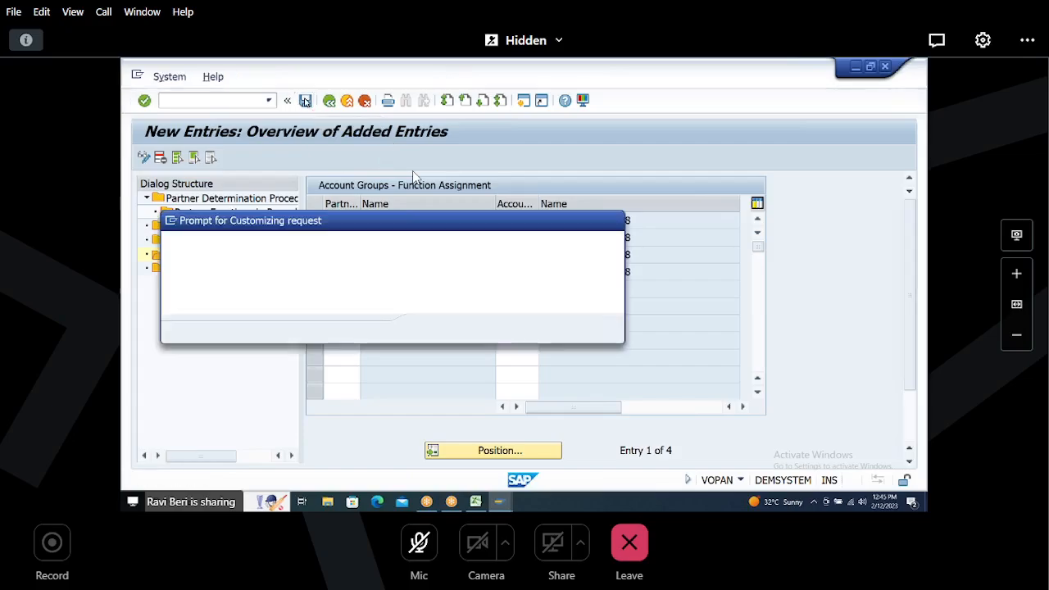
{"action": "left_click", "coordinate": [428, 329]}
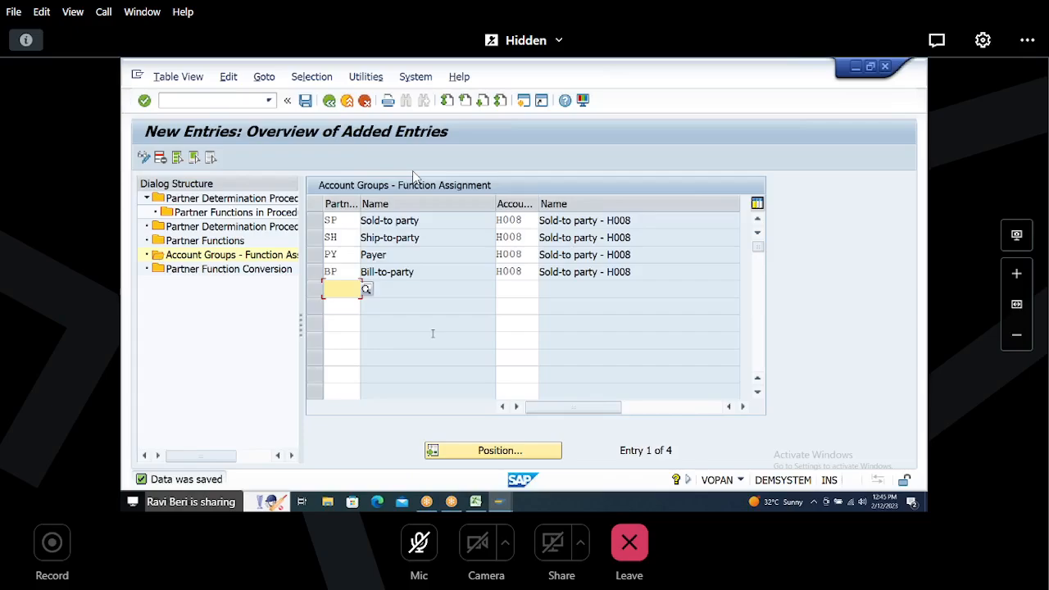
{"action": "key", "text": "ctrl+s"}
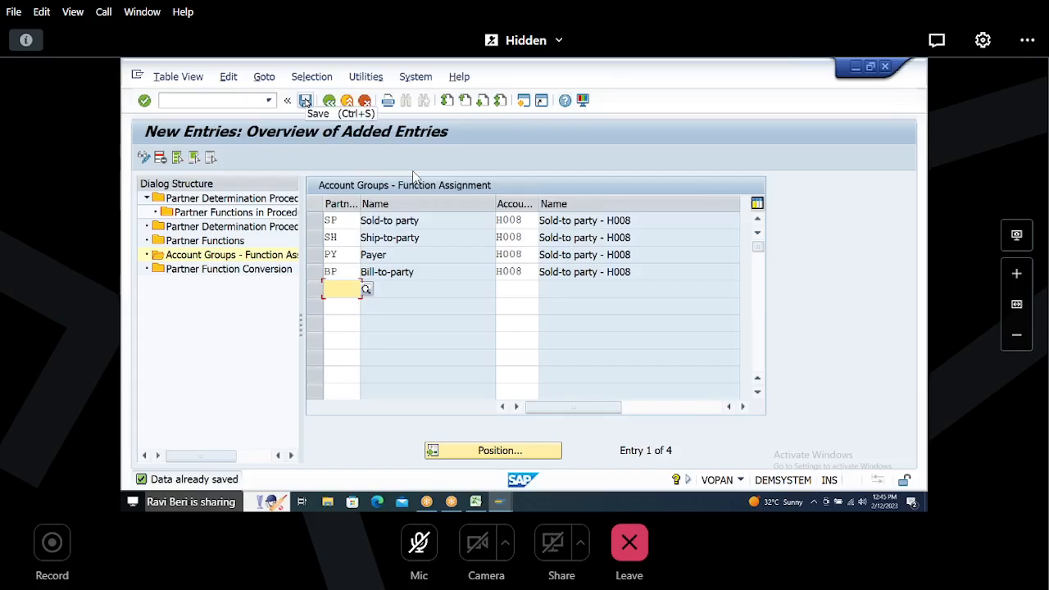
{"action": "left_click", "coordinate": [305, 100]}
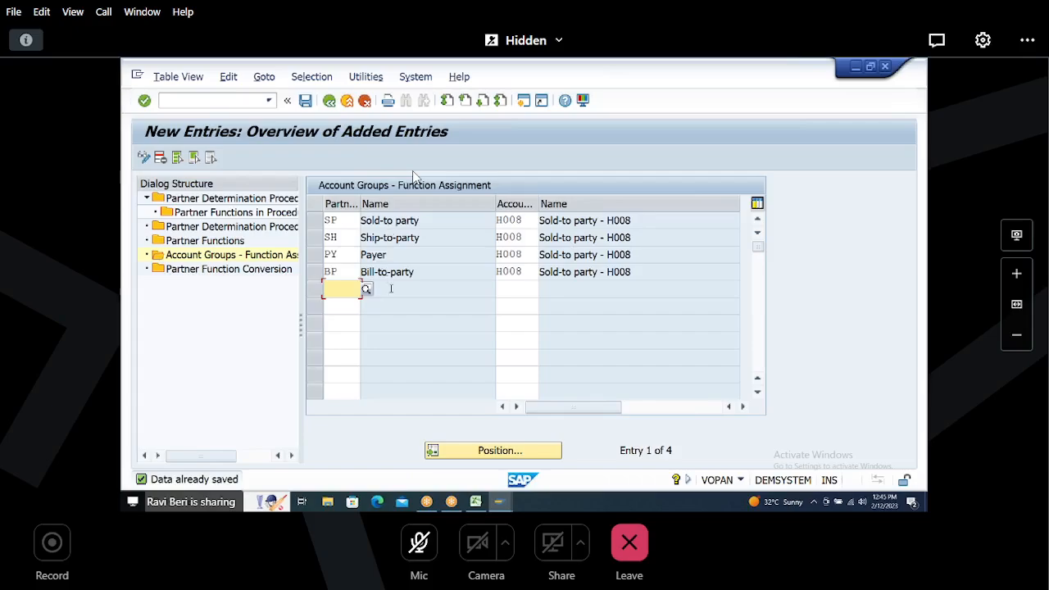
Step: Switch to the Excel sheet and add step 4, CREATE CUSTOMERS WITH YOUR OWN ACCOUNT GROUP, in row 39
{"action": "left_click", "coordinate": [476, 502]}
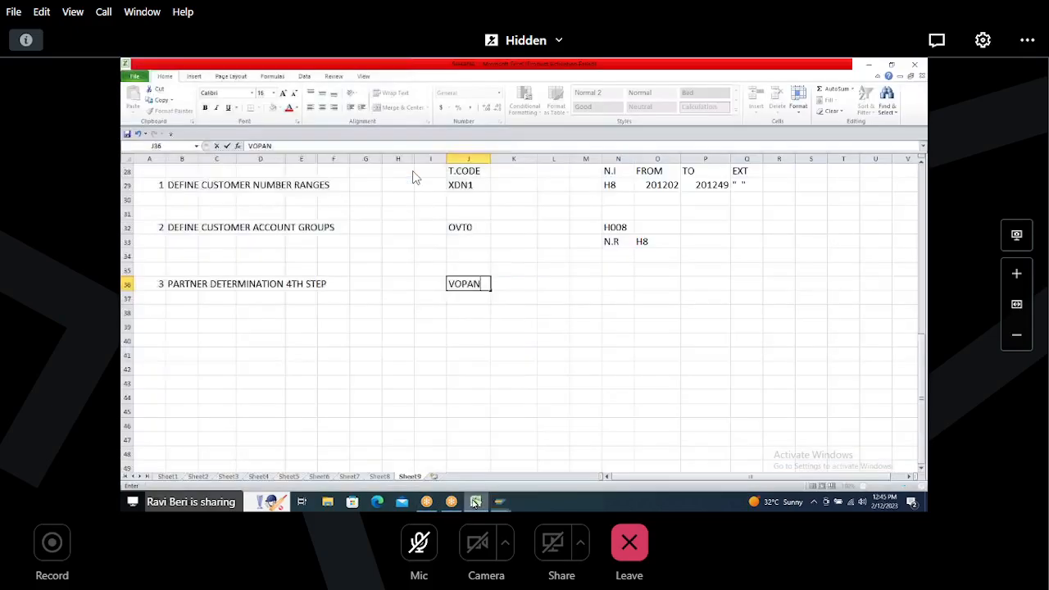
{"action": "left_click", "coordinate": [157, 328]}
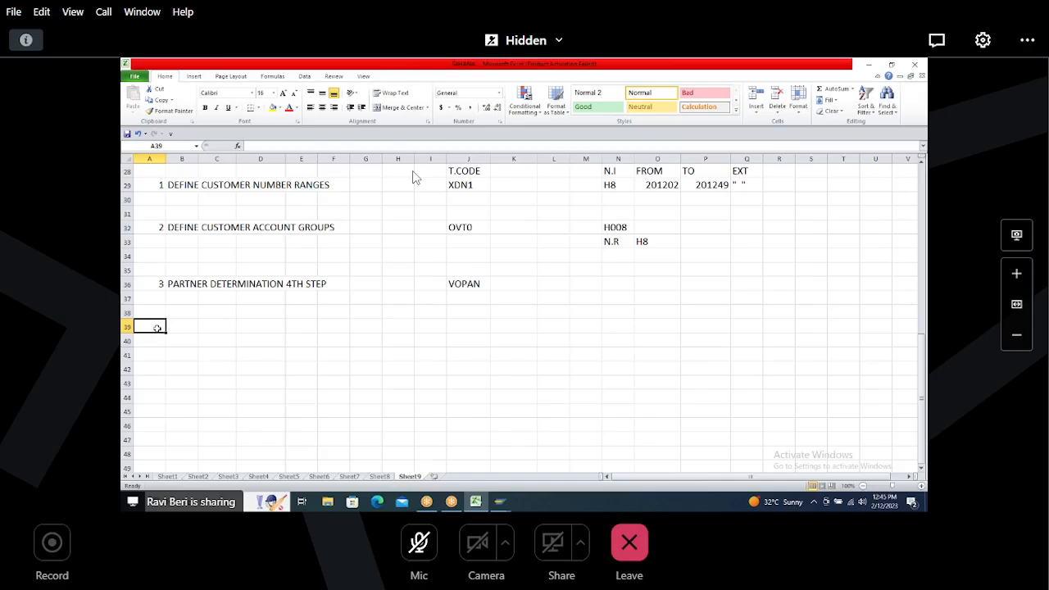
{"action": "key", "text": "Tab"}
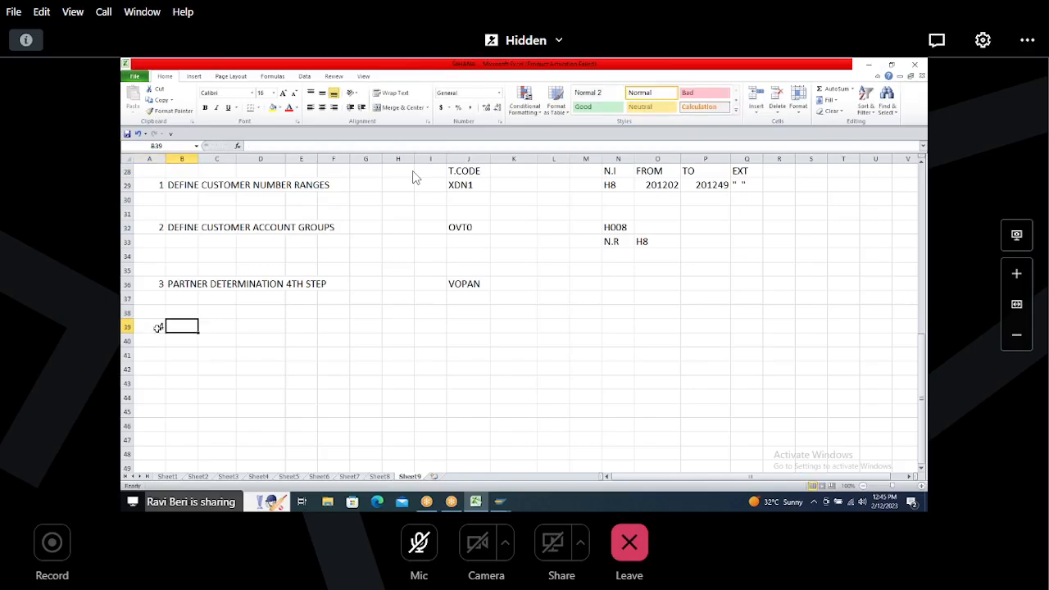
{"action": "type", "text": "CREATE CU"}
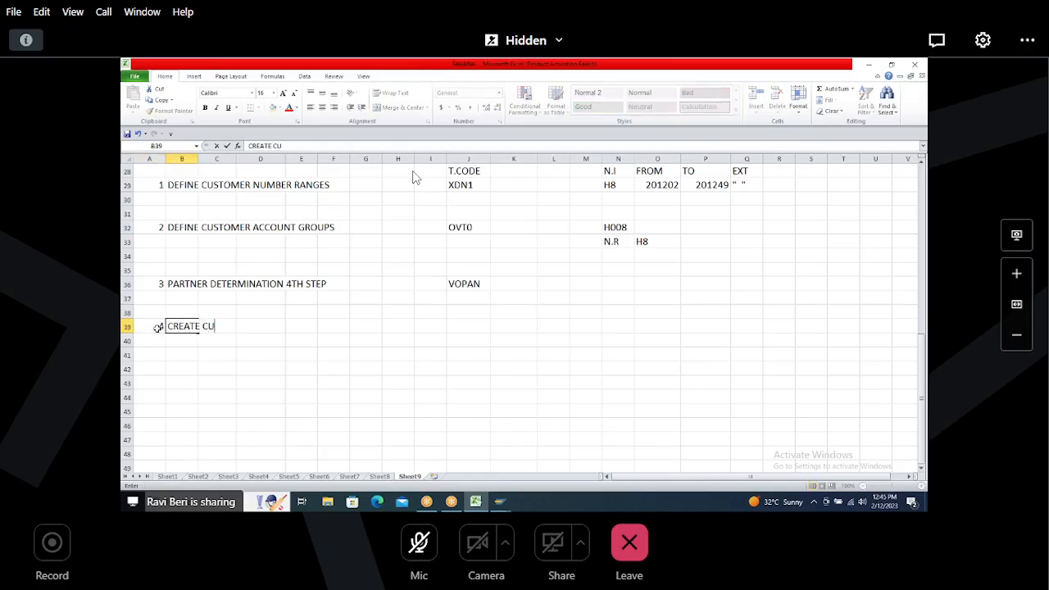
{"action": "type", "text": "STOMERS WITH "}
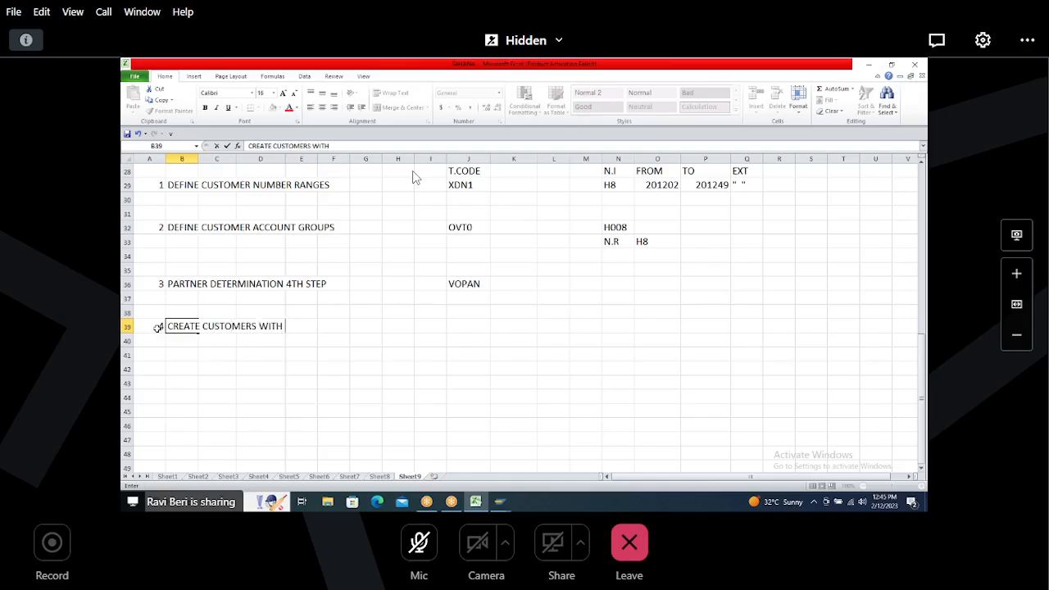
{"action": "type", "text": "YOUR OWN ACCOUNT G"}
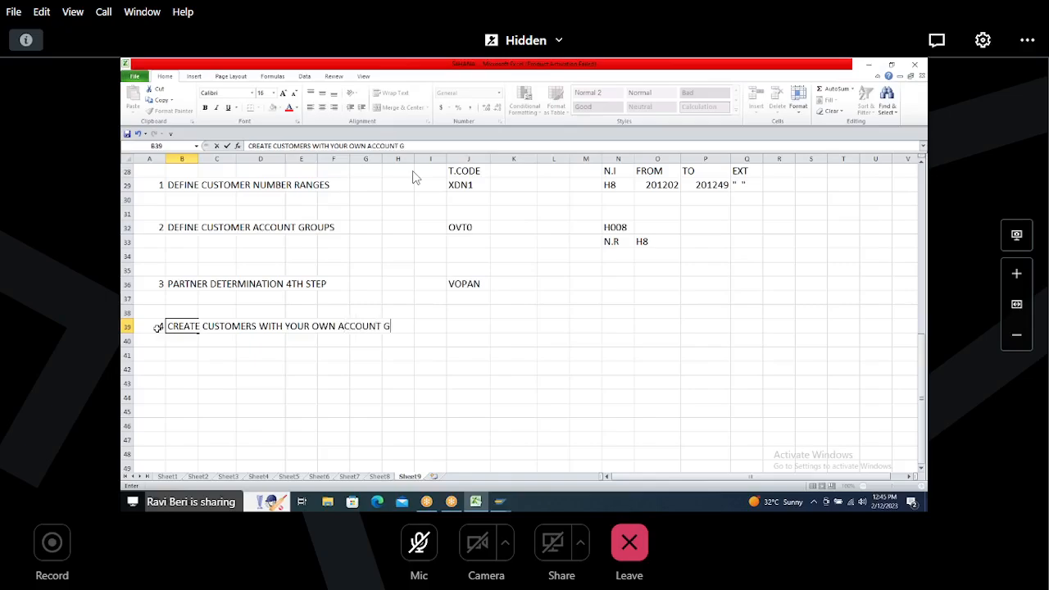
{"action": "type", "text": "ROUP"}
{"action": "left_click", "coordinate": [469, 326]}
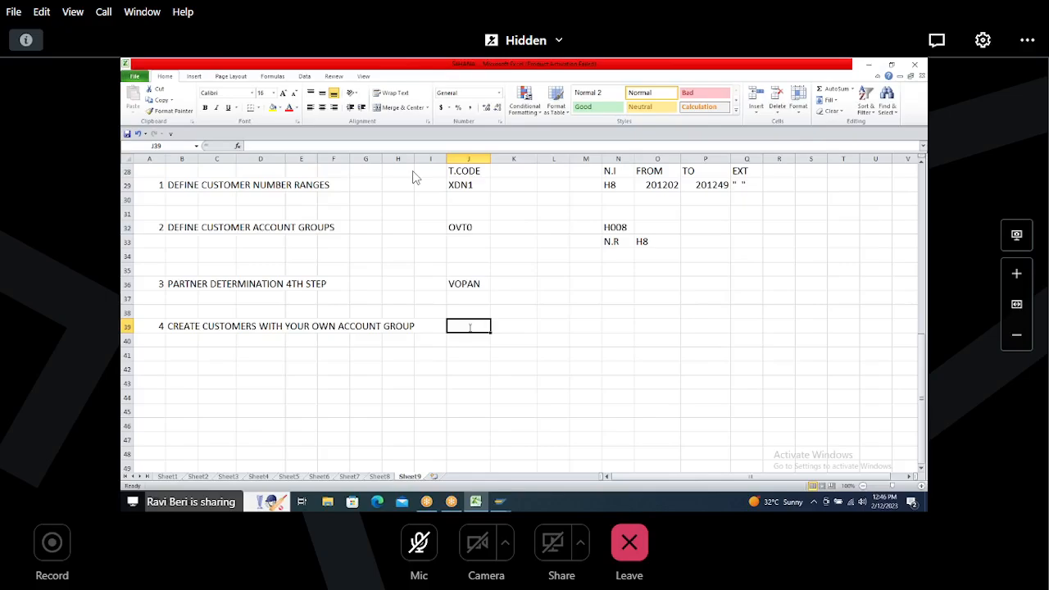
Step: Enter XD01 as the transaction code for step 4 and save the workbook
{"action": "type", "text": "XD01"}
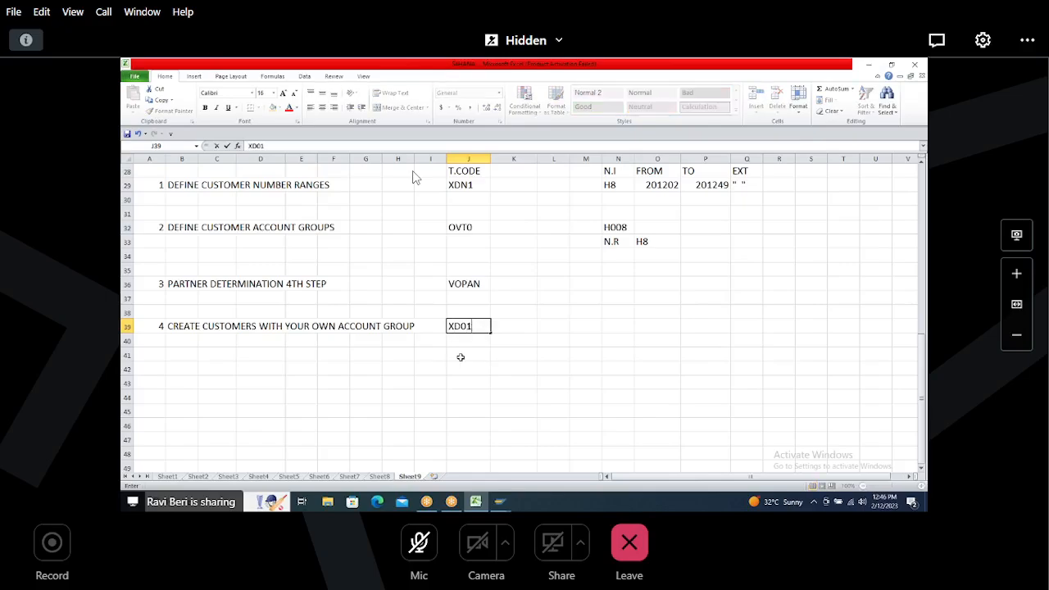
{"action": "left_click", "coordinate": [463, 356]}
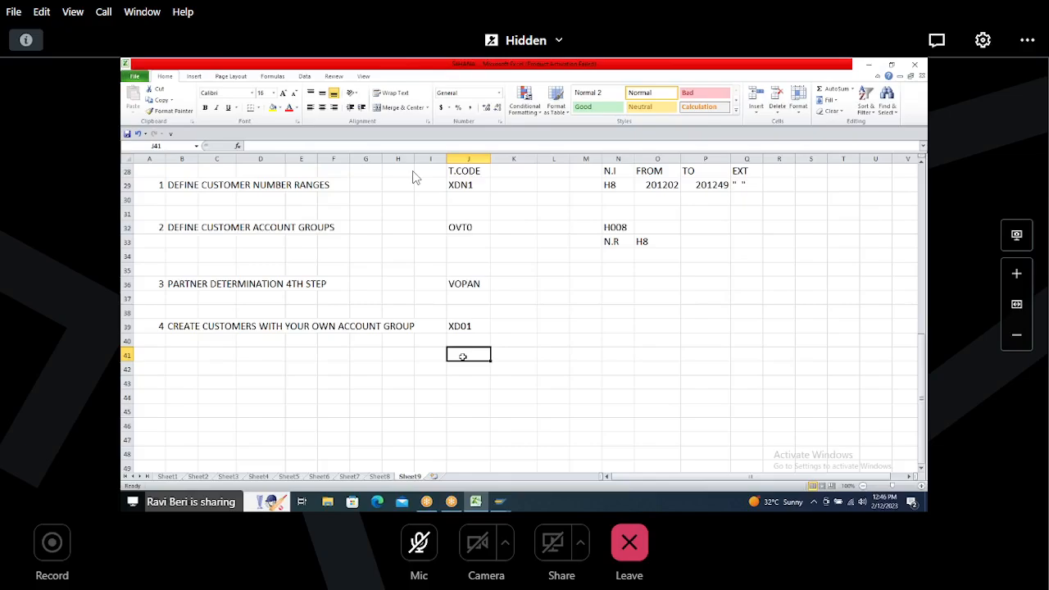
{"action": "left_click", "coordinate": [462, 381]}
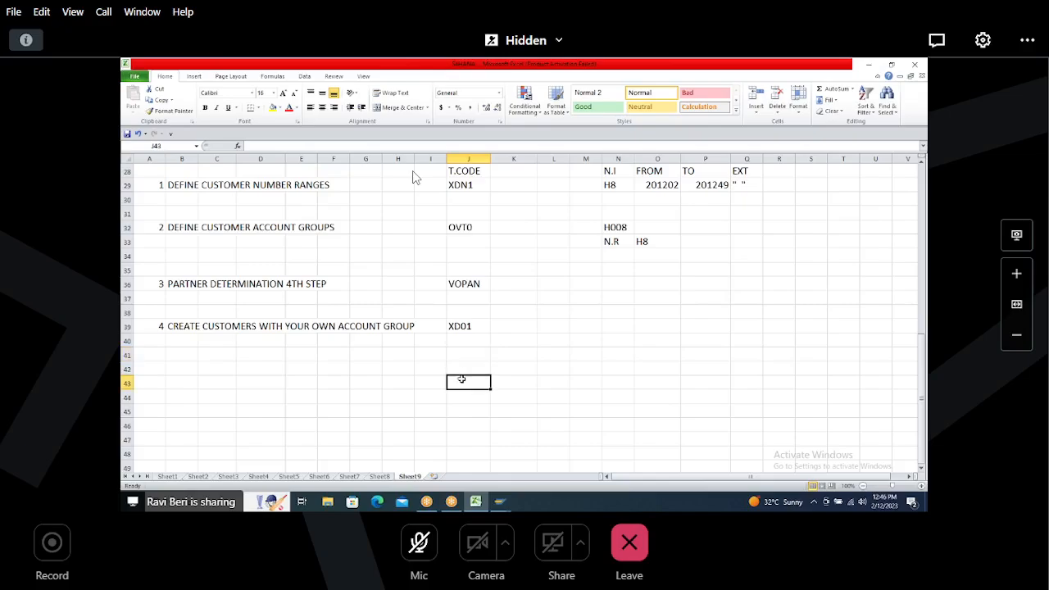
{"action": "key", "text": "ctrl+s"}
Step: Return to SAP and start transaction XD01 to create a customer
{"action": "key", "text": "alt+Tab"}
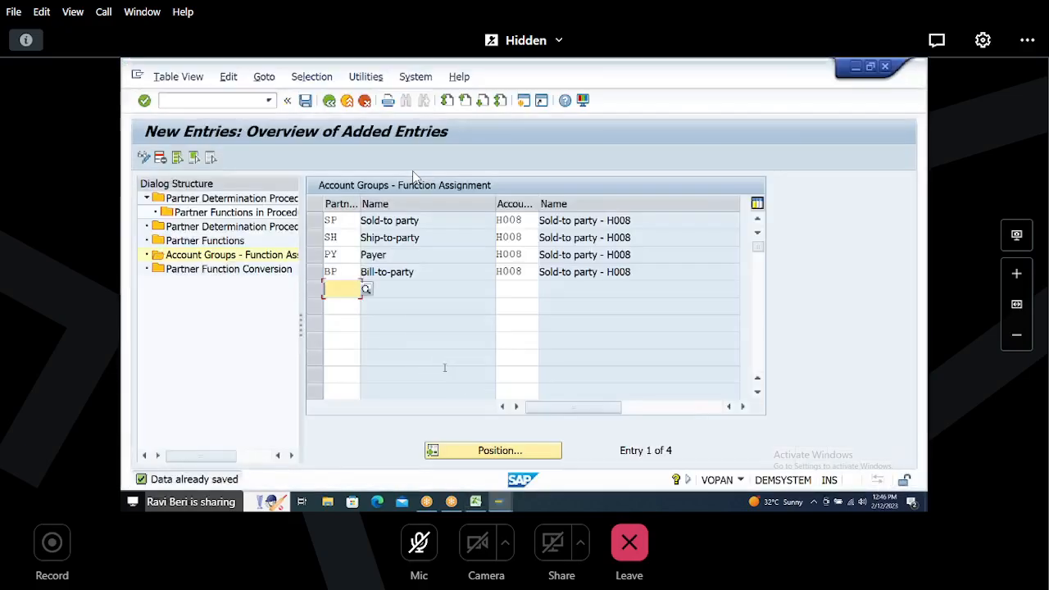
{"action": "left_click", "coordinate": [221, 106]}
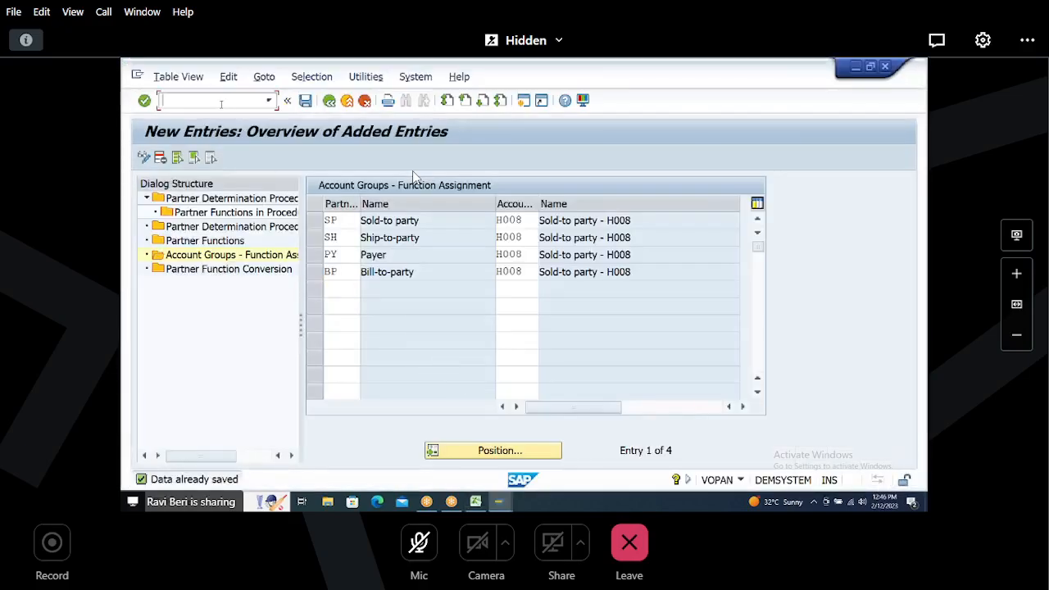
{"action": "type", "text": "/NXD01"}
{"action": "key", "text": "Return"}
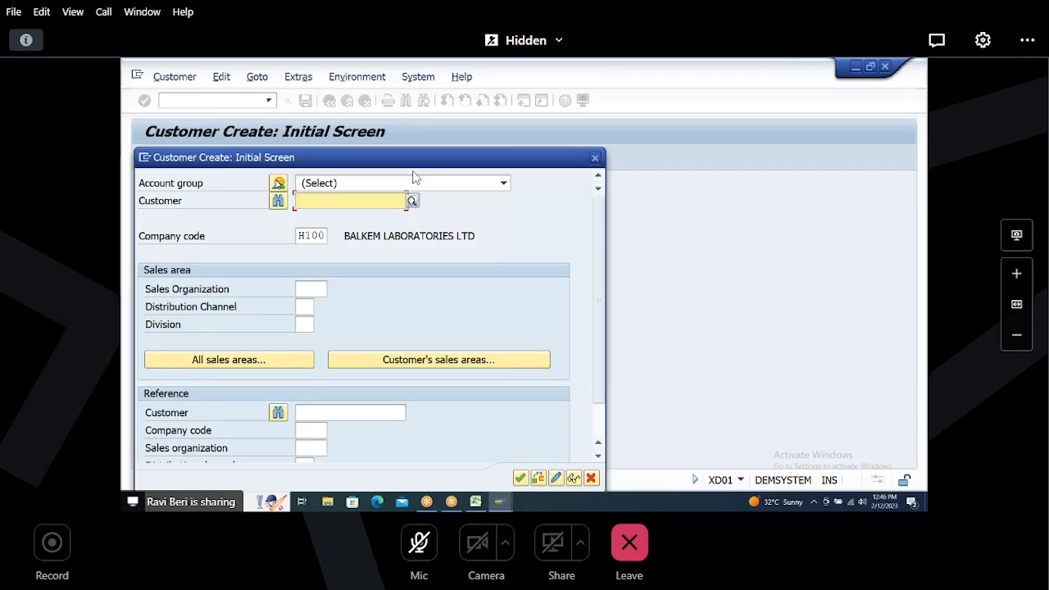
Step: Pick account group H008 from the account group list on the initial screen
{"action": "left_click", "coordinate": [278, 184]}
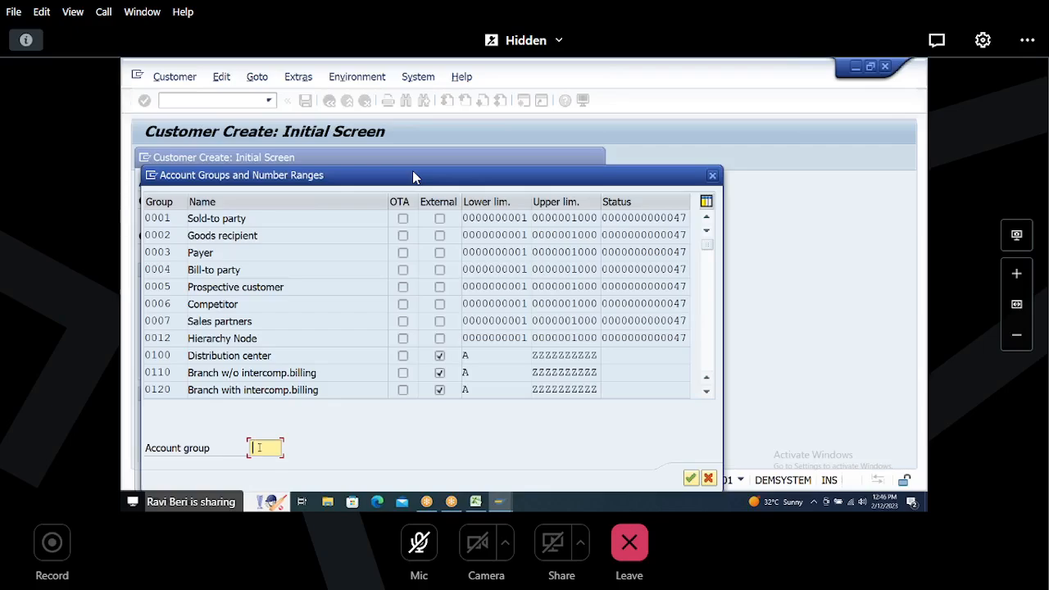
{"action": "type", "text": "D008"}
{"action": "key", "text": "Return"}
{"action": "double_click", "coordinate": [175, 219]}
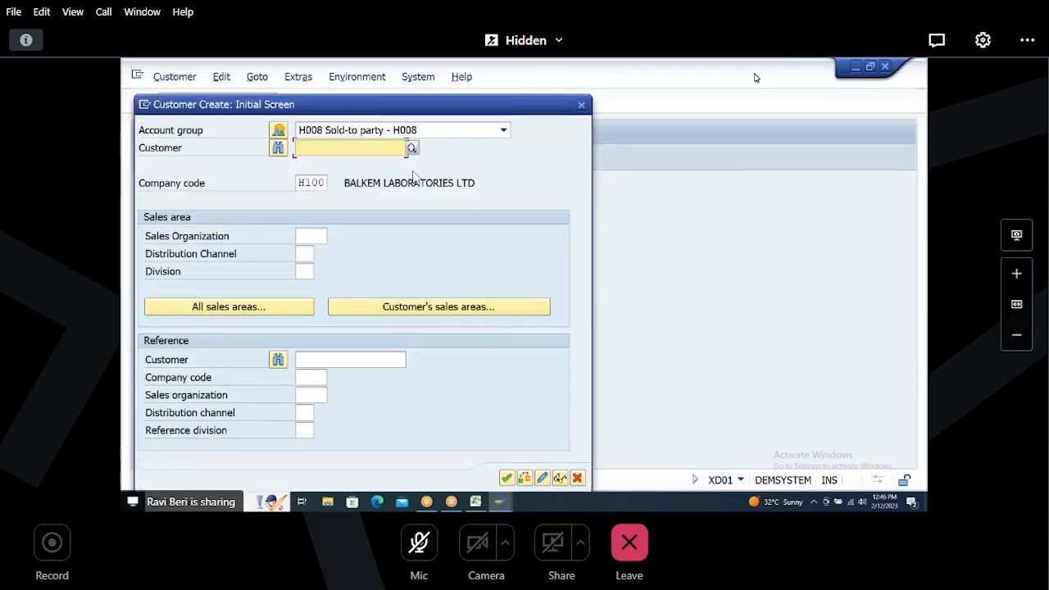
{"action": "left_click", "coordinate": [753, 76]}
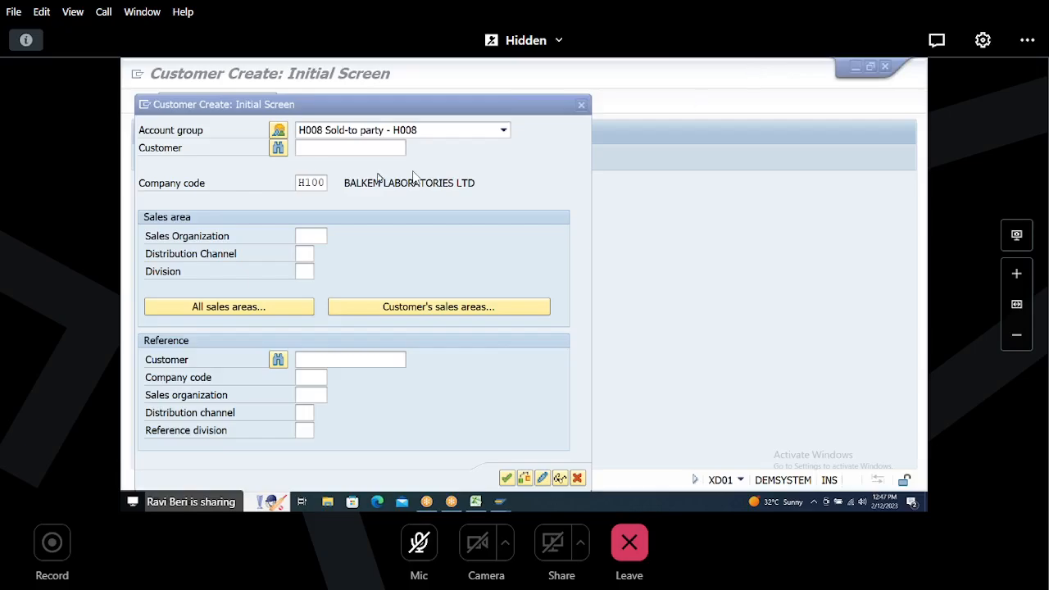
Step: Set sales organization H100, distribution channel H1 and division H1, and proceed to general data
{"action": "left_click", "coordinate": [310, 237]}
{"action": "type", "text": "H100"}
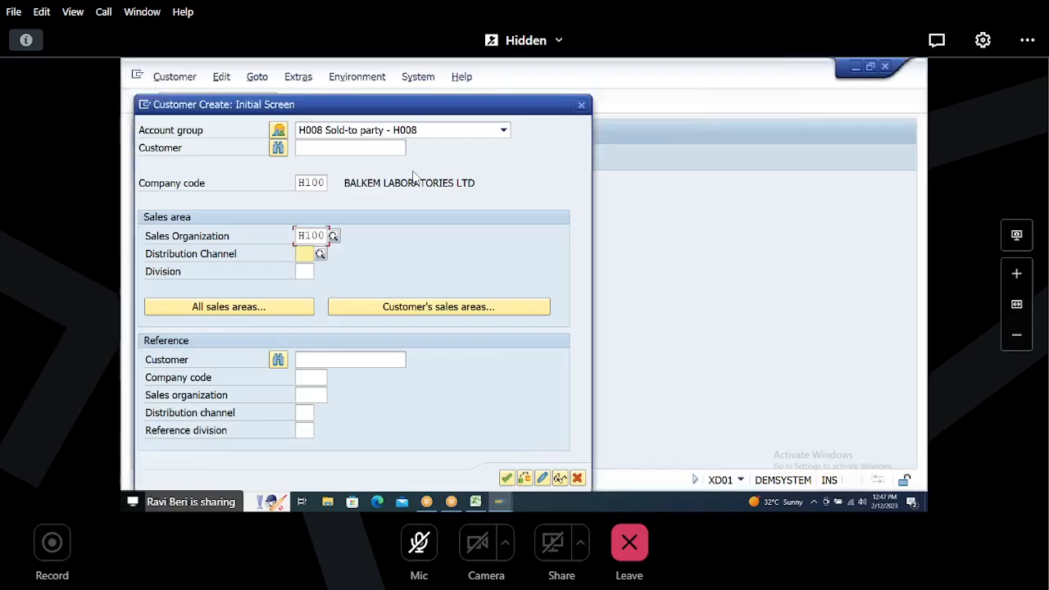
{"action": "key", "text": "Tab"}
{"action": "type", "text": "H1"}
{"action": "key", "text": "Tab"}
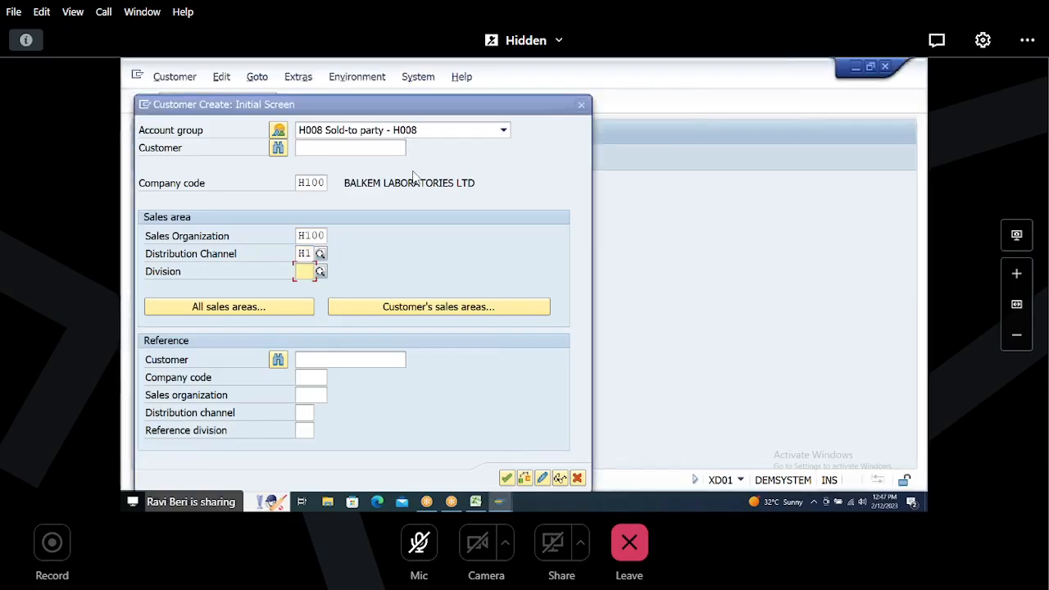
{"action": "type", "text": "H1"}
{"action": "key", "text": "Return"}
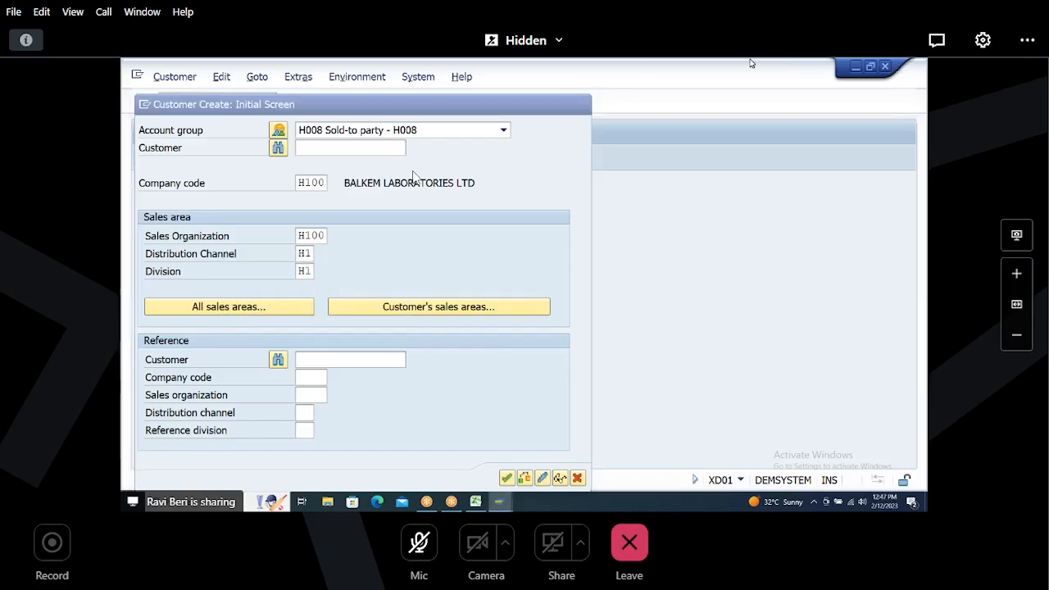
{"action": "key", "text": "Return"}
{"action": "left_click", "coordinate": [750, 76]}
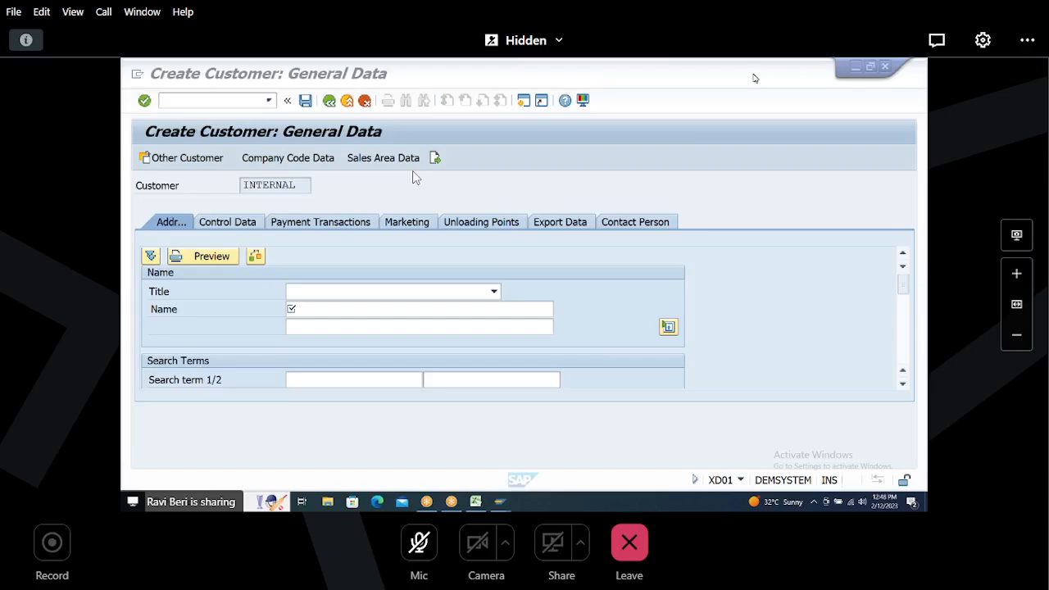
Step: Enter the customer name H008 CUSTOMER 1 and search terms H008 and CUST1
{"action": "left_click", "coordinate": [346, 308]}
{"action": "type", "text": "H"}
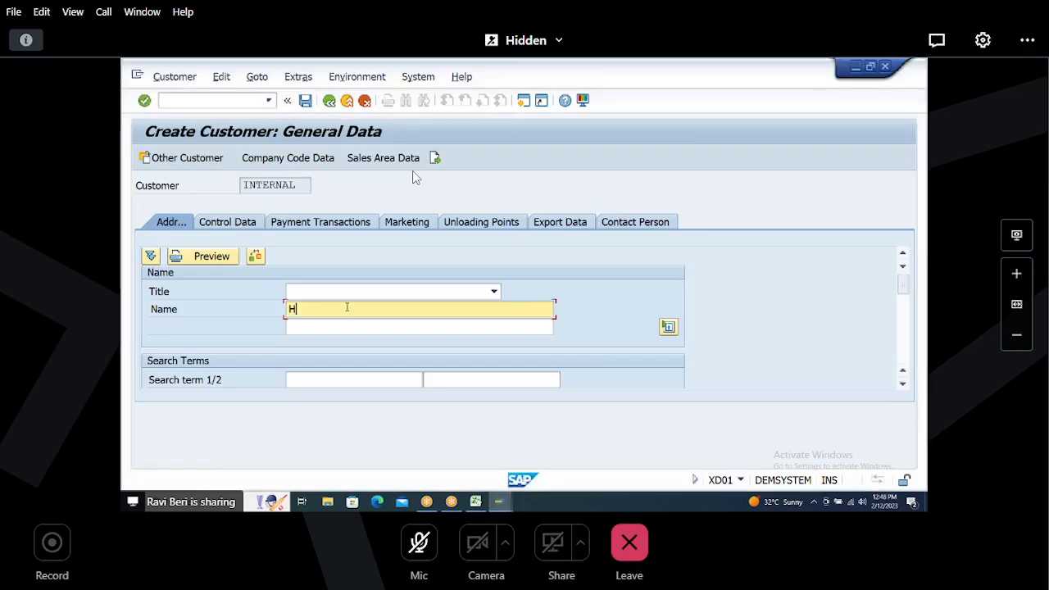
{"action": "type", "text": "008 CUSTOMER 1"}
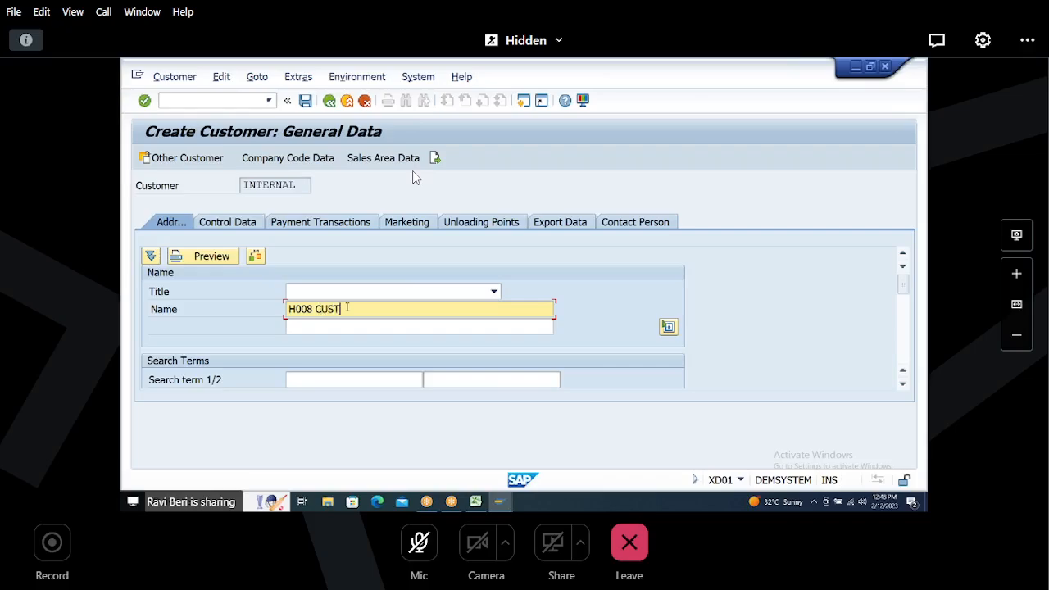
{"action": "key", "text": "Return"}
{"action": "key", "text": "Tab"}
{"action": "key", "text": "Tab"}
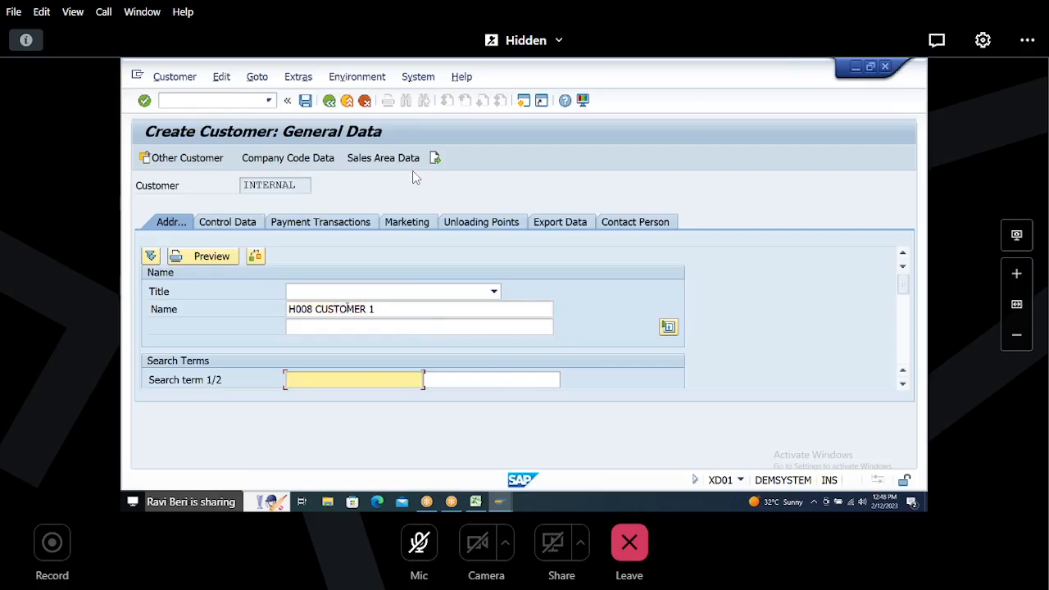
{"action": "type", "text": "H008"}
{"action": "key", "text": "Tab"}
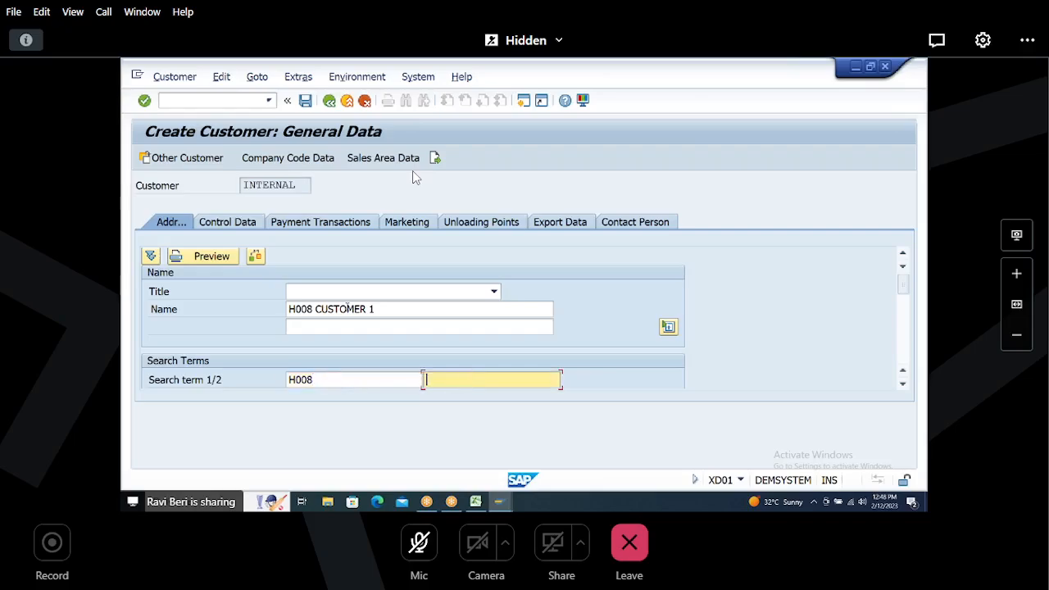
{"action": "type", "text": "CUST1"}
{"action": "key", "text": "Tab"}
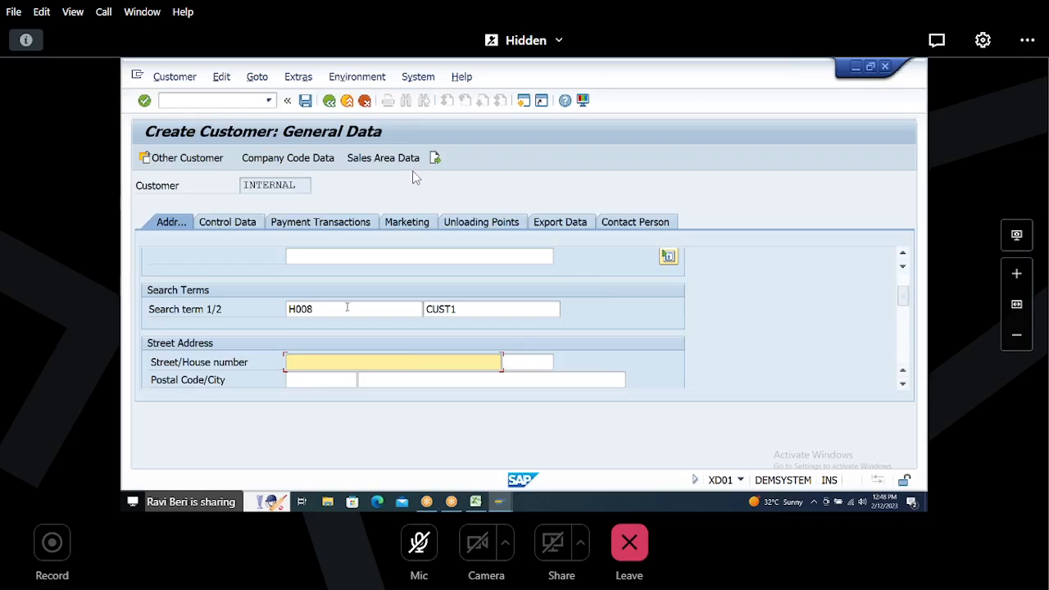
Step: Fill in the customer's street, house number, postal code and city, with country IN and region 36
{"action": "type", "text": "S.R.NAGAR"}
{"action": "key", "text": "Tab"}
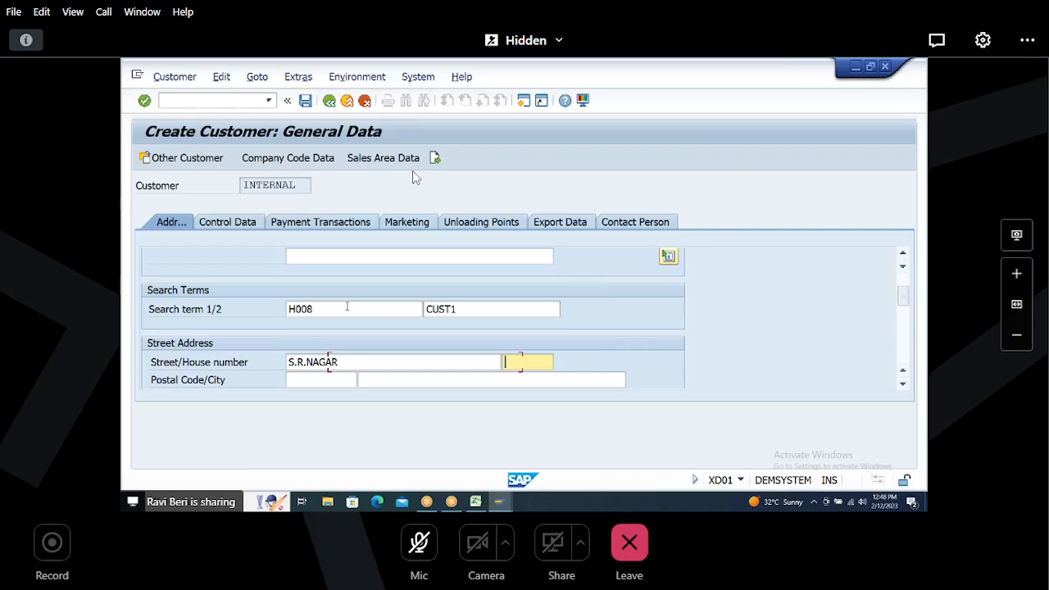
{"action": "type", "text": "2-2-2"}
{"action": "key", "text": "Tab"}
{"action": "type", "text": "5"}
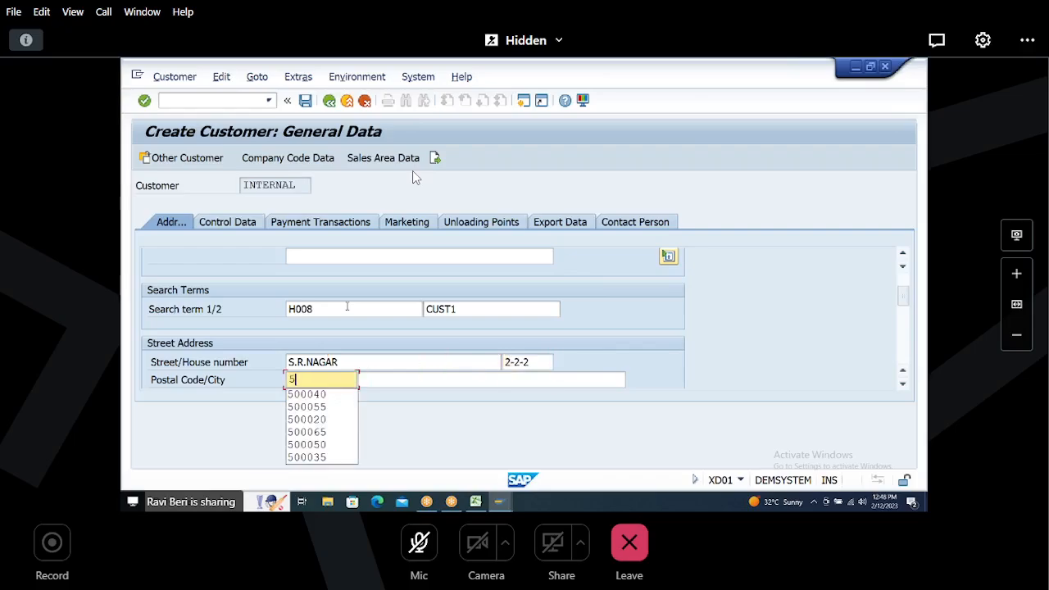
{"action": "key", "text": "Down"}
{"action": "key", "text": "Tab"}
{"action": "type", "text": "HYDERBAD"}
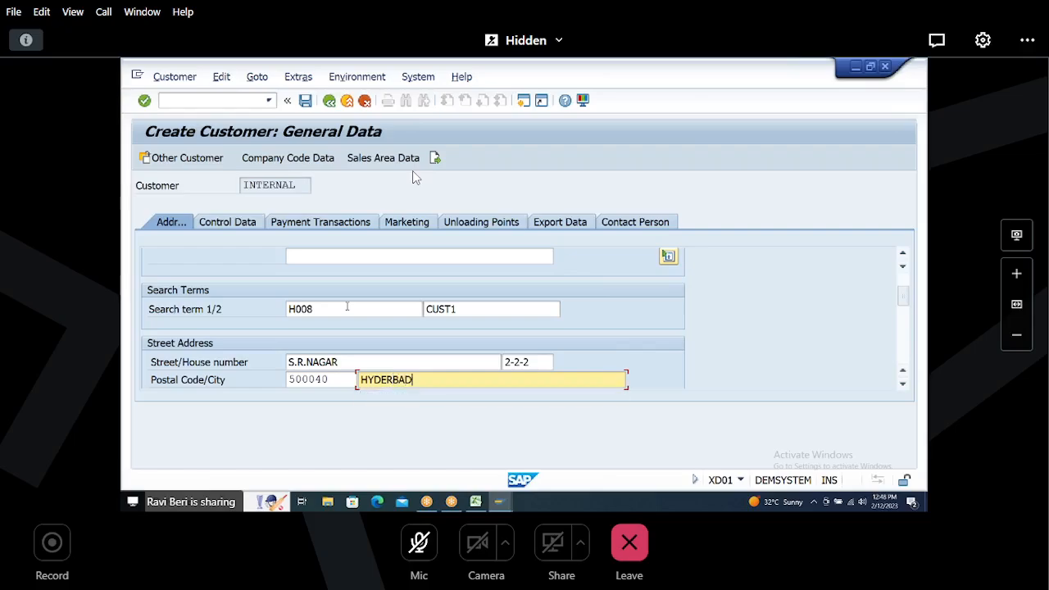
{"action": "key", "text": "Tab"}
{"action": "type", "text": "IN"}
{"action": "key", "text": "Tab"}
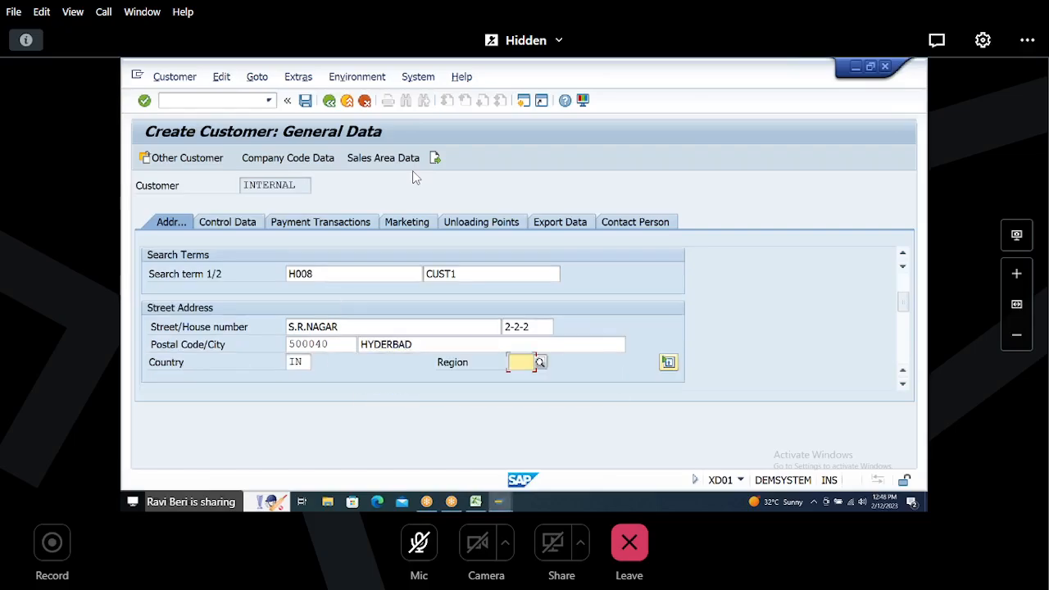
{"action": "type", "text": "36"}
{"action": "key", "text": "Tab"}
{"action": "key", "text": "Tab"}
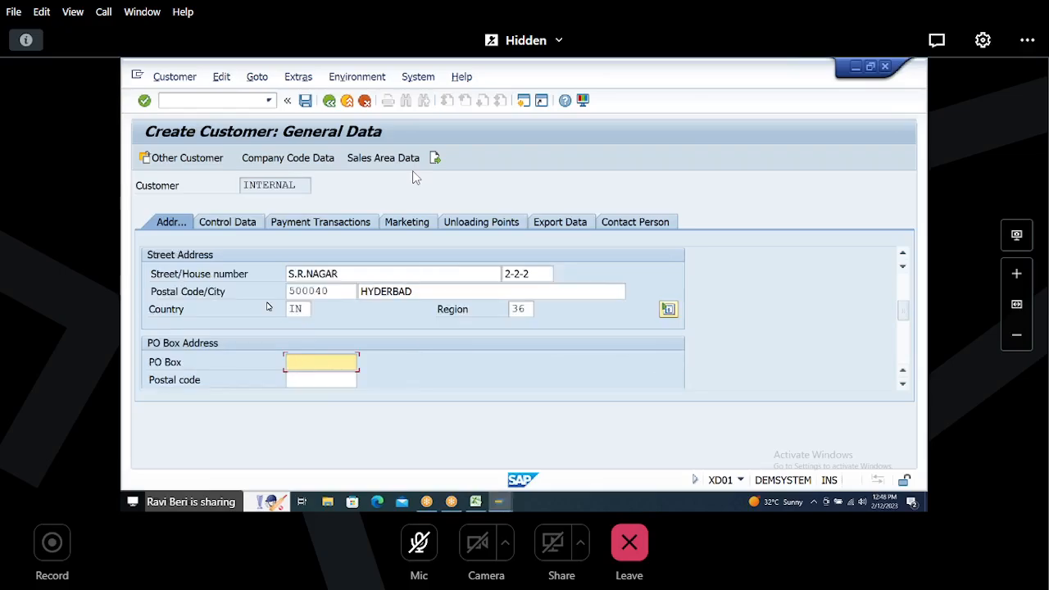
Step: Open the company code data, then move on to the sales area data of the new customer
{"action": "left_click", "coordinate": [303, 159]}
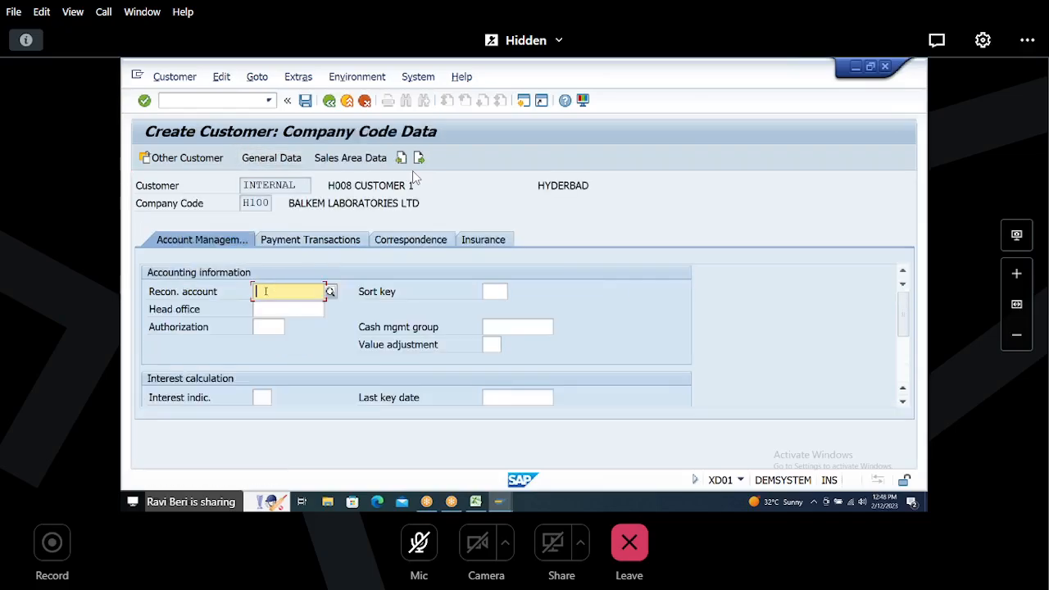
{"action": "left_click", "coordinate": [265, 292]}
{"action": "left_click", "coordinate": [273, 306]}
{"action": "left_click", "coordinate": [340, 158]}
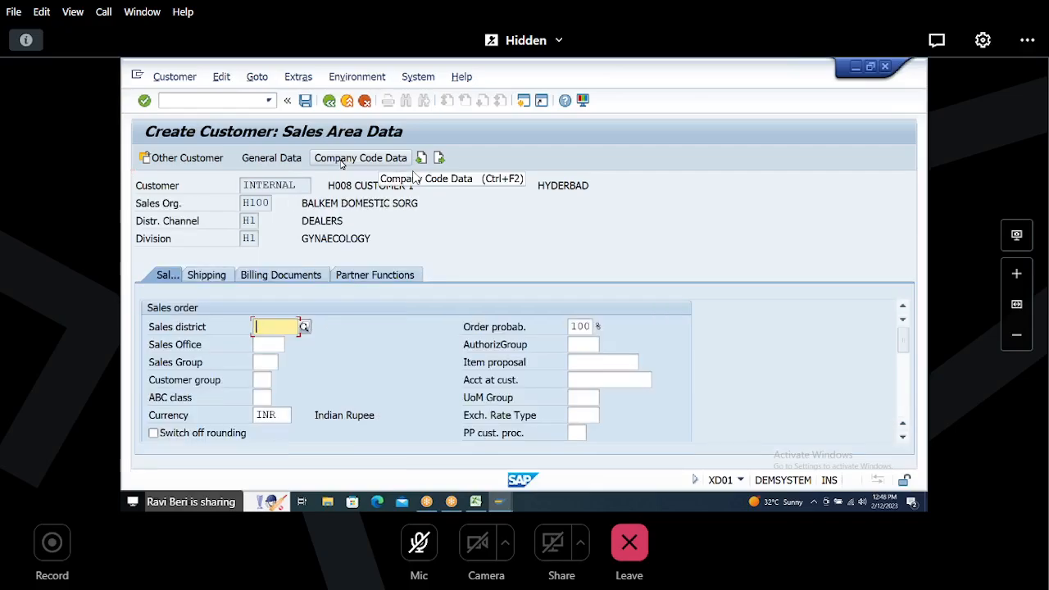
Step: Set shipping conditions 01 and delivering plant H100 in the customer's shipping data
{"action": "left_click", "coordinate": [201, 277]}
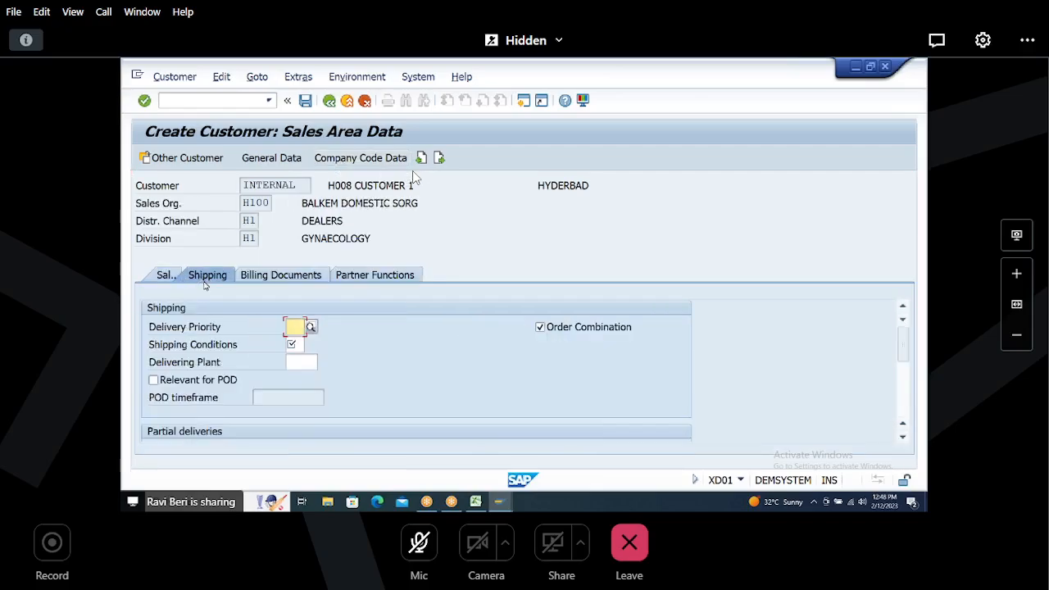
{"action": "left_click", "coordinate": [295, 345]}
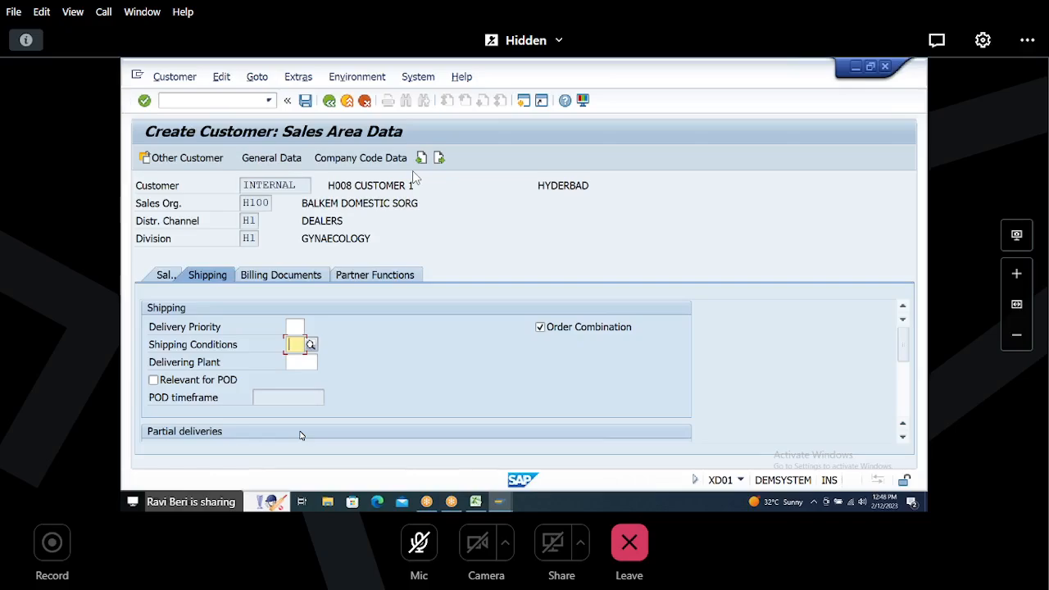
{"action": "type", "text": "01"}
{"action": "key", "text": "Tab"}
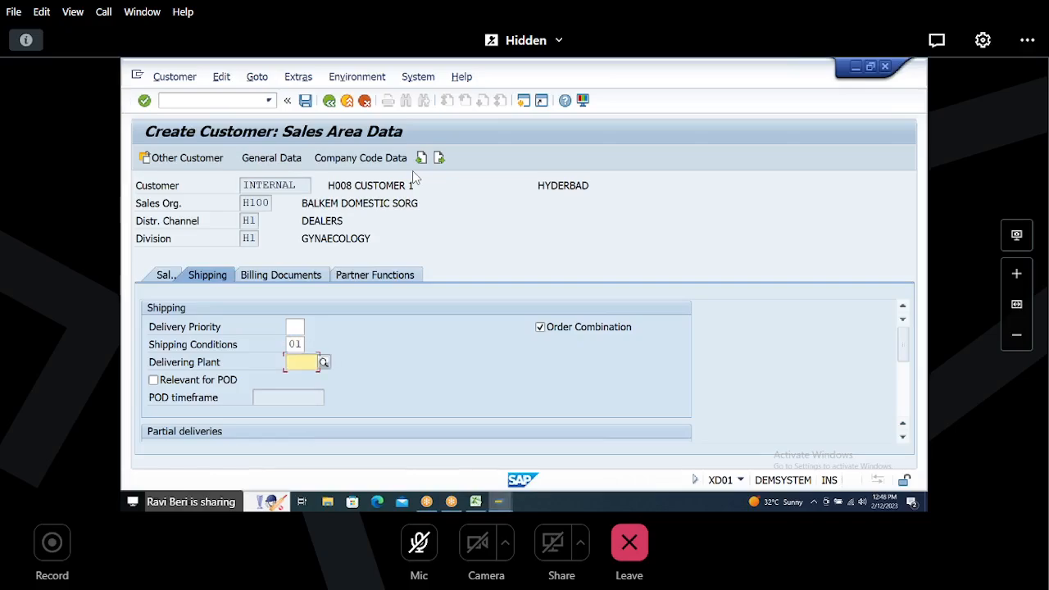
{"action": "type", "text": "H100"}
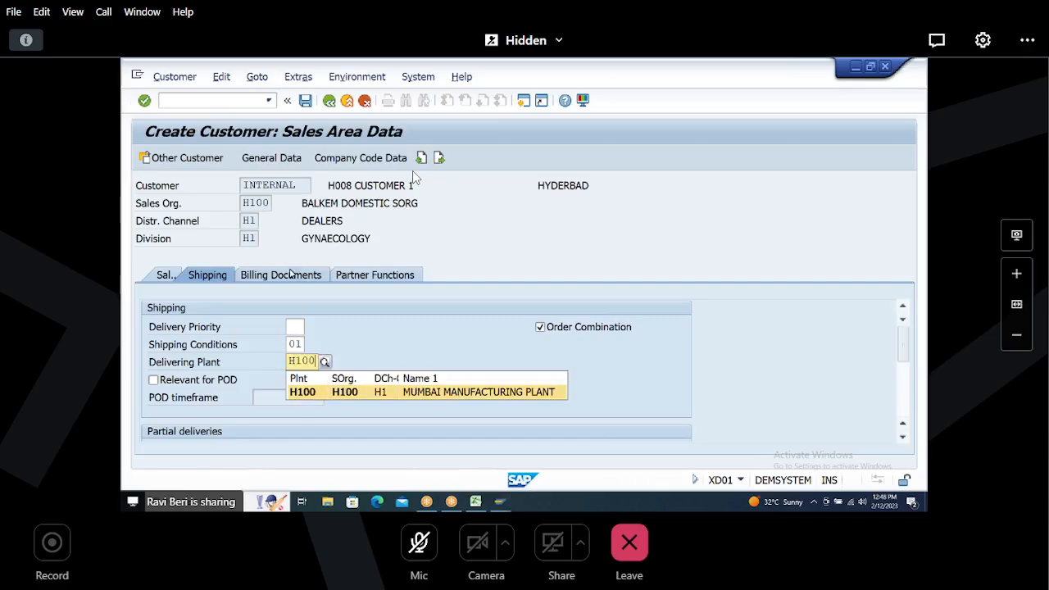
Step: In the billing data, set incoterms FOB with location HYD and terms of payment 0001
{"action": "left_click", "coordinate": [289, 276]}
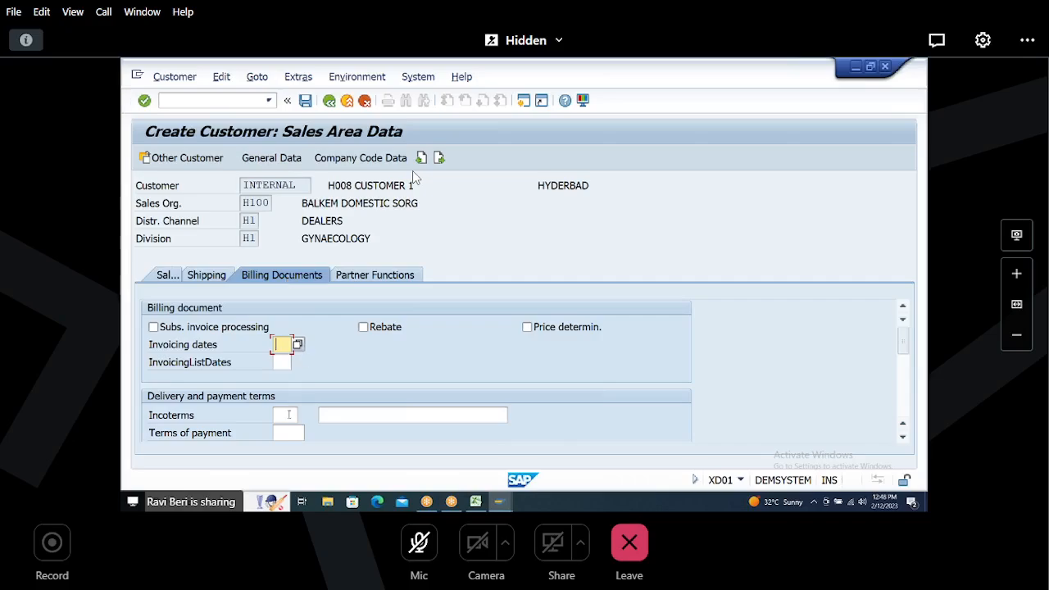
{"action": "left_click", "coordinate": [288, 415]}
{"action": "type", "text": "FOB"}
{"action": "key", "text": "Tab"}
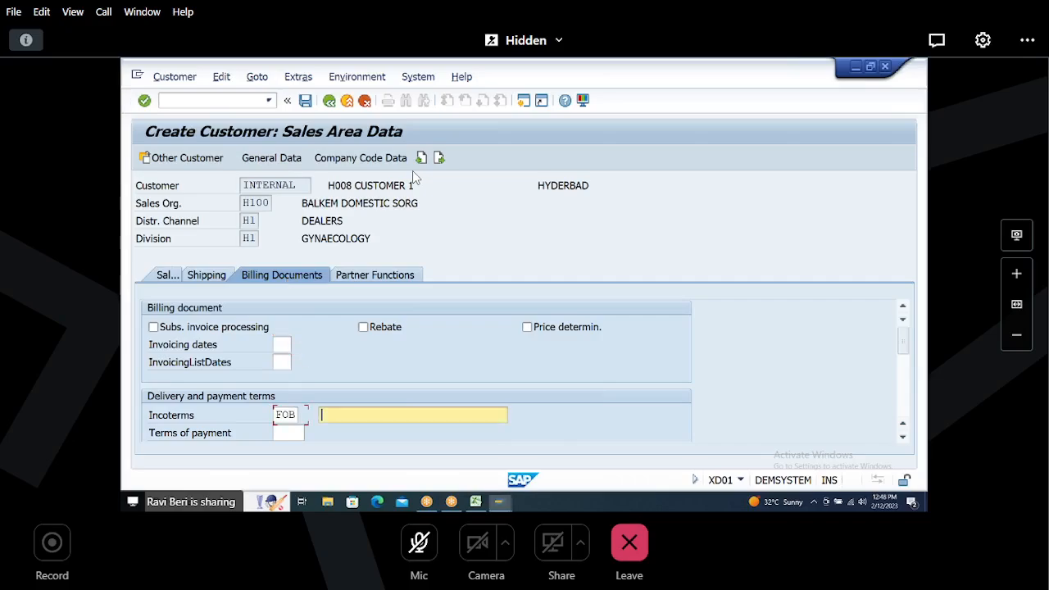
{"action": "type", "text": "HY"}
{"action": "key", "text": "Down"}
{"action": "key", "text": "Down"}
{"action": "key", "text": "Down"}
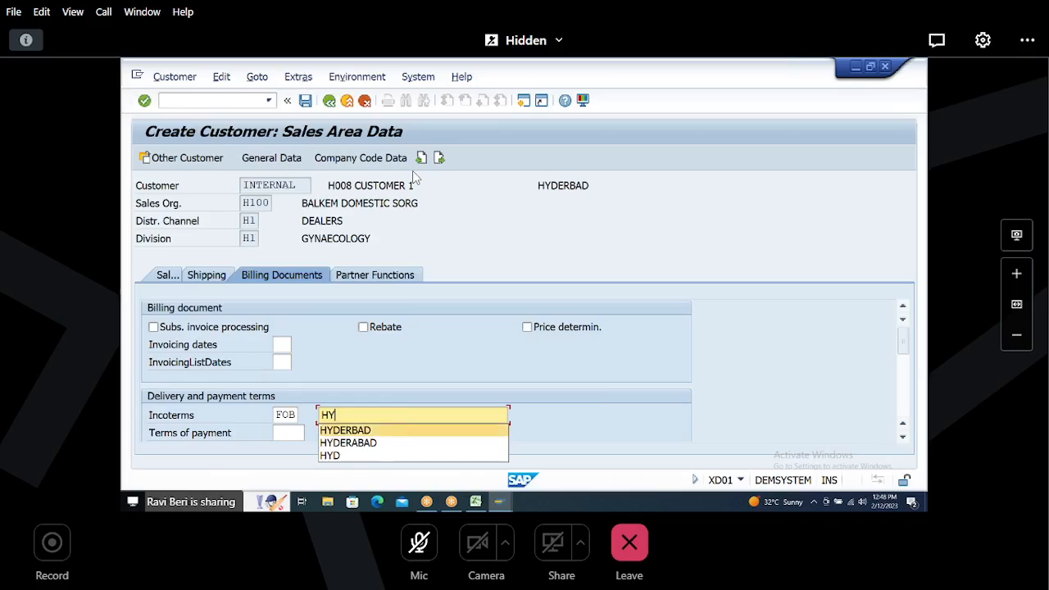
{"action": "key", "text": "Tab"}
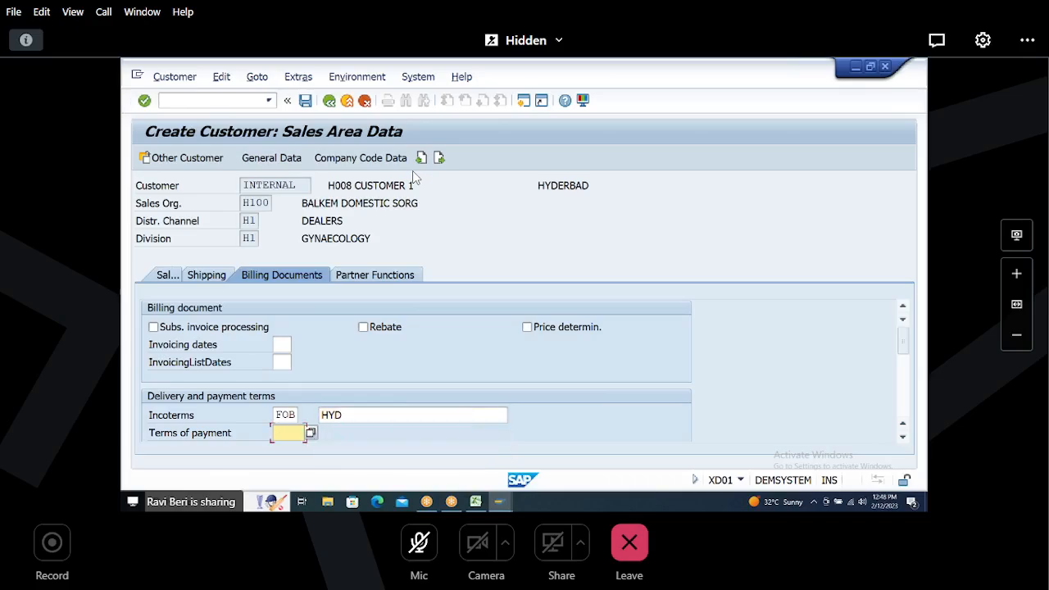
{"action": "type", "text": "0001"}
{"action": "key", "text": "Tab"}
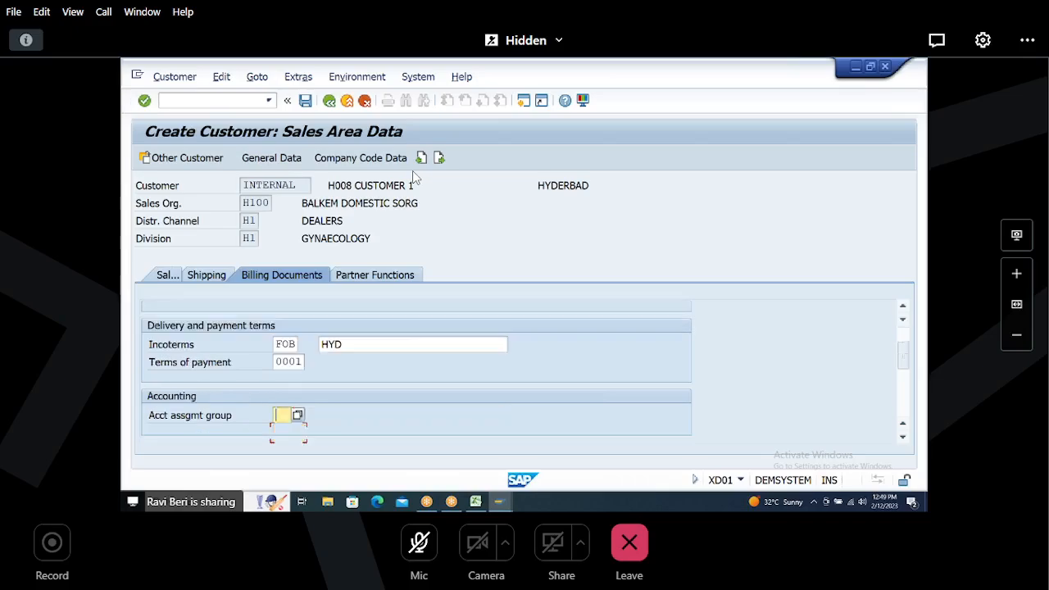
Step: Set account assignment group 01 and tax classification 0 for the CGST, IGST and SGST output taxes
{"action": "type", "text": "01"}
{"action": "key", "text": "Tab"}
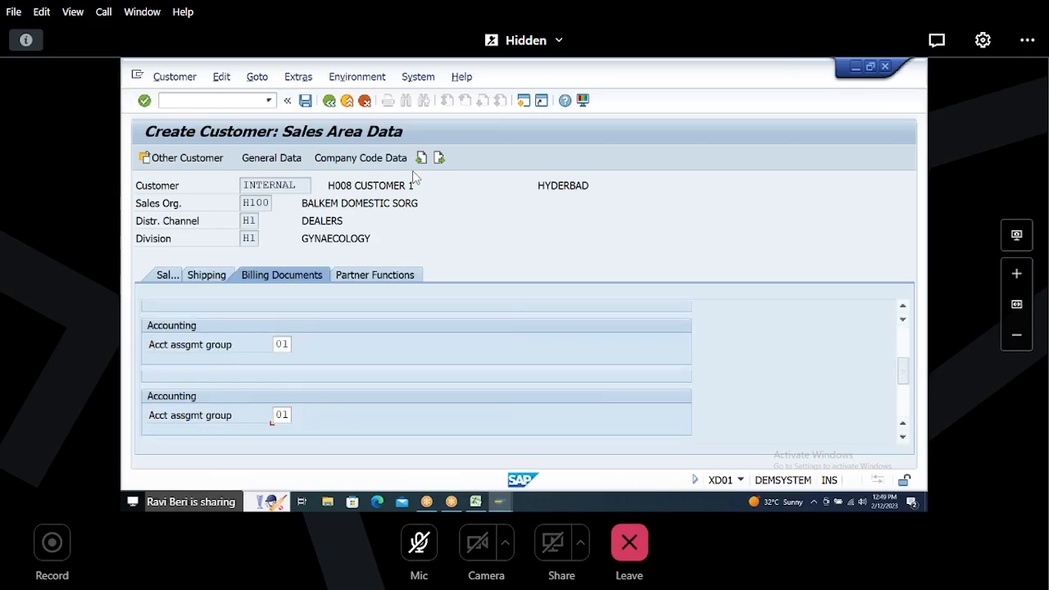
{"action": "type", "text": "0"}
{"action": "key", "text": "Tab"}
{"action": "type", "text": "0"}
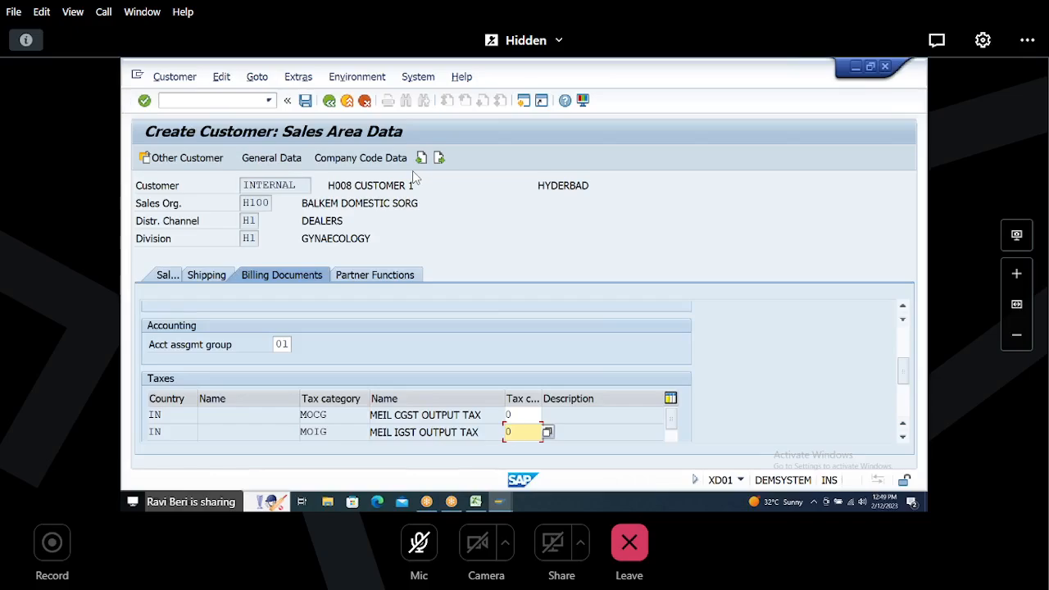
{"action": "key", "text": "Tab"}
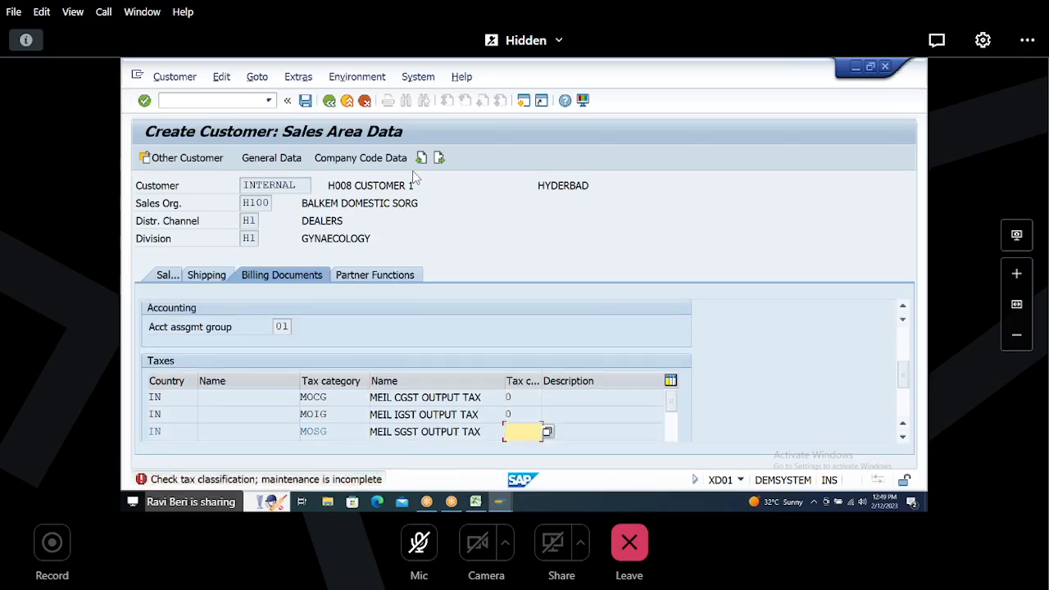
{"action": "type", "text": "0"}
{"action": "key", "text": "Return"}
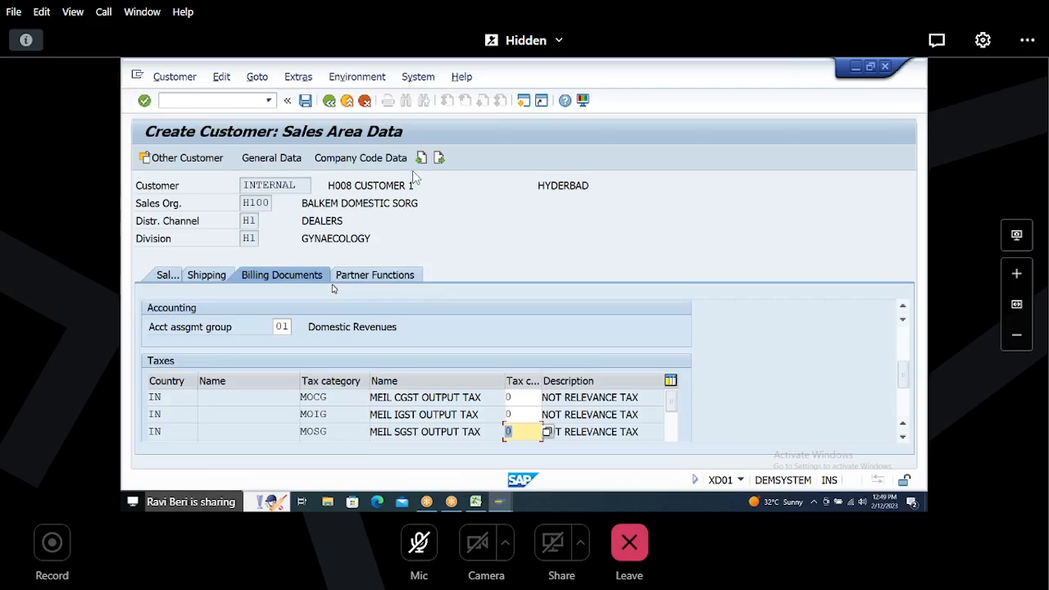
Step: Save the new customer
{"action": "left_click", "coordinate": [306, 101]}
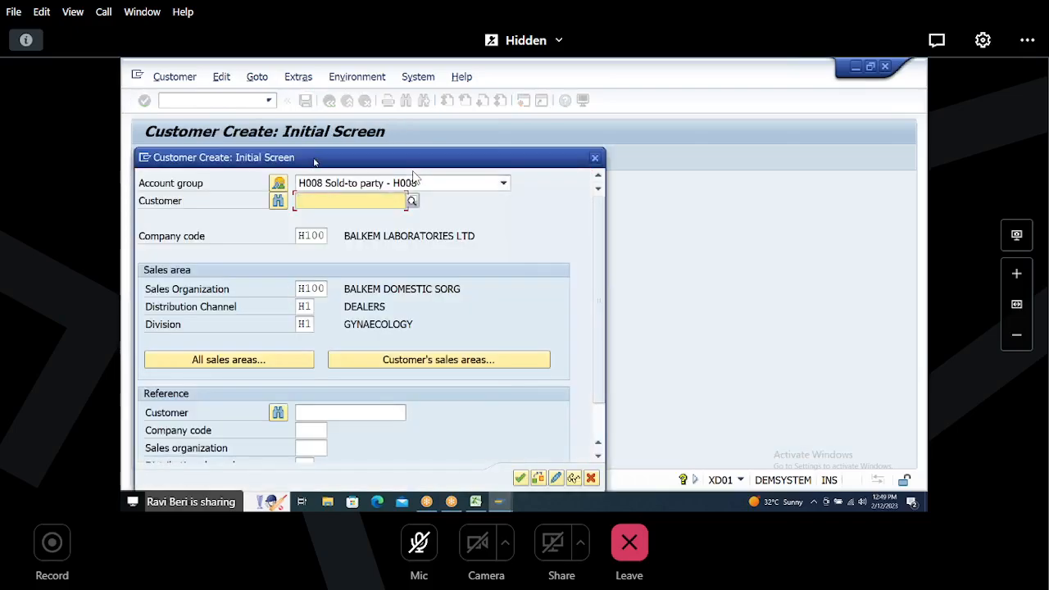
{"action": "left_click_drag", "start_coordinate": [318, 153], "coordinate": [324, 109]}
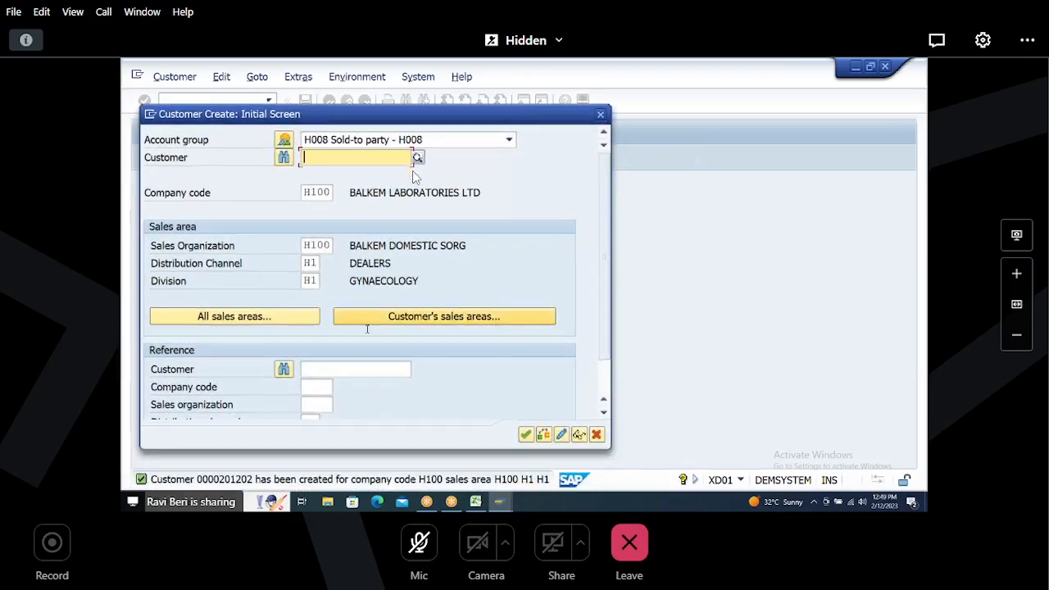
Step: Record the new customer's number against the XD01 step in the Excel sheet
{"action": "left_click", "coordinate": [476, 502]}
{"action": "left_click", "coordinate": [610, 328]}
{"action": "type", "text": "201202"}
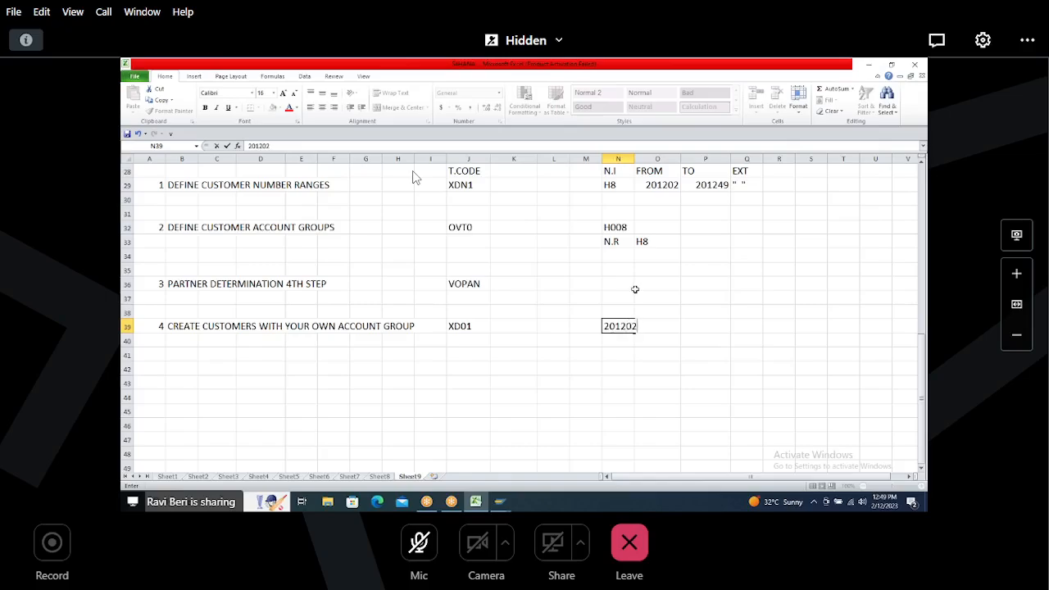
{"action": "left_click", "coordinate": [624, 297]}
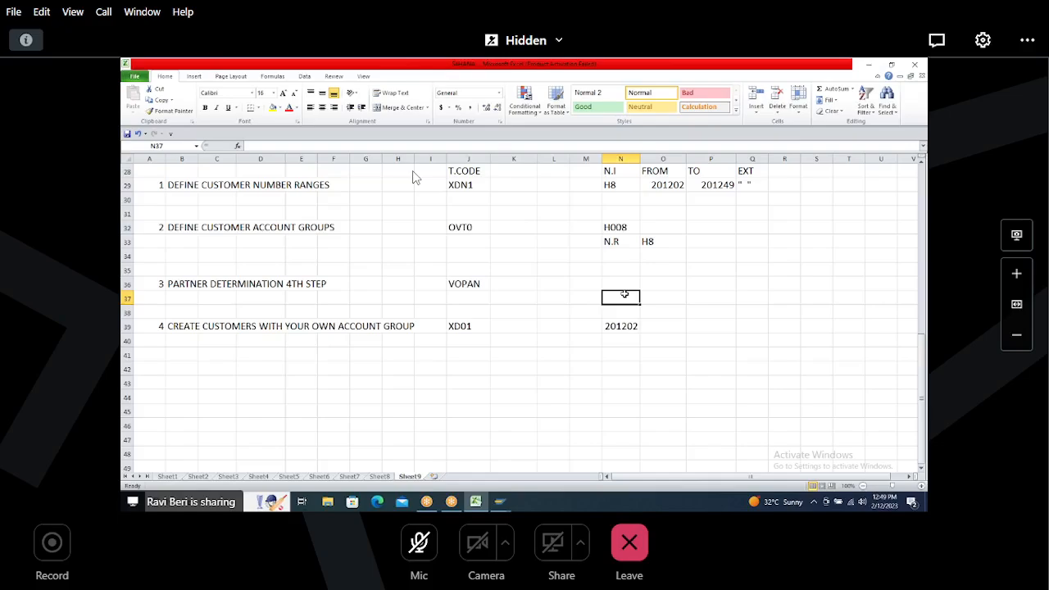
Step: Review and copy the customer and BP number range table on Sheet8, then return to Sheet9
{"action": "left_click", "coordinate": [379, 476]}
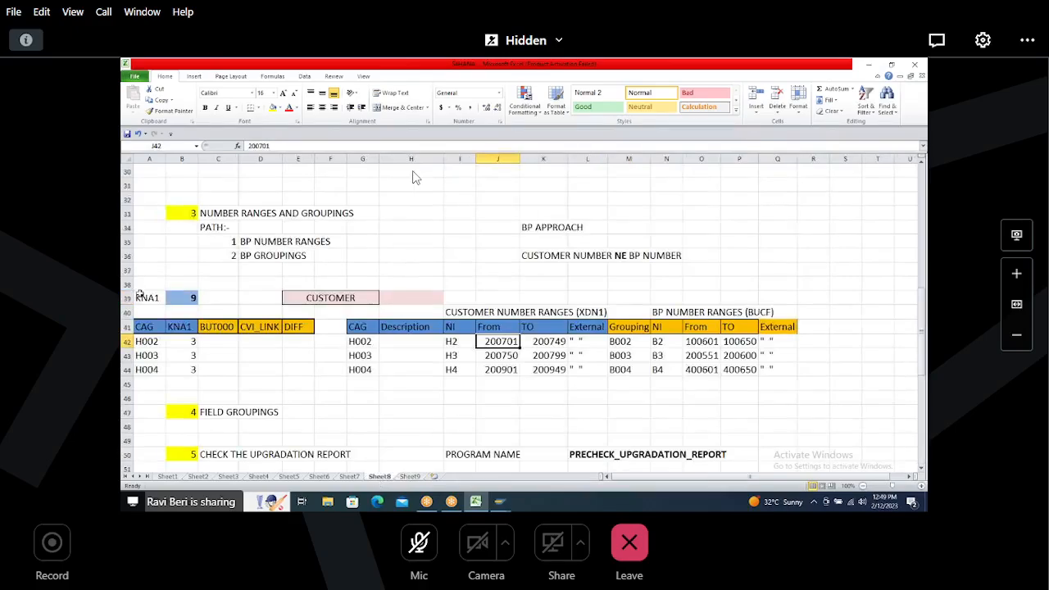
{"action": "left_click_drag", "start_coordinate": [140, 297], "coordinate": [794, 370]}
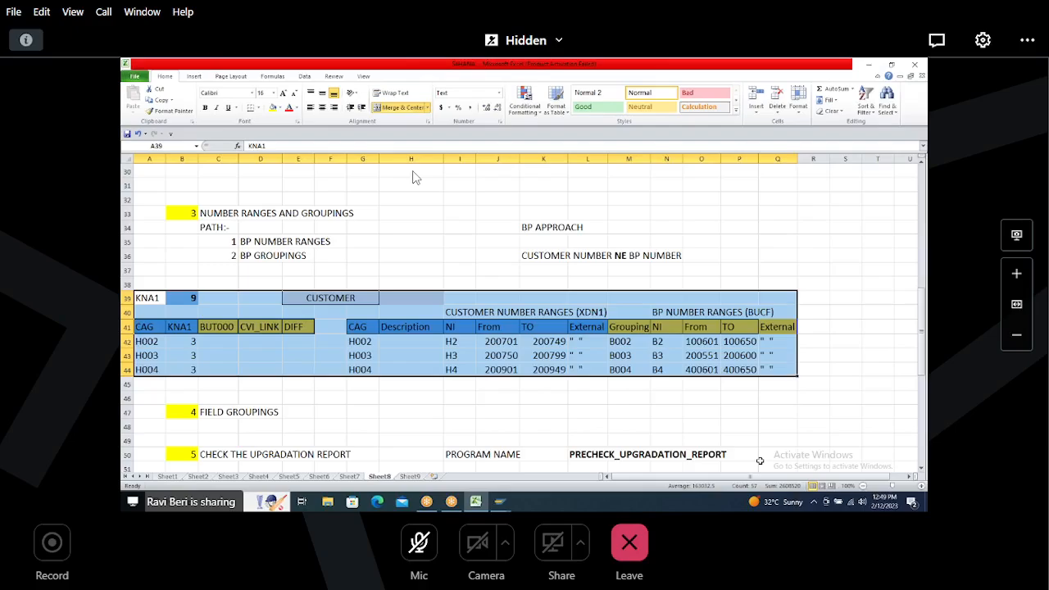
{"action": "key", "text": "ctrl+c"}
{"action": "key", "text": "alt+Tab"}
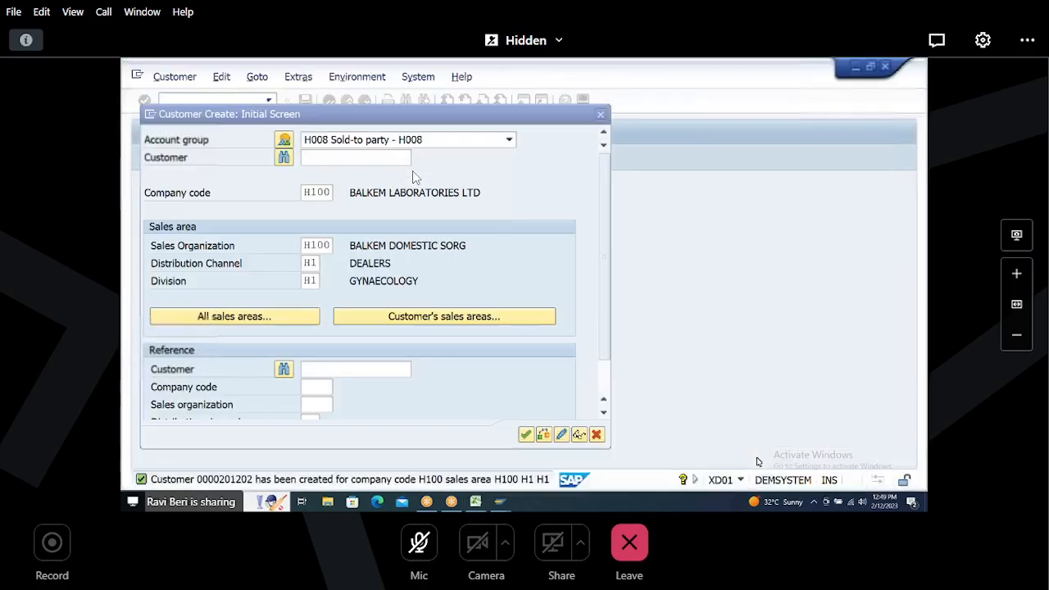
{"action": "key", "text": "alt+Tab"}
{"action": "key", "text": "alt+Tab"}
{"action": "key", "text": "alt+Tab"}
{"action": "key", "text": "alt+Tab"}
{"action": "key", "text": "alt+Tab"}
{"action": "key", "text": "alt+Tab"}
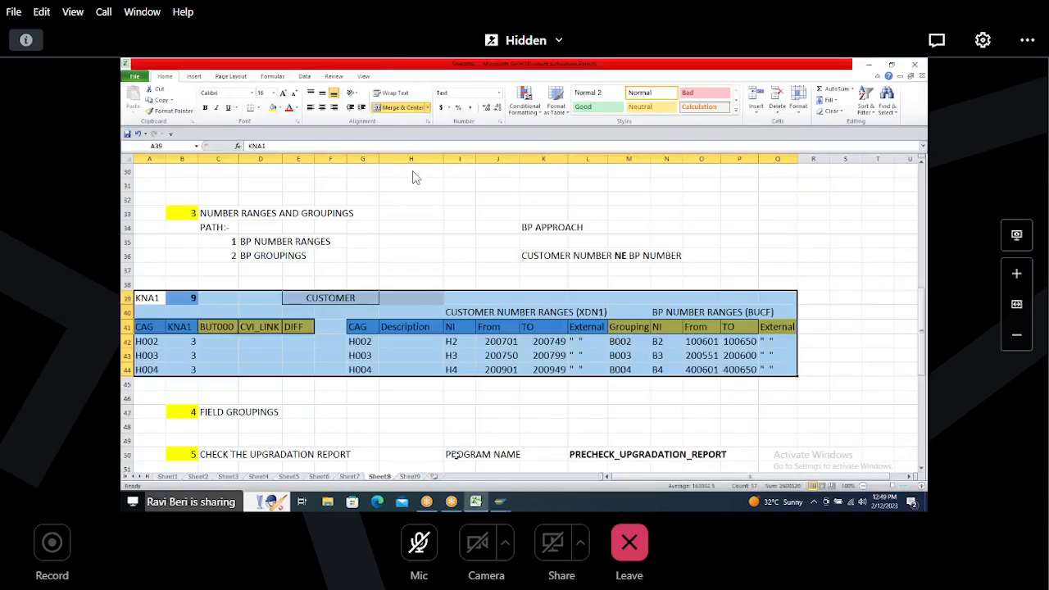
{"action": "left_click", "coordinate": [405, 477]}
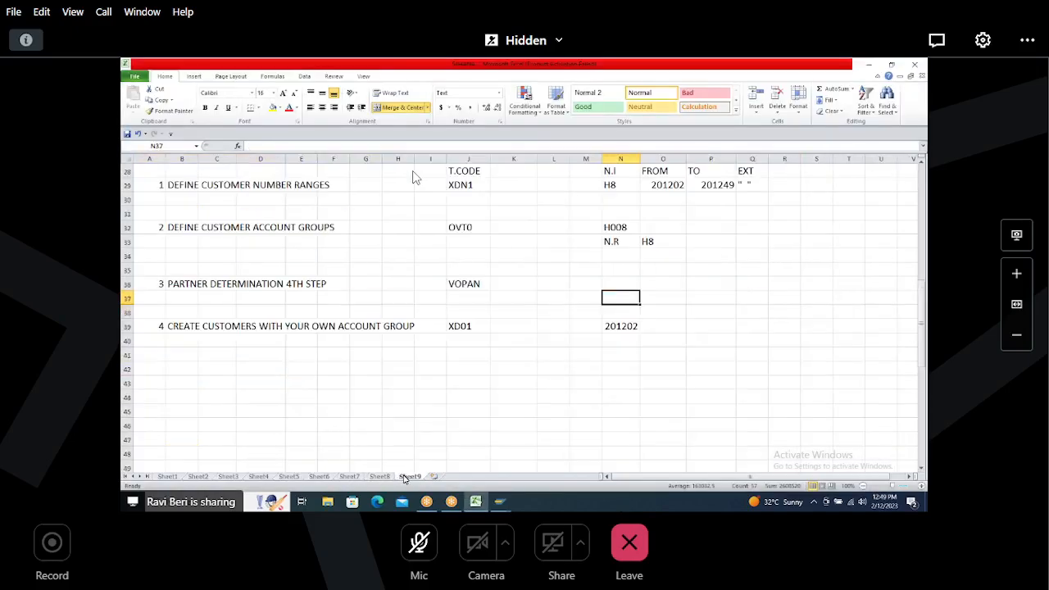
{"action": "left_click", "coordinate": [614, 339]}
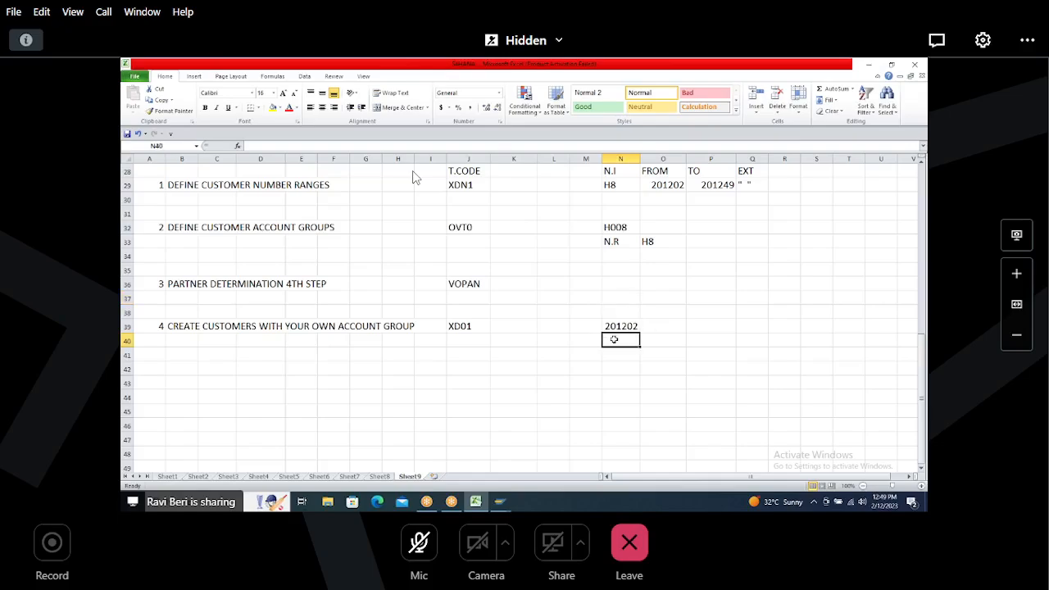
Step: Start another H008 customer with name H008 CUSTOMER 2 and search terms H008 and CUST2
{"action": "key", "text": "alt+Tab"}
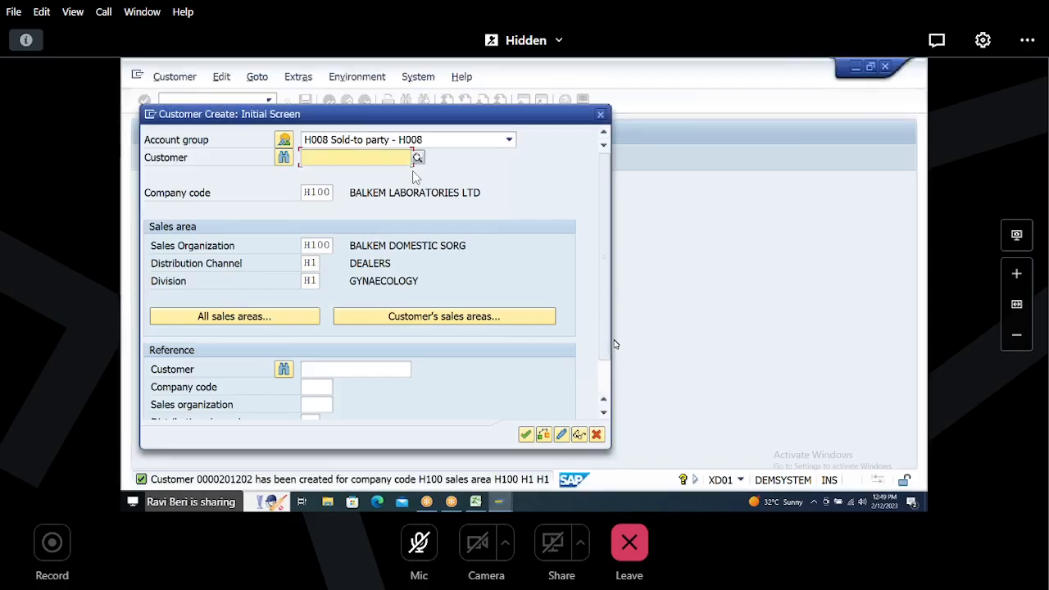
{"action": "key", "text": "Return"}
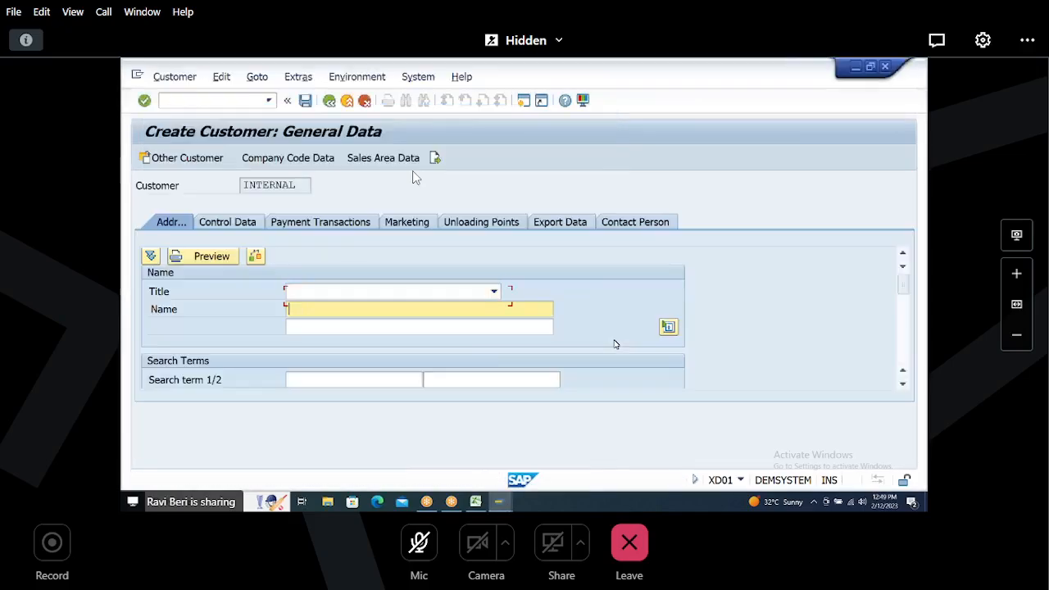
{"action": "type", "text": "H008 "}
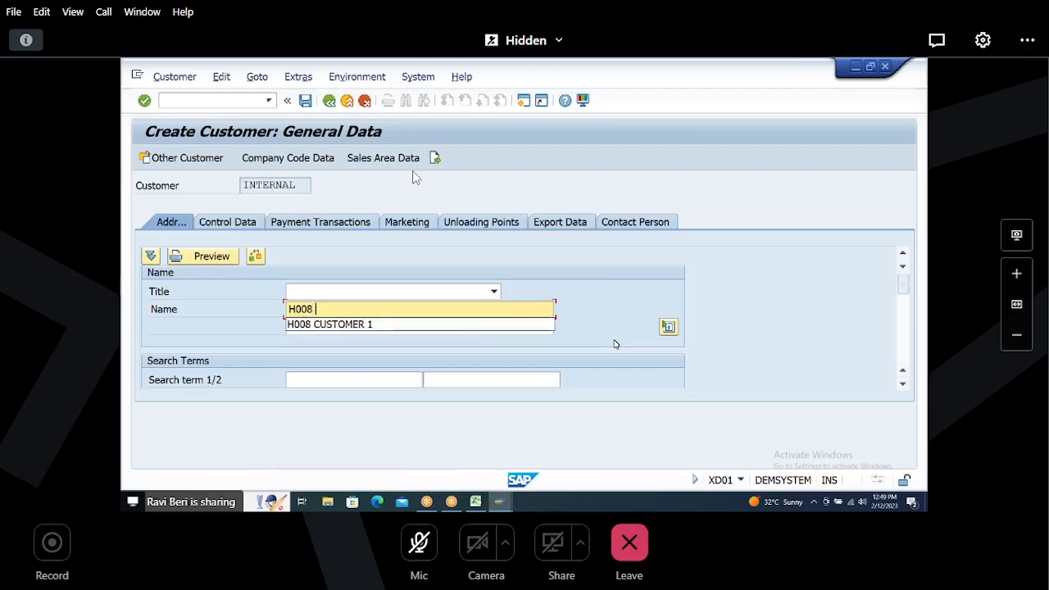
{"action": "type", "text": "CUSTOMER 2"}
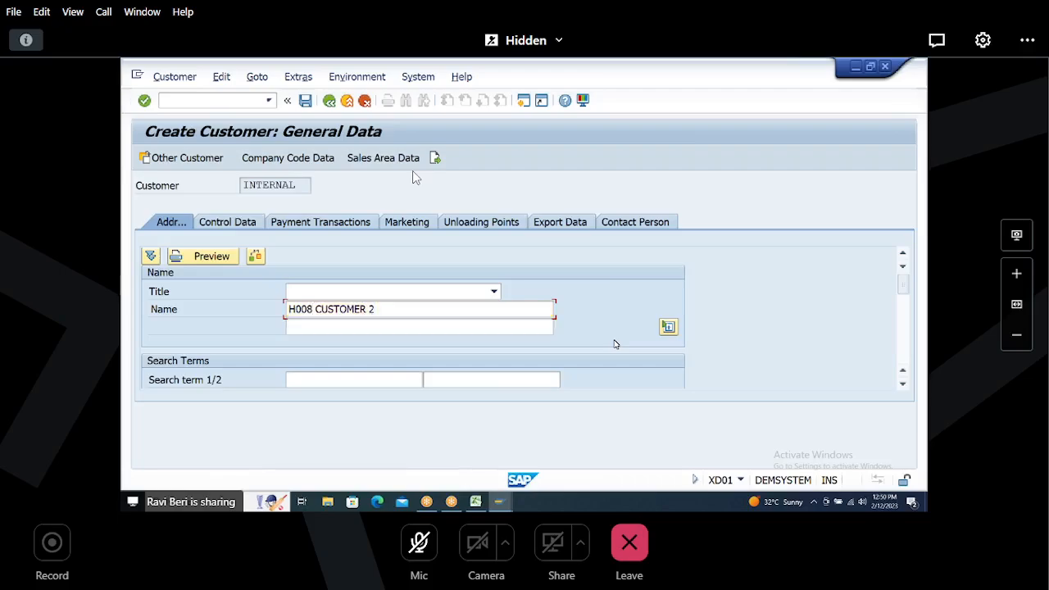
{"action": "key", "text": "Tab"}
{"action": "key", "text": "Tab"}
{"action": "type", "text": "H008"}
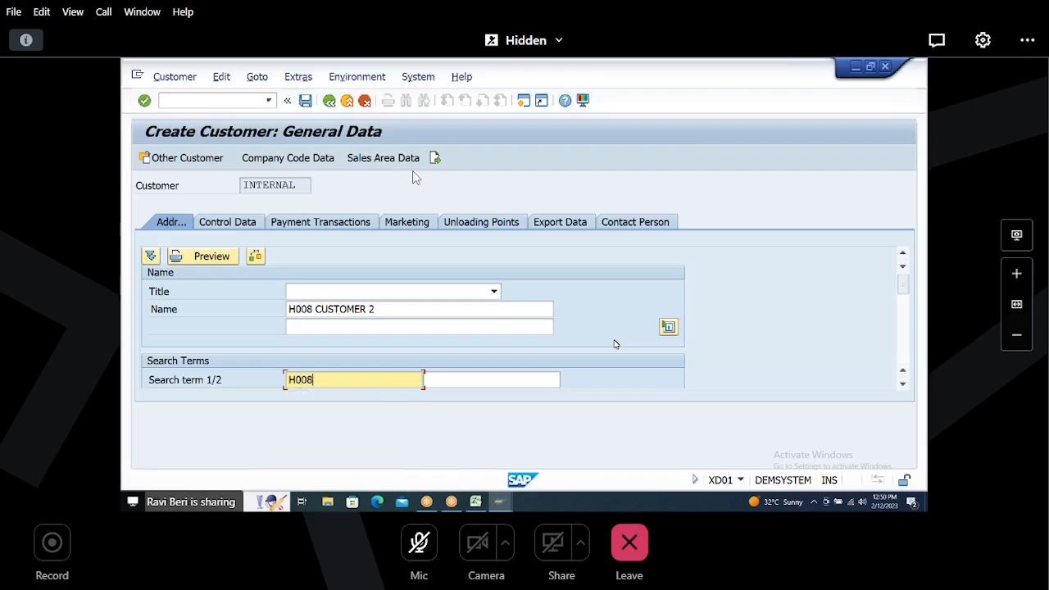
{"action": "key", "text": "Tab"}
{"action": "type", "text": "CUST2"}
{"action": "key", "text": "Tab"}
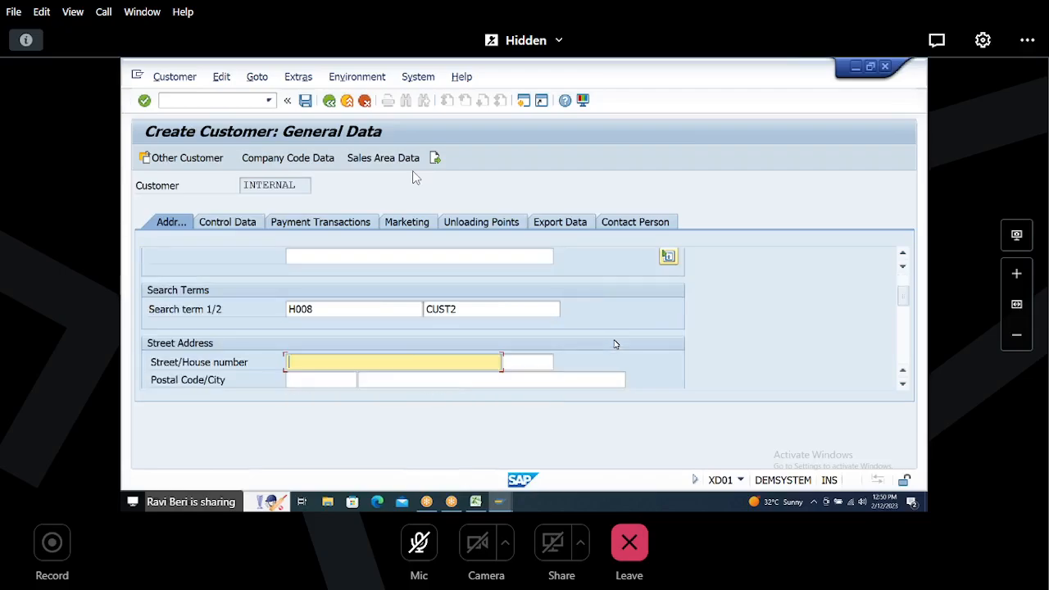
Step: Fill in the customer's street, house number, postal code and city, with country IN and region 36
{"action": "type", "text": "KUKATPALLY"}
{"action": "key", "text": "Tab"}
{"action": "type", "text": "3/3/3"}
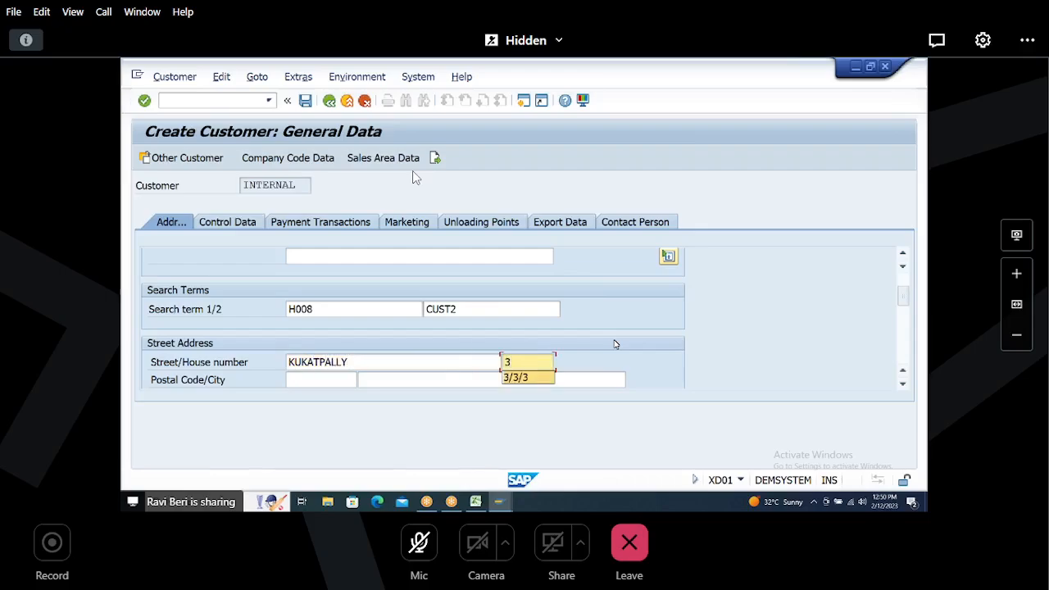
{"action": "key", "text": "Tab"}
{"action": "type", "text": "5"}
{"action": "key", "text": "Down"}
{"action": "key", "text": "Return"}
{"action": "key", "text": "Tab"}
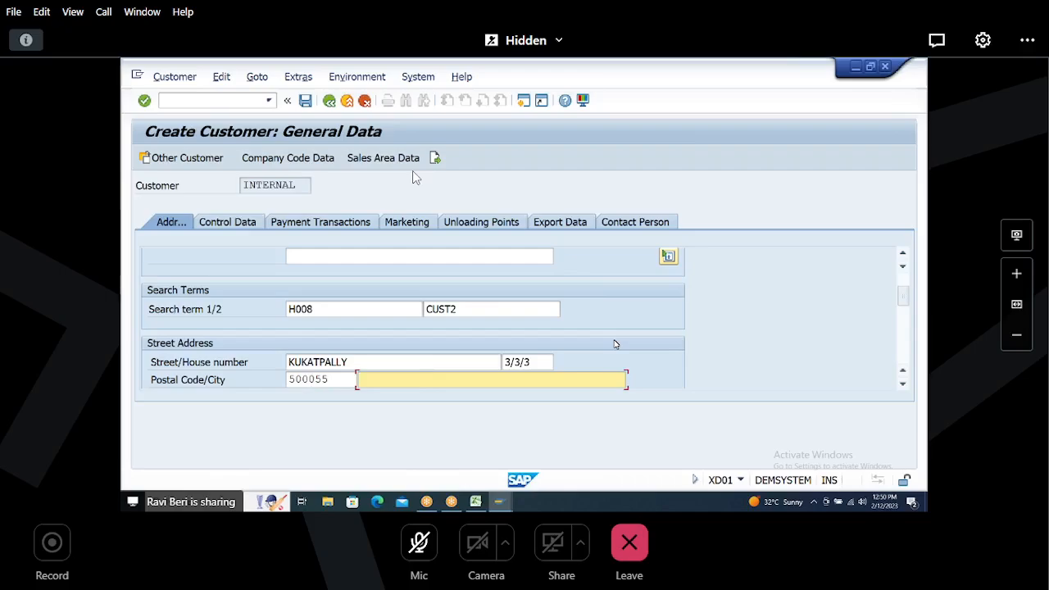
{"action": "type", "text": "HYD"}
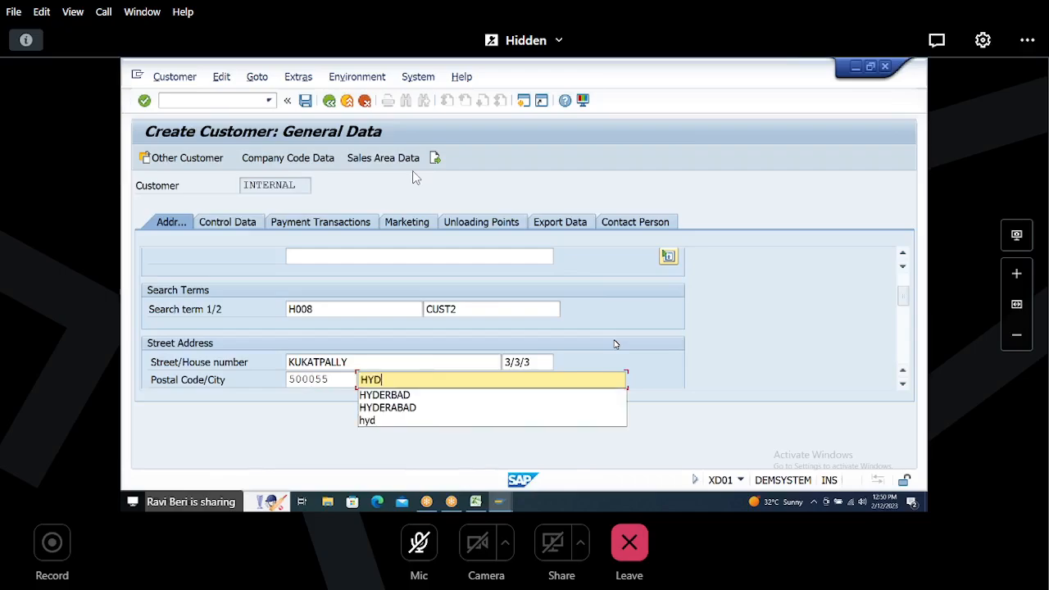
{"action": "key", "text": "Tab"}
{"action": "type", "text": "IN"}
{"action": "key", "text": "Tab"}
{"action": "type", "text": "36"}
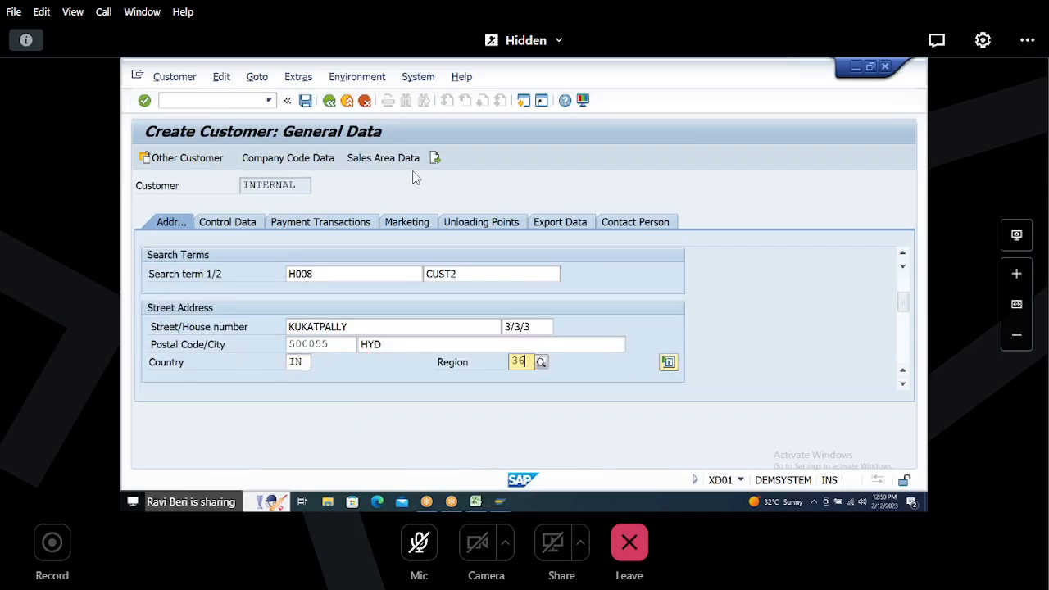
{"action": "key", "text": "Tab"}
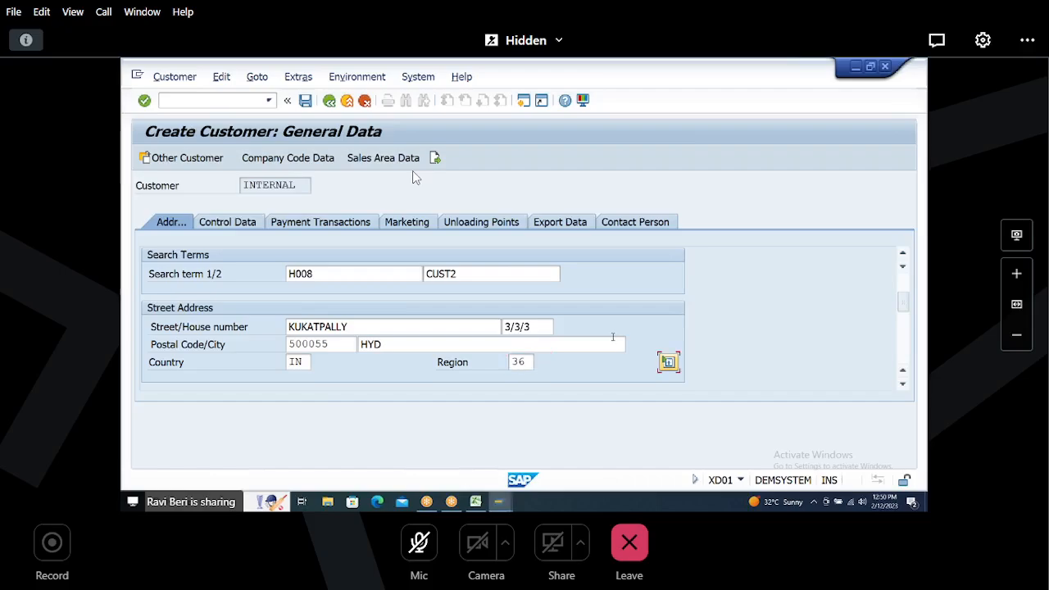
Step: Open the company code data of the second customer
{"action": "left_click", "coordinate": [289, 160]}
{"action": "key", "text": "space"}
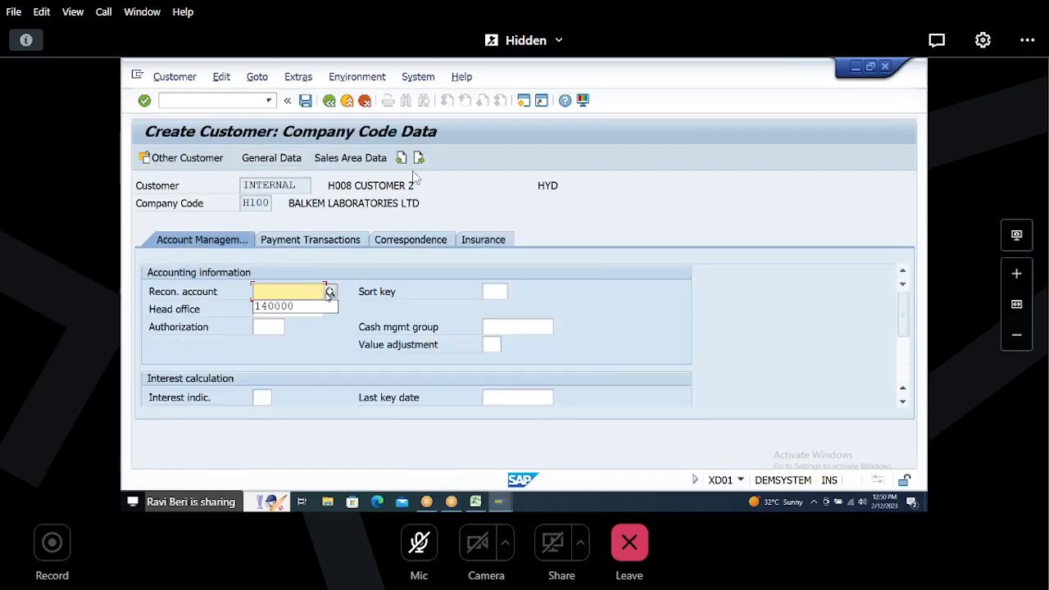
Step: Set the reconciliation account to 140000 and move to the customer's sales area data
{"action": "left_click", "coordinate": [283, 310]}
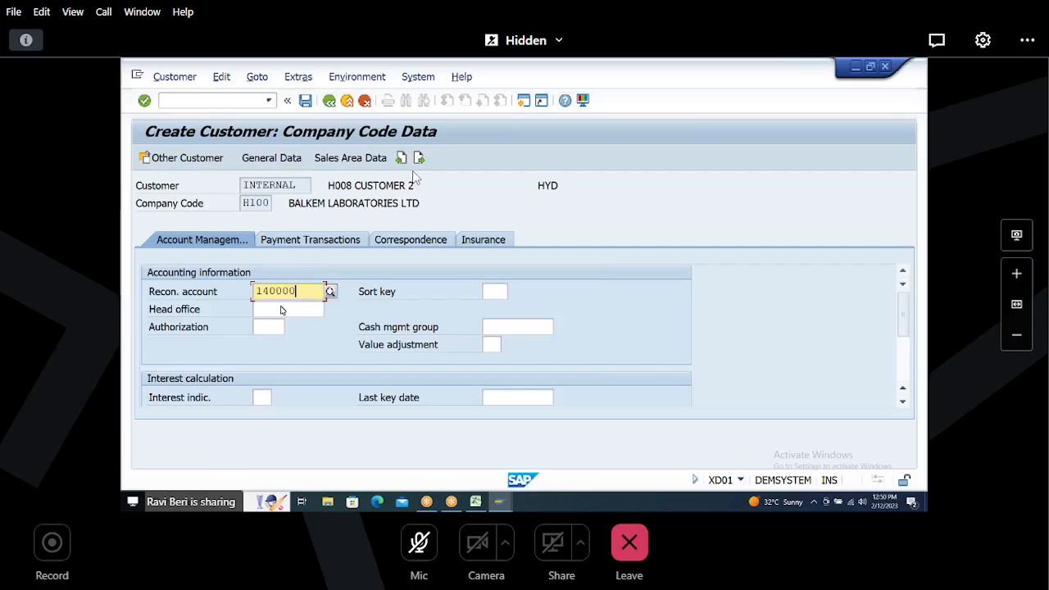
{"action": "left_click", "coordinate": [350, 159]}
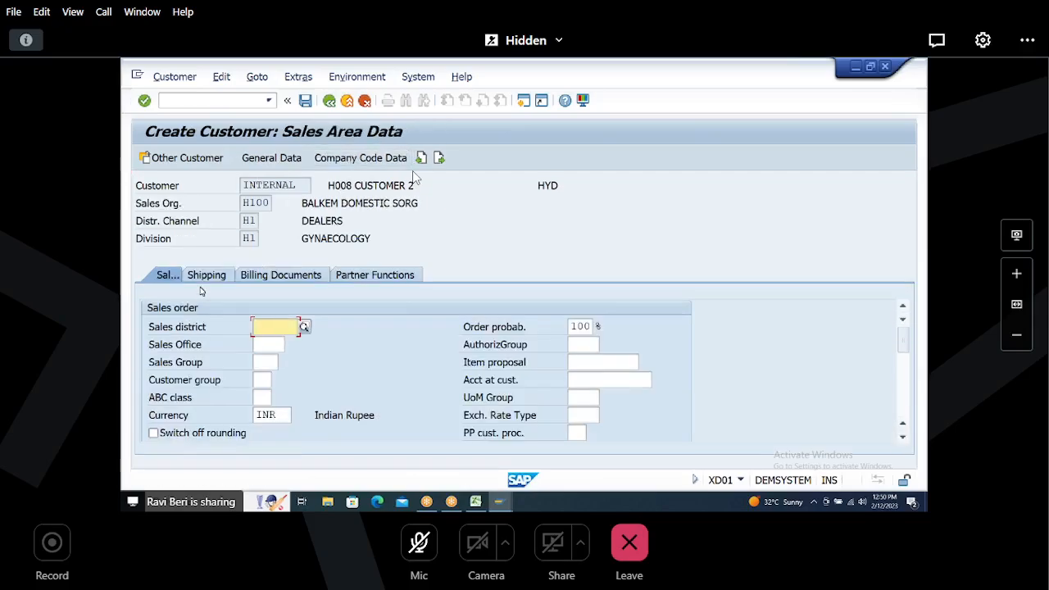
Step: In the shipping data, set shipping conditions to 10 and the delivering plant to H100
{"action": "left_click", "coordinate": [207, 275]}
{"action": "left_click", "coordinate": [295, 345]}
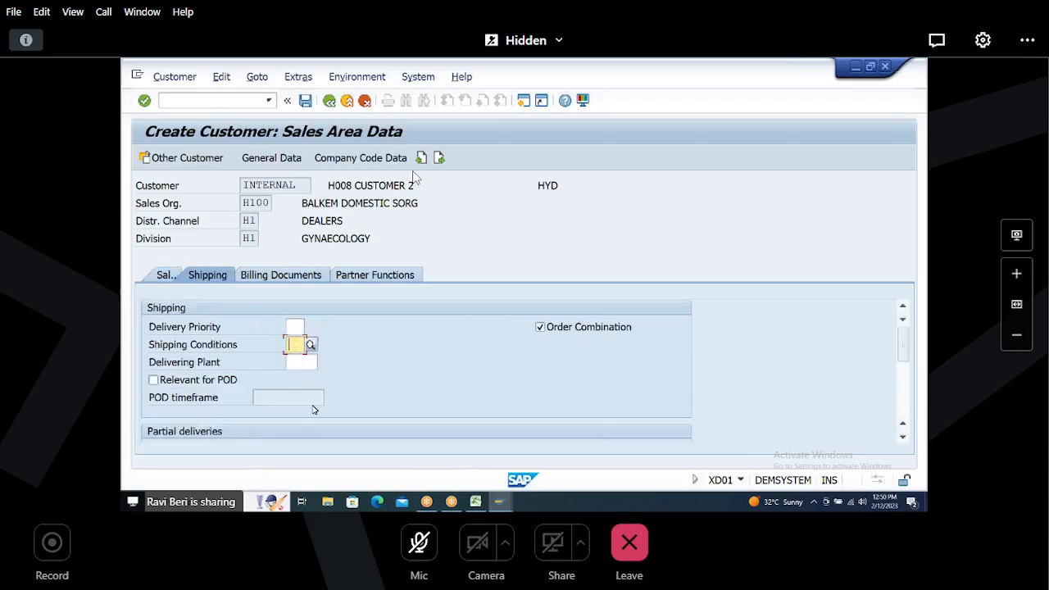
{"action": "type", "text": "10"}
{"action": "key", "text": "Tab"}
{"action": "type", "text": "H10"}
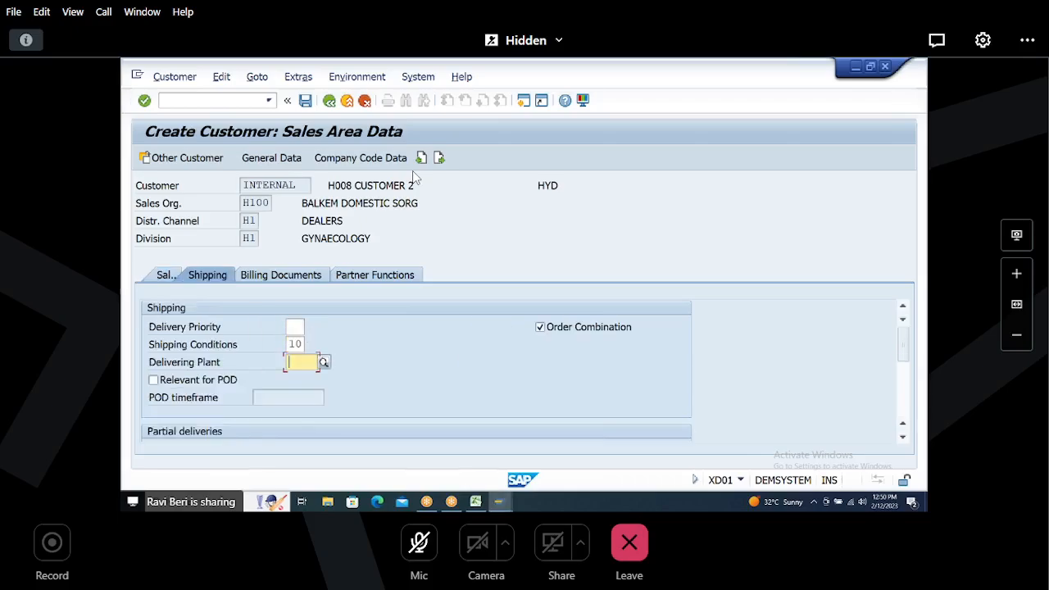
{"action": "type", "text": "0"}
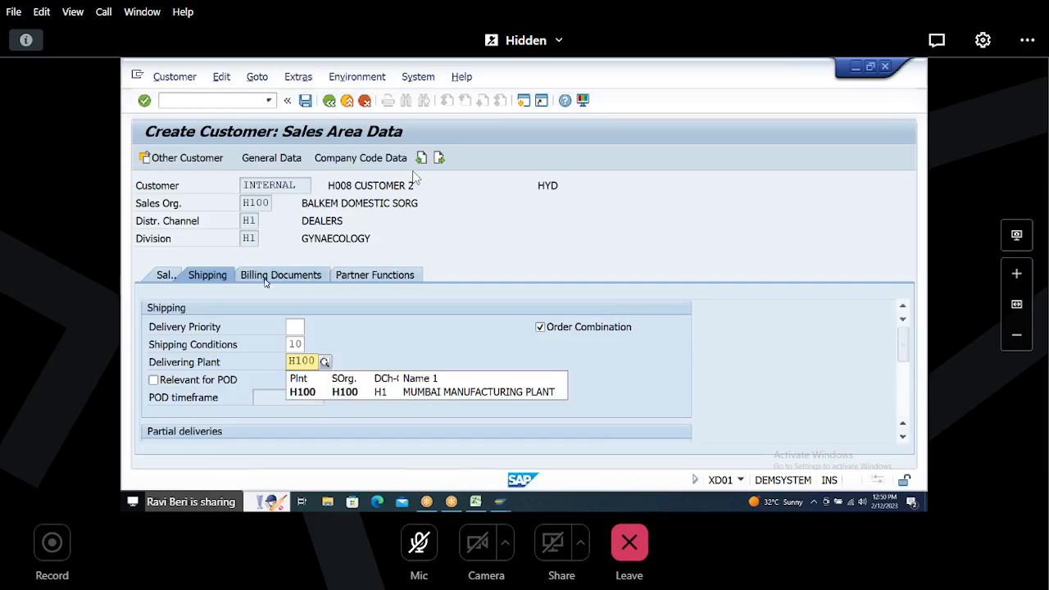
Step: In the billing data, enter incoterms FOB HYD, payment terms 0001 and account assignment group 01
{"action": "left_click", "coordinate": [264, 279]}
{"action": "left_click", "coordinate": [294, 415]}
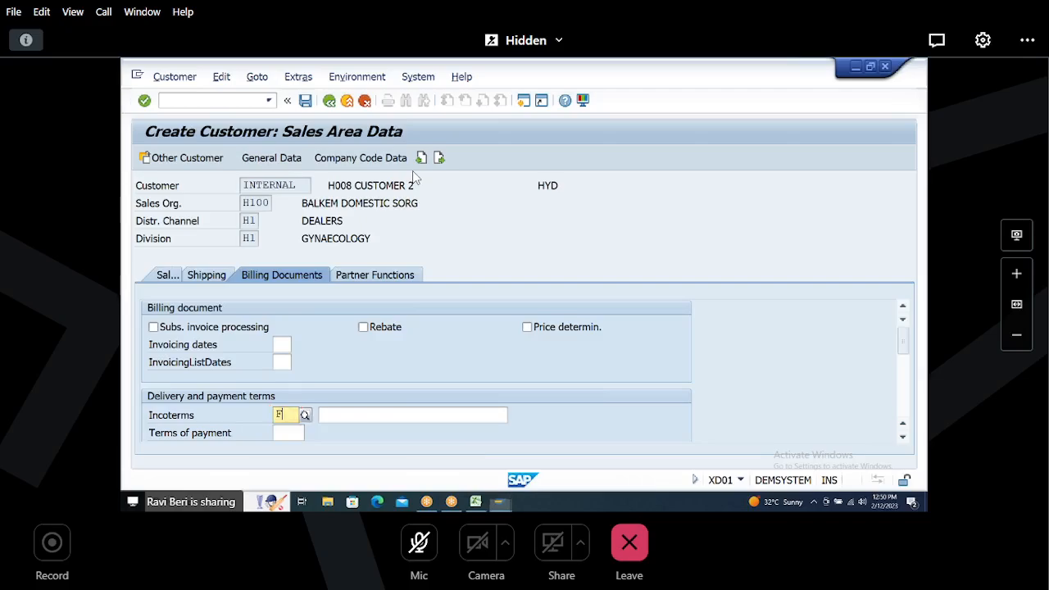
{"action": "type", "text": "FOB"}
{"action": "key", "text": "Tab"}
{"action": "type", "text": "HYD"}
{"action": "key", "text": "Tab"}
{"action": "type", "text": "0001"}
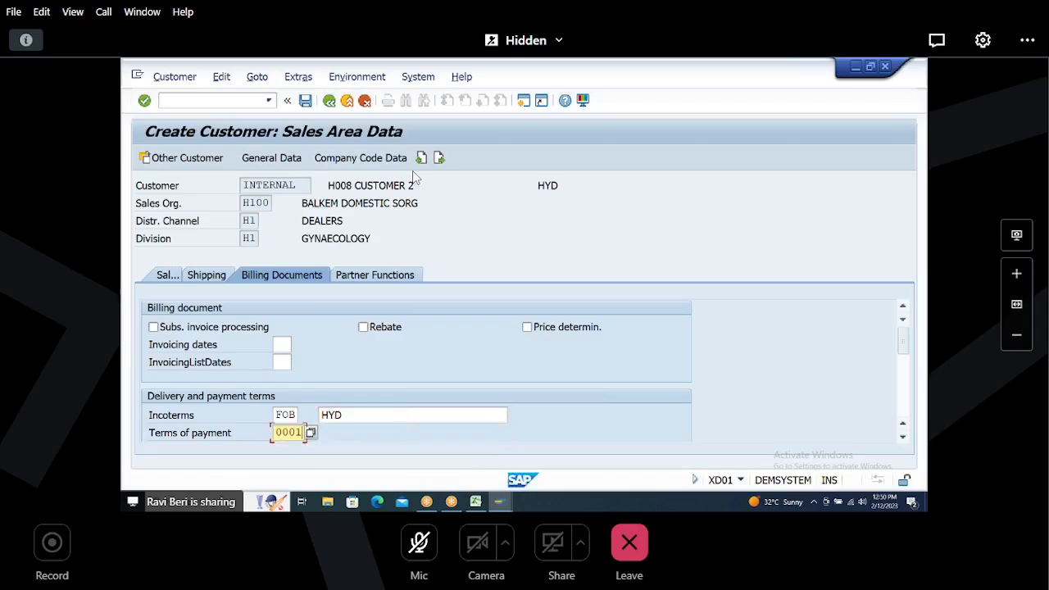
{"action": "key", "text": "Tab"}
{"action": "type", "text": "01"}
{"action": "key", "text": "Tab"}
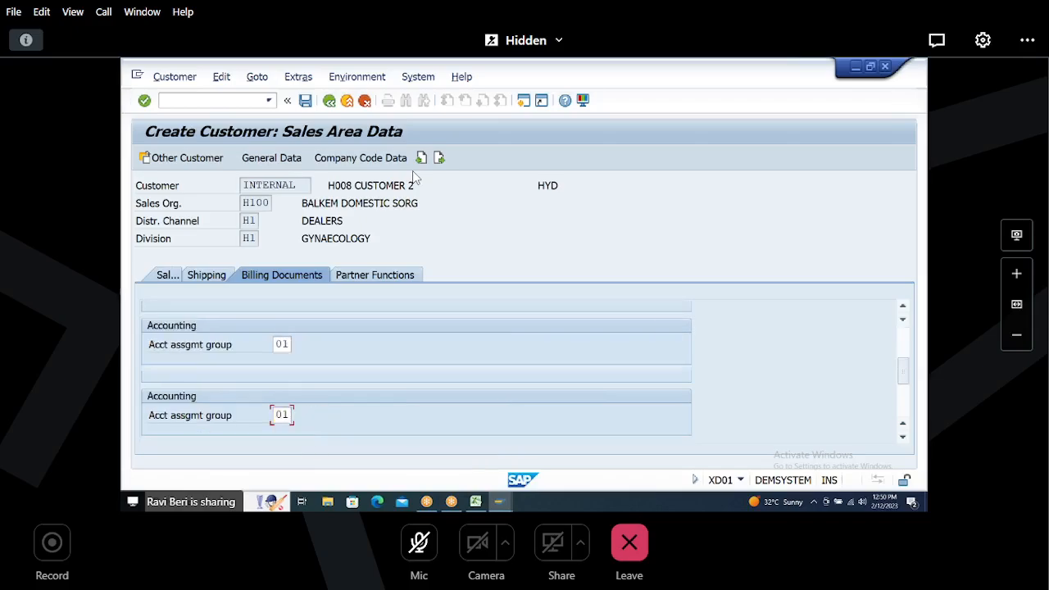
Step: Set the tax classification of all three output taxes to 1 and save the customer
{"action": "type", "text": "1"}
{"action": "key", "text": "Tab"}
{"action": "type", "text": "1"}
{"action": "key", "text": "Tab"}
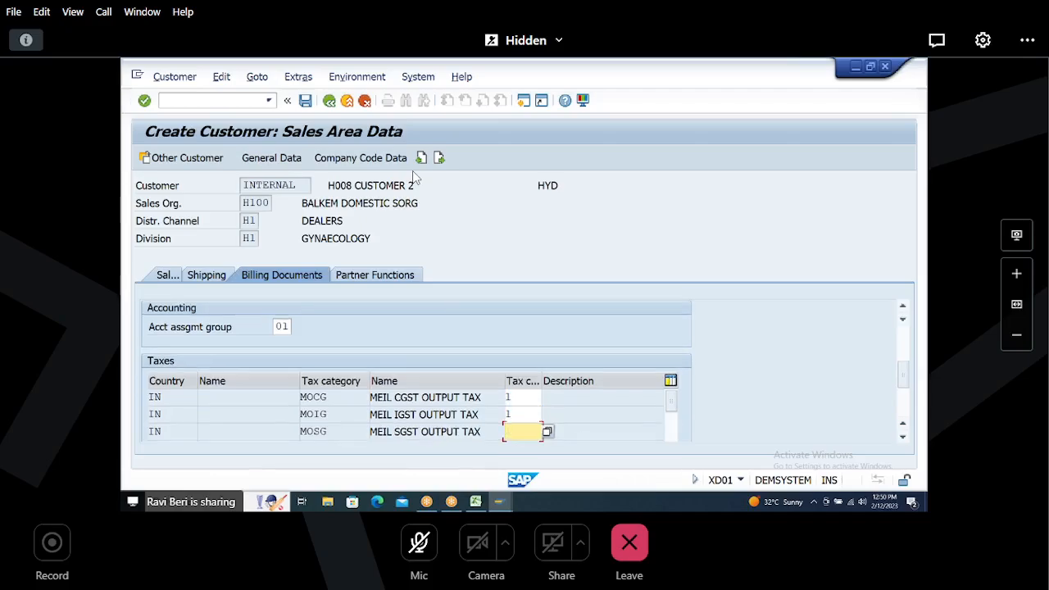
{"action": "type", "text": "1"}
{"action": "key", "text": "Return"}
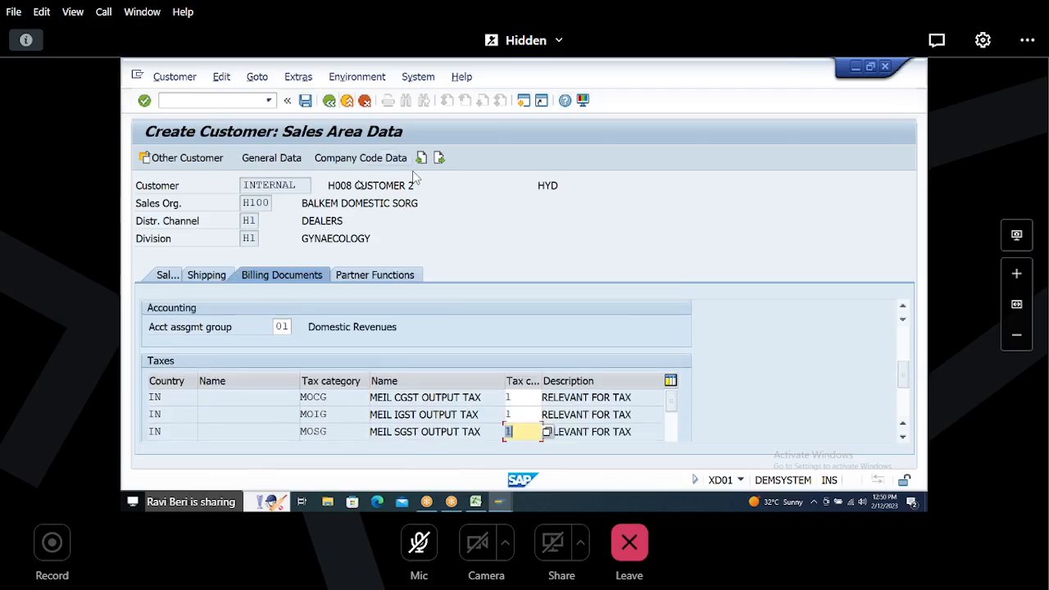
{"action": "left_click", "coordinate": [309, 101]}
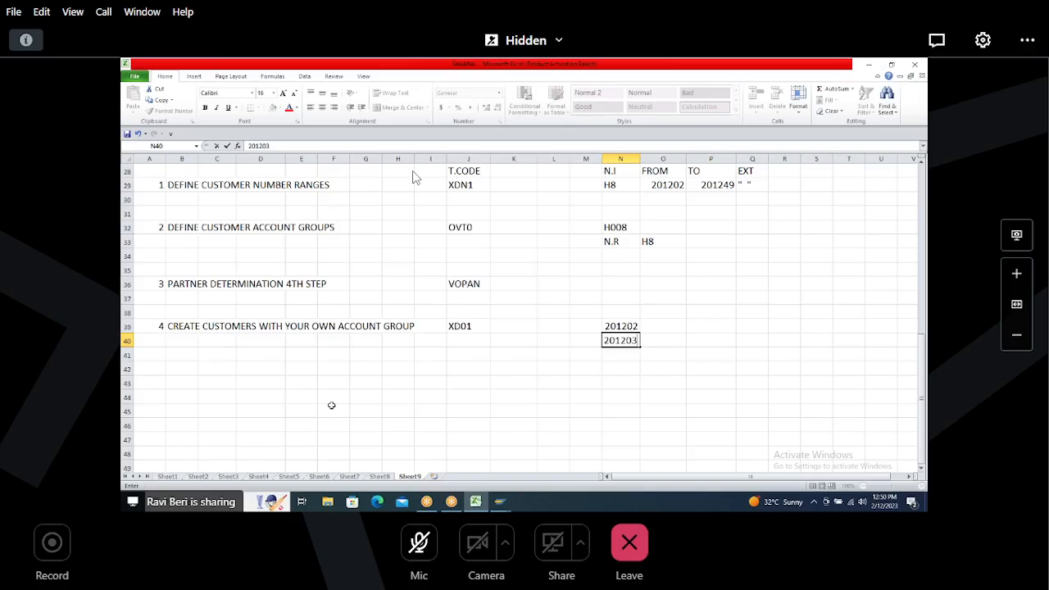
Step: Add item 5, BP ACTIVATION STEPS, in row 44 of the Excel notes sheet
{"action": "left_click", "coordinate": [155, 396]}
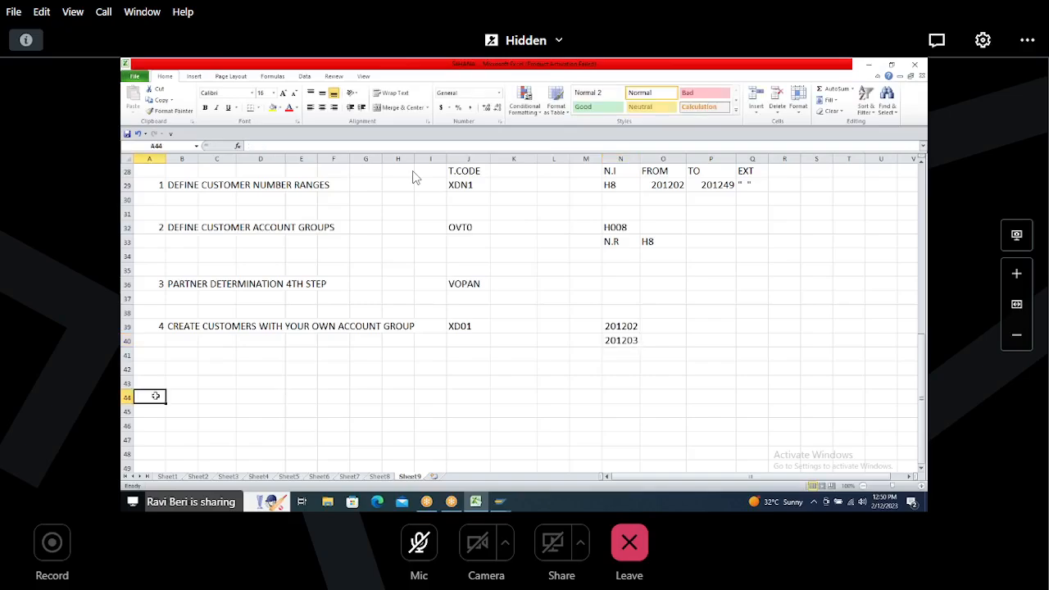
{"action": "key", "text": "Right"}
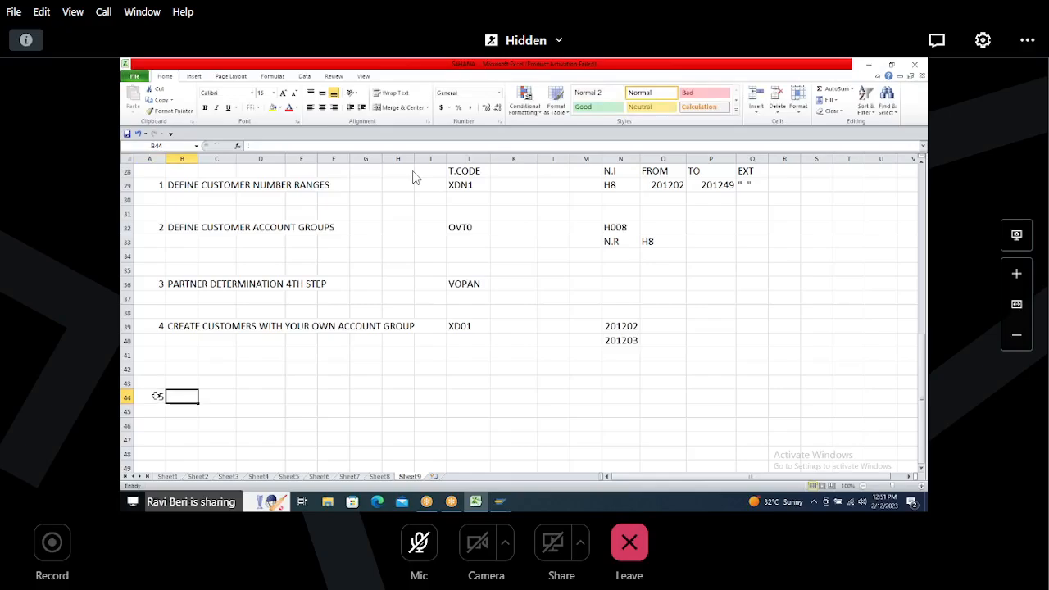
{"action": "type", "text": "CUSTOMER ACT"}
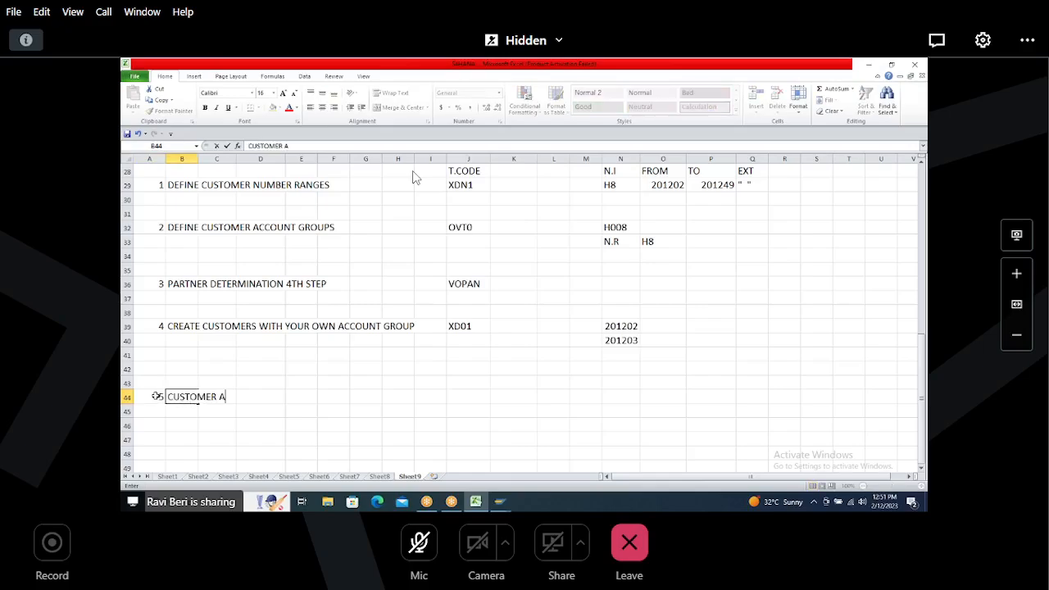
{"action": "key", "text": "BackSpace"}
{"action": "key", "text": "BackSpace"}
{"action": "key", "text": "BackSpace"}
{"action": "key", "text": "BackSpace"}
{"action": "key", "text": "BackSpace"}
{"action": "key", "text": "BackSpace"}
{"action": "key", "text": "BackSpace"}
{"action": "key", "text": "BackSpace"}
{"action": "key", "text": "BackSpace"}
{"action": "key", "text": "BackSpace"}
{"action": "key", "text": "BackSpace"}
{"action": "key", "text": "BackSpace"}
{"action": "type", "text": "BP"}
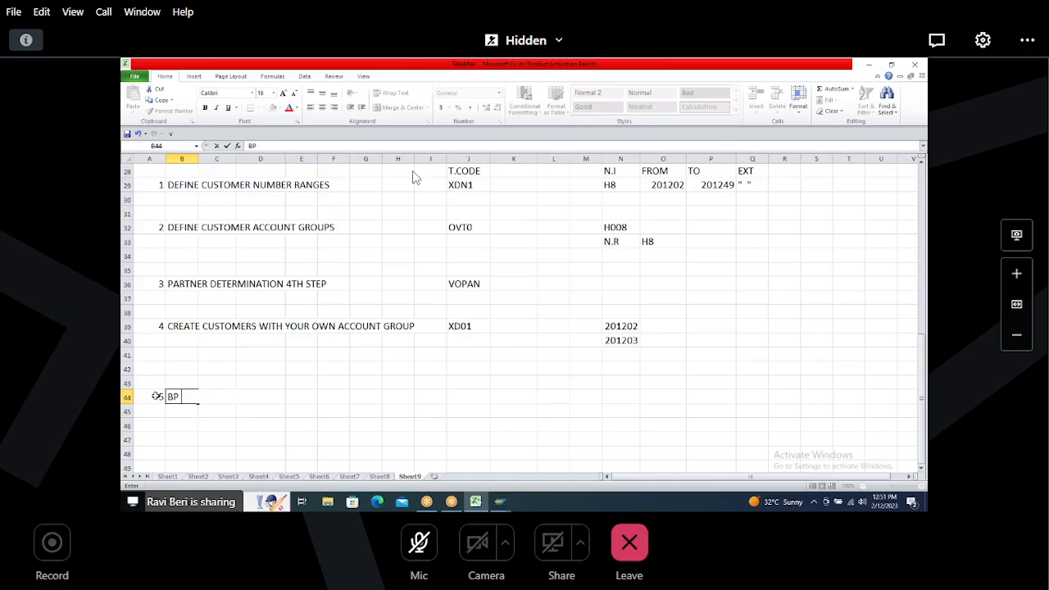
{"action": "type", "text": "ACTIVATION STEP"}
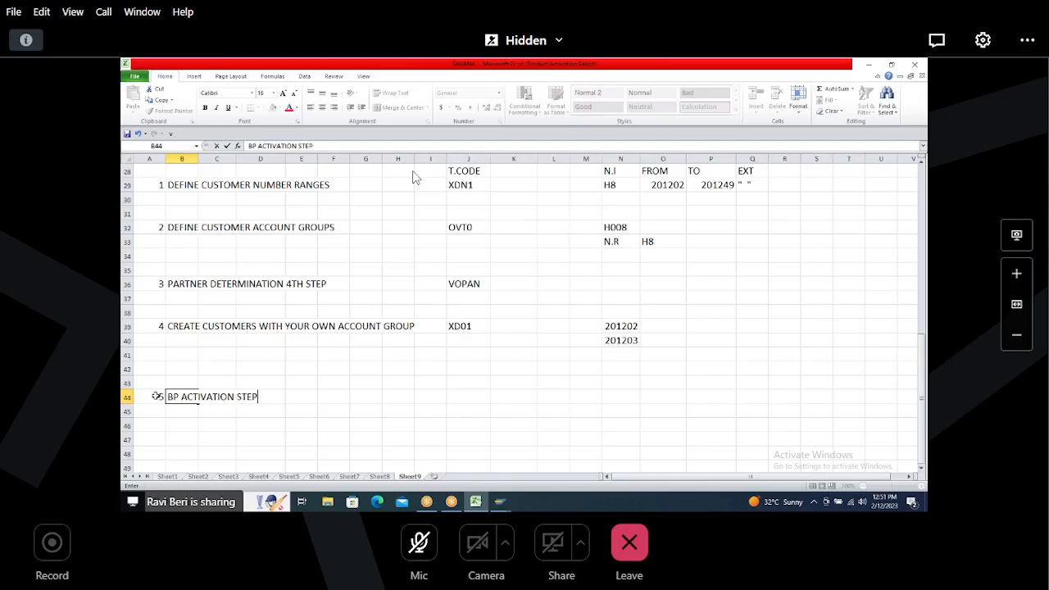
{"action": "type", "text": "S"}
{"action": "left_click", "coordinate": [352, 423]}
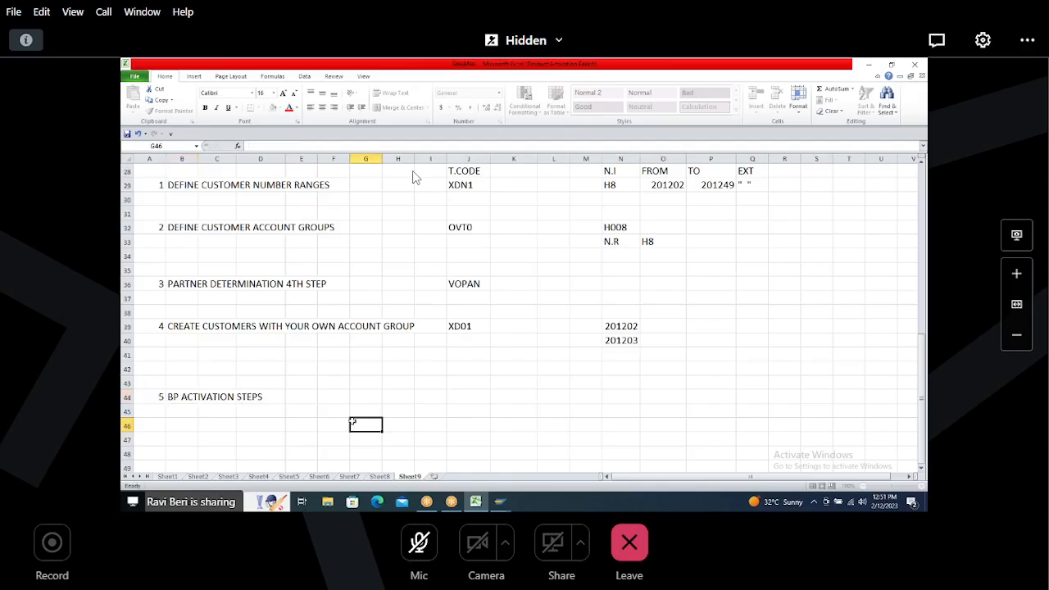
{"action": "left_click_drag", "start_coordinate": [152, 397], "coordinate": [263, 398]}
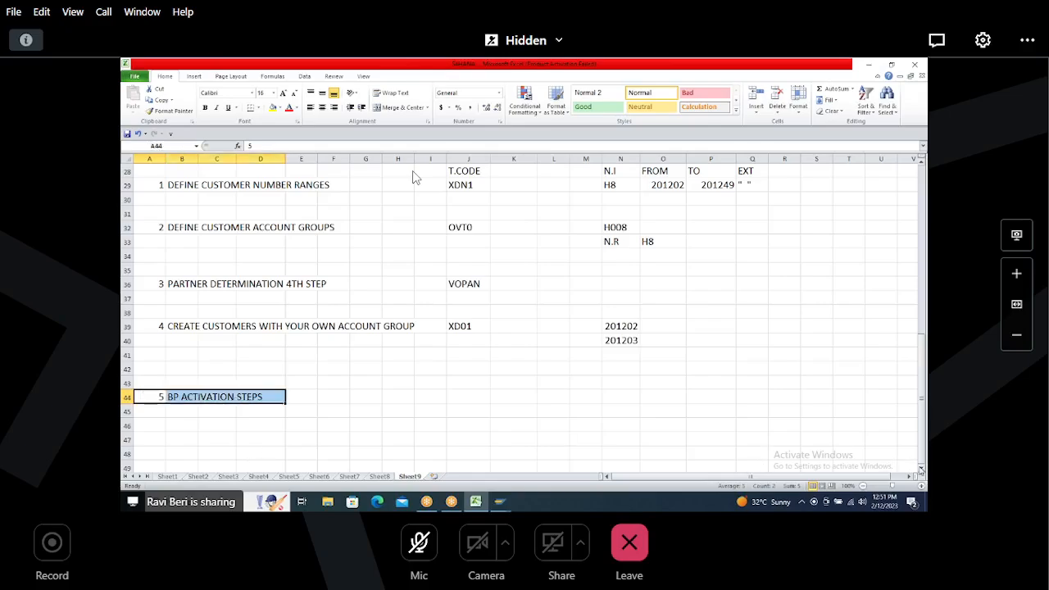
{"action": "scroll", "coordinate": [921, 471], "scroll_direction": "down", "scroll_amount": 3}
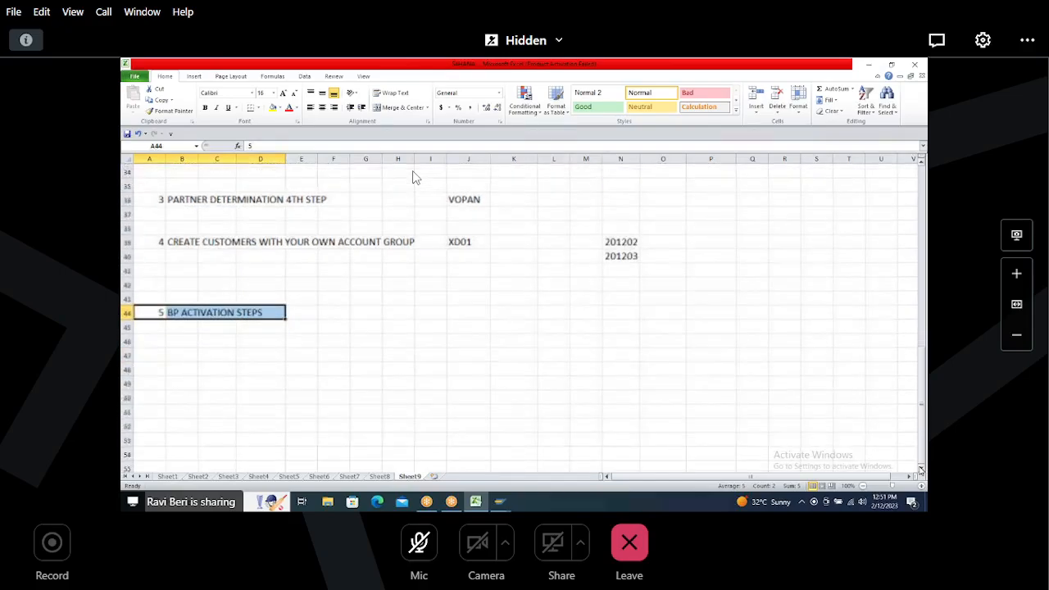
{"action": "scroll", "coordinate": [921, 470], "scroll_direction": "down", "scroll_amount": 1}
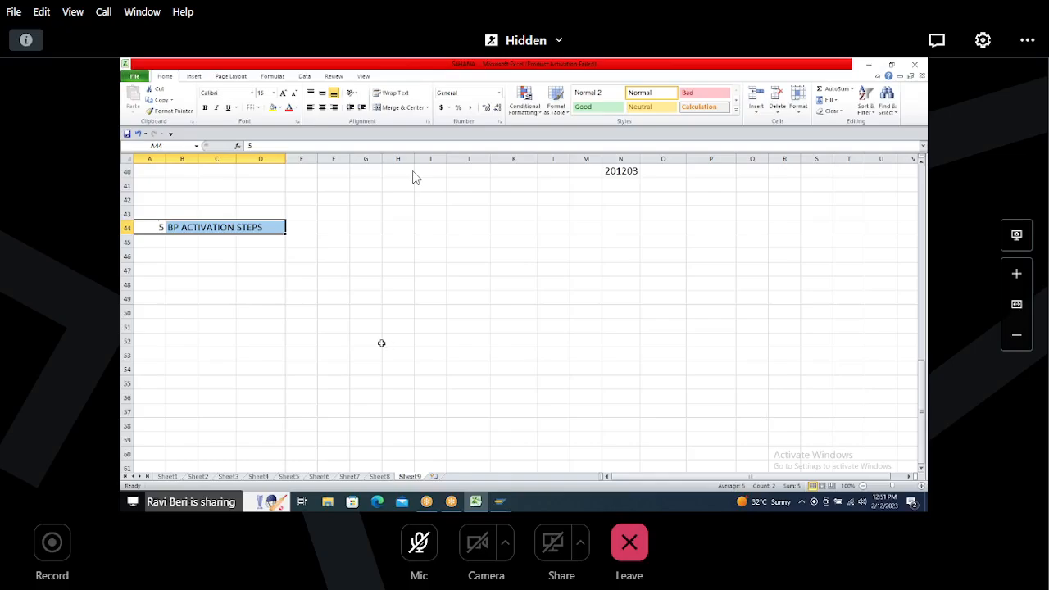
{"action": "left_click", "coordinate": [187, 256]}
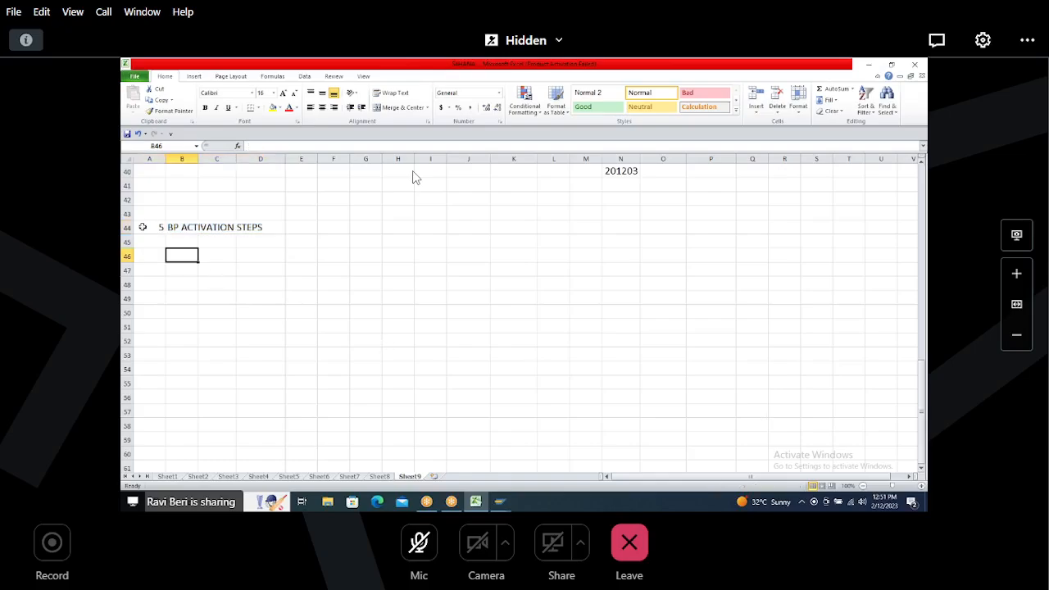
{"action": "left_click_drag", "start_coordinate": [146, 227], "coordinate": [257, 228]}
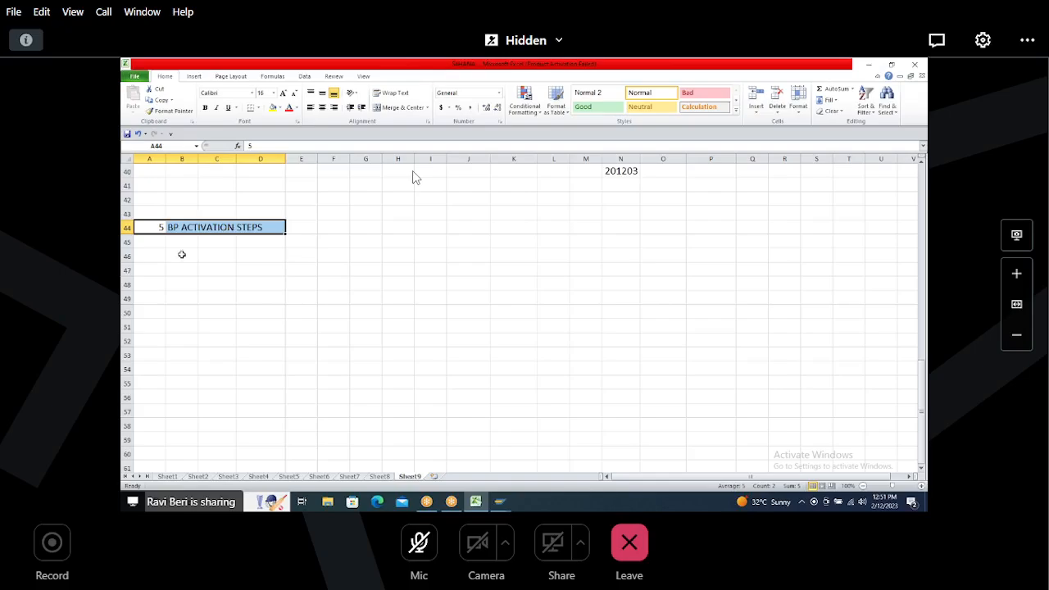
Step: Add item 6, DEFINE BP ROLES, in row 47 of the notes sheet
{"action": "left_click", "coordinate": [156, 268]}
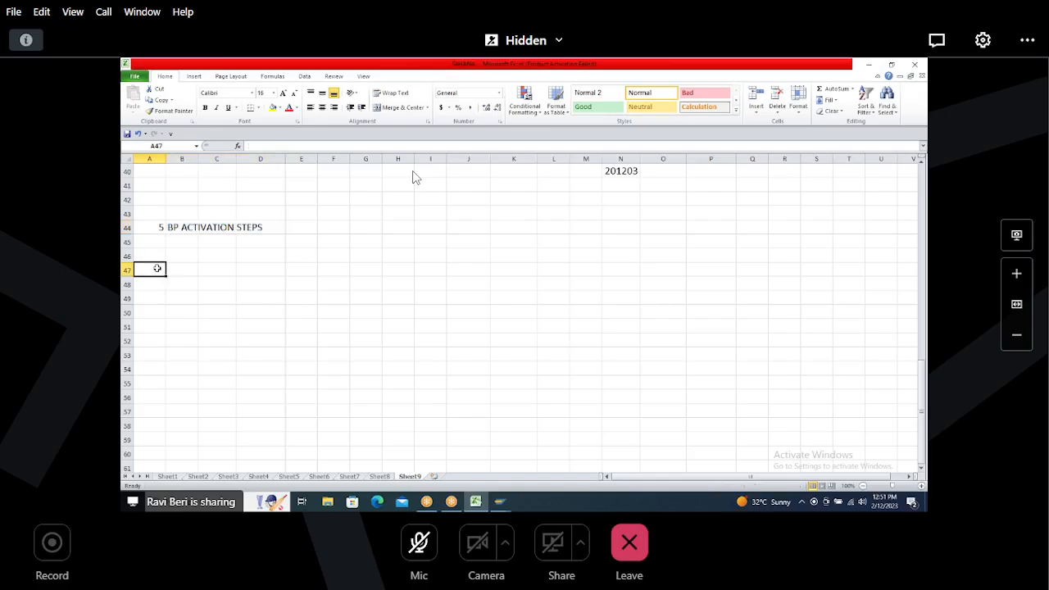
{"action": "type", "text": "5"}
{"action": "key", "text": "Tab"}
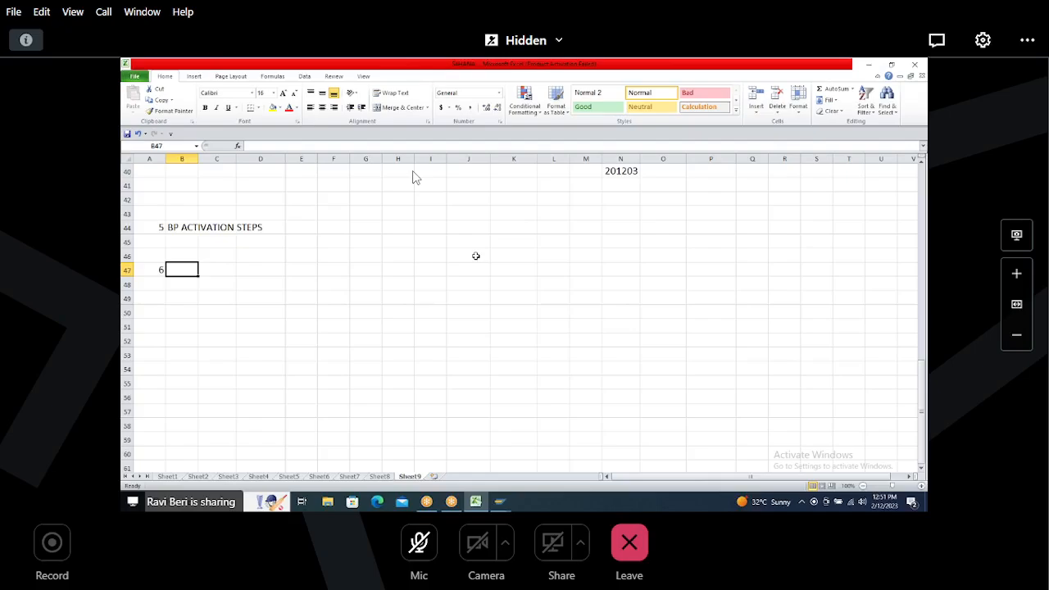
{"action": "type", "text": "DEFINE BP"}
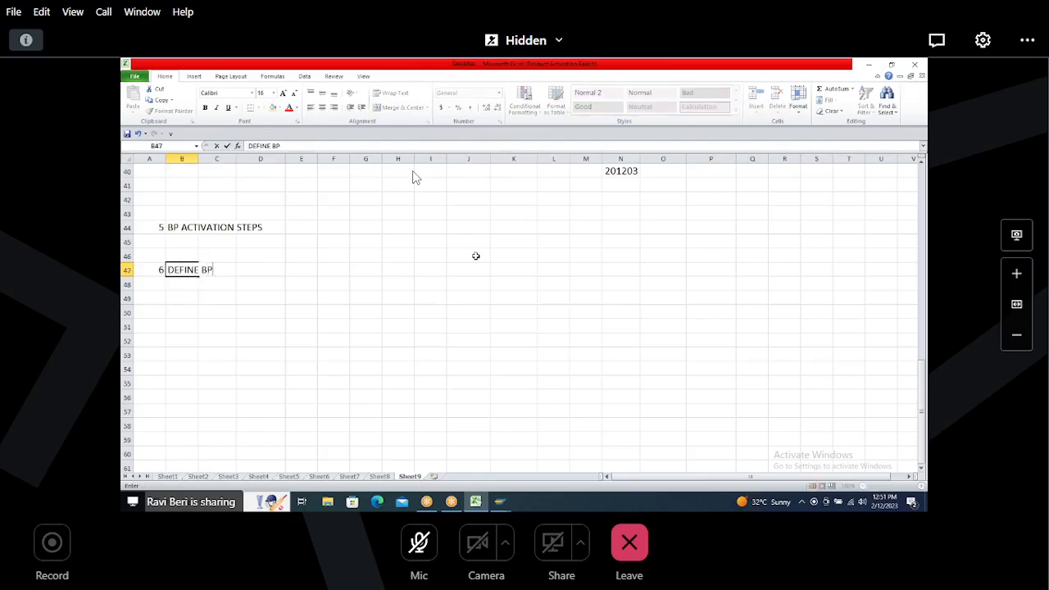
{"action": "type", "text": " ROLES"}
Step: Return to SAP and close the customer creation initial screen
{"action": "key", "text": "alt+Tab"}
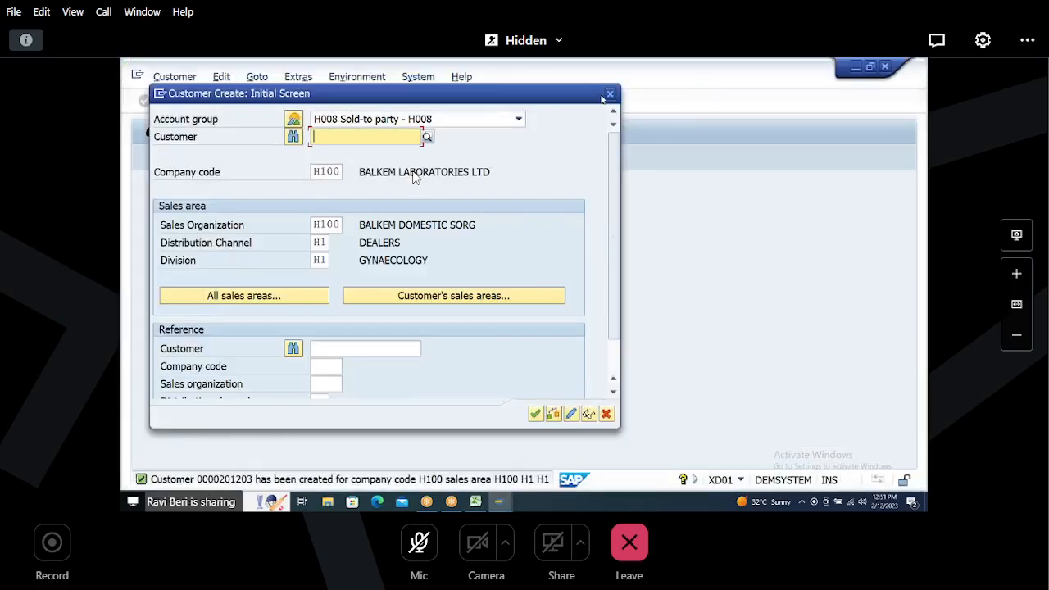
{"action": "left_click", "coordinate": [611, 94]}
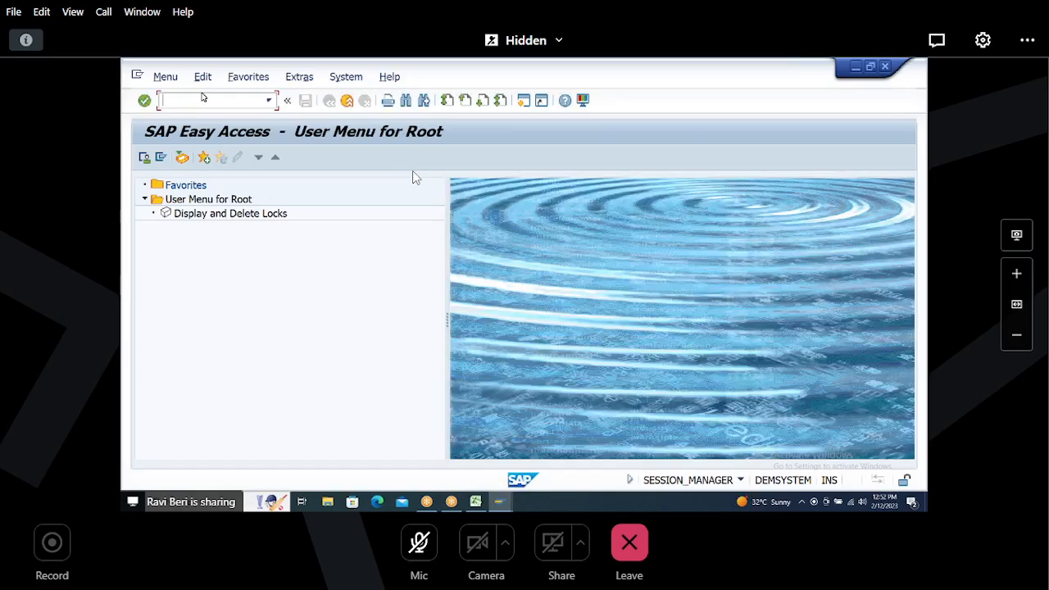
Step: Open SPRO and expand Cross-Application Components > SAP Business Partner > Business Partner > Basic Settings > Business Partner Roles
{"action": "type", "text": "SPRO"}
{"action": "key", "text": "Return"}
{"action": "left_click", "coordinate": [174, 158]}
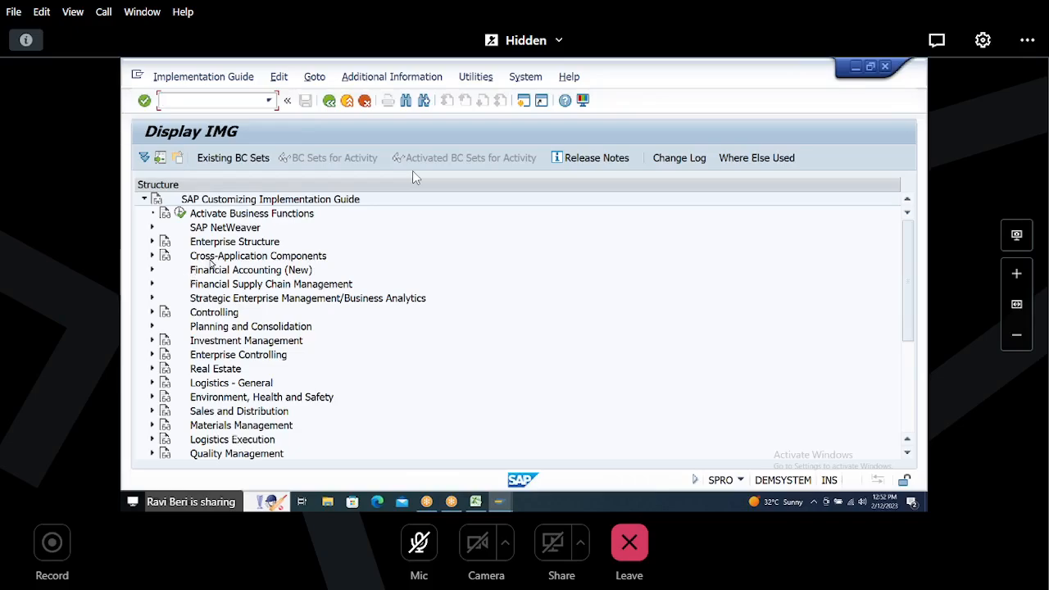
{"action": "left_click", "coordinate": [152, 256]}
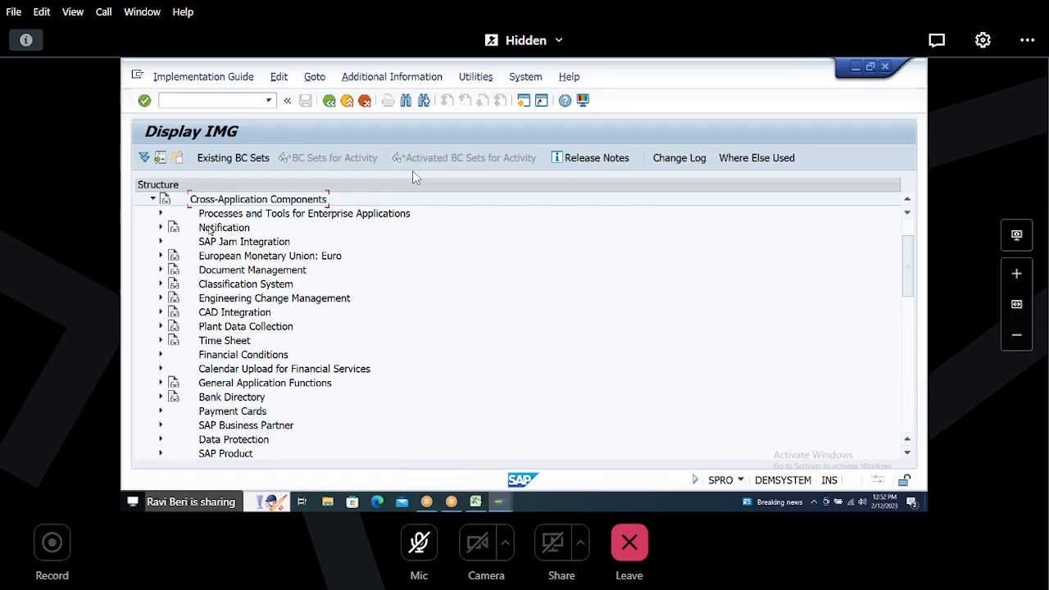
{"action": "left_click", "coordinate": [214, 426]}
{"action": "left_click", "coordinate": [163, 426]}
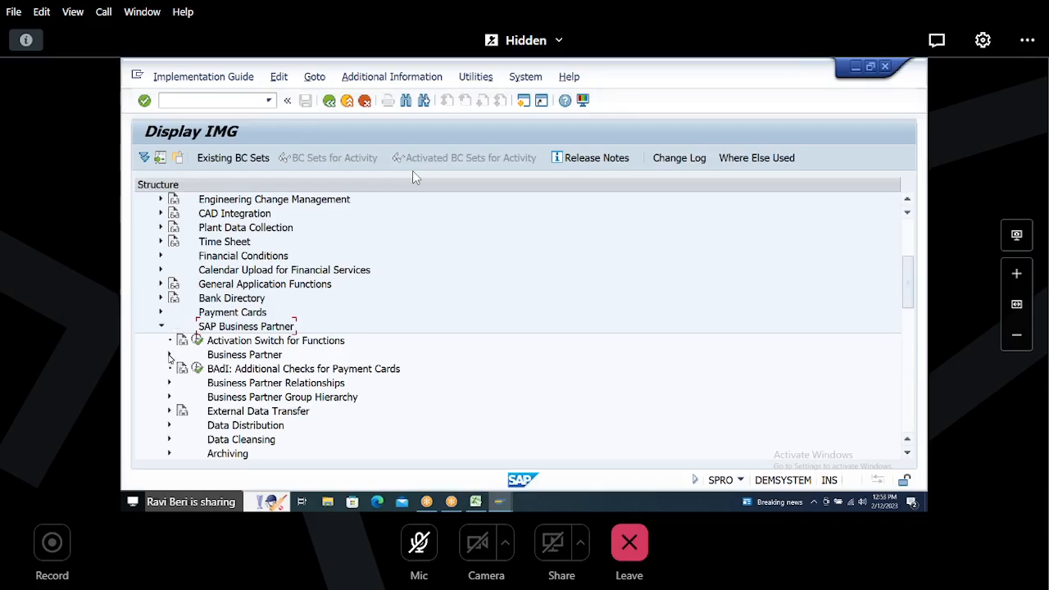
{"action": "left_click", "coordinate": [170, 356]}
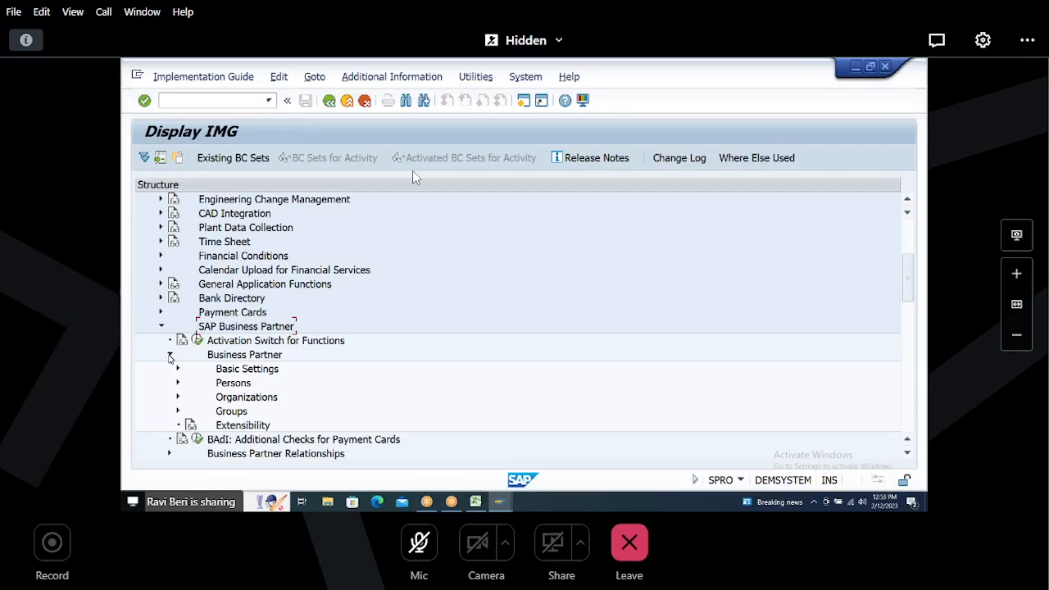
{"action": "left_click", "coordinate": [219, 358]}
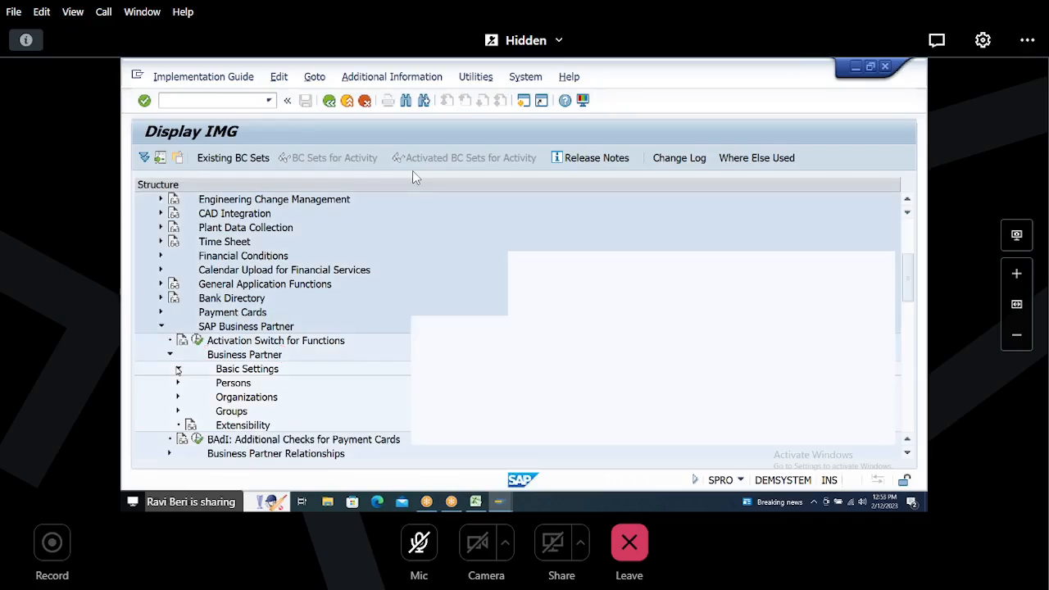
{"action": "left_click", "coordinate": [177, 370]}
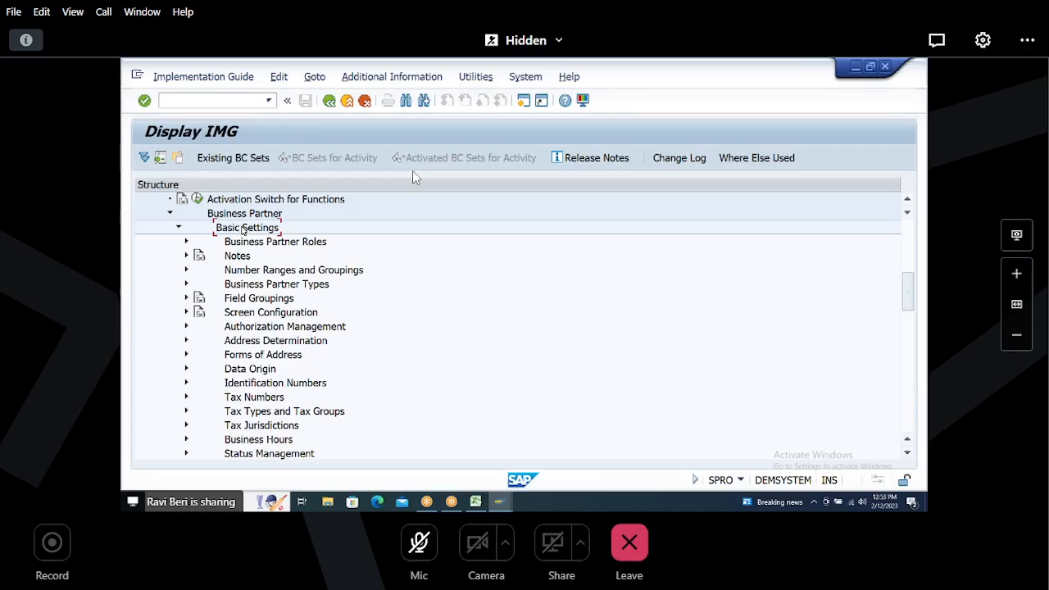
{"action": "left_click", "coordinate": [241, 243]}
{"action": "left_click", "coordinate": [187, 242]}
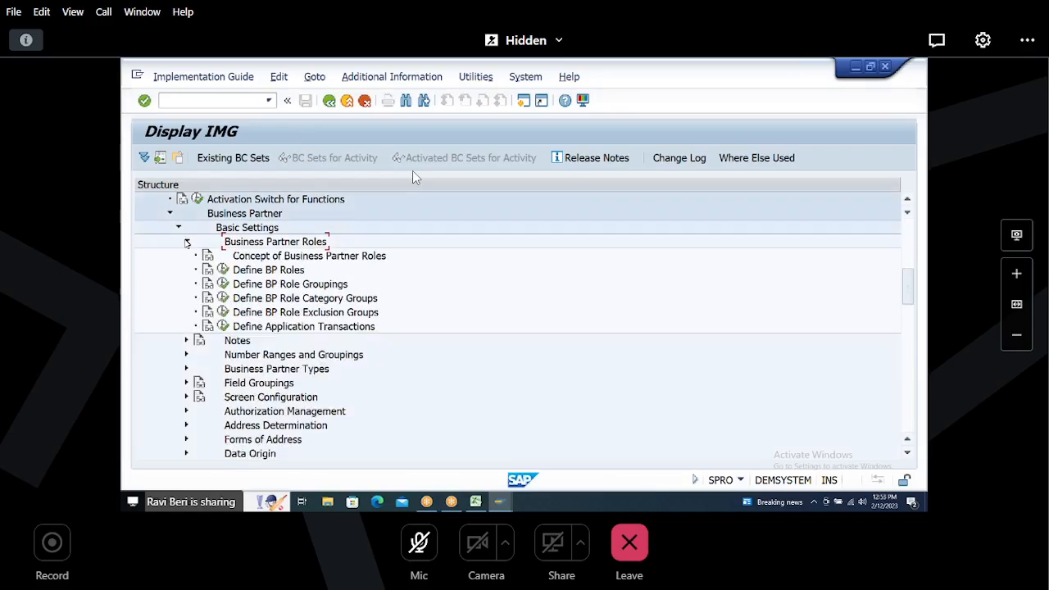
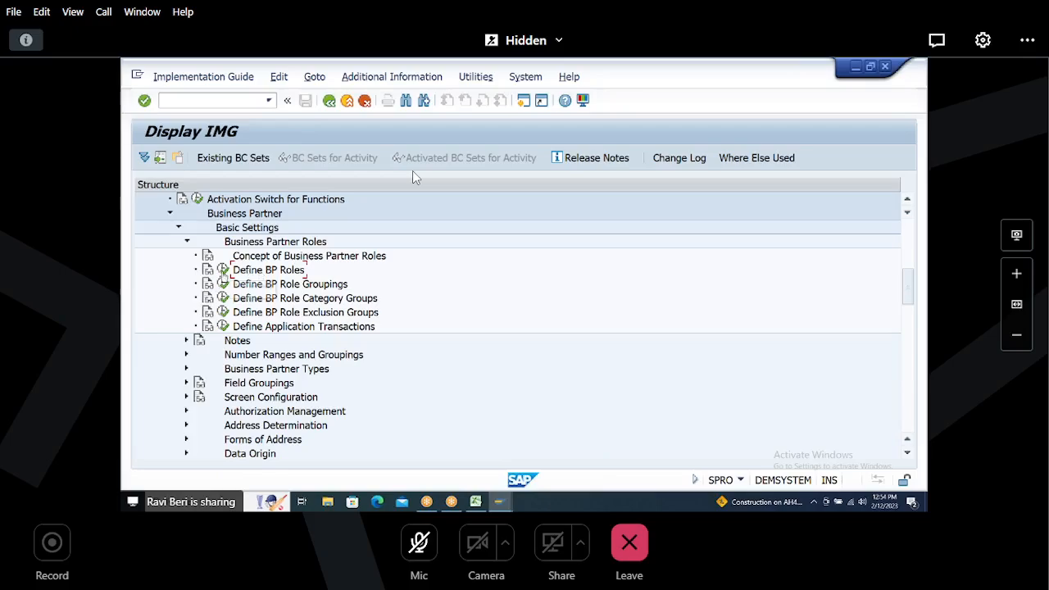
{"action": "left_click", "coordinate": [222, 270]}
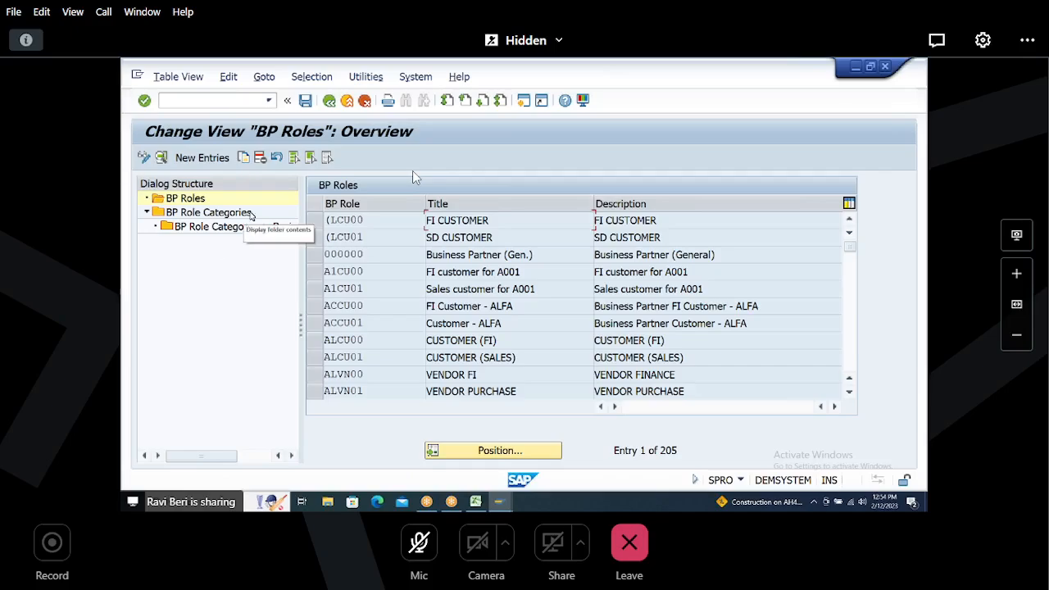
{"action": "left_click", "coordinate": [205, 232]}
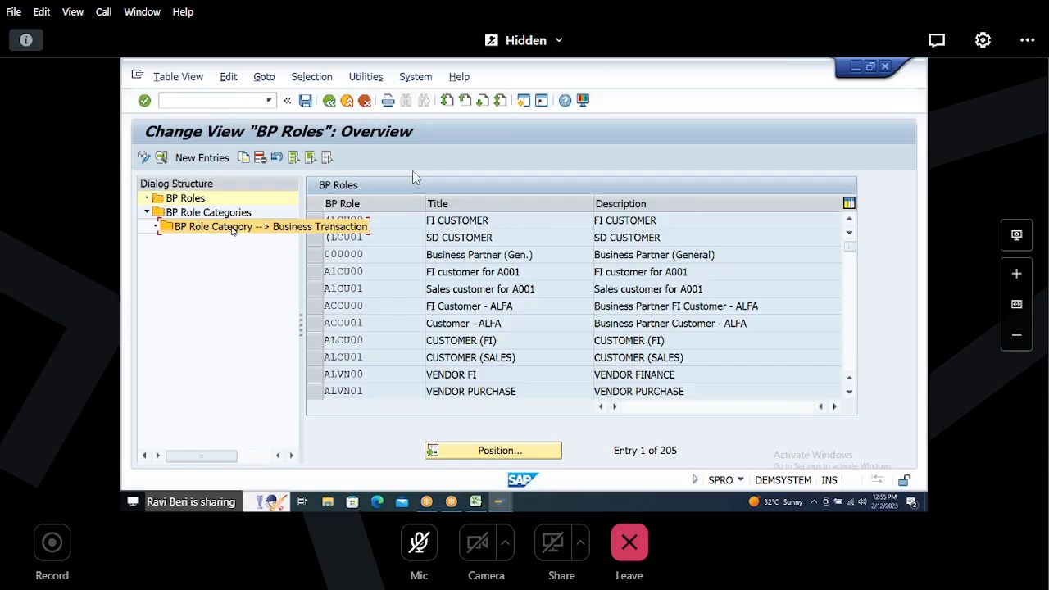
{"action": "key", "text": "F3"}
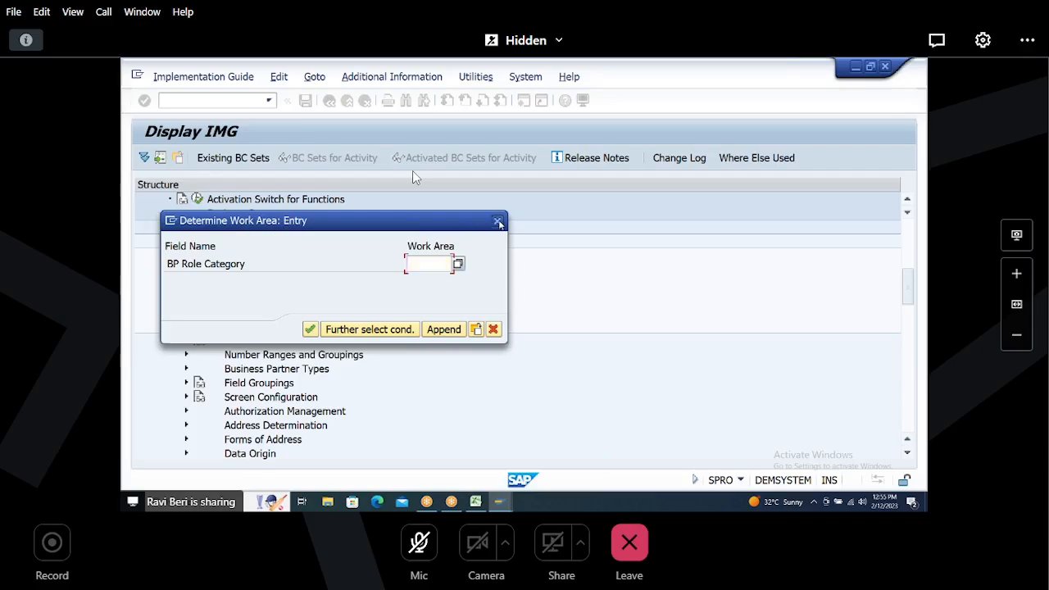
{"action": "left_click", "coordinate": [498, 222]}
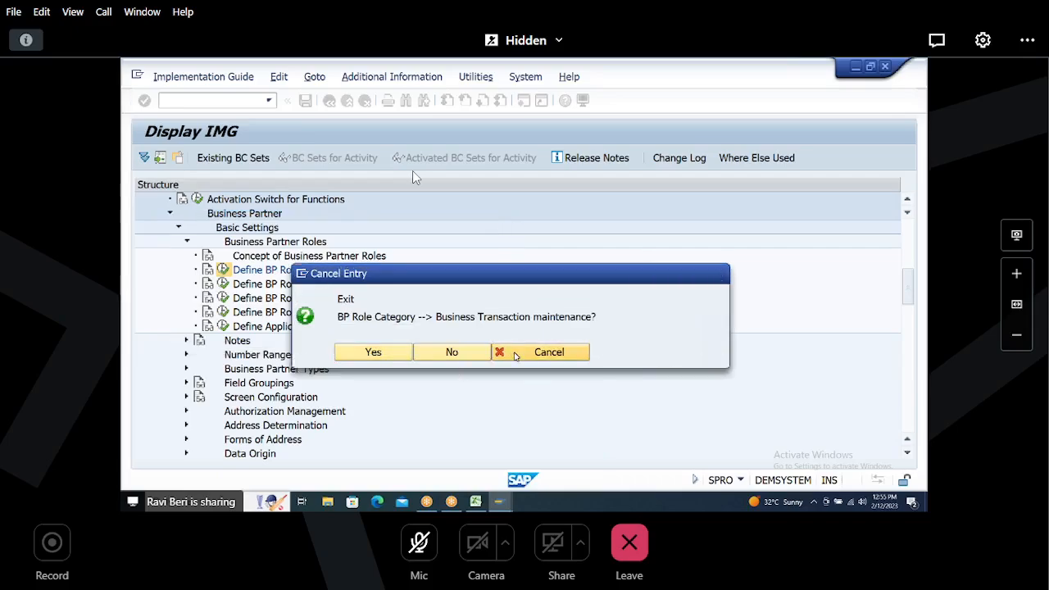
{"action": "left_click", "coordinate": [515, 355]}
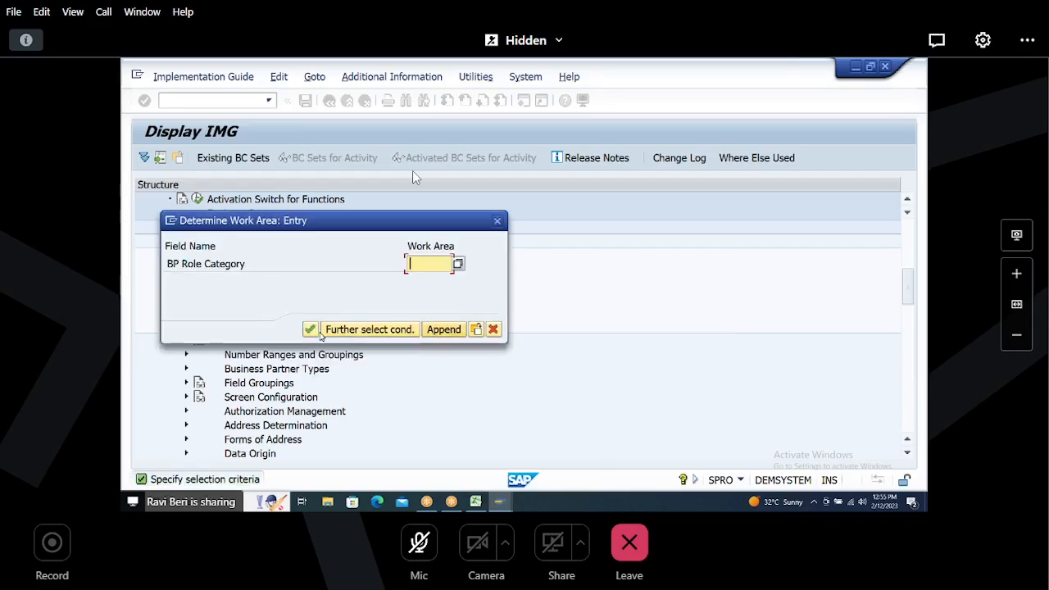
{"action": "left_click", "coordinate": [493, 329]}
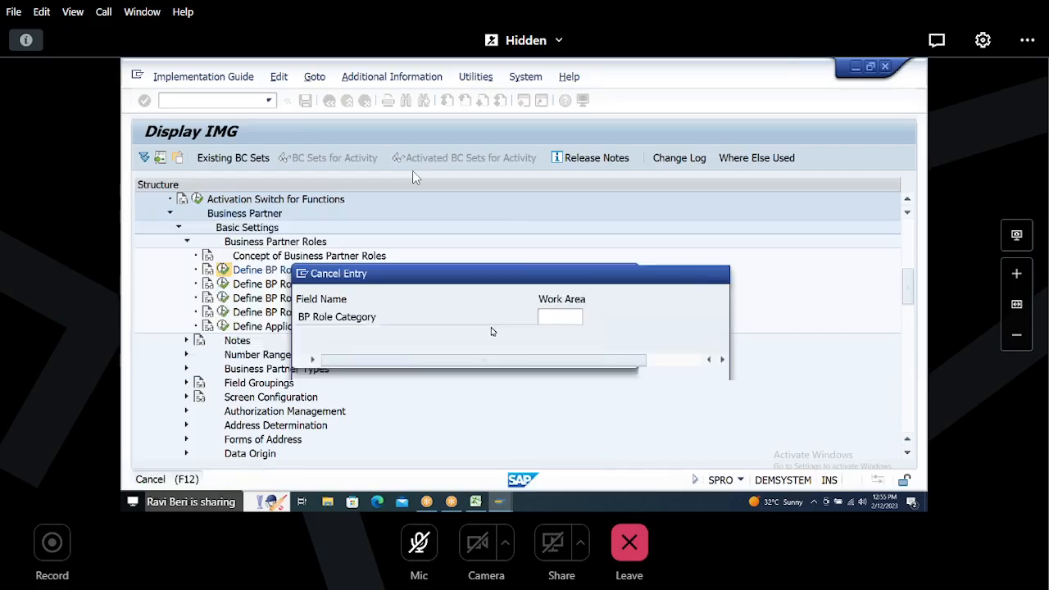
{"action": "left_click", "coordinate": [377, 353]}
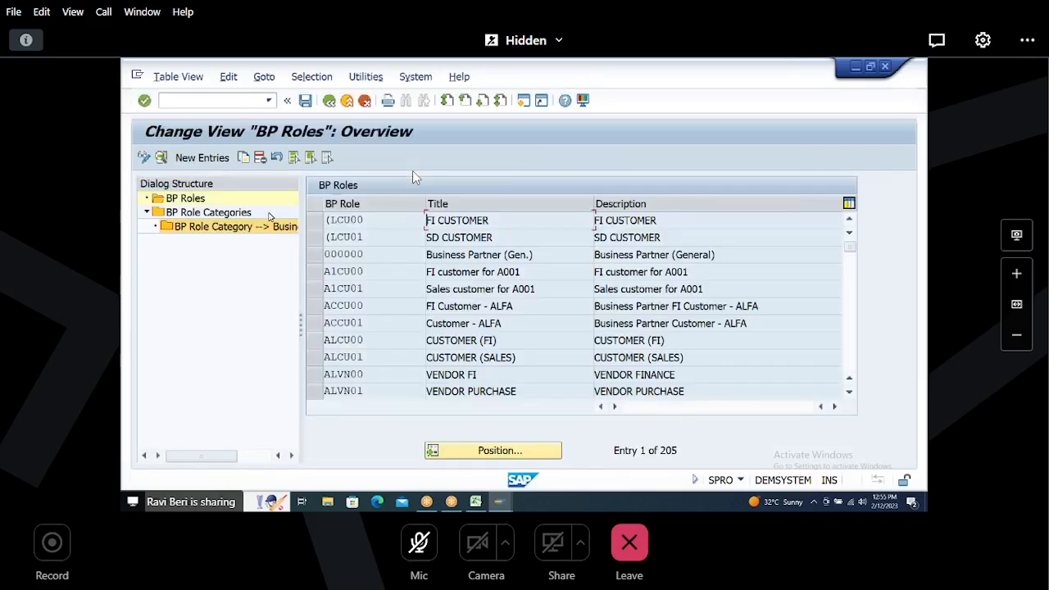
{"action": "left_click", "coordinate": [329, 101]}
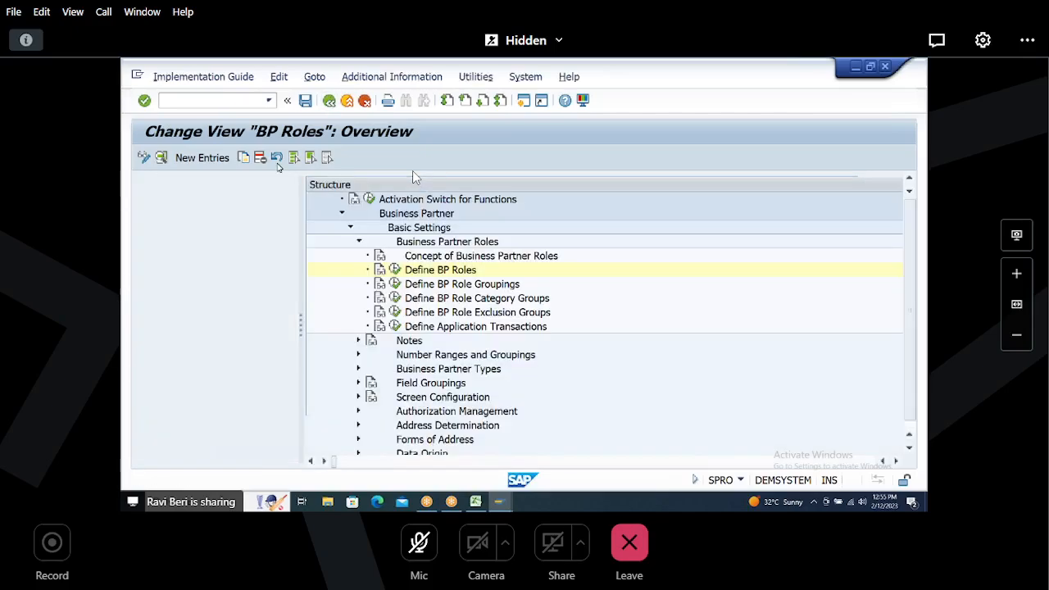
Step: Open Define BP Roles, switch to BP Role Categories and start a new entry
{"action": "left_click", "coordinate": [223, 271]}
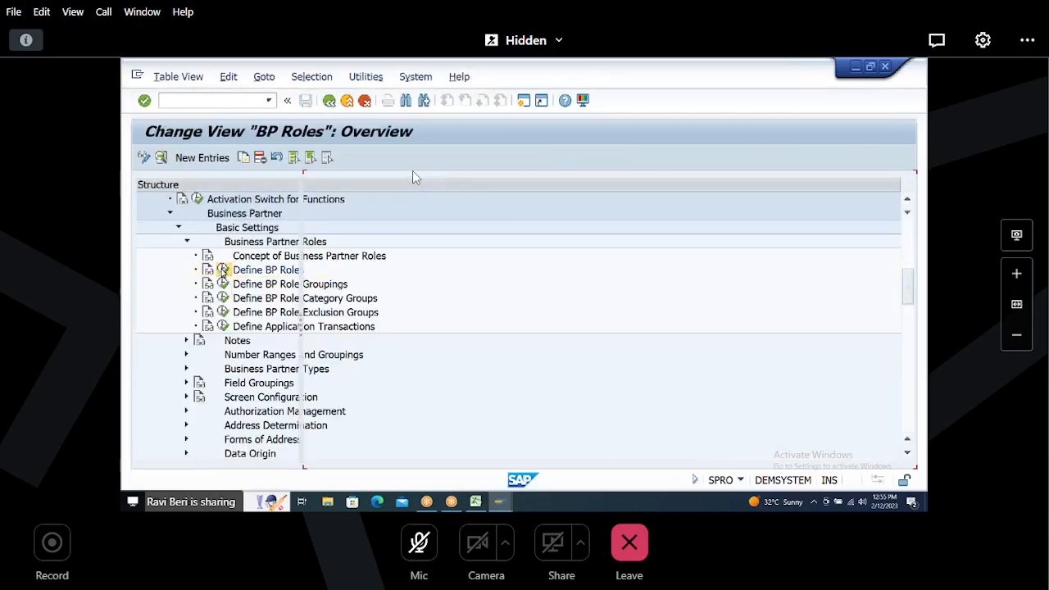
{"action": "left_click", "coordinate": [201, 215]}
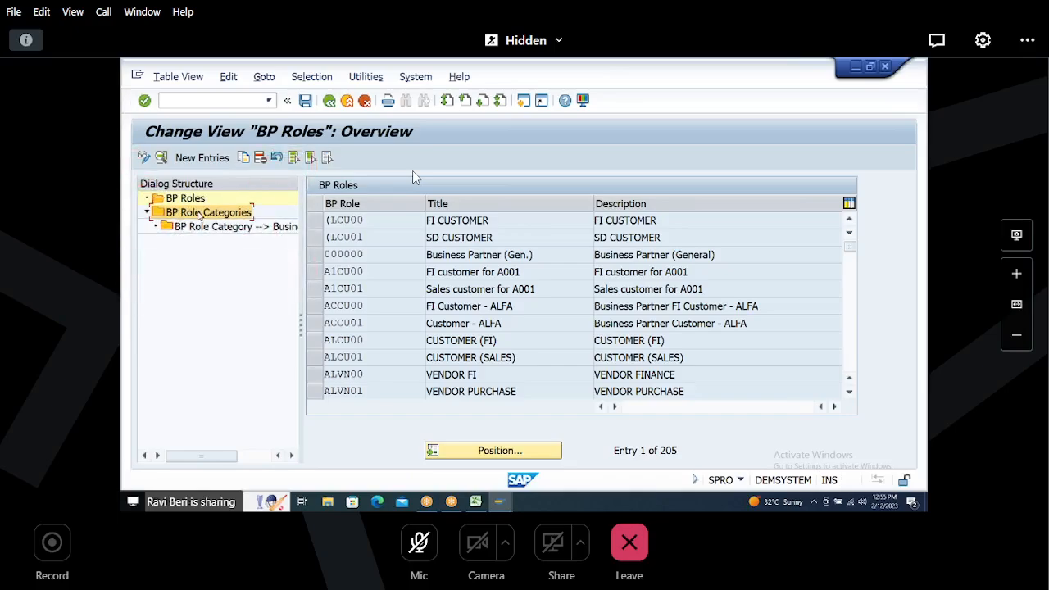
{"action": "double_click", "coordinate": [199, 215]}
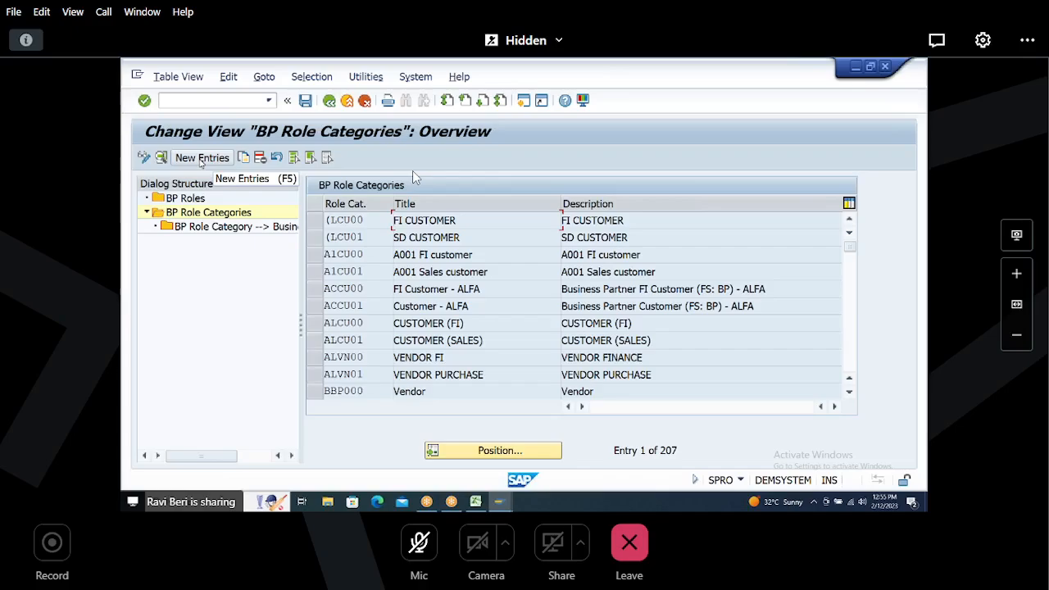
{"action": "left_click", "coordinate": [200, 158]}
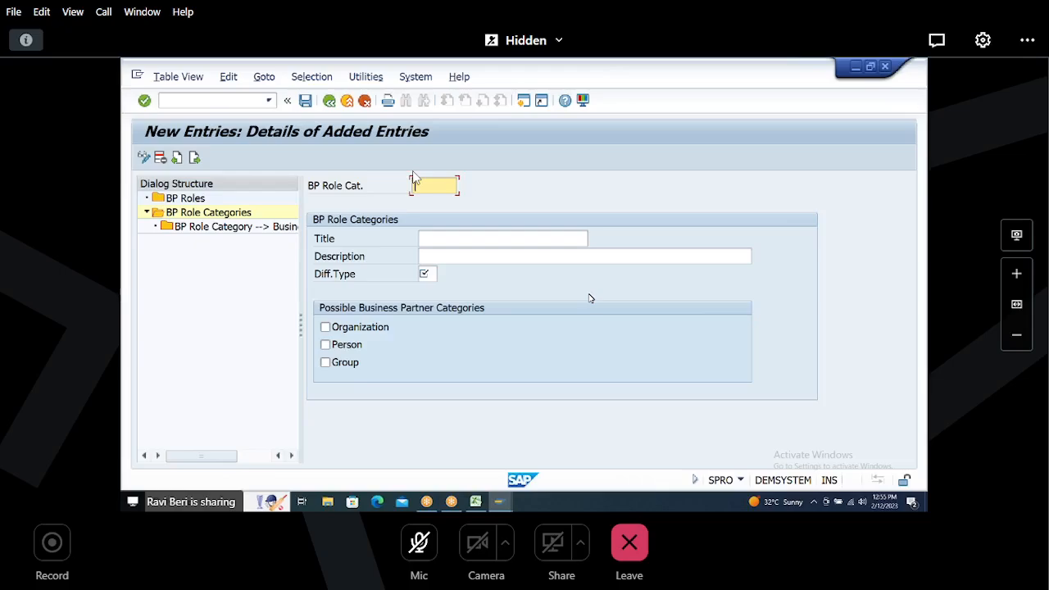
Step: Enter HHHHFI as the new BP role category
{"action": "key", "text": "alt+Tab"}
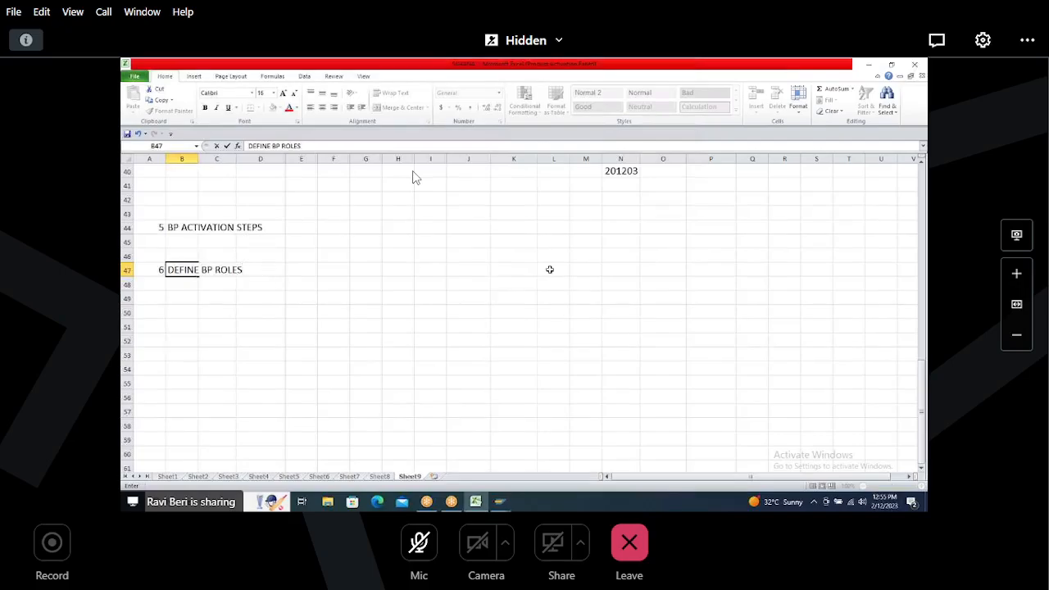
{"action": "key", "text": "alt+Tab"}
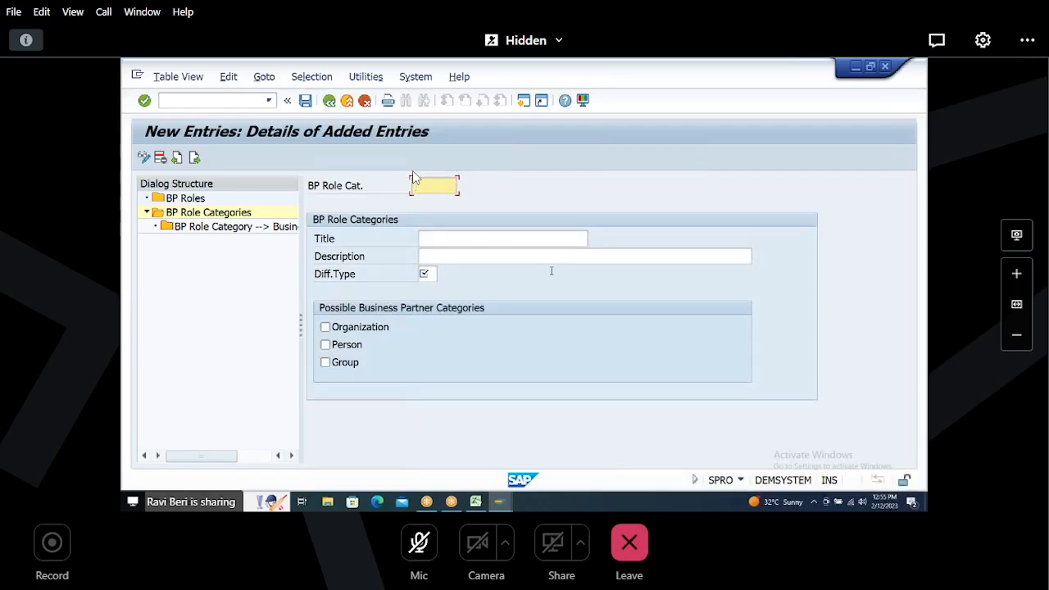
{"action": "type", "text": "H"}
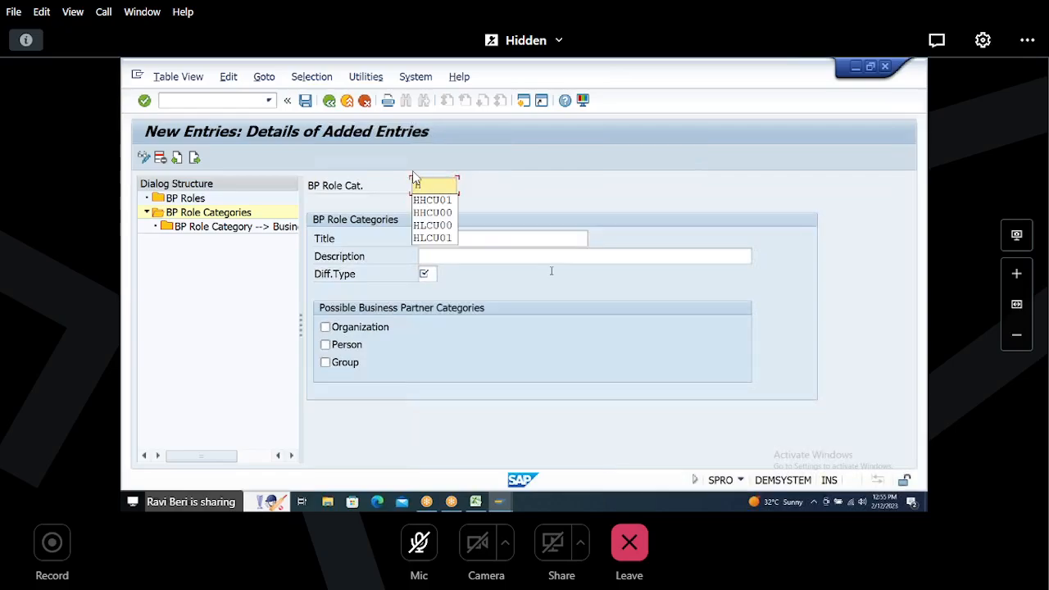
{"action": "type", "text": "HHHH1"}
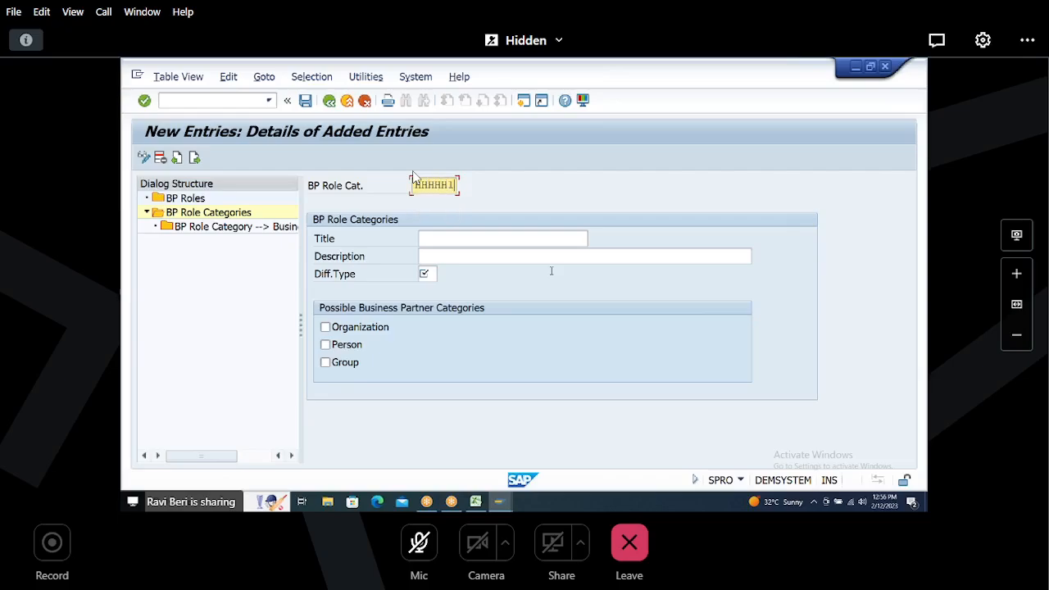
{"action": "key", "text": "Return"}
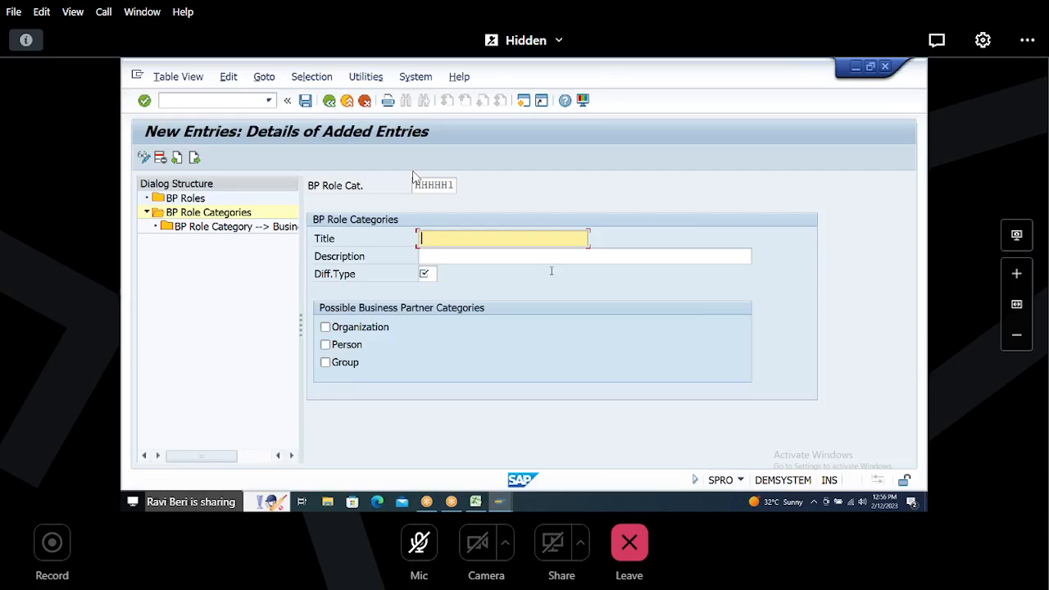
{"action": "left_click", "coordinate": [442, 185]}
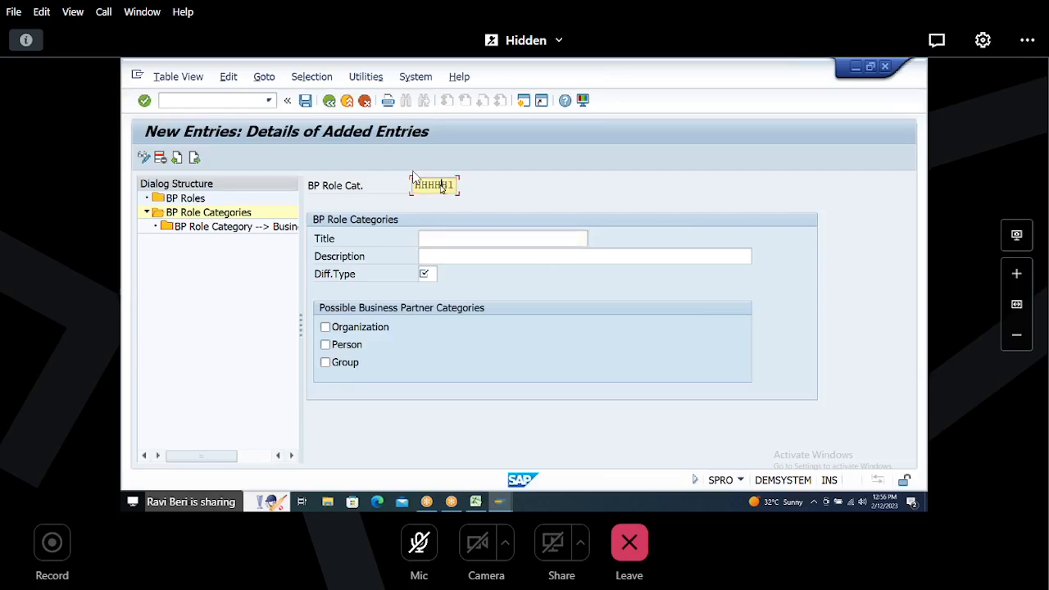
{"action": "key", "text": "BackSpace"}
{"action": "type", "text": "F"}
{"action": "key", "text": "Return"}
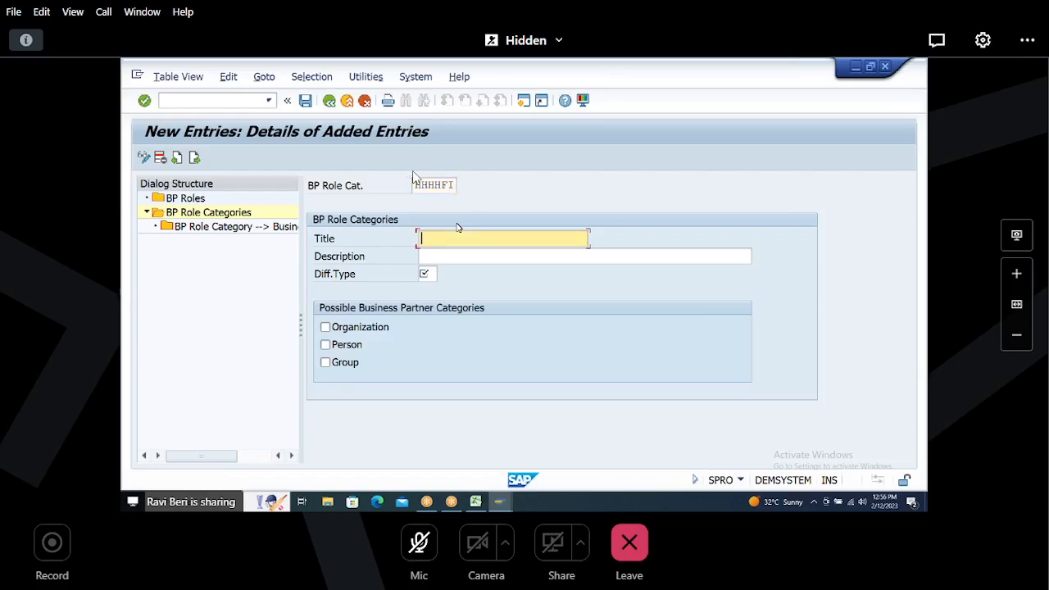
Step: Set the role category's title and description to CUSTOMER FI
{"action": "type", "text": "CUSTO"}
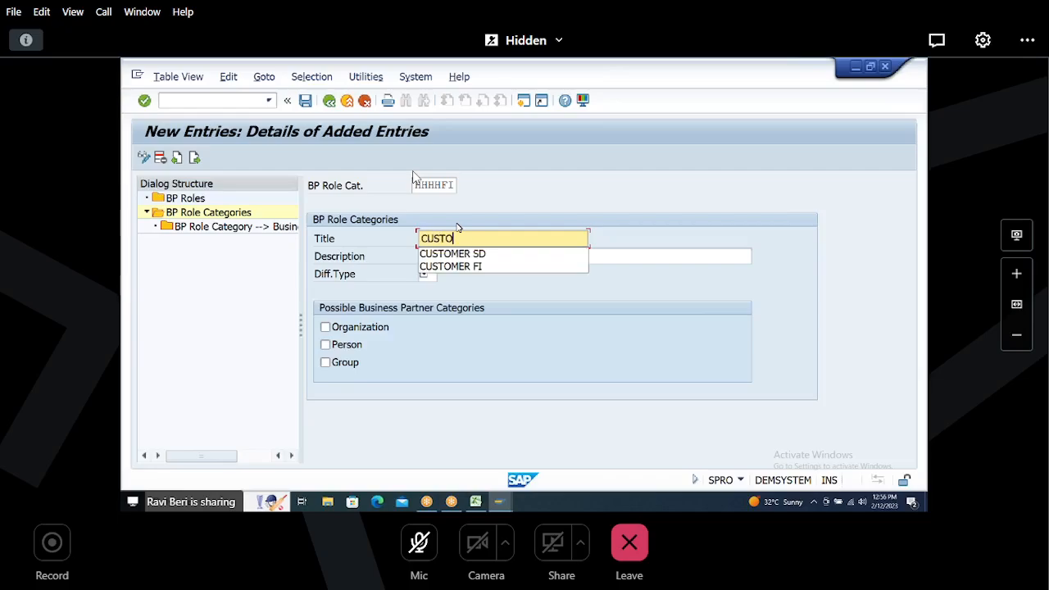
{"action": "type", "text": "MER FI"}
{"action": "key", "text": "Return"}
{"action": "type", "text": "C"}
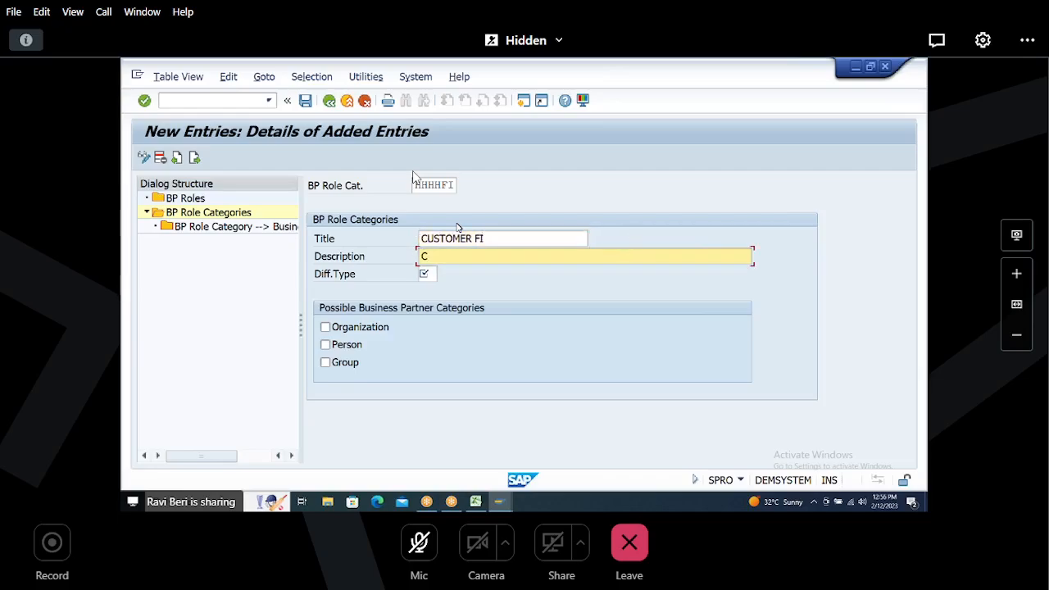
{"action": "type", "text": "USTOMER FI"}
{"action": "key", "text": "Return"}
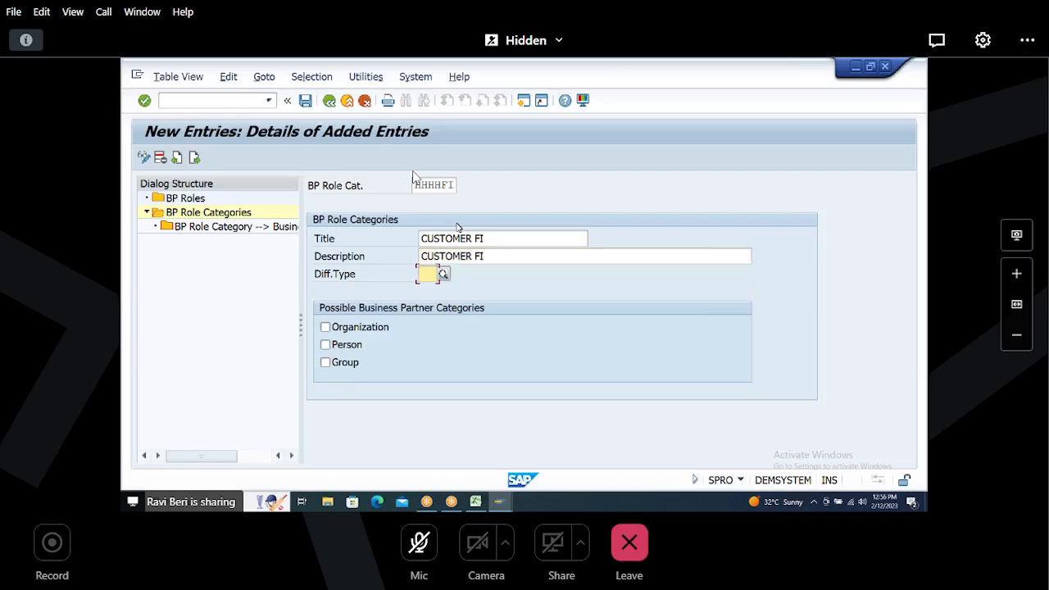
Step: Set the differentiation type to 0 and allow the Organization, Person and Group partner categories
{"action": "type", "text": "0"}
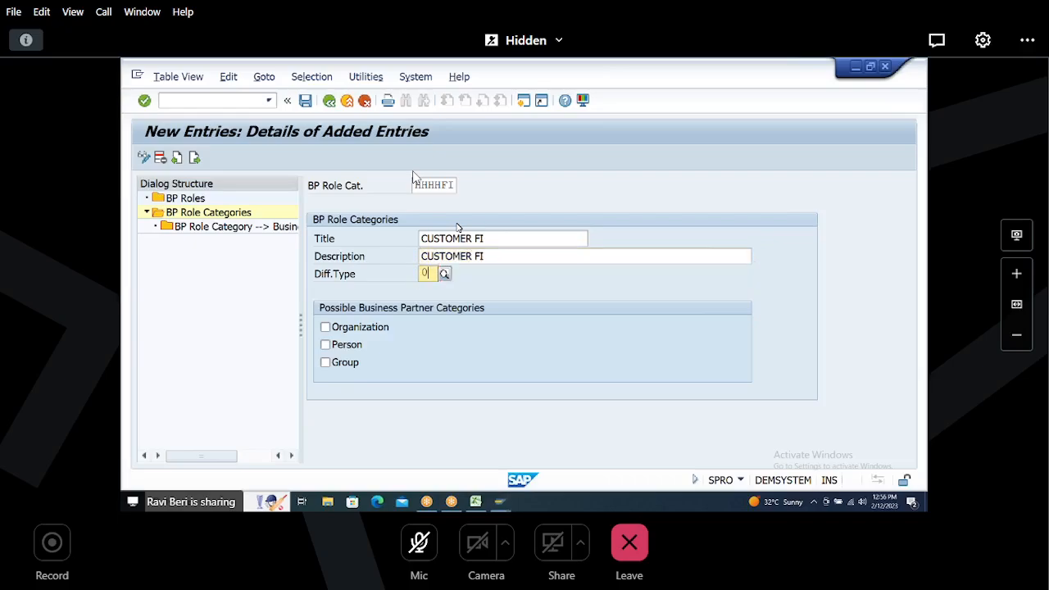
{"action": "key", "text": "Tab"}
{"action": "key", "text": "space"}
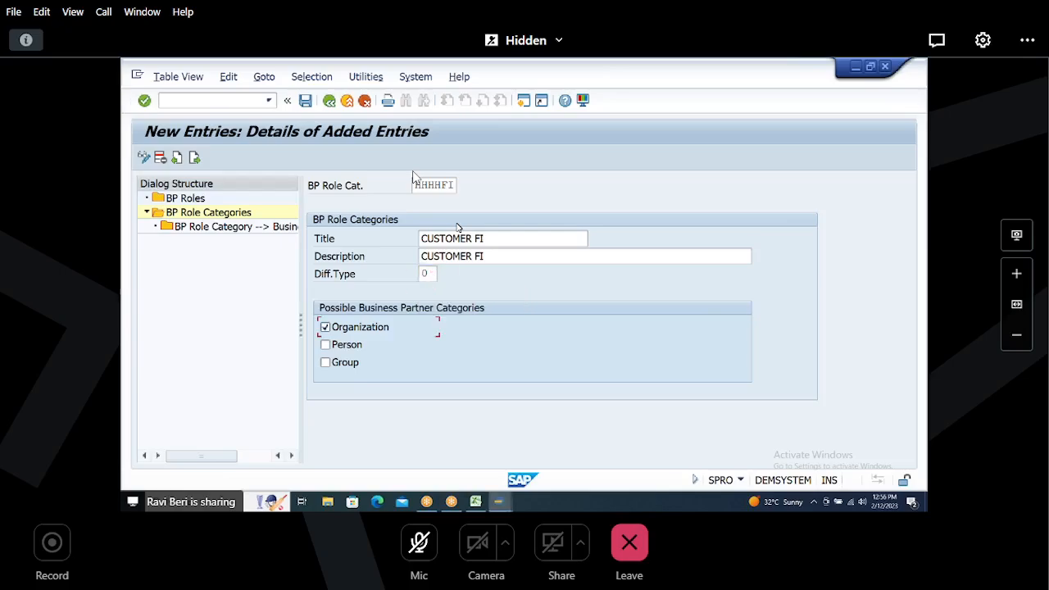
{"action": "key", "text": "Tab"}
{"action": "key", "text": "space"}
{"action": "key", "text": "Tab"}
{"action": "key", "text": "space"}
{"action": "key", "text": "Return"}
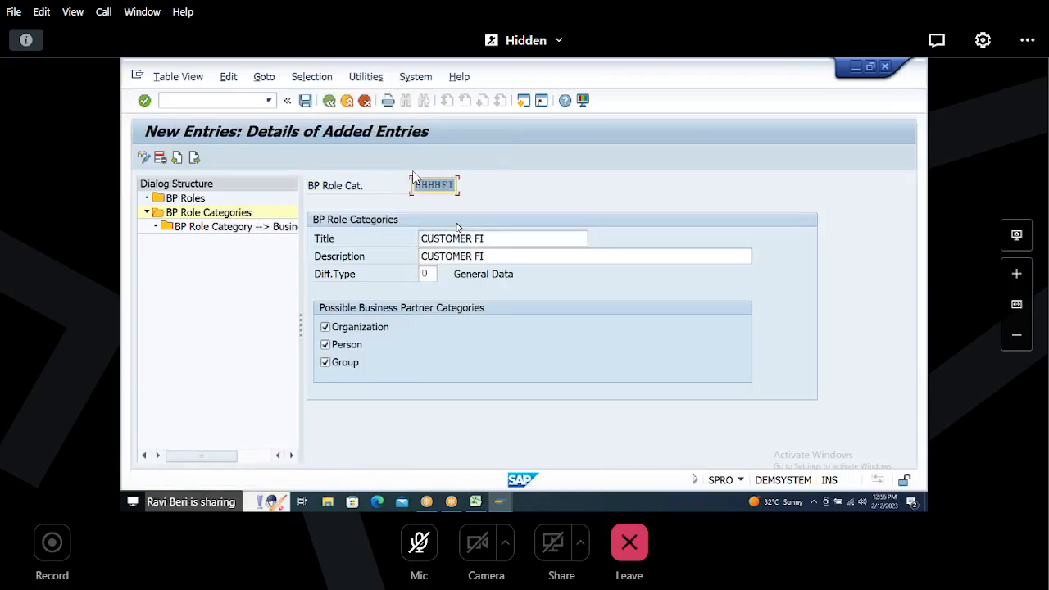
Step: Save the HHHHFI role category, confirming the customizing request
{"action": "left_click", "coordinate": [305, 100]}
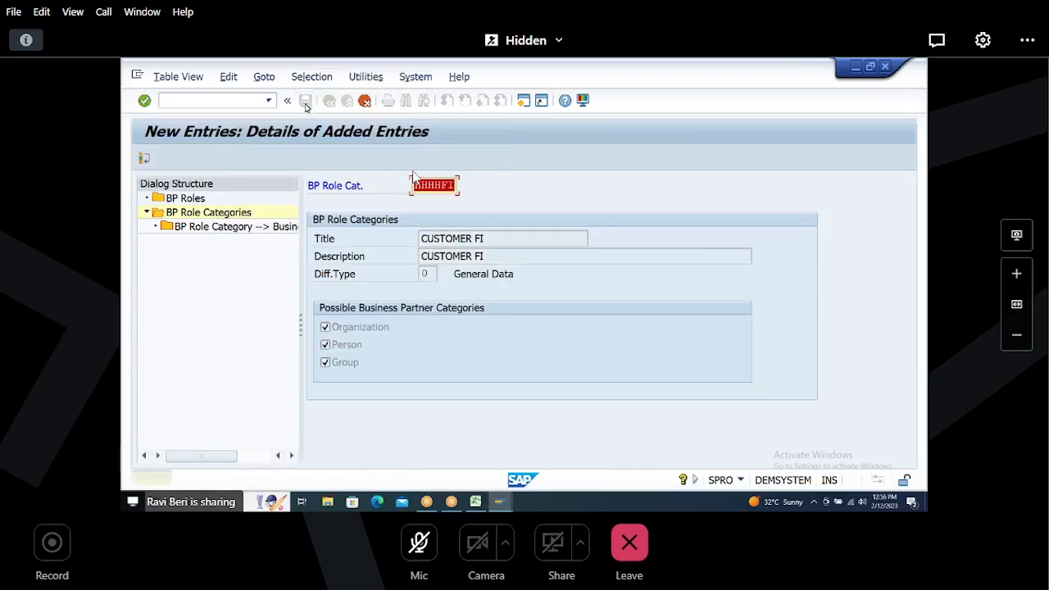
{"action": "key", "text": "Return"}
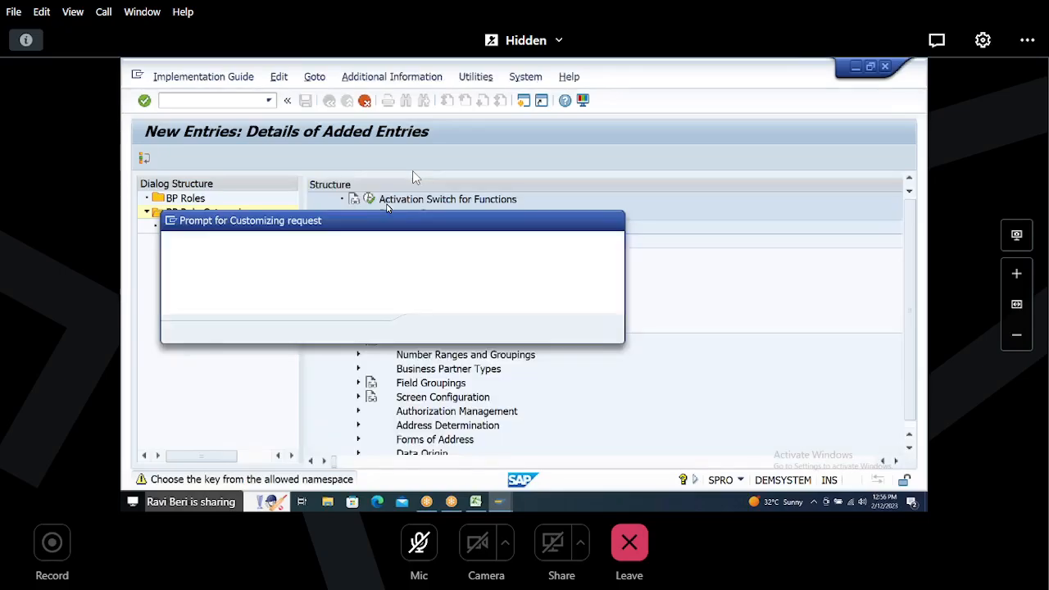
{"action": "key", "text": "Return"}
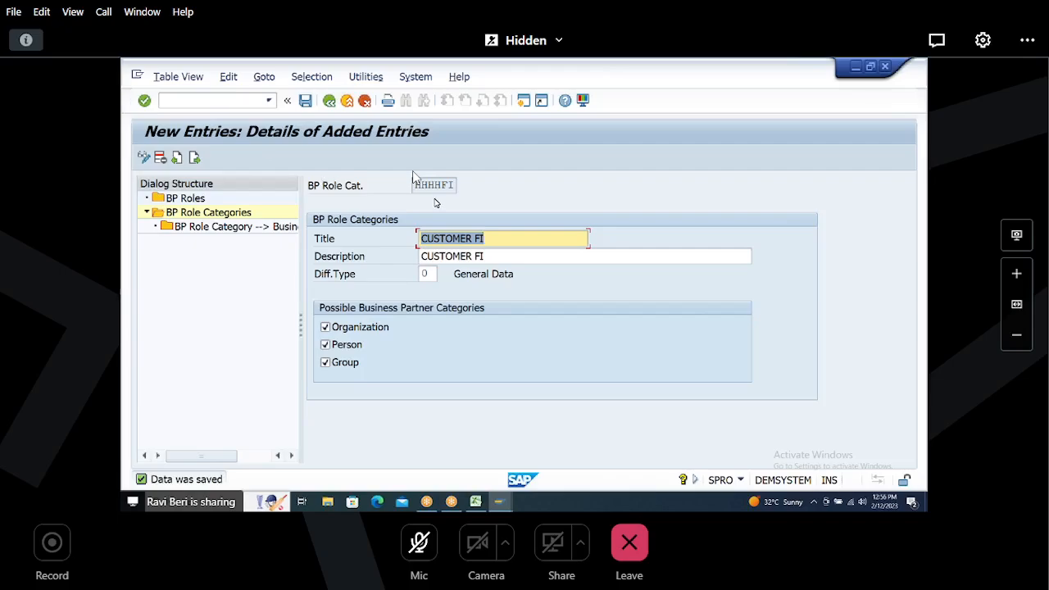
Step: Move to the next new entry and enter HHHHSD as the BP role category
{"action": "left_click_drag", "start_coordinate": [417, 185], "coordinate": [480, 188]}
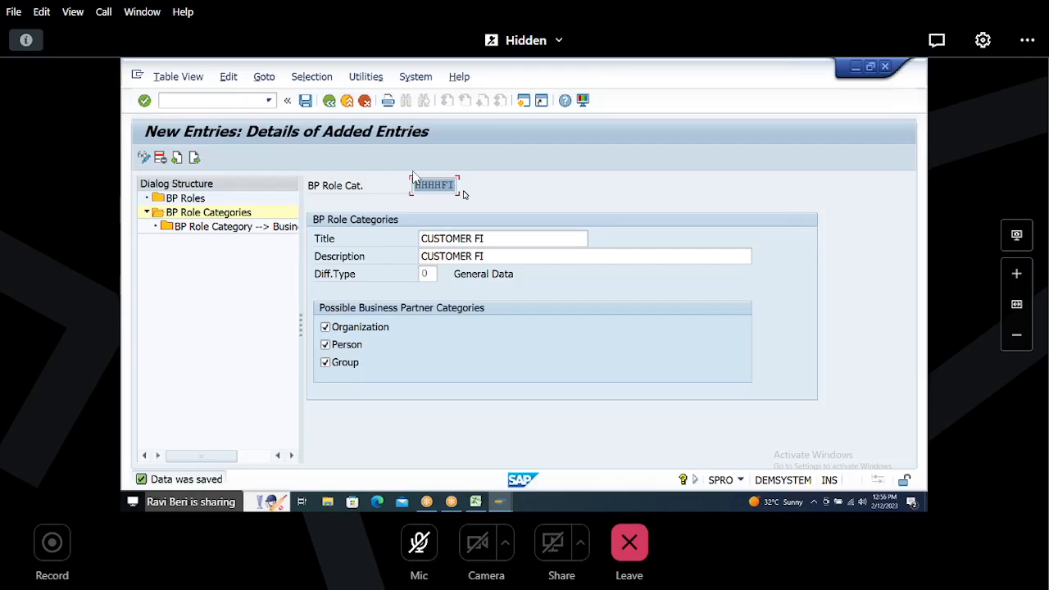
{"action": "left_click", "coordinate": [195, 158]}
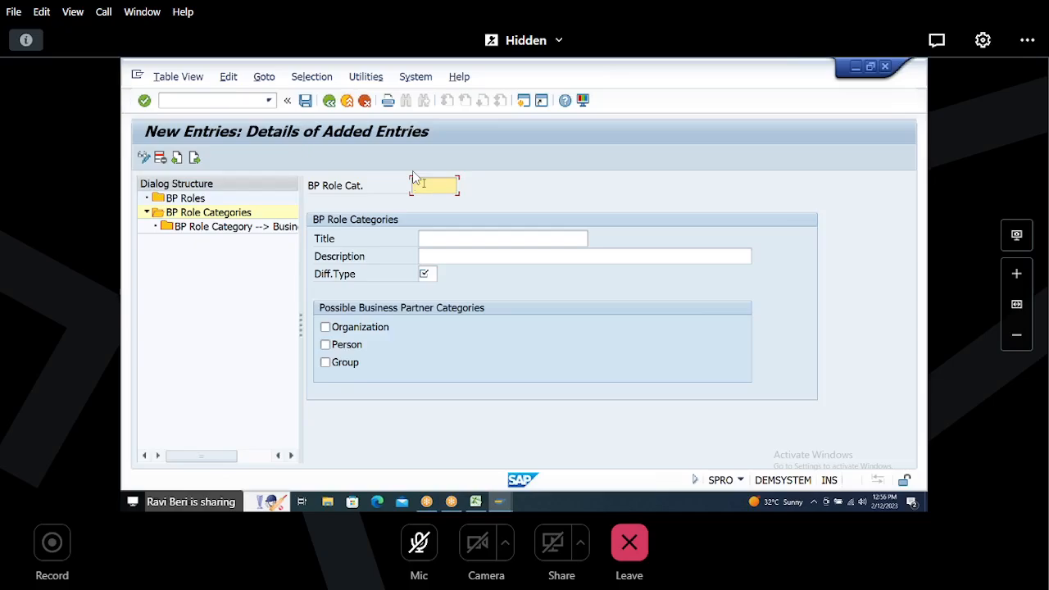
{"action": "type", "text": "HHHHSD"}
{"action": "key", "text": "Return"}
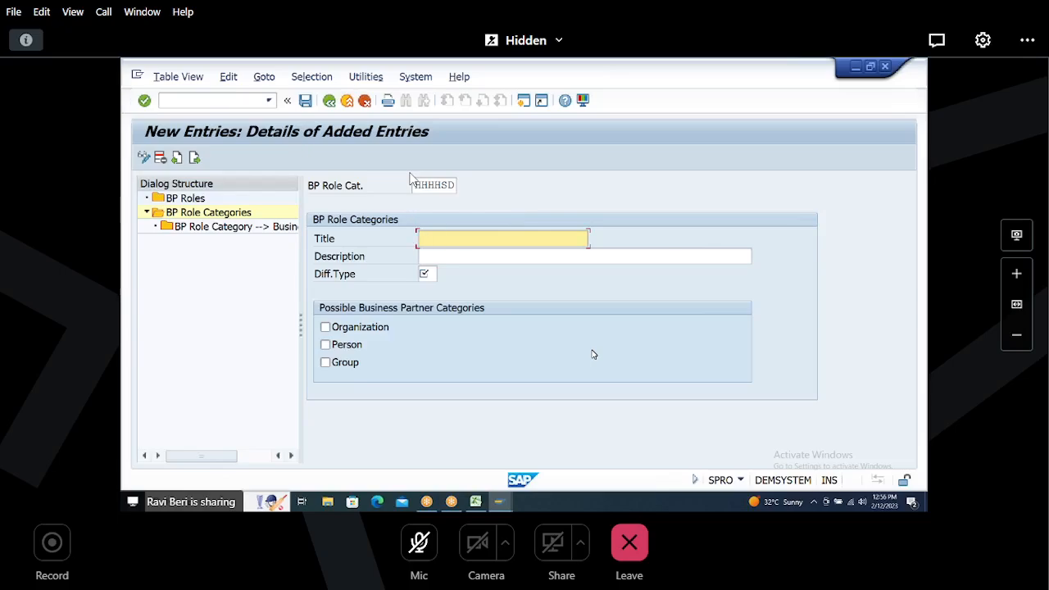
Step: Set the role category's title and description to CUSTOMER SD
{"action": "type", "text": "CUSTOMER SD"}
{"action": "key", "text": "Tab"}
{"action": "type", "text": "CUSTOMER SD"}
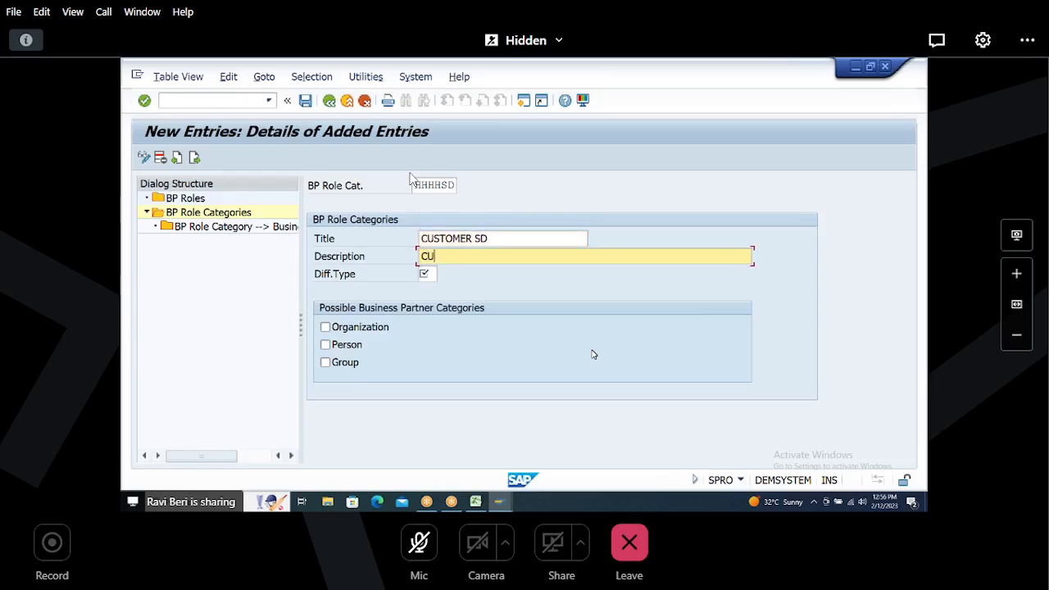
{"action": "key", "text": "Tab"}
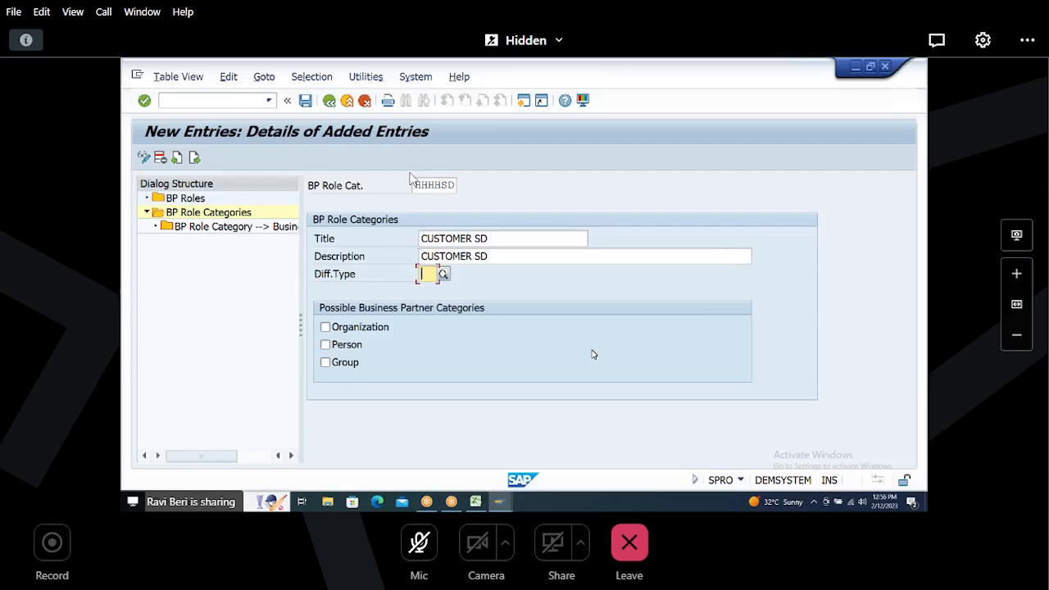
Step: Set the differentiation type to 0 and allow the Organization, Person and Group partner categories for HHHHSD
{"action": "key", "text": "F4"}
{"action": "key", "text": "Return"}
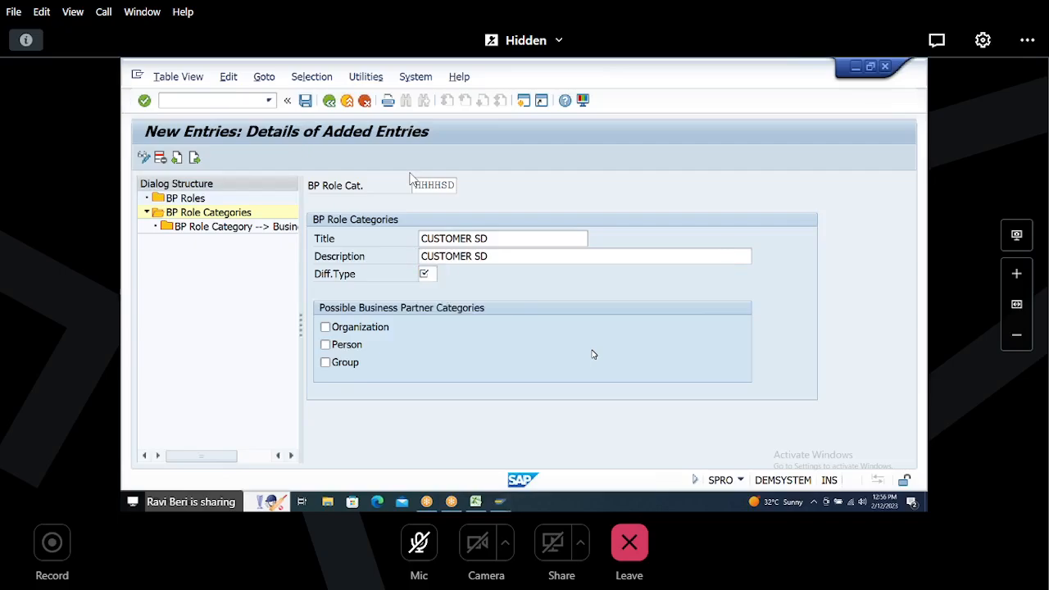
{"action": "key", "text": "space"}
{"action": "key", "text": "Tab"}
{"action": "key", "text": "space"}
{"action": "key", "text": "Tab"}
{"action": "key", "text": "space"}
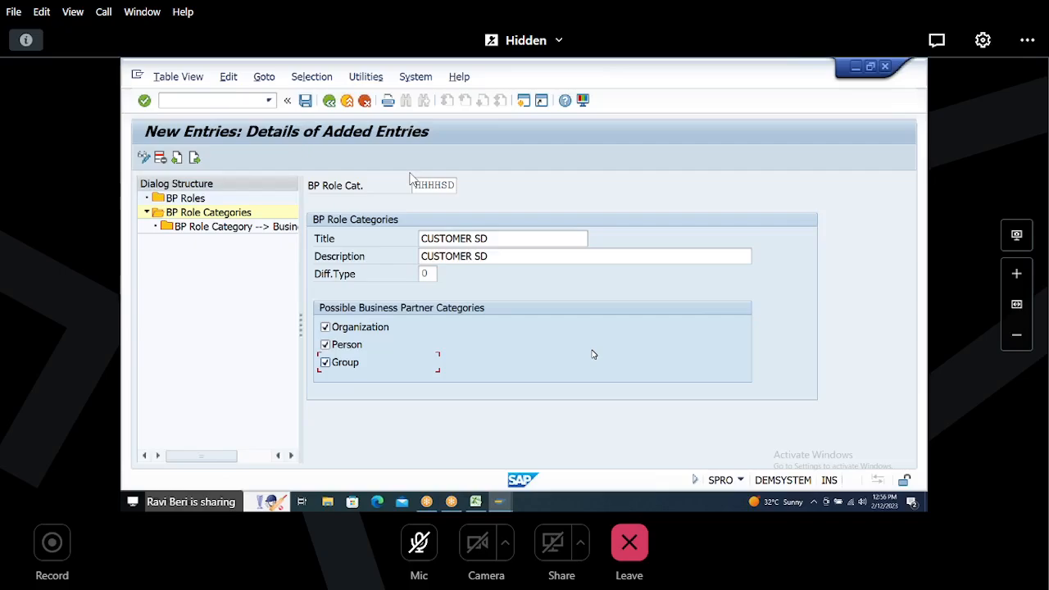
Step: Save the HHHHSD role category entry, accepting the namespace notice
{"action": "key", "text": "Return"}
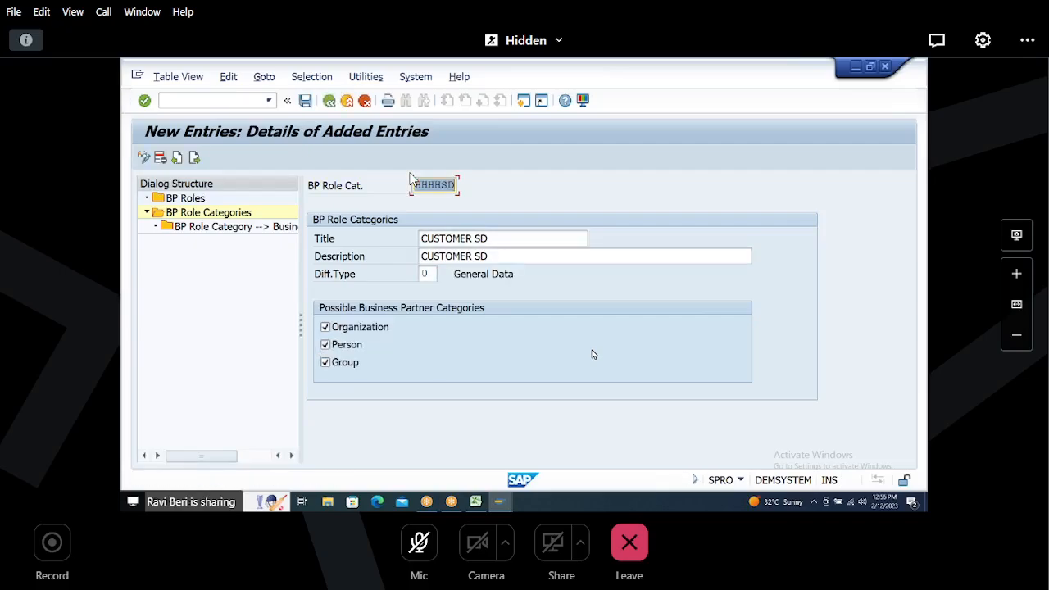
{"action": "left_click", "coordinate": [305, 101]}
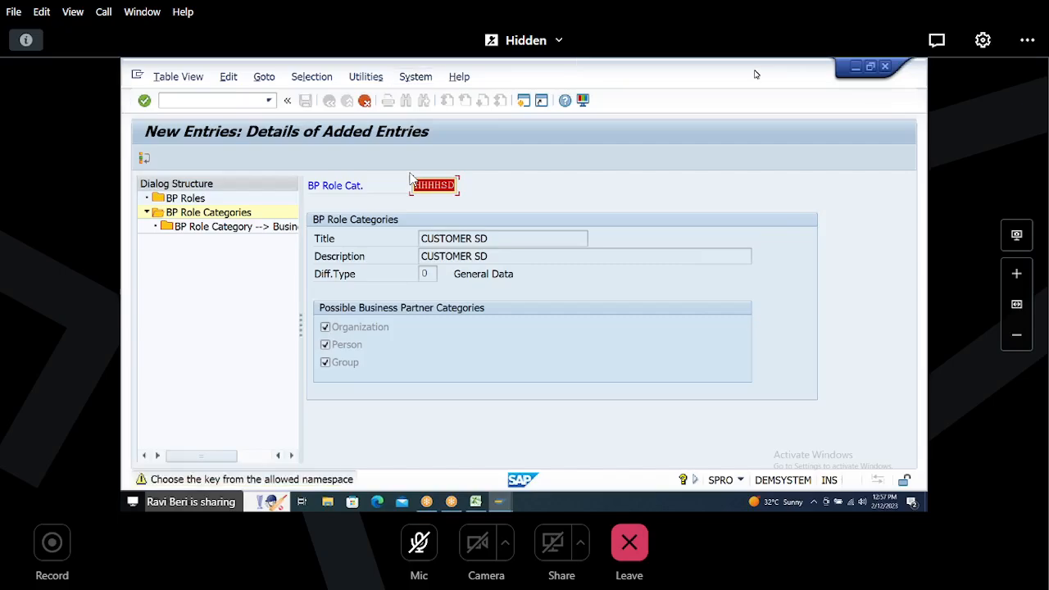
{"action": "key", "text": "Return"}
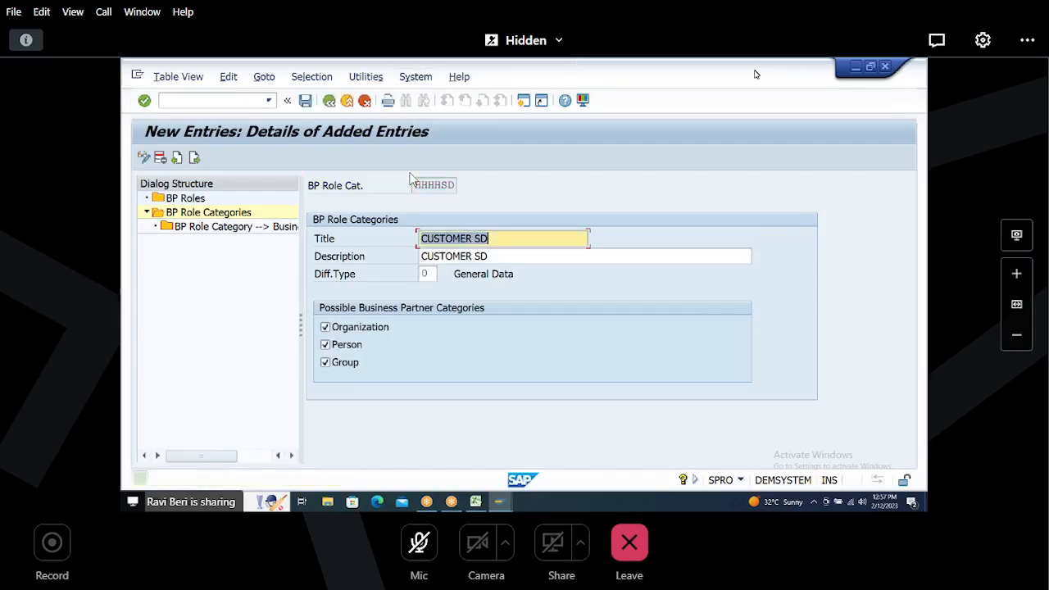
{"action": "key", "text": "ctrl+s"}
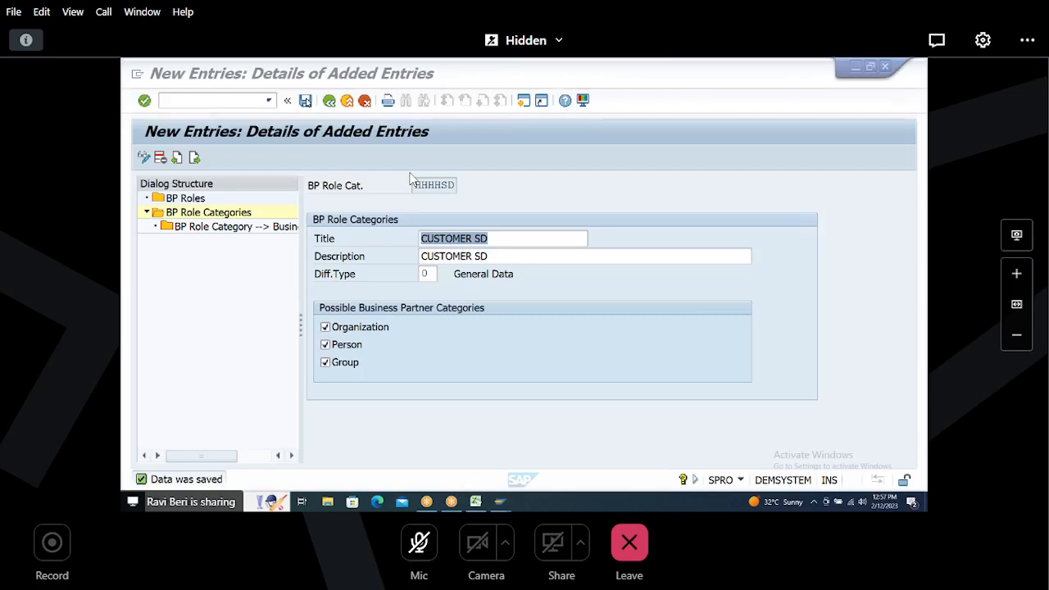
{"action": "left_click", "coordinate": [305, 100]}
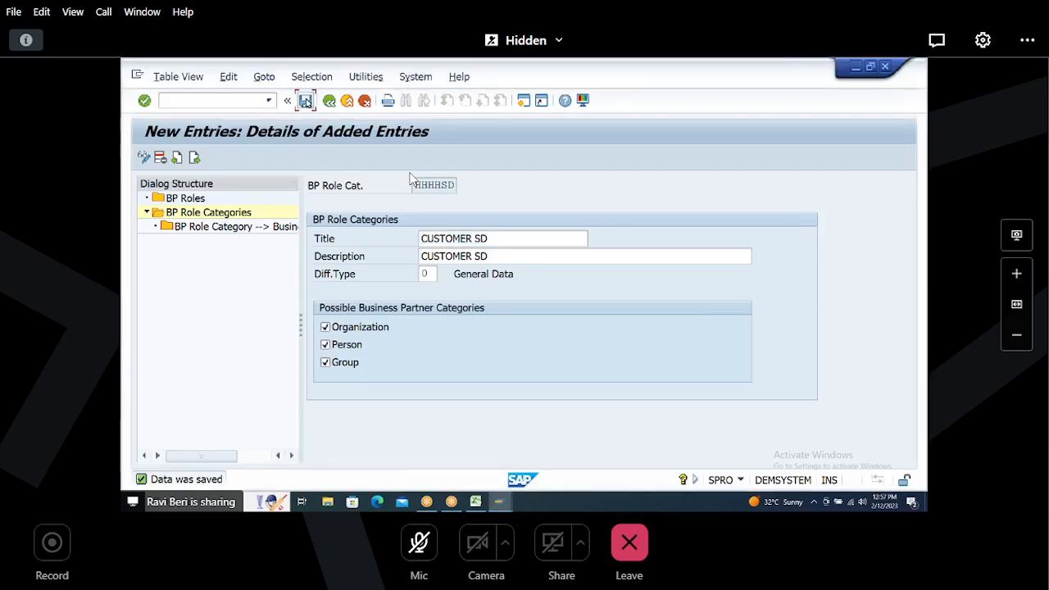
Step: Switch to the Excel notes sheet and add the heading STANDARD BP ROLD in cell K46
{"action": "left_click", "coordinate": [476, 502]}
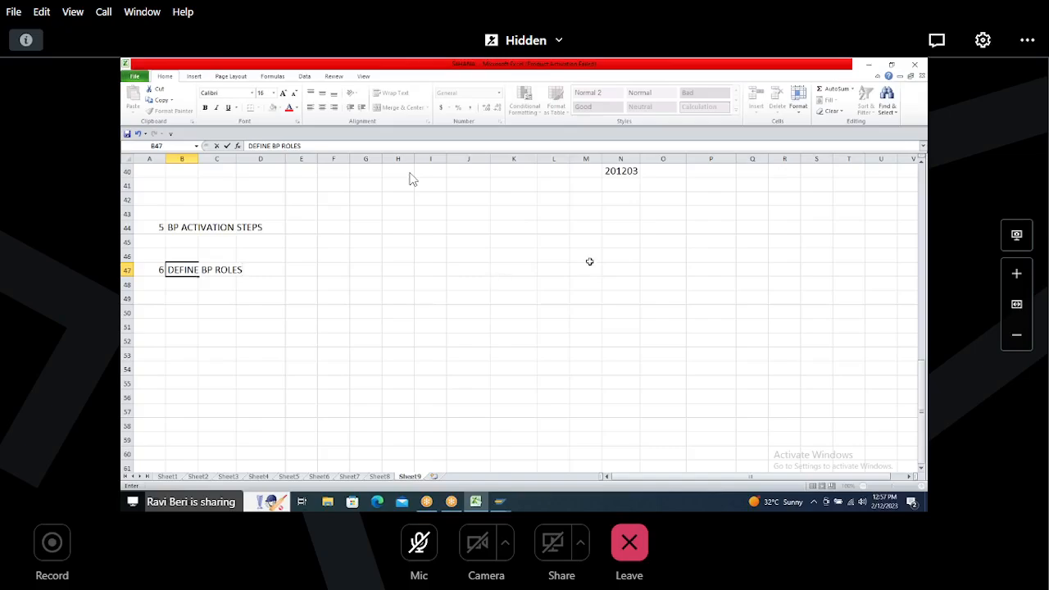
{"action": "left_click", "coordinate": [508, 254]}
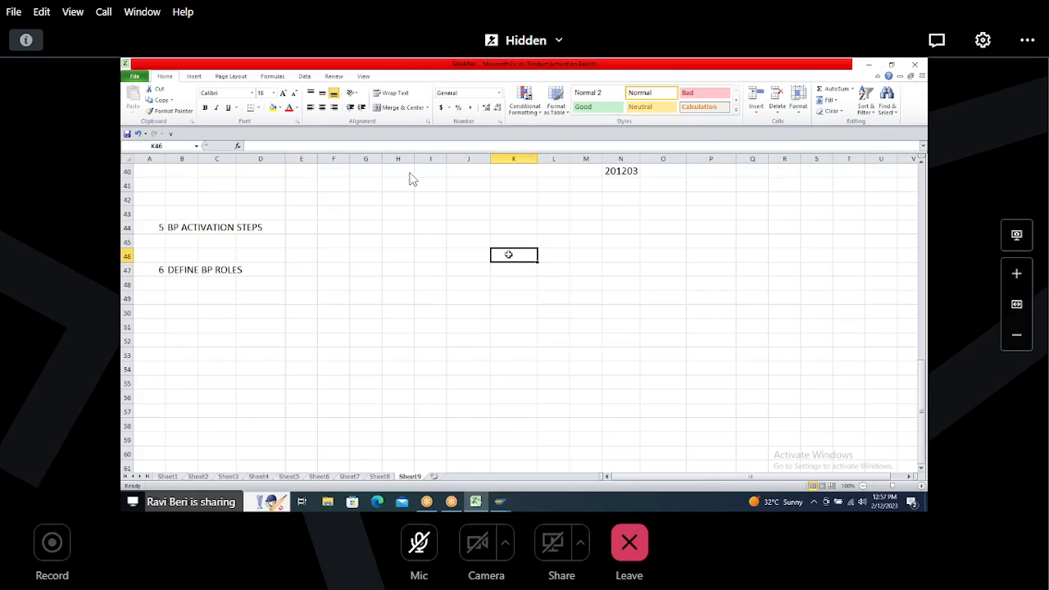
{"action": "type", "text": "STAND"}
{"action": "type", "text": "ARD BP ROLD"}
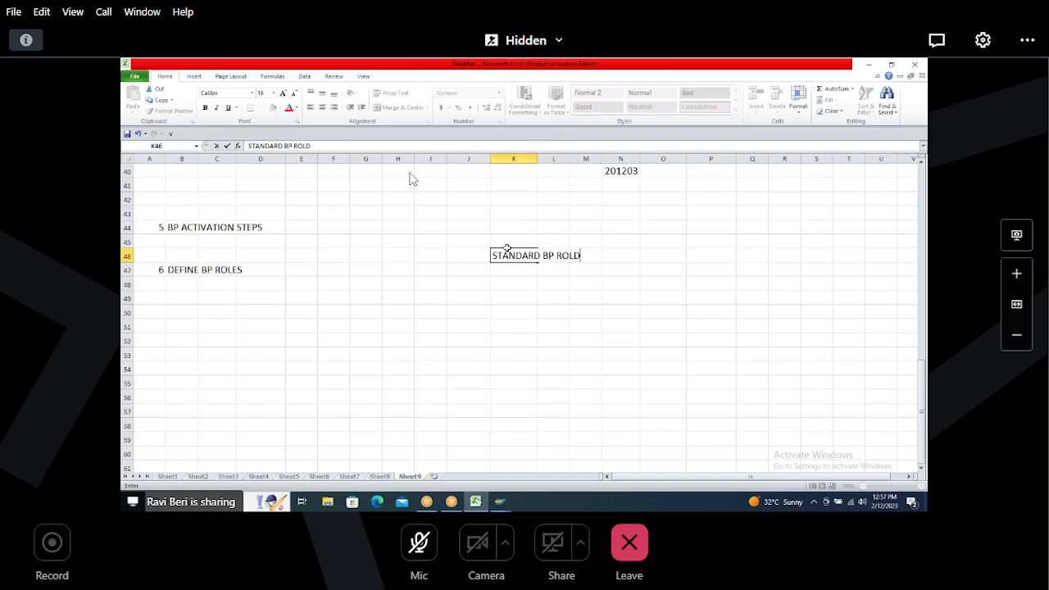
{"action": "key", "text": "Return"}
{"action": "key", "text": "Left"}
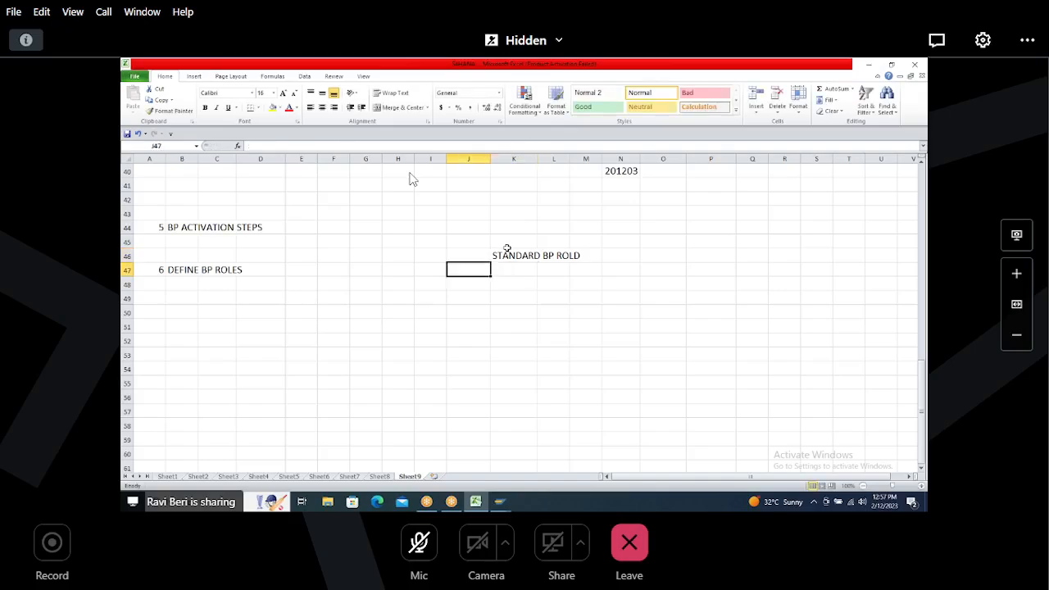
Step: Record FI ROLE with FLCU00 and SD ROLE with FLCU01 in rows 47 and 48
{"action": "type", "text": "FI ROLE"}
{"action": "key", "text": "Tab"}
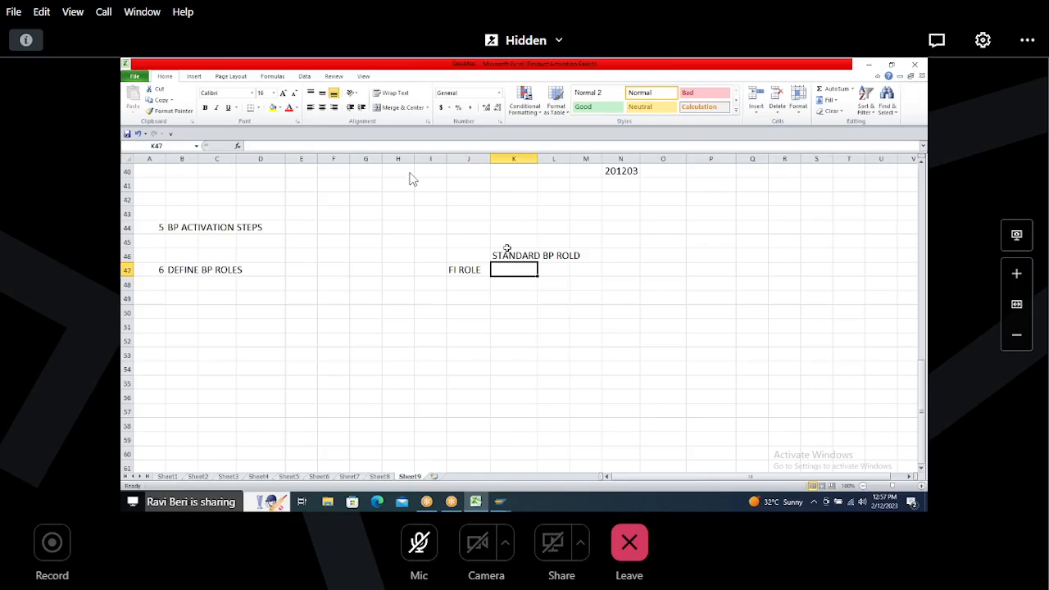
{"action": "type", "text": "FLCU00"}
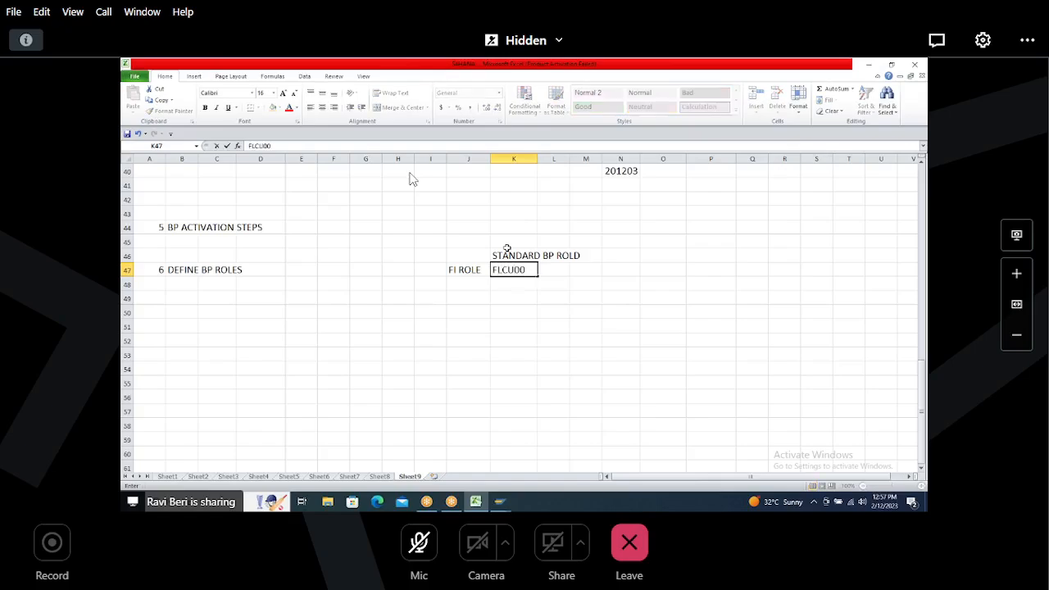
{"action": "key", "text": "Return"}
{"action": "type", "text": "SD ROLE"}
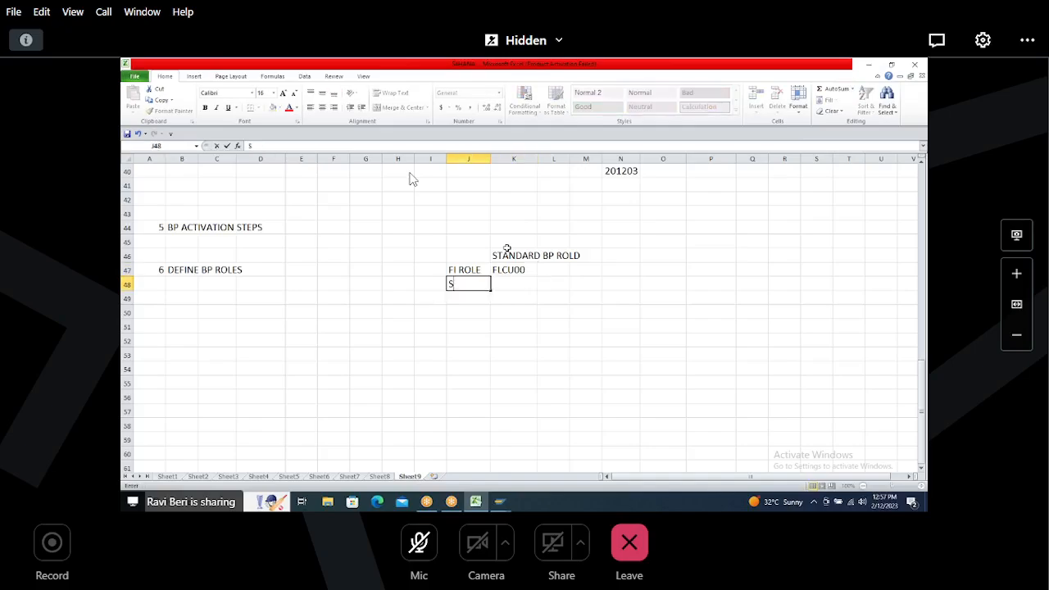
{"action": "key", "text": "Tab"}
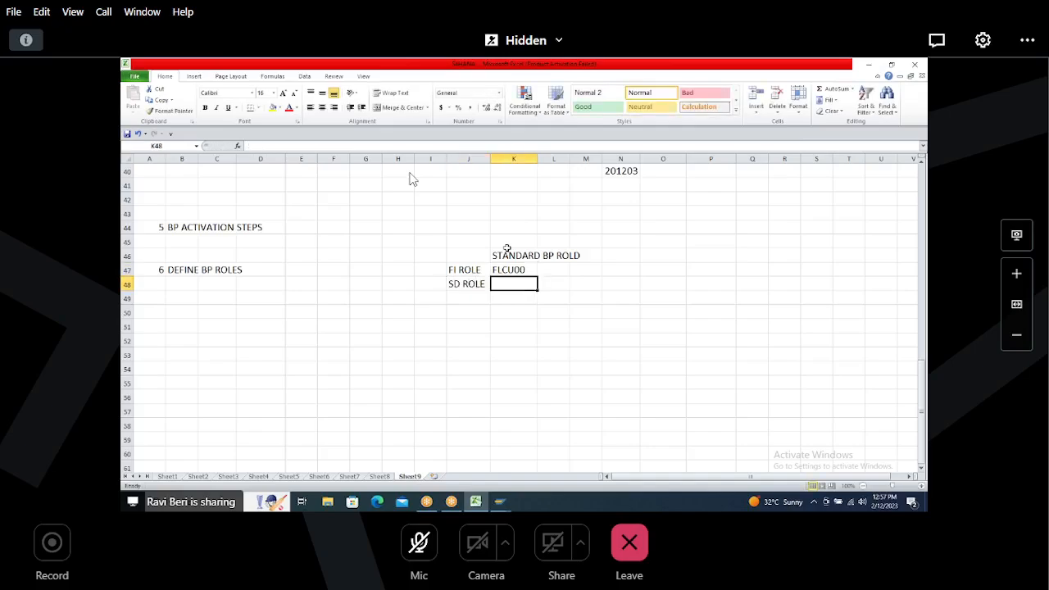
{"action": "type", "text": "FLCU"}
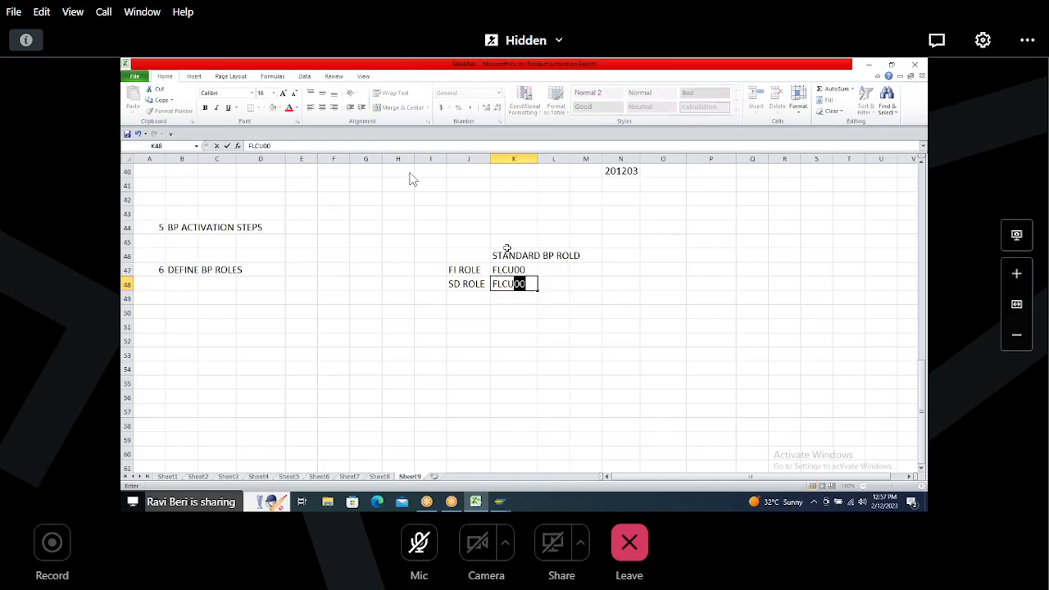
{"action": "type", "text": "01"}
Step: Clear the standard role codes and re-enter FLCU00 and FLCU01 in cells K47 and K48
{"action": "left_click_drag", "start_coordinate": [156, 270], "coordinate": [280, 277]}
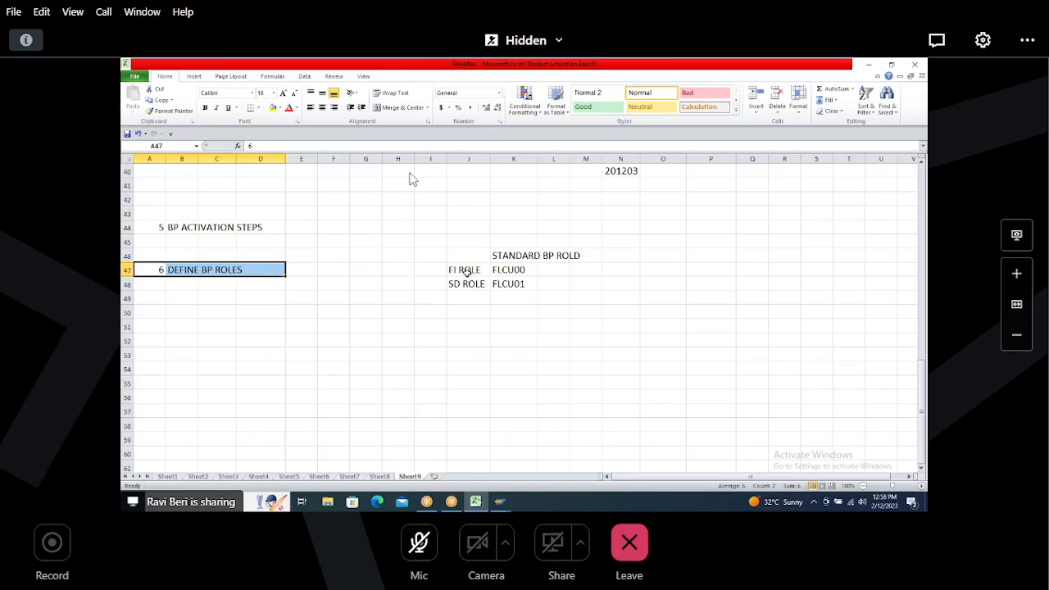
{"action": "left_click_drag", "start_coordinate": [431, 241], "coordinate": [574, 293]}
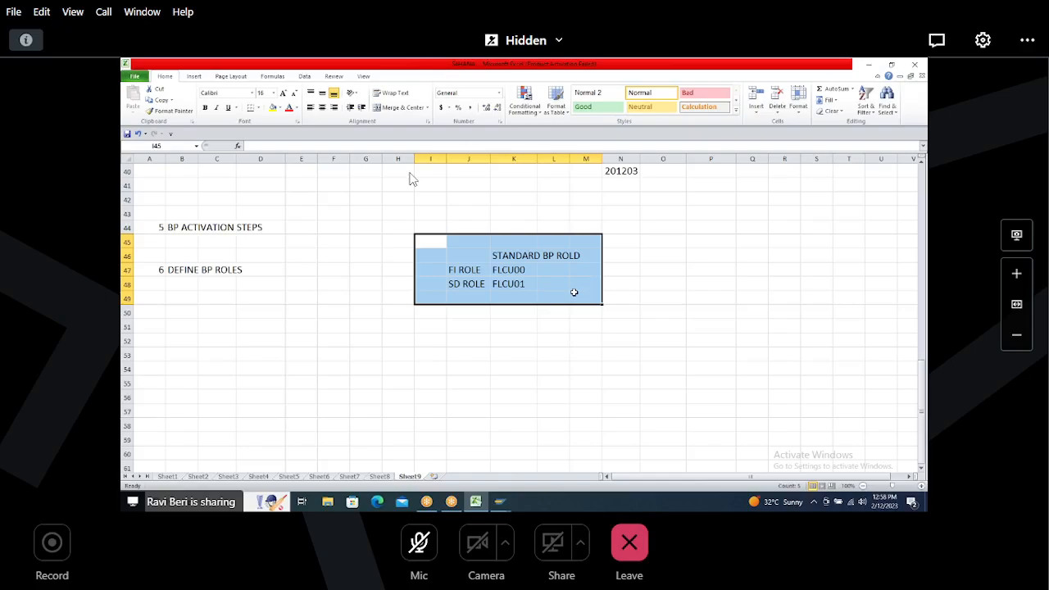
{"action": "left_click_drag", "start_coordinate": [502, 271], "coordinate": [505, 283]}
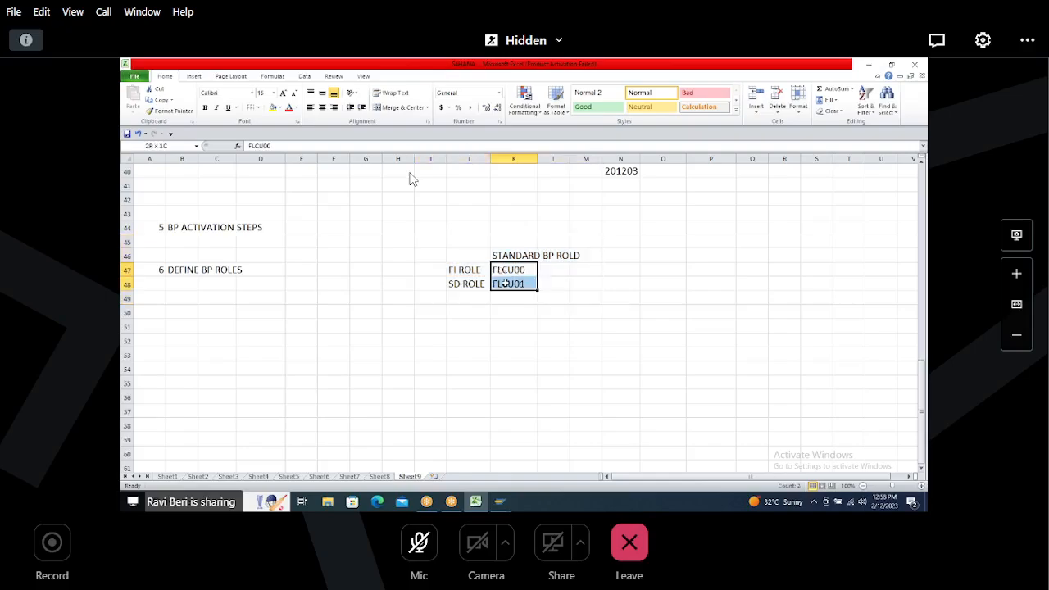
{"action": "key", "text": "Delete"}
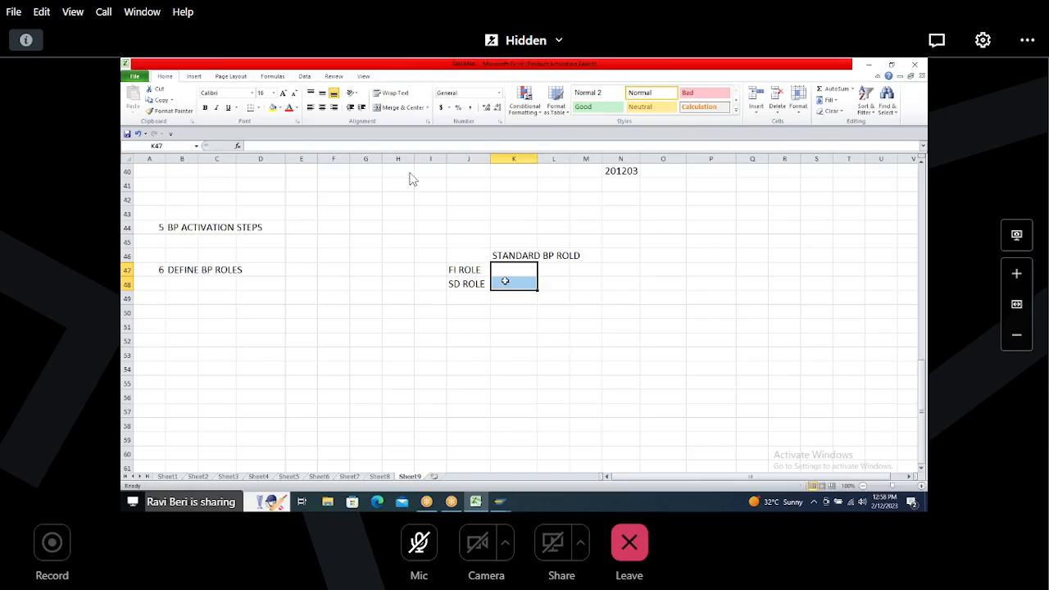
{"action": "left_click", "coordinate": [503, 269]}
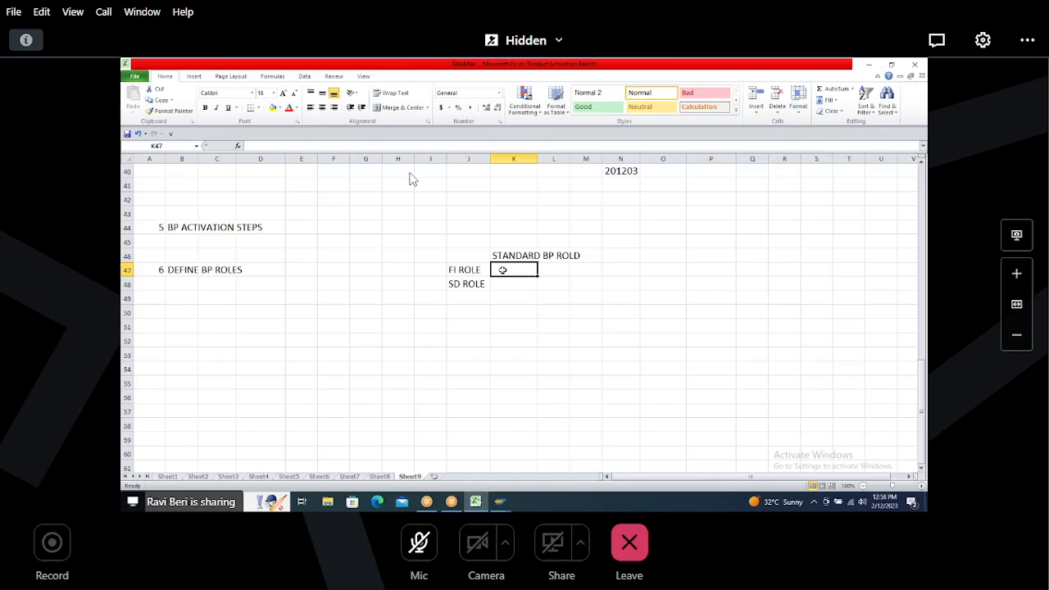
{"action": "type", "text": "FLCU00"}
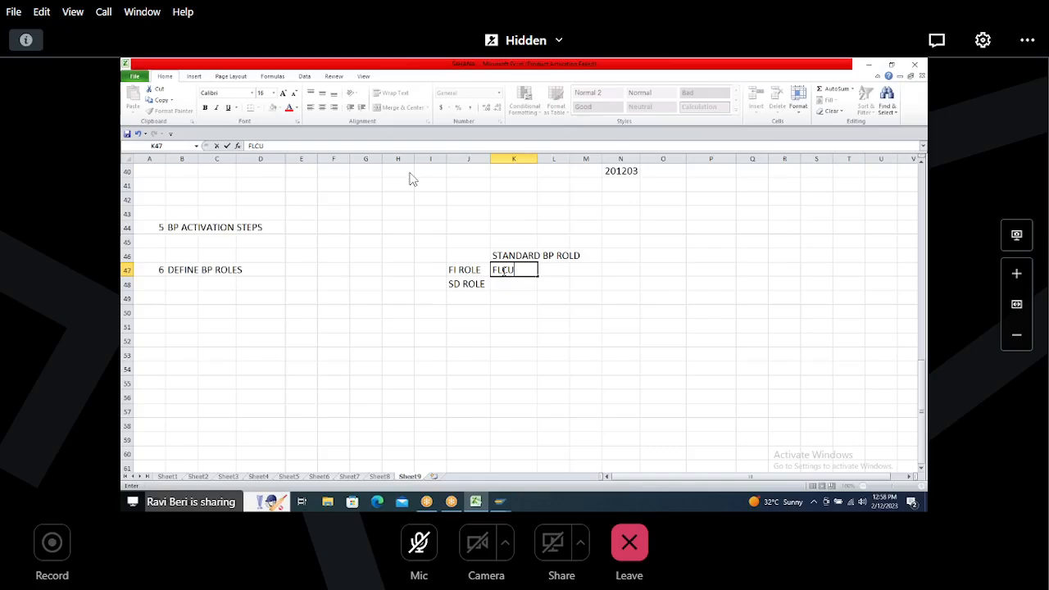
{"action": "key", "text": "Return"}
{"action": "type", "text": "FLCU01"}
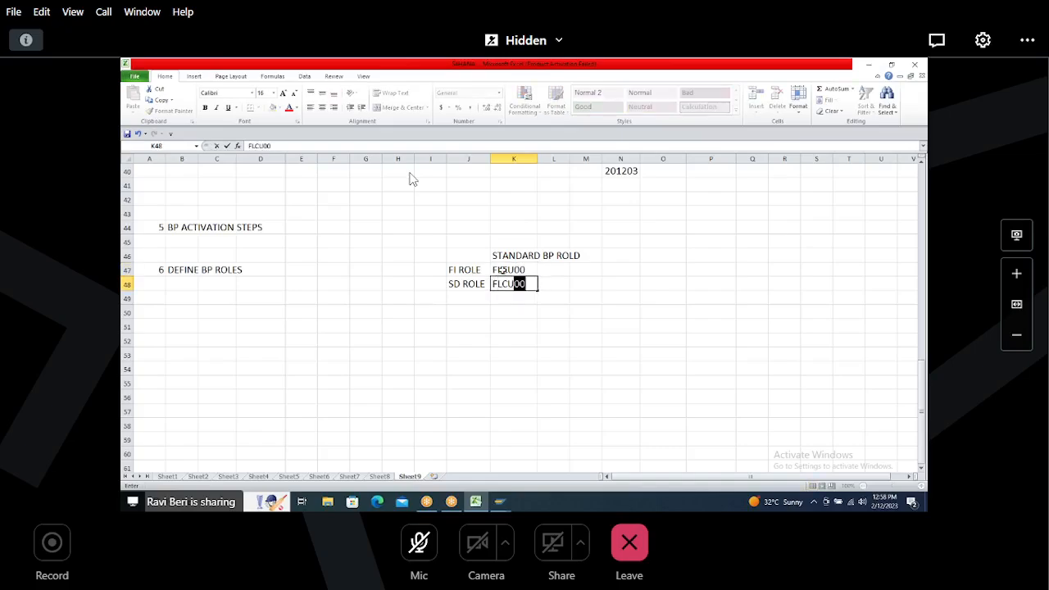
Step: Add the heading OUR OWN BP ROLE in cell O46
{"action": "left_click", "coordinate": [648, 258]}
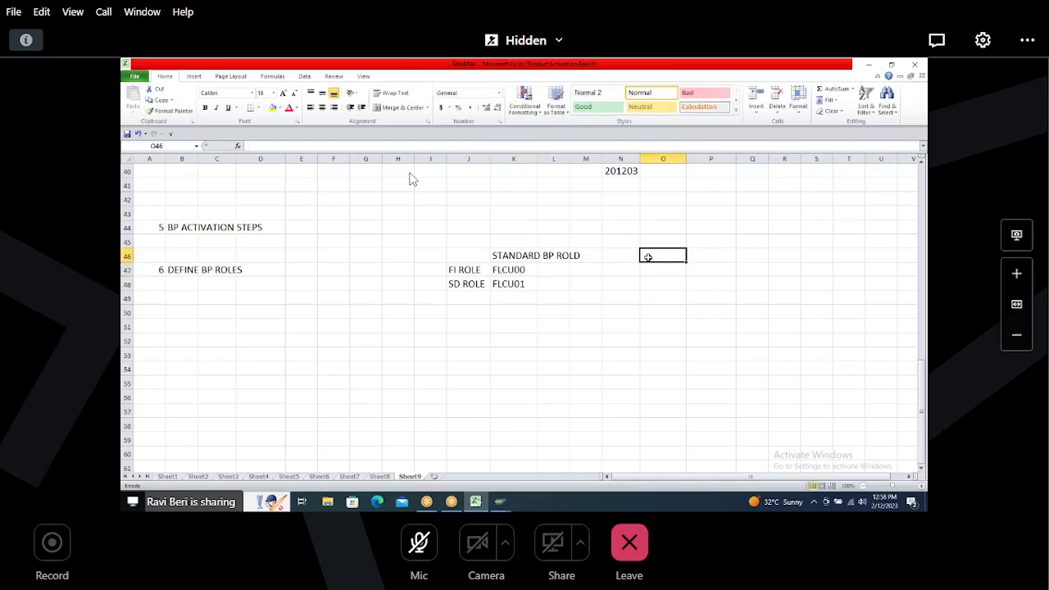
{"action": "type", "text": "OUR"}
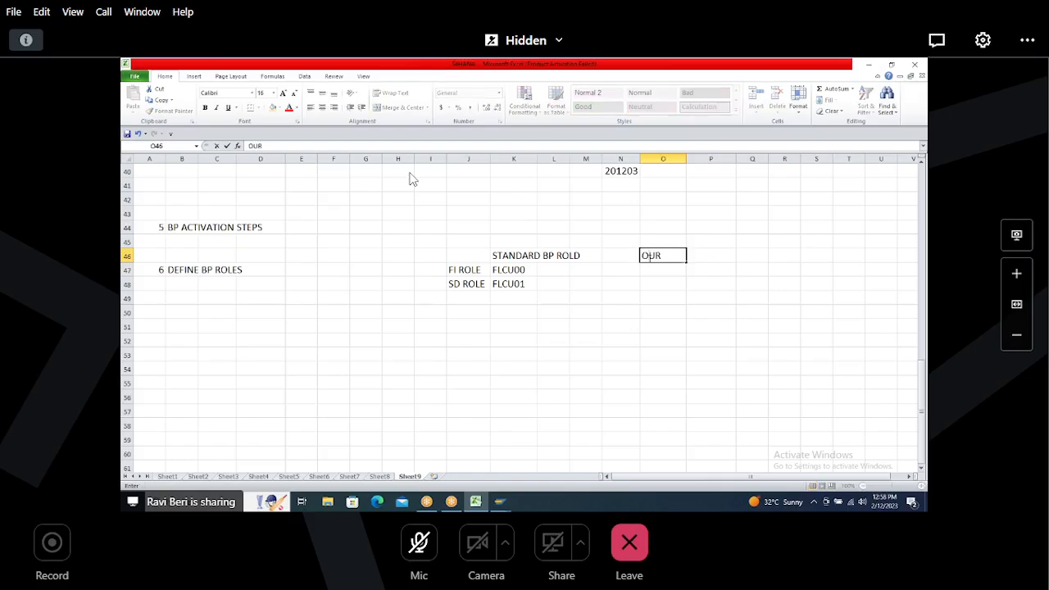
{"action": "type", "text": " OWN BP ROLE"}
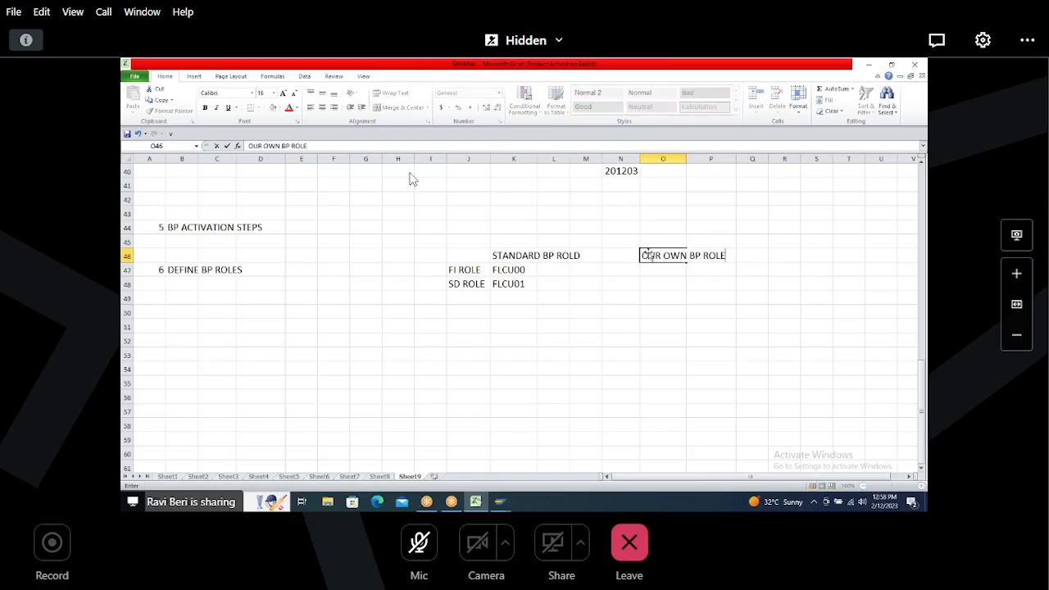
Step: Correct the K46 heading to read STANDARD BP ROLE
{"action": "left_click", "coordinate": [529, 255]}
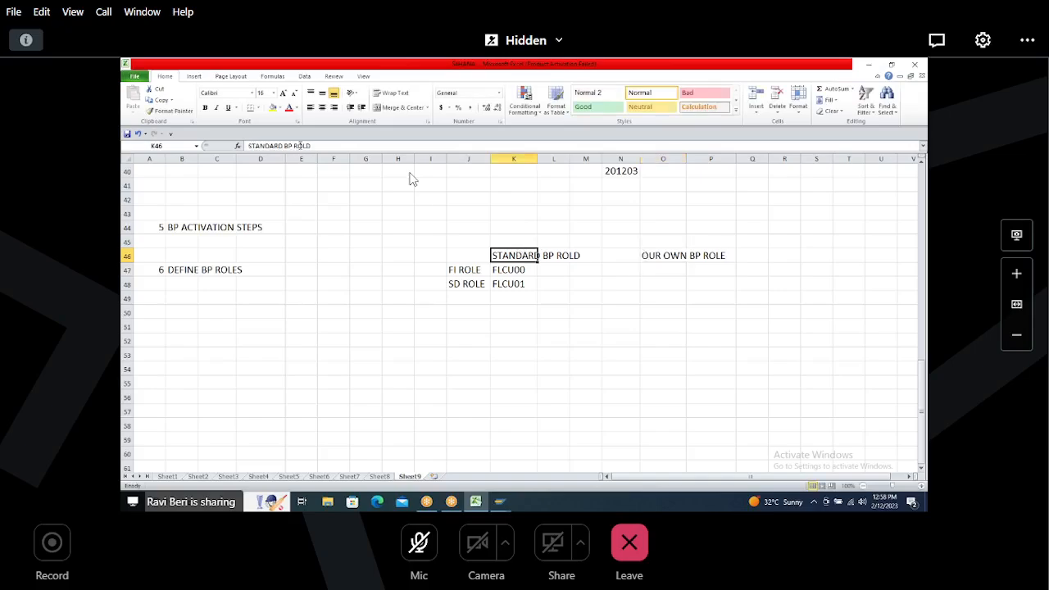
{"action": "key", "text": "F2"}
{"action": "key", "text": "BackSpace"}
{"action": "type", "text": "3"}
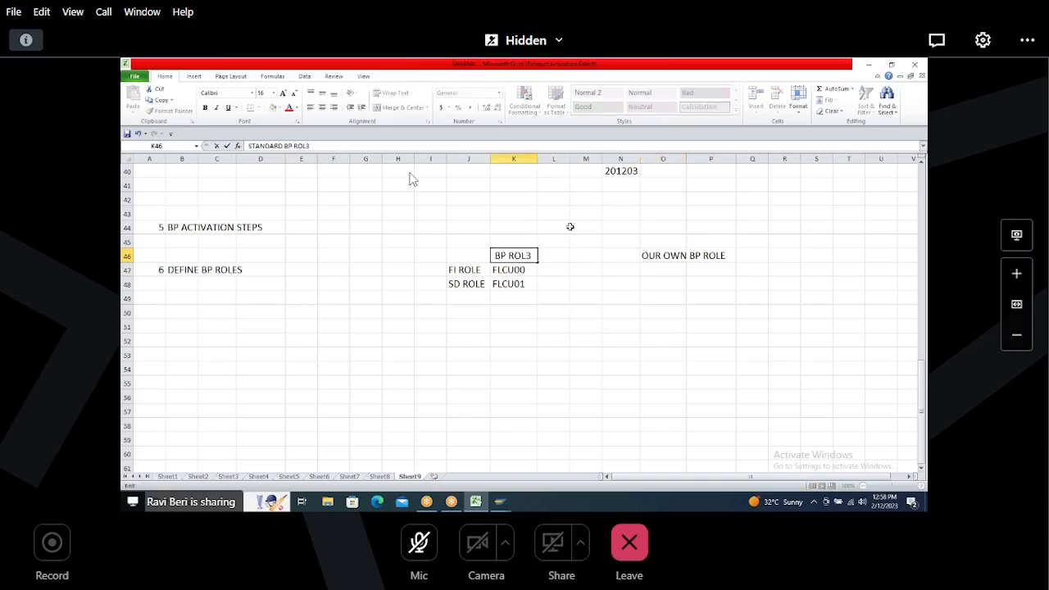
{"action": "key", "text": "BackSpace"}
{"action": "type", "text": "E"}
Step: Enter HHHHFI and HHHHSD as own BP roles in cells P47 and P48
{"action": "left_click", "coordinate": [697, 269]}
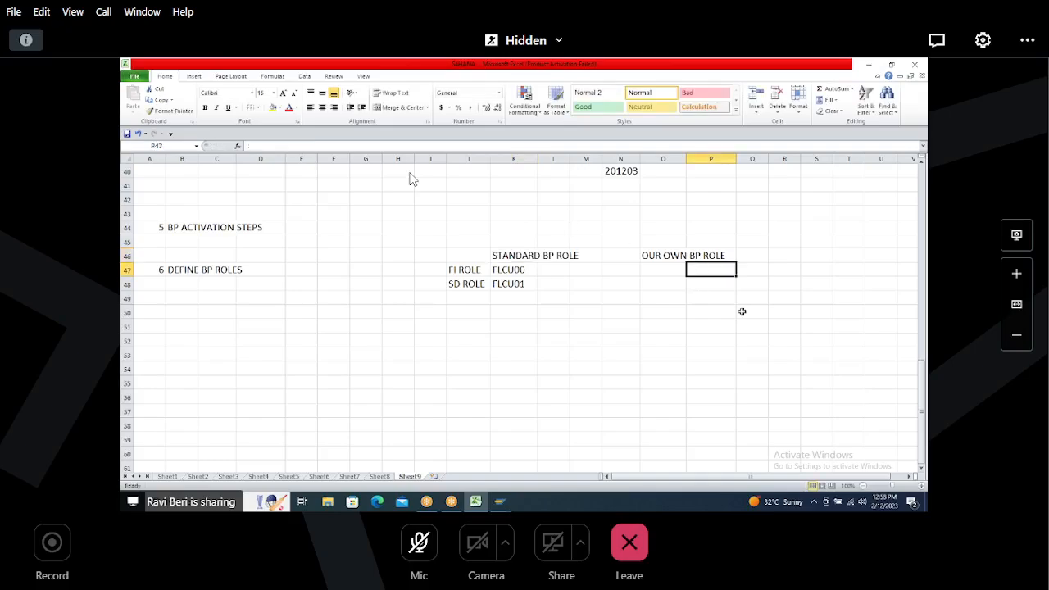
{"action": "type", "text": "HHHHFI"}
{"action": "key", "text": "Return"}
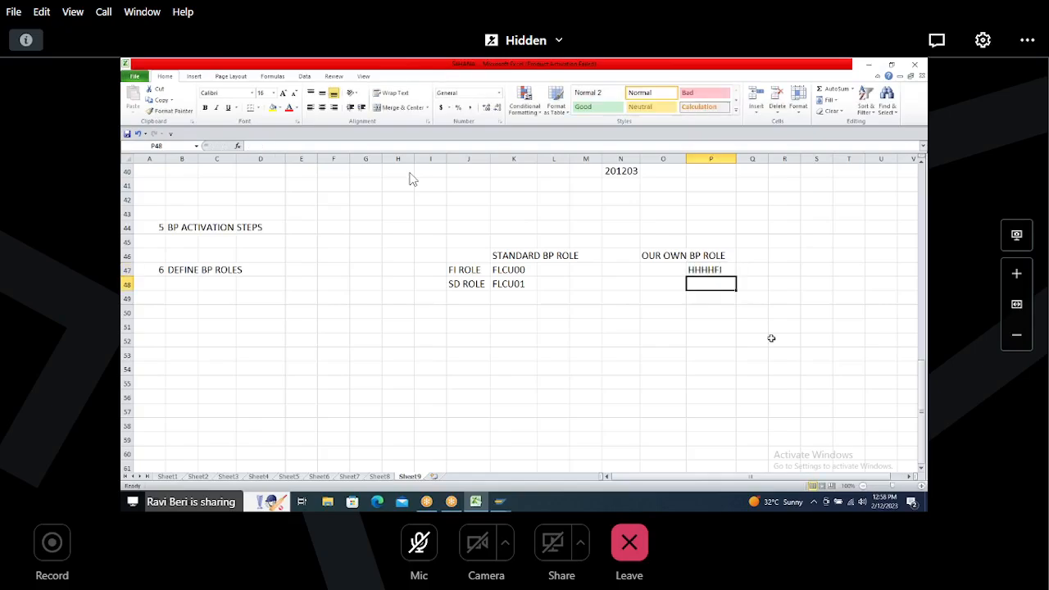
{"action": "type", "text": "HHHHSD"}
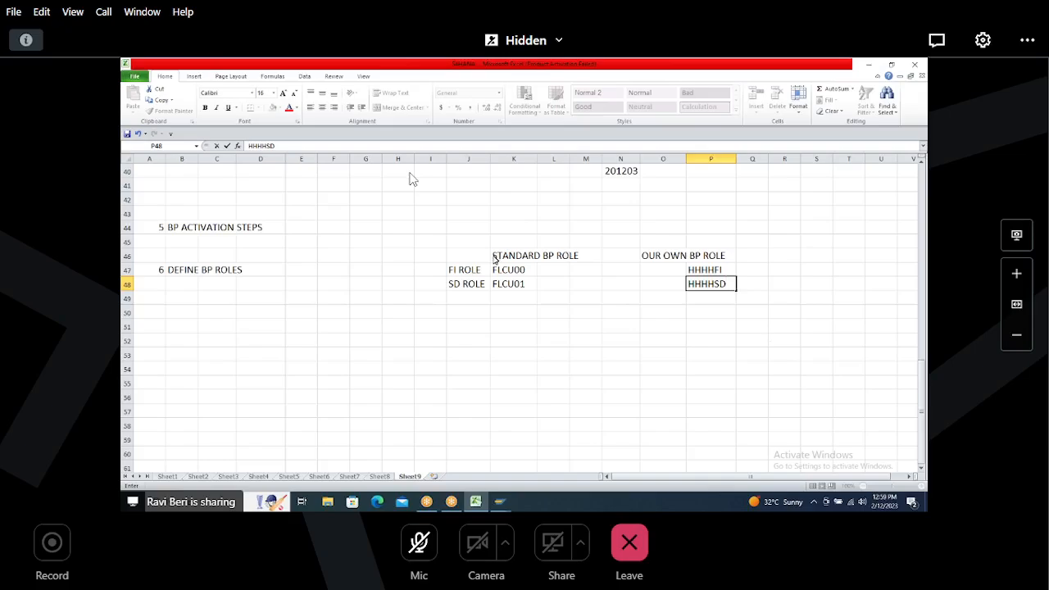
Step: Return to SAP, open BP Roles and create a new entry with BP role HHHHFI
{"action": "key", "text": "alt+Tab"}
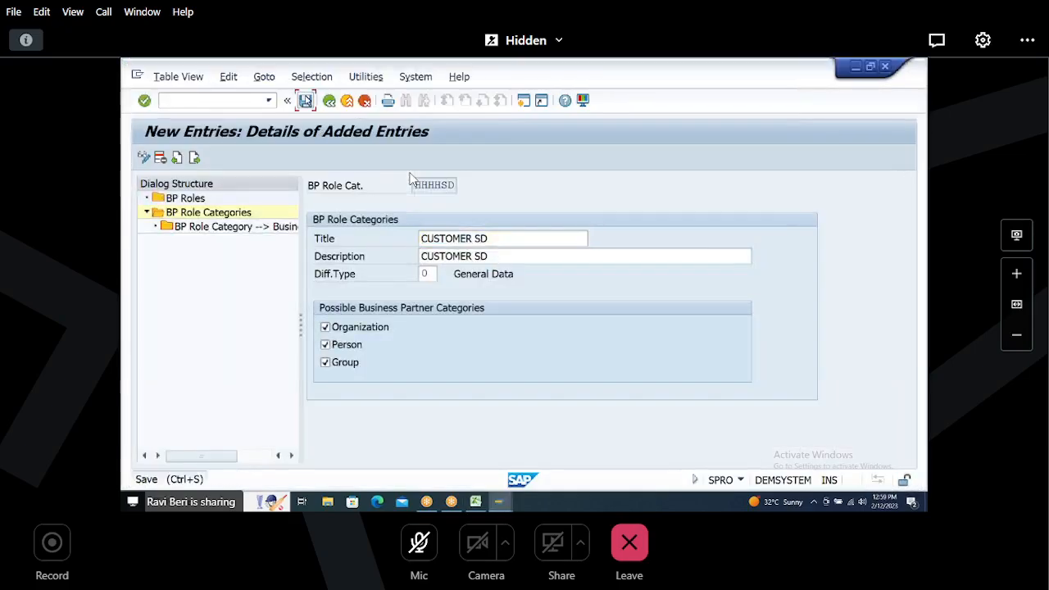
{"action": "double_click", "coordinate": [180, 199]}
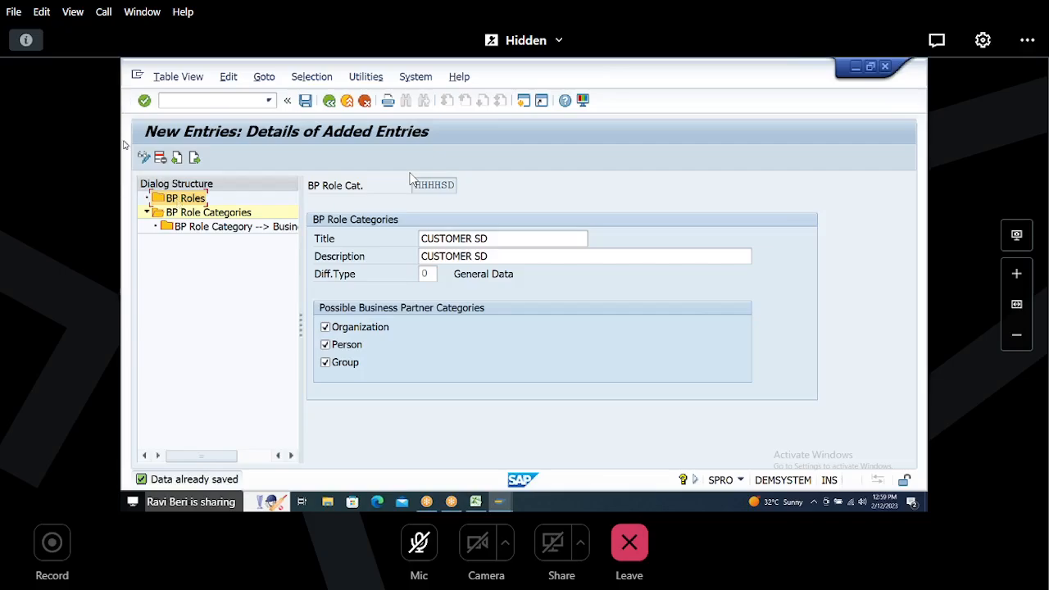
{"action": "double_click", "coordinate": [186, 200]}
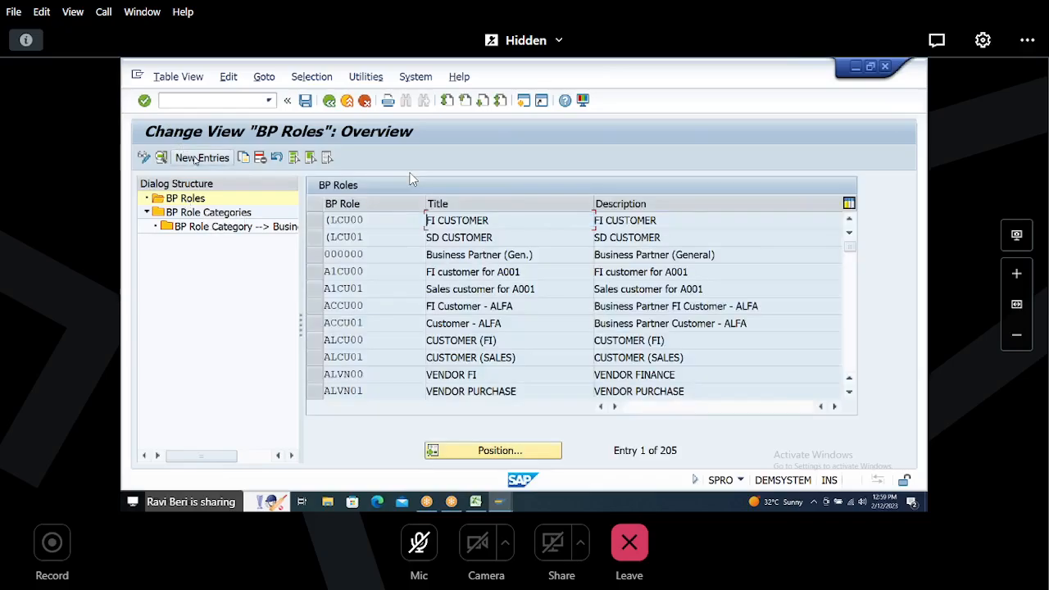
{"action": "left_click", "coordinate": [197, 157]}
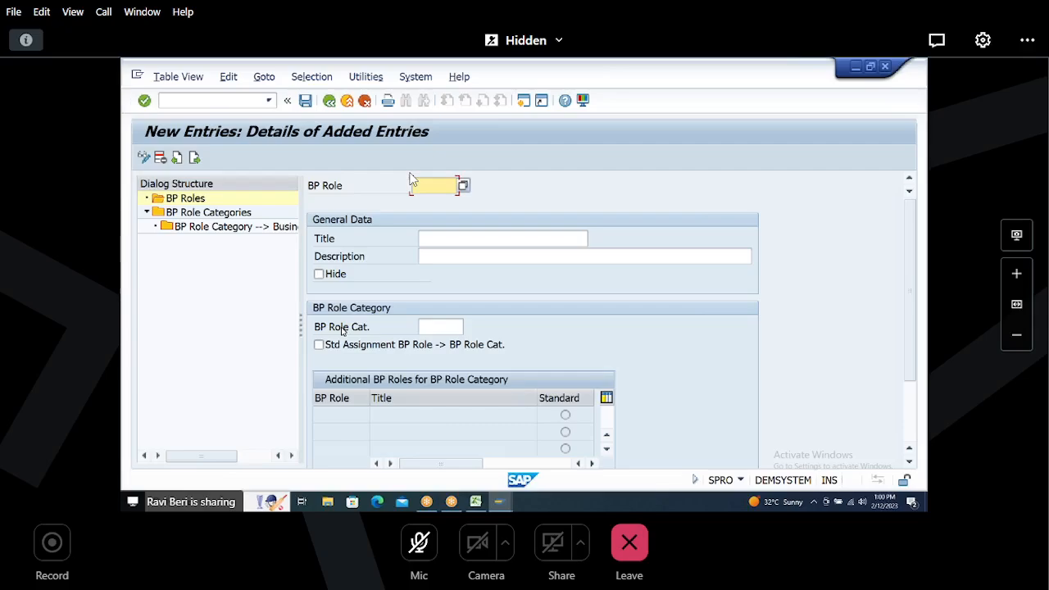
{"action": "type", "text": "HHHHFI"}
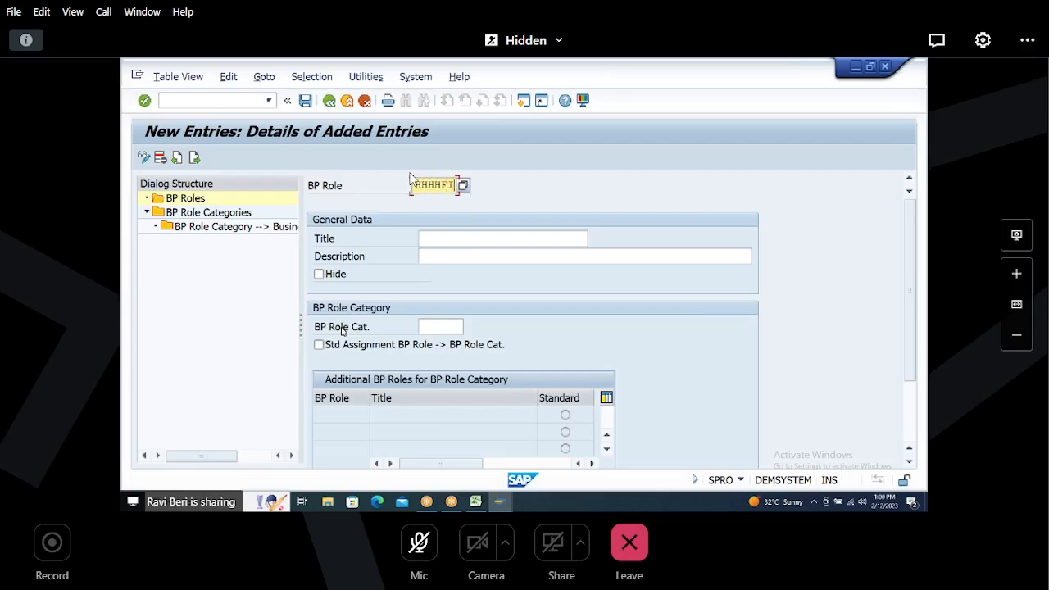
{"action": "key", "text": "Return"}
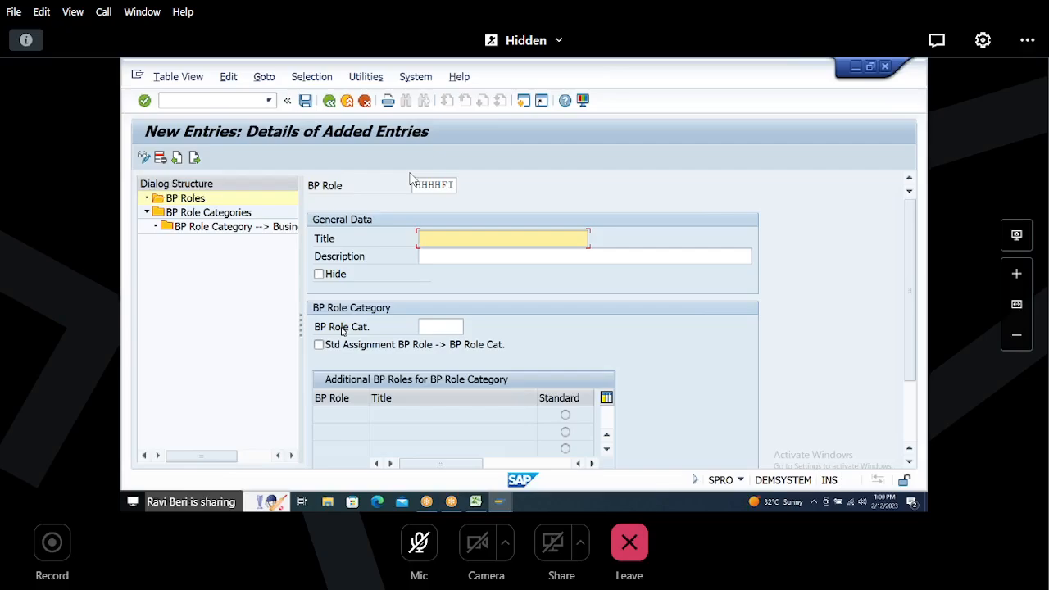
Step: Enter CUSTOMER FI as the title and description, and assign BP role category HHHHFI to role HHHHFI
{"action": "type", "text": "CUSTOMER FI"}
{"action": "key", "text": "Tab"}
{"action": "type", "text": "CUSTOMER FI"}
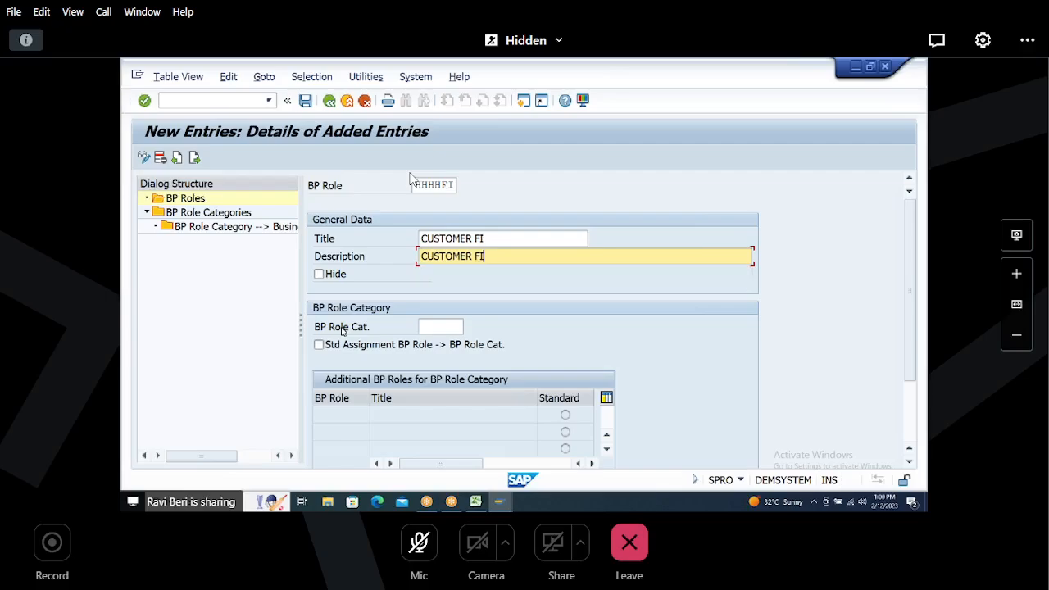
{"action": "key", "text": "Tab"}
{"action": "key", "text": "Tab"}
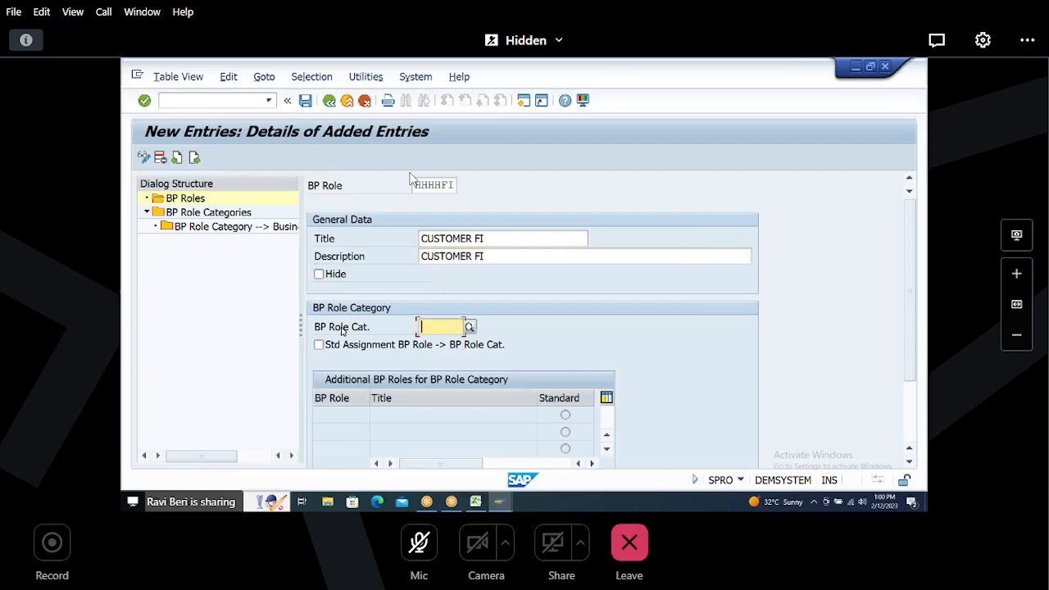
{"action": "type", "text": "HHHHFI"}
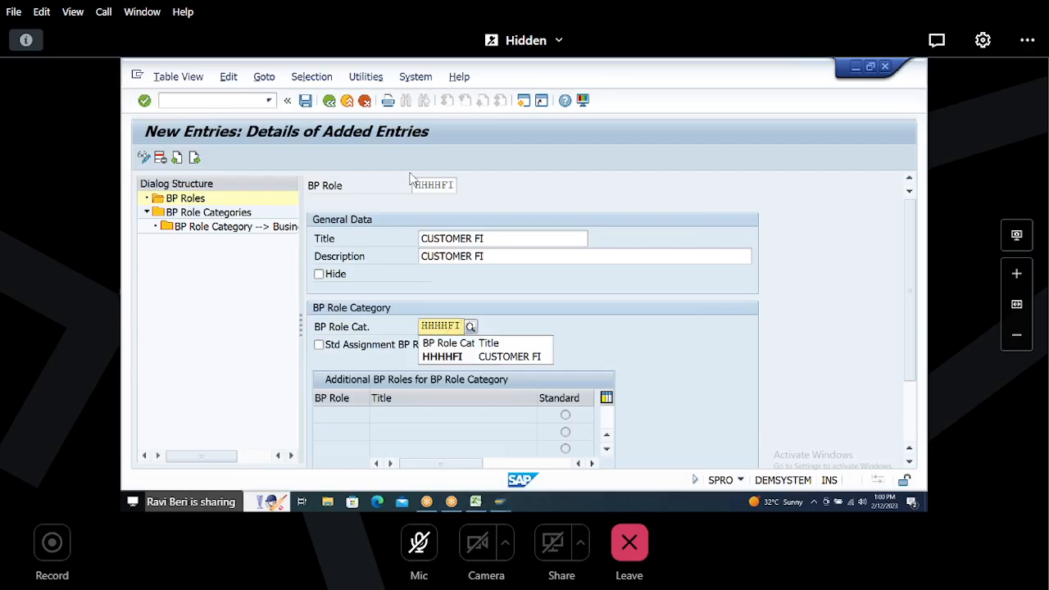
{"action": "key", "text": "Return"}
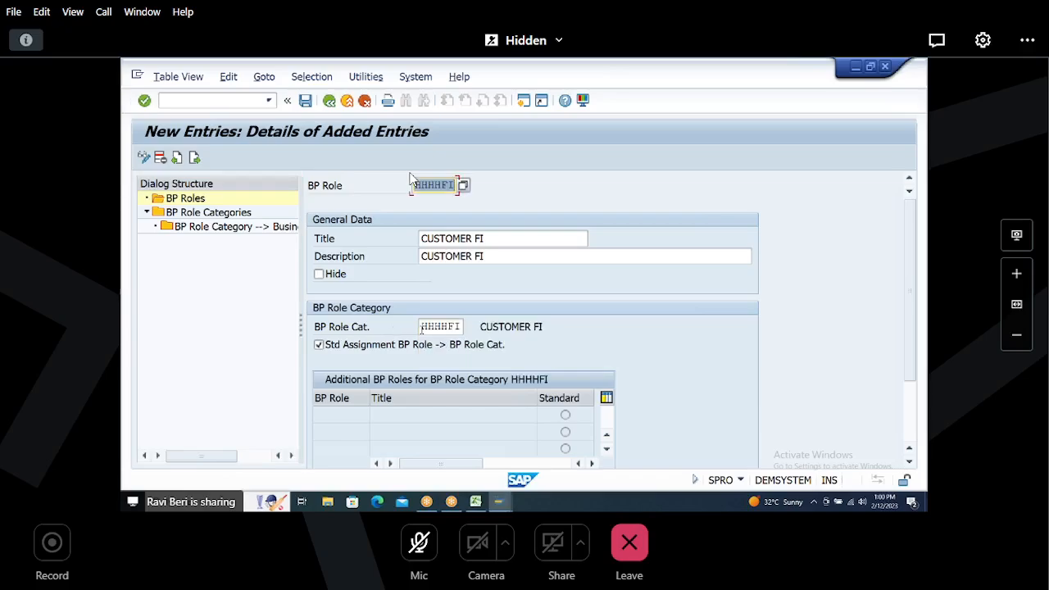
Step: Set the BP view for role HHHHFI to FLCU00 in the interface control section
{"action": "left_click_drag", "start_coordinate": [422, 327], "coordinate": [492, 326]}
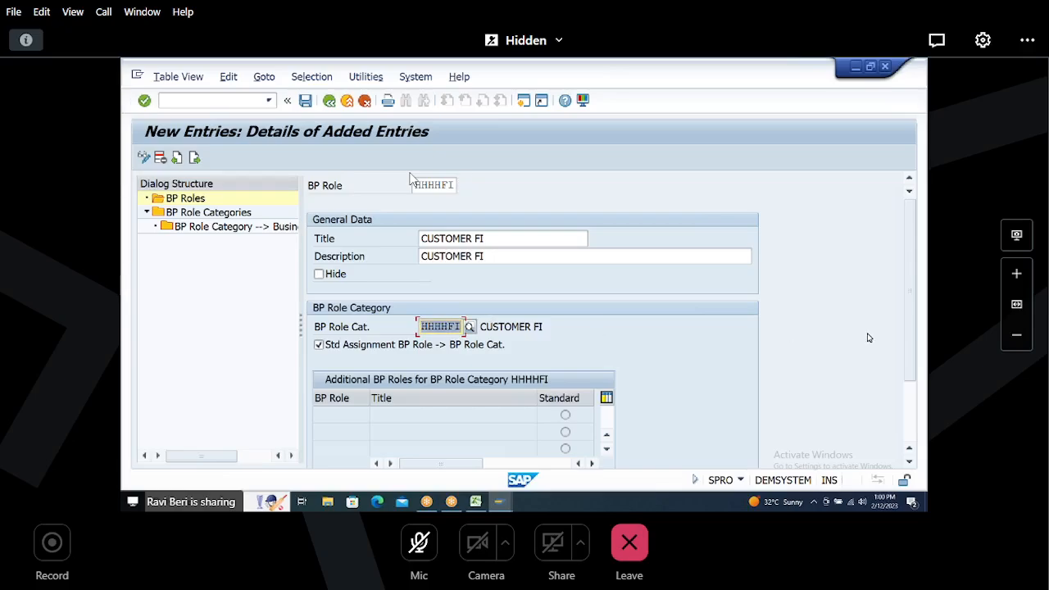
{"action": "left_click_drag", "start_coordinate": [911, 343], "coordinate": [914, 410]}
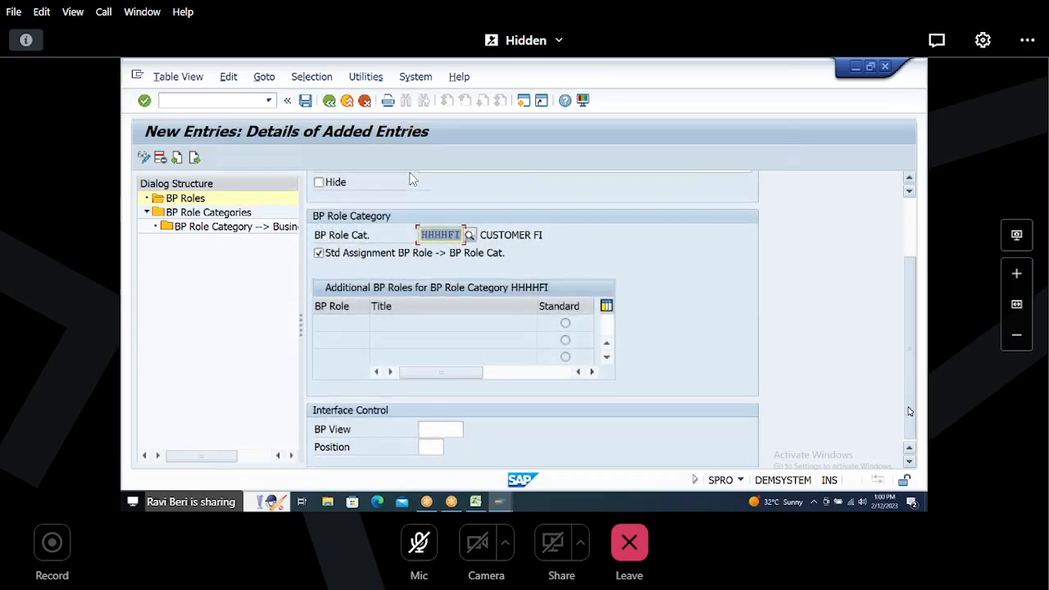
{"action": "left_click", "coordinate": [443, 432]}
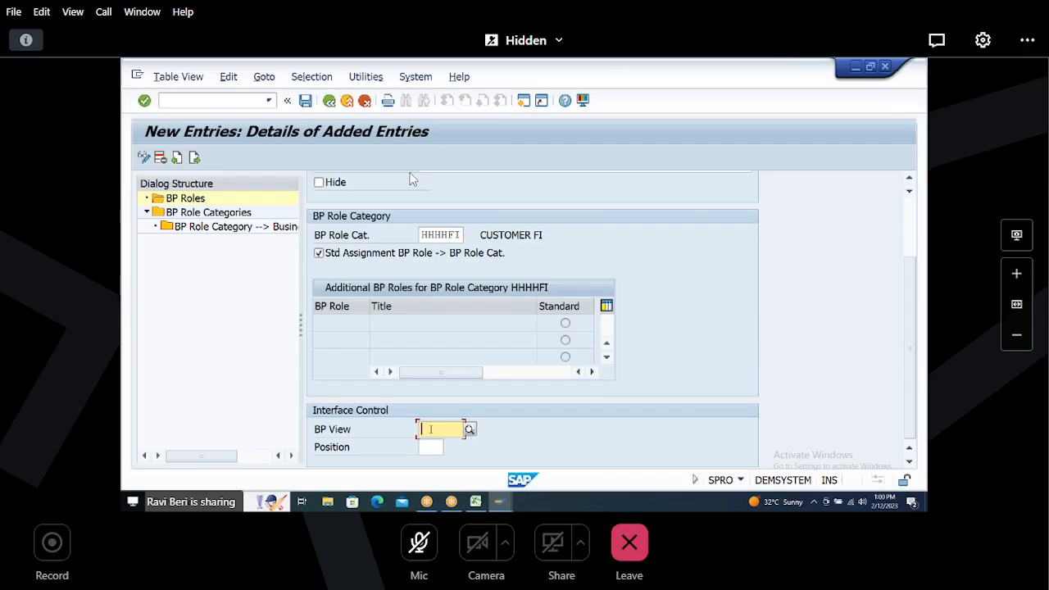
{"action": "type", "text": "FLCU00"}
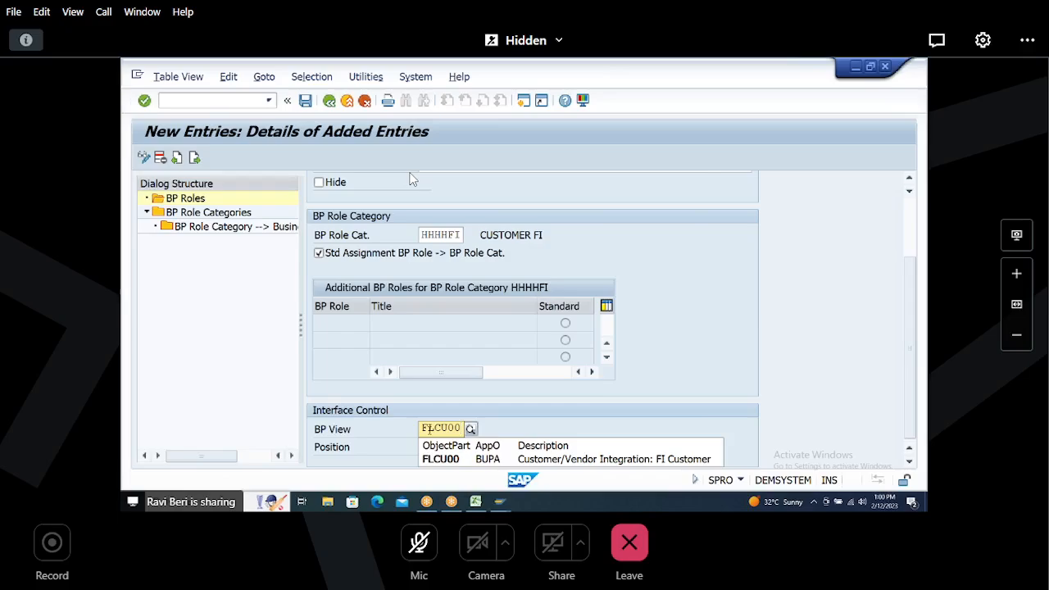
{"action": "left_click", "coordinate": [432, 461]}
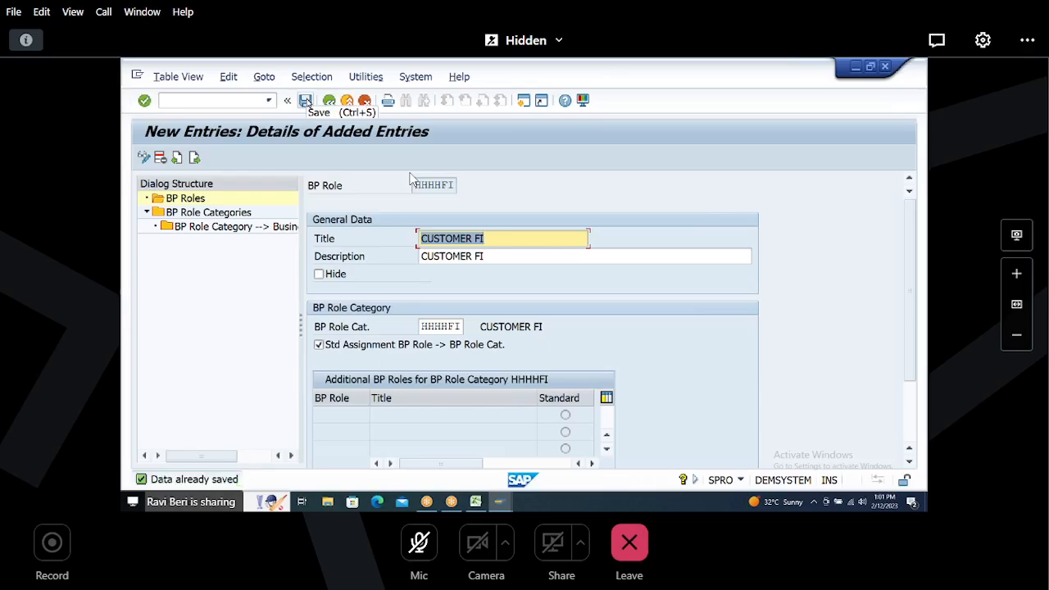
Step: Add the next entry with BP role HHHHSD, title CUSTOMER SD and description CUSTOMER SD
{"action": "left_click", "coordinate": [194, 159]}
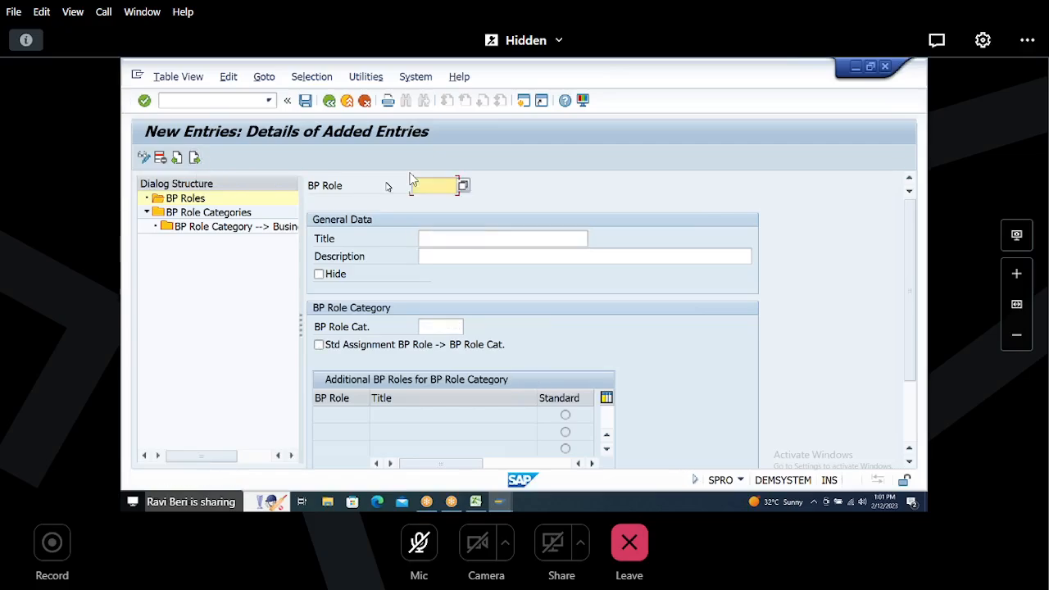
{"action": "type", "text": "HHHHSD"}
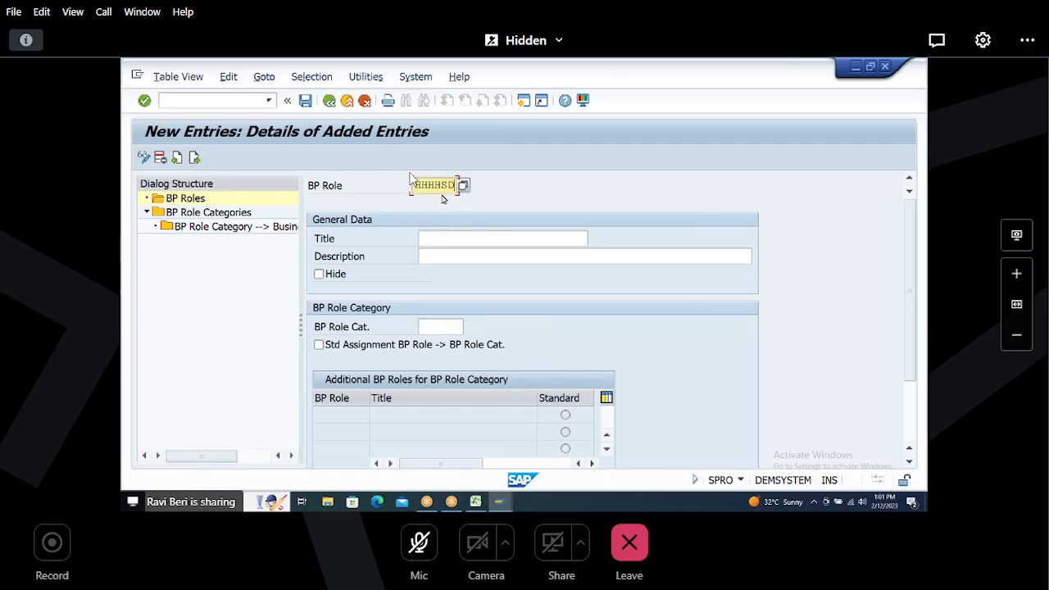
{"action": "key", "text": "Tab"}
{"action": "type", "text": "CU"}
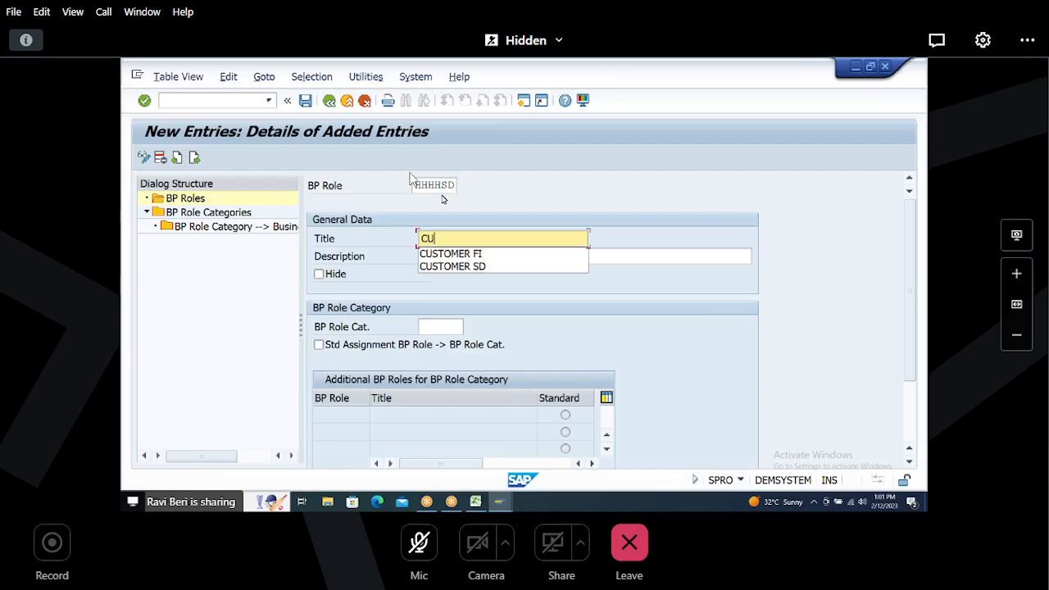
{"action": "type", "text": "STOMER SD"}
{"action": "key", "text": "Tab"}
{"action": "type", "text": "CUSTOMERSD"}
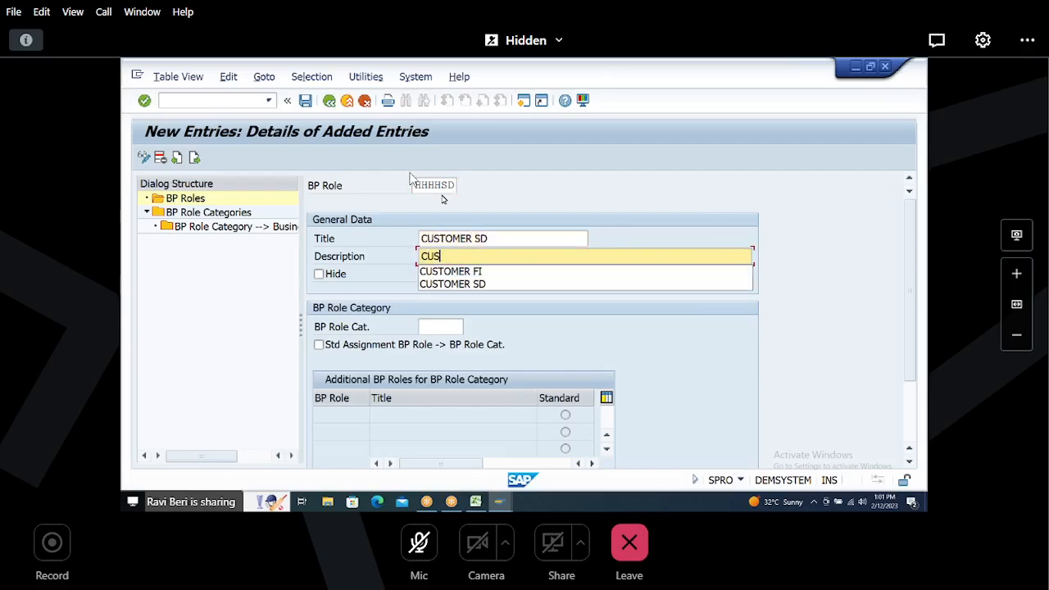
{"action": "key", "text": "BackSpace"}
{"action": "key", "text": "BackSpace"}
{"action": "type", "text": "SD"}
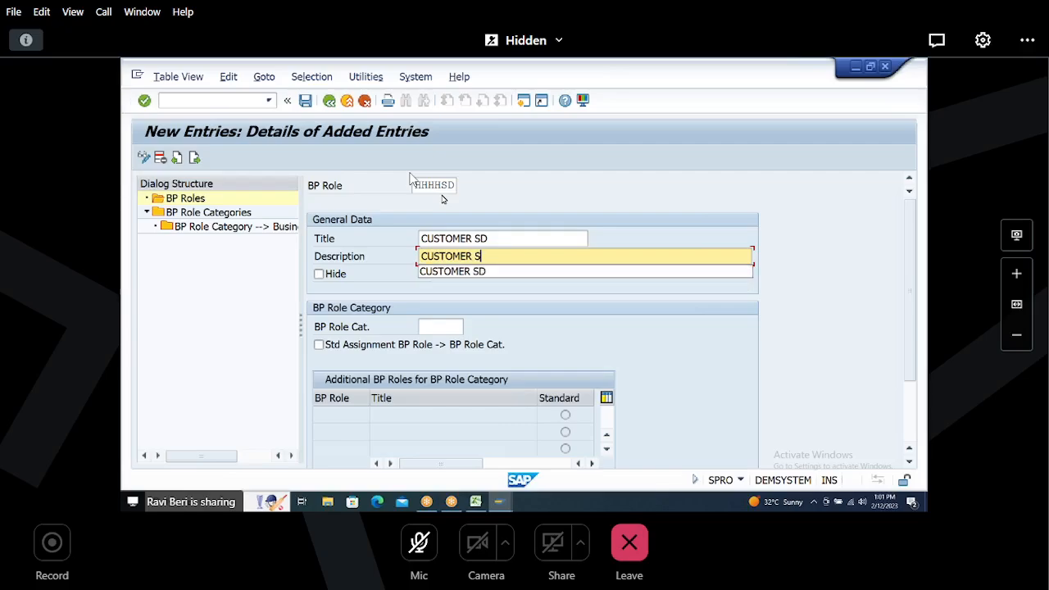
Step: Assign BP role category HHHHSD to the HHHHSD role
{"action": "key", "text": "Tab"}
{"action": "key", "text": "Tab"}
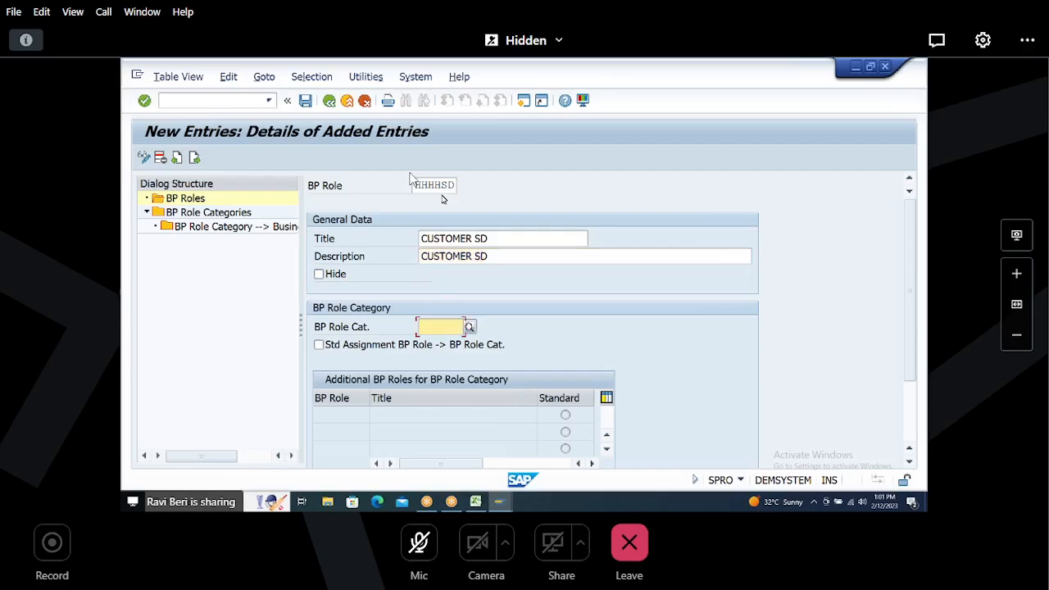
{"action": "type", "text": "HHHHHH"}
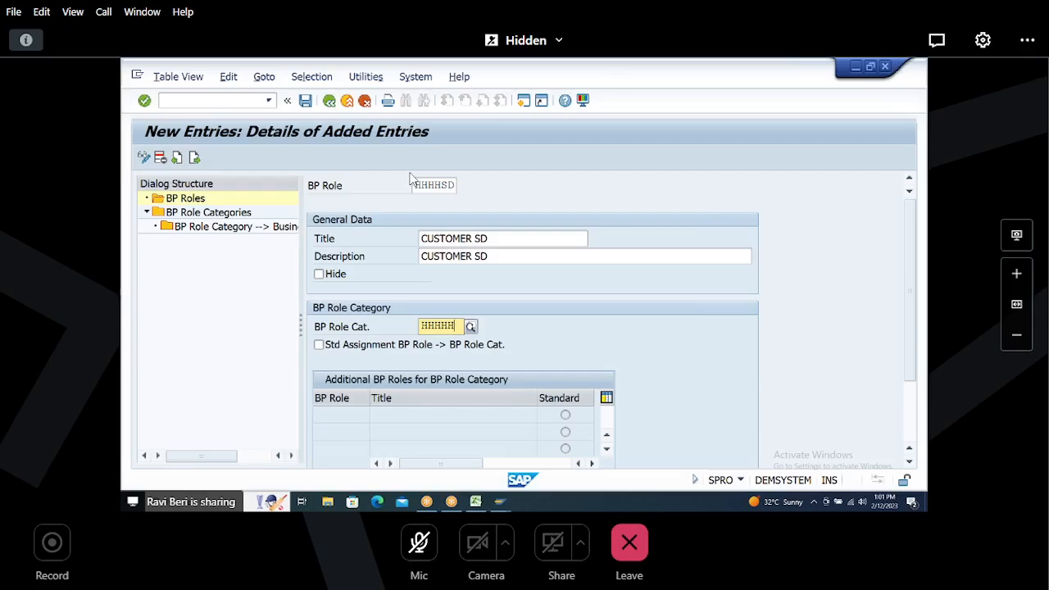
{"action": "key", "text": "BackSpace"}
{"action": "type", "text": "SD"}
{"action": "key", "text": "Return"}
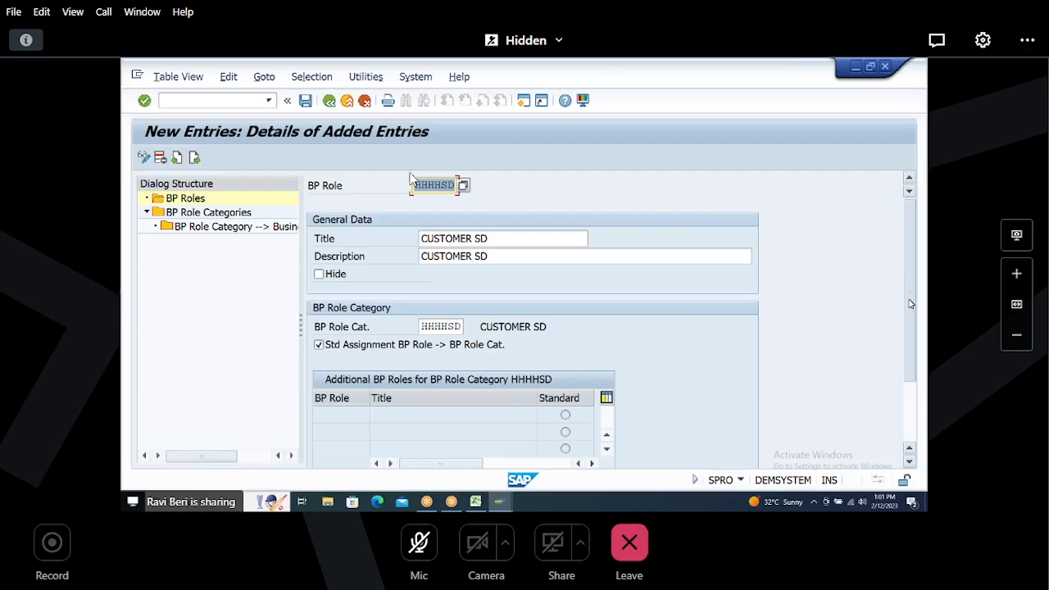
Step: Set the BP view for role HHHHSD to FLCU01 in the interface control section
{"action": "left_click_drag", "start_coordinate": [911, 304], "coordinate": [911, 362]}
{"action": "left_click", "coordinate": [433, 432]}
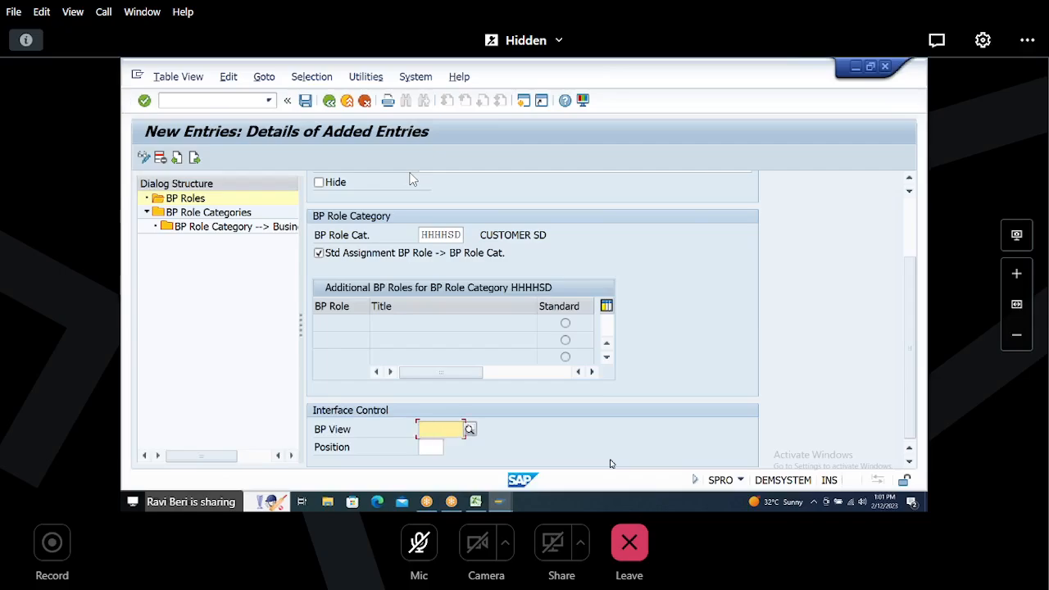
{"action": "type", "text": "FLCU"}
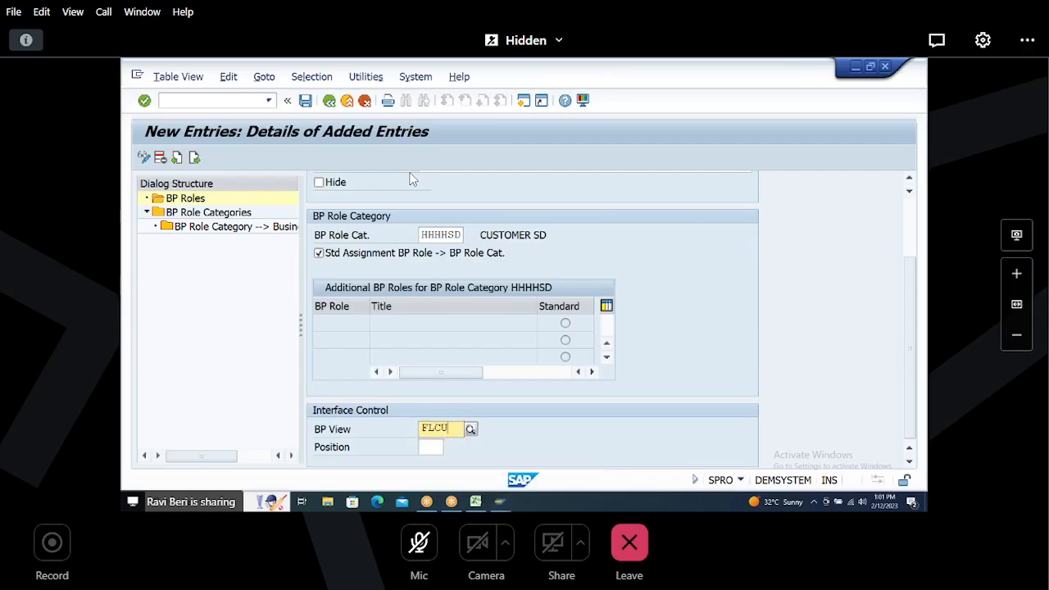
{"action": "type", "text": "01"}
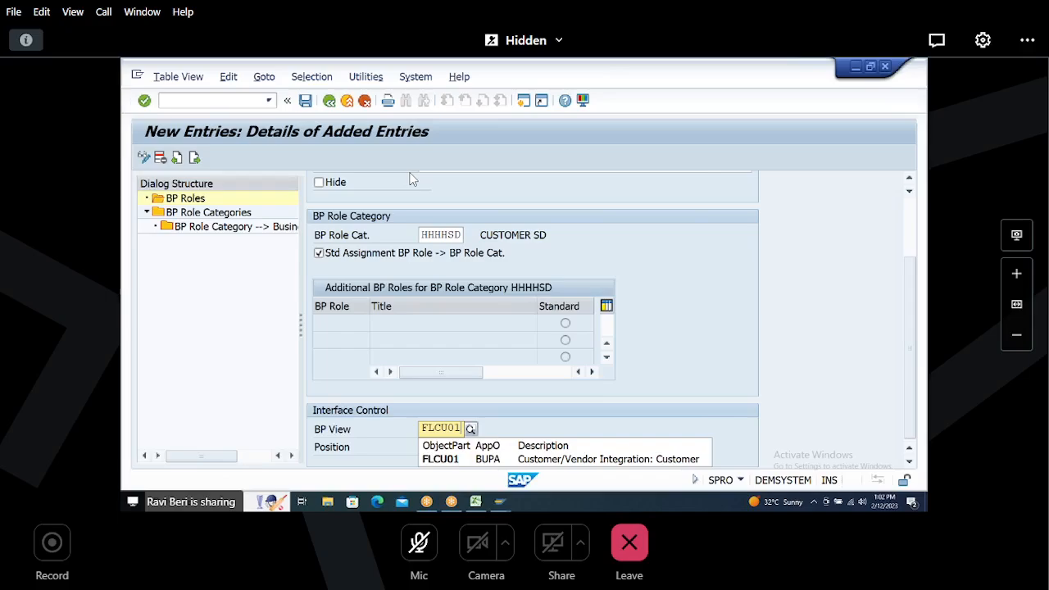
{"action": "left_click", "coordinate": [446, 459]}
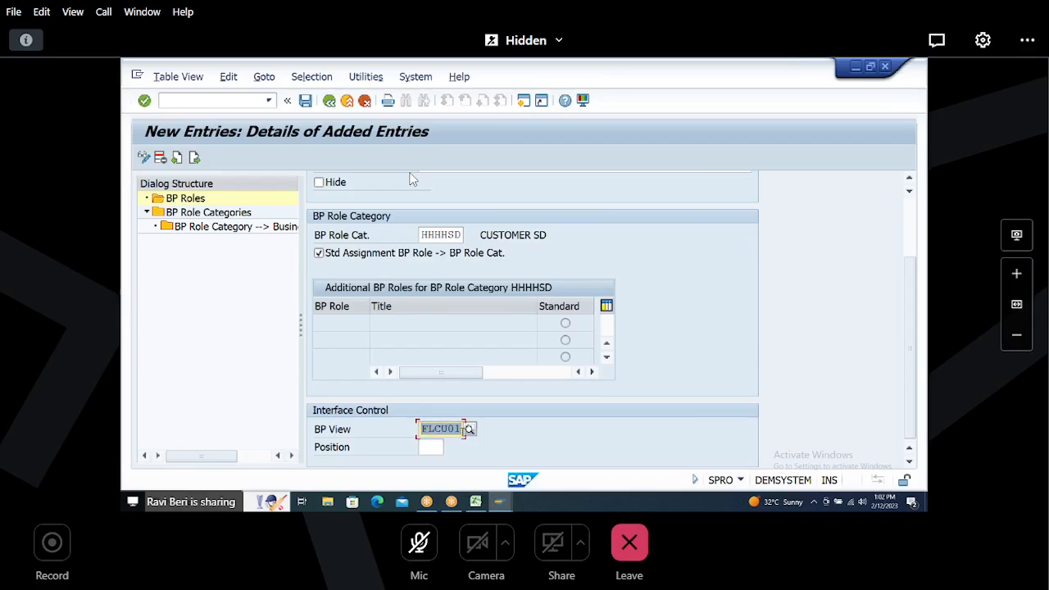
Step: Save the new BP role entries
{"action": "mouse_move", "coordinate": [475, 502]}
{"action": "left_click", "coordinate": [305, 100]}
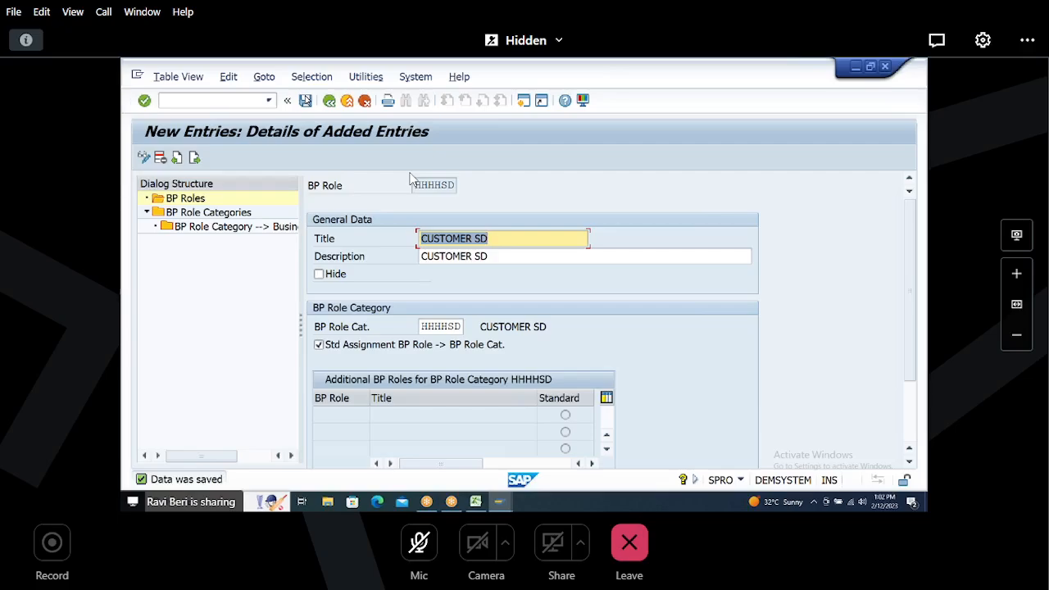
{"action": "left_click", "coordinate": [306, 99]}
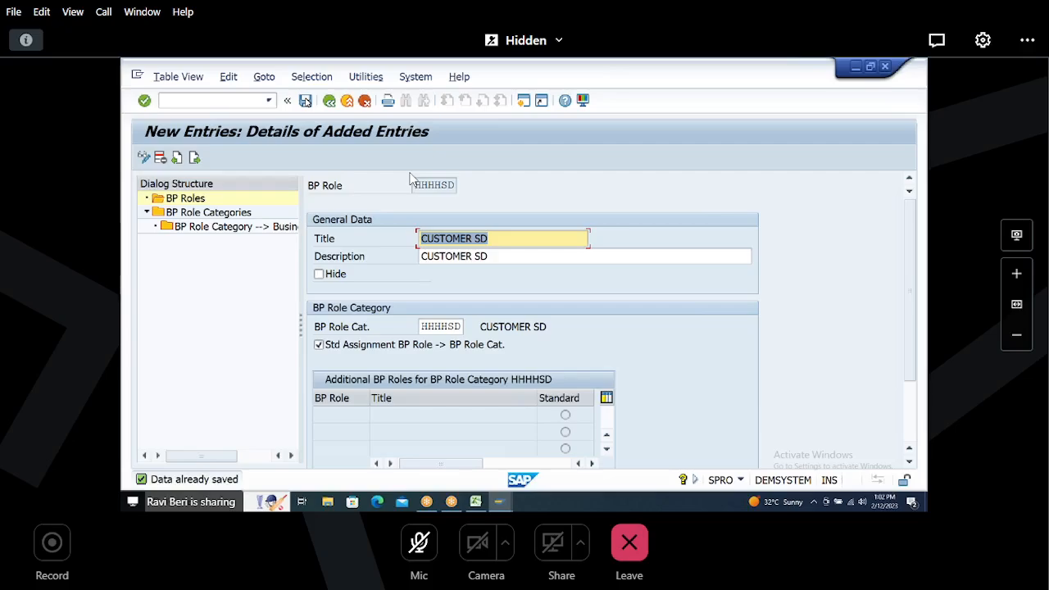
{"action": "left_click", "coordinate": [305, 100]}
Step: Switch to Excel and enter step number 7 in cell A51
{"action": "left_click", "coordinate": [475, 502]}
{"action": "left_click", "coordinate": [152, 324]}
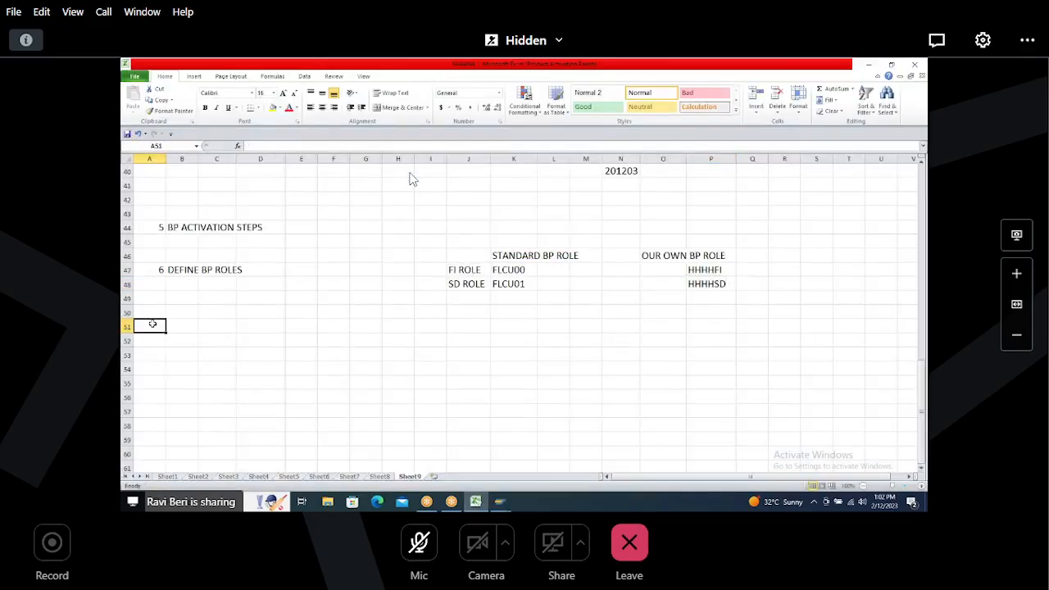
{"action": "type", "text": "7"}
{"action": "key", "text": "Tab"}
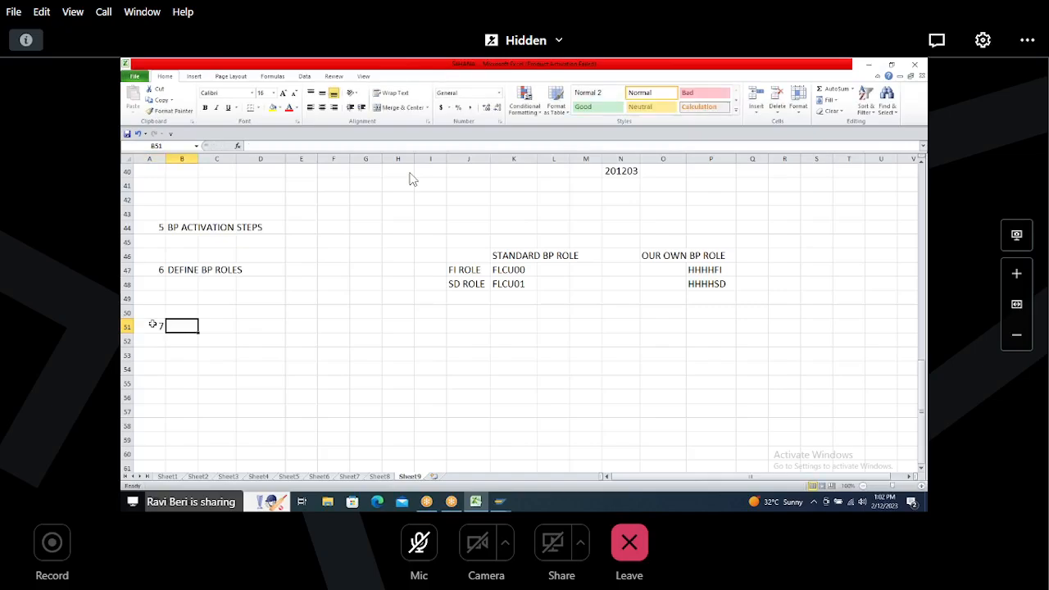
Step: Return to SAP, save once more, and go back out of BP Roles to the IMG structure
{"action": "key", "text": "alt+Tab"}
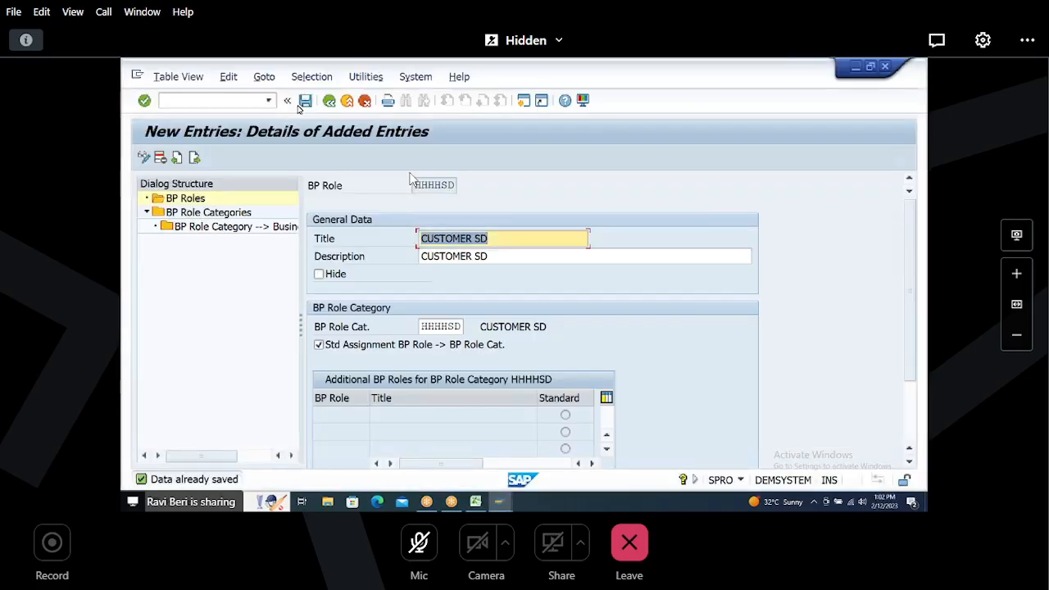
{"action": "left_click", "coordinate": [304, 101]}
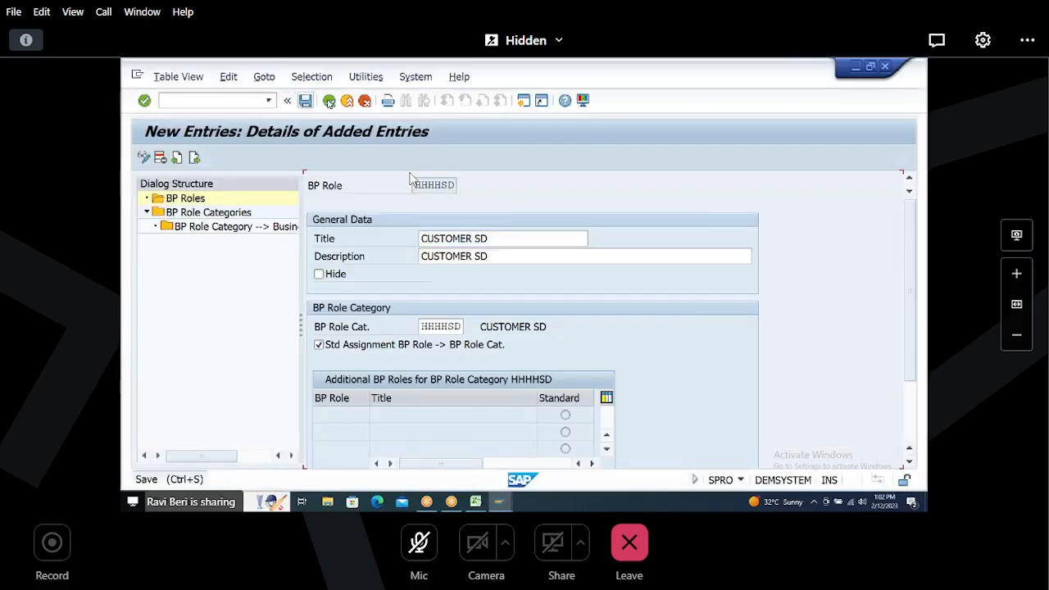
{"action": "left_click", "coordinate": [330, 100]}
{"action": "left_click", "coordinate": [329, 101]}
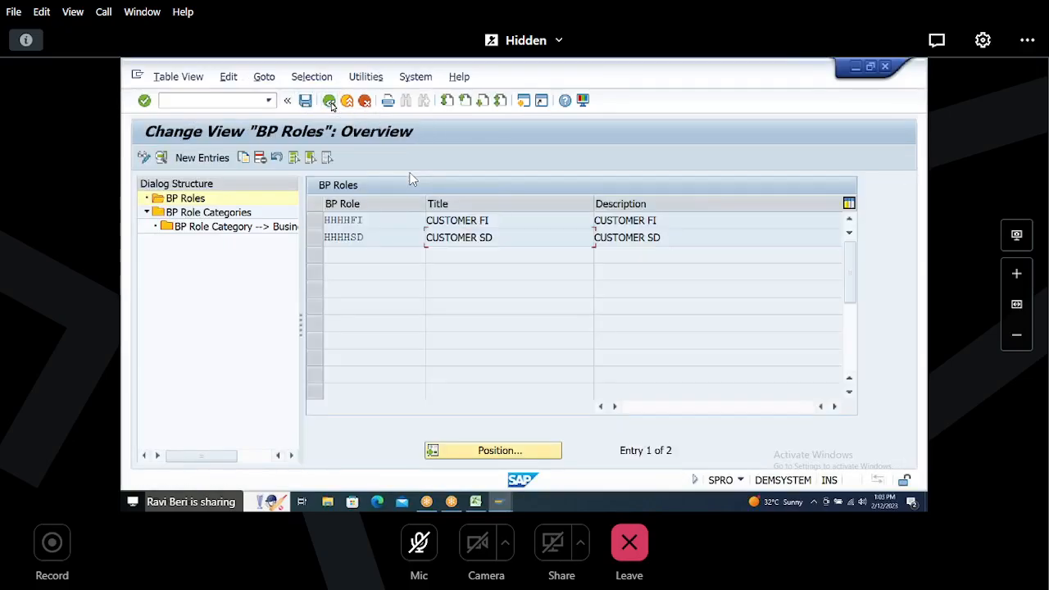
{"action": "left_click", "coordinate": [330, 100]}
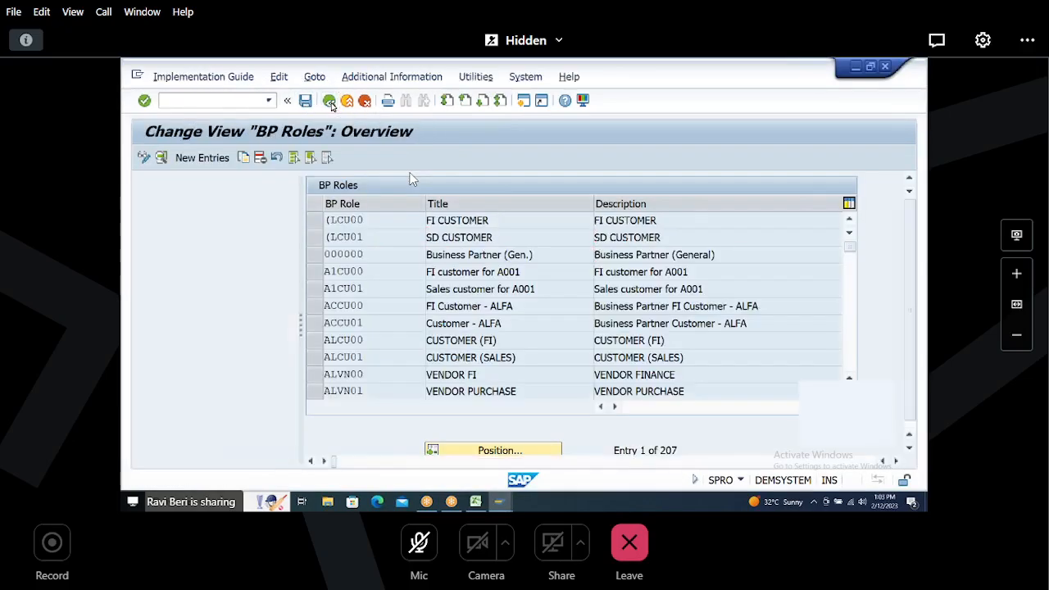
{"action": "left_click", "coordinate": [254, 285]}
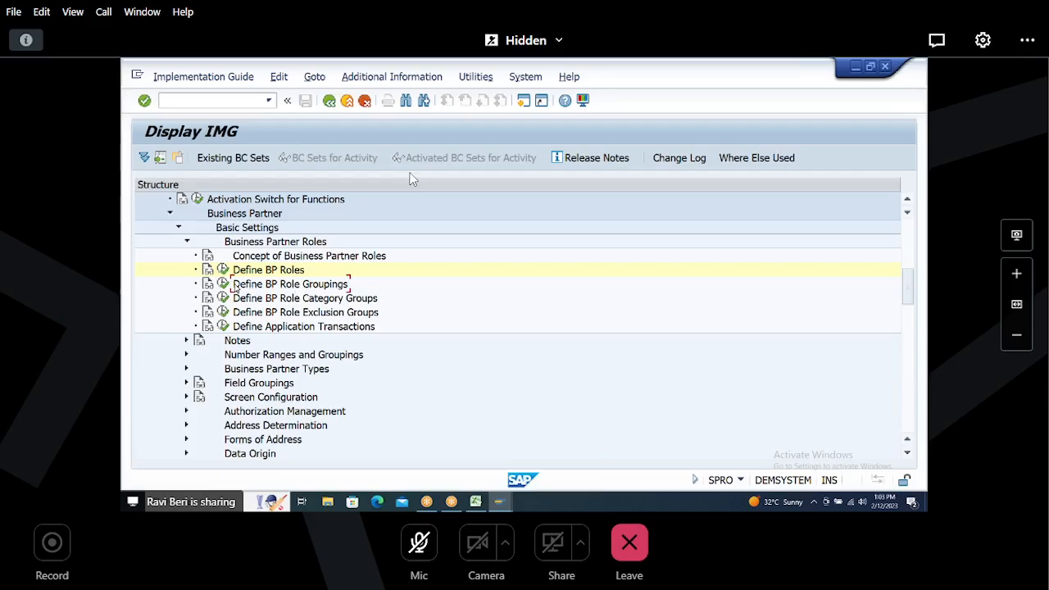
Step: Collapse Business Partner Roles and expand Number Ranges and Groupings in the IMG tree
{"action": "left_click", "coordinate": [186, 242]}
{"action": "left_click", "coordinate": [260, 273]}
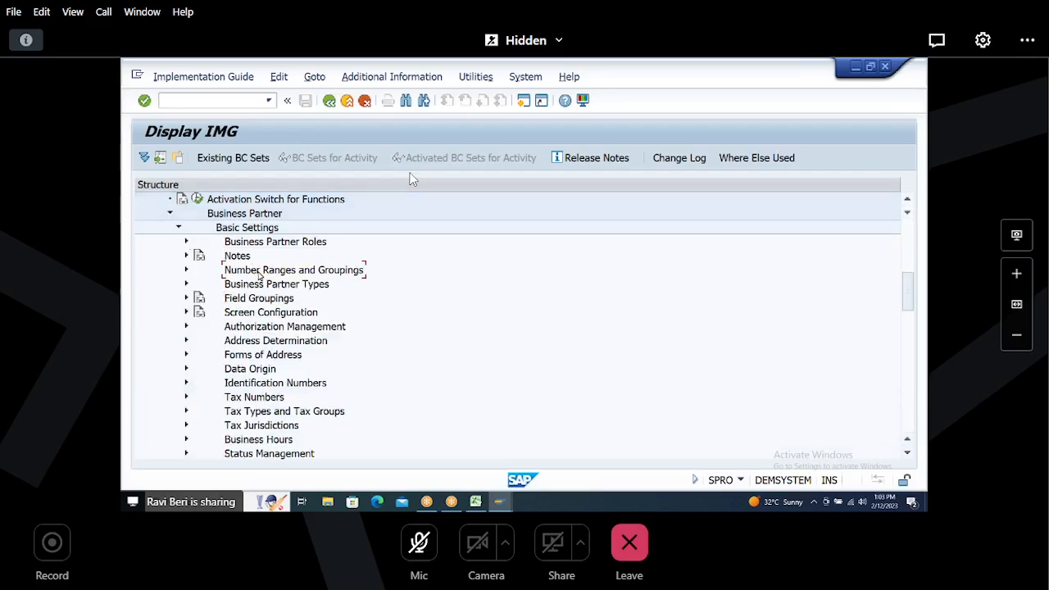
{"action": "left_click", "coordinate": [187, 270]}
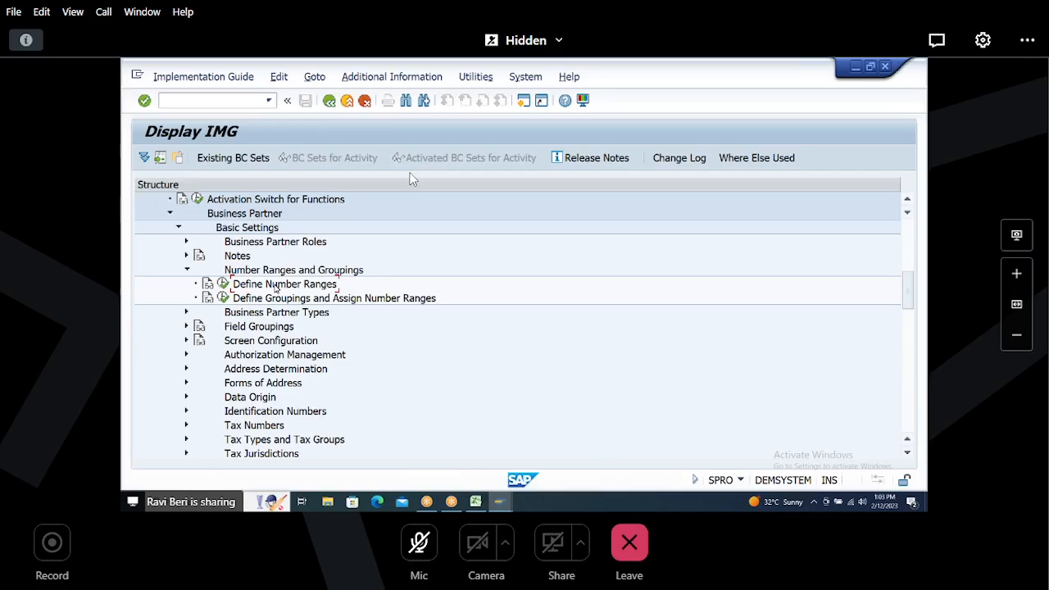
Step: Switch to Excel and enter NUMBER RANGES in cell B51 beside step 7
{"action": "key", "text": "alt+Tab"}
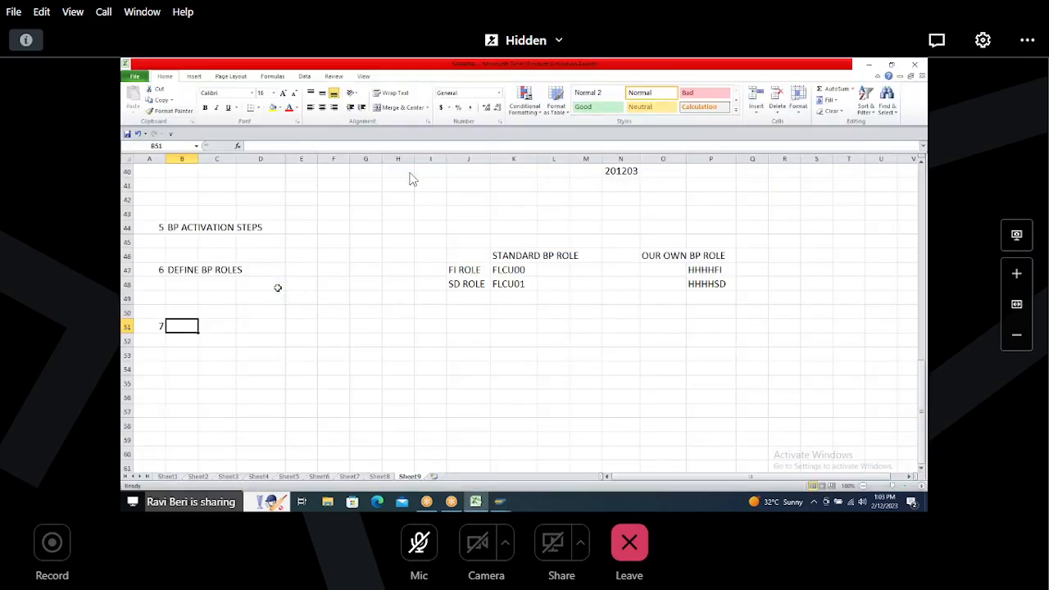
{"action": "type", "text": "NUMBER RAN"}
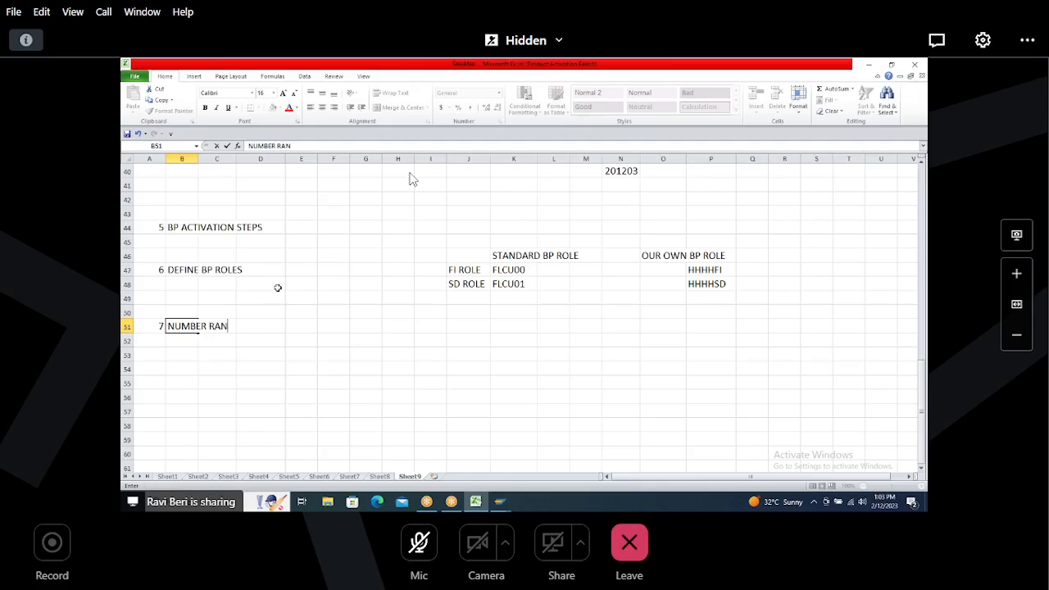
{"action": "type", "text": "GES AND GROUP"}
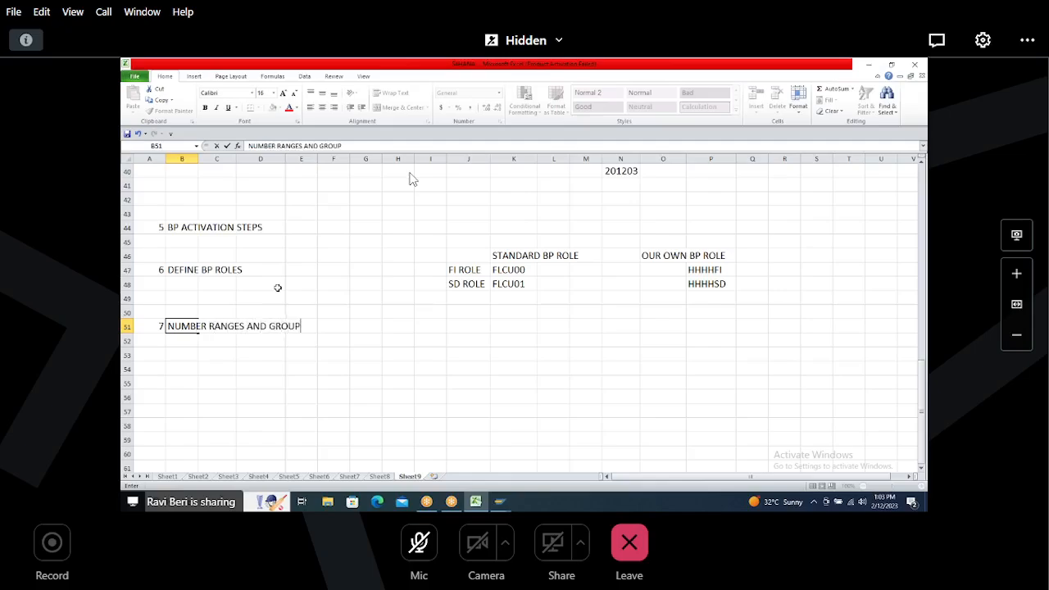
{"action": "type", "text": "INGS"}
Step: Complete B51 as NUMBER RANGES AND GROUPINGS, then add sub-step 1 with DEFINE BP NUMBER RANGES in row 53
{"action": "key", "text": "Return"}
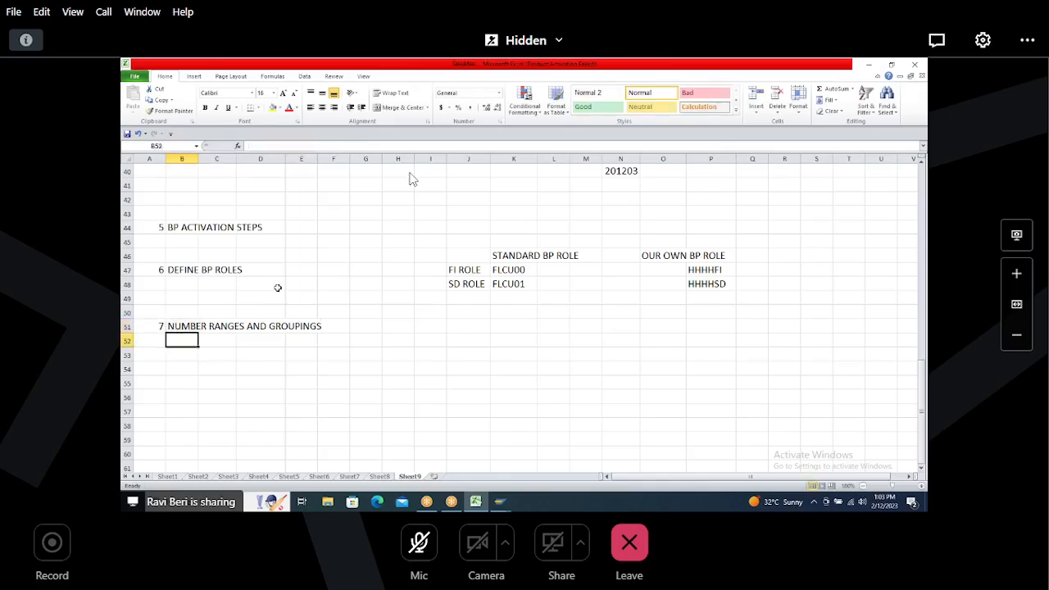
{"action": "key", "text": "Down"}
{"action": "key", "text": "Right"}
{"action": "type", "text": "1"}
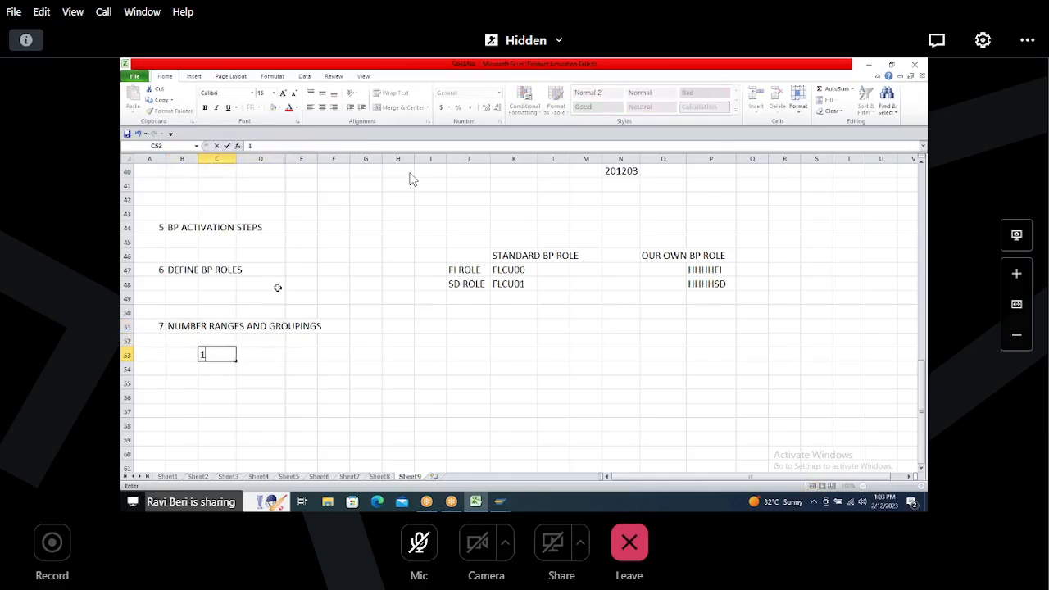
{"action": "key", "text": "Right"}
{"action": "type", "text": "DEF"}
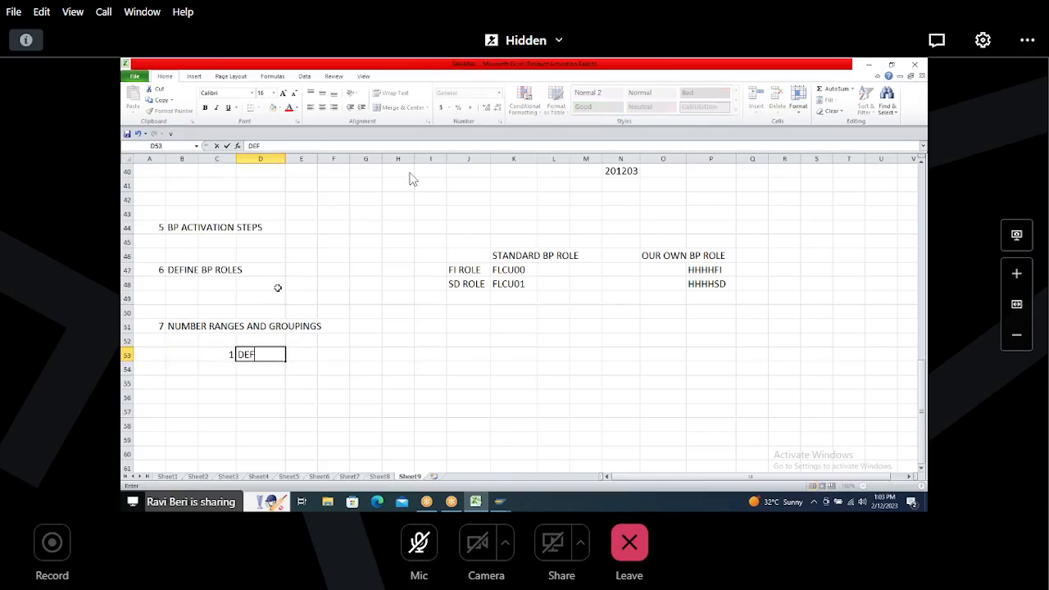
{"action": "type", "text": "INE BP NUM"}
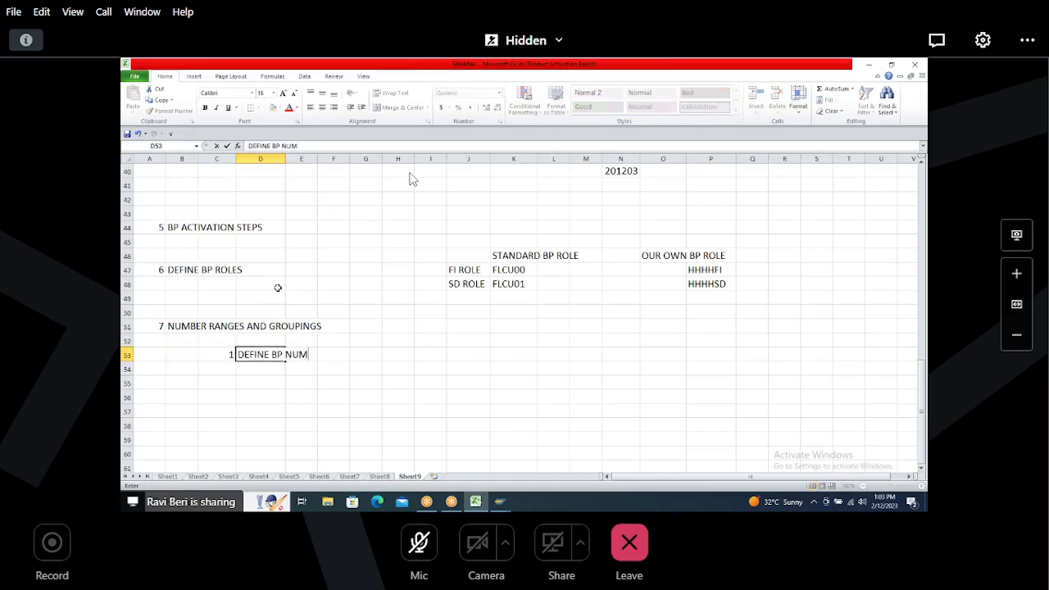
{"action": "type", "text": "BER RANGES"}
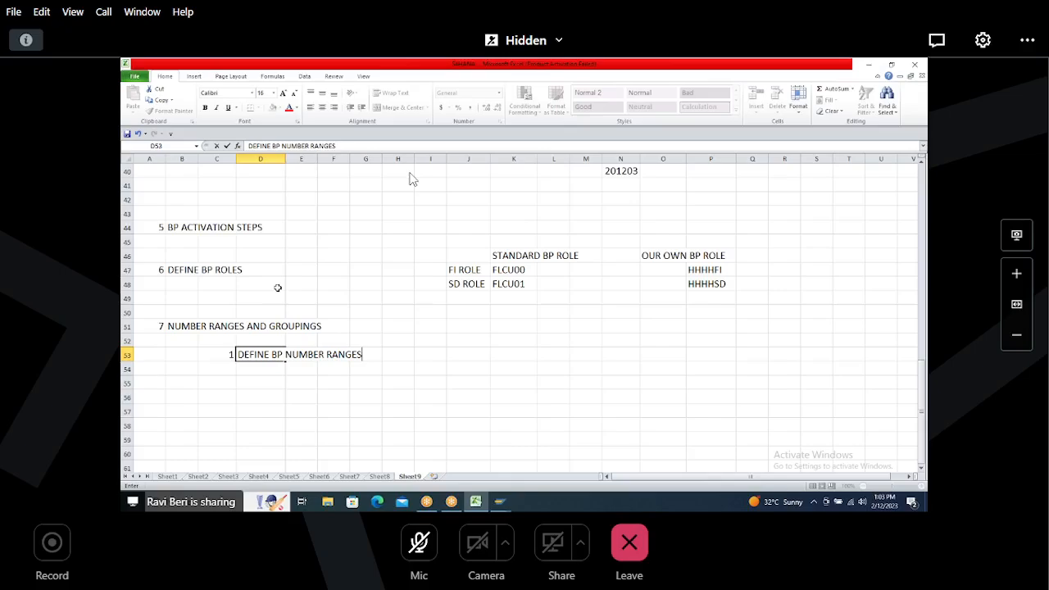
Step: Enter the transaction code BUCF in cell J53 beside the sub-step
{"action": "key", "text": "Right"}
{"action": "key", "text": "Right"}
{"action": "key", "text": "Right"}
{"action": "key", "text": "Right"}
{"action": "key", "text": "Right"}
{"action": "key", "text": "Right"}
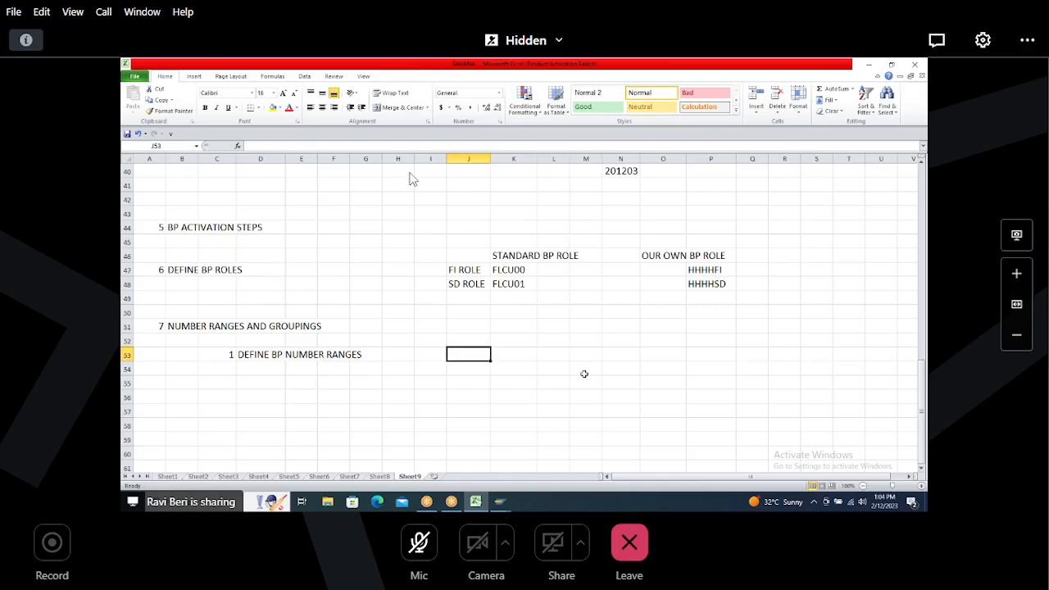
{"action": "mouse_move", "coordinate": [915, 406]}
{"action": "left_mouse_down"}
{"action": "mouse_move", "coordinate": [925, 392]}
{"action": "mouse_move", "coordinate": [925, 404]}
{"action": "left_mouse_up"}
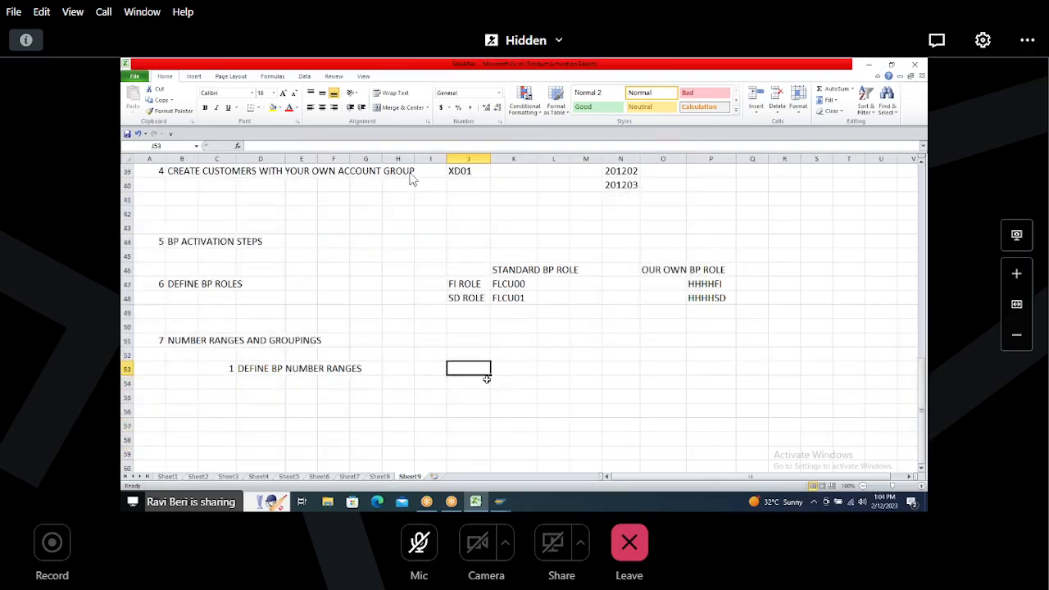
{"action": "type", "text": "BUCF"}
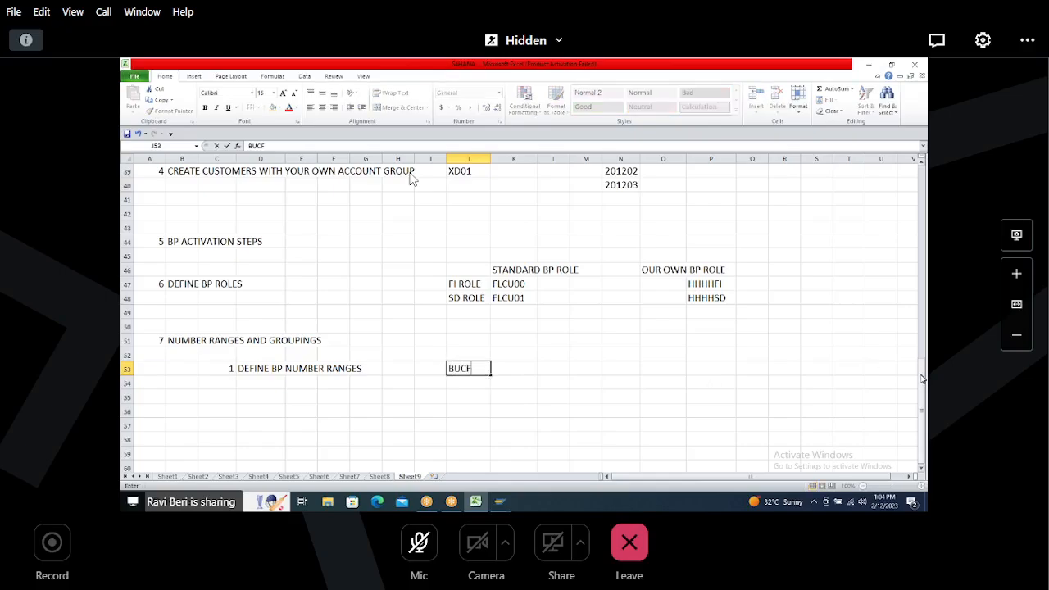
{"action": "mouse_move", "coordinate": [924, 373]}
{"action": "left_mouse_down"}
{"action": "mouse_move", "coordinate": [927, 305]}
{"action": "mouse_move", "coordinate": [926, 357]}
{"action": "left_mouse_up"}
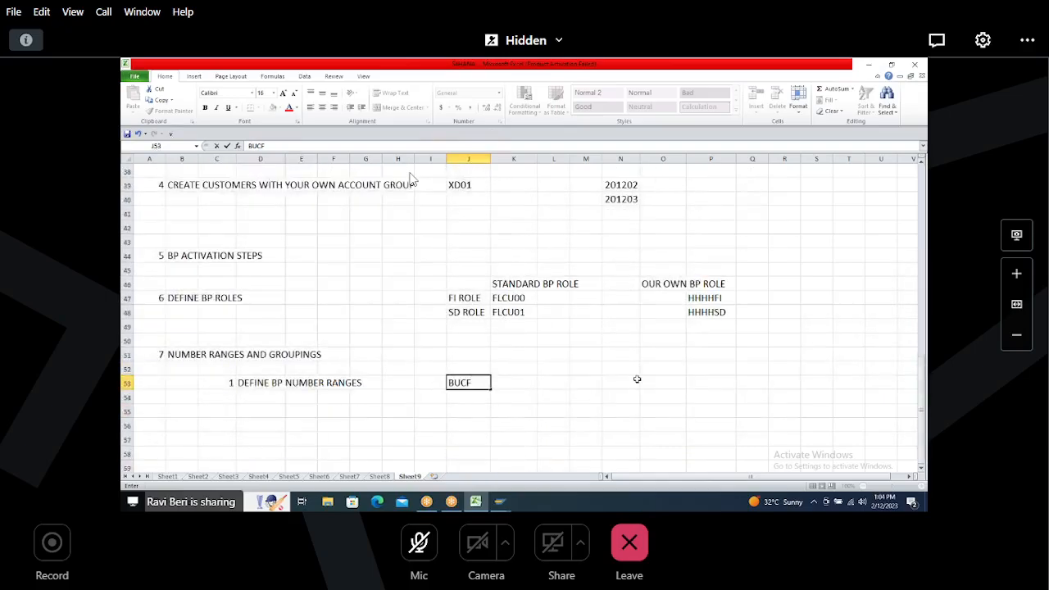
Step: Add the column labels T.CODE in J52 and N.I in N52
{"action": "left_click", "coordinate": [458, 368]}
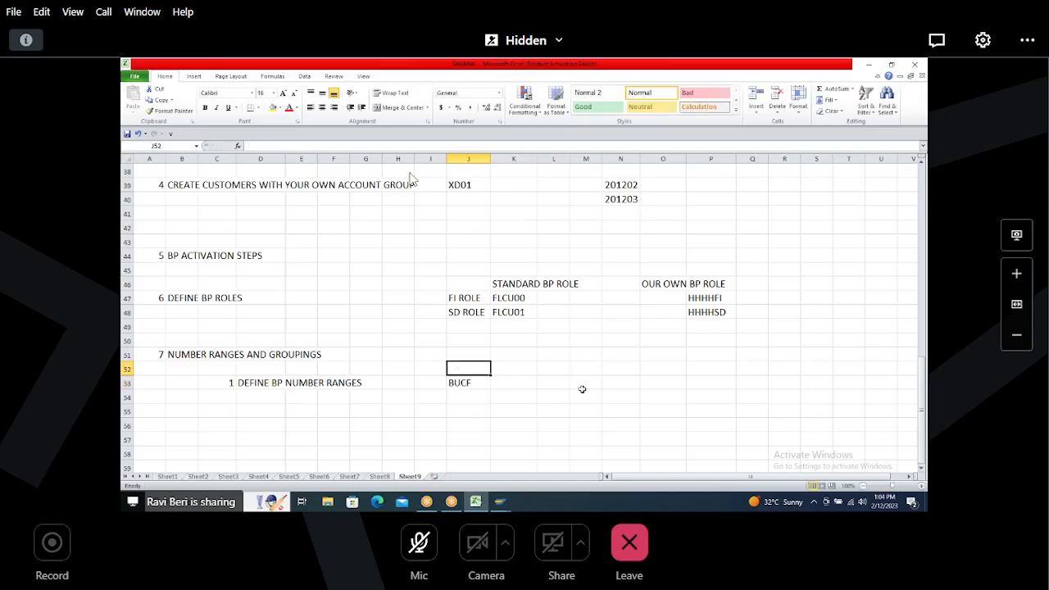
{"action": "type", "text": "T.CODE"}
{"action": "key", "text": "Right"}
{"action": "key", "text": "Right"}
{"action": "key", "text": "Right"}
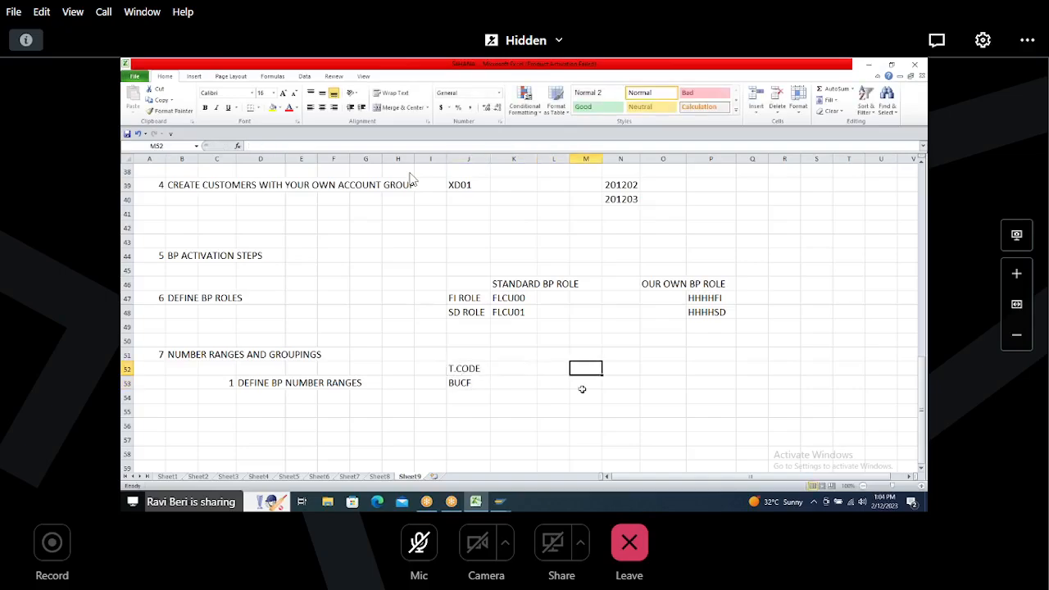
{"action": "type", "text": "N"}
{"action": "key", "text": "BackSpace"}
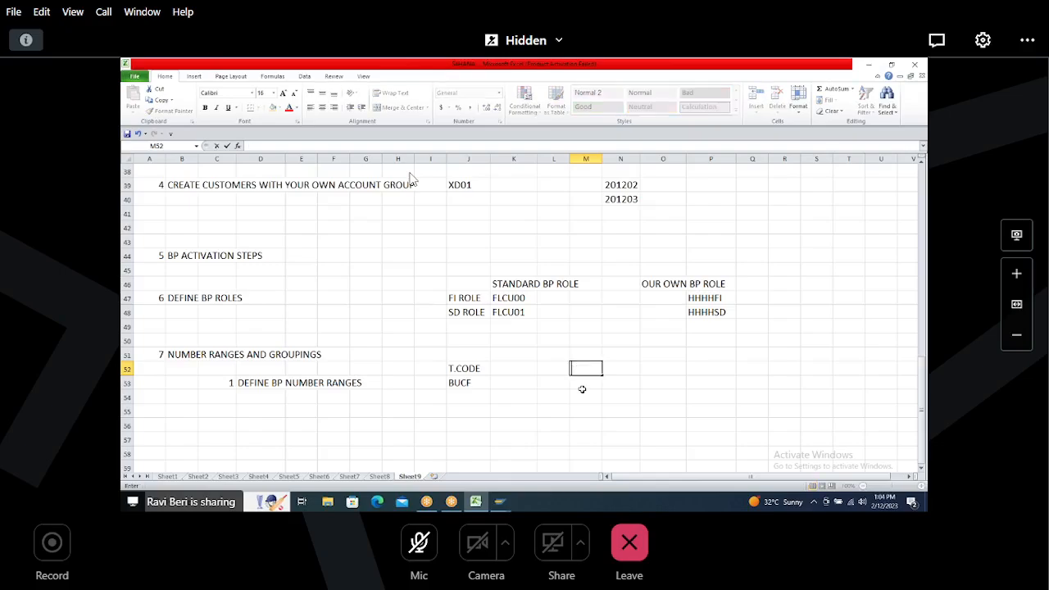
{"action": "key", "text": "Right"}
{"action": "type", "text": "N.I"}
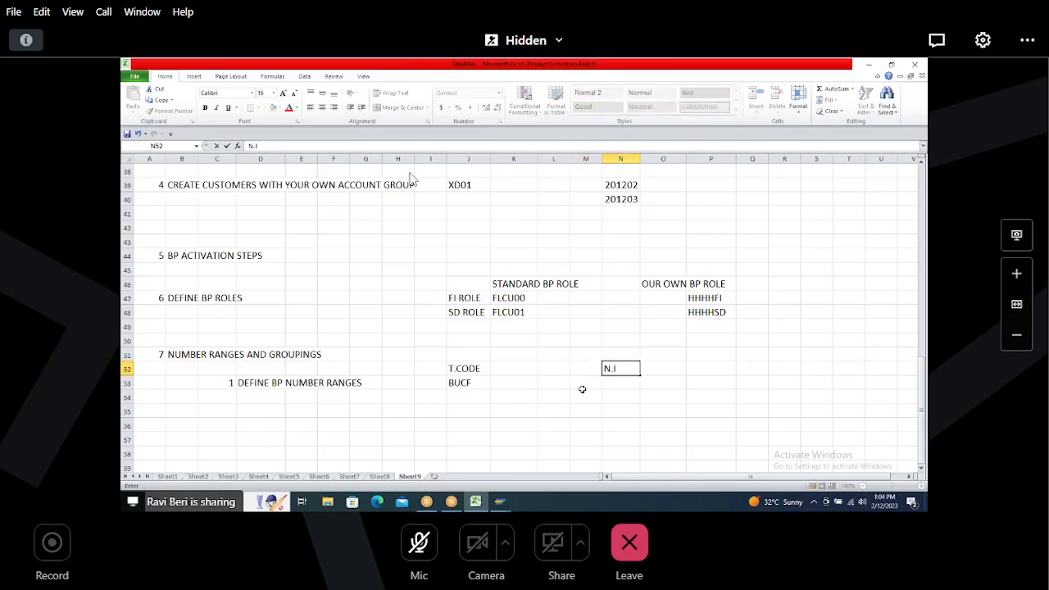
{"action": "key", "text": "Return"}
{"action": "key", "text": "alt+Tab"}
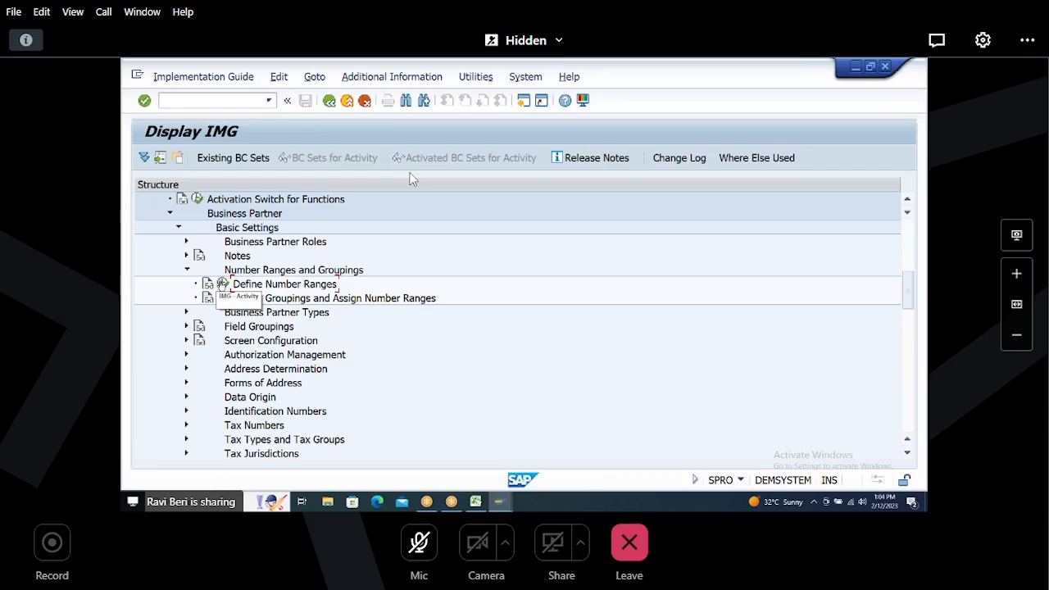
{"action": "left_click", "coordinate": [220, 284]}
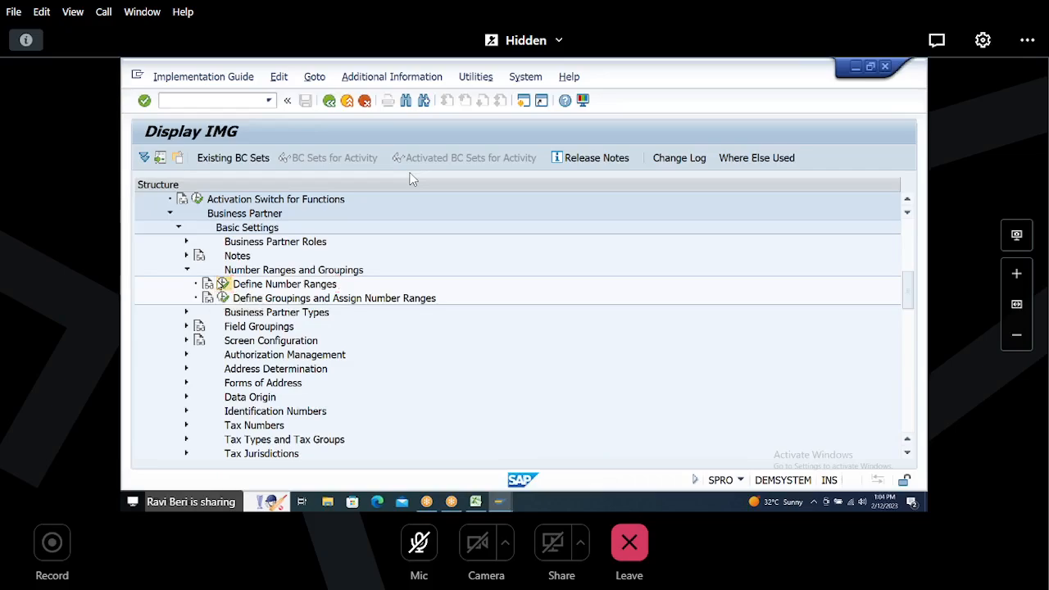
{"action": "left_click", "coordinate": [303, 225]}
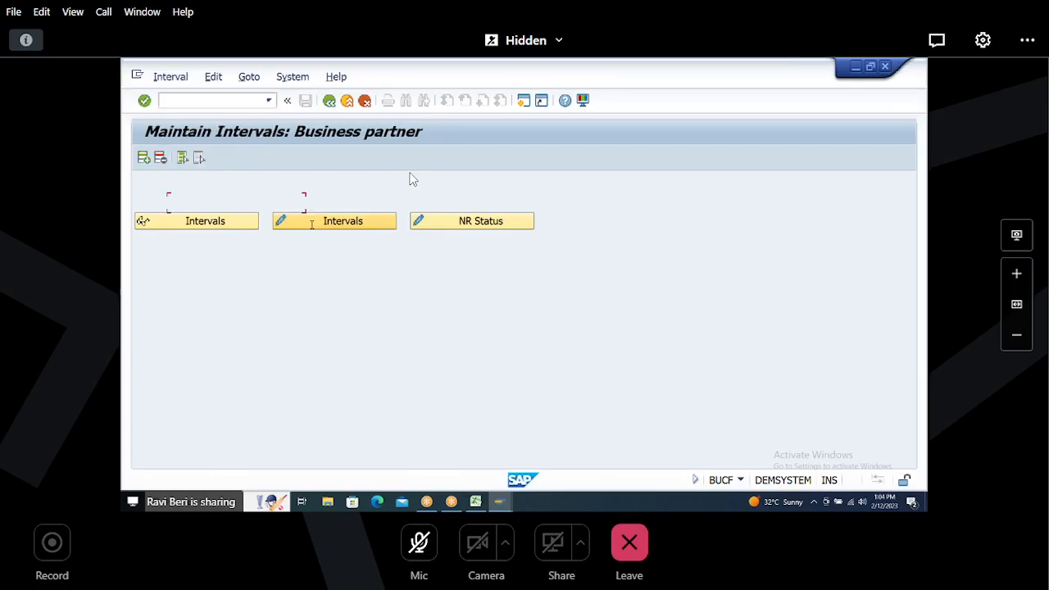
{"action": "left_click", "coordinate": [171, 78]}
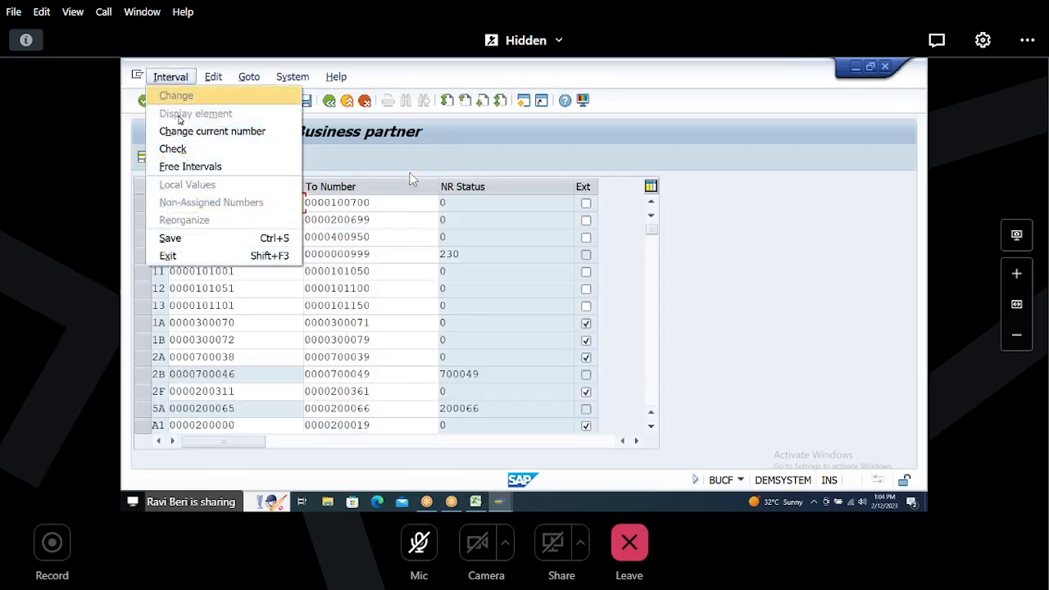
{"action": "left_click", "coordinate": [187, 168]}
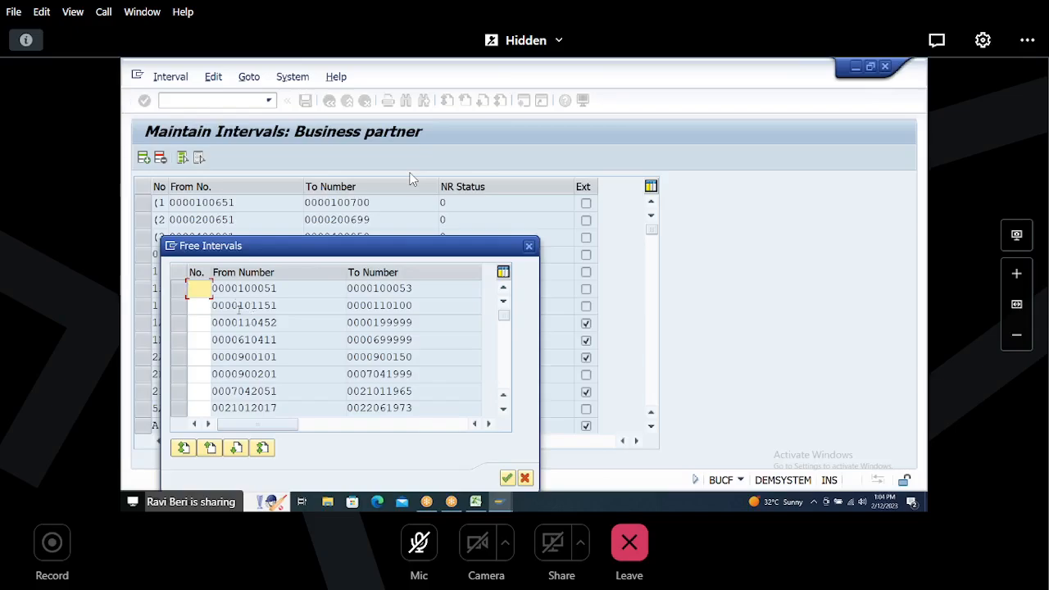
{"action": "left_click", "coordinate": [239, 305]}
{"action": "left_click_drag", "start_coordinate": [238, 305], "coordinate": [292, 305]}
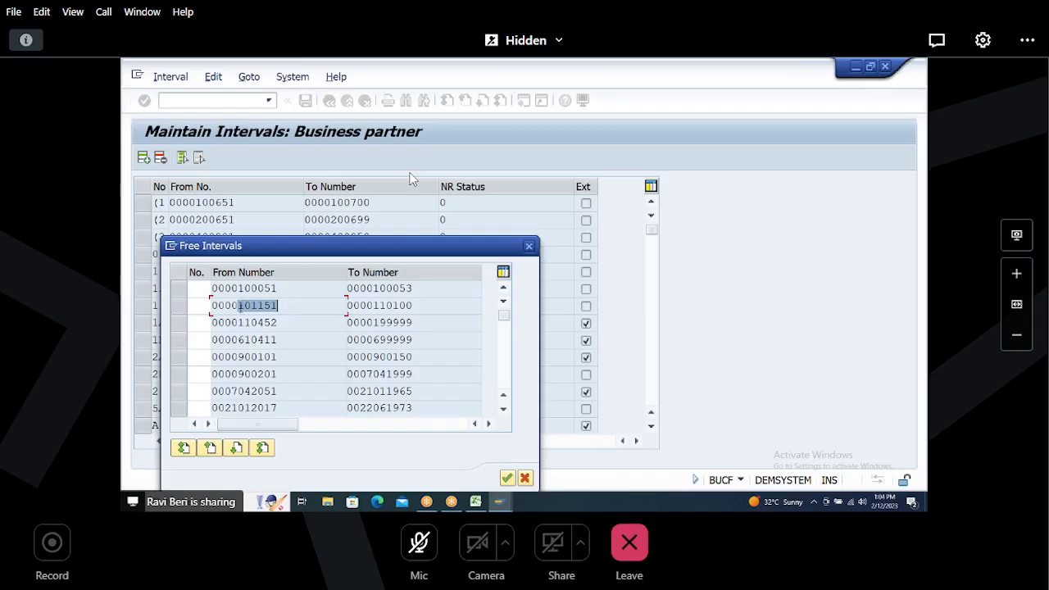
{"action": "left_click_drag", "start_coordinate": [239, 306], "coordinate": [289, 307]}
{"action": "left_click", "coordinate": [528, 245]}
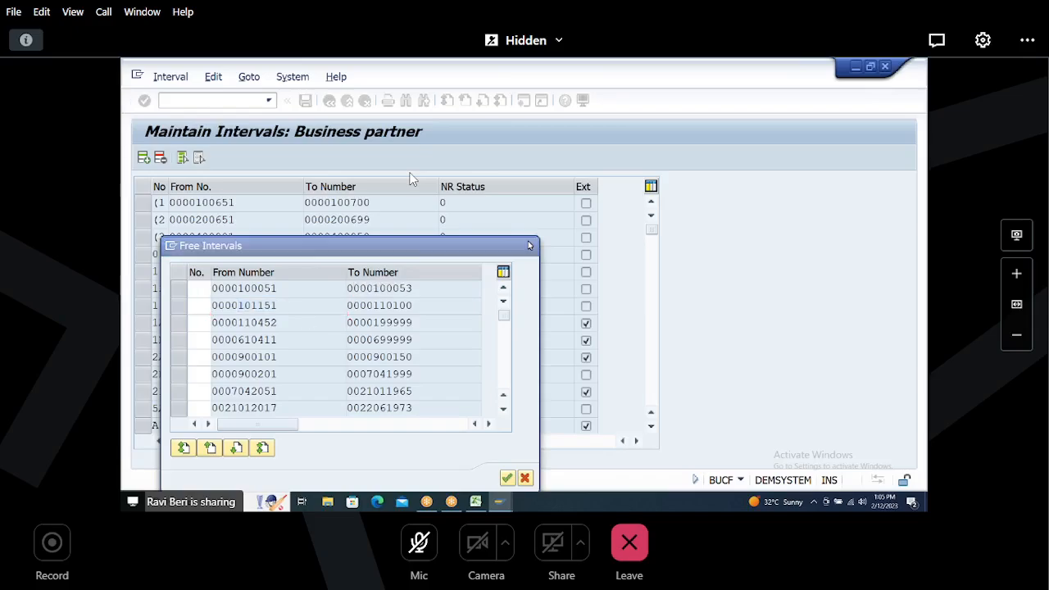
Step: Switch to Excel and record number range B8 from 101151 to 101159 in row 53
{"action": "left_click", "coordinate": [500, 502]}
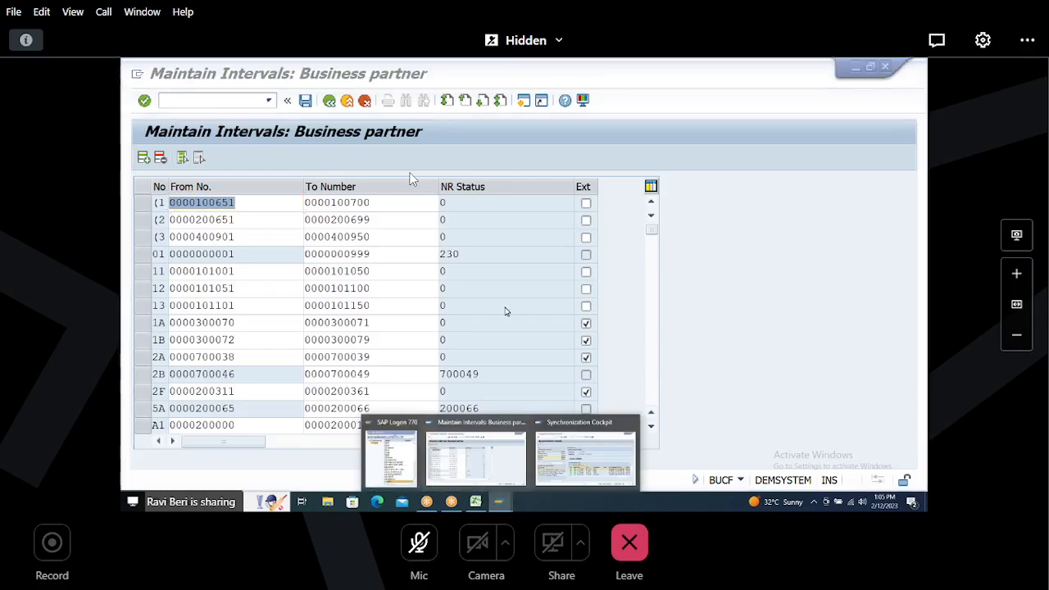
{"action": "left_click", "coordinate": [476, 501]}
{"action": "left_click", "coordinate": [650, 381]}
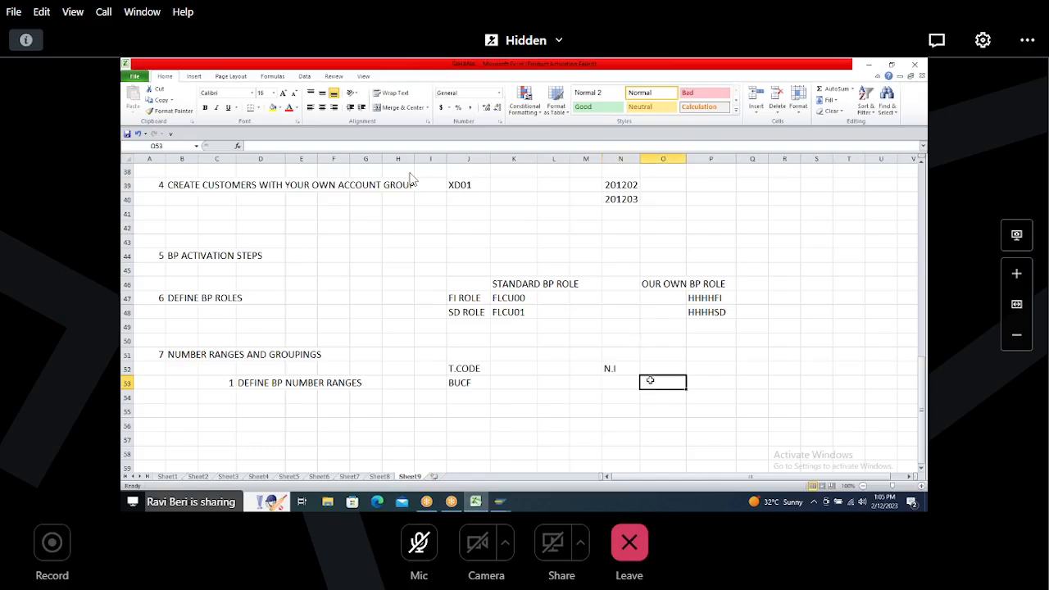
{"action": "type", "text": "101151"}
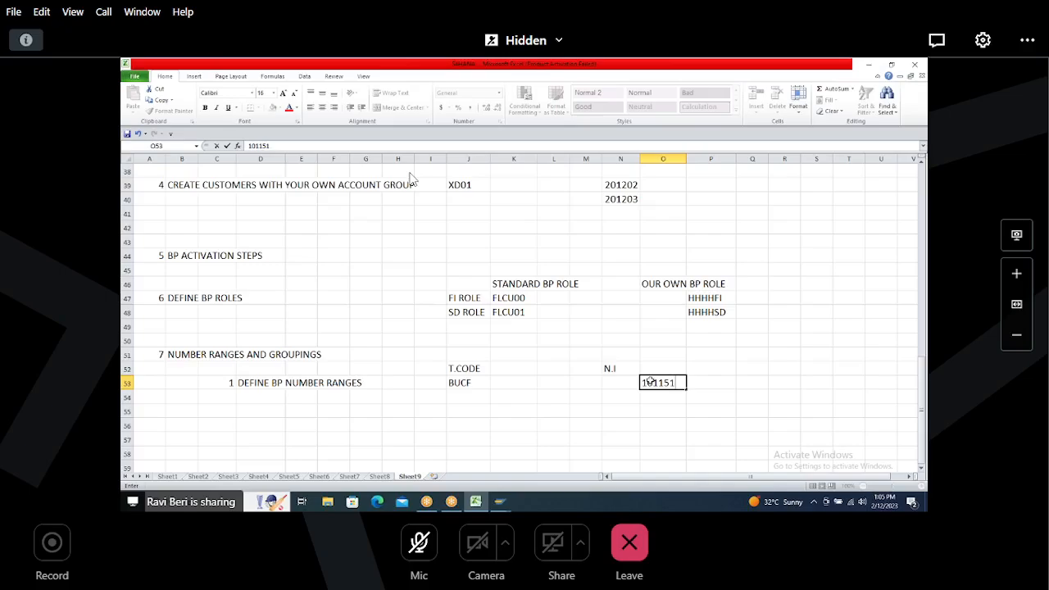
{"action": "key", "text": "Tab"}
{"action": "type", "text": "1011"}
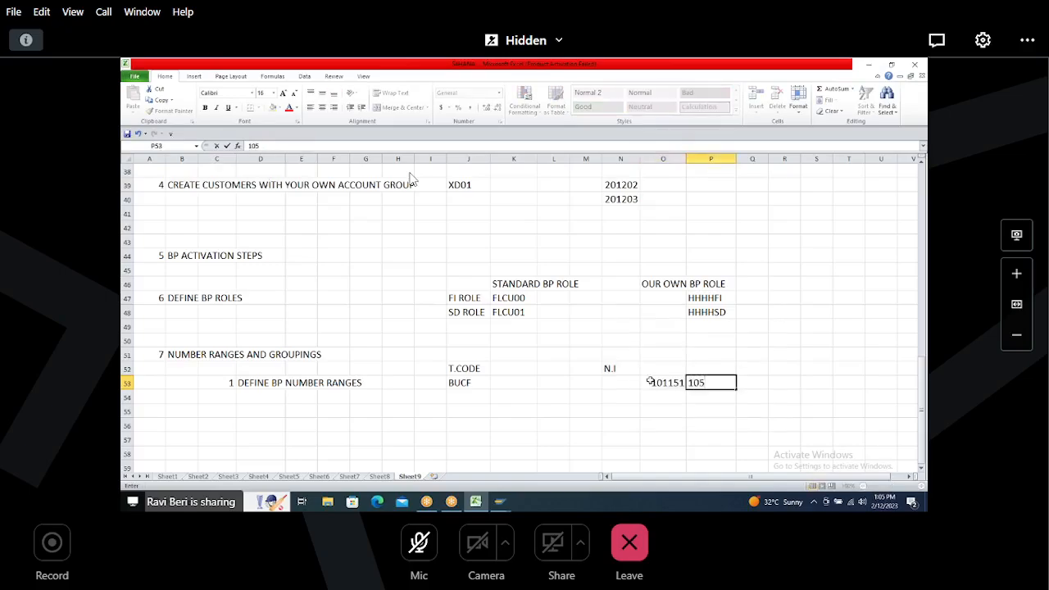
{"action": "type", "text": "59"}
{"action": "left_click", "coordinate": [621, 382]}
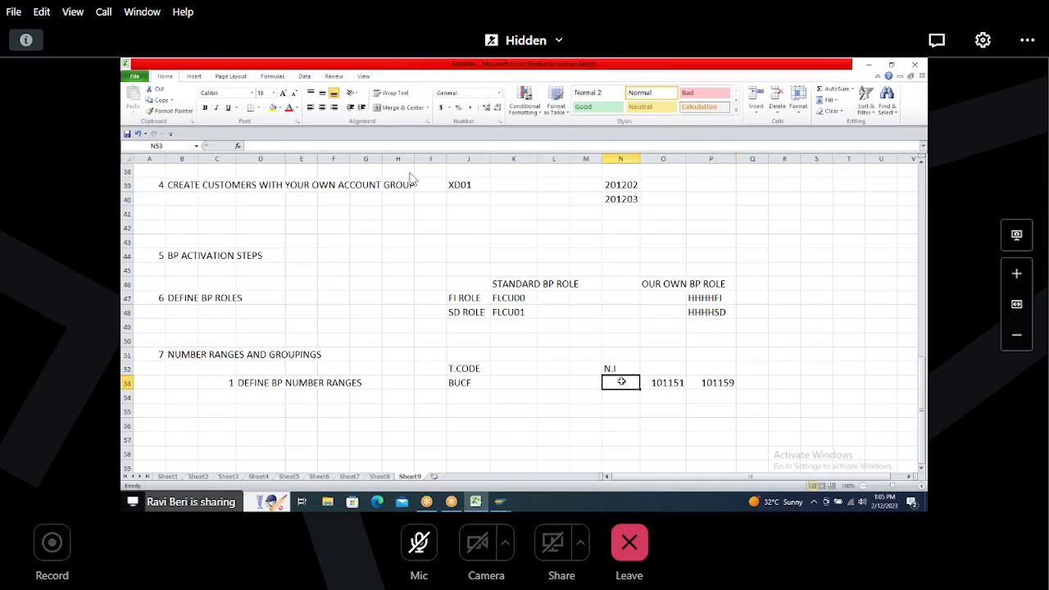
{"action": "type", "text": "B8"}
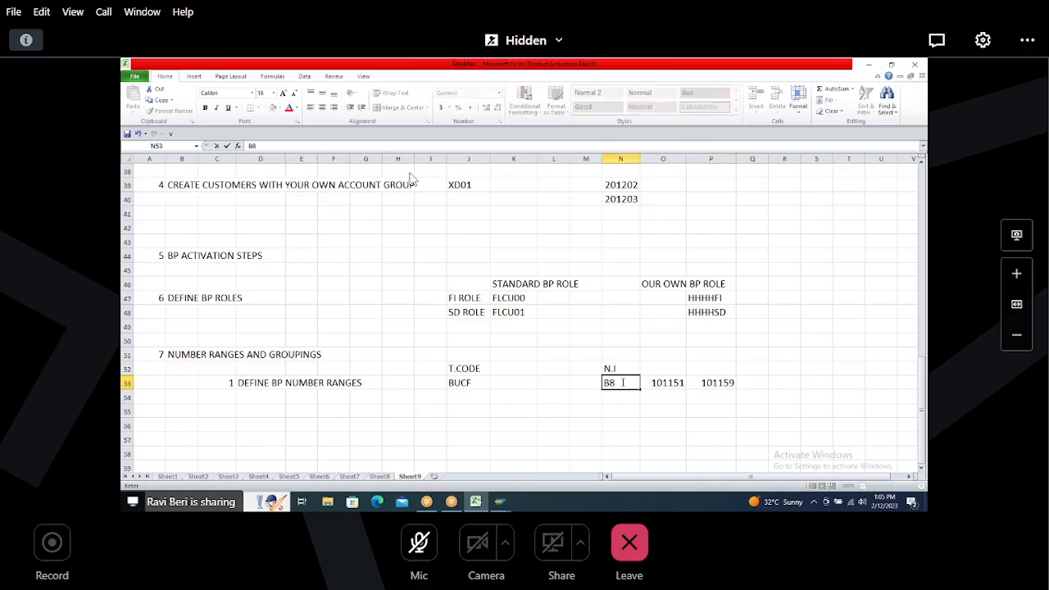
Step: In SAP, insert a new number range interval B8 from 101151 to 101199 in the Business partner interval list
{"action": "key", "text": "alt+Tab"}
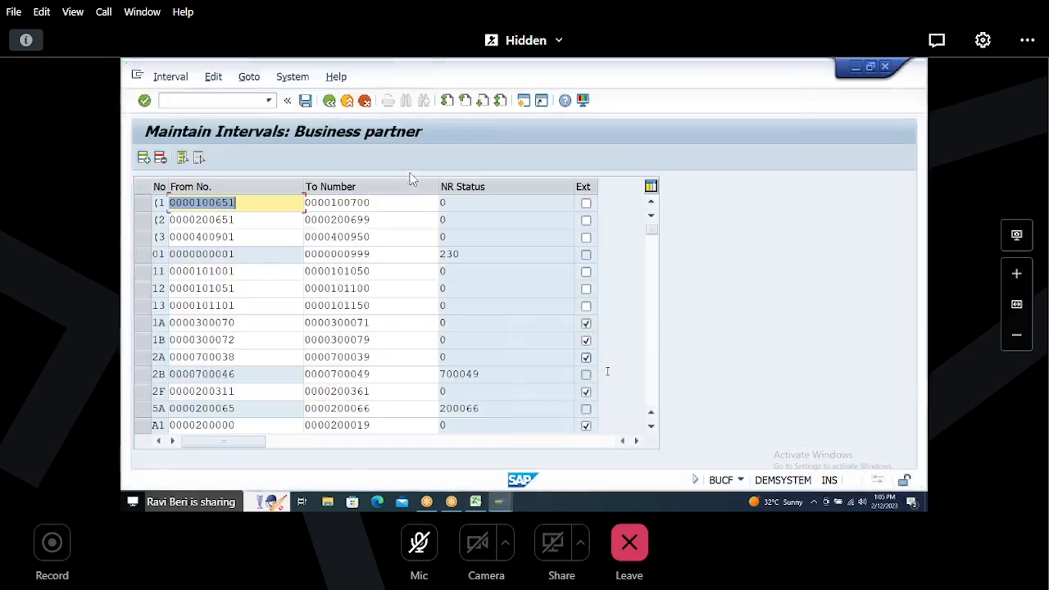
{"action": "left_click", "coordinate": [653, 351]}
{"action": "left_click", "coordinate": [653, 364]}
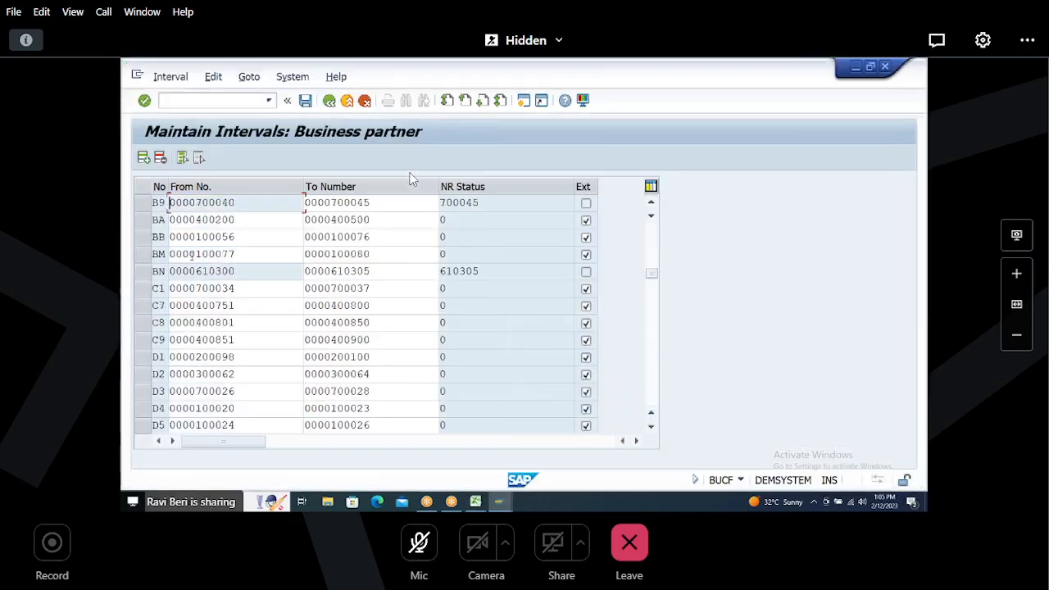
{"action": "left_click", "coordinate": [652, 203]}
{"action": "left_click", "coordinate": [652, 202]}
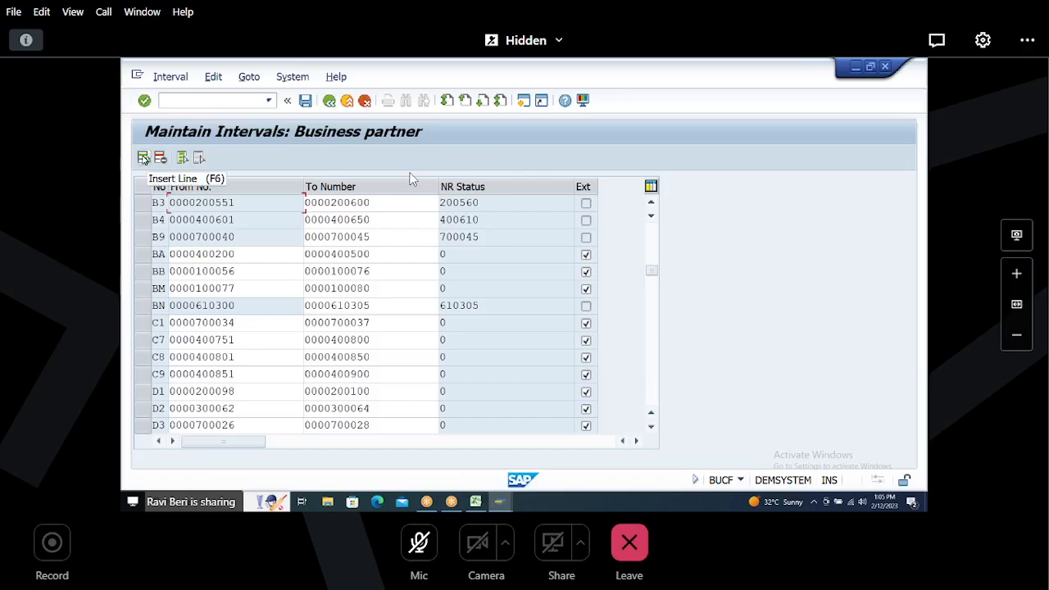
{"action": "left_click", "coordinate": [144, 159]}
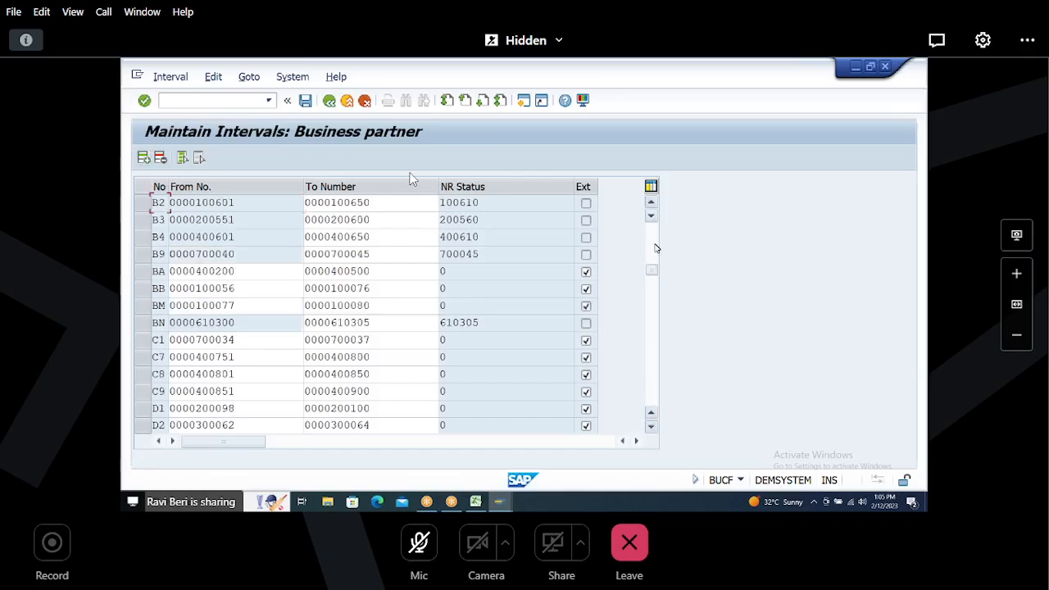
{"action": "scroll", "coordinate": [412, 179], "scroll_direction": "up", "scroll_amount": 5}
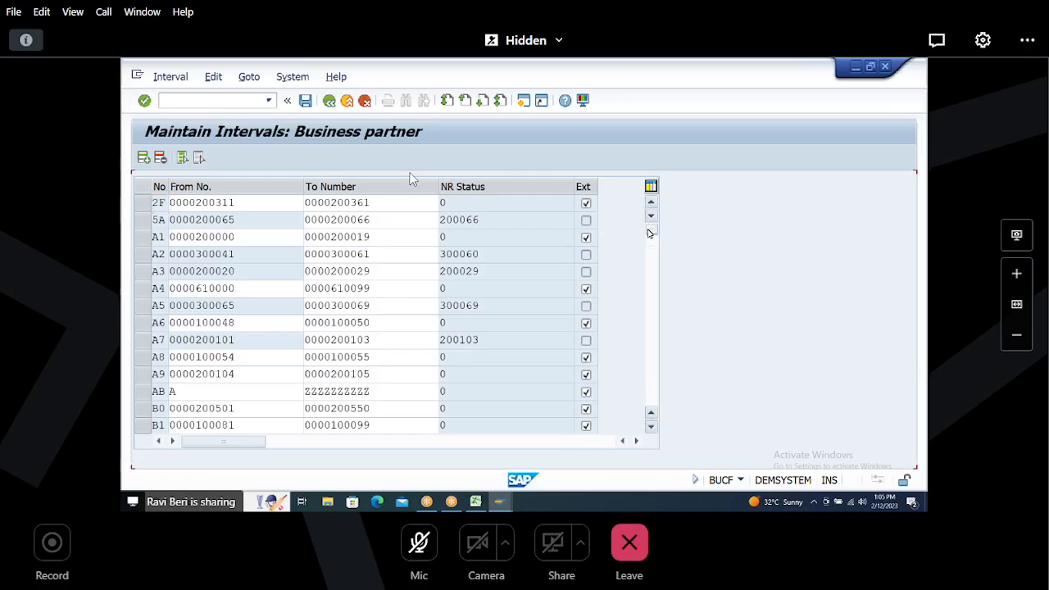
{"action": "scroll", "coordinate": [412, 179], "scroll_direction": "up", "scroll_amount": 4}
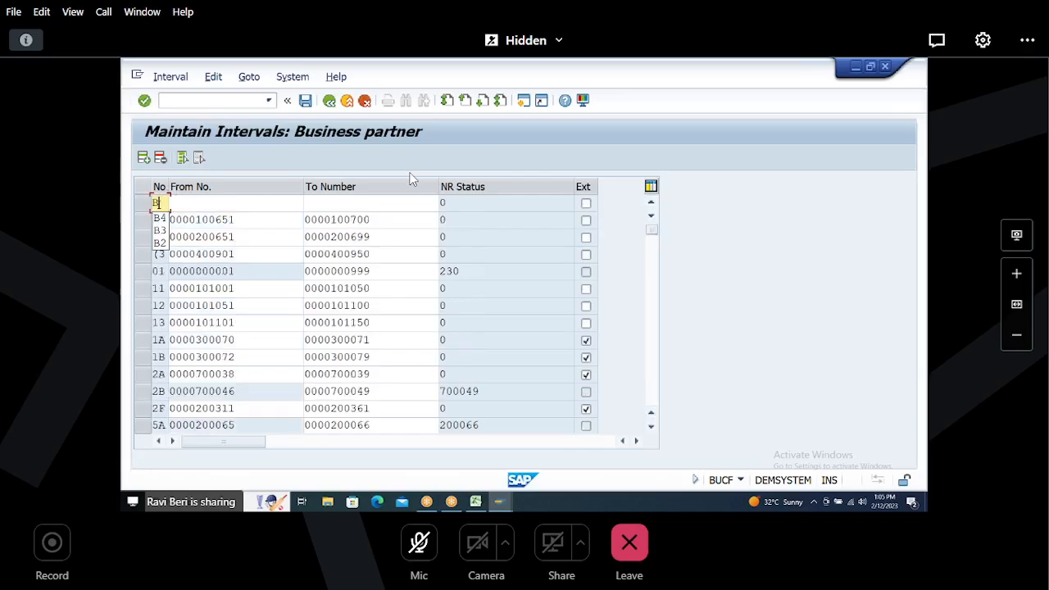
{"action": "type", "text": "B3"}
{"action": "key", "text": "Tab"}
{"action": "type", "text": "1"}
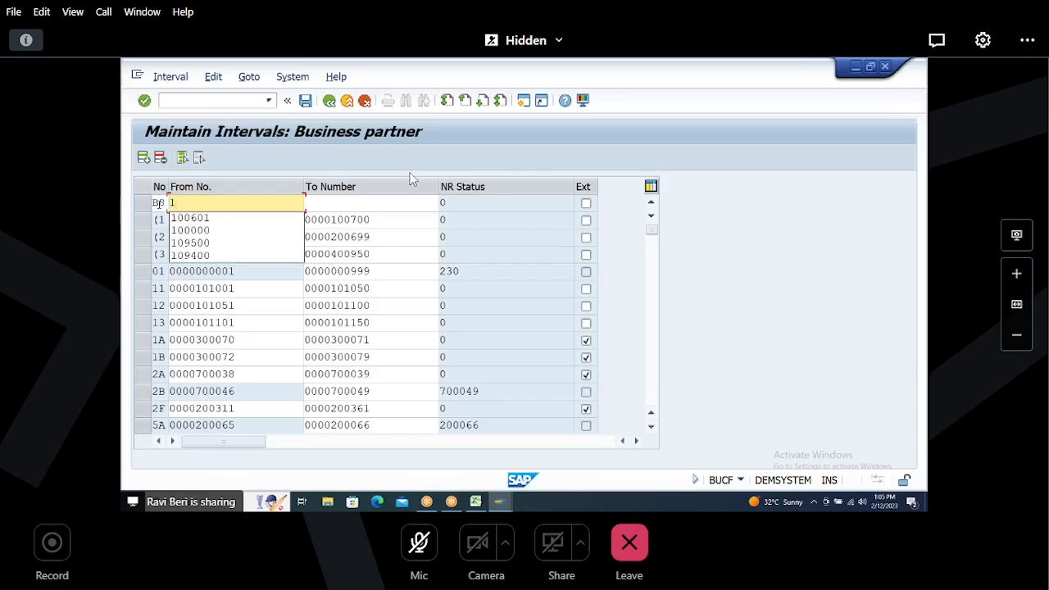
{"action": "type", "text": "01151"}
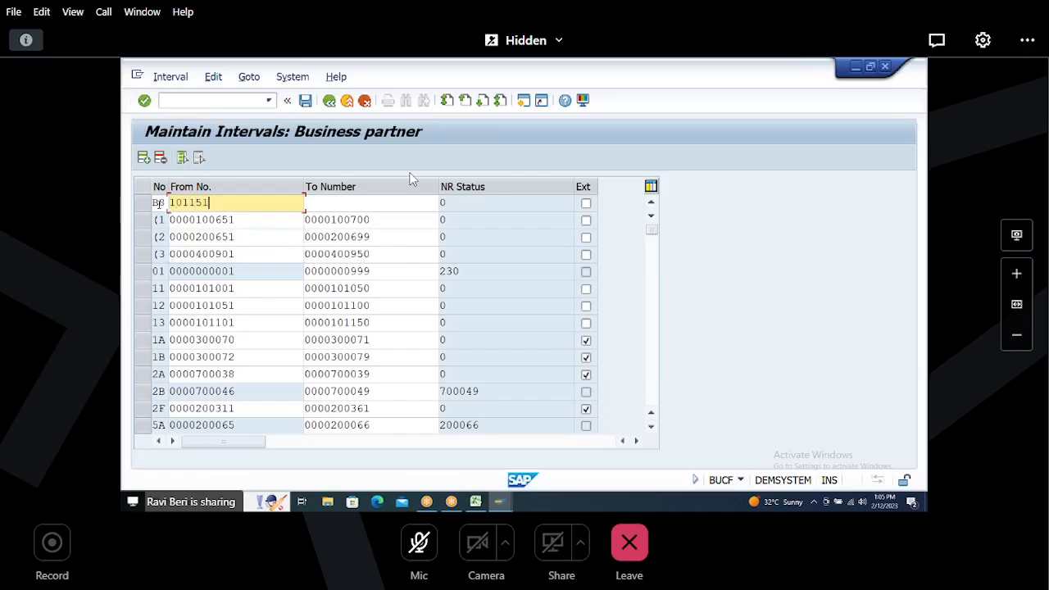
{"action": "key", "text": "Tab"}
{"action": "type", "text": "10"}
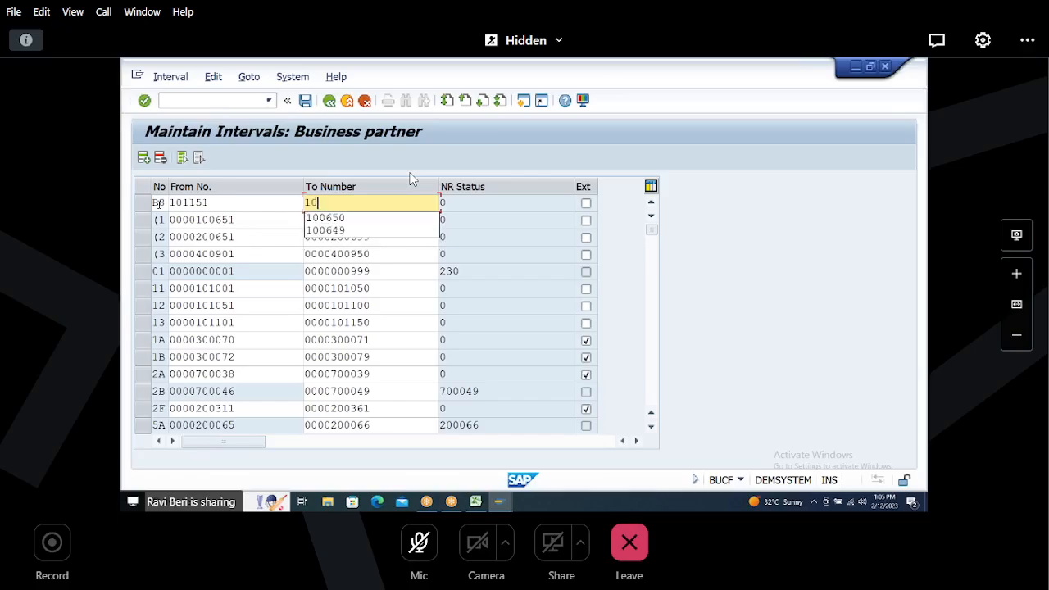
{"action": "type", "text": "1199"}
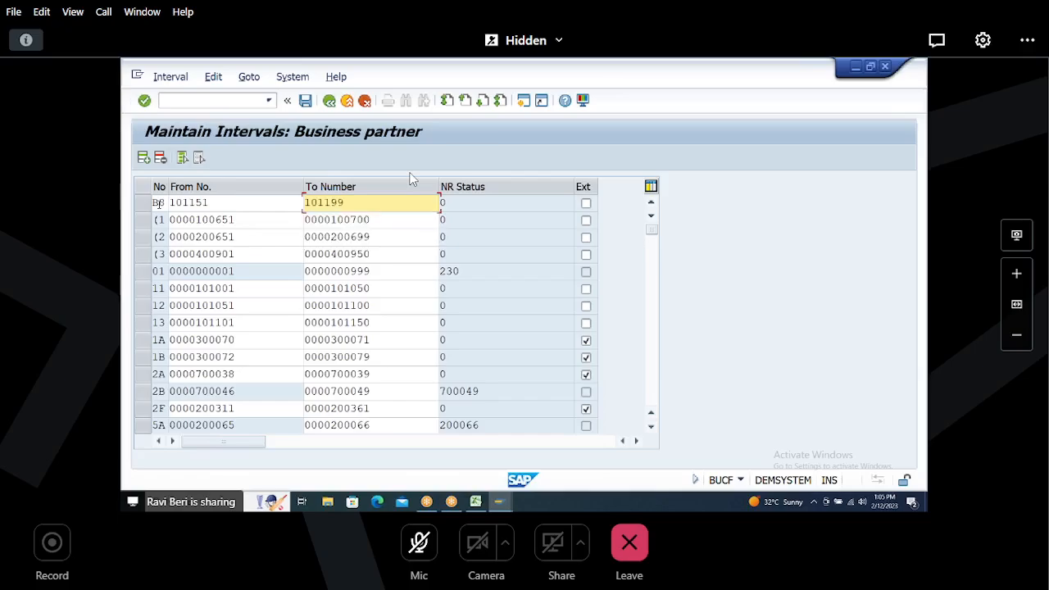
{"action": "key", "text": "Return"}
Step: In Excel, change the To value of range B8 in P53 to 101199
{"action": "key", "text": "alt+Tab"}
{"action": "left_click", "coordinate": [663, 369]}
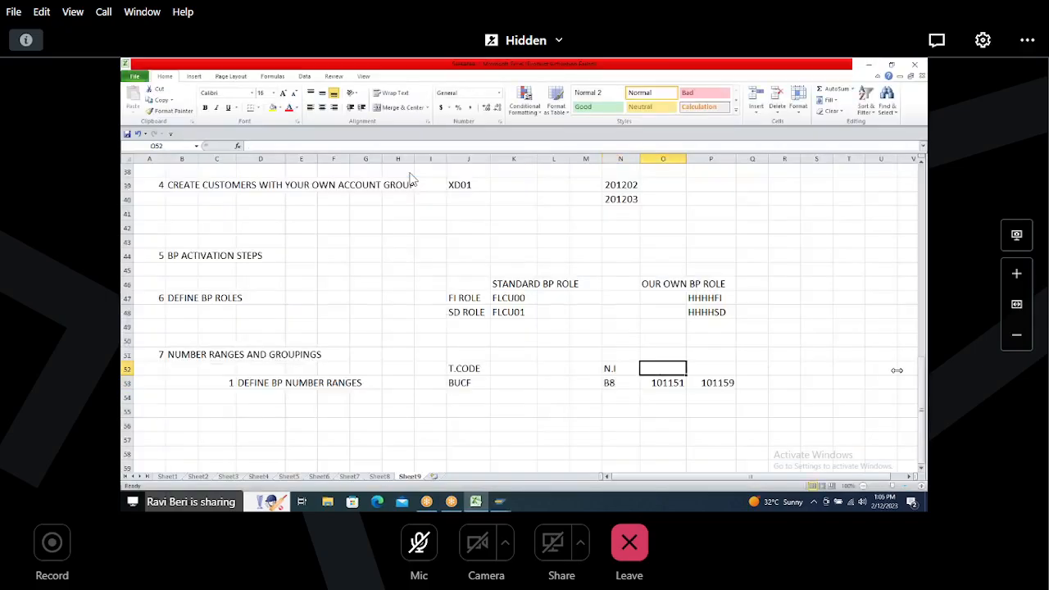
{"action": "key", "text": "Down"}
{"action": "key", "text": "Right"}
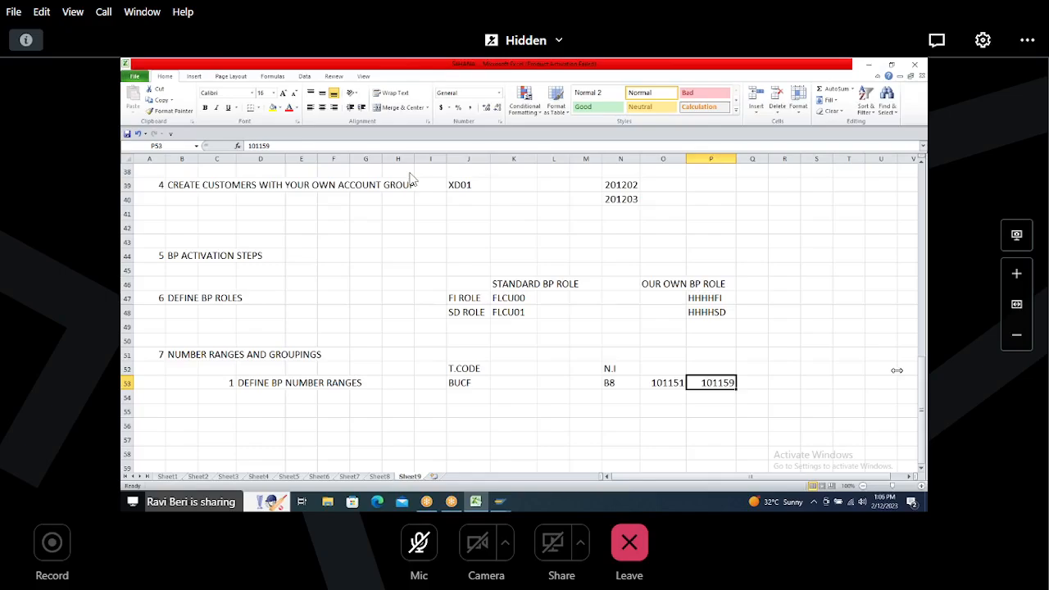
{"action": "type", "text": "101199"}
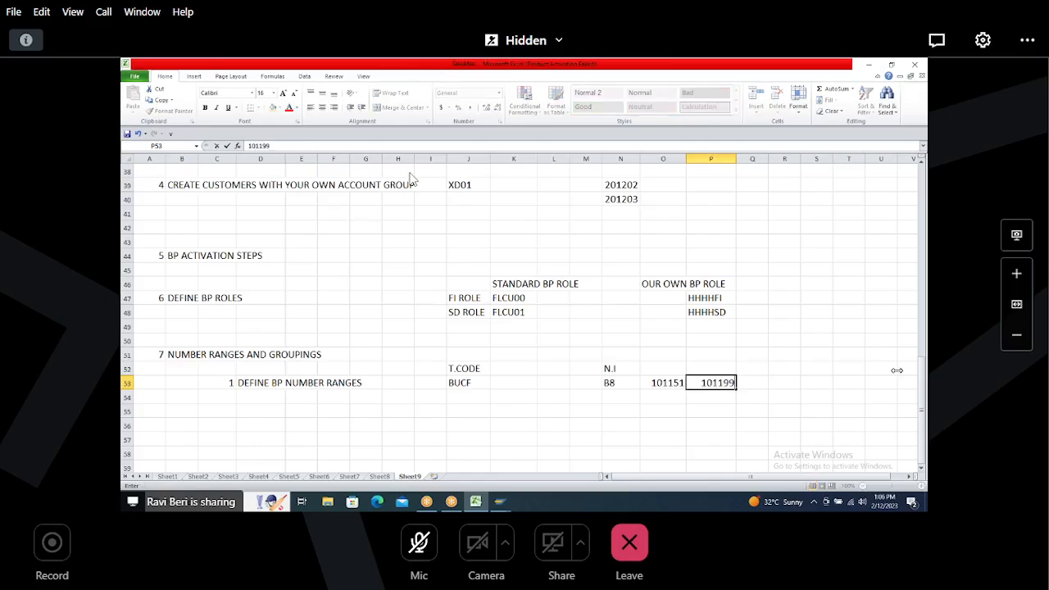
Step: Add column labels FROM, TO and EXT in row 52 and enter " " under EXT in Q53
{"action": "key", "text": "Up"}
{"action": "key", "text": "Left"}
{"action": "type", "text": "FROM"}
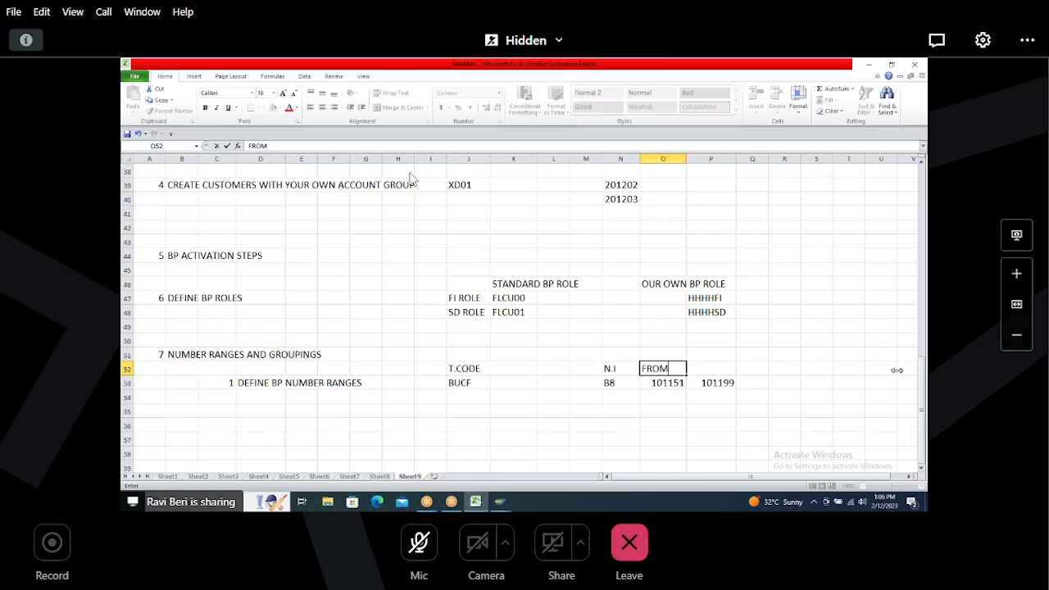
{"action": "key", "text": "Right"}
{"action": "type", "text": "TO"}
{"action": "key", "text": "Right"}
{"action": "type", "text": "EXT"}
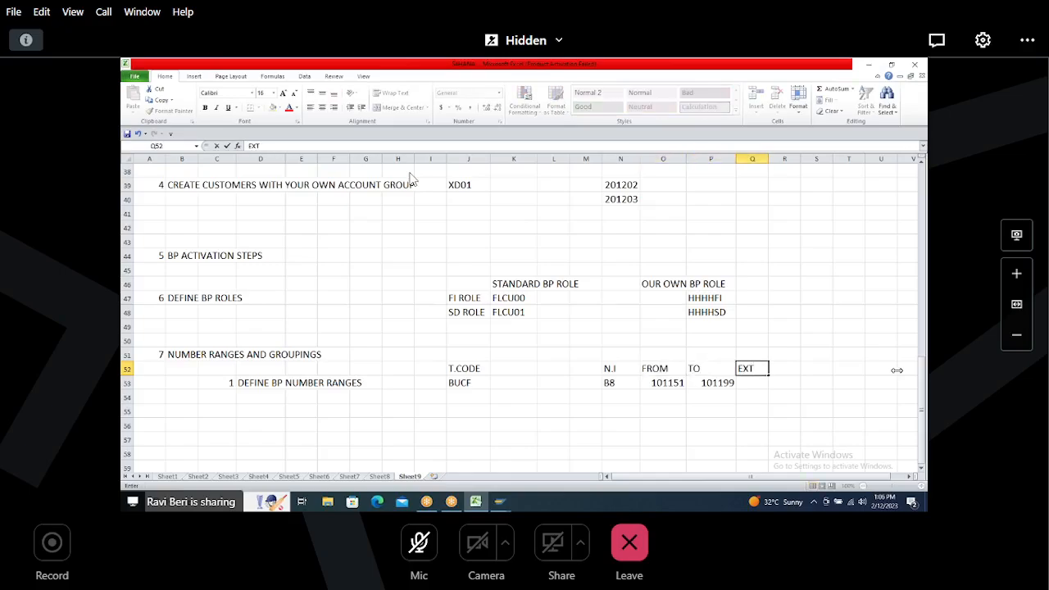
{"action": "key", "text": "Return"}
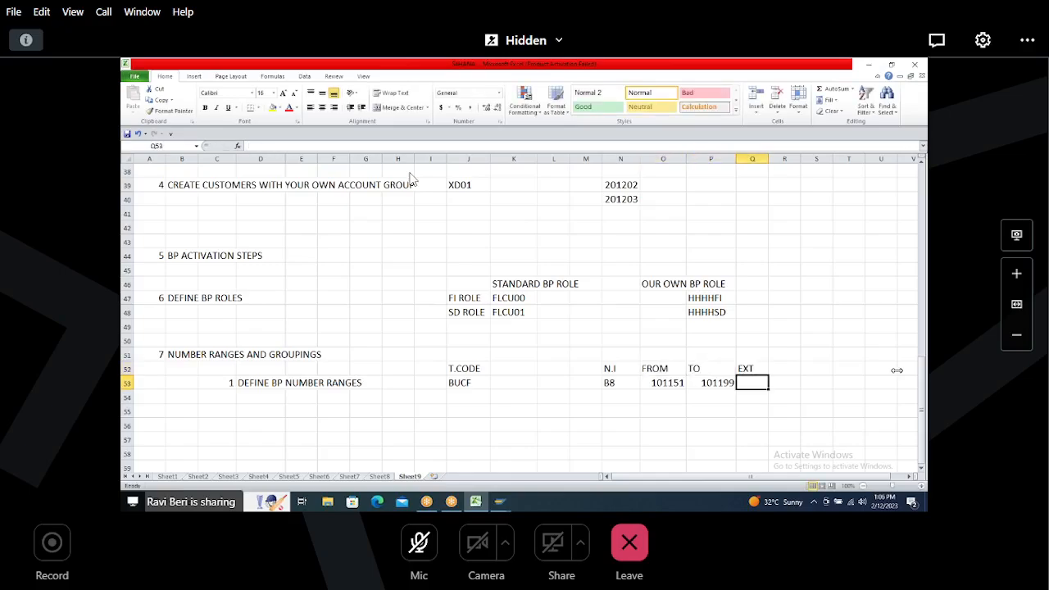
{"action": "type", "text": "\" \""}
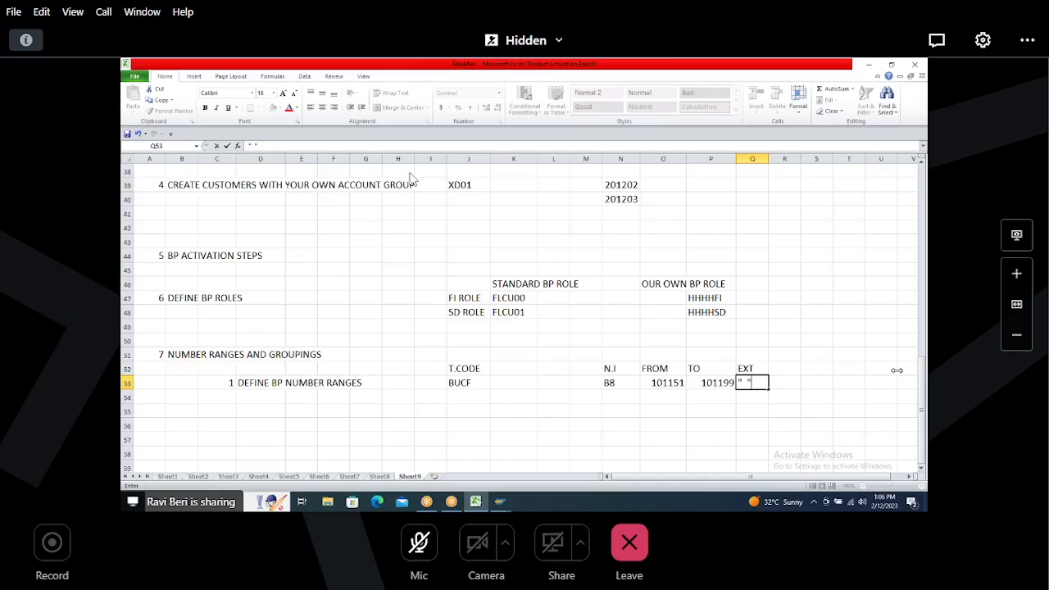
Step: In SAP, save the new B8 number range interval and dismiss the transport notice
{"action": "key", "text": "alt+Tab"}
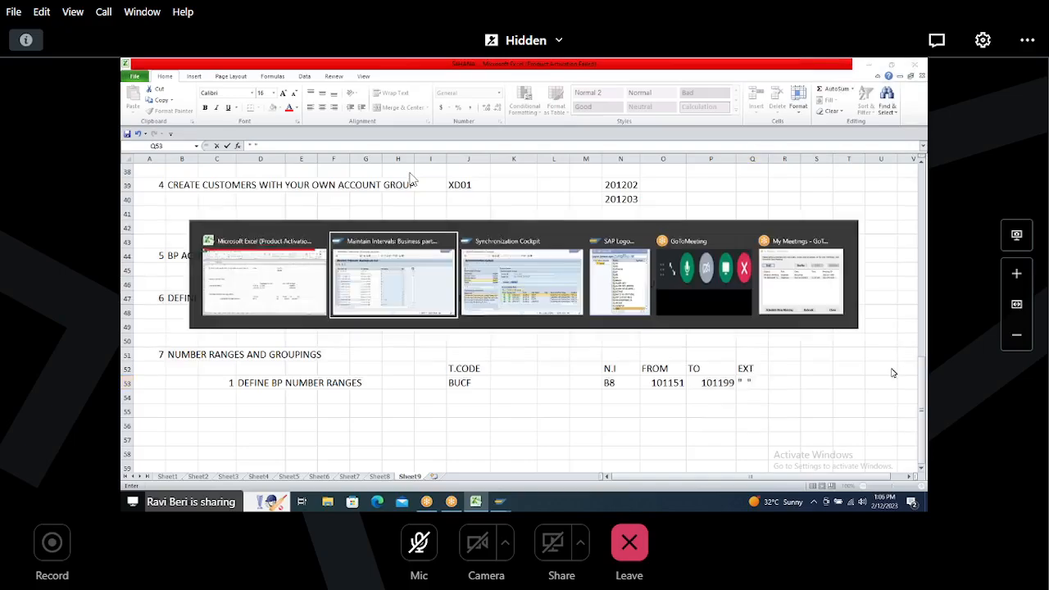
{"action": "key", "text": "Return"}
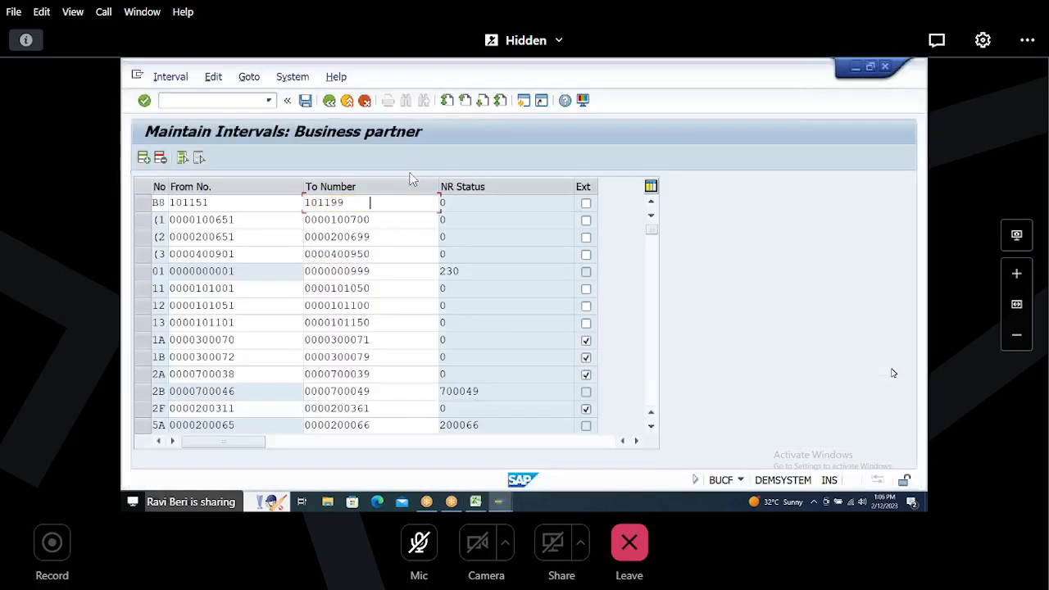
{"action": "left_click", "coordinate": [654, 383]}
{"action": "left_click", "coordinate": [654, 384]}
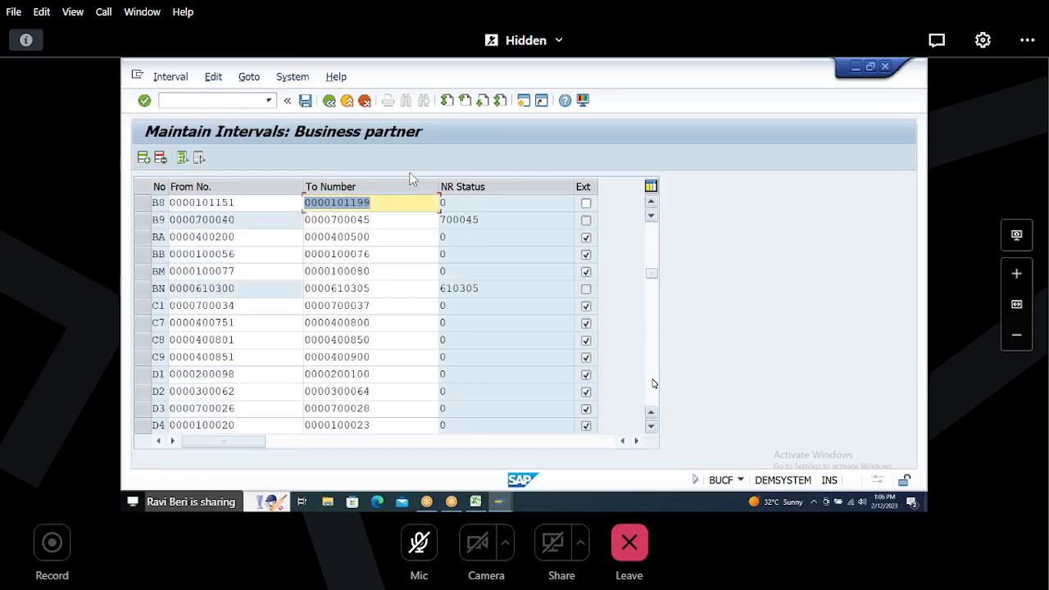
{"action": "left_click", "coordinate": [142, 203]}
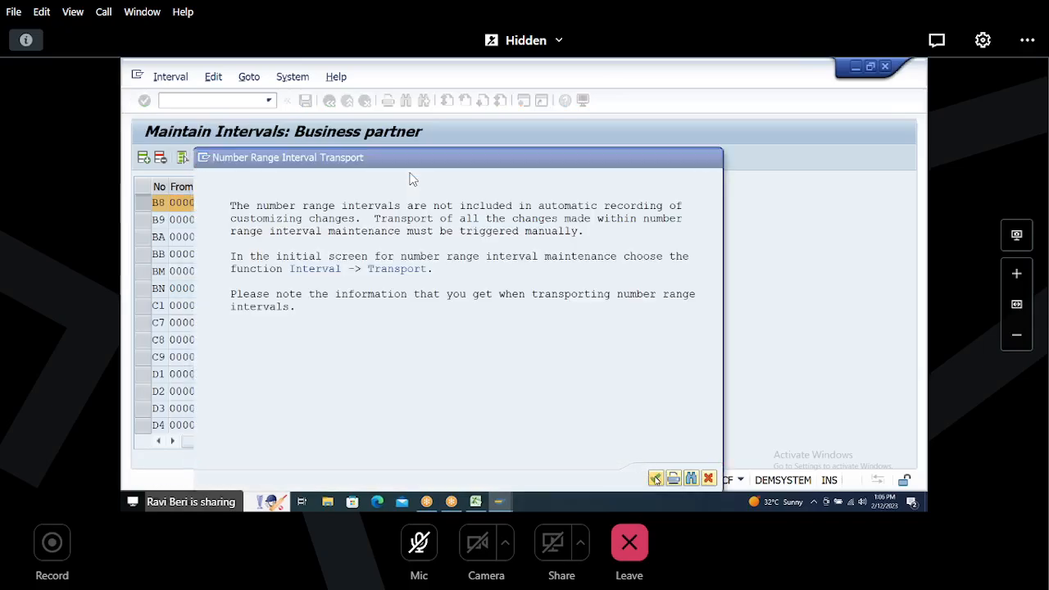
{"action": "key", "text": "Return"}
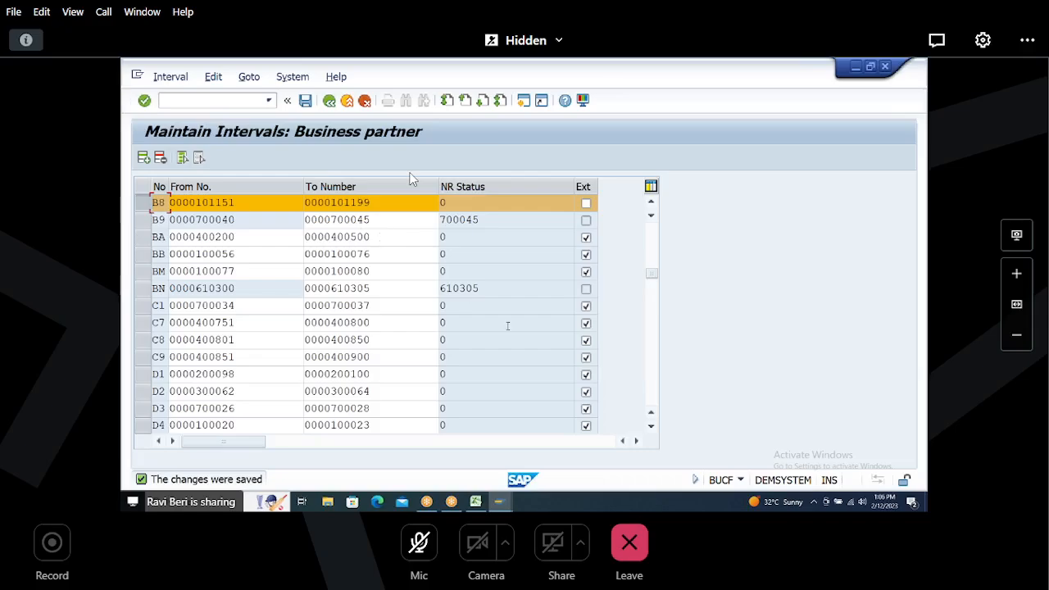
Step: In Excel, enter sub-step 2 DEFINE BP GROUPINGS in row 56
{"action": "key", "text": "alt+Tab"}
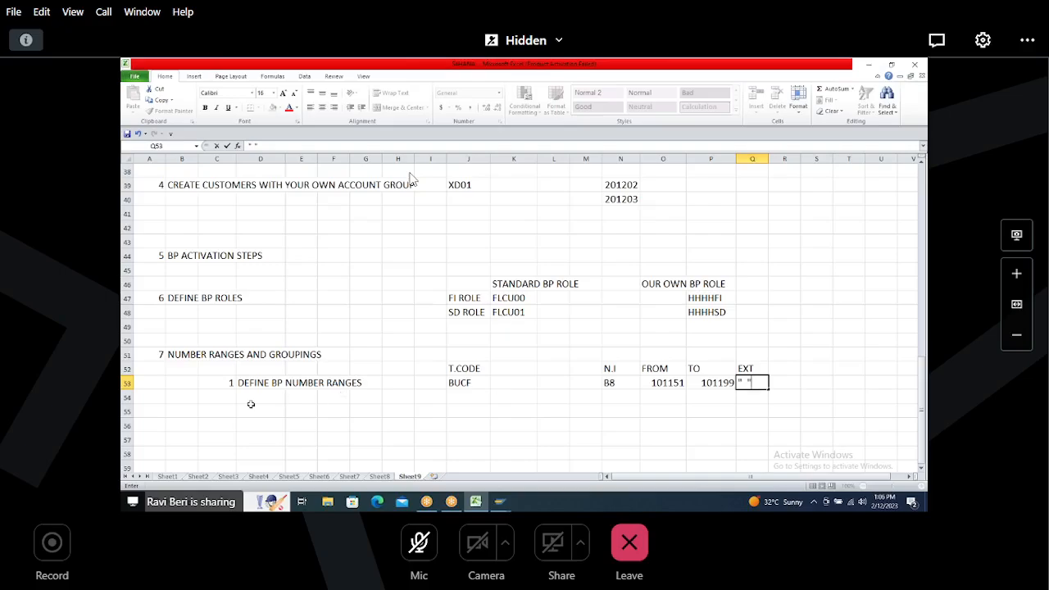
{"action": "left_click", "coordinate": [220, 412]}
{"action": "key", "text": "Down"}
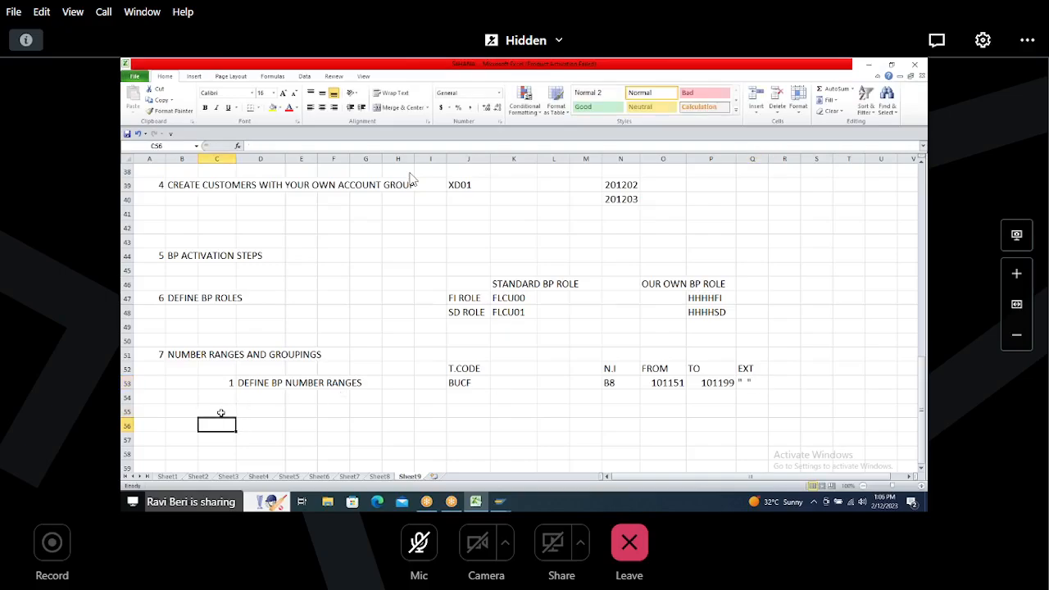
{"action": "type", "text": "2"}
{"action": "key", "text": "Tab"}
{"action": "type", "text": "DEFIN"}
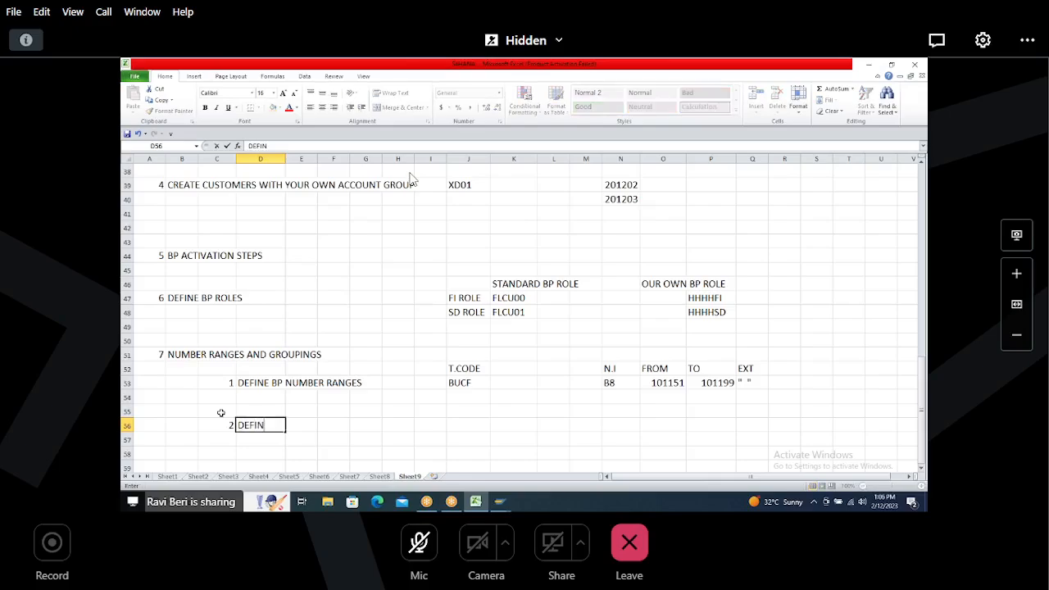
{"action": "type", "text": "E BP GROUPINGS"}
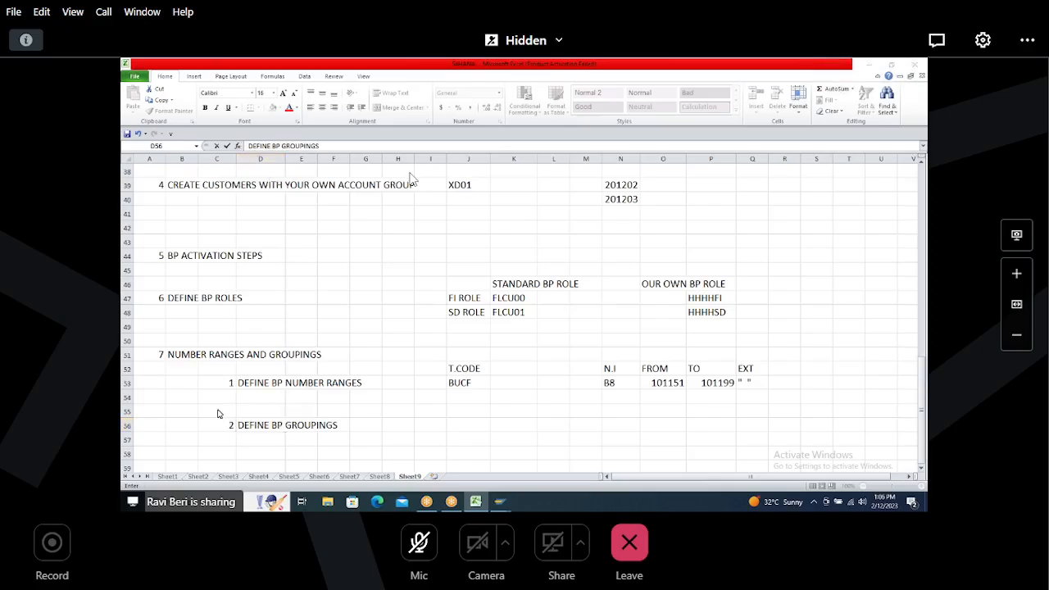
Step: Return from interval maintenance to the IMG tree and check the Define Groupings and Assign Number Ranges activity name
{"action": "key", "text": "alt+Tab"}
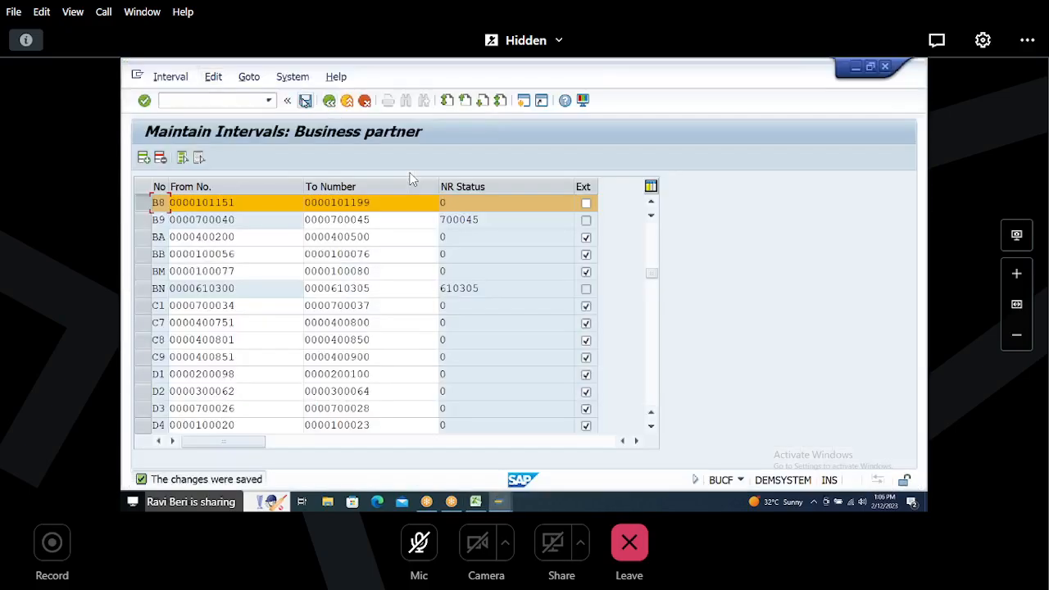
{"action": "left_click", "coordinate": [331, 101]}
{"action": "left_click", "coordinate": [331, 102]}
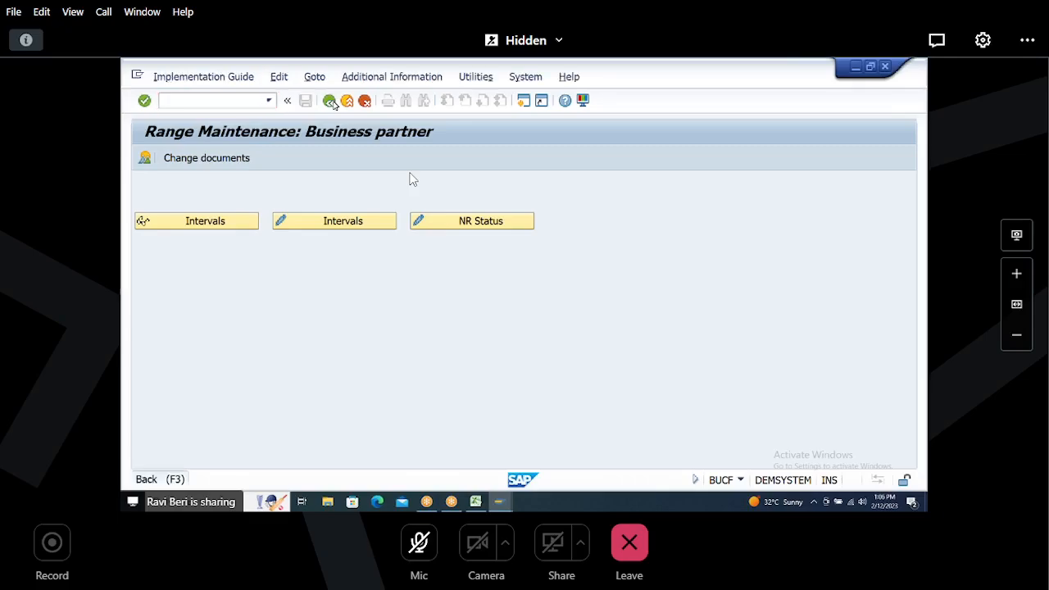
{"action": "left_click", "coordinate": [259, 300]}
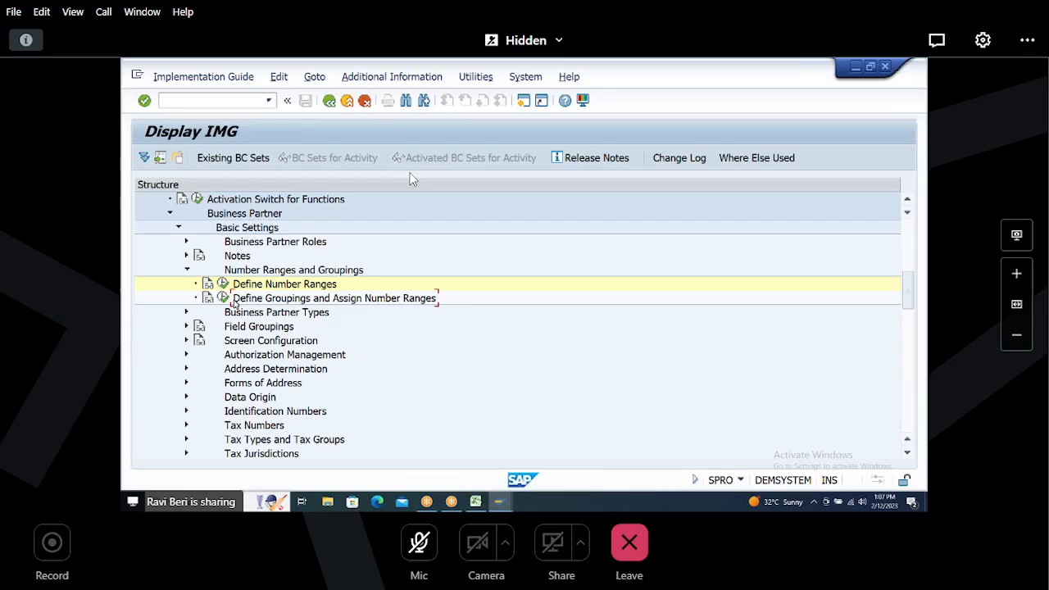
Step: Extend the row 56 sub-step text to DEFINE BP GROUPINGS AND ASSIGN NUMBER RANGES
{"action": "key", "text": "alt+Tab"}
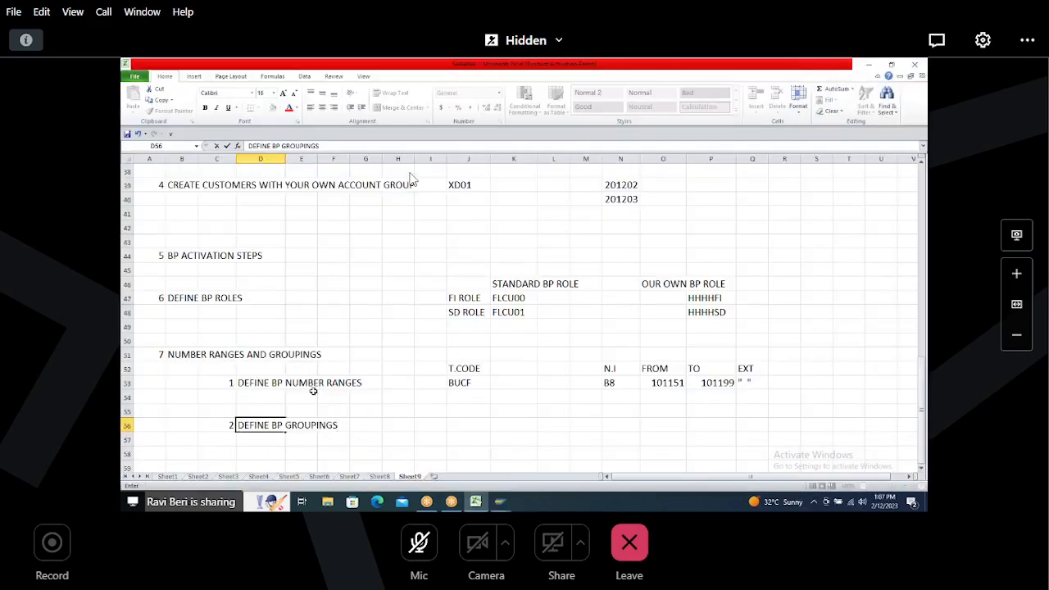
{"action": "type", "text": "S AND ASSIGN"}
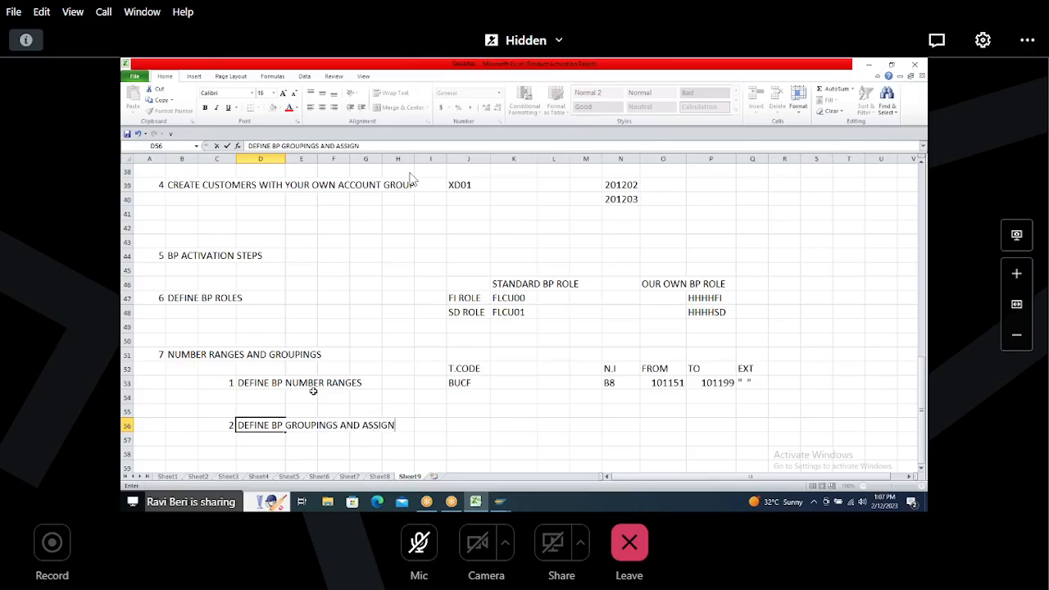
{"action": "type", "text": " NUMBER RANGE"}
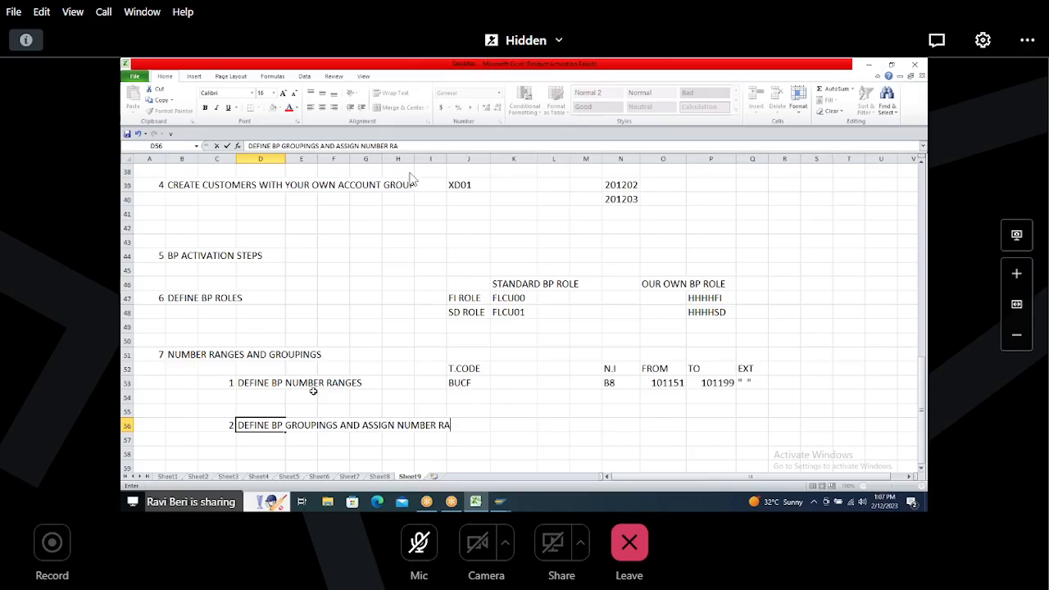
{"action": "type", "text": "S"}
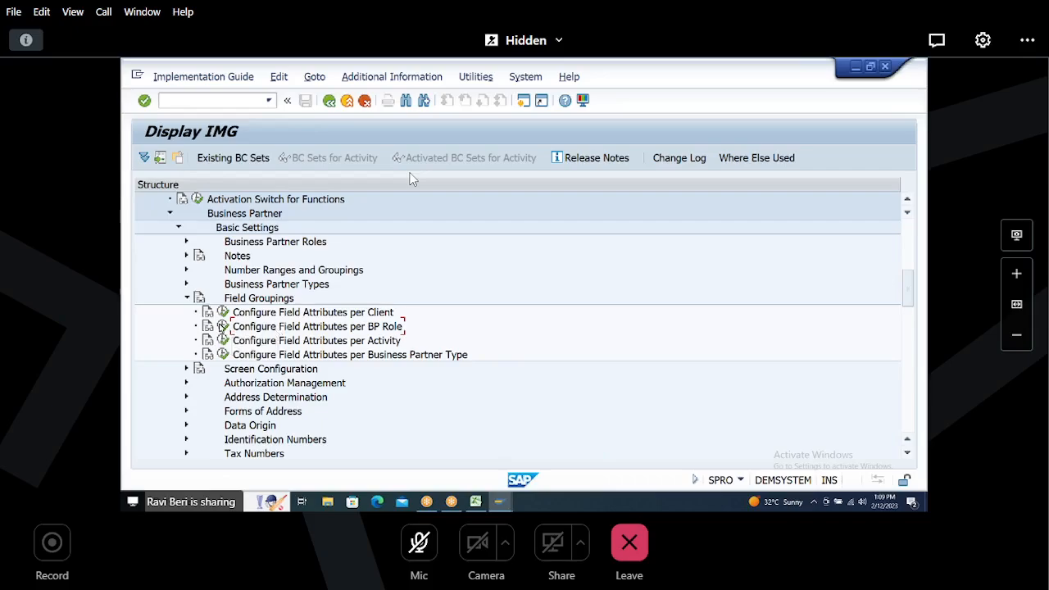
Step: Open Configure Field Attributes per BP Role and choose the activity Configure Field Attributes for Each Role Category
{"action": "left_click", "coordinate": [222, 326]}
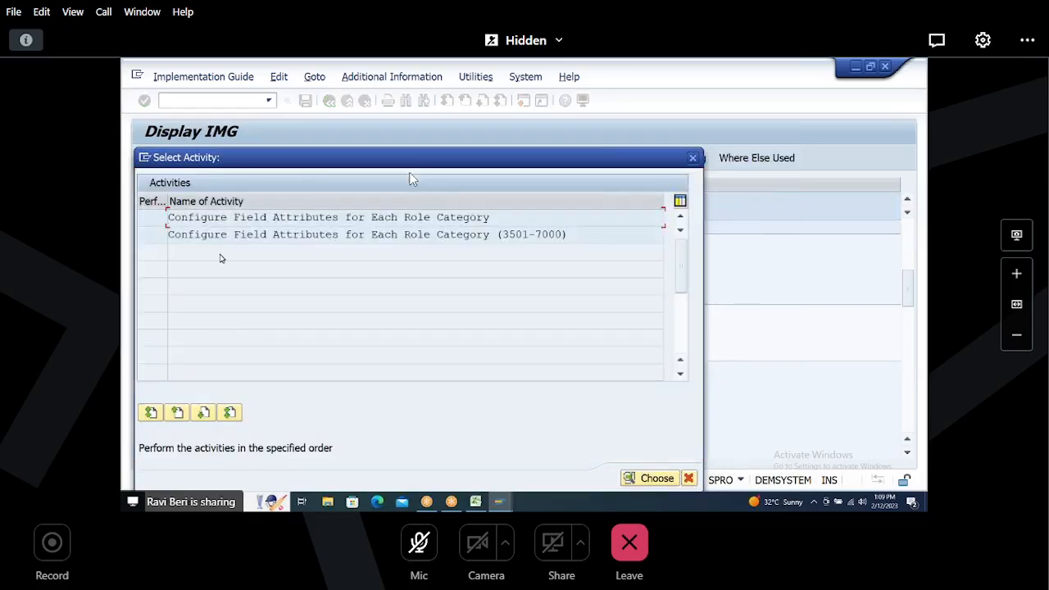
{"action": "left_click_drag", "start_coordinate": [168, 217], "coordinate": [120, 216]}
{"action": "left_click", "coordinate": [460, 216]}
{"action": "left_click", "coordinate": [310, 217]}
{"action": "double_click", "coordinate": [309, 219]}
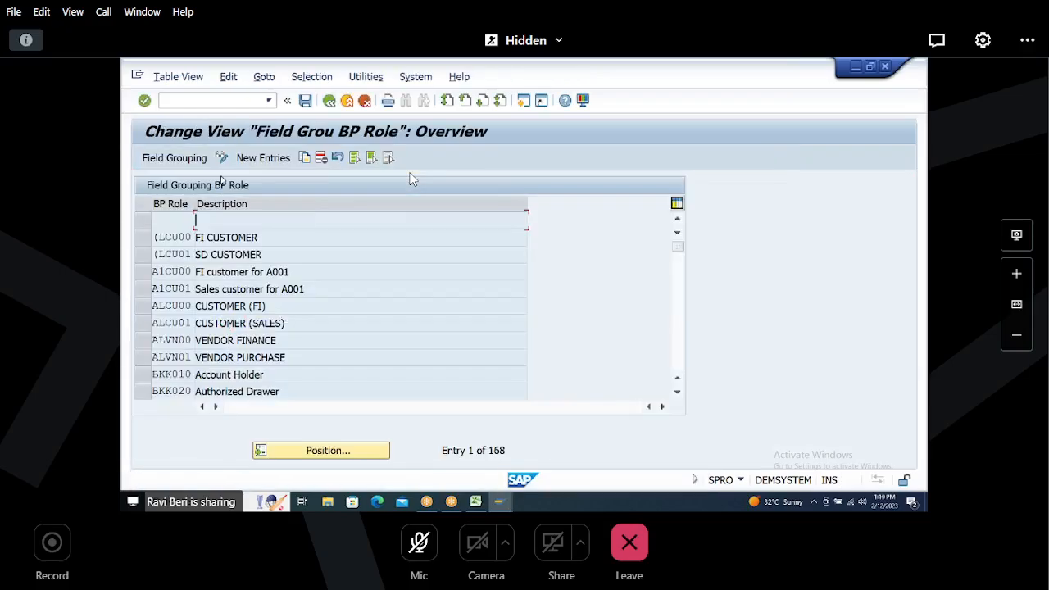
Step: Add new field grouping entries for the BP roles HHHHFI and HHHHSD
{"action": "left_click", "coordinate": [269, 160]}
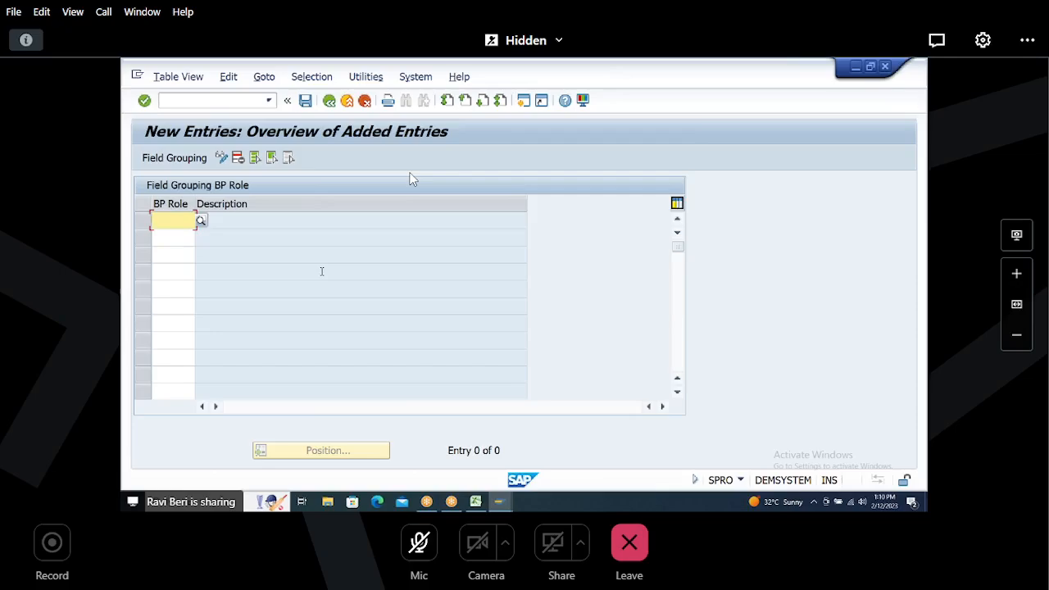
{"action": "type", "text": "HHHHFI"}
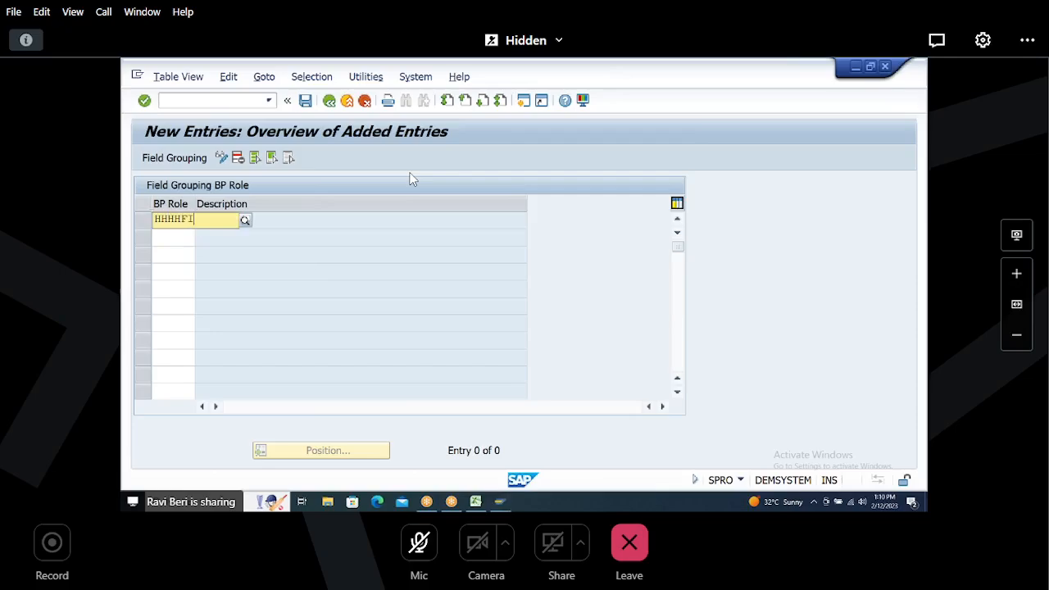
{"action": "key", "text": "Return"}
{"action": "type", "text": "HH"}
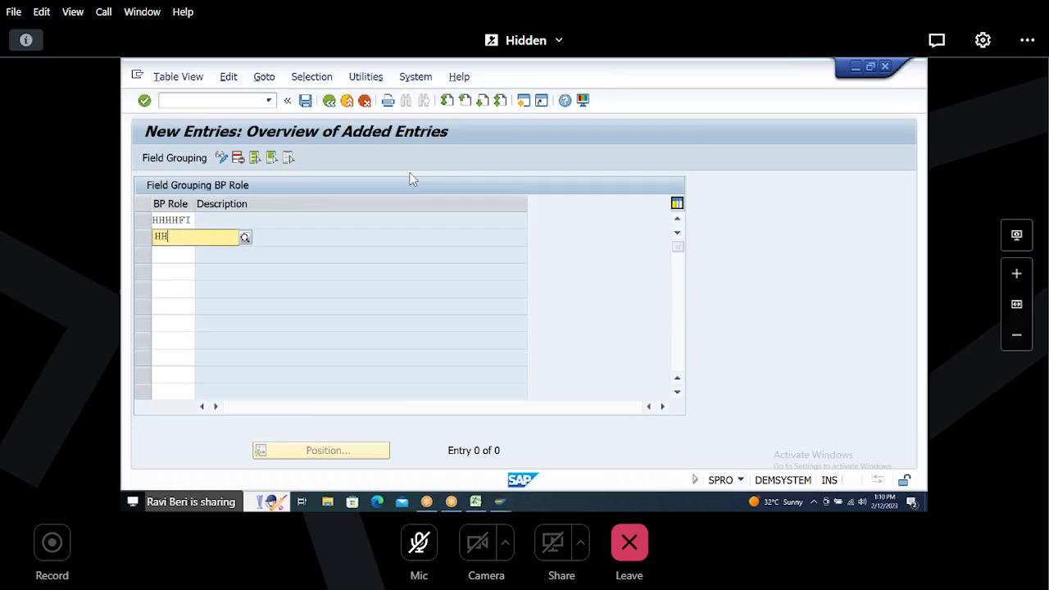
{"action": "type", "text": "HHSD"}
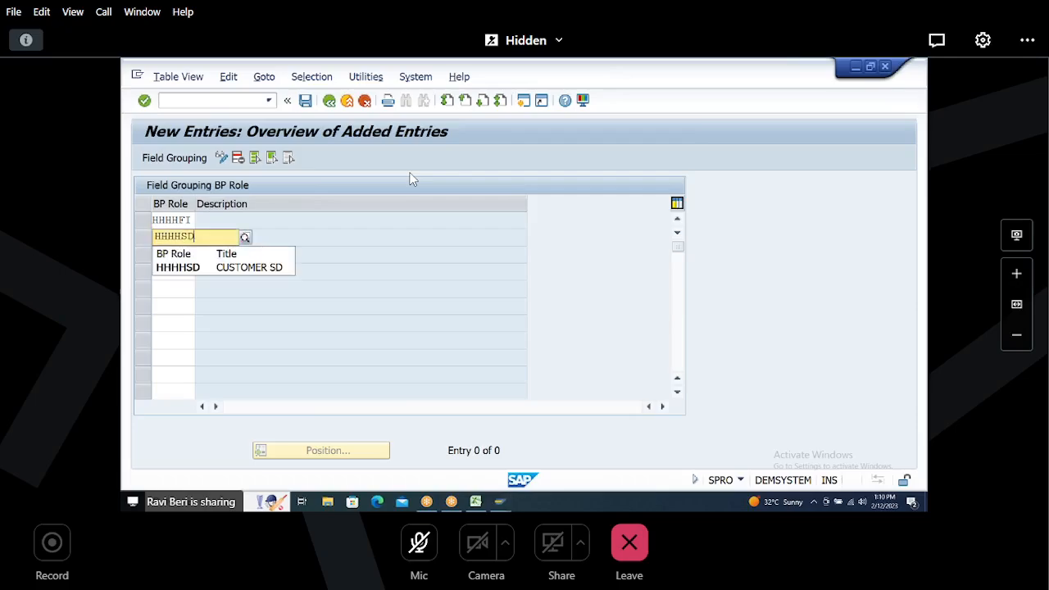
{"action": "key", "text": "Return"}
Step: Save the new BP role field grouping entries under the customizing request and return to the overview
{"action": "left_click", "coordinate": [307, 101]}
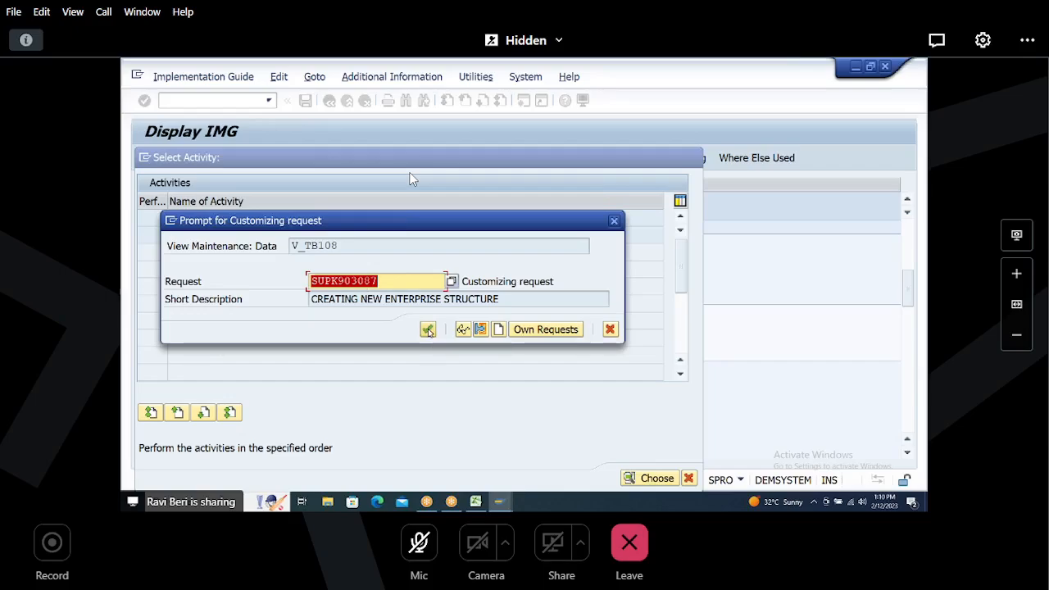
{"action": "left_click", "coordinate": [427, 329]}
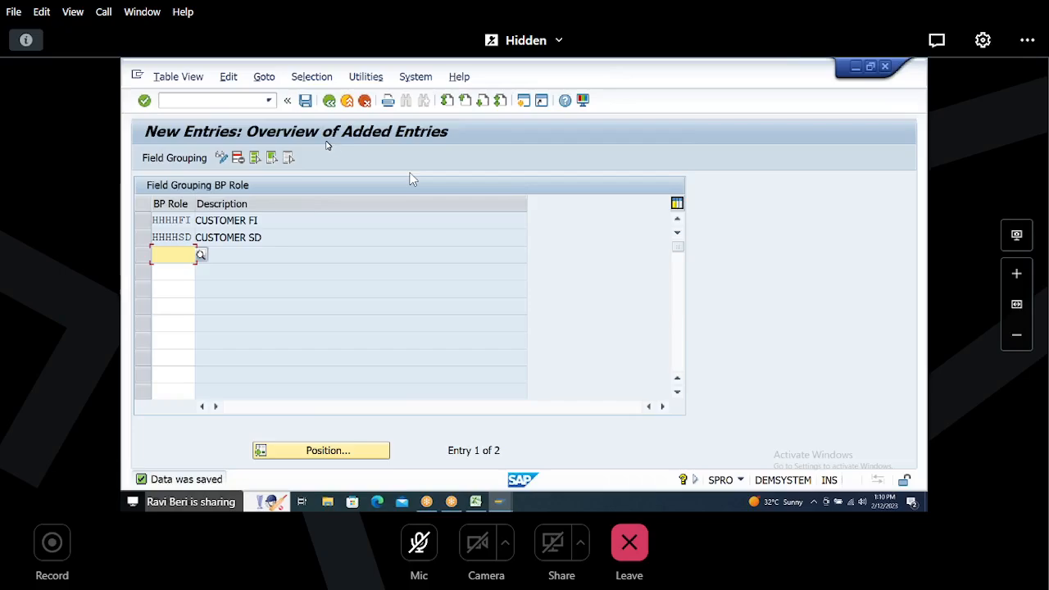
{"action": "left_click", "coordinate": [305, 100]}
{"action": "key", "text": "ctrl+s"}
{"action": "key", "text": "ctrl+s"}
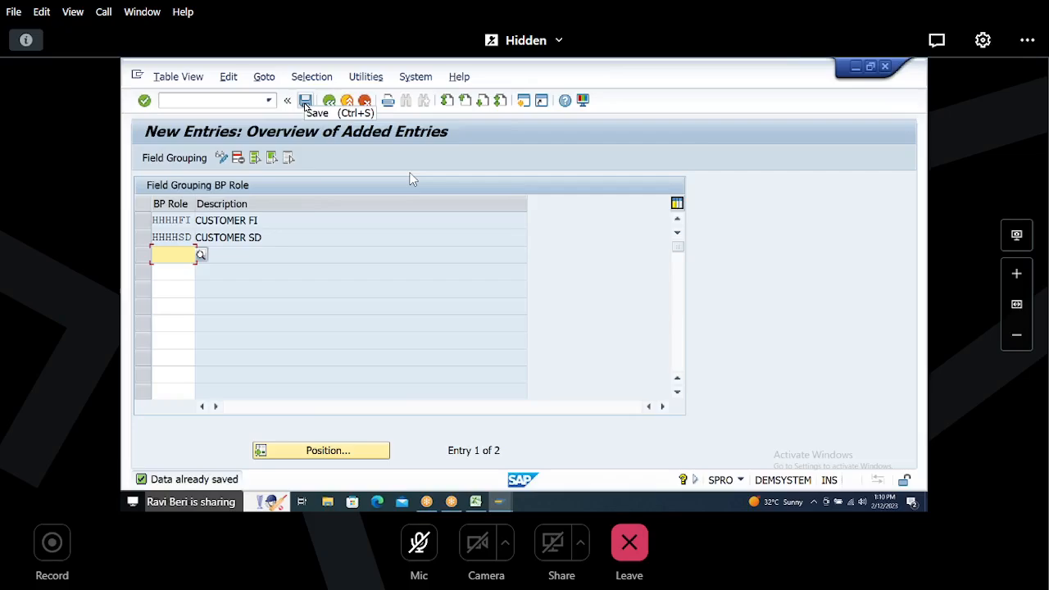
{"action": "left_click", "coordinate": [305, 102]}
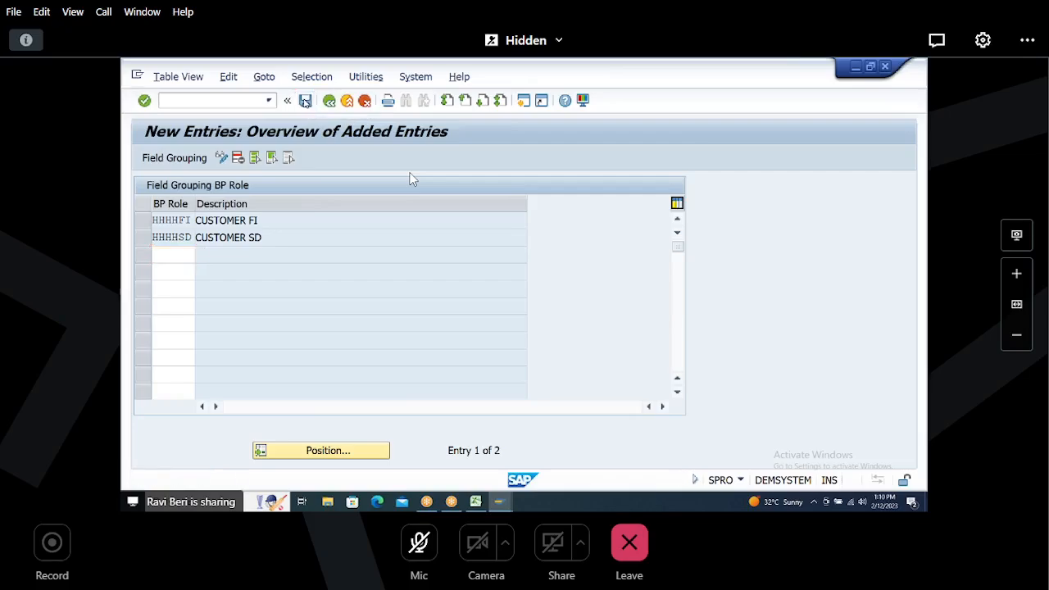
{"action": "key", "text": "ctrl+s"}
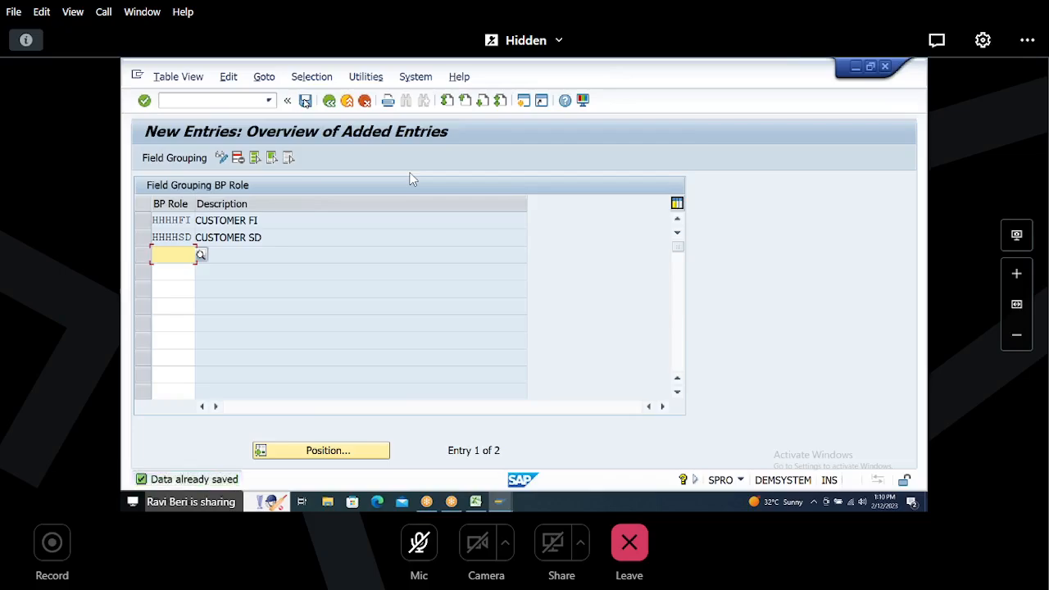
{"action": "left_click", "coordinate": [330, 102]}
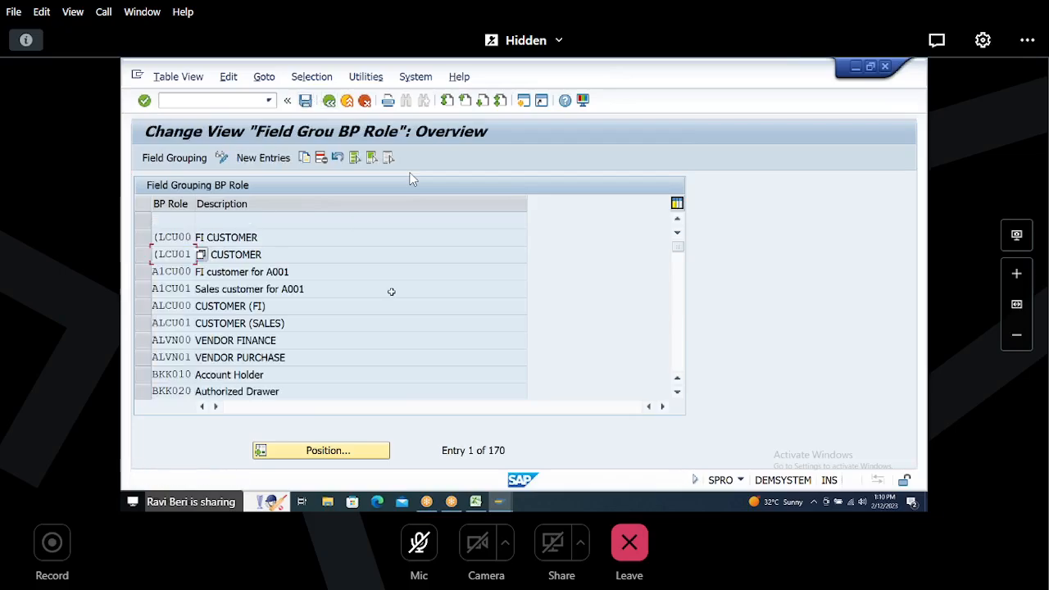
Step: In Excel, finish the row 59 entry 8 FIELD GROUPINGS and move down to row 62
{"action": "key", "text": "alt+Tab"}
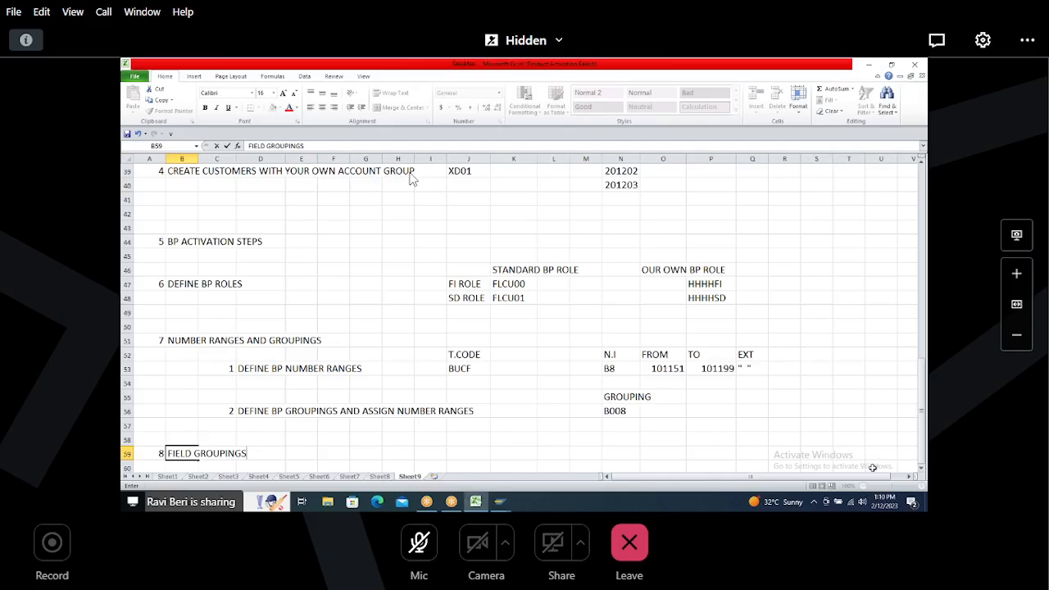
{"action": "left_click", "coordinate": [921, 469]}
{"action": "scroll", "coordinate": [922, 471], "scroll_direction": "down", "scroll_amount": 3}
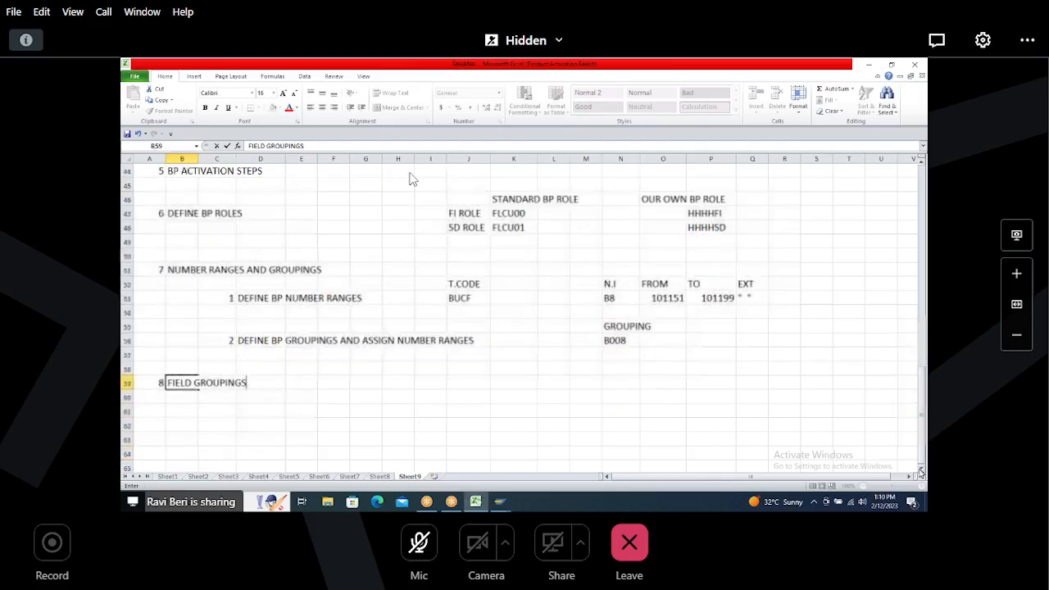
{"action": "left_click", "coordinate": [160, 367]}
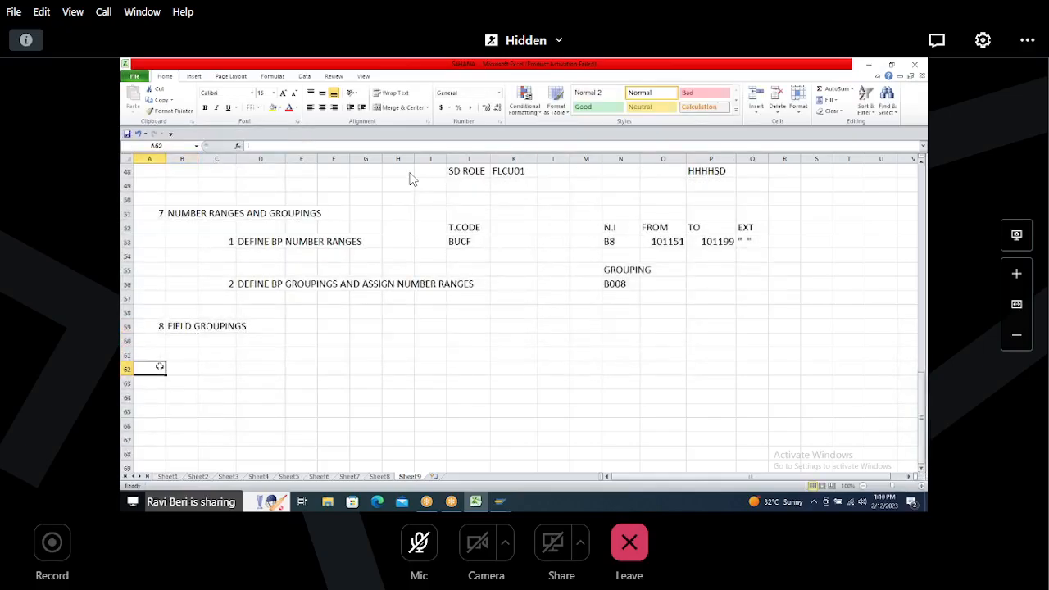
{"action": "key", "text": "Tab"}
Step: Explore the Customer/Vendor Integration settings under Master Data Synchronization in the IMG tree
{"action": "key", "text": "alt+Tab"}
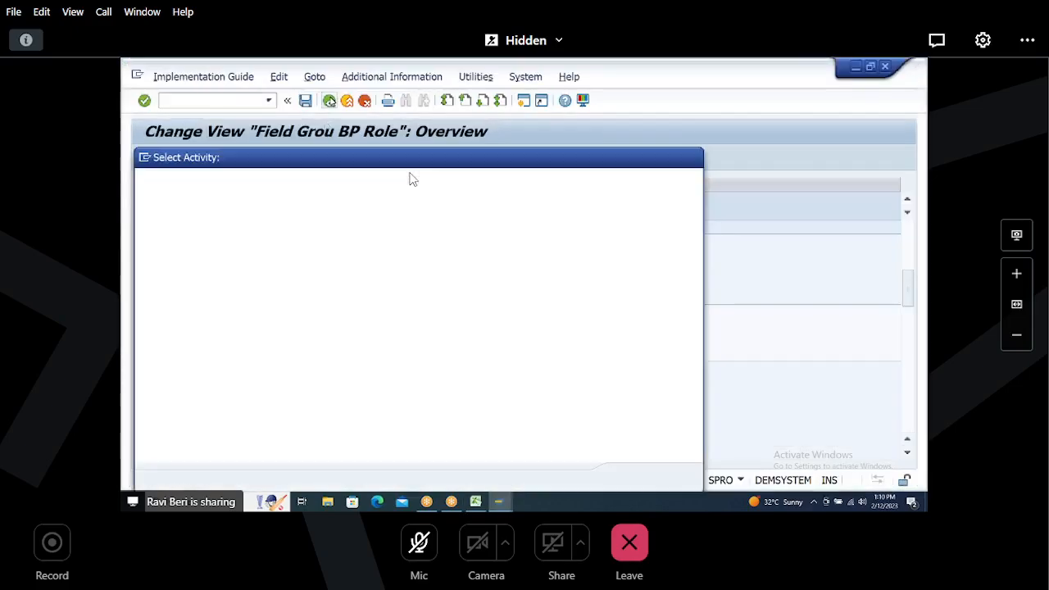
{"action": "left_click", "coordinate": [693, 158]}
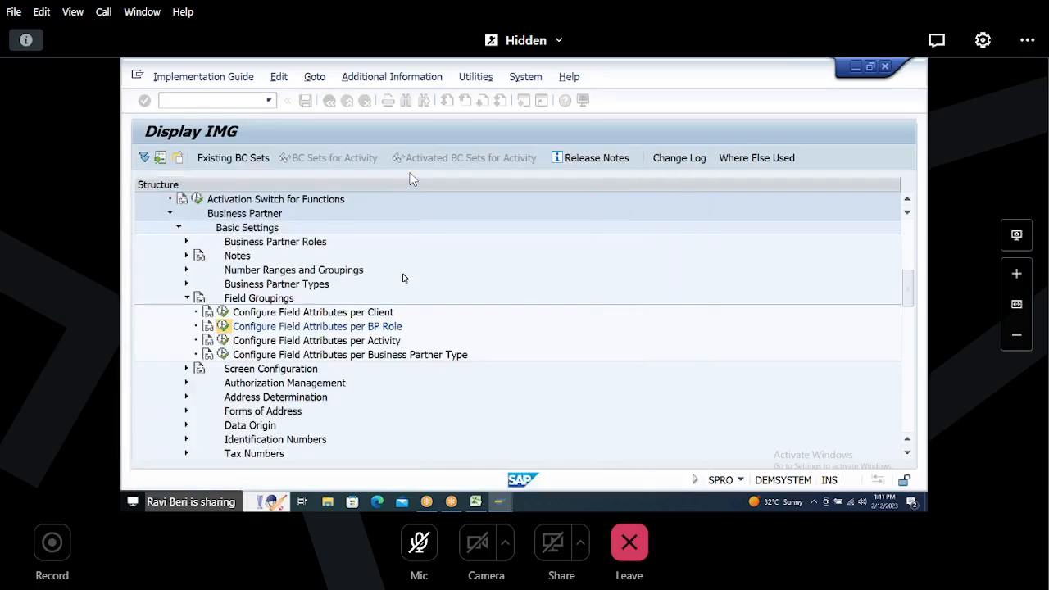
{"action": "left_click", "coordinate": [170, 214]}
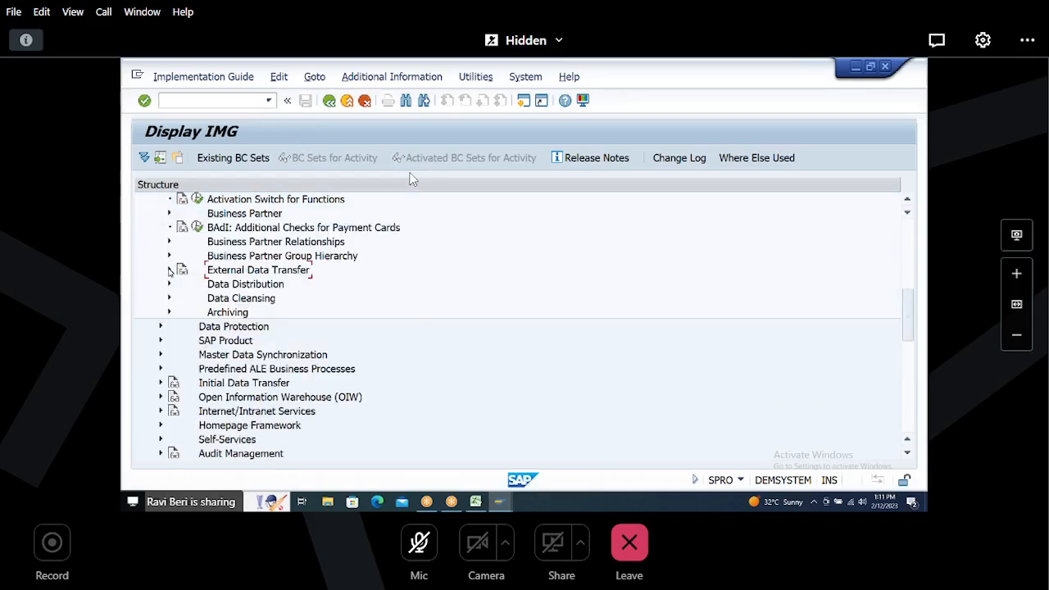
{"action": "left_click", "coordinate": [161, 356]}
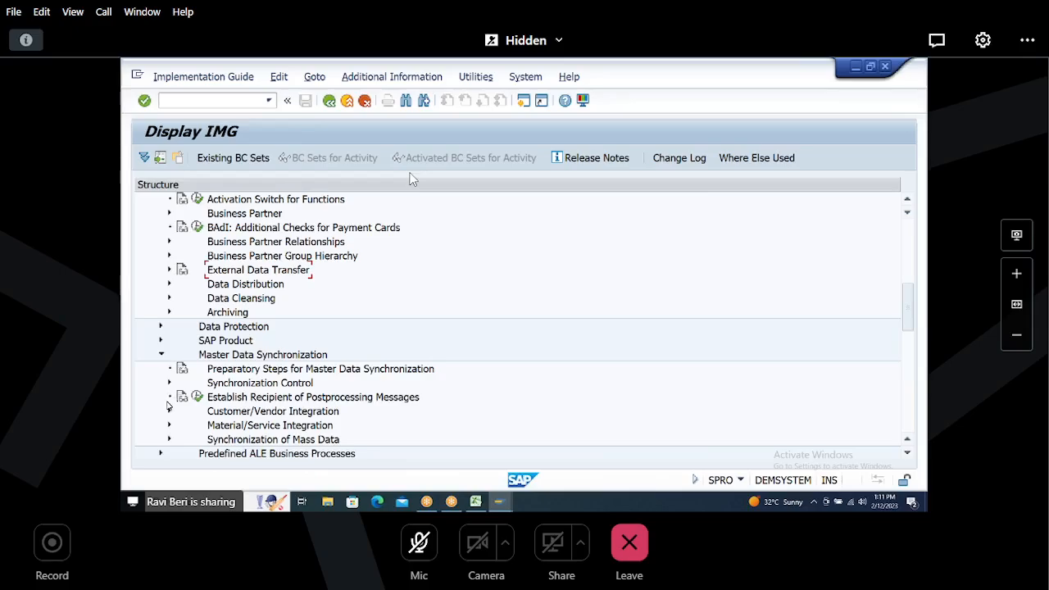
{"action": "left_click", "coordinate": [170, 412]}
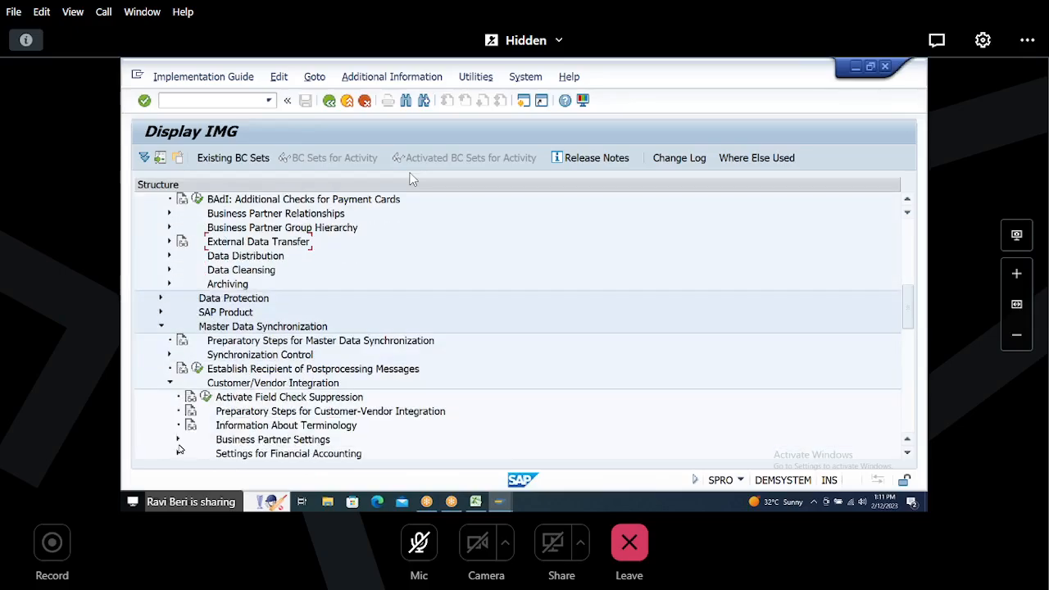
{"action": "left_click", "coordinate": [178, 440]}
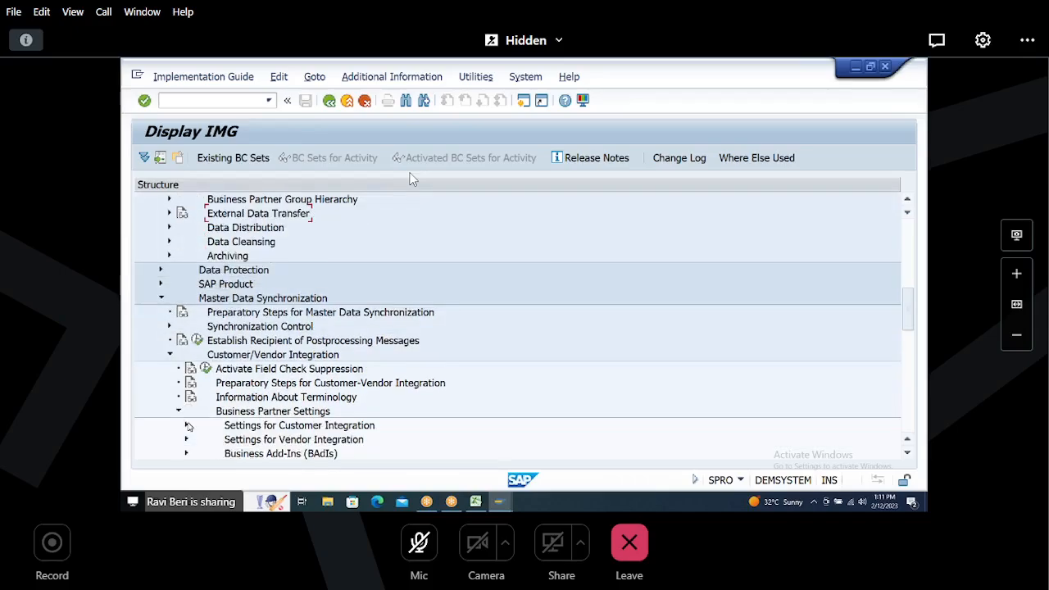
{"action": "left_click", "coordinate": [186, 425]}
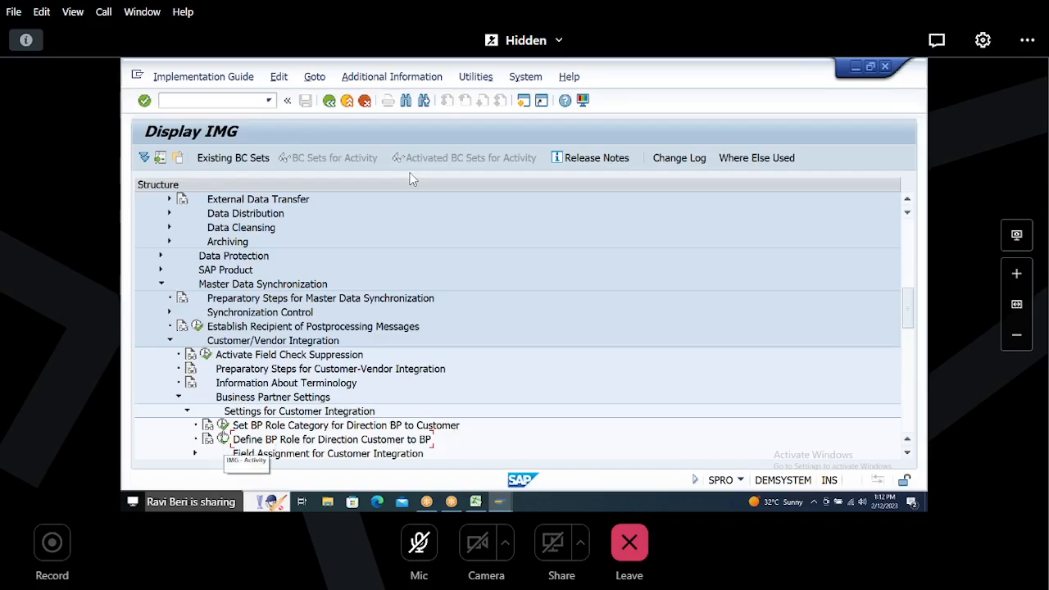
{"action": "left_click", "coordinate": [188, 414]}
{"action": "left_click", "coordinate": [178, 397]}
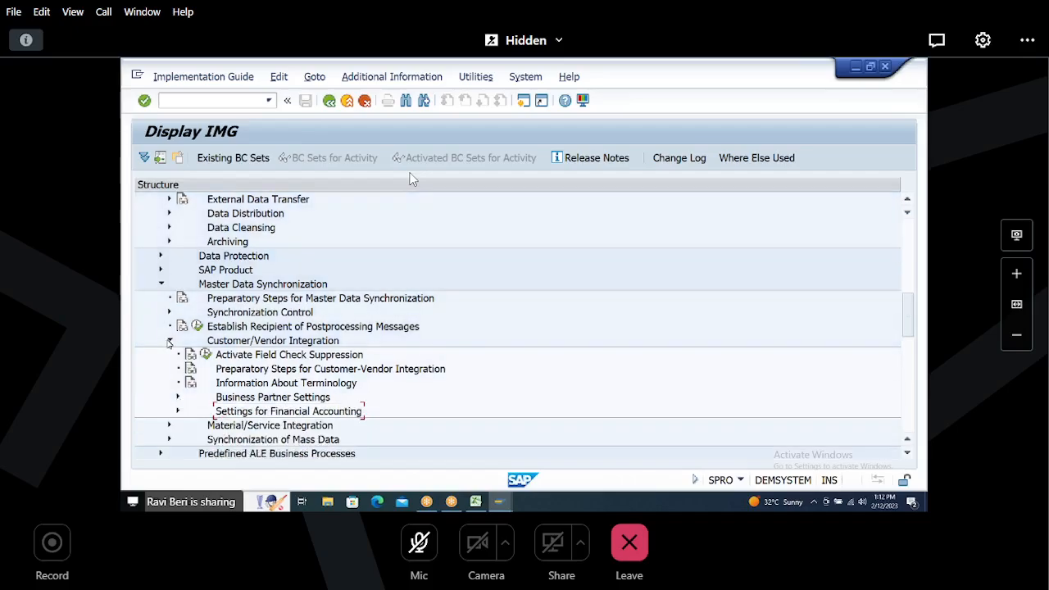
{"action": "left_click", "coordinate": [170, 340]}
{"action": "left_click", "coordinate": [160, 284]}
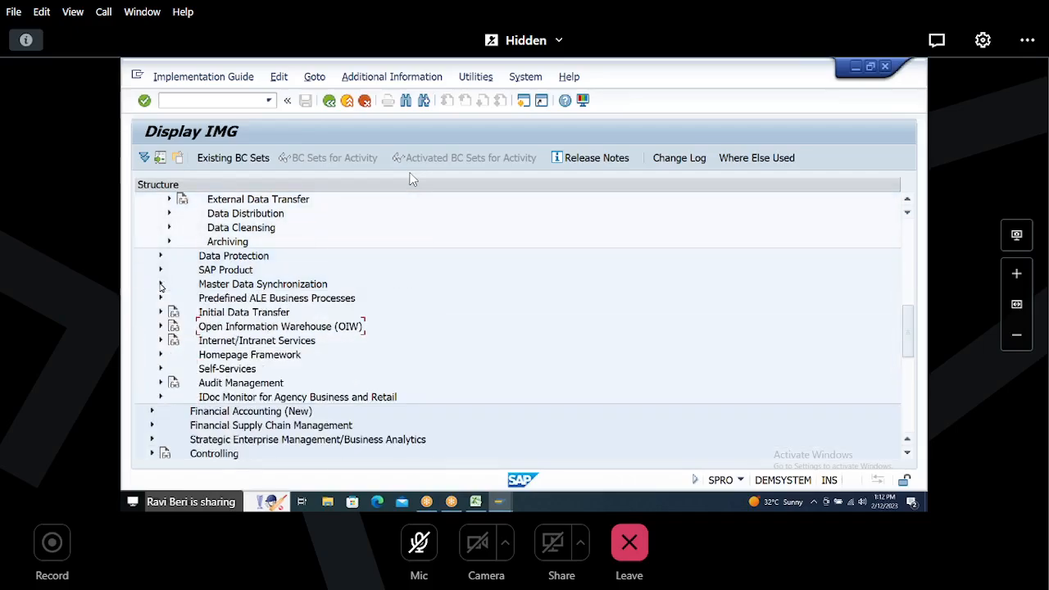
{"action": "scroll", "coordinate": [156, 279], "scroll_direction": "up", "scroll_amount": 3}
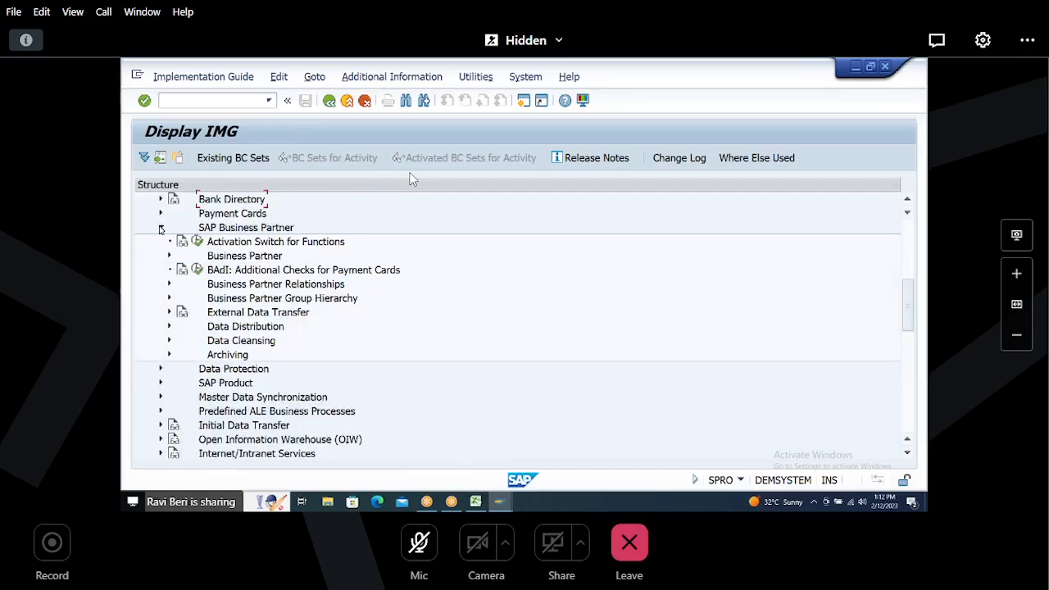
{"action": "left_click", "coordinate": [161, 228]}
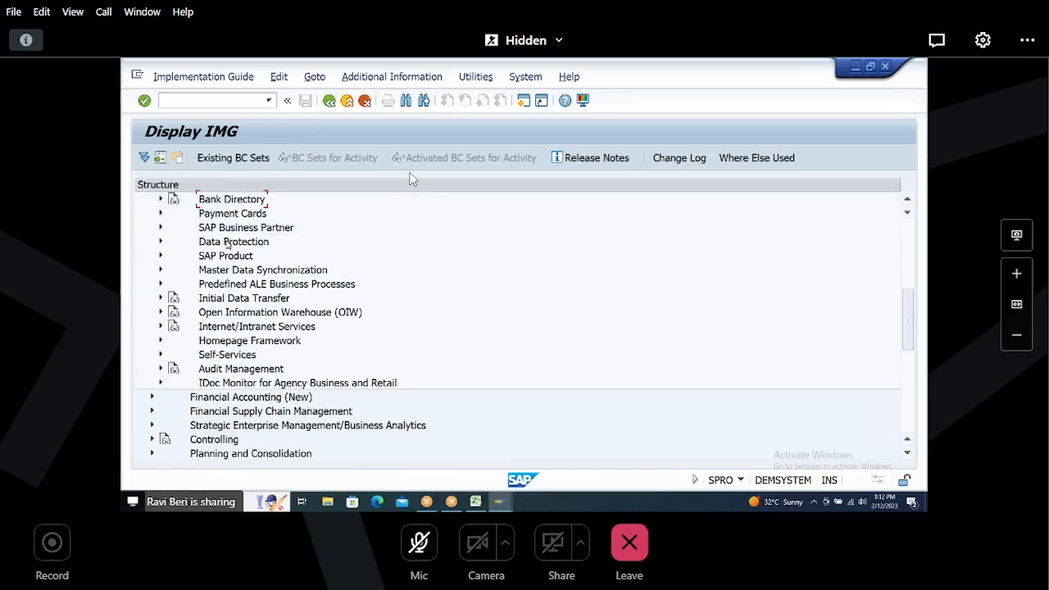
{"action": "scroll", "coordinate": [231, 244], "scroll_direction": "up", "scroll_amount": 5}
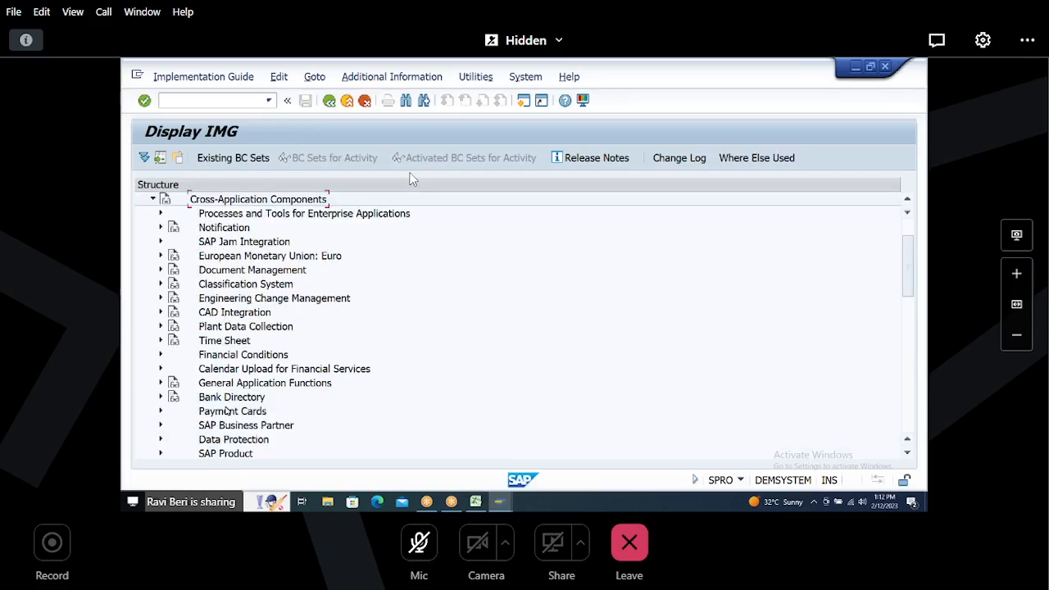
Step: Open the activity Define BP Role for Direction Customer to BP under Settings for Customer Integration
{"action": "left_click", "coordinate": [239, 352]}
{"action": "scroll", "coordinate": [240, 355], "scroll_direction": "down", "scroll_amount": 4}
{"action": "left_click", "coordinate": [228, 316]}
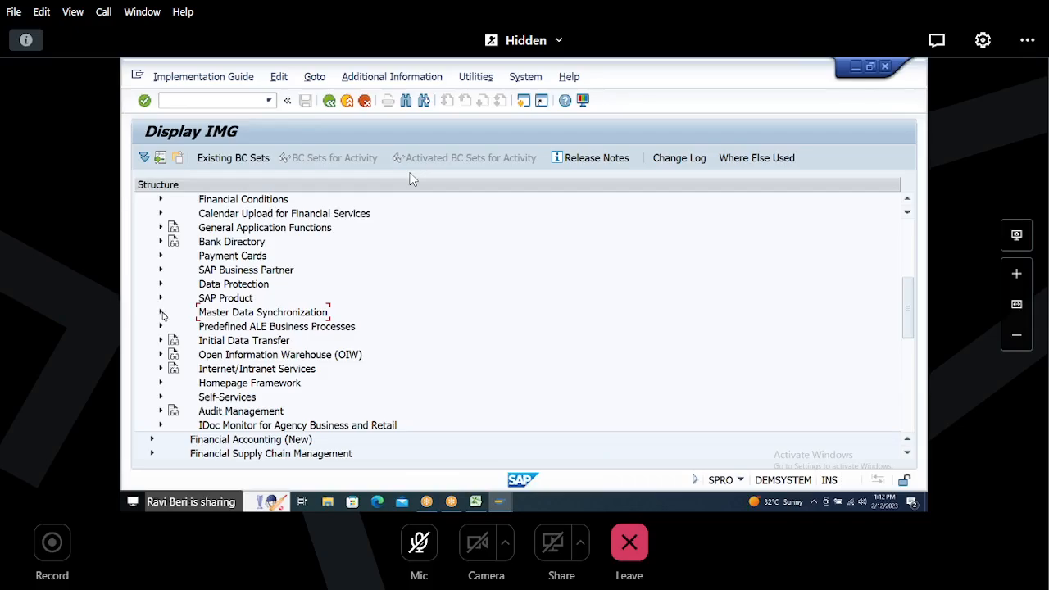
{"action": "left_click", "coordinate": [161, 313]}
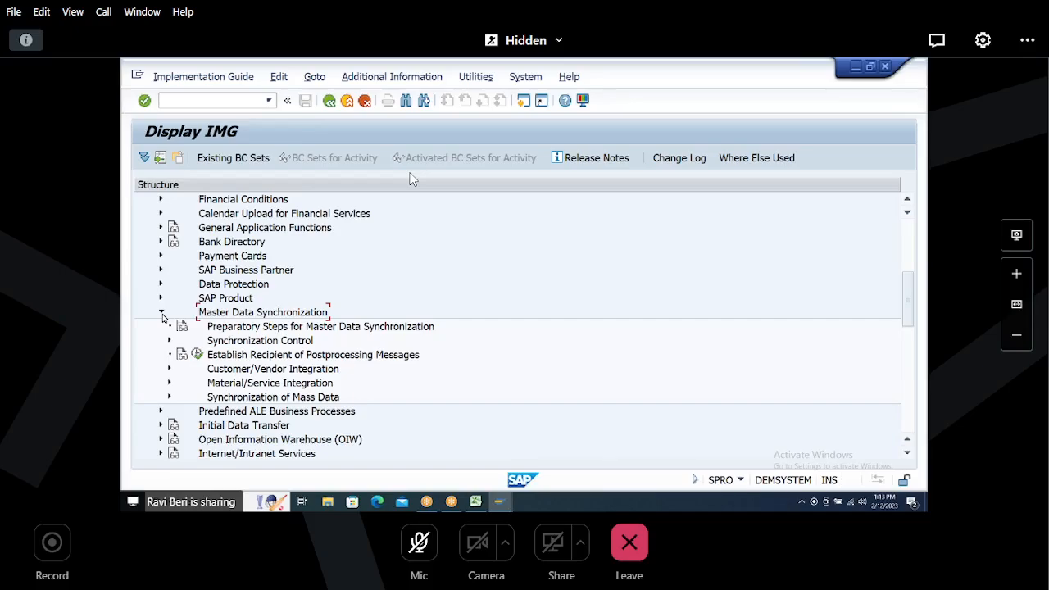
{"action": "left_click", "coordinate": [215, 376]}
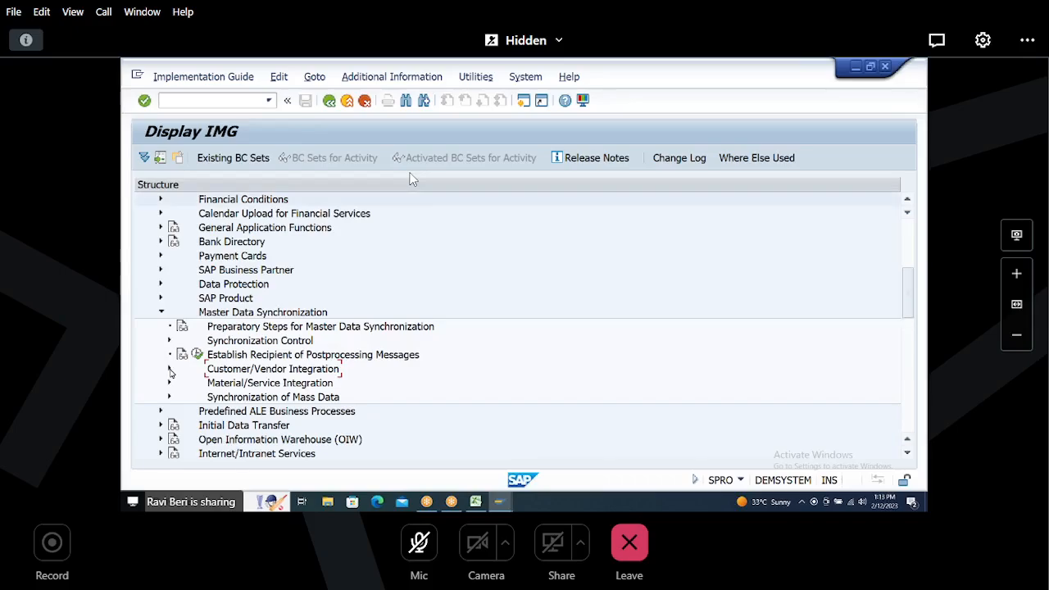
{"action": "left_click", "coordinate": [170, 370]}
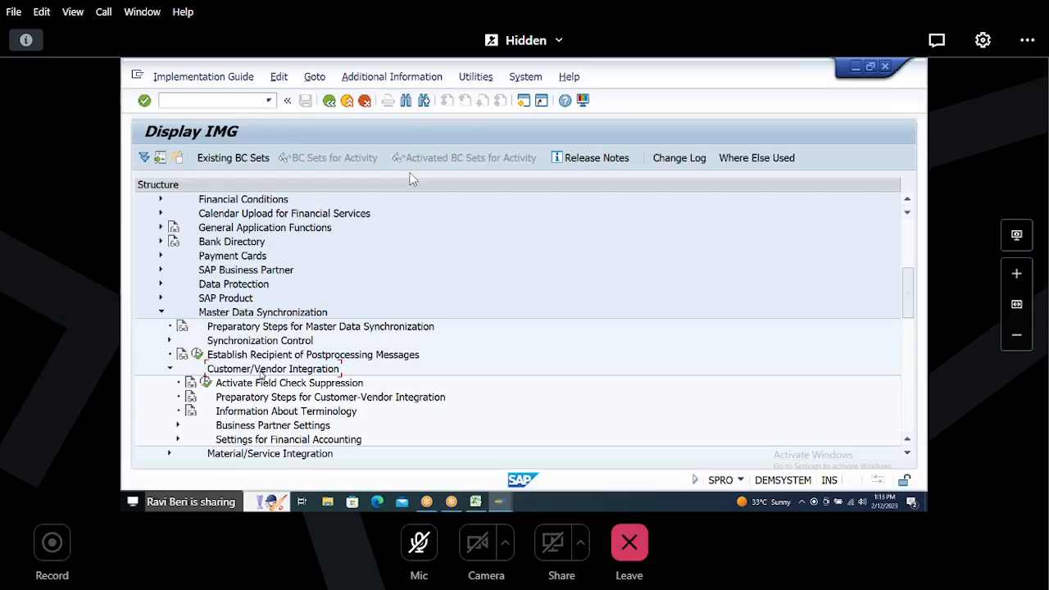
{"action": "left_click", "coordinate": [246, 427]}
{"action": "left_click", "coordinate": [177, 426]}
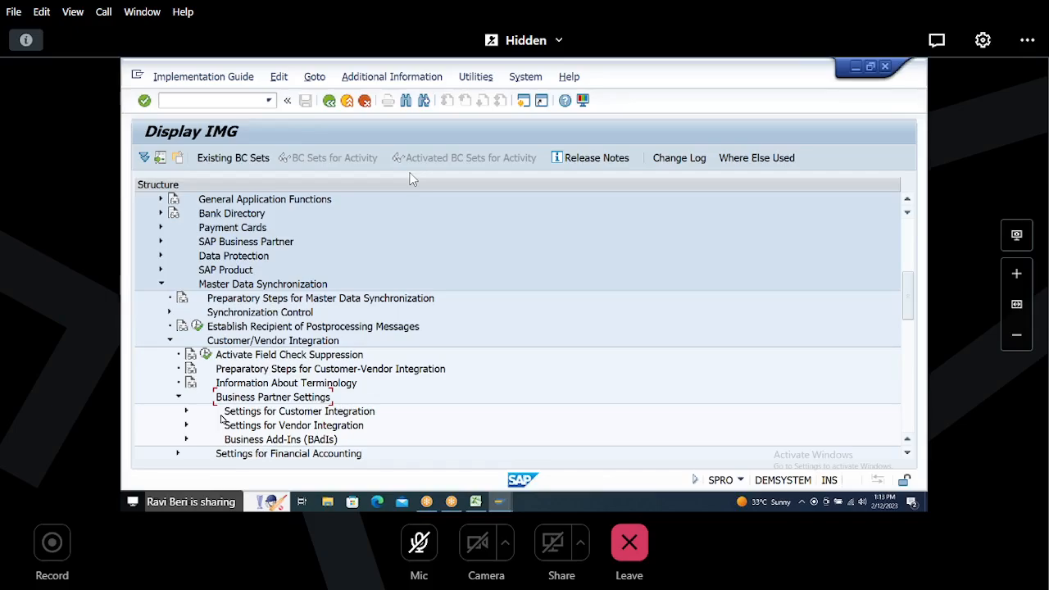
{"action": "left_click", "coordinate": [251, 417]}
{"action": "left_click", "coordinate": [187, 411]}
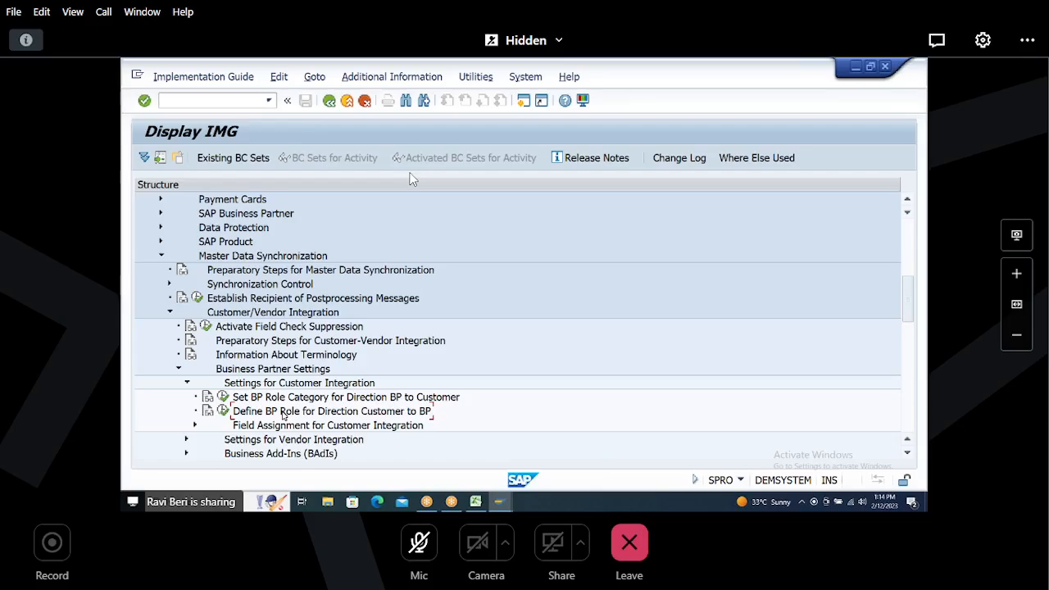
{"action": "left_click", "coordinate": [223, 411]}
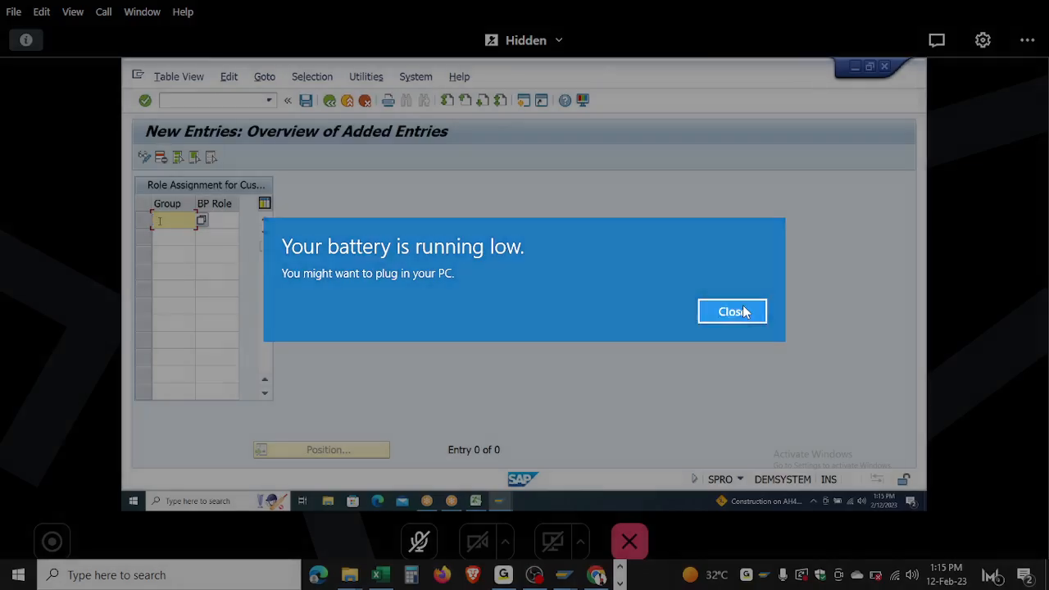
{"action": "left_click", "coordinate": [732, 311]}
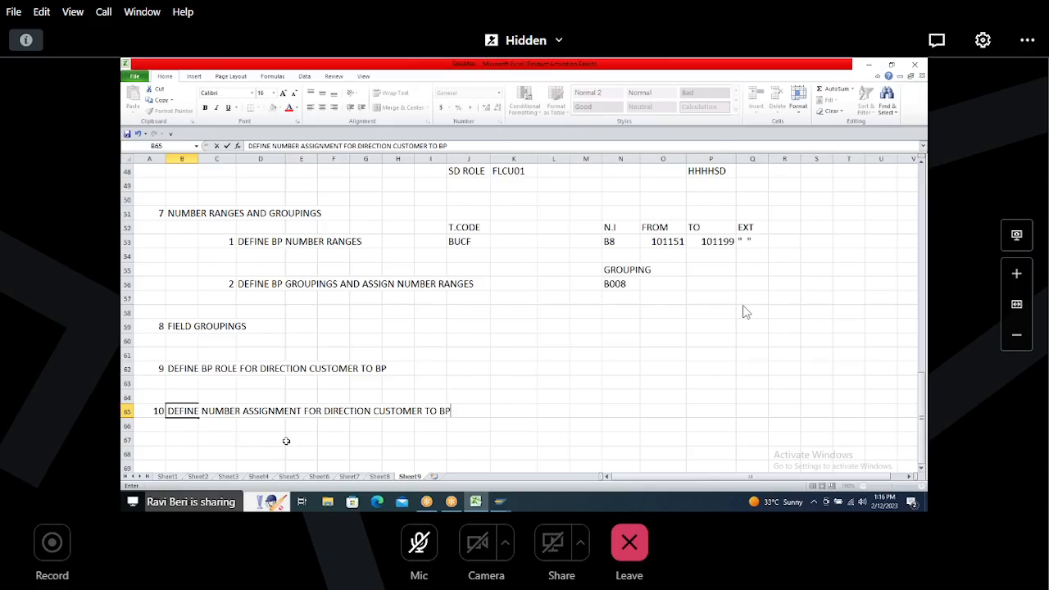
Step: Open Define Number Assignment for Direction Customer to BP and add an entry assigning account group H008 to BP grouping B008, saving under the customizing request
{"action": "key", "text": "alt+Tab"}
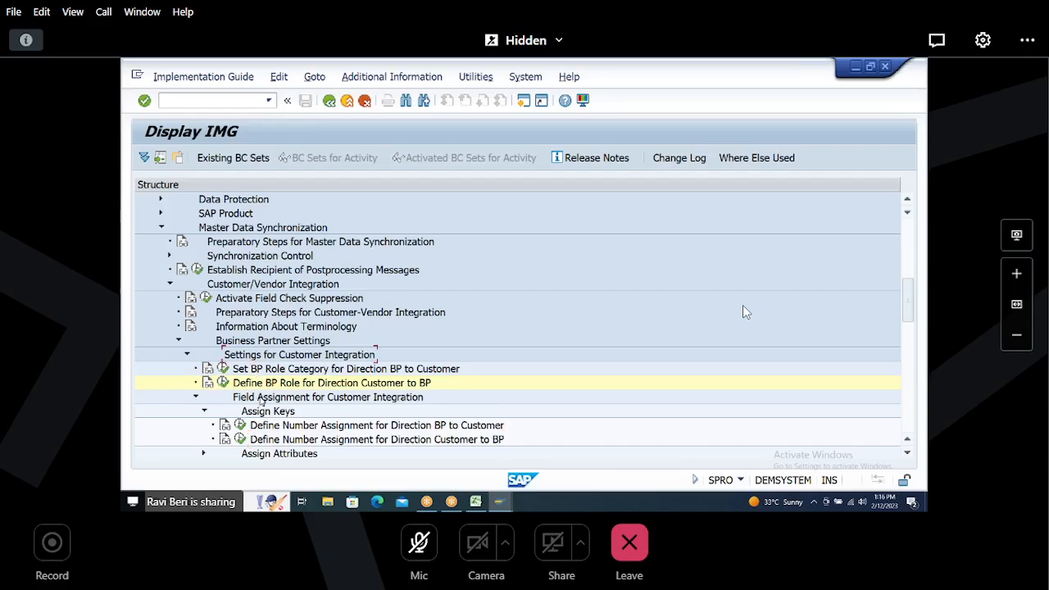
{"action": "left_click", "coordinate": [261, 400]}
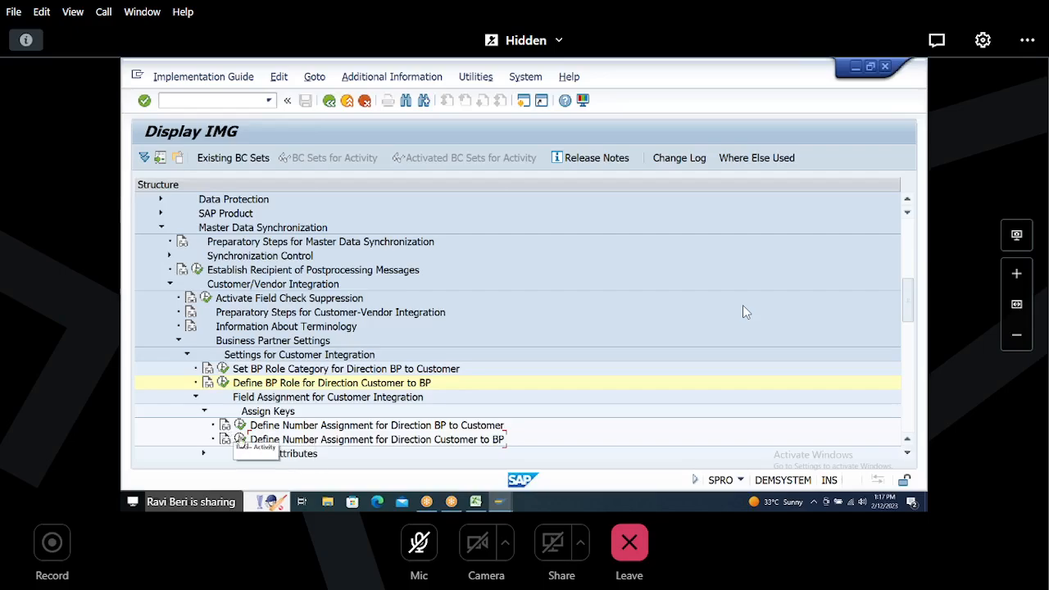
{"action": "left_click", "coordinate": [240, 440]}
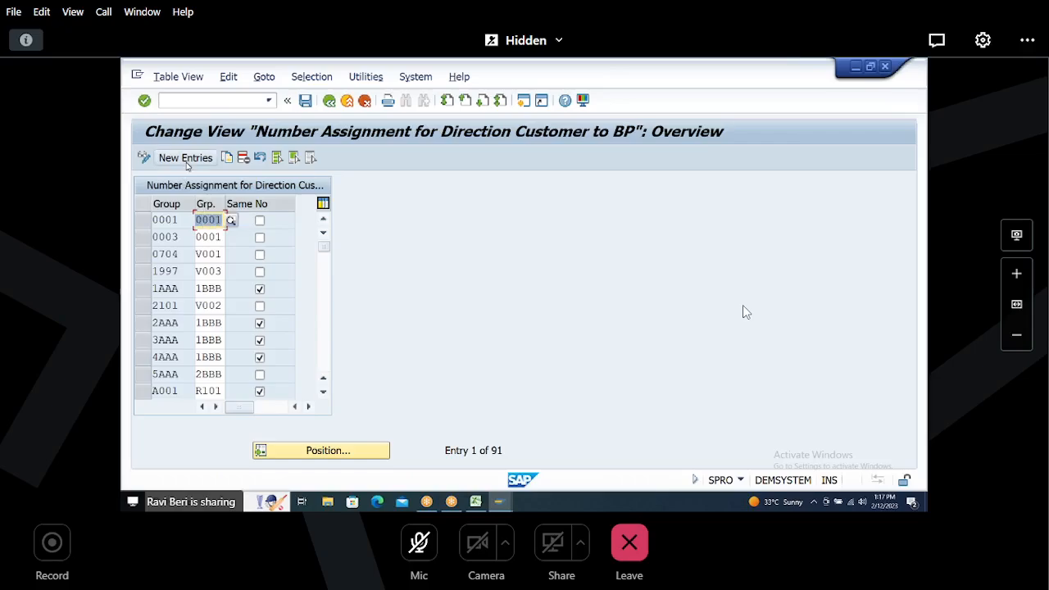
{"action": "left_click", "coordinate": [185, 157]}
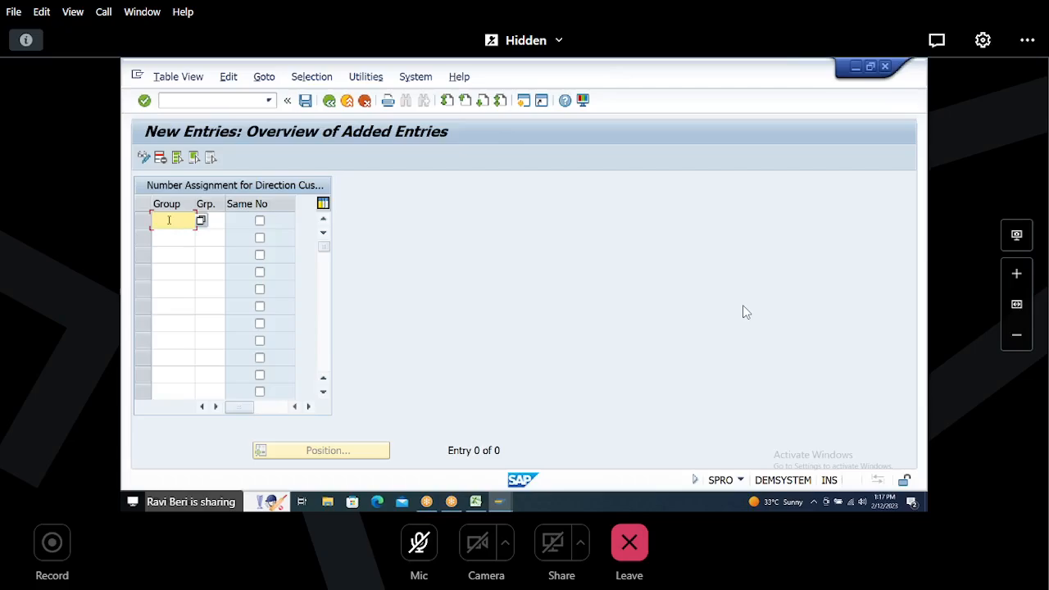
{"action": "type", "text": "H018"}
{"action": "key", "text": "Tab"}
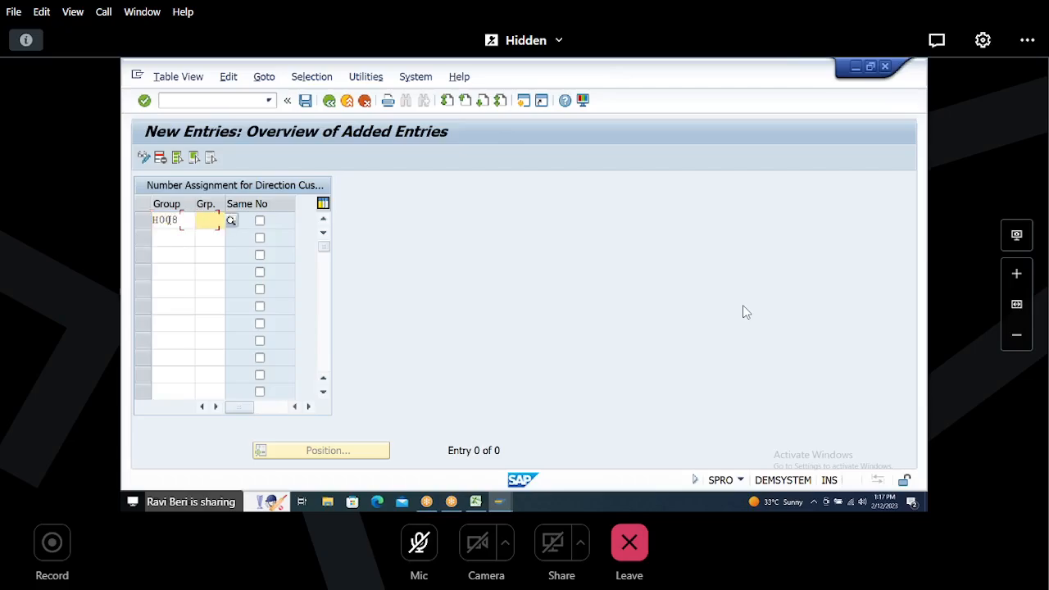
{"action": "type", "text": "008"}
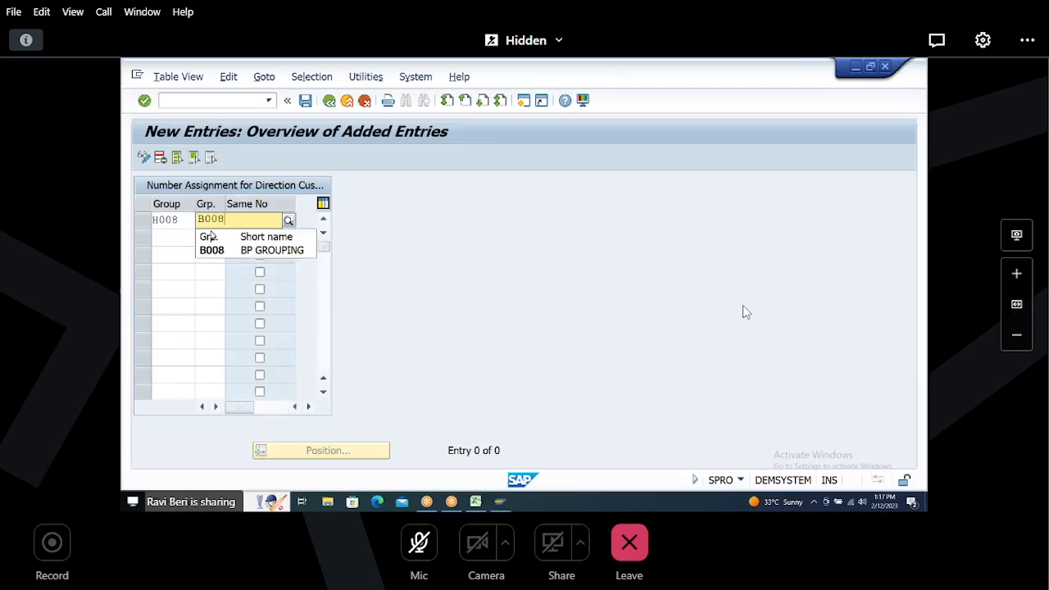
{"action": "left_click", "coordinate": [211, 251]}
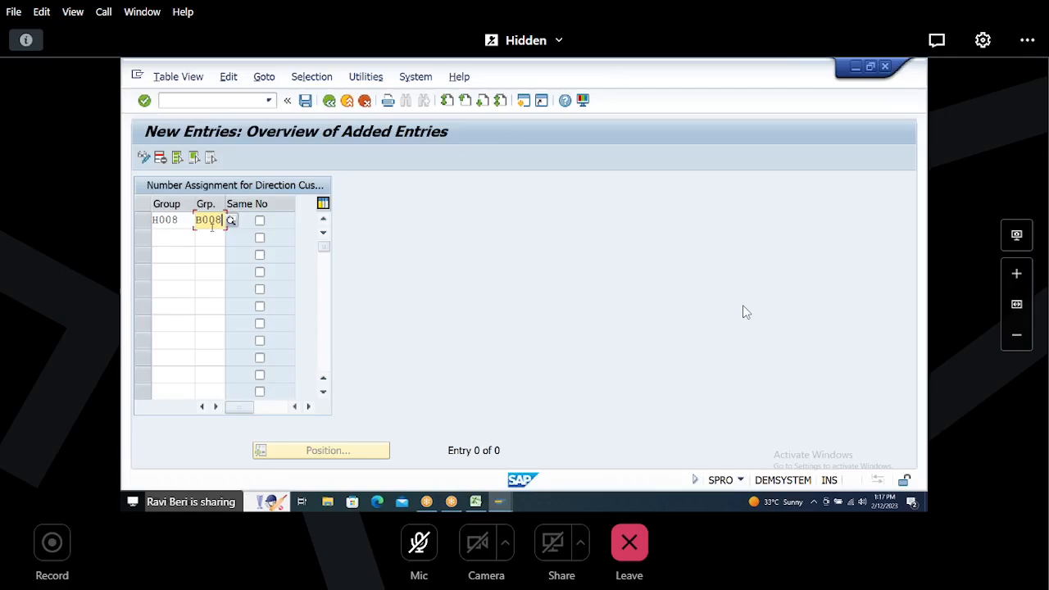
{"action": "key", "text": "Return"}
{"action": "key", "text": "ctrl+s"}
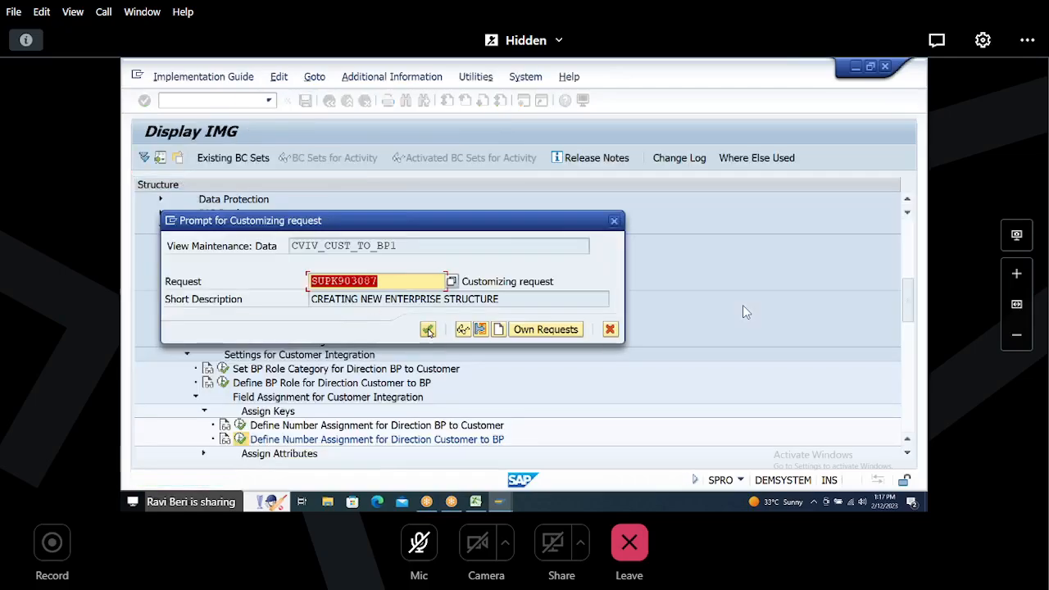
{"action": "left_click", "coordinate": [428, 331]}
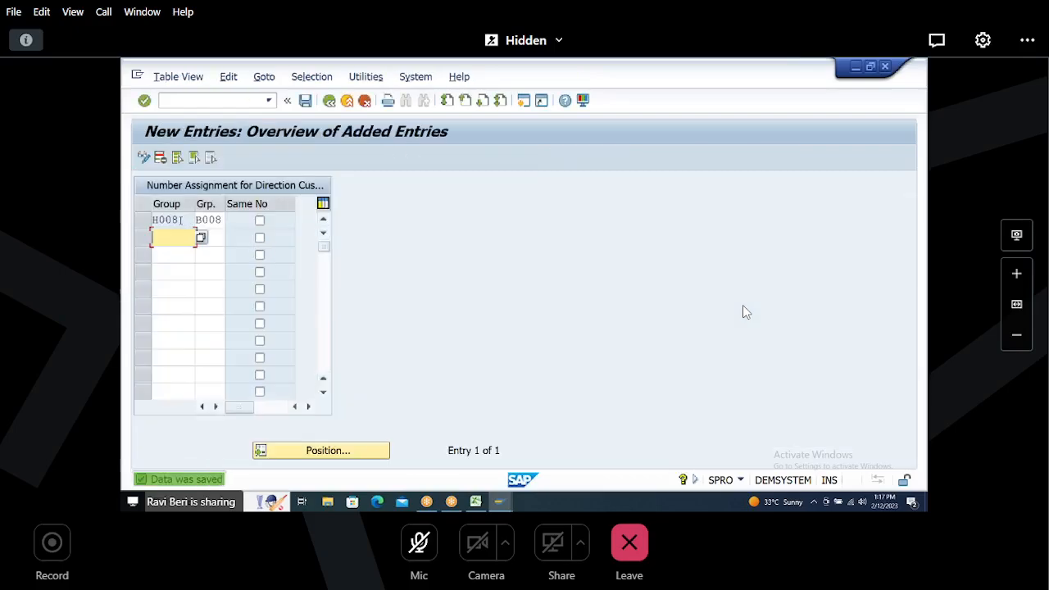
{"action": "key", "text": "Up"}
{"action": "key", "text": "Tab"}
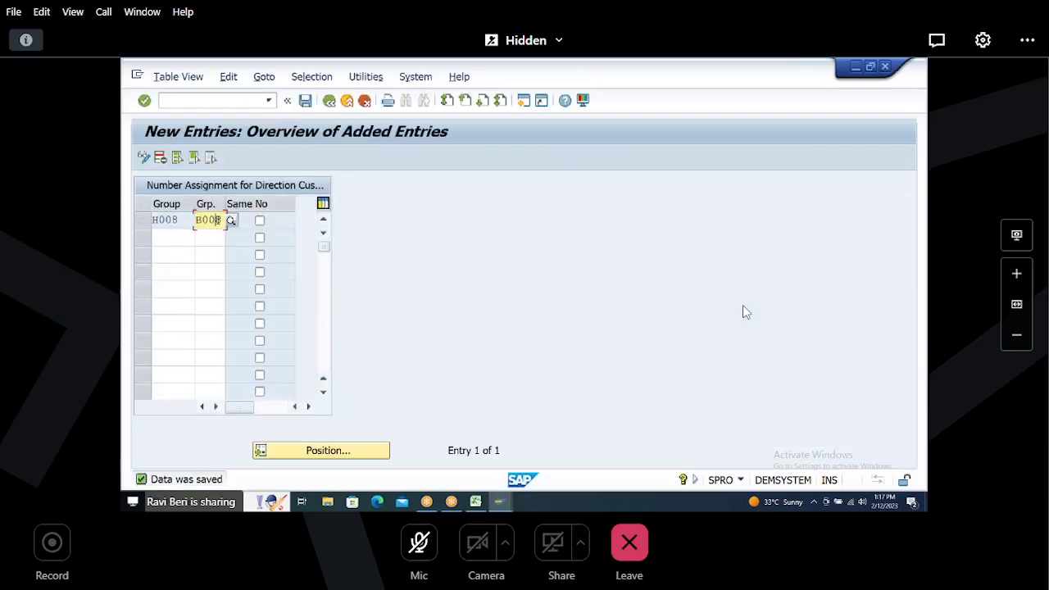
{"action": "left_click_drag", "start_coordinate": [198, 220], "coordinate": [233, 221]}
{"action": "left_click", "coordinate": [308, 100]}
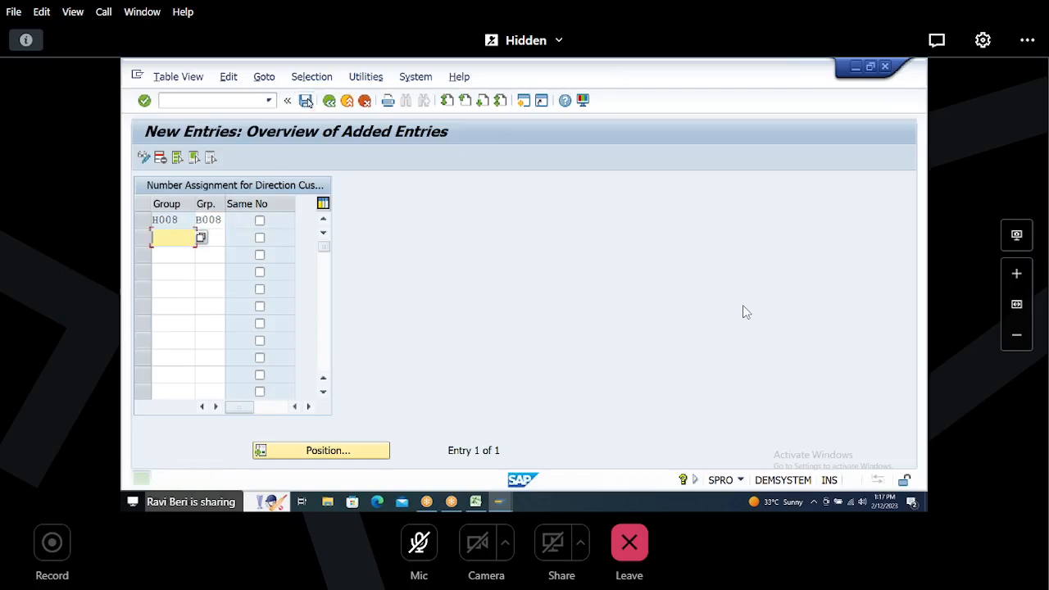
{"action": "left_click", "coordinate": [307, 100]}
{"action": "left_click", "coordinate": [307, 101]}
Step: Open the Synchronization Cockpit with transaction MDS_LOAD_COCKPIT and select the Customer to Business Partner synchronization process
{"action": "left_click", "coordinate": [193, 102]}
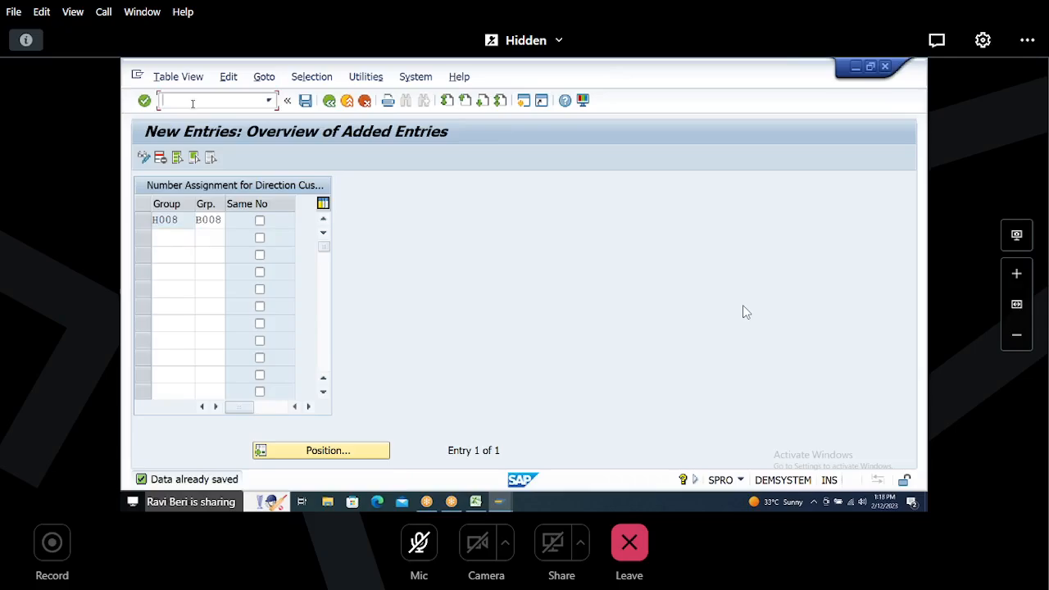
{"action": "type", "text": "/nmds_load_cockpit"}
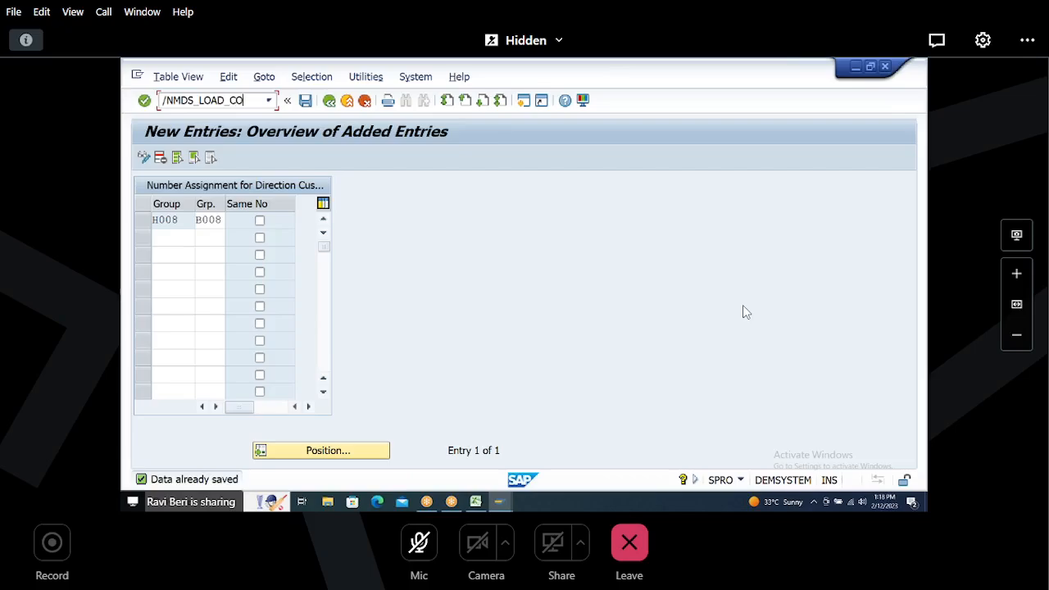
{"action": "key", "text": "Return"}
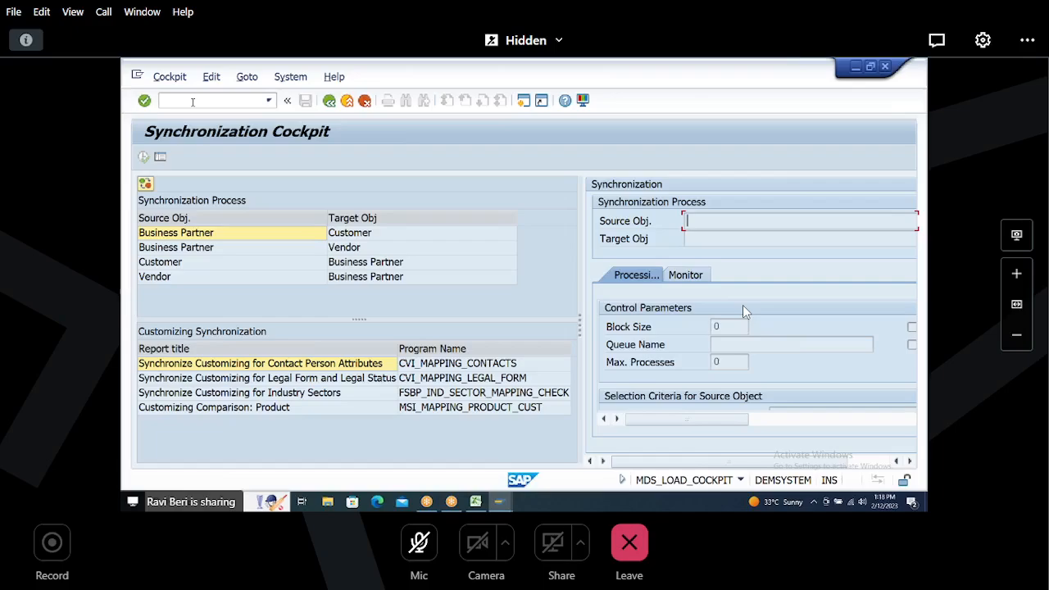
{"action": "left_click", "coordinate": [728, 78]}
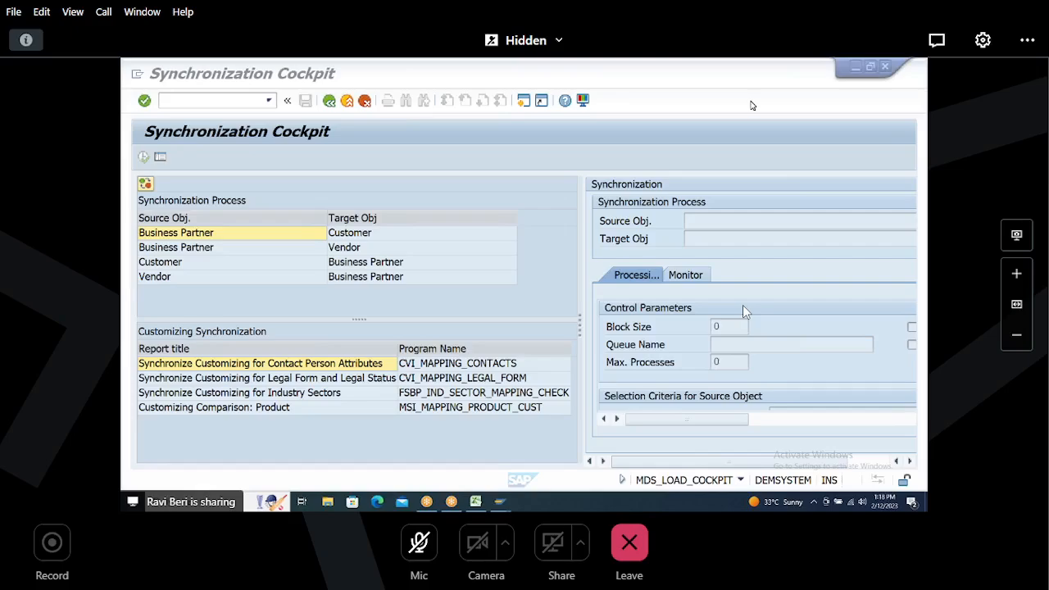
{"action": "left_click", "coordinate": [231, 250]}
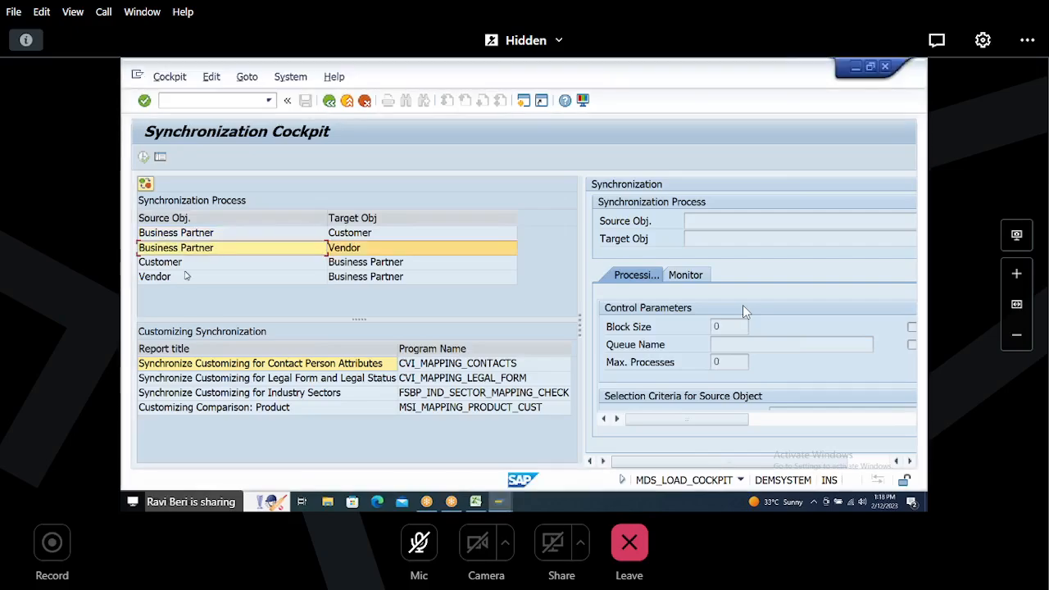
{"action": "left_click", "coordinate": [188, 264]}
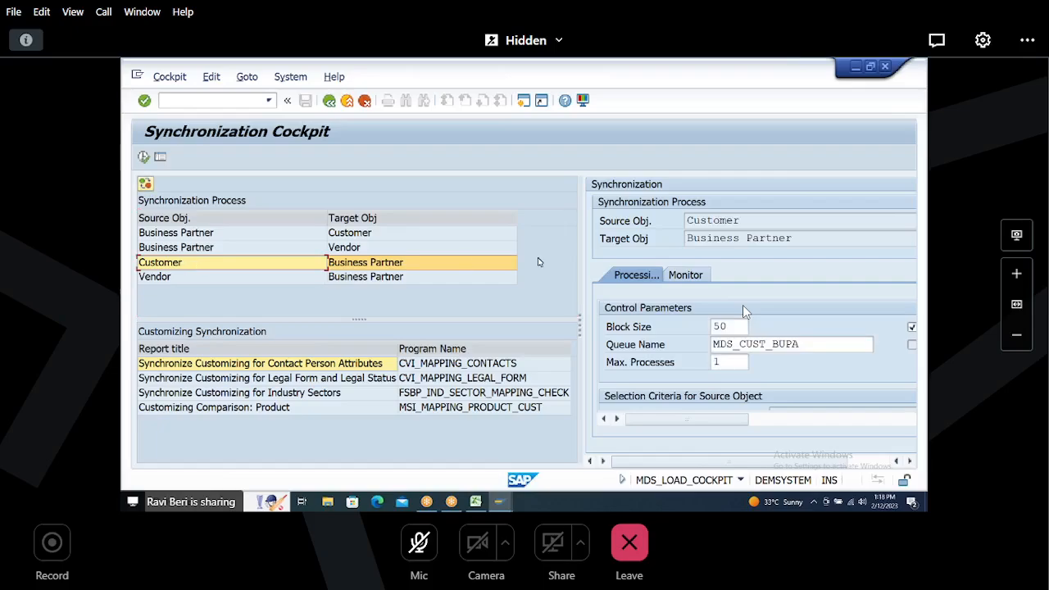
{"action": "left_click_drag", "start_coordinate": [554, 252], "coordinate": [244, 250]}
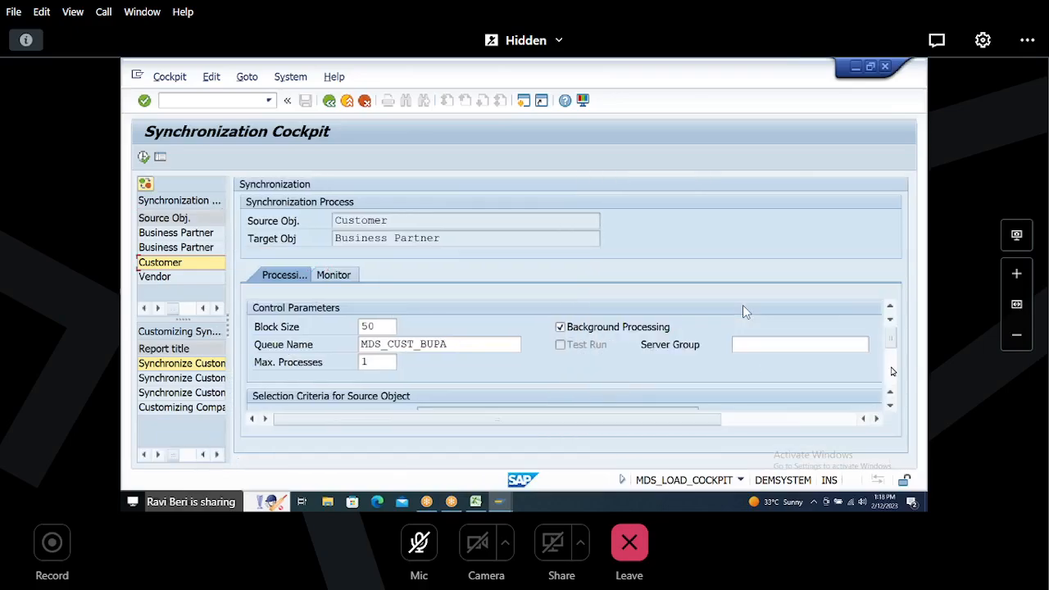
Step: Add a source selection criterion: field KTOKD Account group, inclusive, option EQ, lower limit H008
{"action": "left_click", "coordinate": [892, 370]}
{"action": "left_click", "coordinate": [398, 345]}
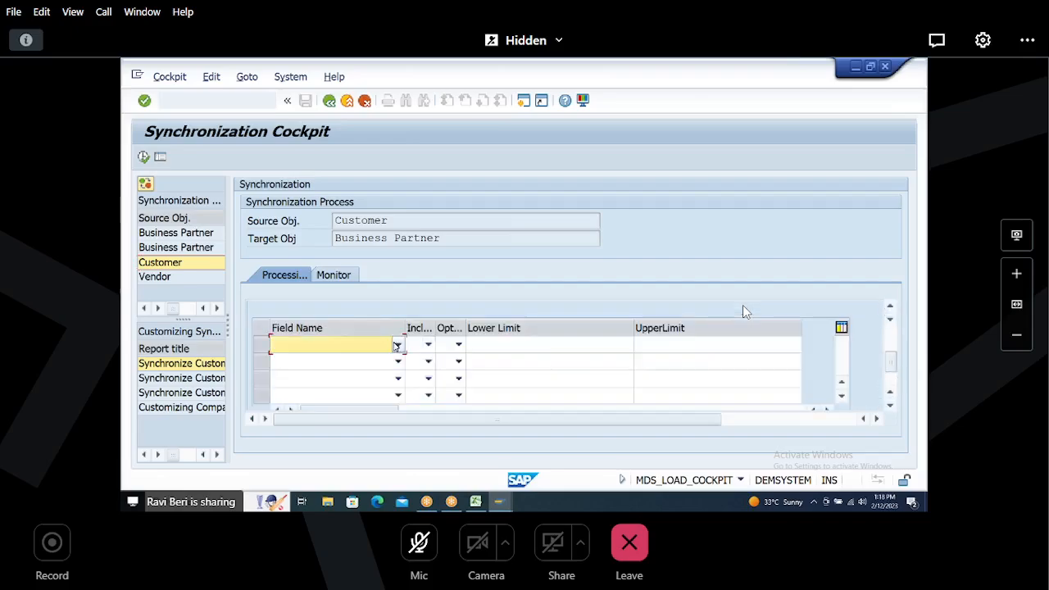
{"action": "left_click", "coordinate": [323, 361]}
{"action": "left_click", "coordinate": [428, 345]}
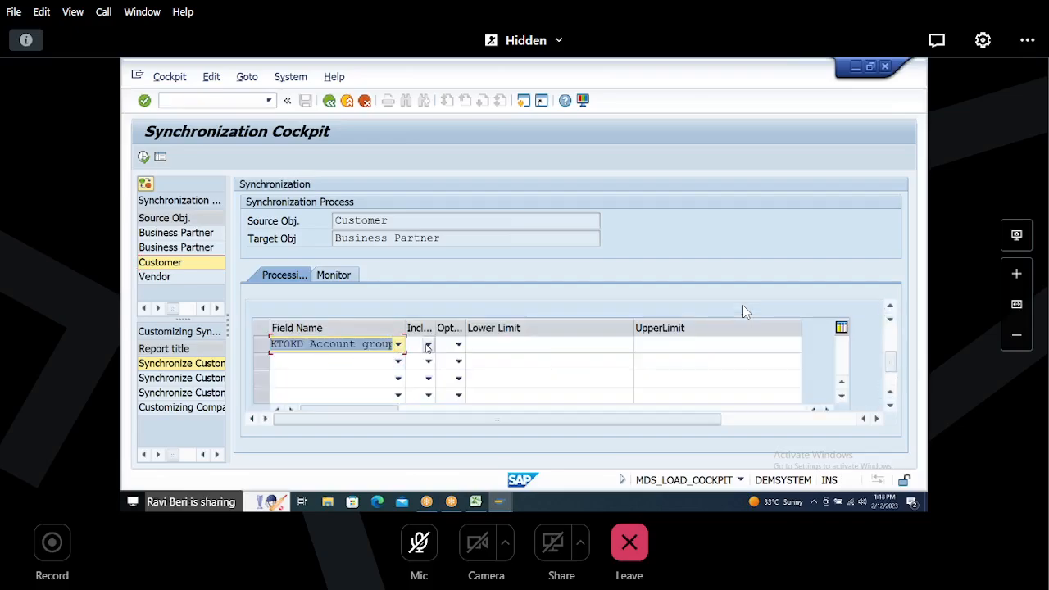
{"action": "left_click", "coordinate": [387, 373]}
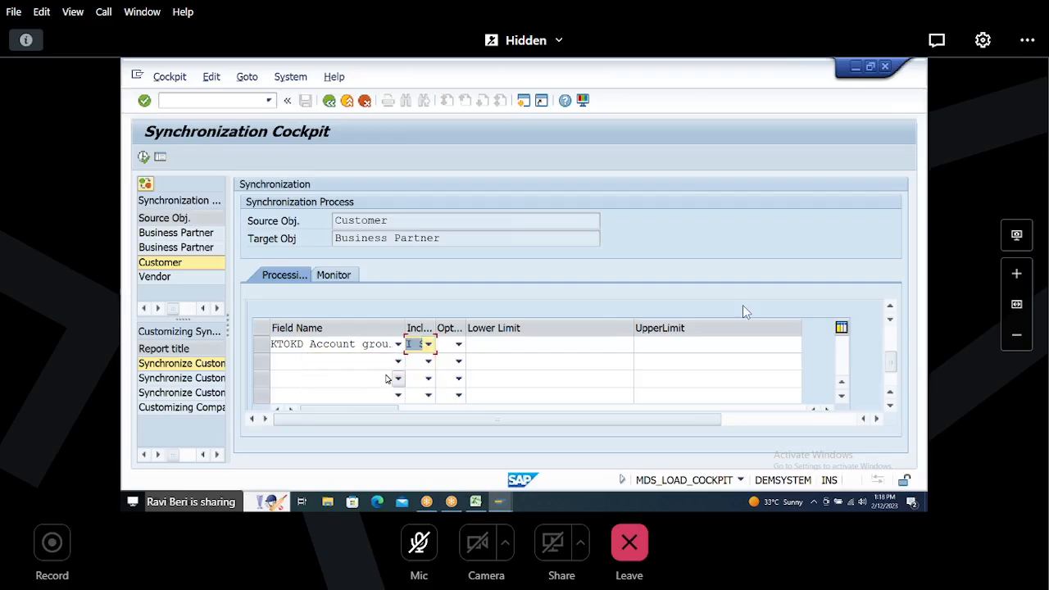
{"action": "left_click", "coordinate": [459, 345]}
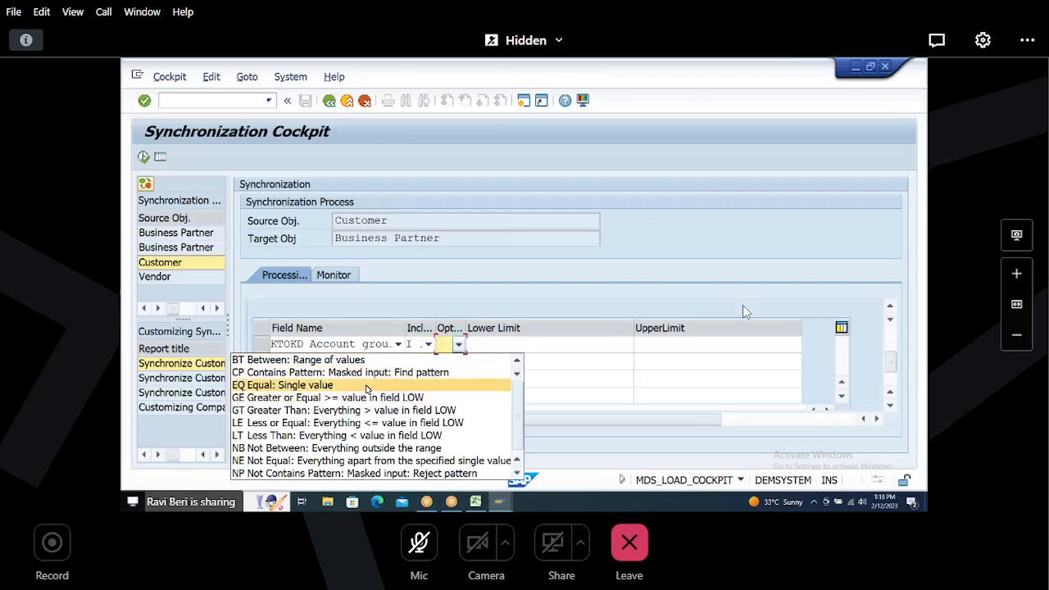
{"action": "left_click", "coordinate": [366, 385]}
{"action": "left_click", "coordinate": [487, 346]}
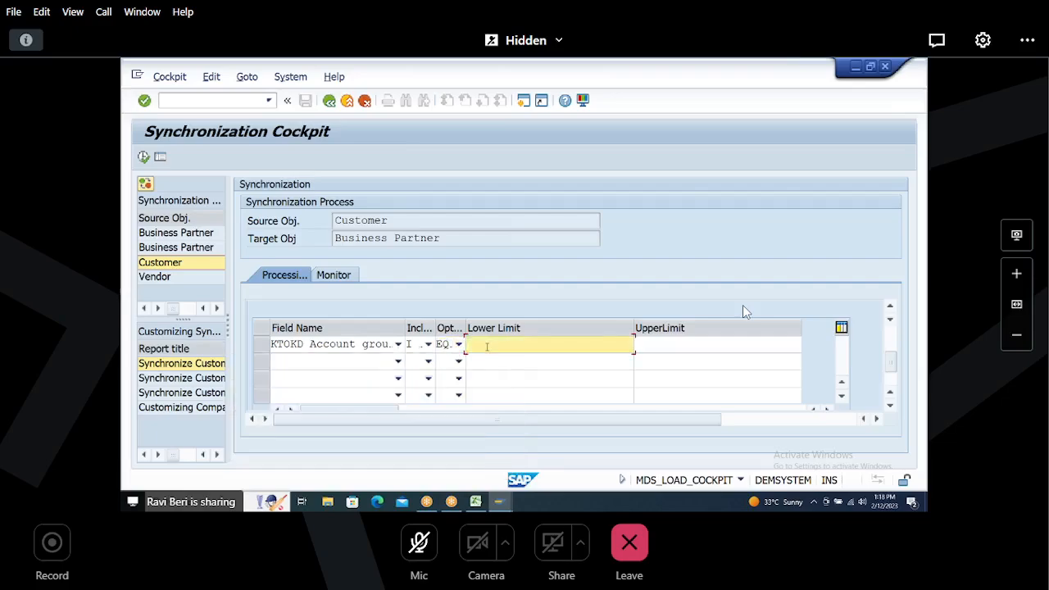
{"action": "type", "text": "H008"}
Step: In another session, check in SE16 the number of BUT000 entries with BU_GROUP B008
{"action": "key", "text": "alt+Tab"}
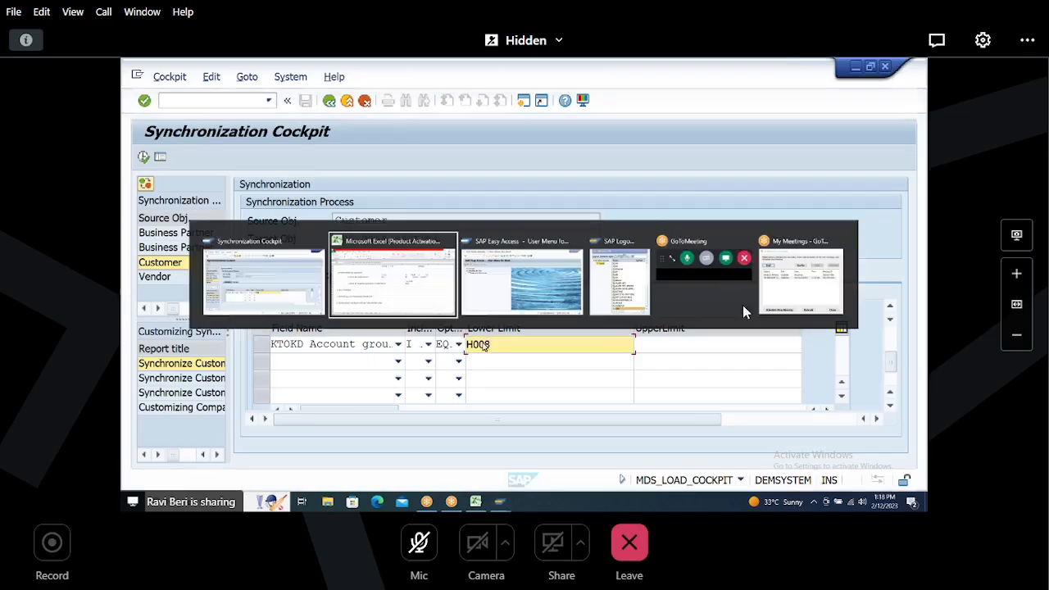
{"action": "type", "text": "SE16"}
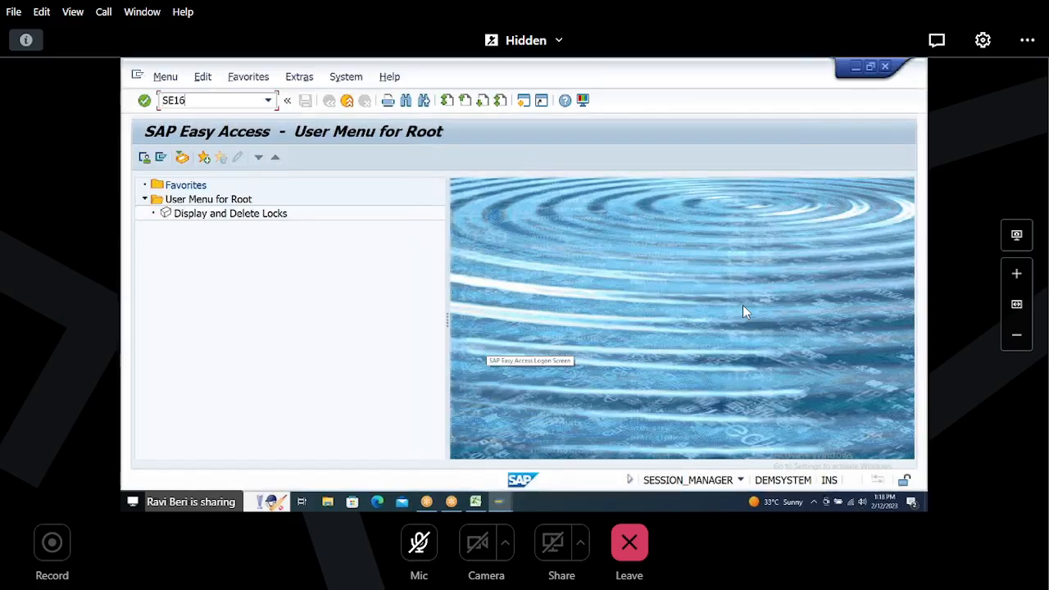
{"action": "key", "text": "Return"}
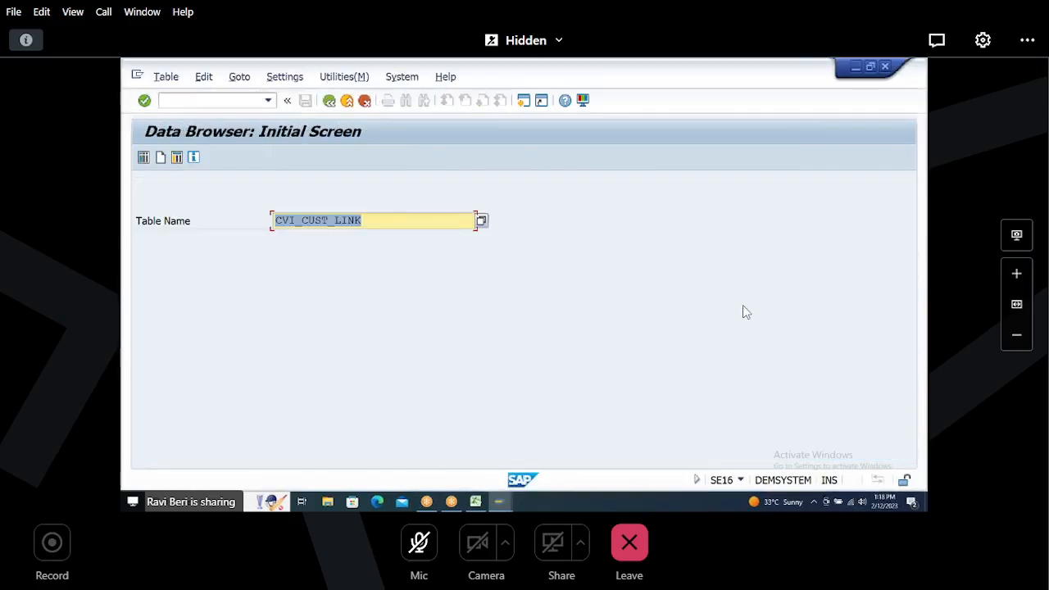
{"action": "type", "text": "BUT000"}
{"action": "key", "text": "Return"}
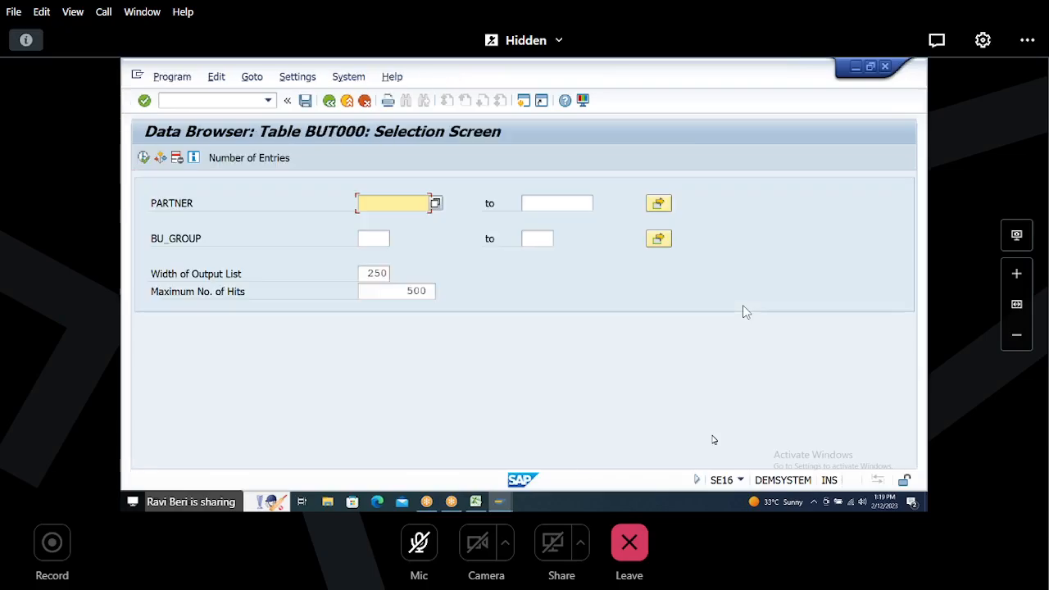
{"action": "left_click", "coordinate": [371, 238]}
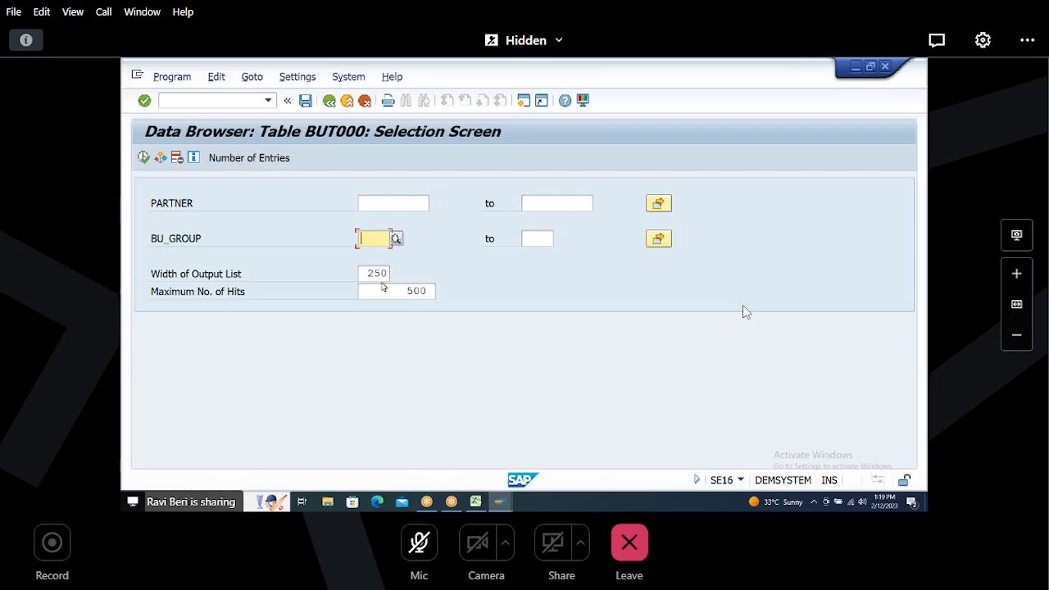
{"action": "type", "text": "B008"}
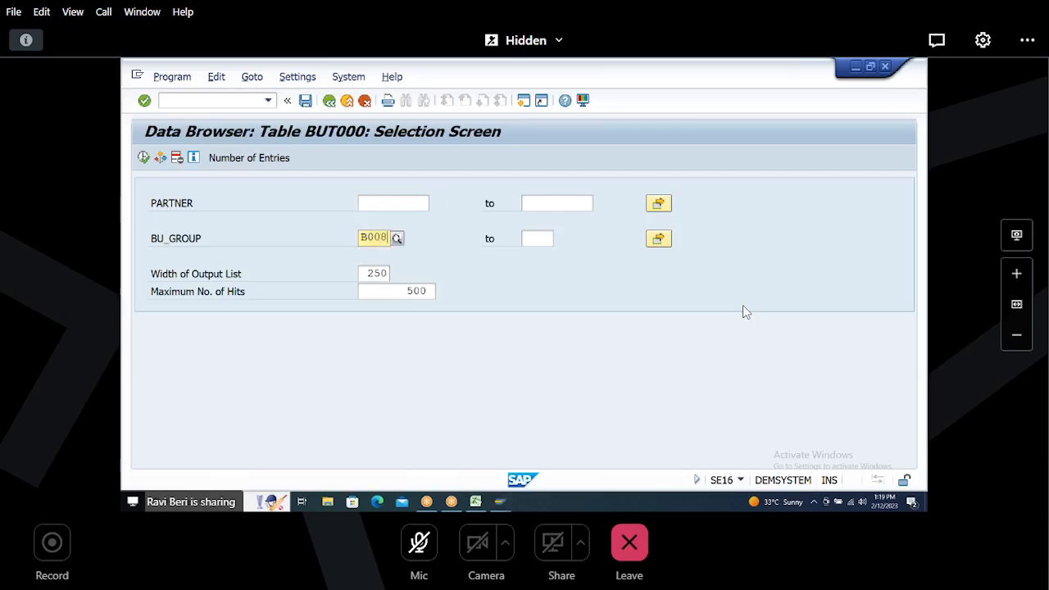
{"action": "left_click", "coordinate": [250, 159]}
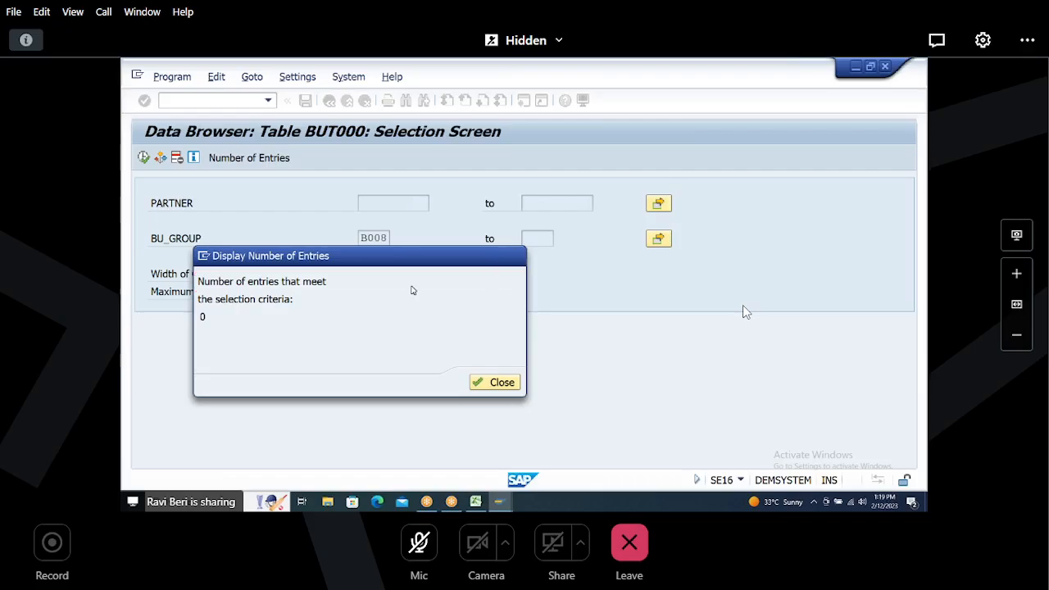
{"action": "key", "text": "Return"}
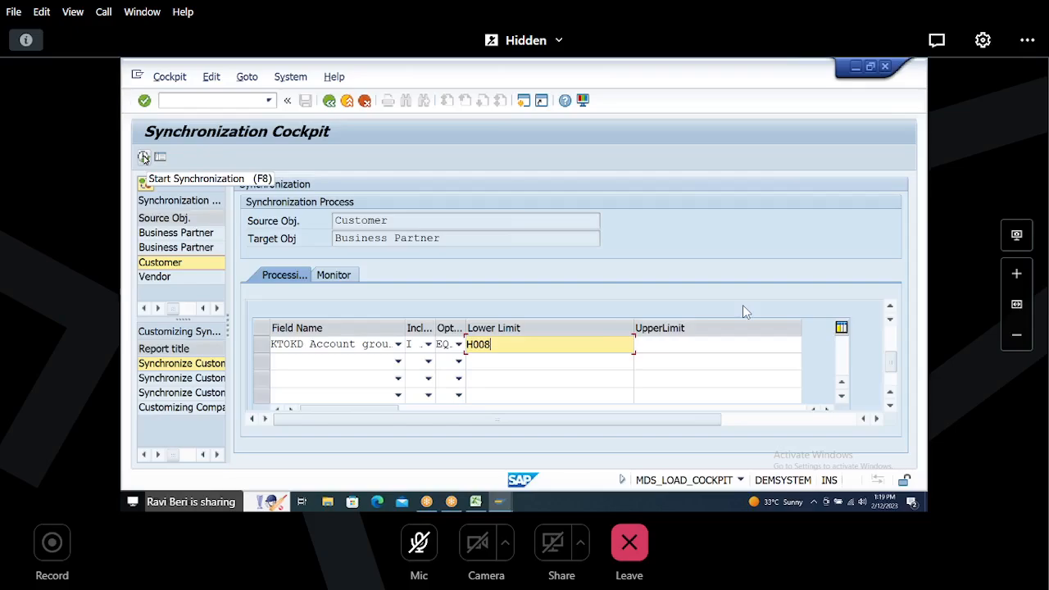
Step: Start the synchronization for the Customer to Business Partner process with the H008 criterion
{"action": "left_click", "coordinate": [144, 157]}
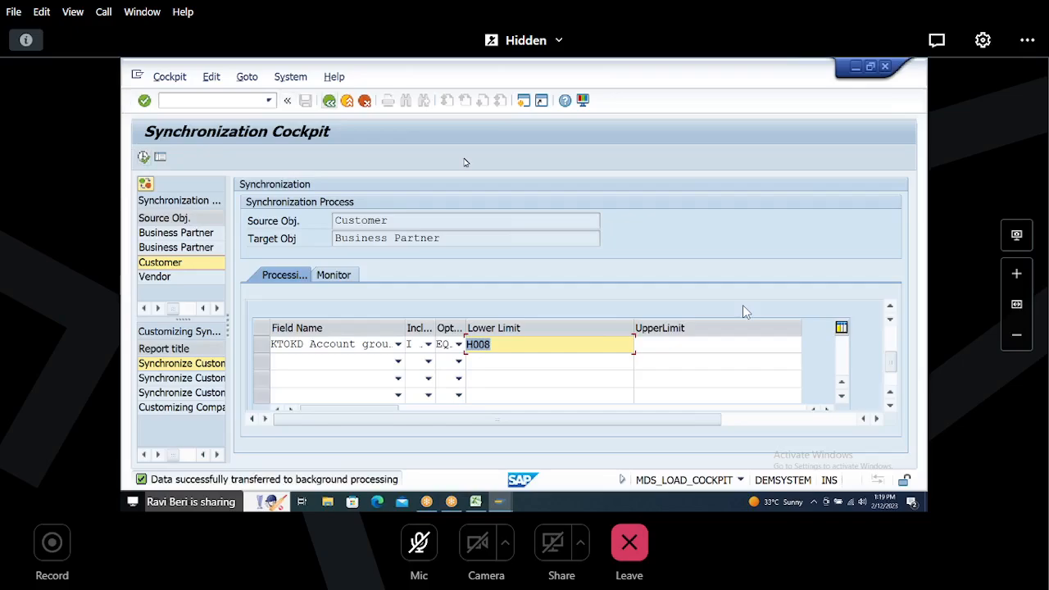
{"action": "left_click", "coordinate": [504, 344]}
{"action": "left_click", "coordinate": [144, 156]}
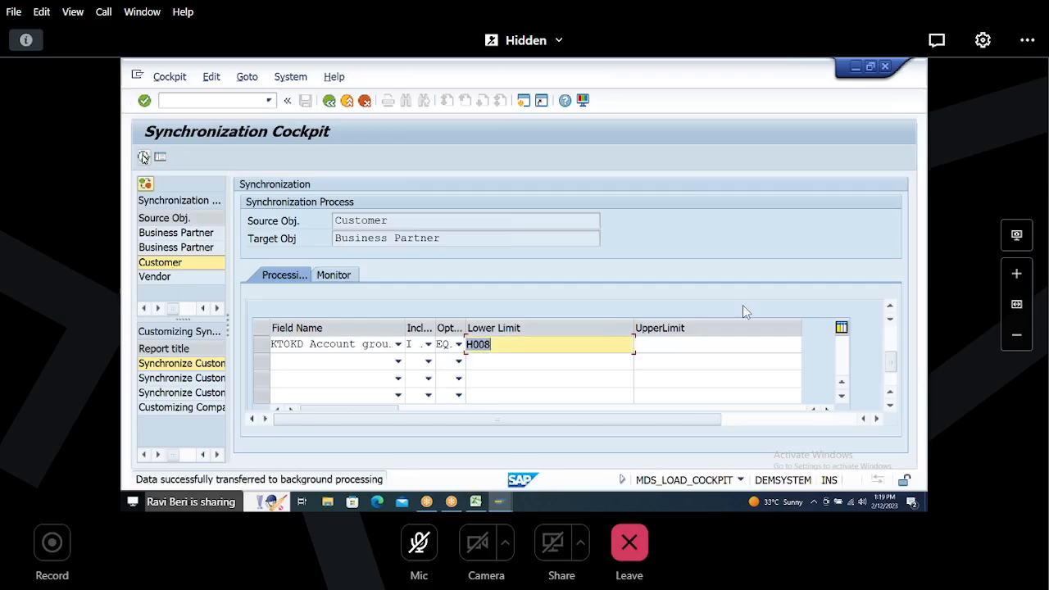
Step: Review the customer-to-business-partner synchronization runs in the cockpit's monitor
{"action": "left_click", "coordinate": [346, 277]}
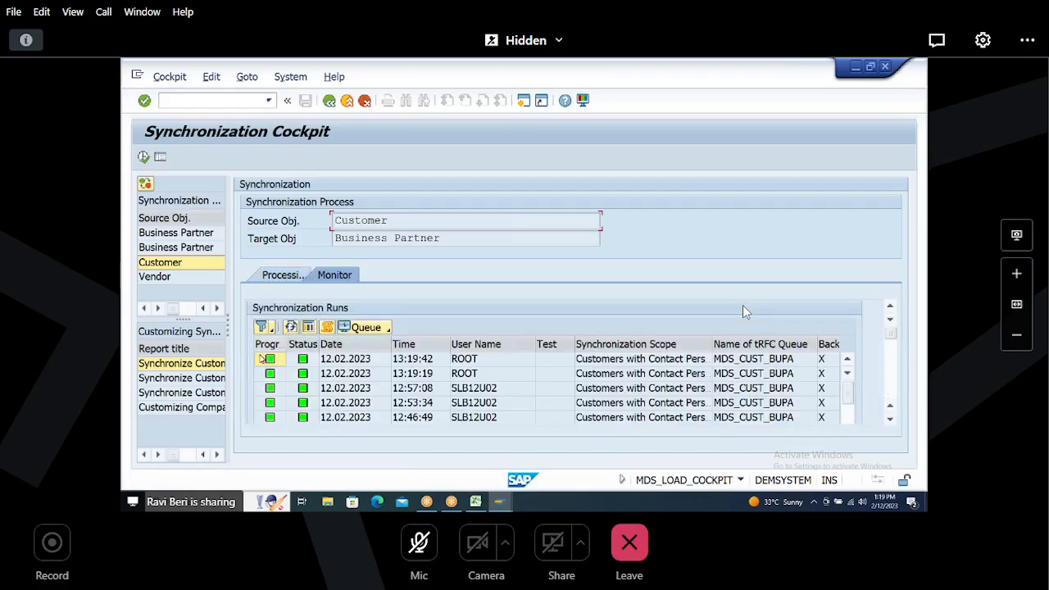
{"action": "left_click", "coordinate": [848, 357]}
{"action": "left_click", "coordinate": [890, 420]}
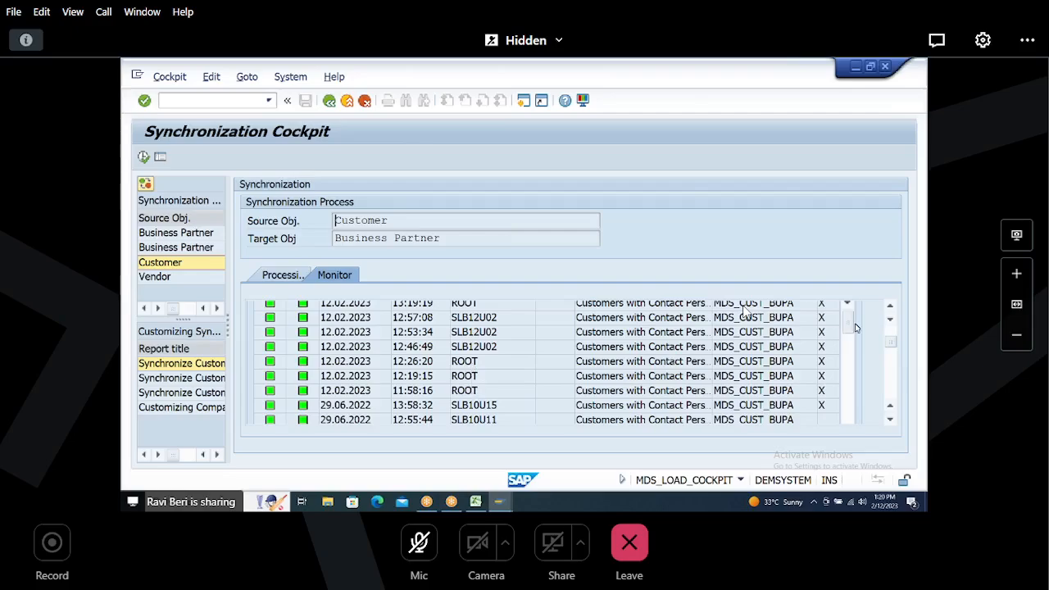
{"action": "left_click", "coordinate": [891, 307]}
{"action": "left_click", "coordinate": [891, 307]}
{"action": "left_click", "coordinate": [891, 308]}
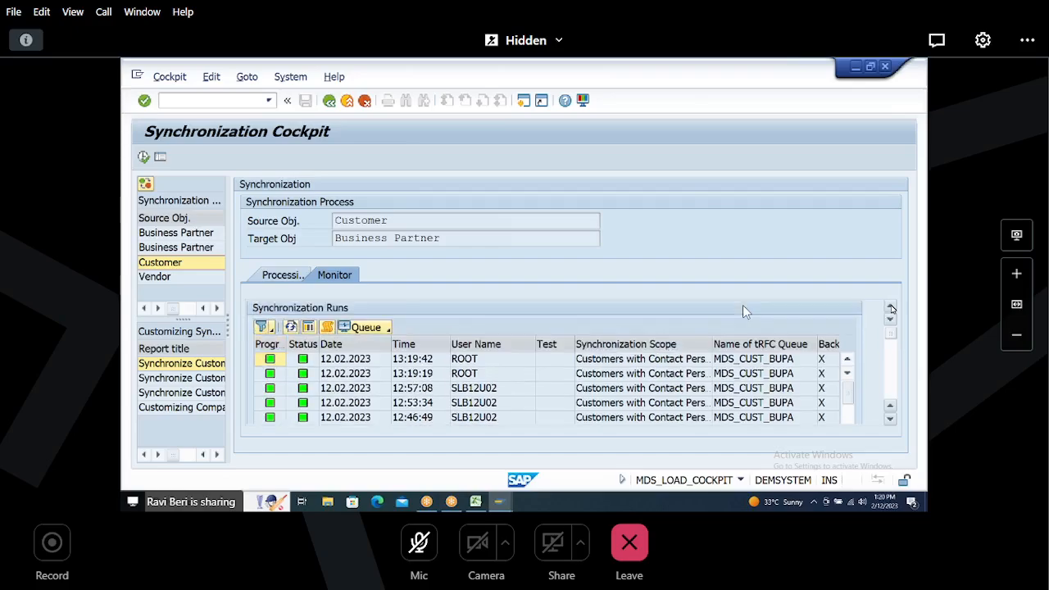
{"action": "left_click", "coordinate": [259, 362]}
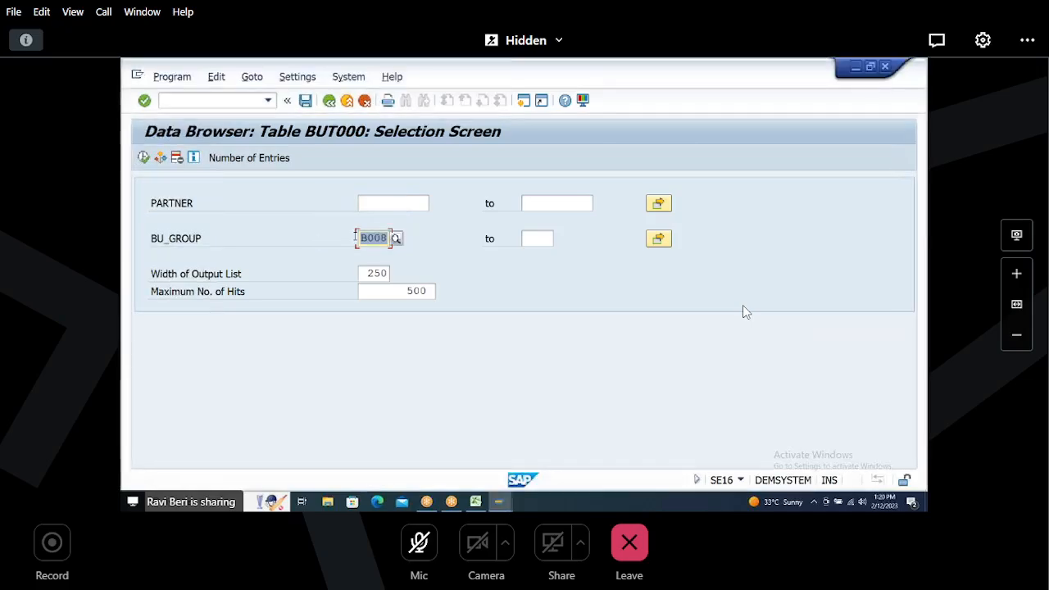
Step: Count the BUT000 table entries with BU_GROUP B008 again and close the result
{"action": "left_click", "coordinate": [248, 157]}
{"action": "left_click_drag", "start_coordinate": [220, 317], "coordinate": [188, 315]}
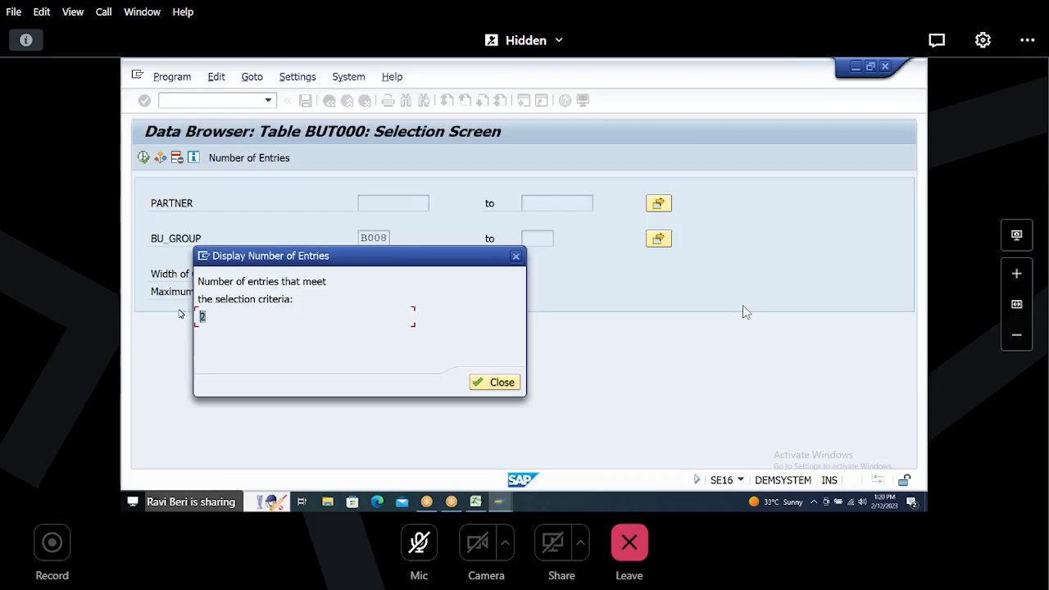
{"action": "left_click", "coordinate": [517, 256]}
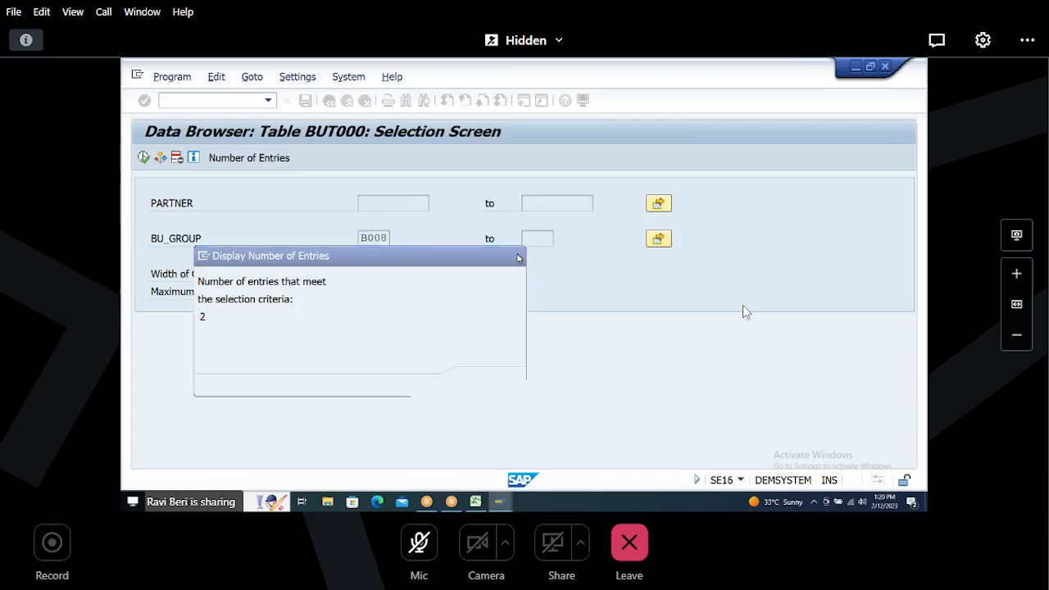
Step: Open the Business Partner maintenance transaction BP
{"action": "left_click", "coordinate": [239, 100]}
{"action": "type", "text": "/NBP"}
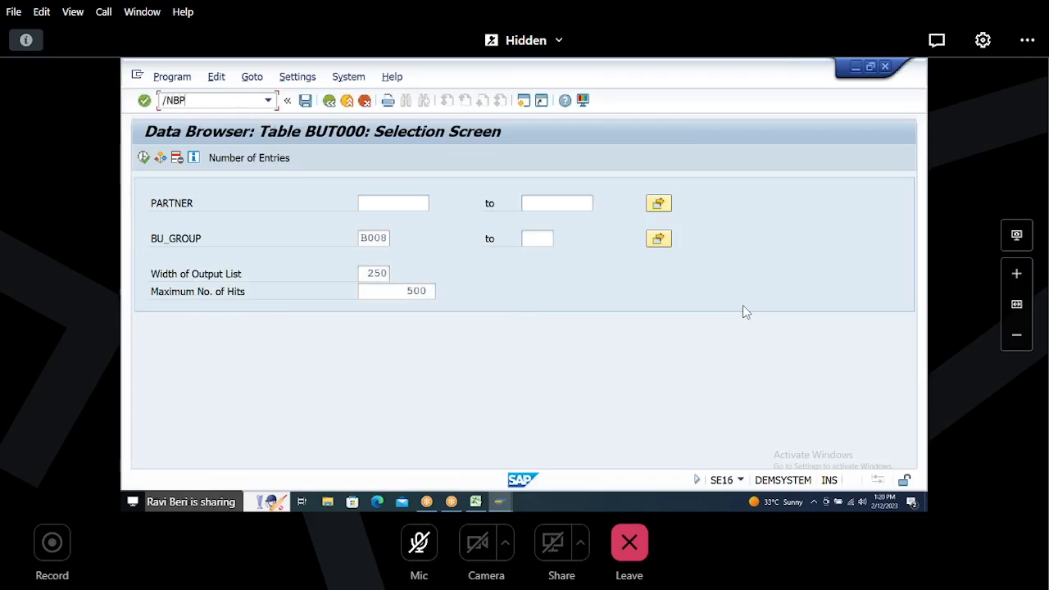
{"action": "key", "text": "Return"}
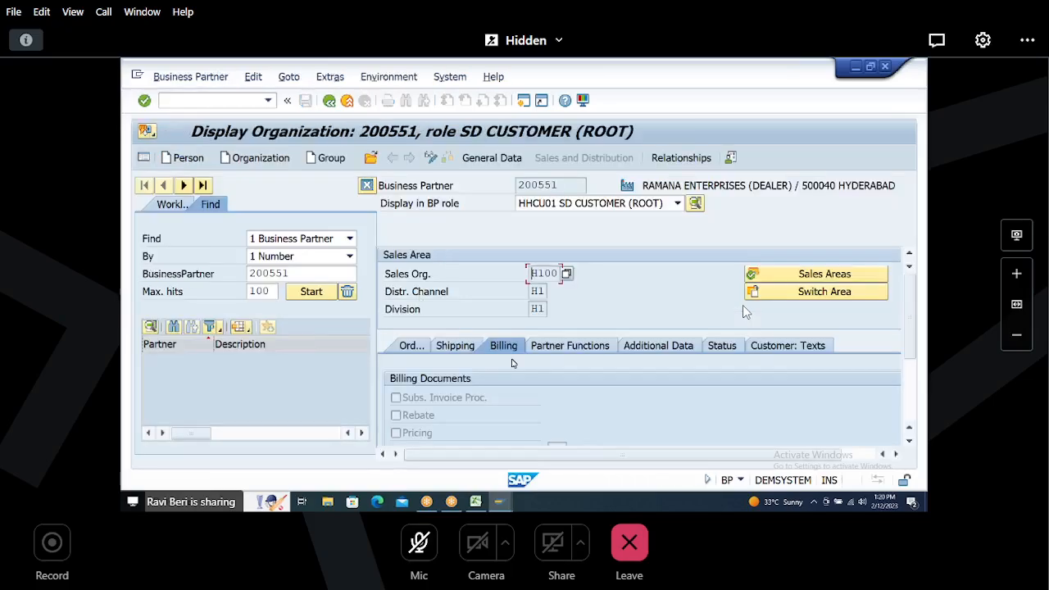
Step: Look up business partner number 101151, taken from the Excel notes, and open it
{"action": "left_click", "coordinate": [475, 503]}
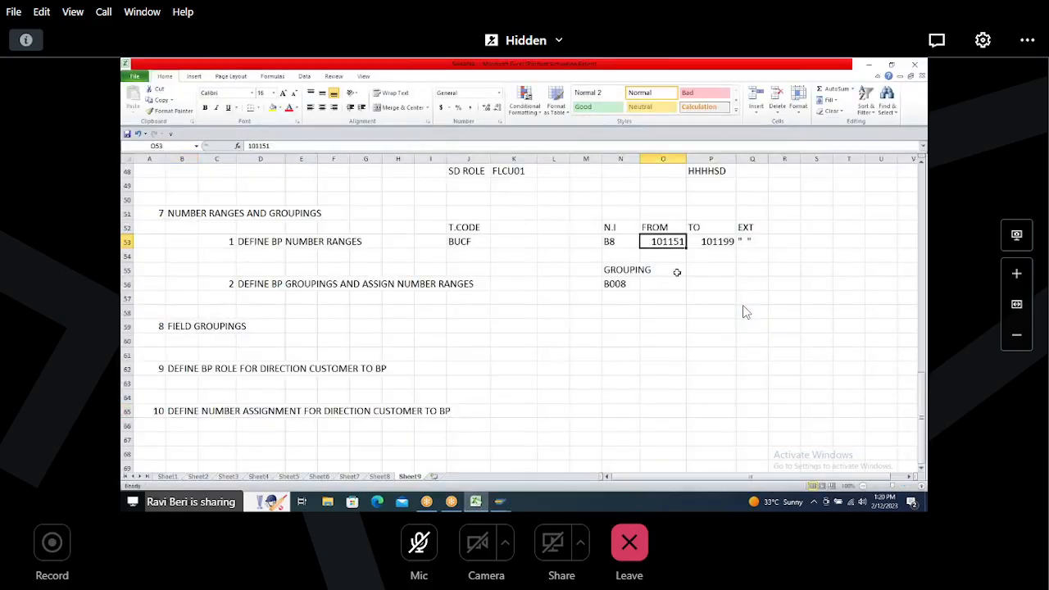
{"action": "key", "text": "alt+Tab"}
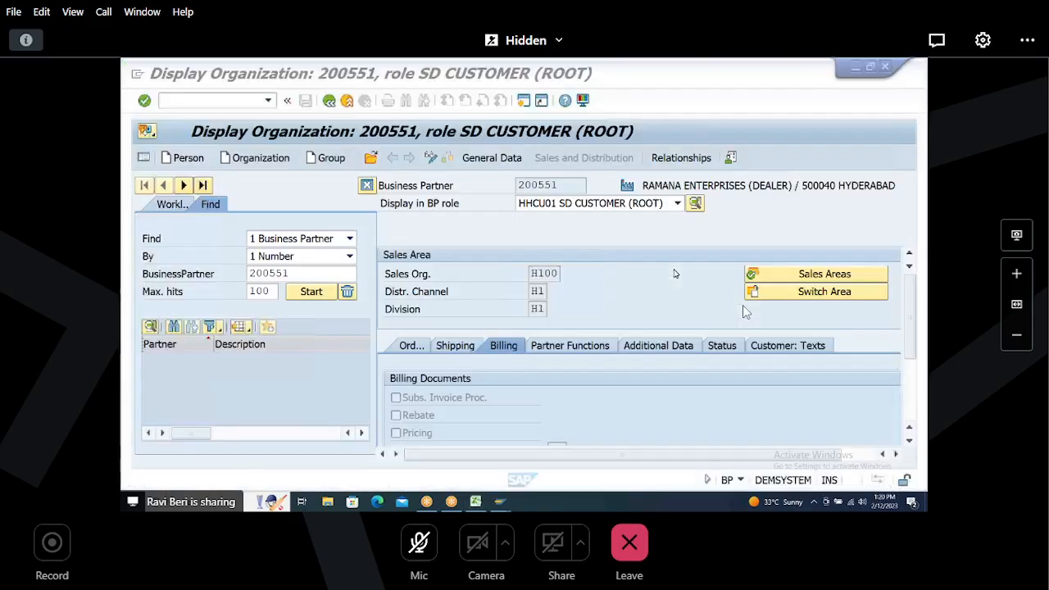
{"action": "left_click_drag", "start_coordinate": [295, 274], "coordinate": [148, 279]}
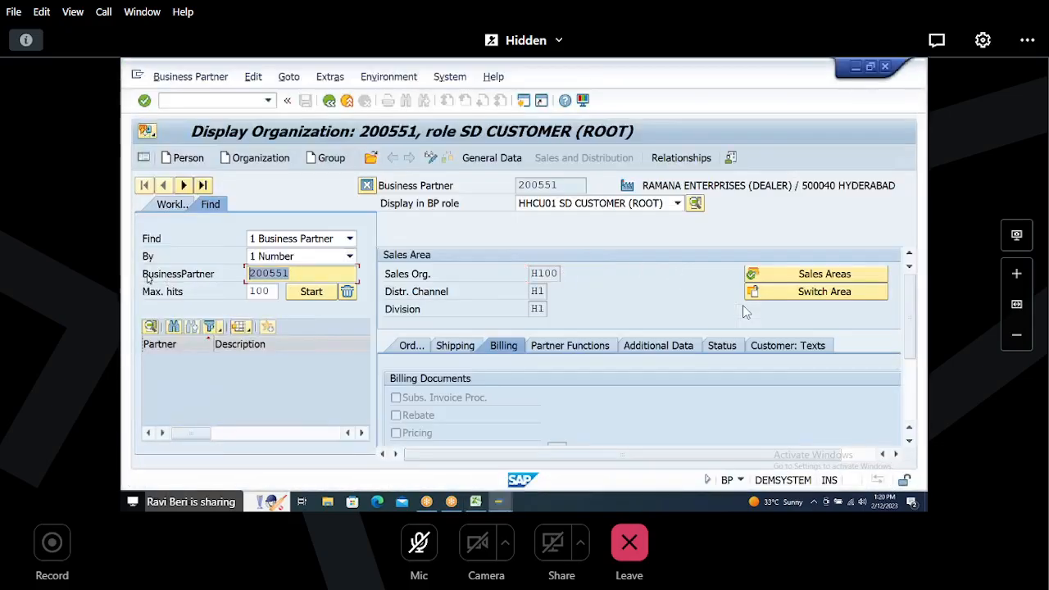
{"action": "type", "text": "10115"}
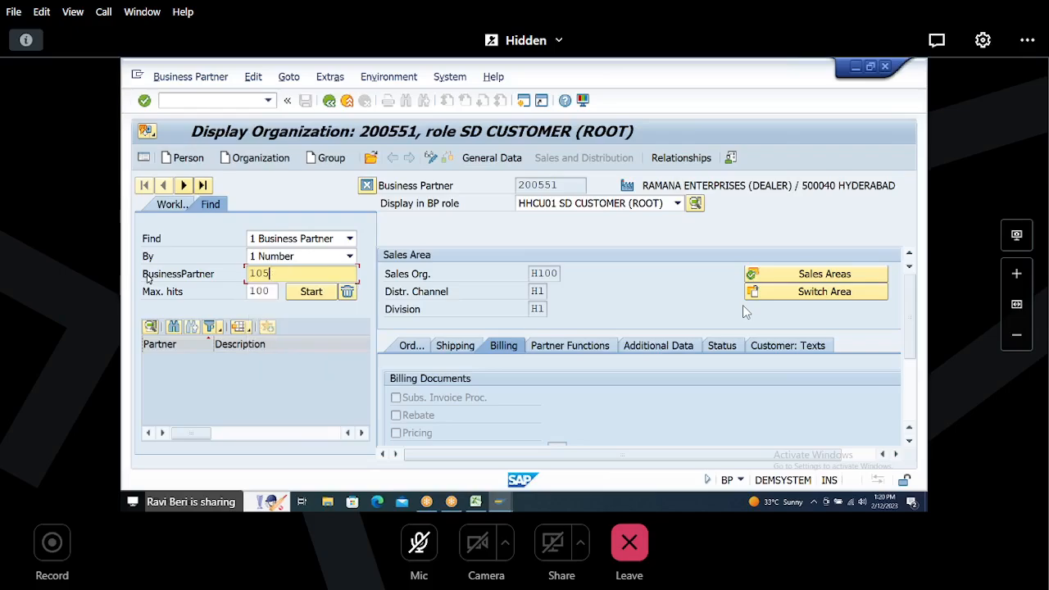
{"action": "type", "text": "1"}
{"action": "key", "text": "Return"}
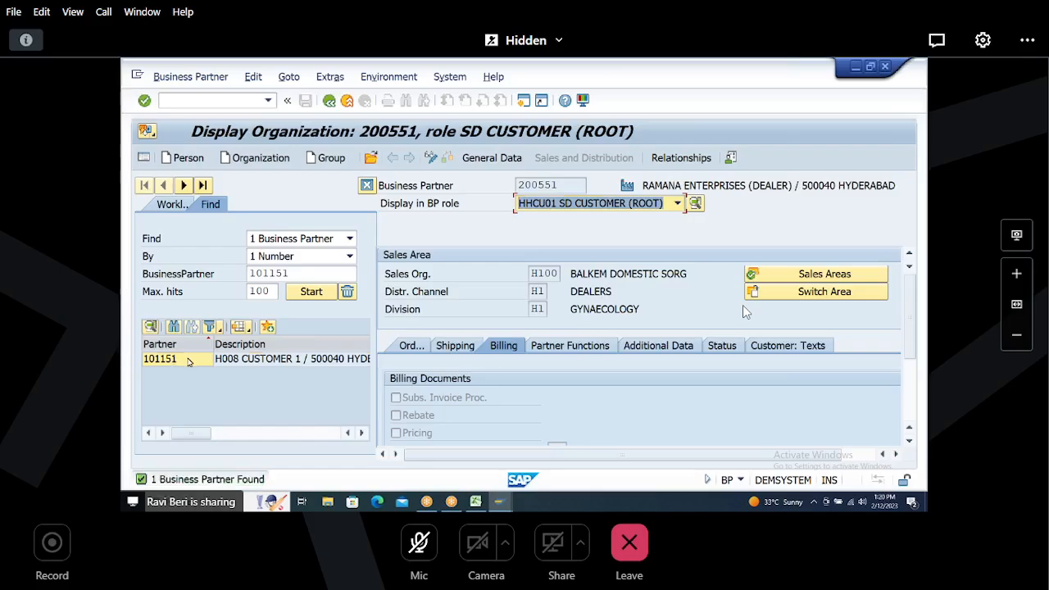
{"action": "double_click", "coordinate": [189, 360]}
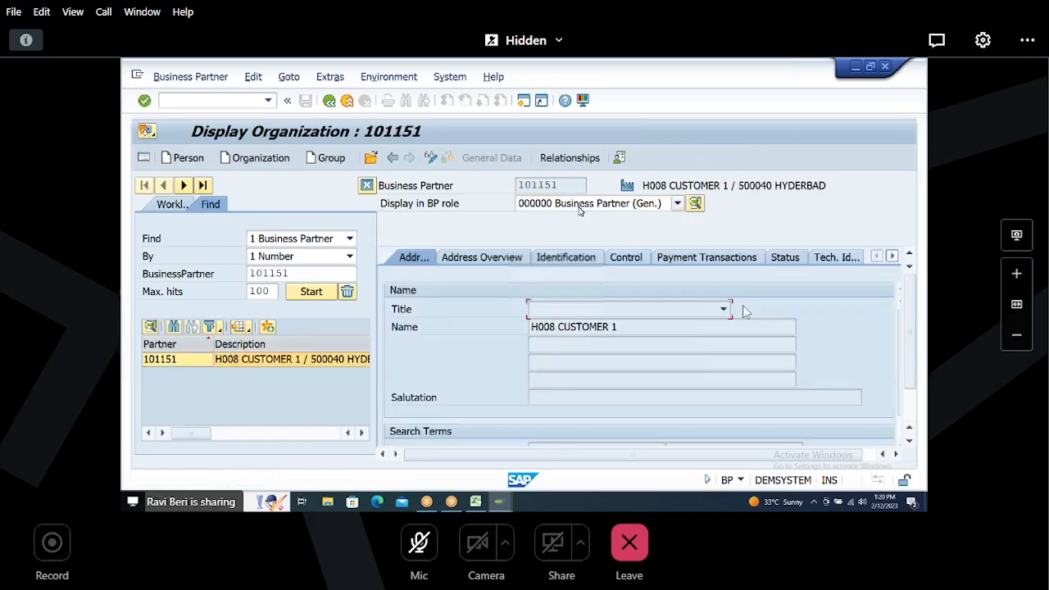
Step: Display the business partner in BP role HHHHFI CUSTOMER FI, then in HHHHSD CUSTOMER SD
{"action": "left_click", "coordinate": [574, 204]}
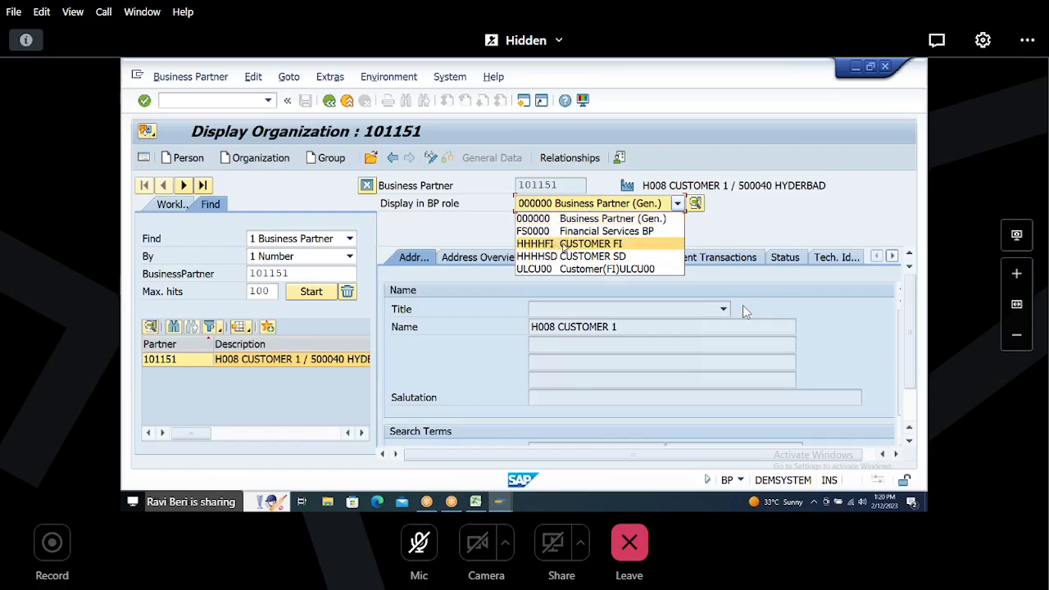
{"action": "left_click", "coordinate": [564, 249]}
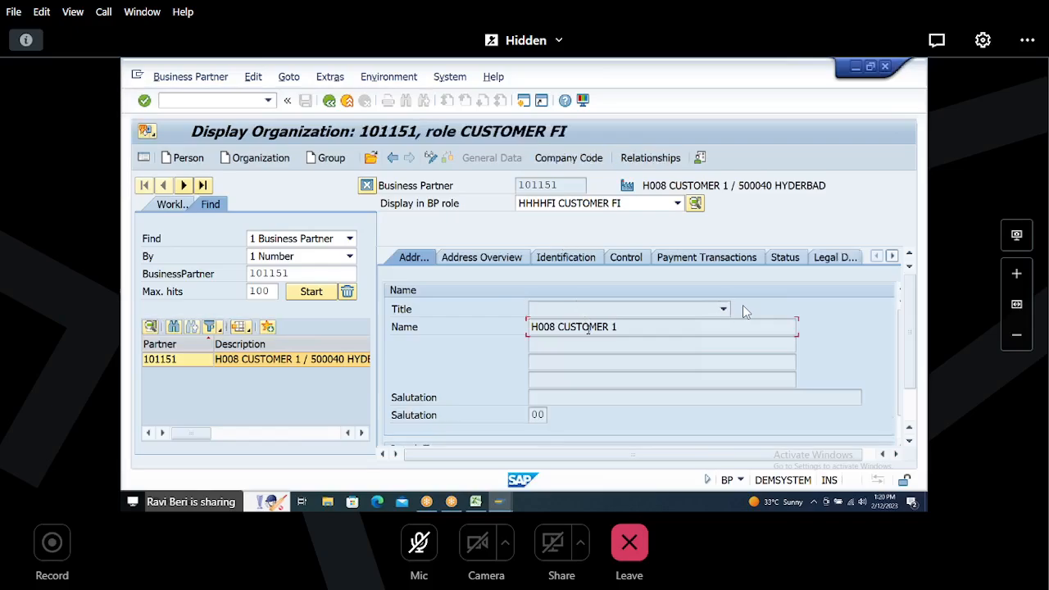
{"action": "left_click", "coordinate": [560, 207]}
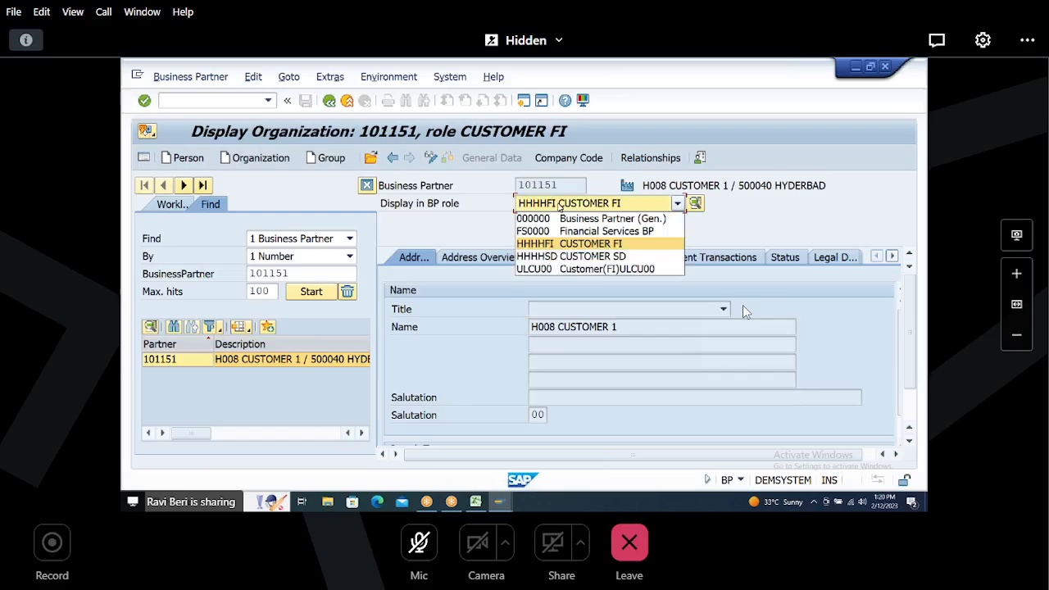
{"action": "left_click", "coordinate": [546, 257]}
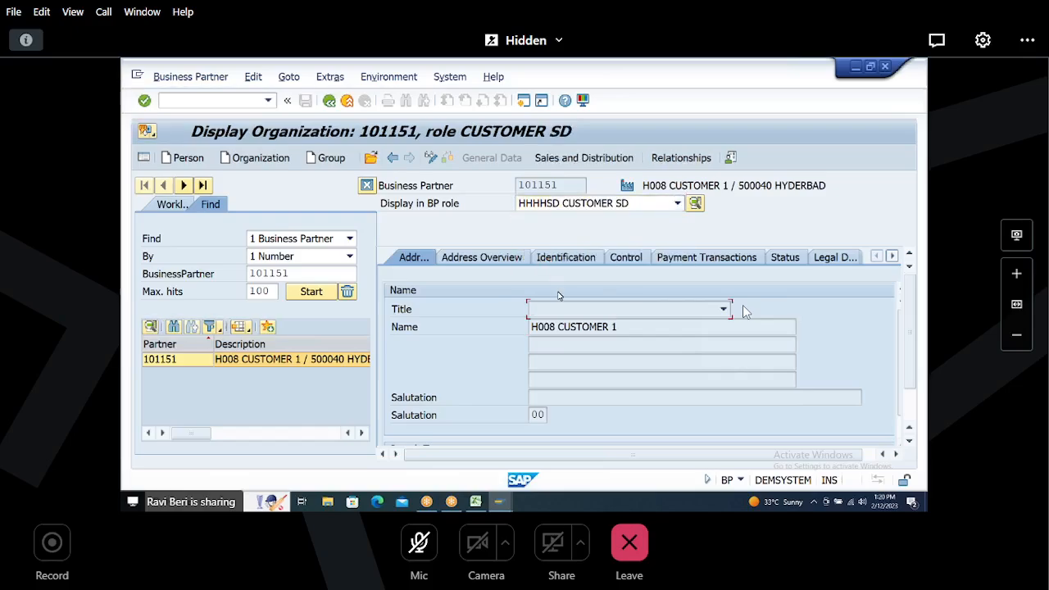
Step: Open the partner's Customer: General Data tab to view the linked customer number, then leave the transaction
{"action": "left_click", "coordinate": [893, 258]}
{"action": "left_click", "coordinate": [894, 257]}
{"action": "left_click", "coordinate": [806, 260]}
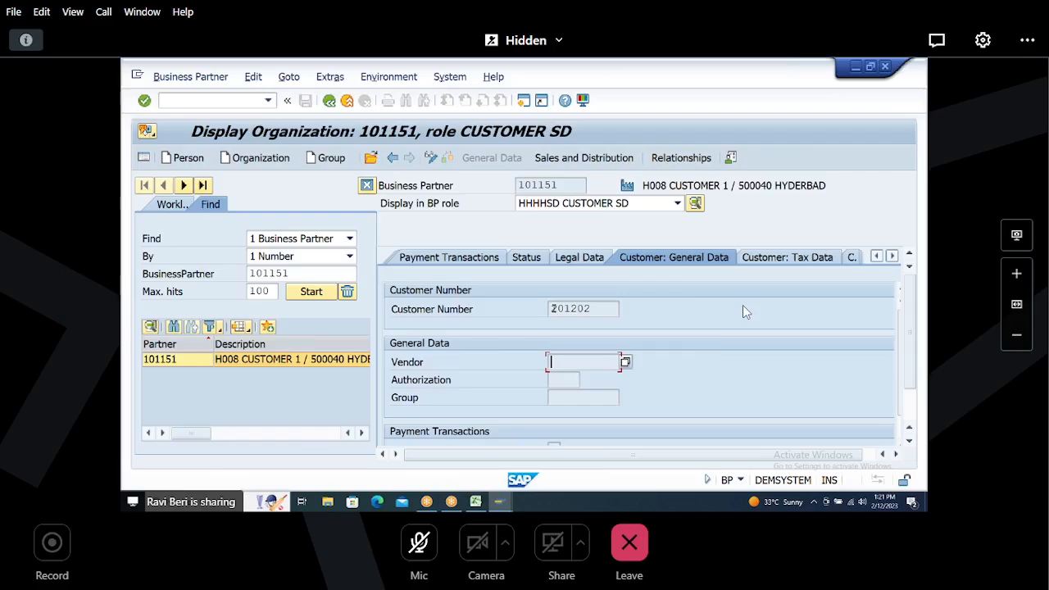
{"action": "key", "text": "shift+Tab"}
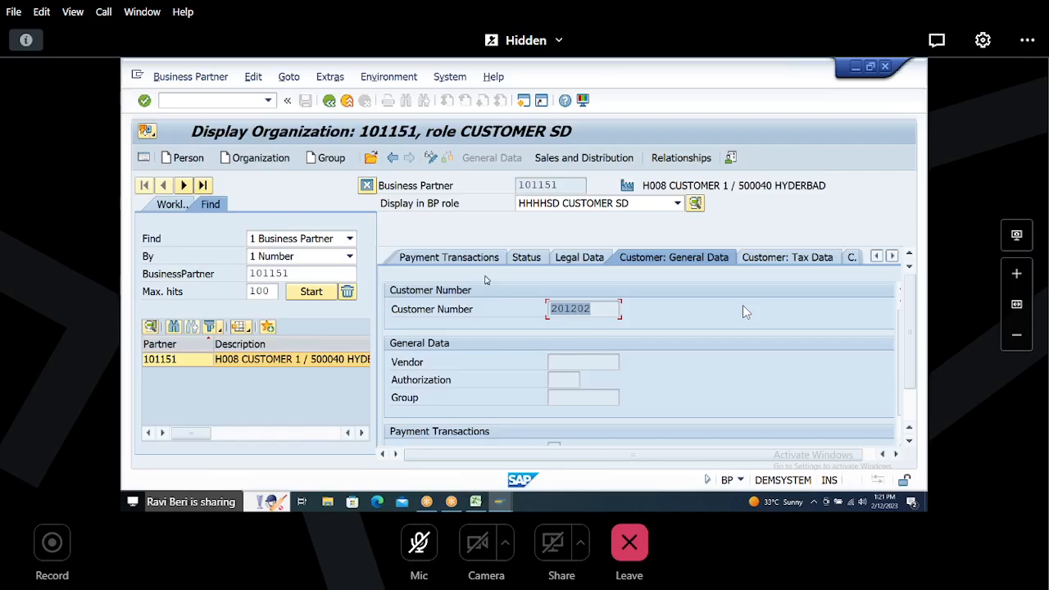
{"action": "left_click", "coordinate": [329, 101]}
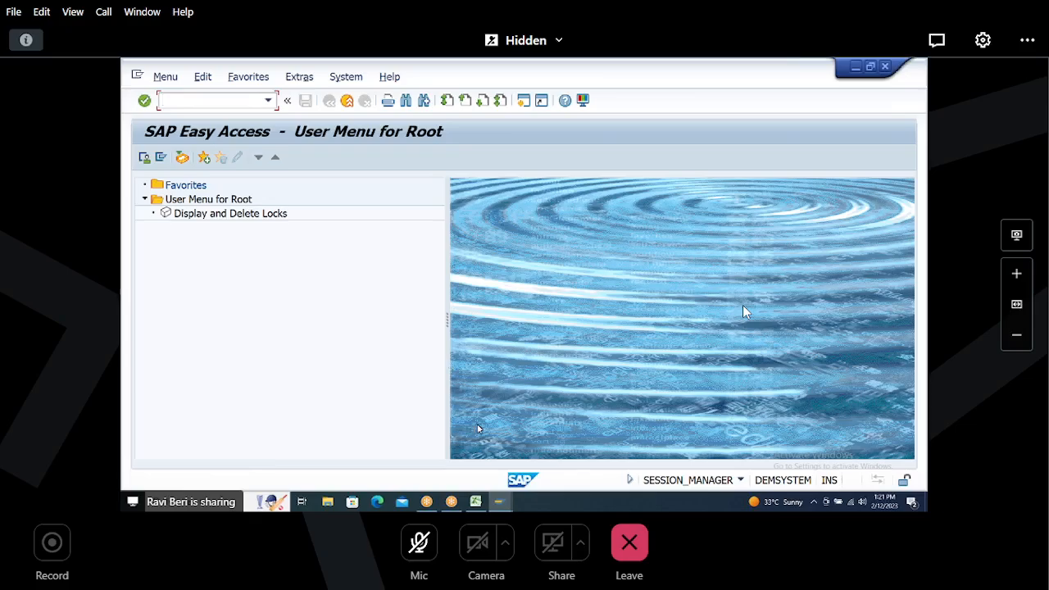
Step: Switch to the Excel notes and review the customer number range and account group section
{"action": "left_click", "coordinate": [477, 504]}
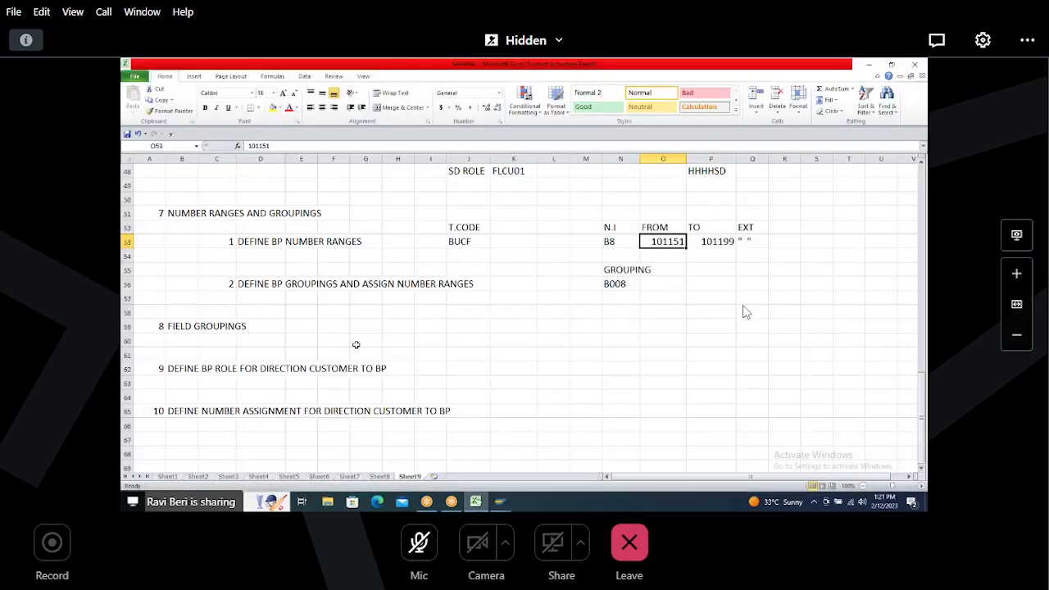
{"action": "left_click", "coordinate": [135, 76]}
{"action": "left_click_drag", "start_coordinate": [924, 408], "coordinate": [927, 319]}
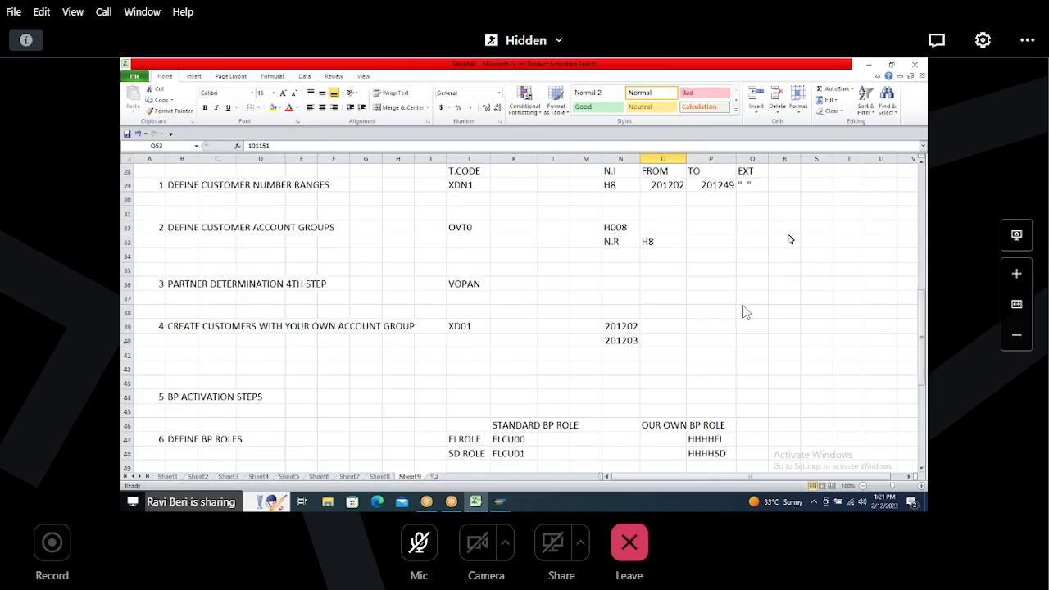